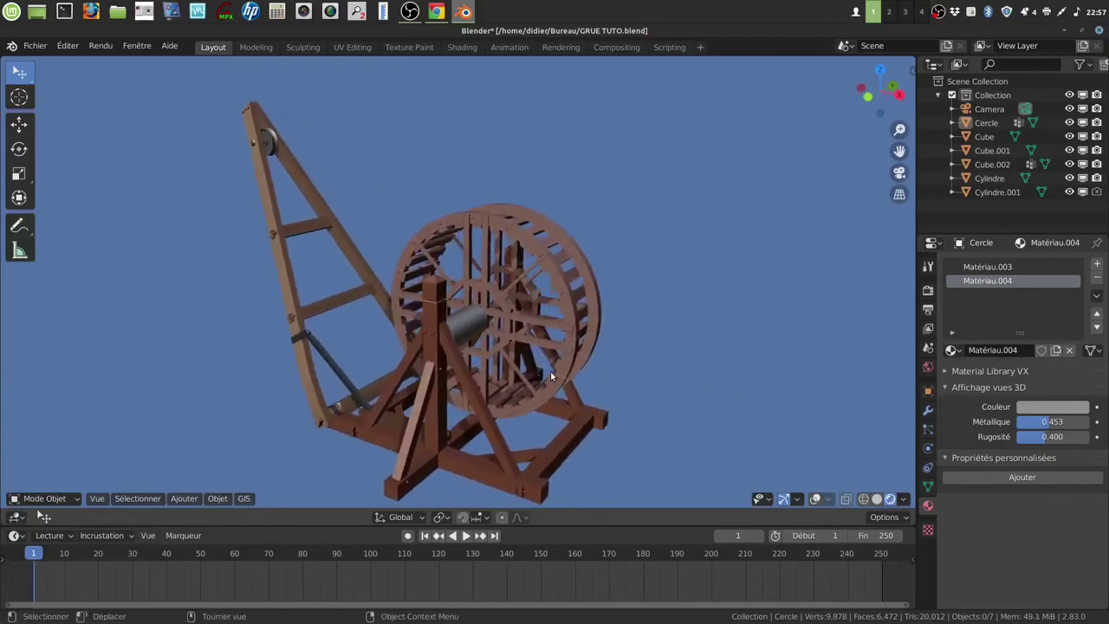
Turn on the viewport overlays and show the crane in solid shading from the top view.
shift+middle_drag(538, 397, 549, 360)
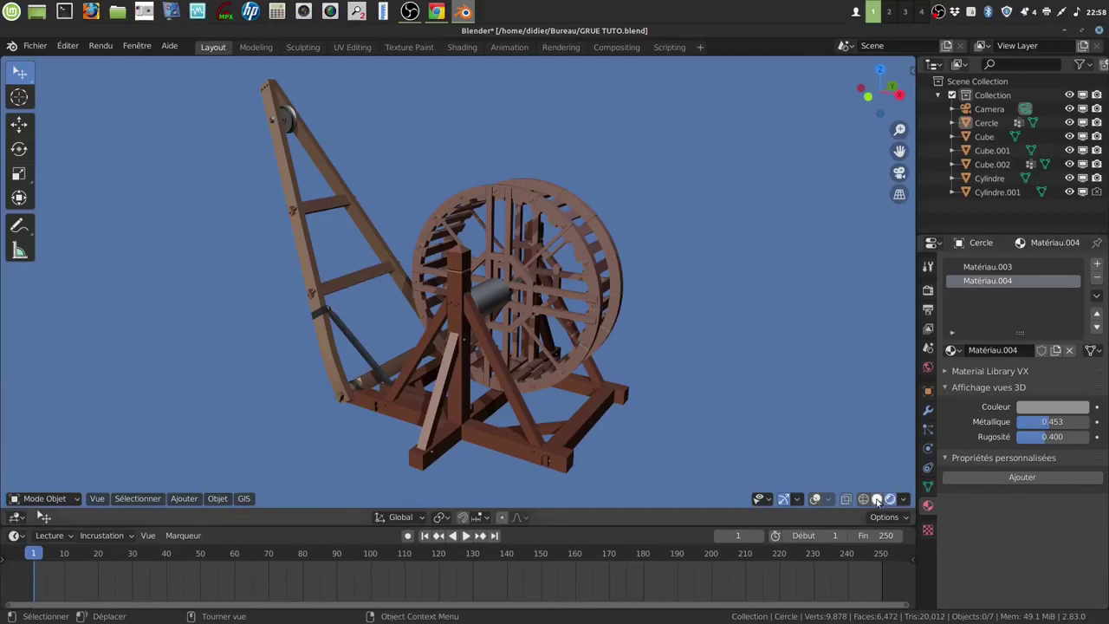
click(815, 499)
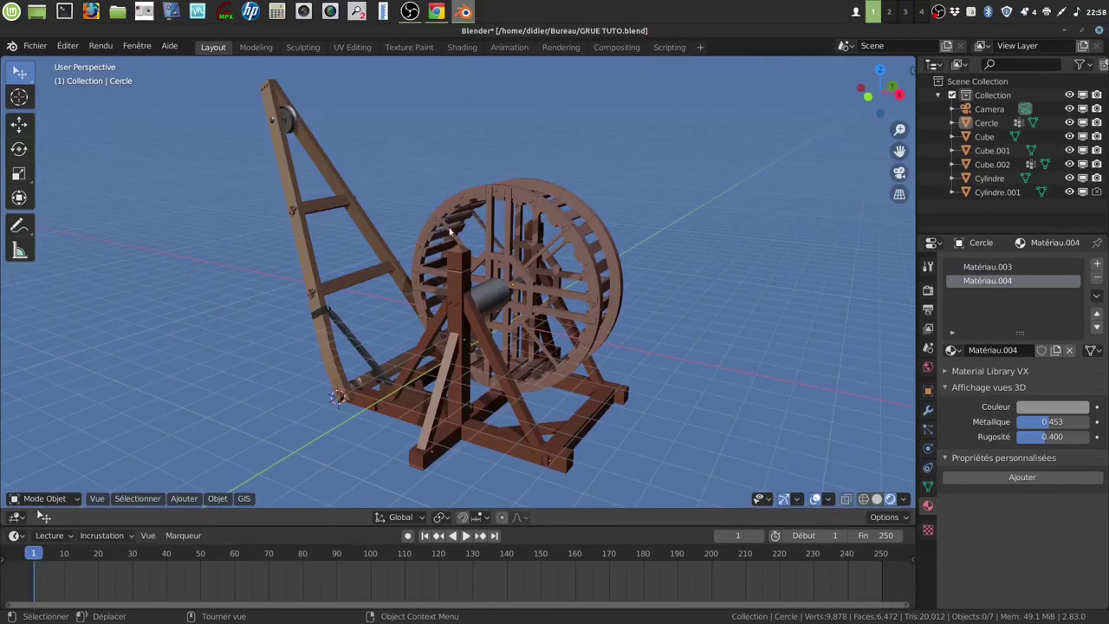
click(876, 499)
mouse_move(573, 364)
middle_down()
mouse_move(559, 360)
mouse_move(572, 362)
middle_up()
key(KP_7)
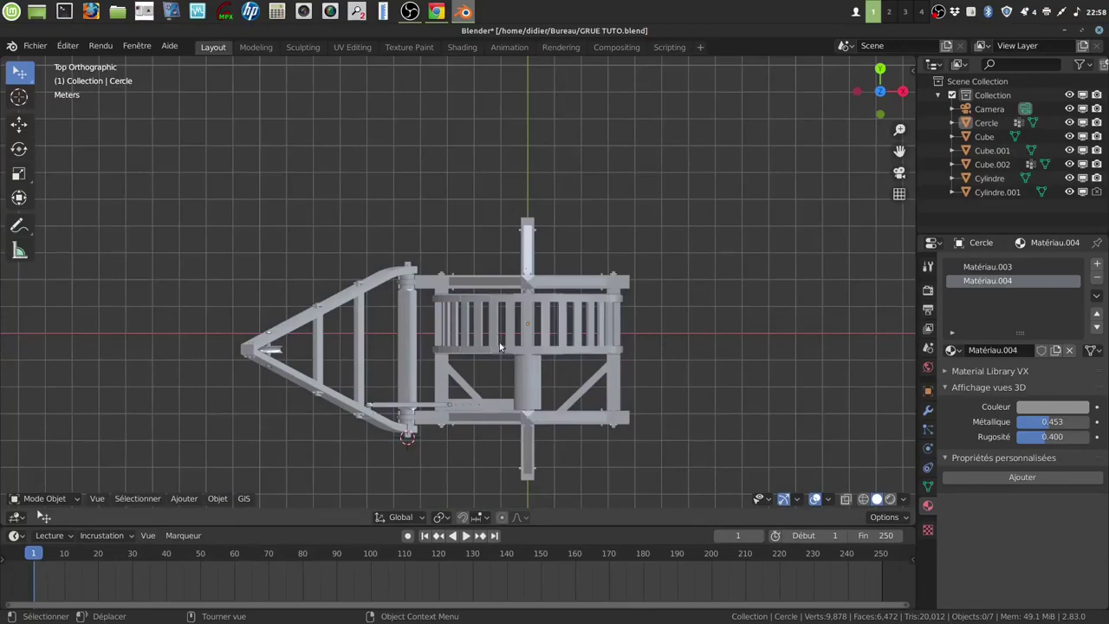
shift+middle_drag(500, 347, 531, 270)
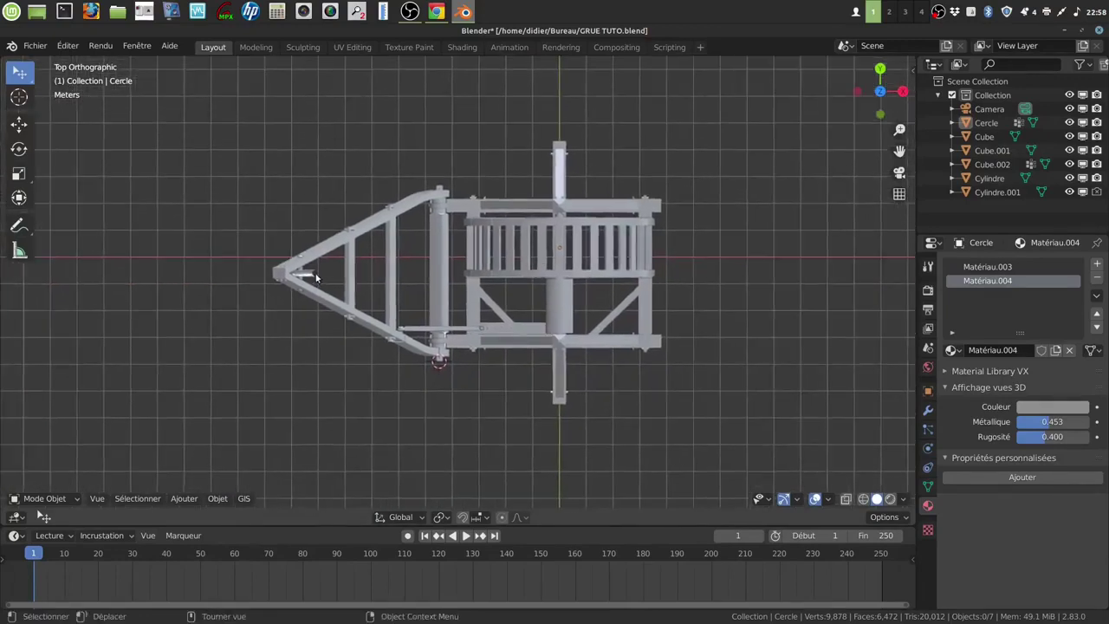
Add a single vertex mesh and move it about -4.57 m in X and 3.28 m in Y, next to the jib pulley.
click(184, 499)
mouse_move(197, 482)
mouse_move(332, 279)
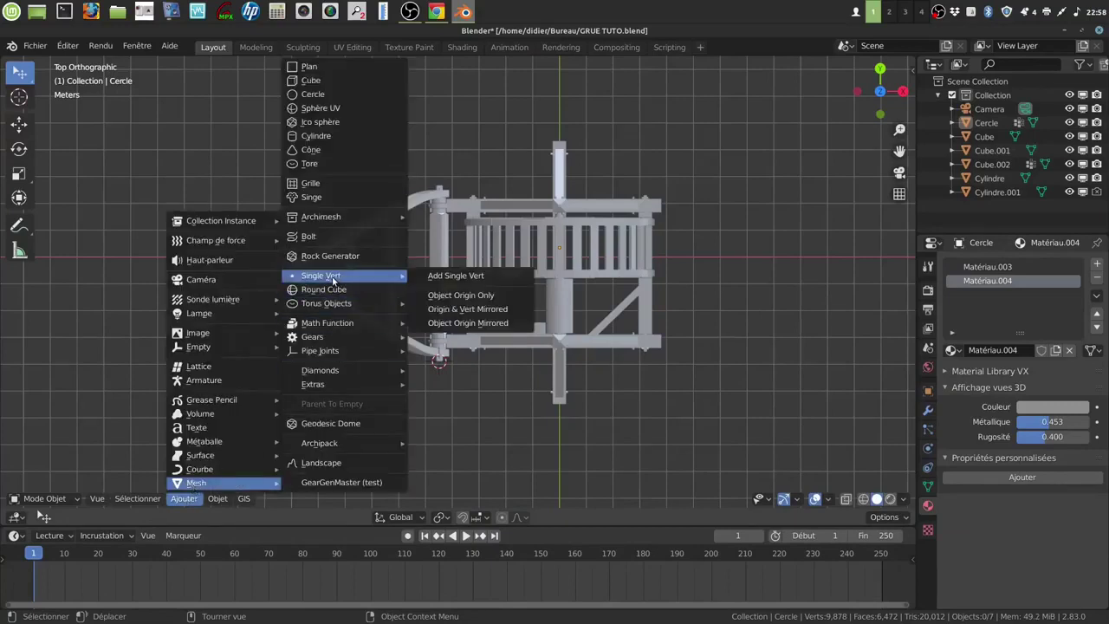
click(439, 276)
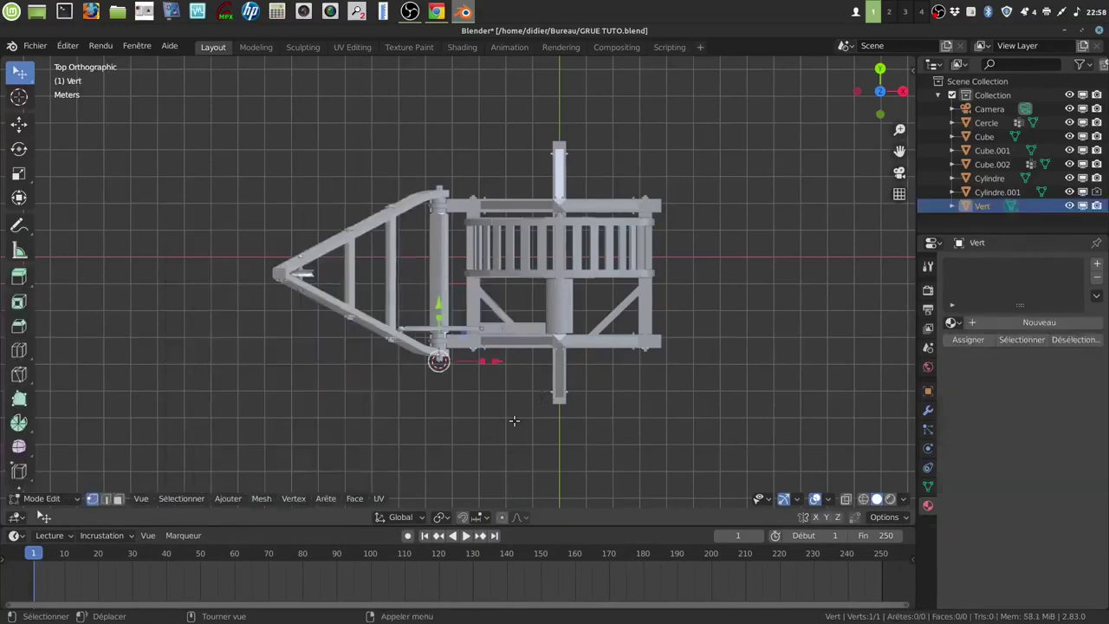
key(g)
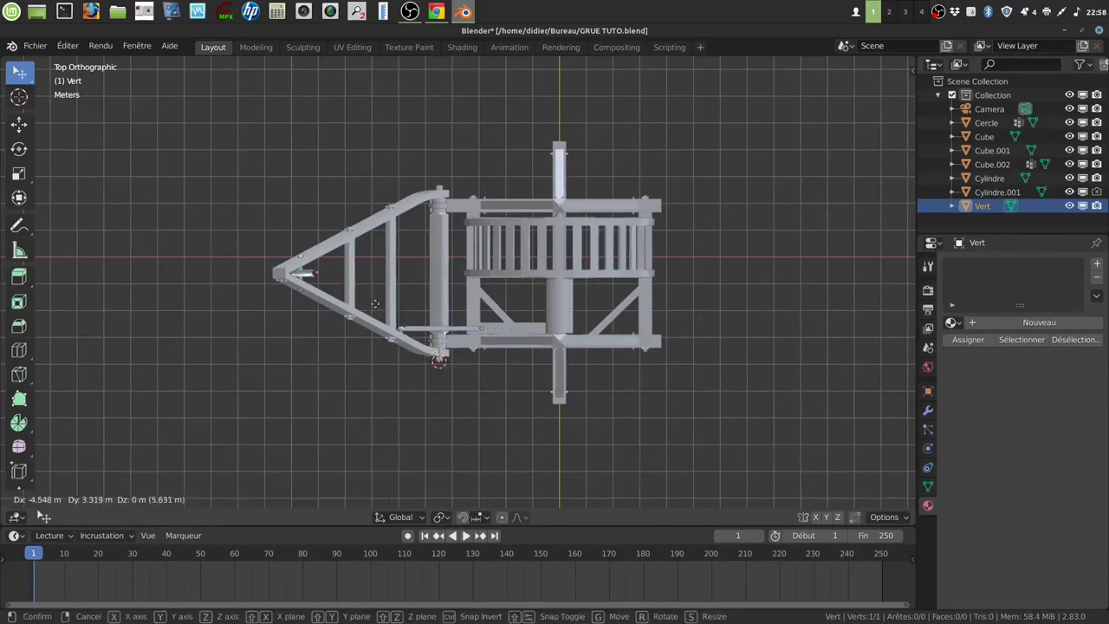
click(374, 304)
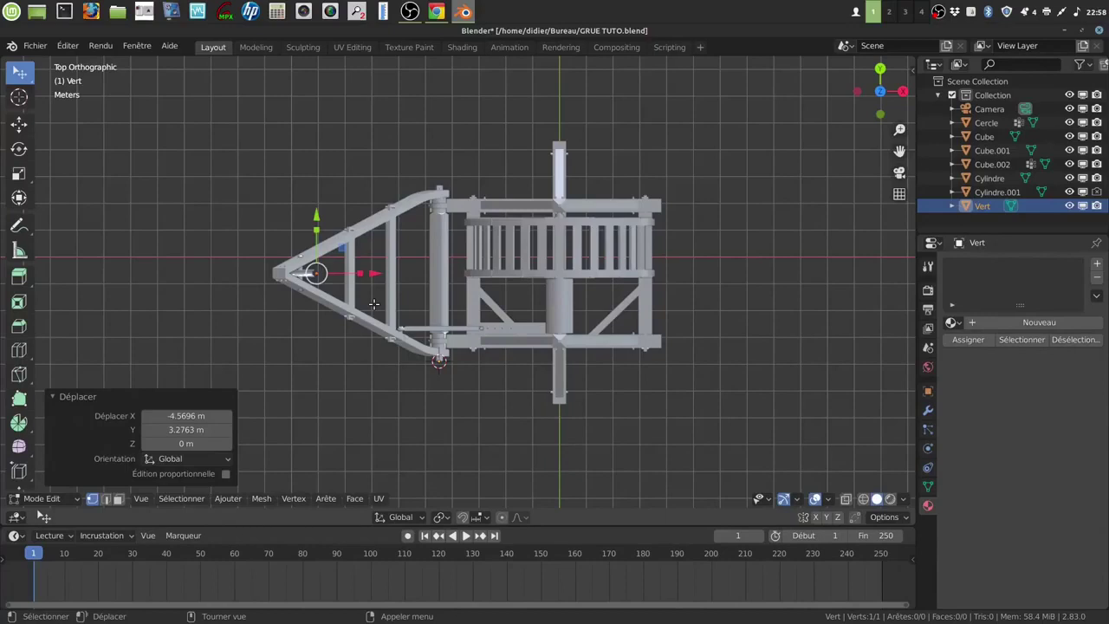
Extrude the vertex about 8.73 m in X and -0.30 m in Y toward the winding drum, and finish editing the mesh.
key(g)
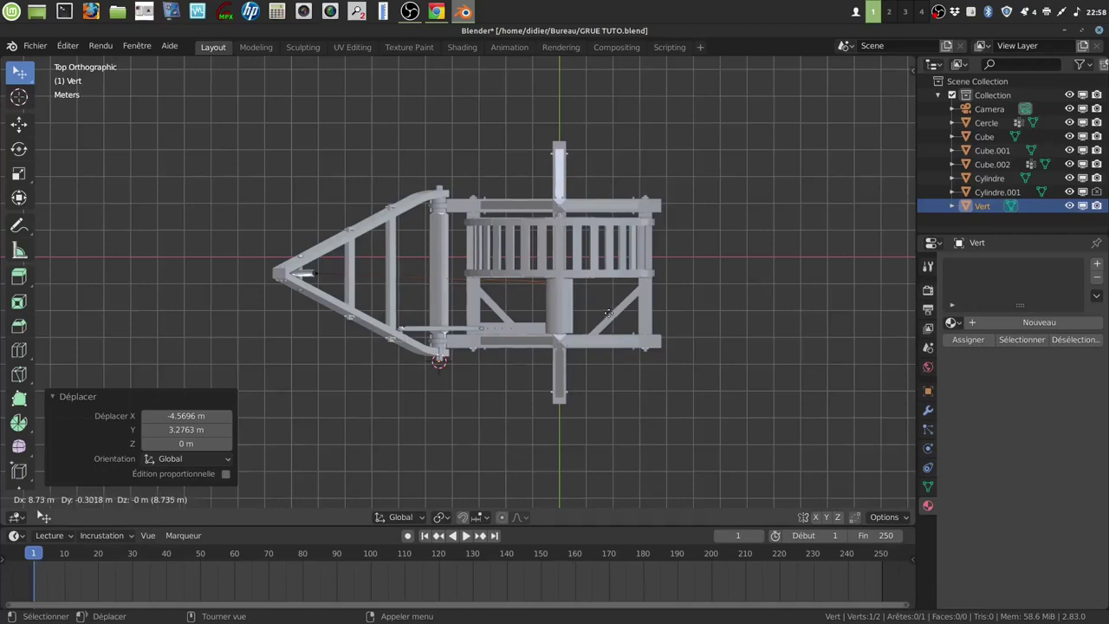
click(608, 314)
scroll(584, 348, up, 4)
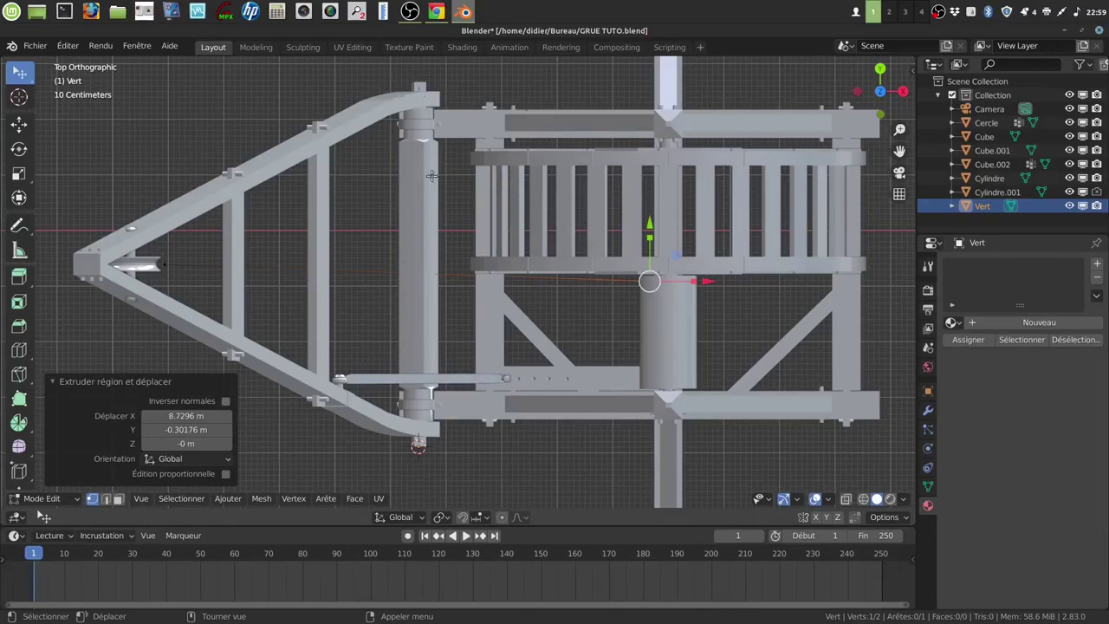
middle_drag(541, 335, 551, 290)
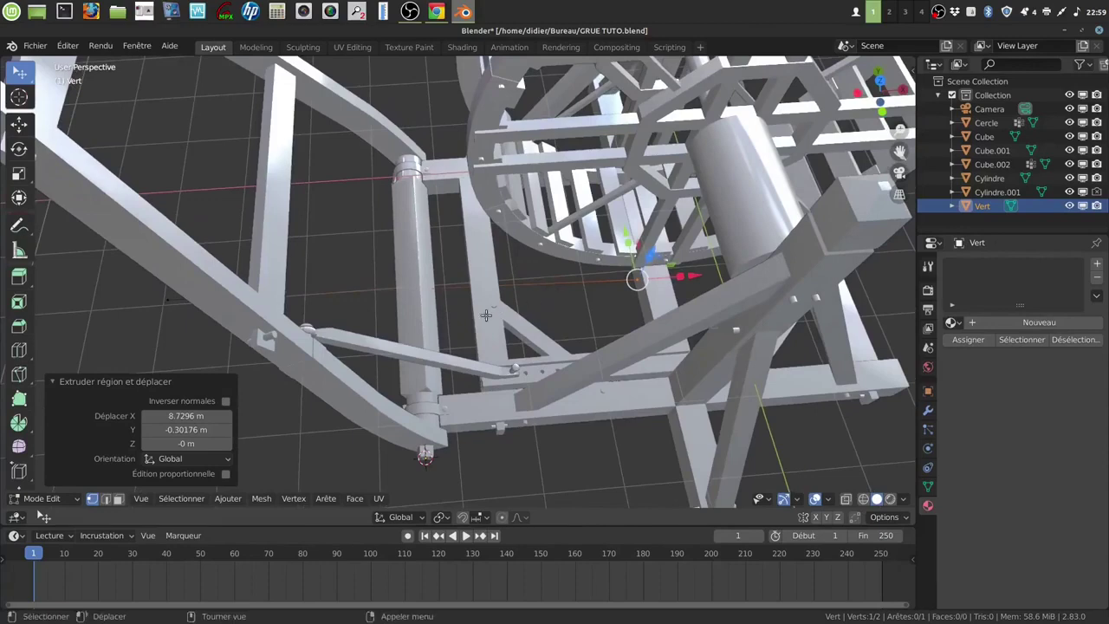
shift+click(166, 300)
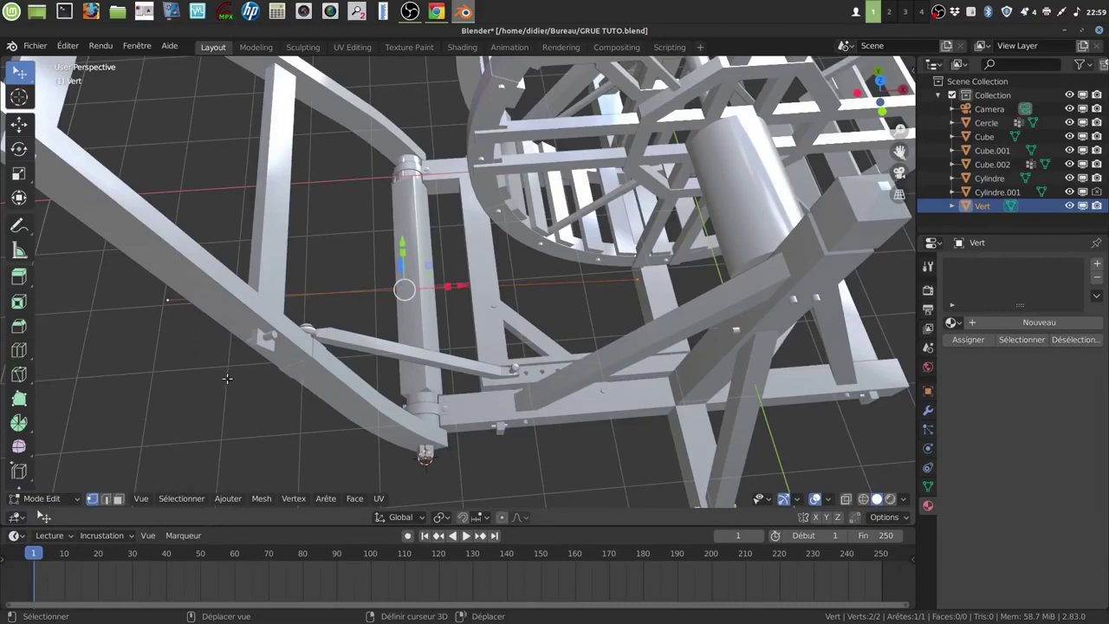
right_click(181, 375)
click(181, 373)
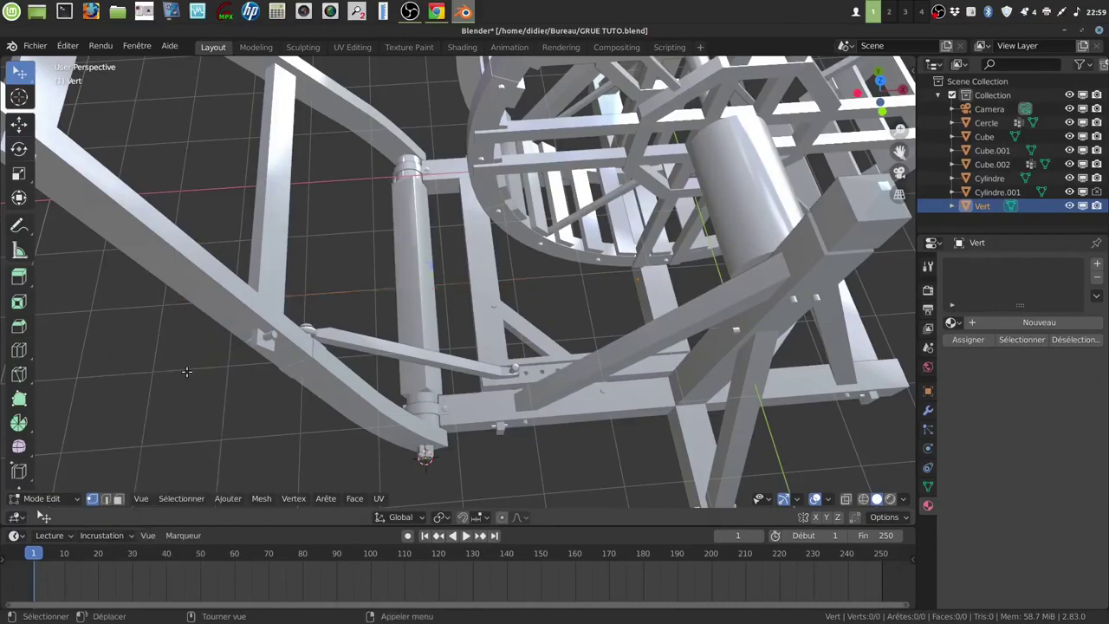
middle_drag(760, 260, 624, 275)
scroll(563, 353, up, 4)
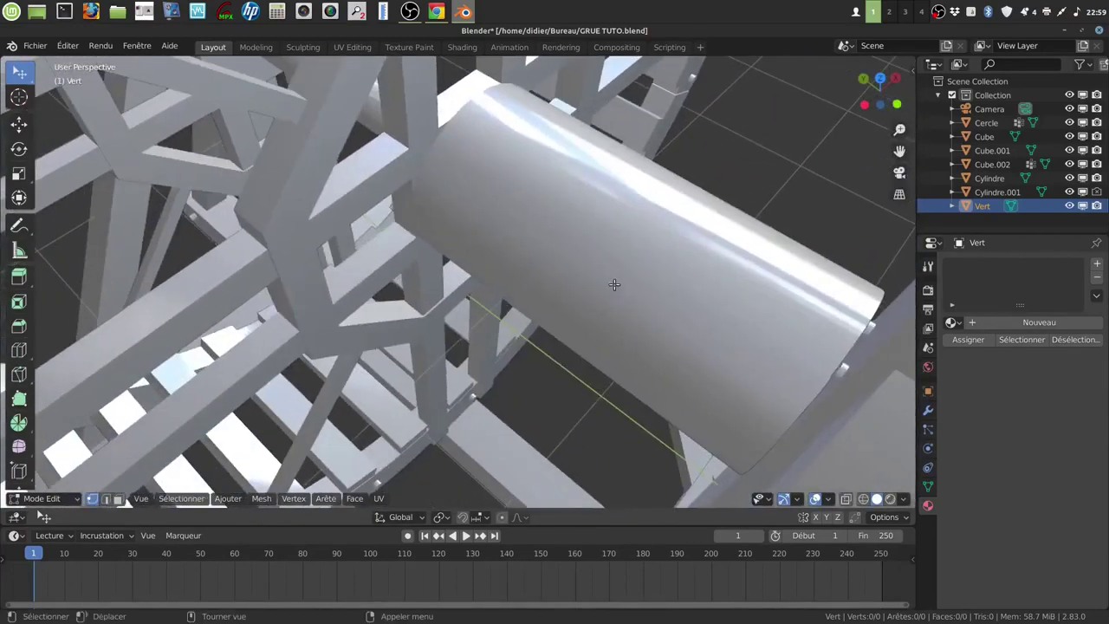
key(Tab)
Select the treadwheel with its winding drum and open its mesh for editing.
key(grave)
click(753, 377)
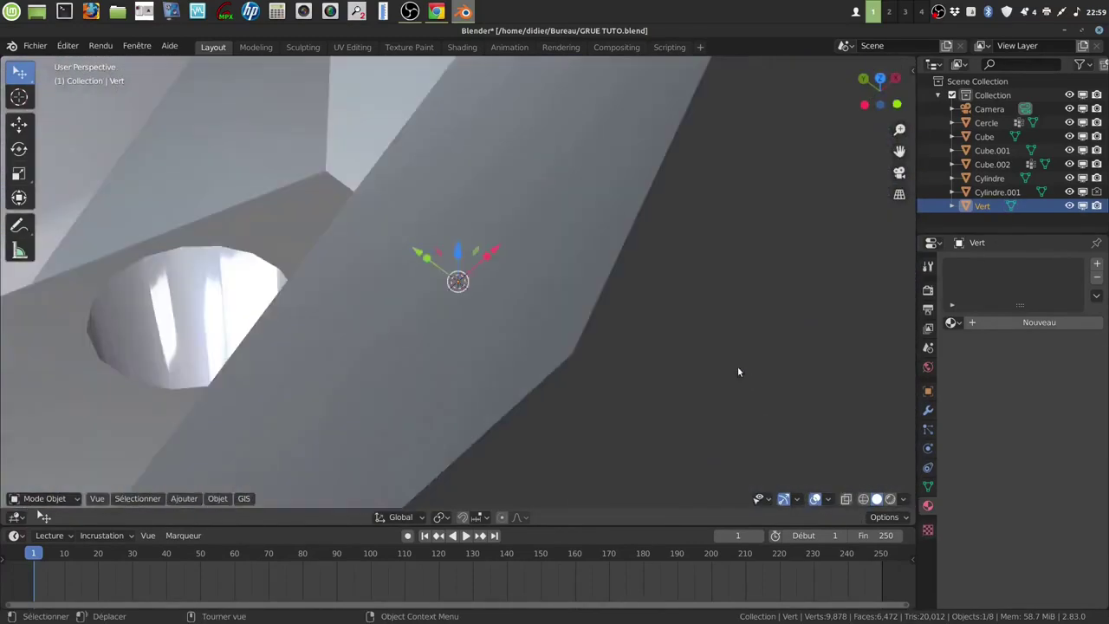
scroll(544, 398, down, 3)
scroll(524, 382, down, 6)
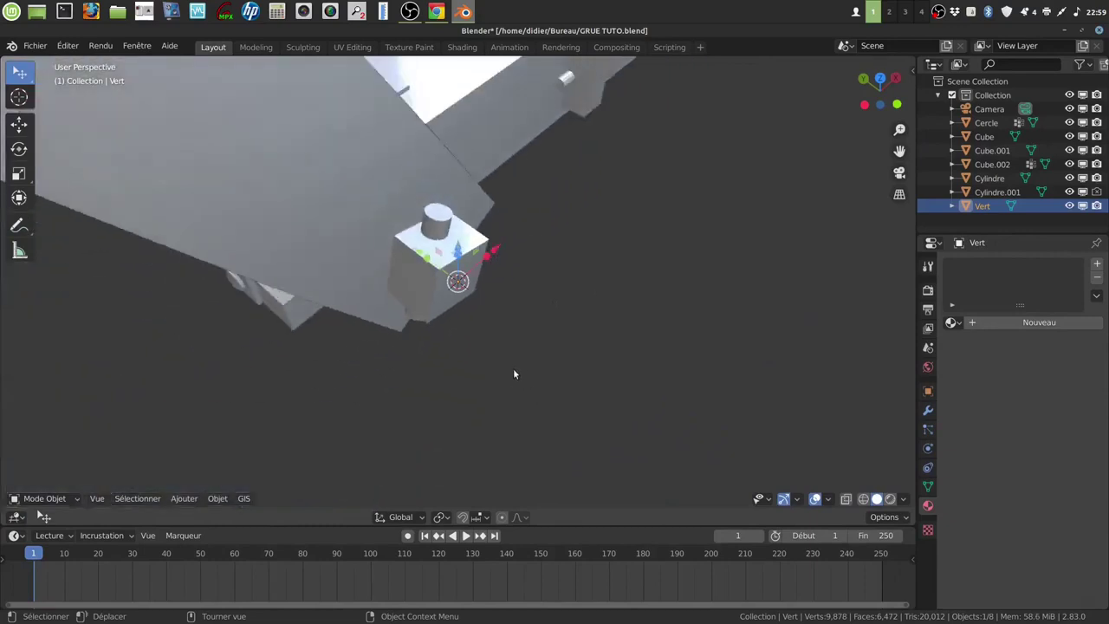
scroll(537, 355, down, 5)
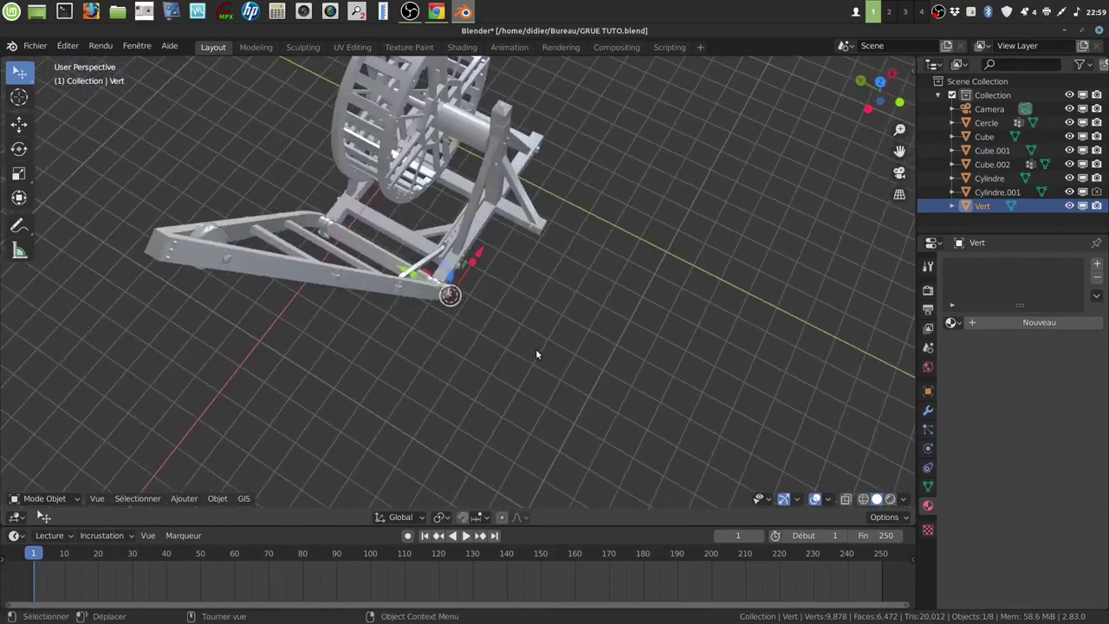
middle_drag(537, 349, 607, 449)
scroll(595, 387, up, 3)
shift+middle_drag(576, 323, 516, 368)
scroll(516, 372, up, 4)
middle_drag(483, 406, 499, 366)
click(523, 347)
key(Tab)
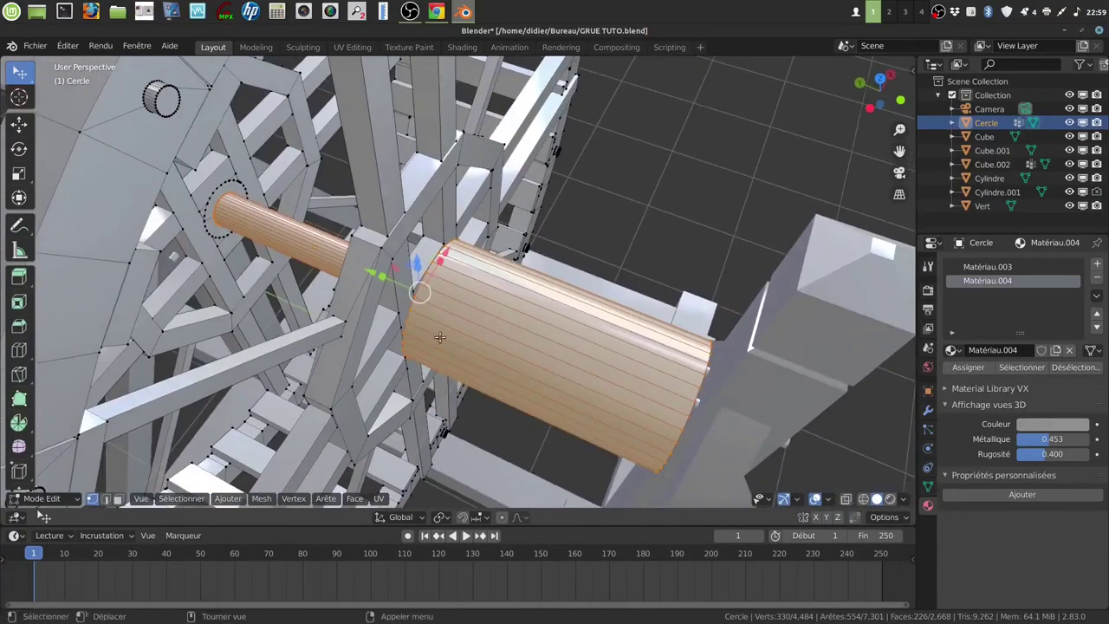
Add two edge loops around the winding drum near its wheel-side end, with slide factors of about 0.865 and 0.986.
key(ctrl)
key(ctrl+r)
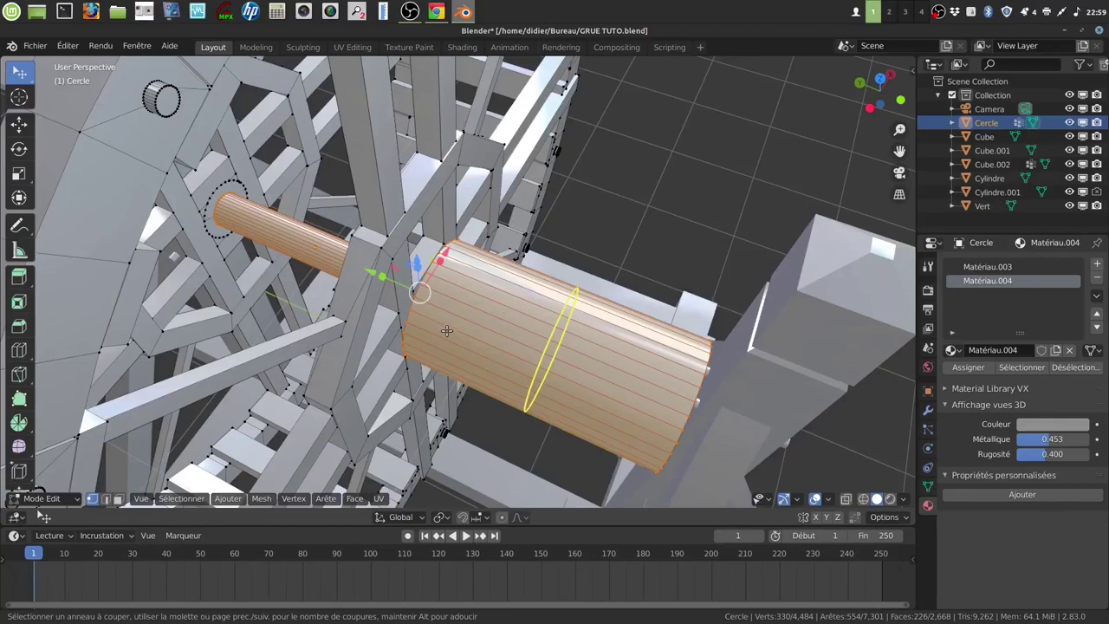
click(442, 328)
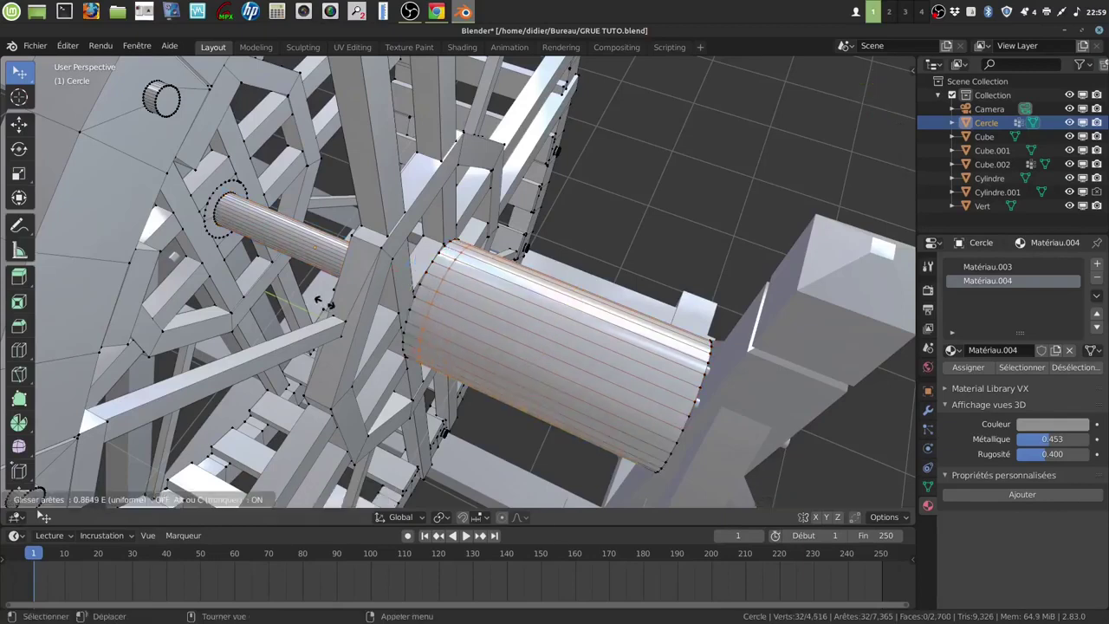
click(324, 302)
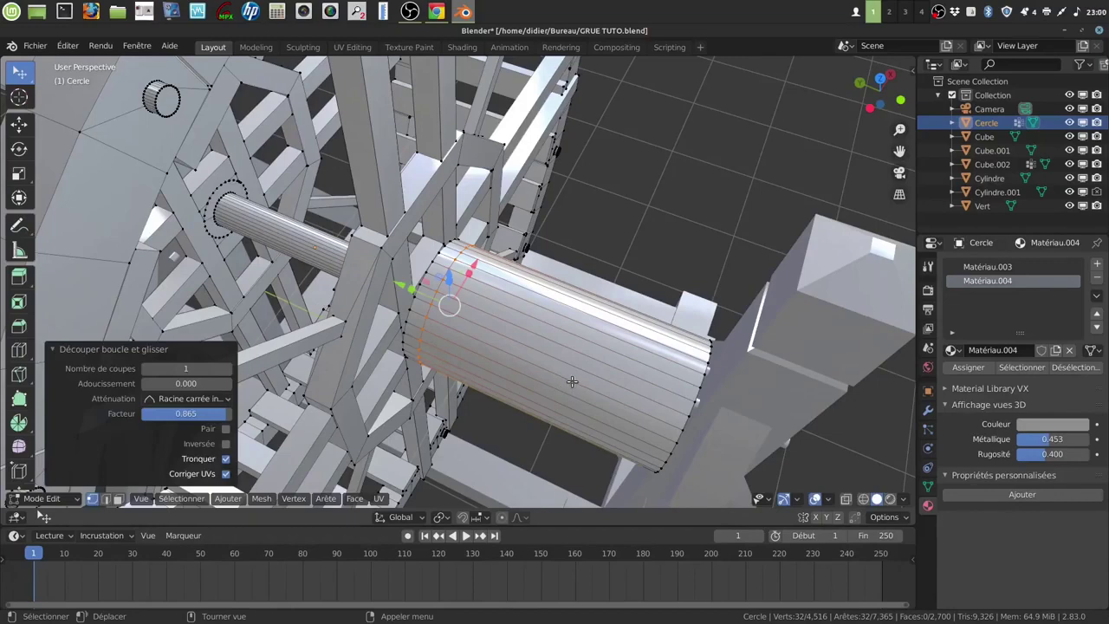
key(alt+a)
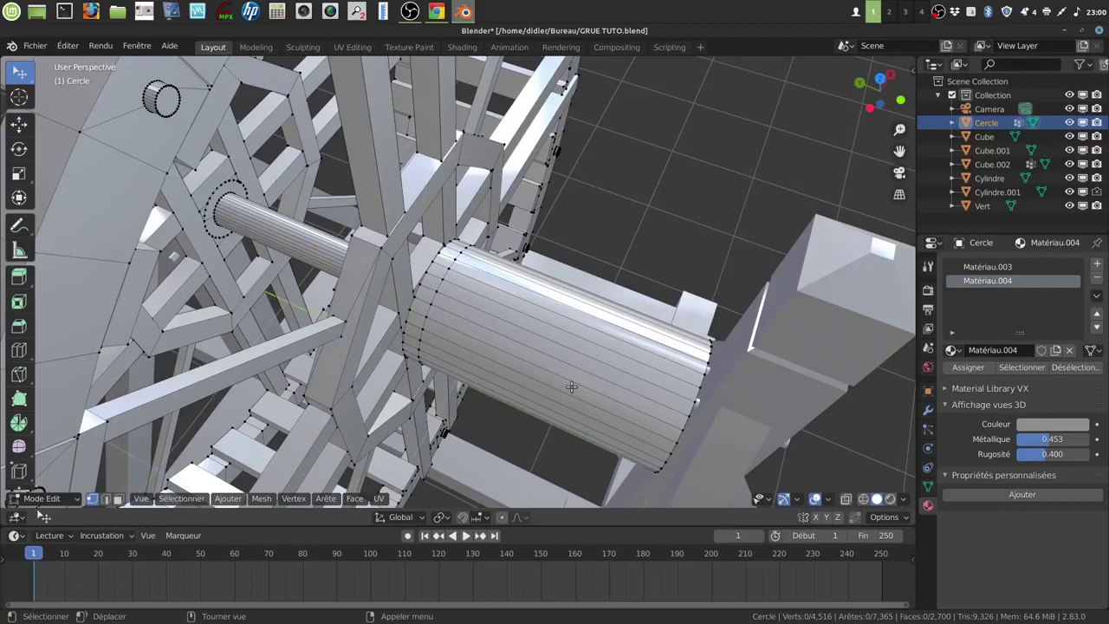
key(ctrl+r)
click(569, 373)
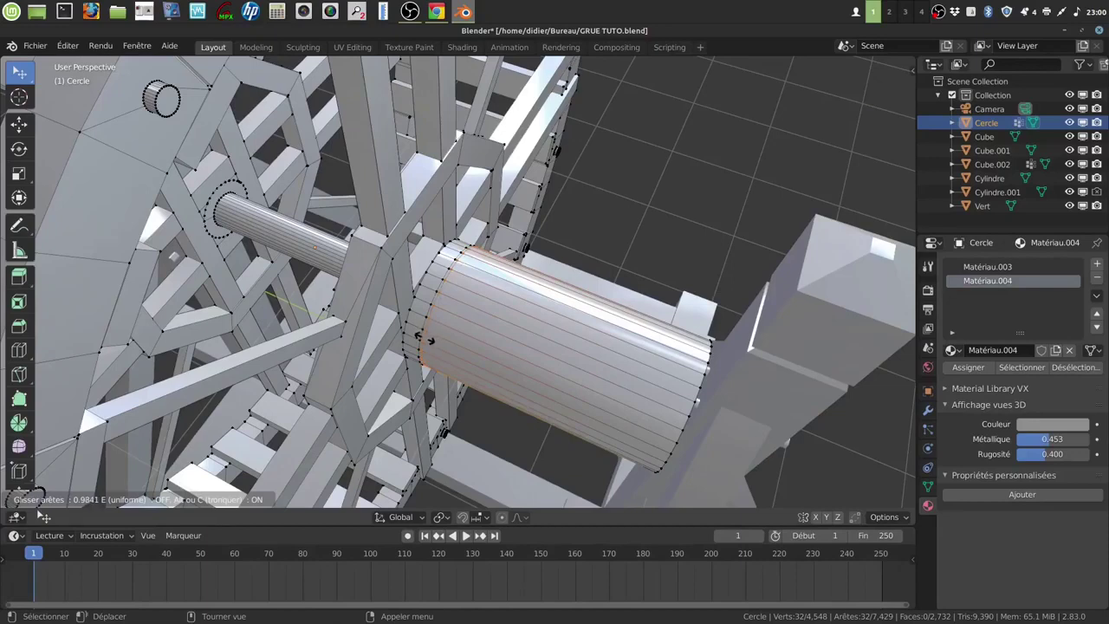
click(430, 340)
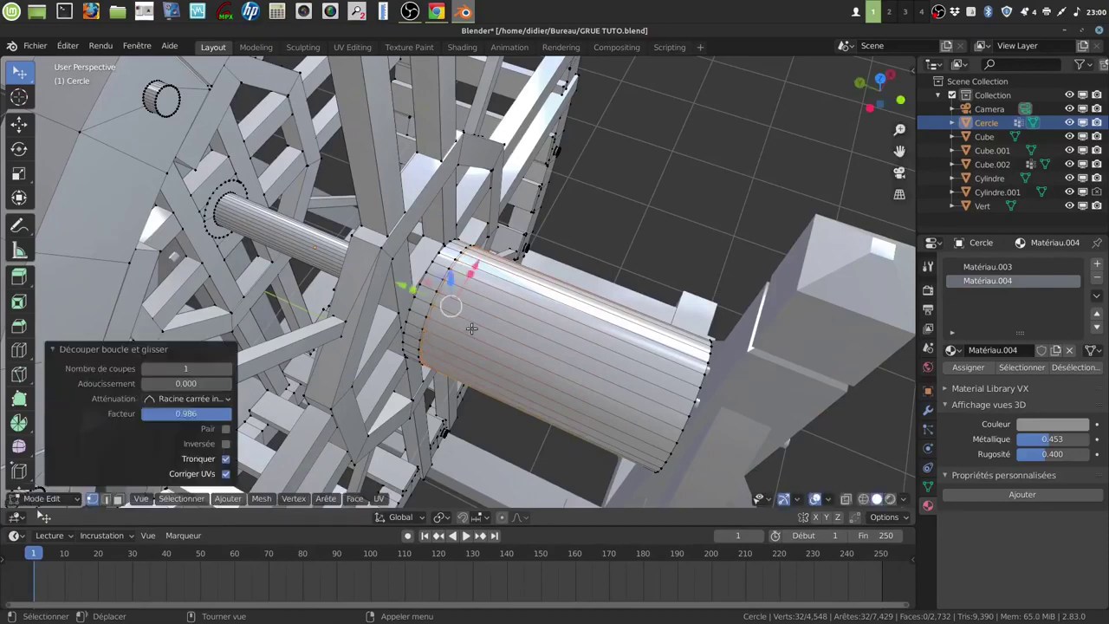
key(alt+a)
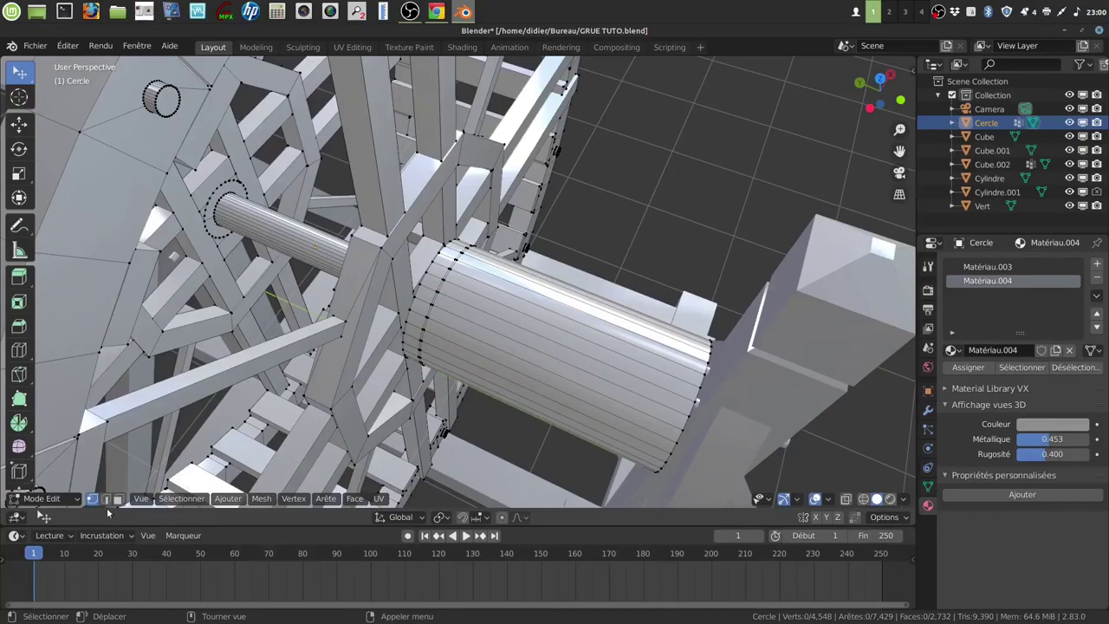
Scale the drum's long face ring to about 0.682 in X and Z with Y set to 1, and return to Object Mode.
click(118, 499)
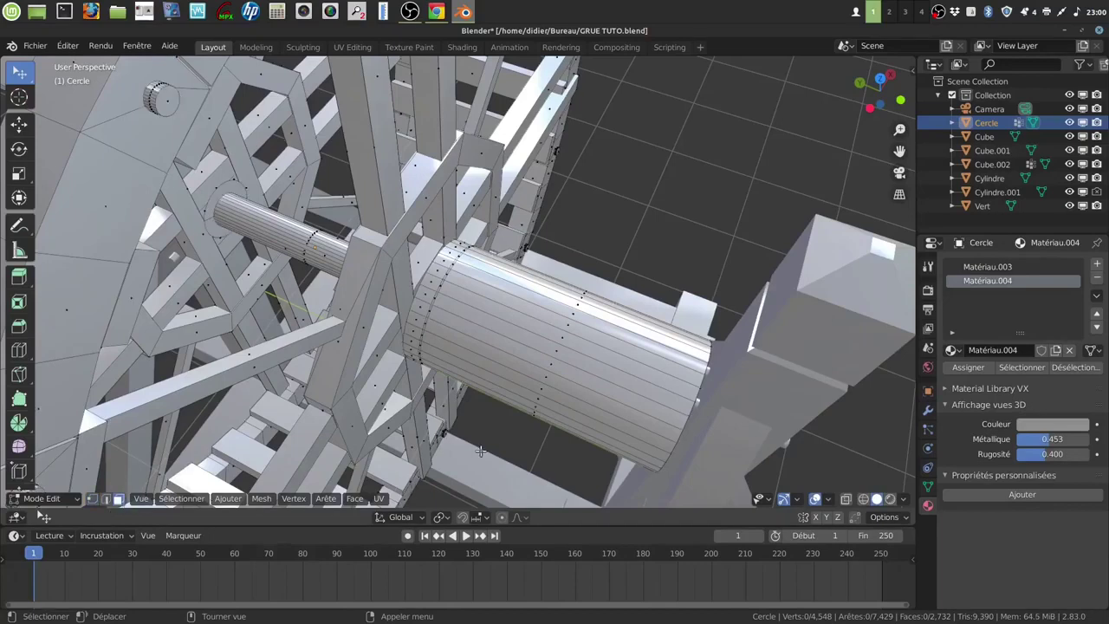
alt+click(565, 368)
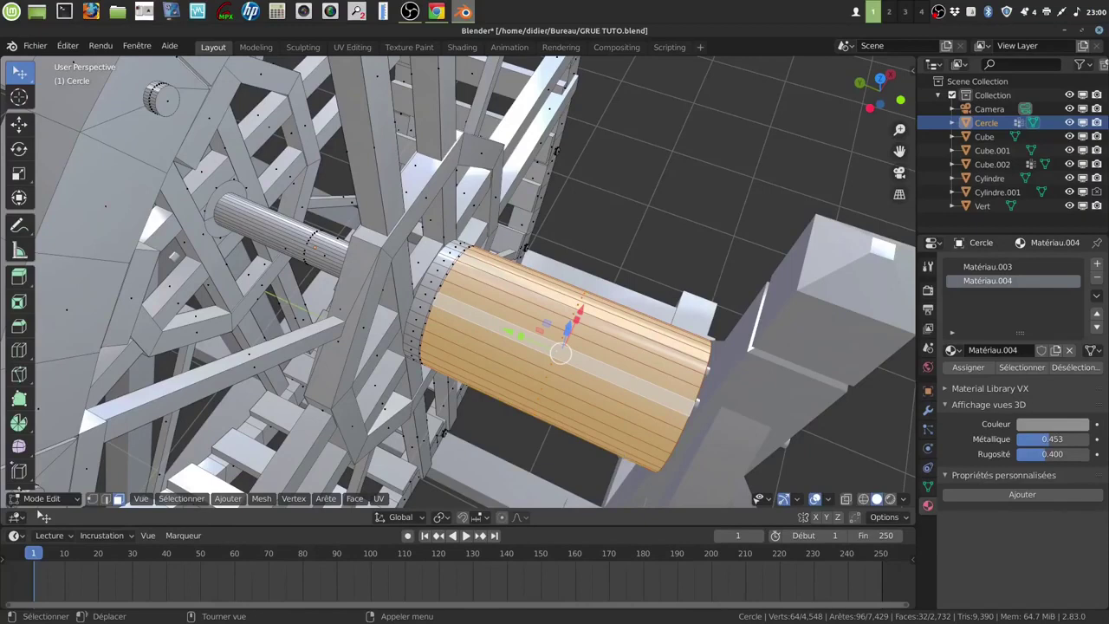
key(s)
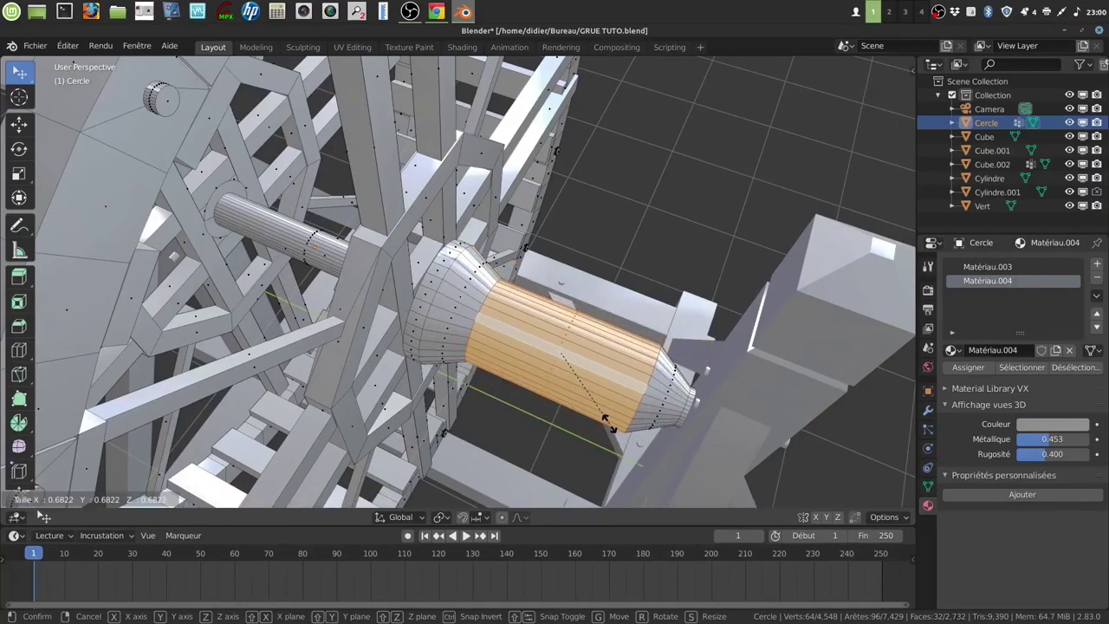
click(605, 419)
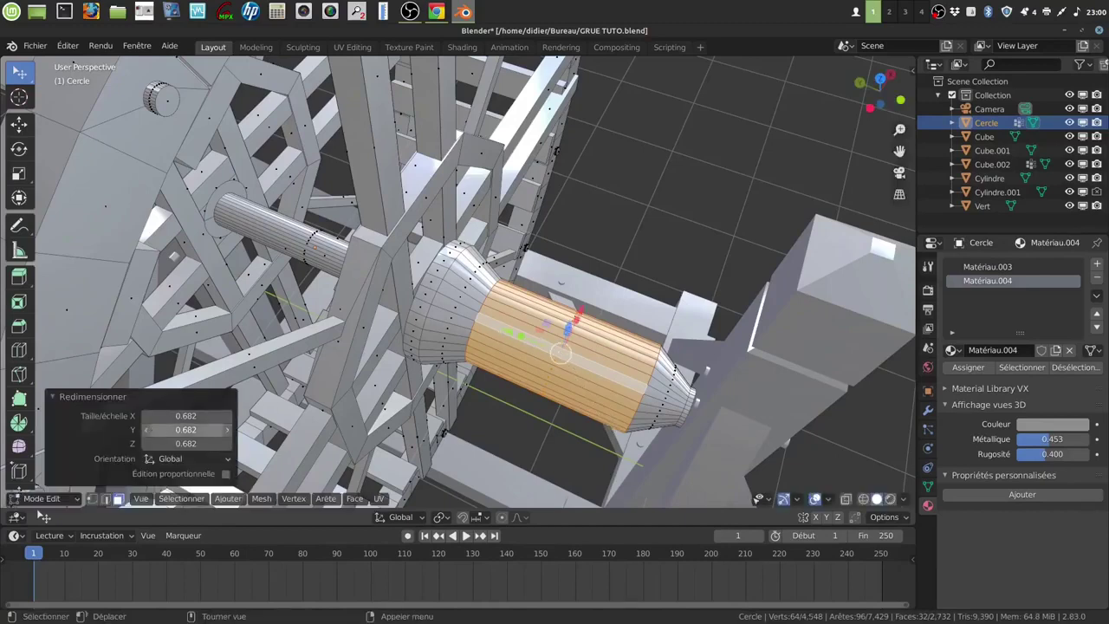
click(159, 430)
key(BackSpace)
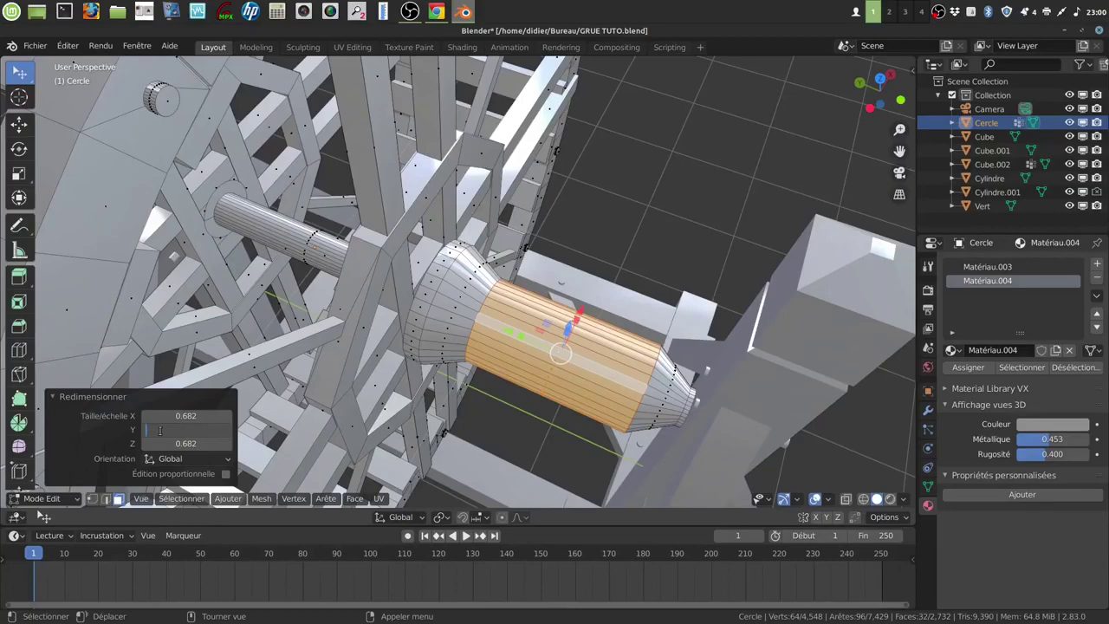
text(1)
key(Return)
middle_drag(626, 179, 629, 293)
key(Tab)
scroll(628, 256, down, 6)
scroll(618, 307, up, 2)
scroll(632, 286, down, 5)
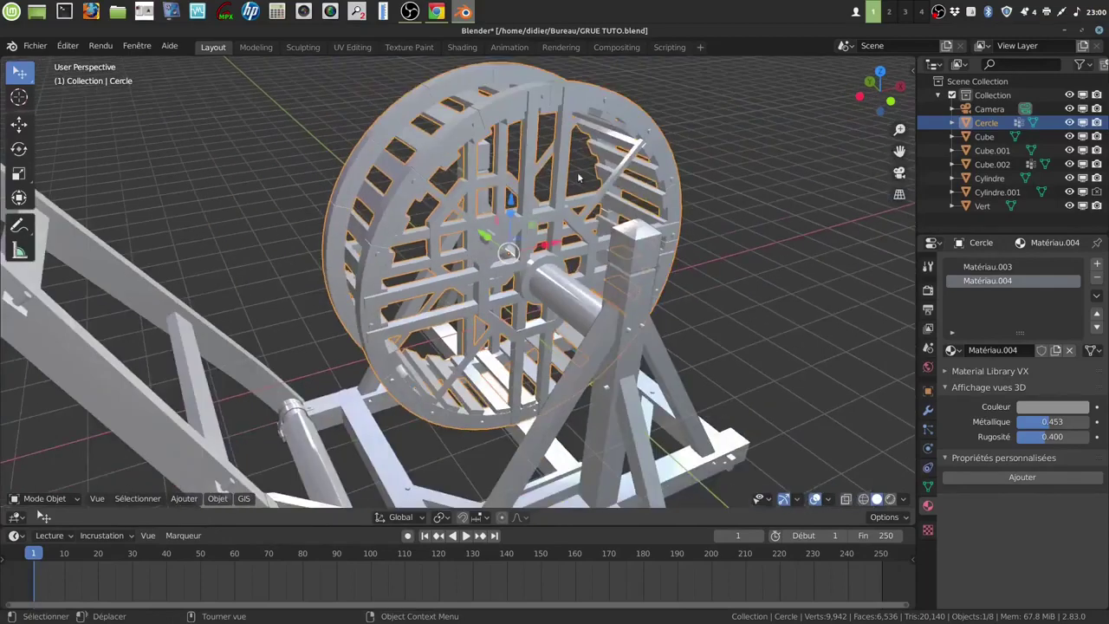
Move the pulley about 4.16 m along X, out of the tip of the jib.
middle_drag(647, 317, 483, 391)
scroll(449, 410, up, 2)
middle_drag(441, 343, 391, 241)
click(391, 241)
middle_drag(456, 227, 368, 257)
drag(340, 251, 494, 245)
middle_drag(545, 281, 499, 275)
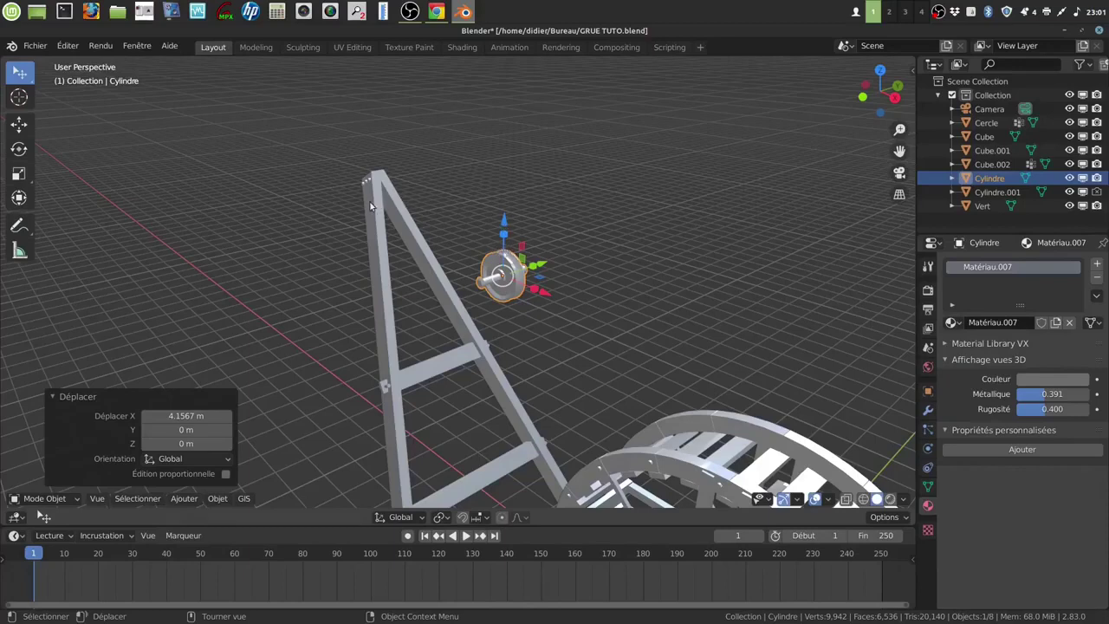
Snap the 3D cursor to the selected pulley.
middle_drag(552, 254, 525, 315)
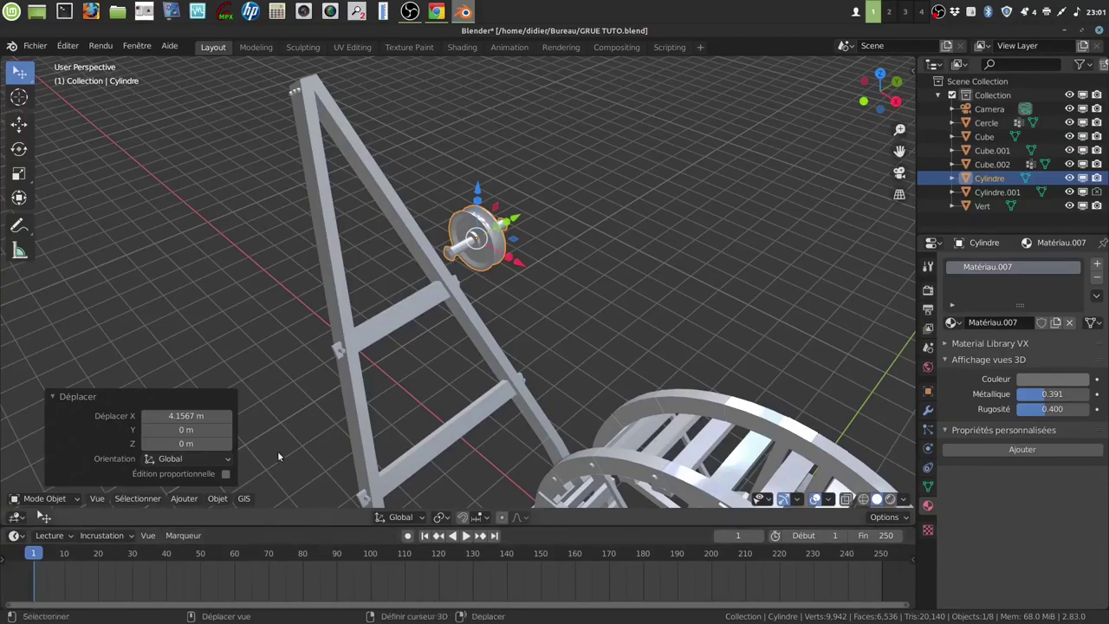
key(shift+s)
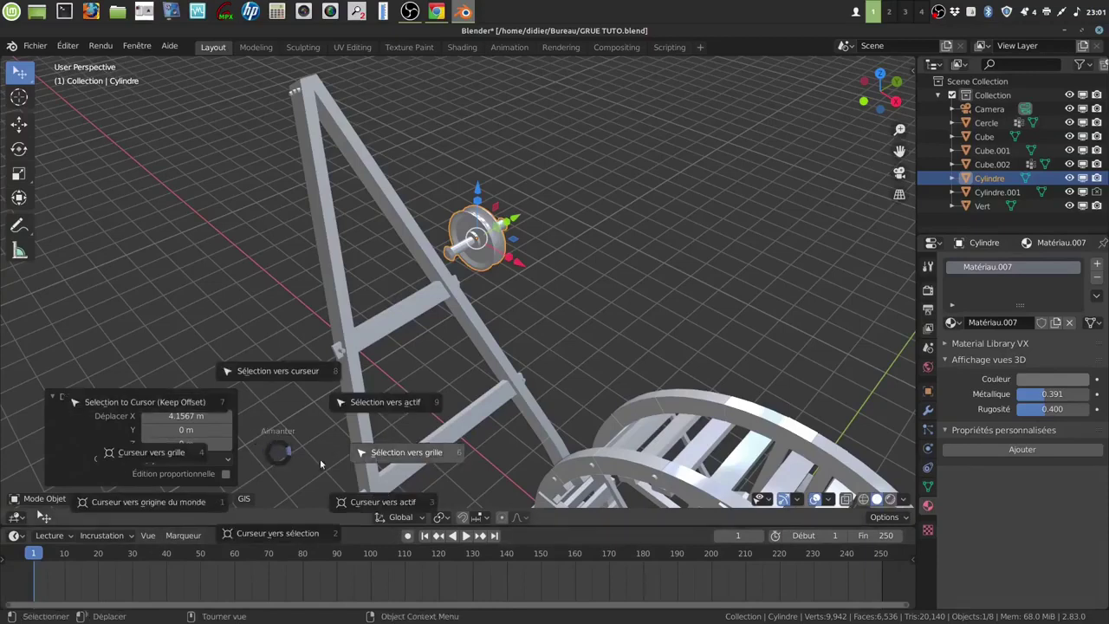
click(284, 534)
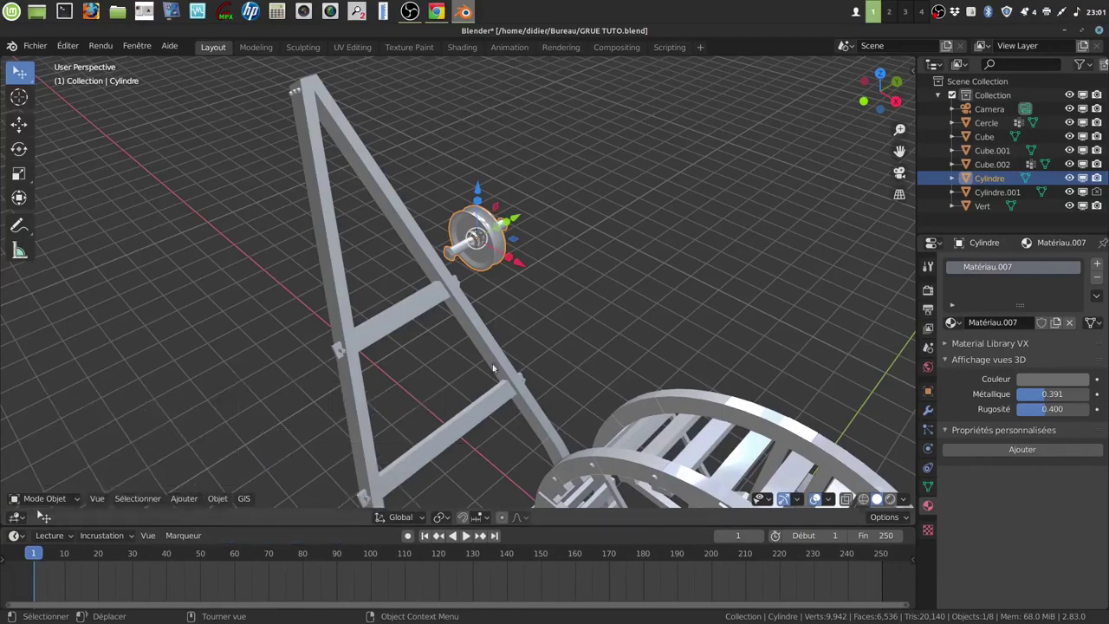
Add a 32-vertex mesh circle of 1 m radius at the 3D cursor on the pulley and rotate it 90° about Y.
click(463, 358)
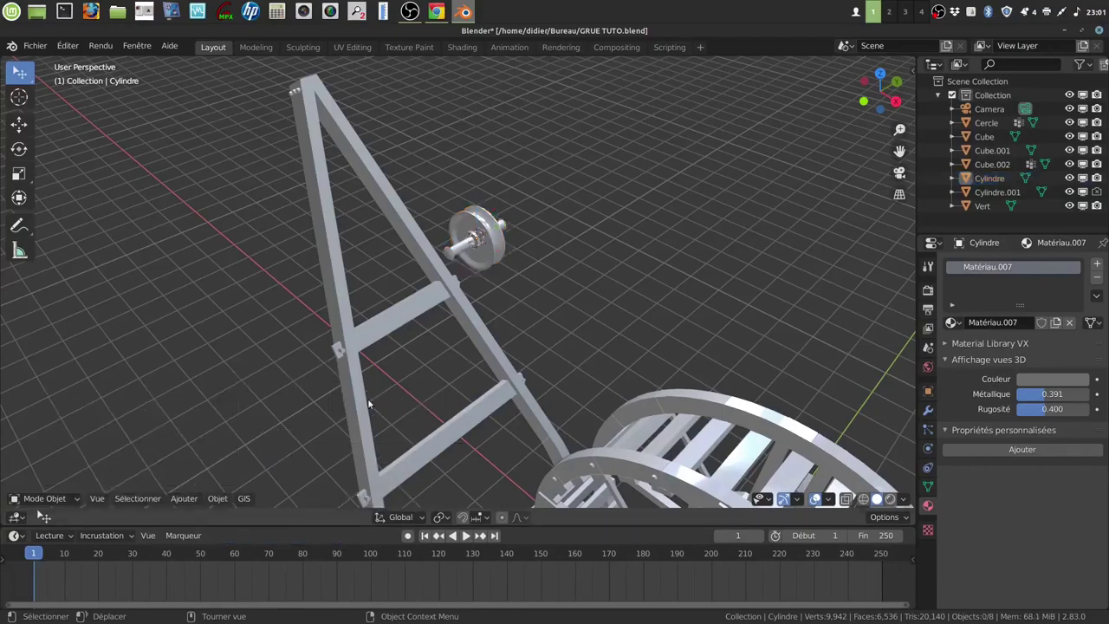
click(183, 499)
mouse_move(194, 483)
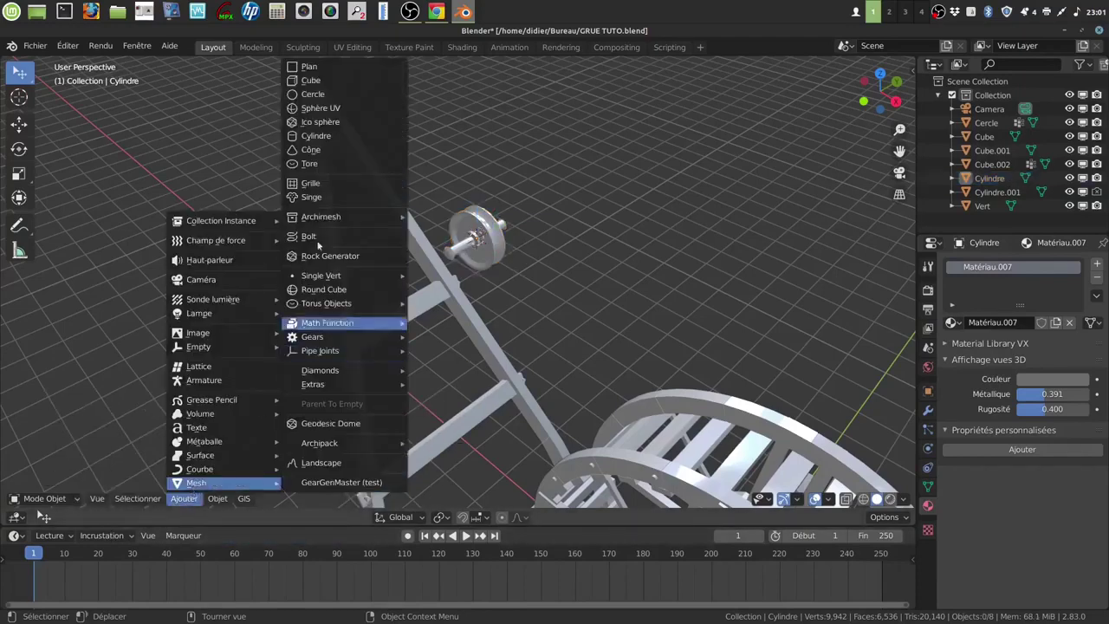
click(315, 95)
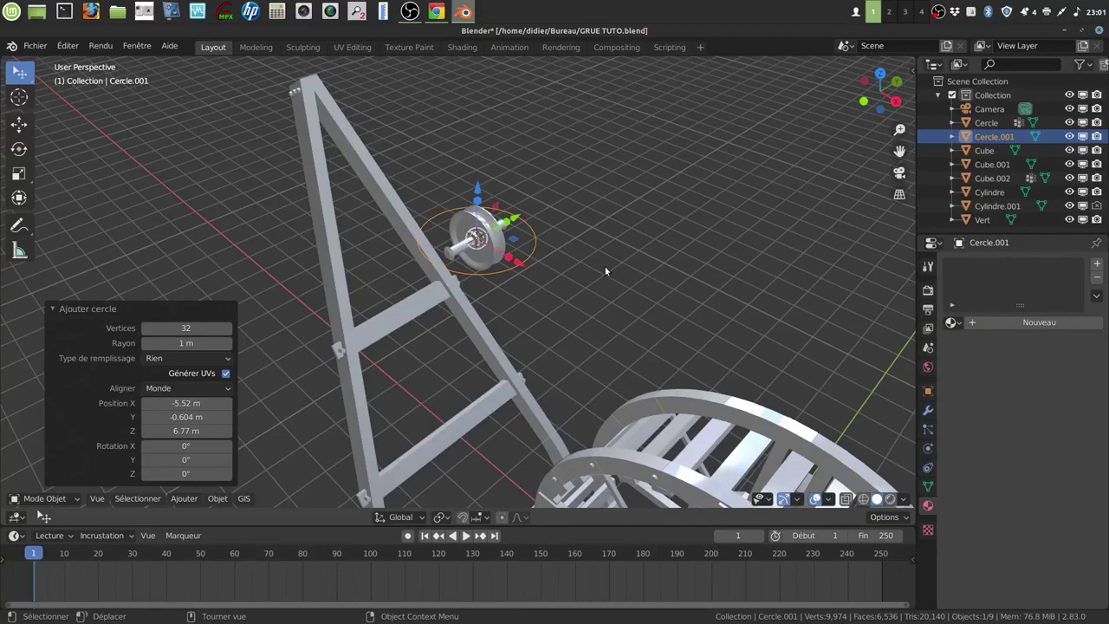
key(r)
text(y)
text(90)
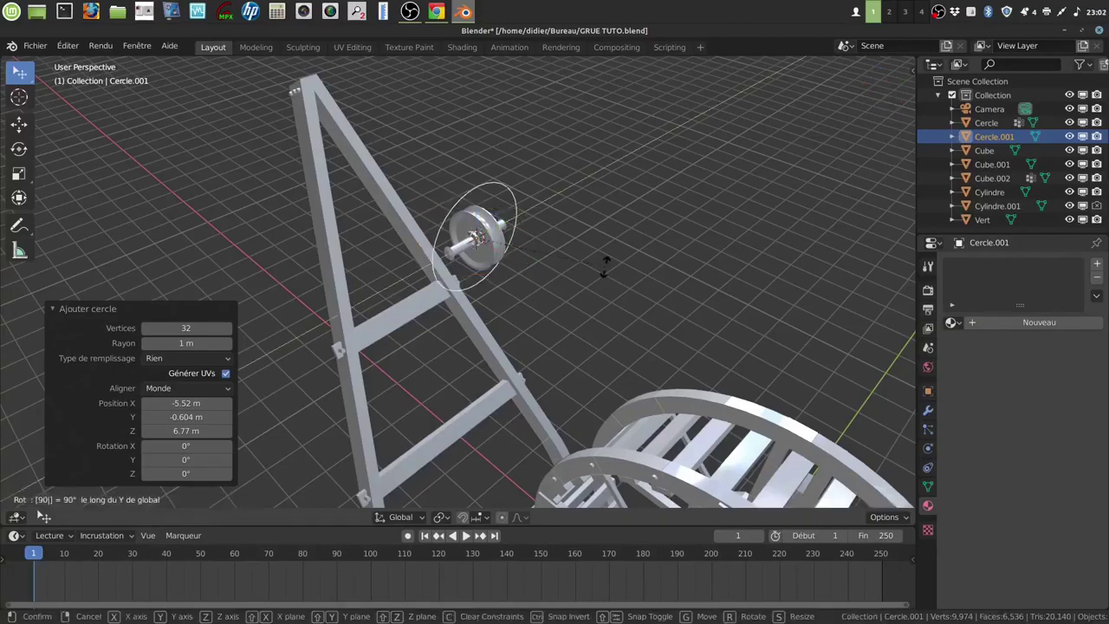
key(Return)
middle_drag(583, 292, 569, 288)
Enter Edit Mode with vertex selection and scale the whole circle to about 0.546.
key(Tab)
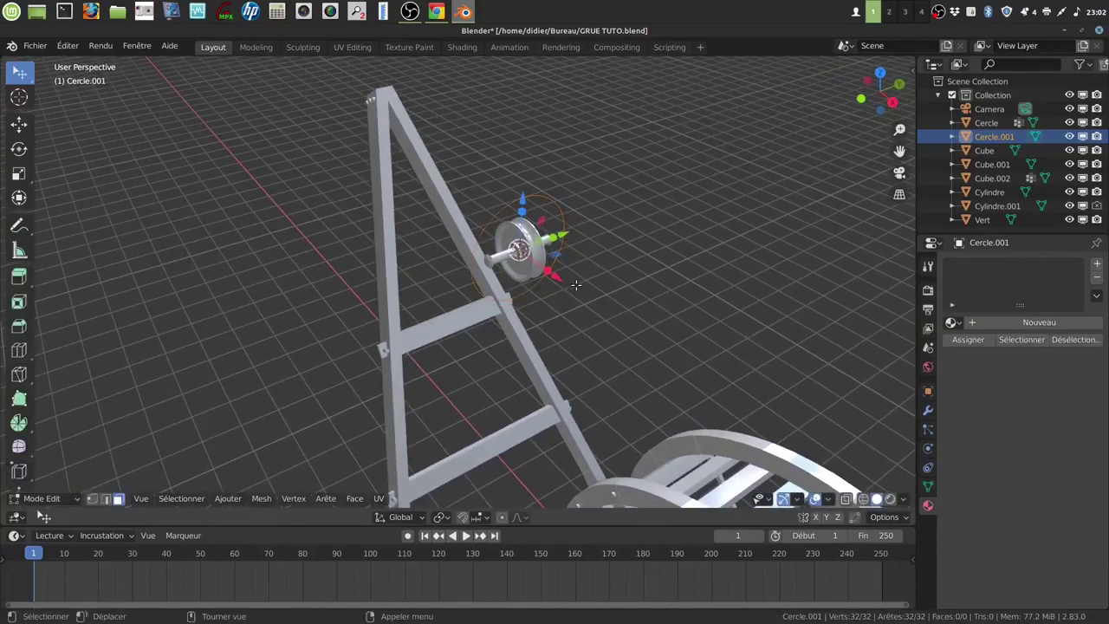
key(1)
middle_drag(606, 299, 596, 287)
middle_drag(636, 328, 547, 326)
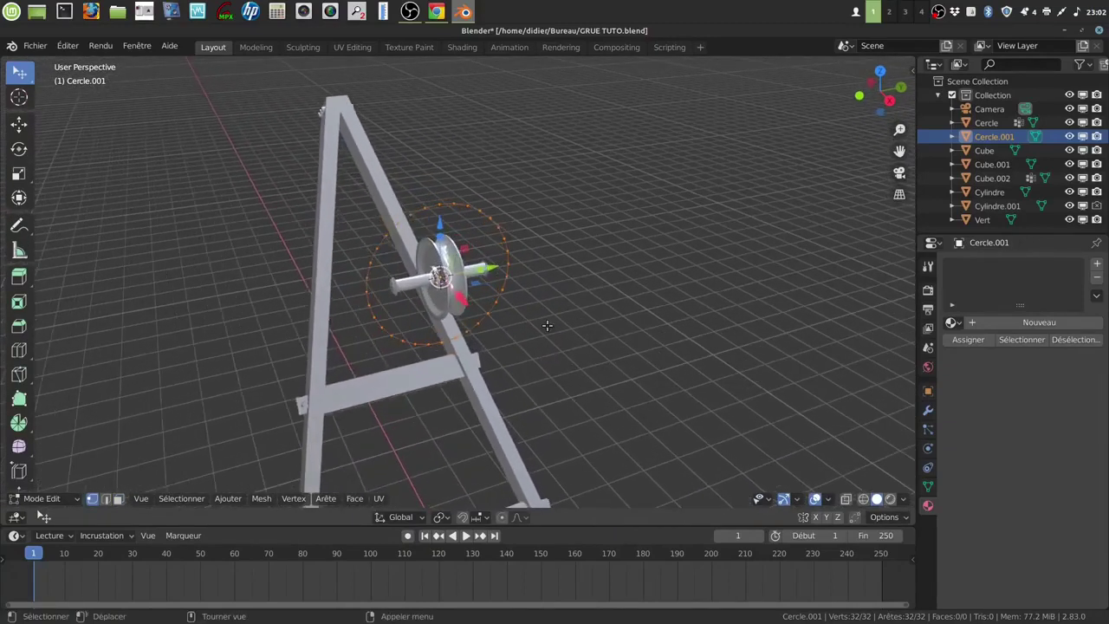
key(s)
click(508, 306)
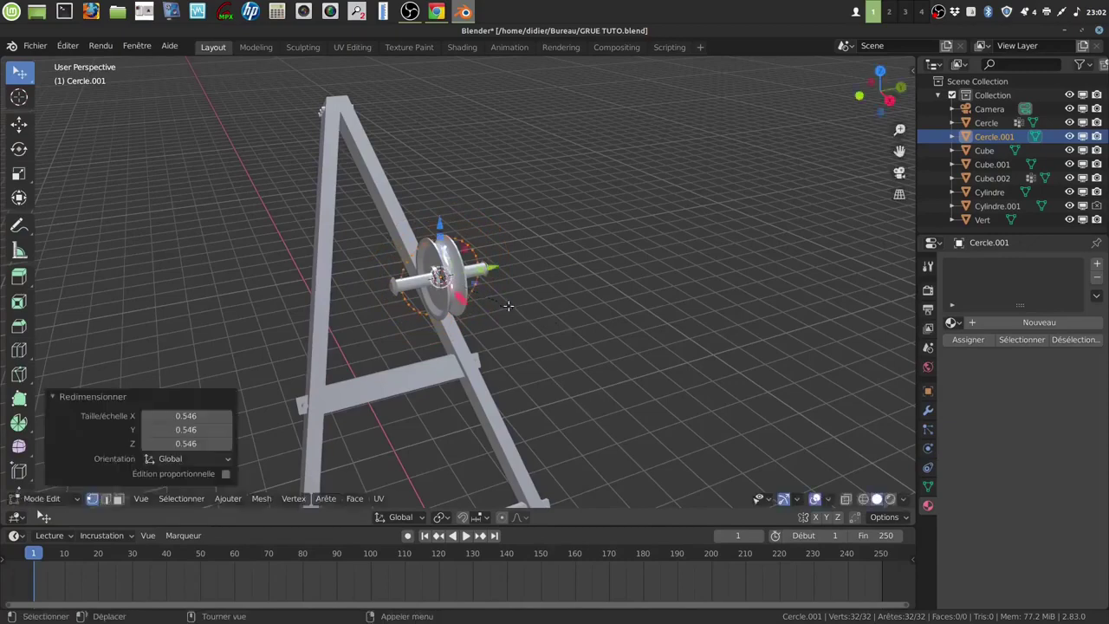
Raise the circle about 0.584 m along Z above the pulley and scale it to about 0.424.
key(g)
key(z)
click(523, 309)
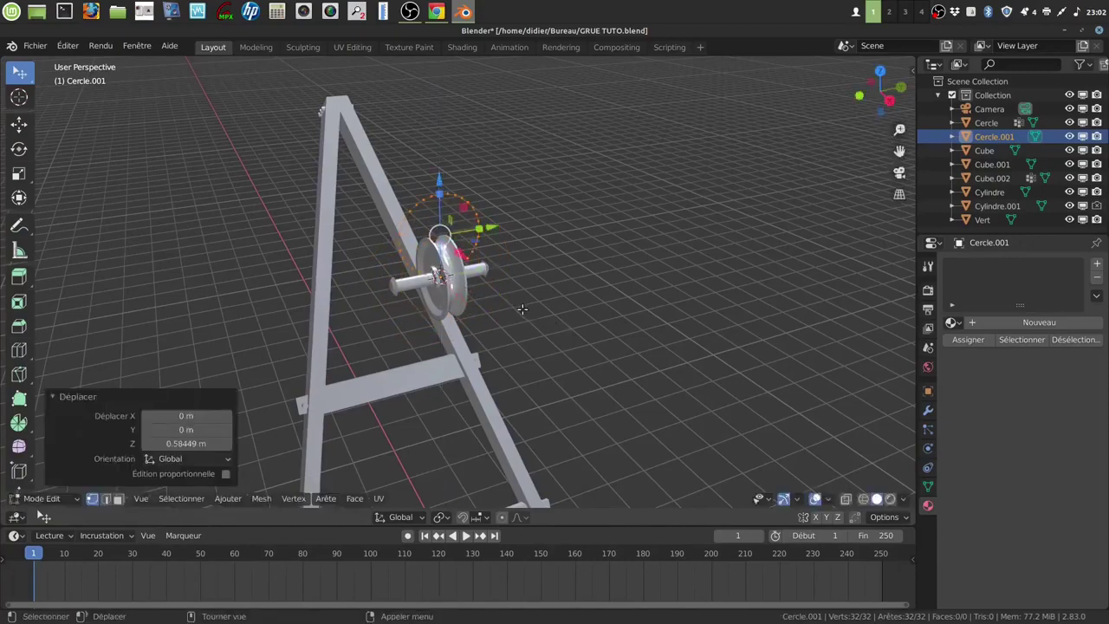
key(s)
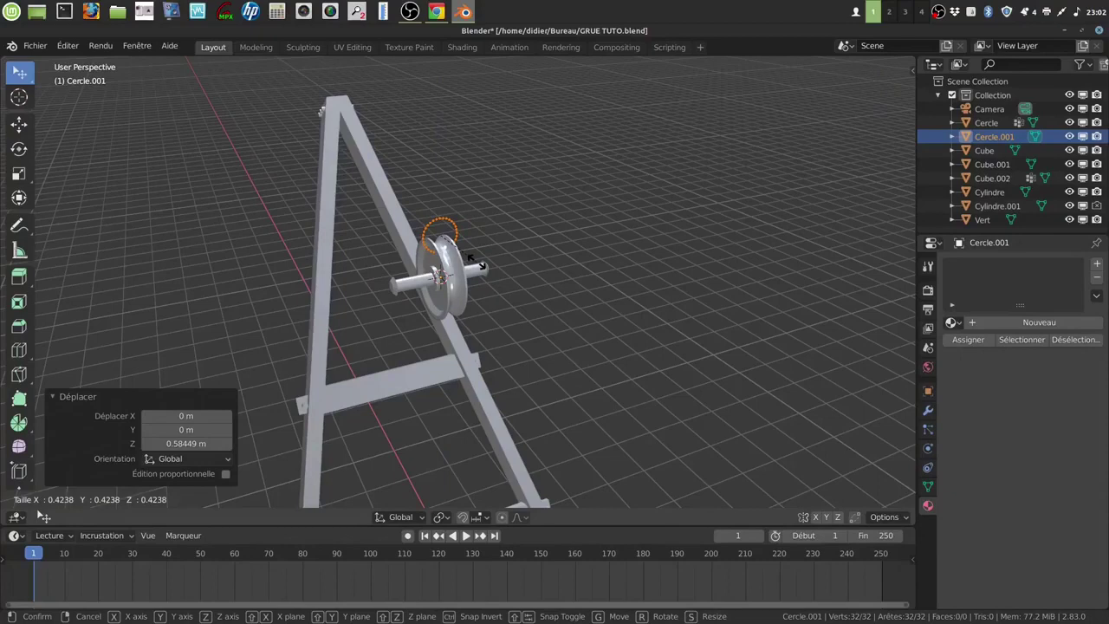
click(476, 261)
In the right orthographic view, stretch the circle to about 1.429 along Z and scale it uniformly to about 0.678.
middle_drag(475, 262, 792, 382)
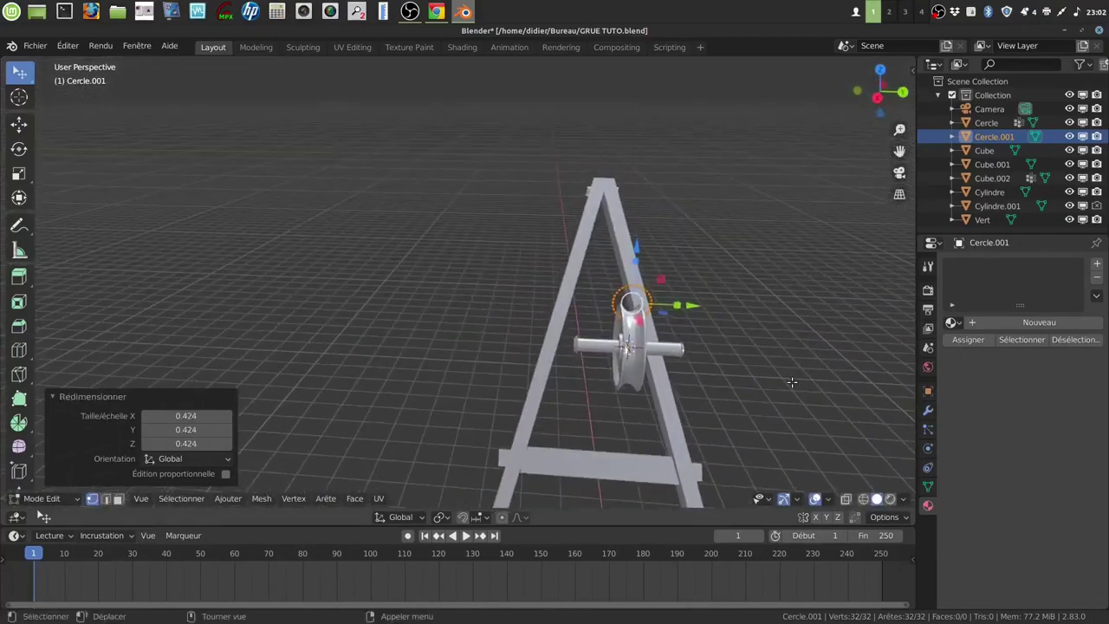
key(KP_1)
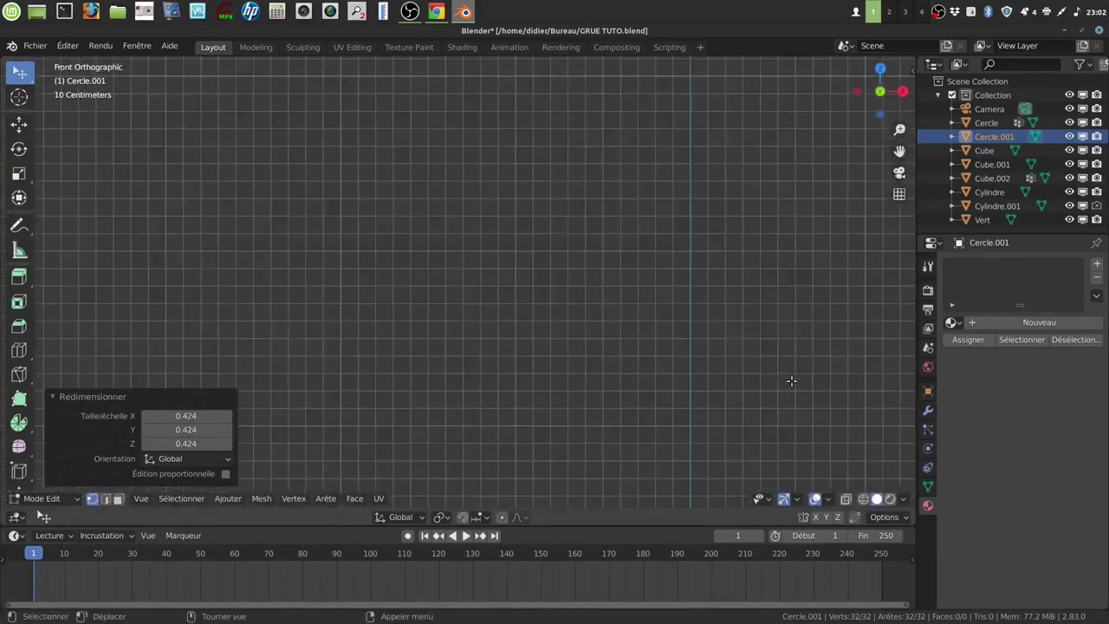
scroll(668, 390, down, 6)
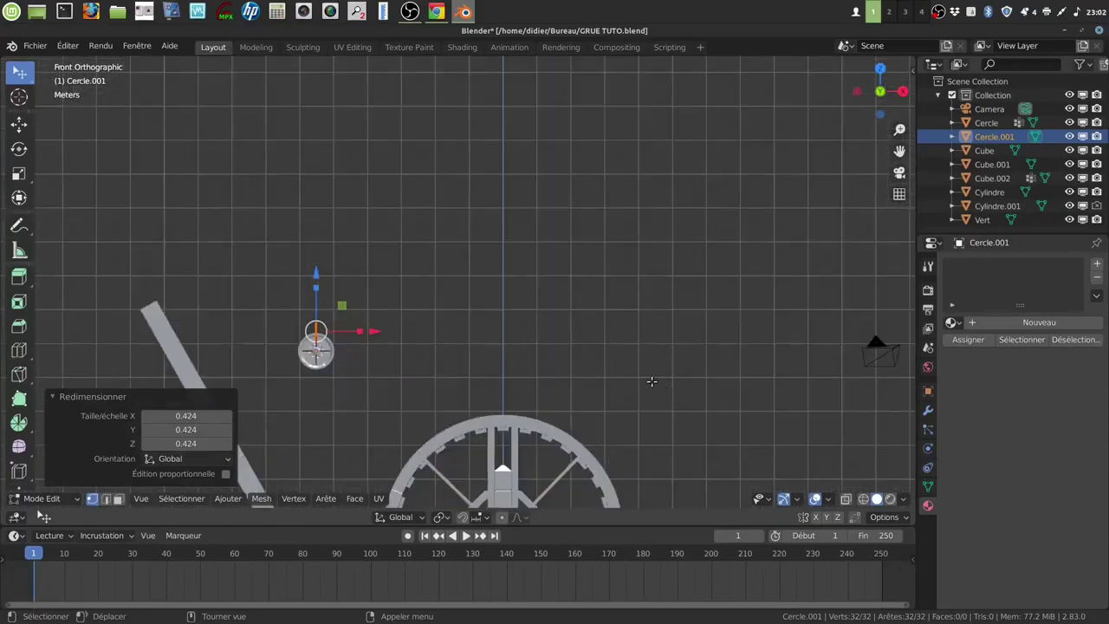
key(KP_3)
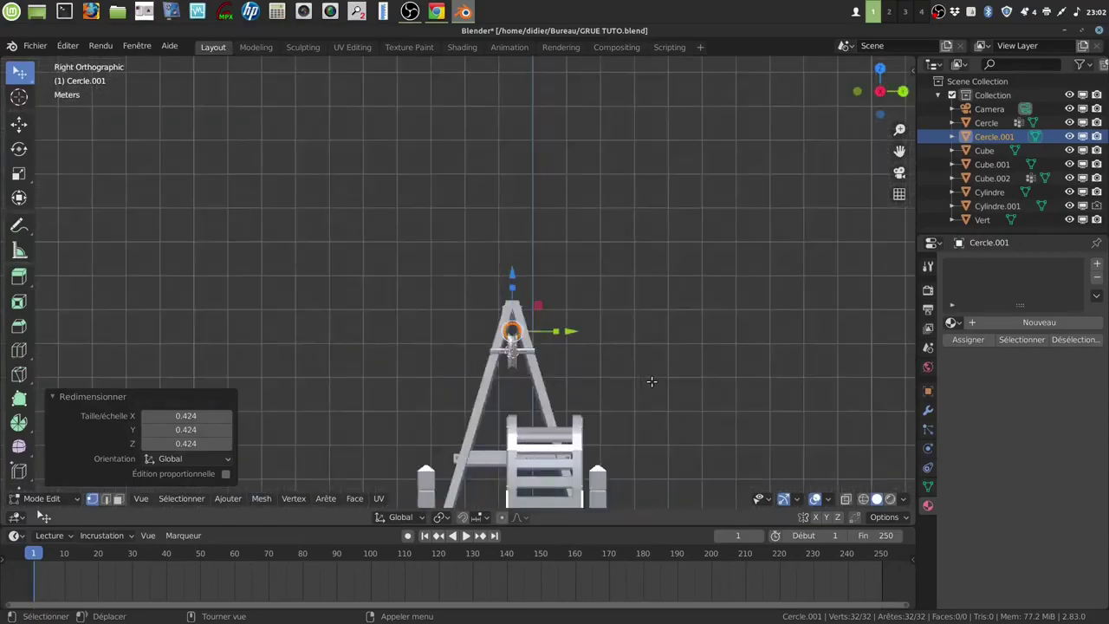
scroll(651, 381, up, 7)
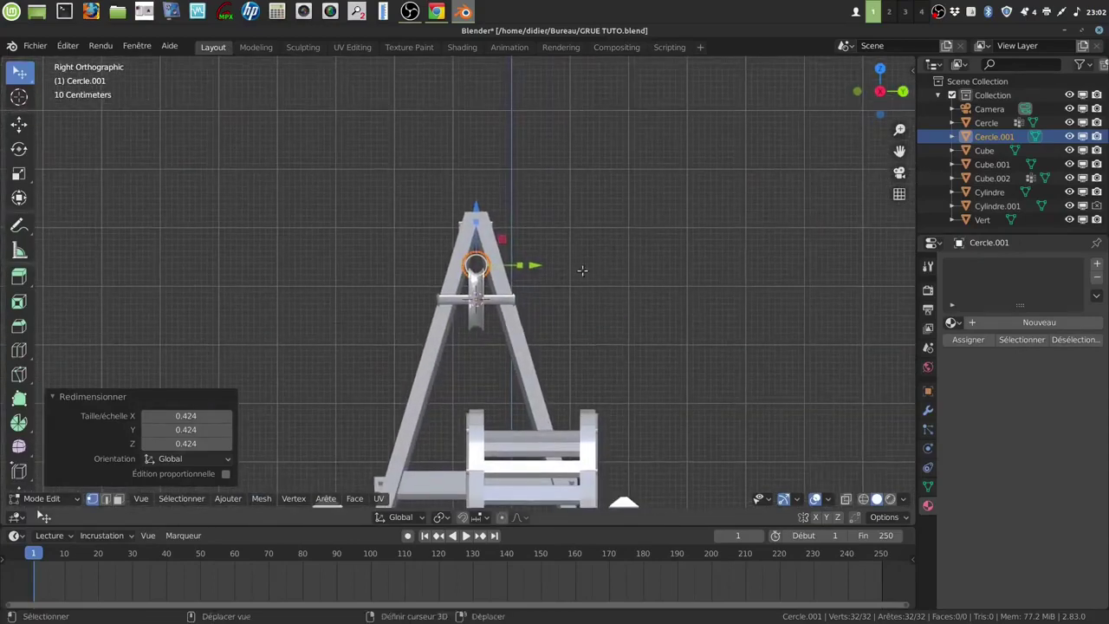
scroll(575, 312, up, 4)
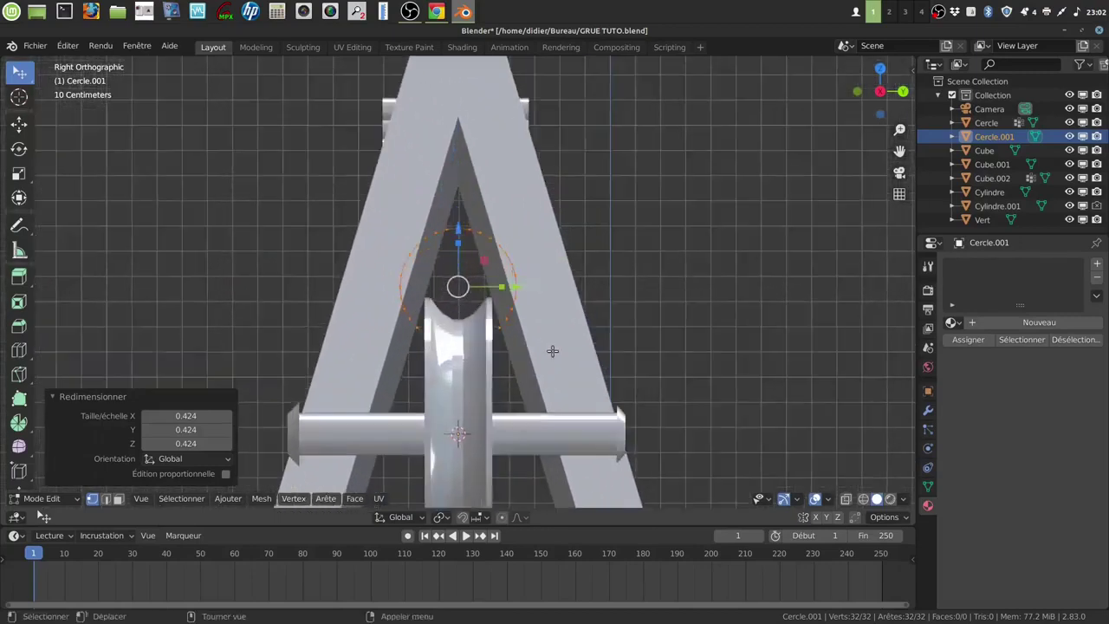
shift+middle_drag(548, 336, 560, 340)
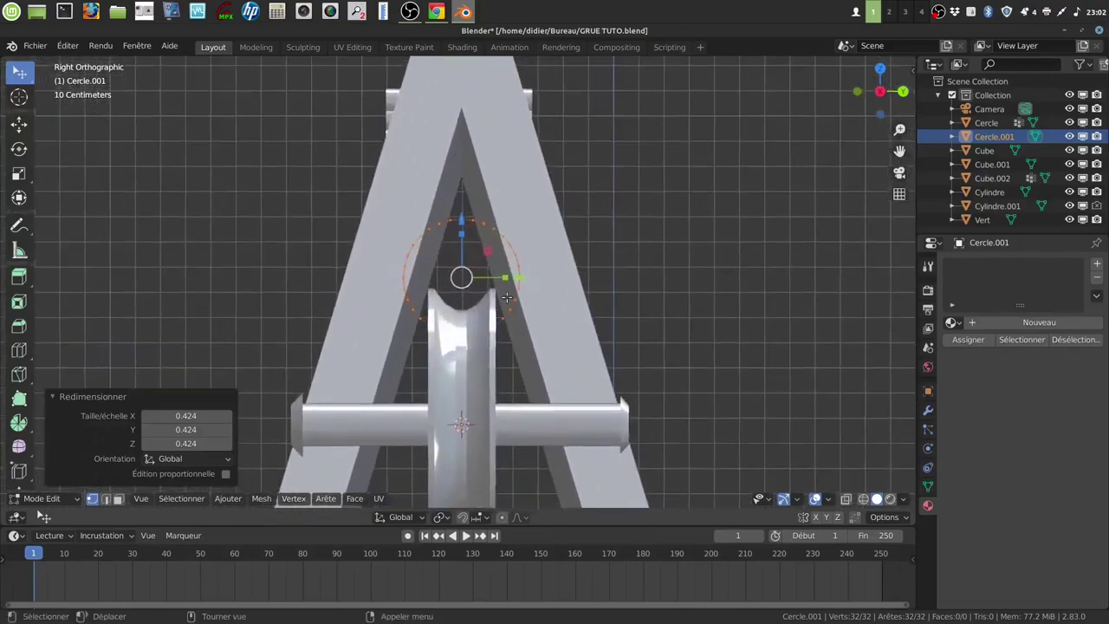
key(s)
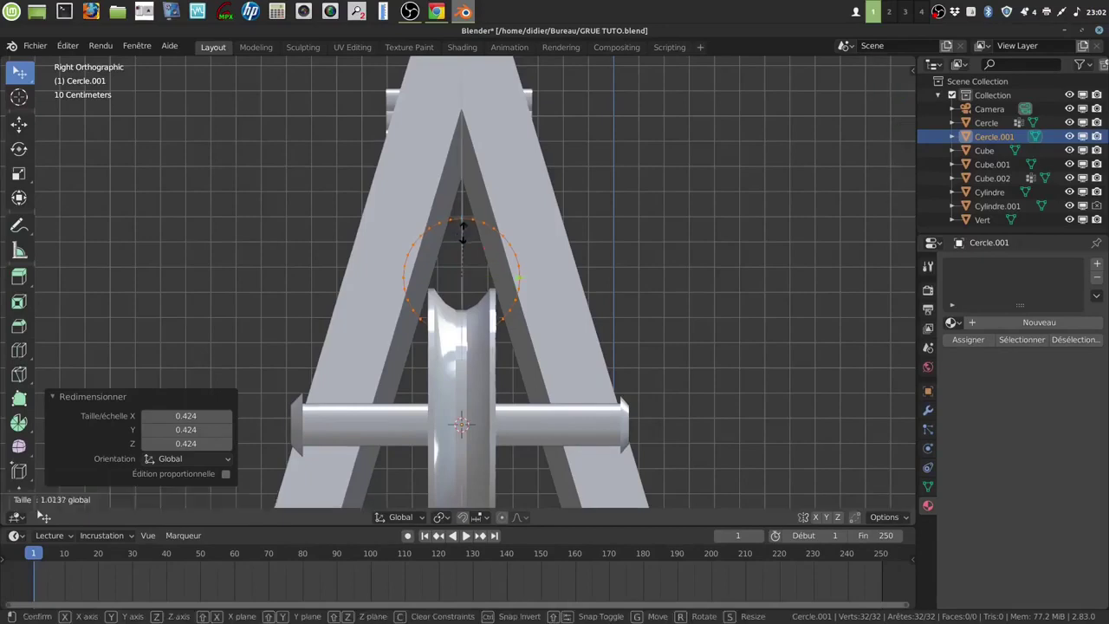
key(z)
click(465, 214)
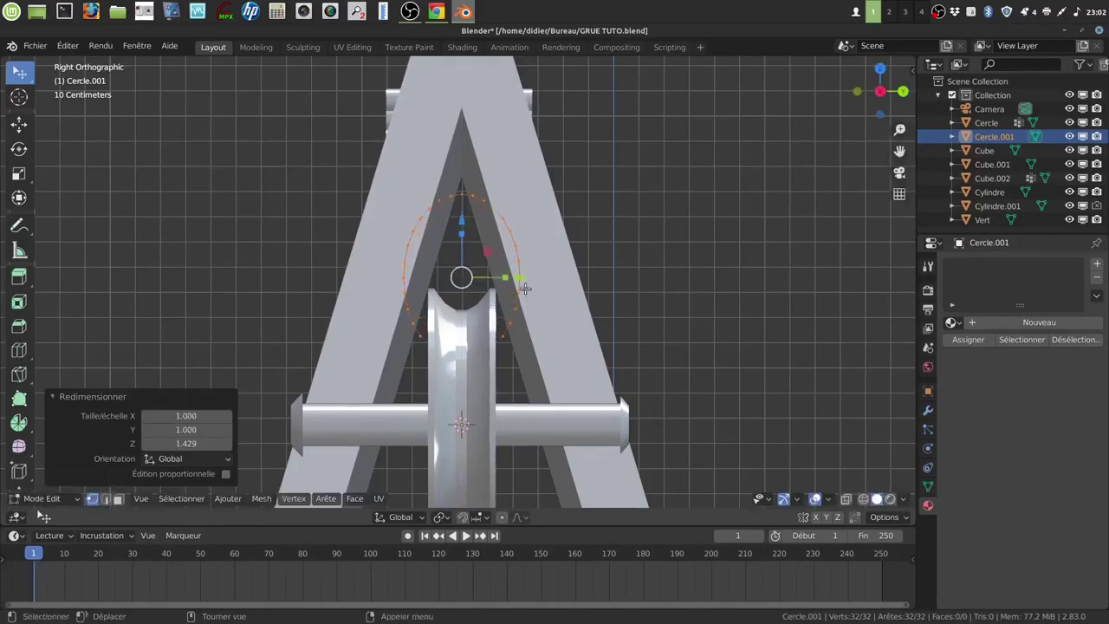
key(s)
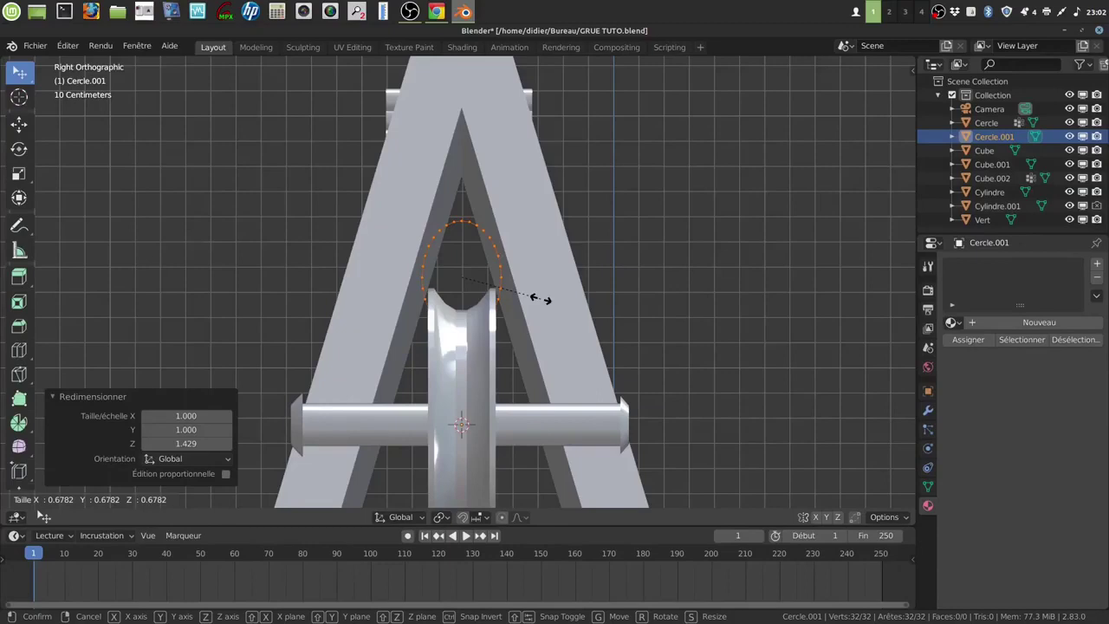
click(541, 299)
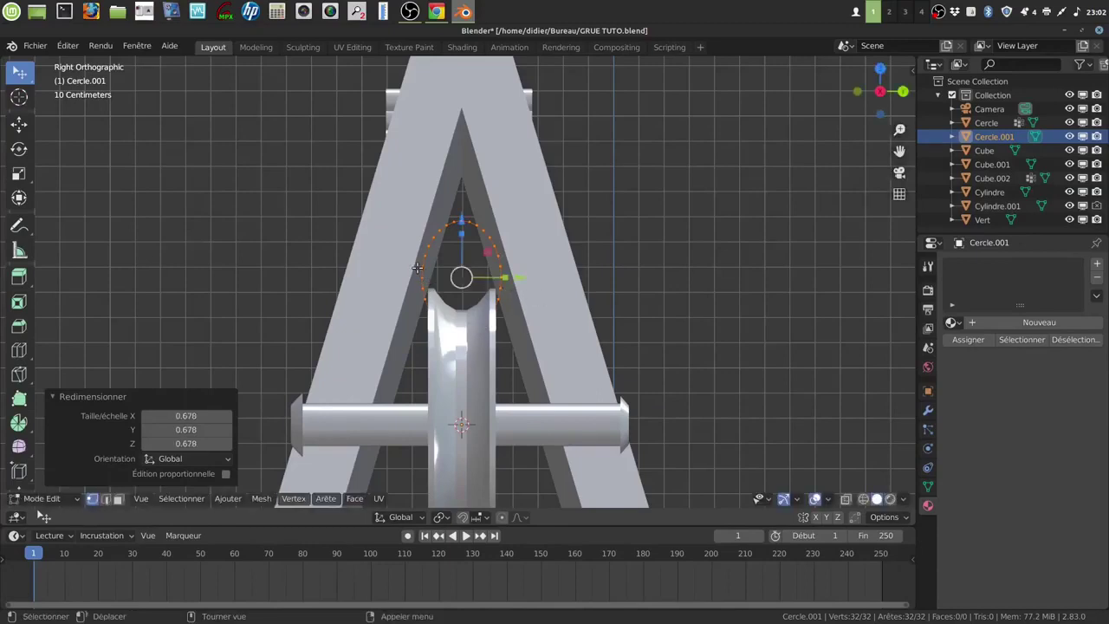
Delete the vertices of the oval's lower half in wireframe display, keeping only the upper arch.
key(shift+z)
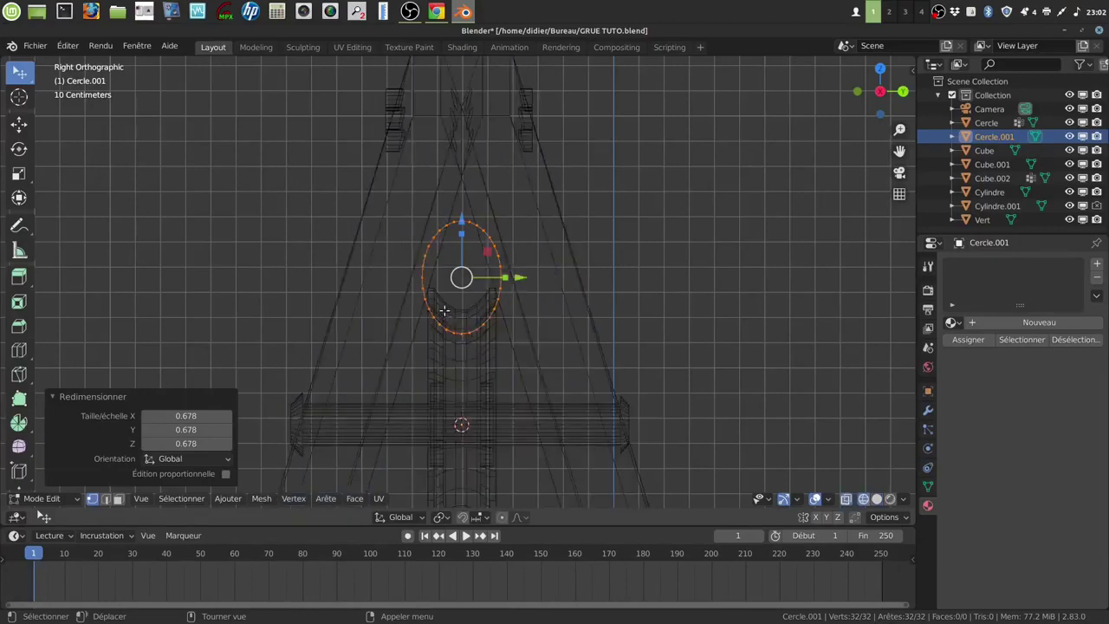
key(alt+a)
key(c)
mouse_move(418, 288)
mouse_down()
mouse_move(443, 314)
mouse_move(492, 285)
mouse_up()
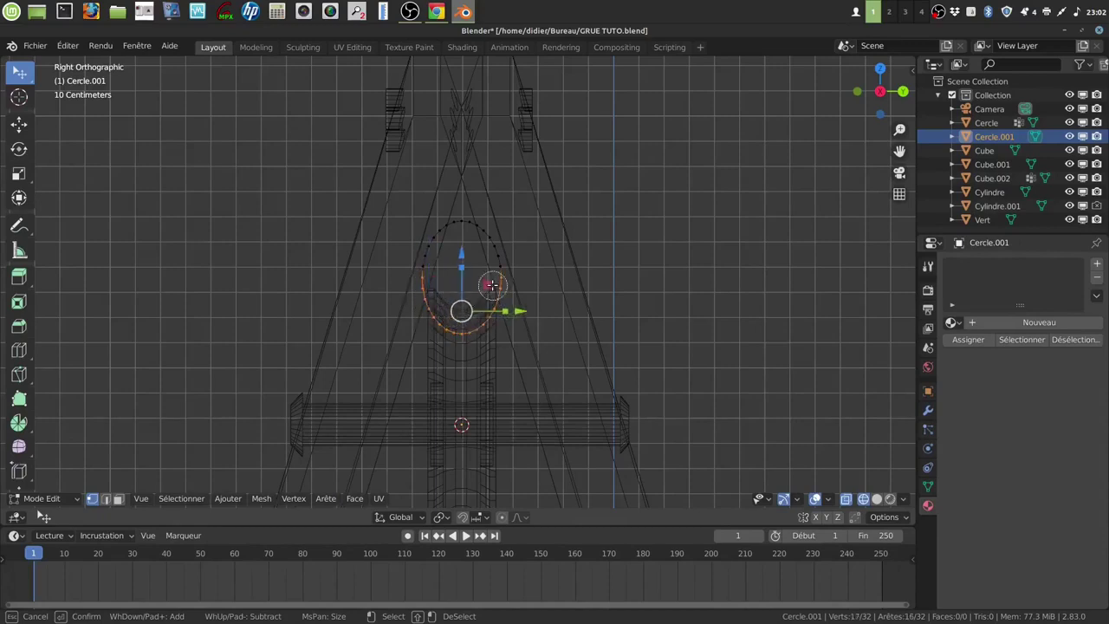
key(Escape)
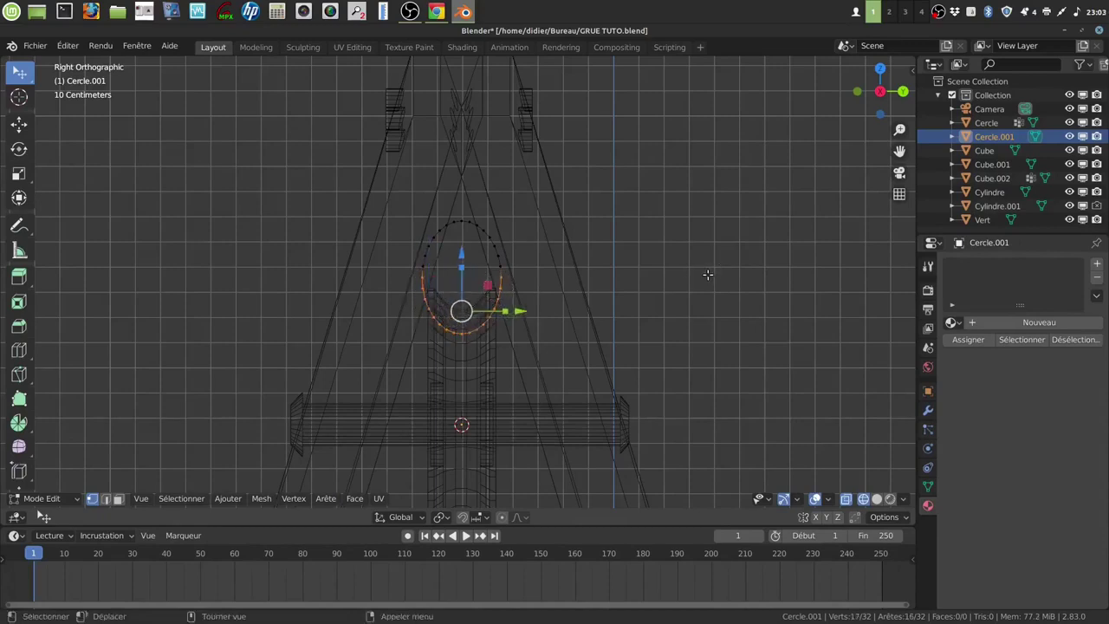
key(x)
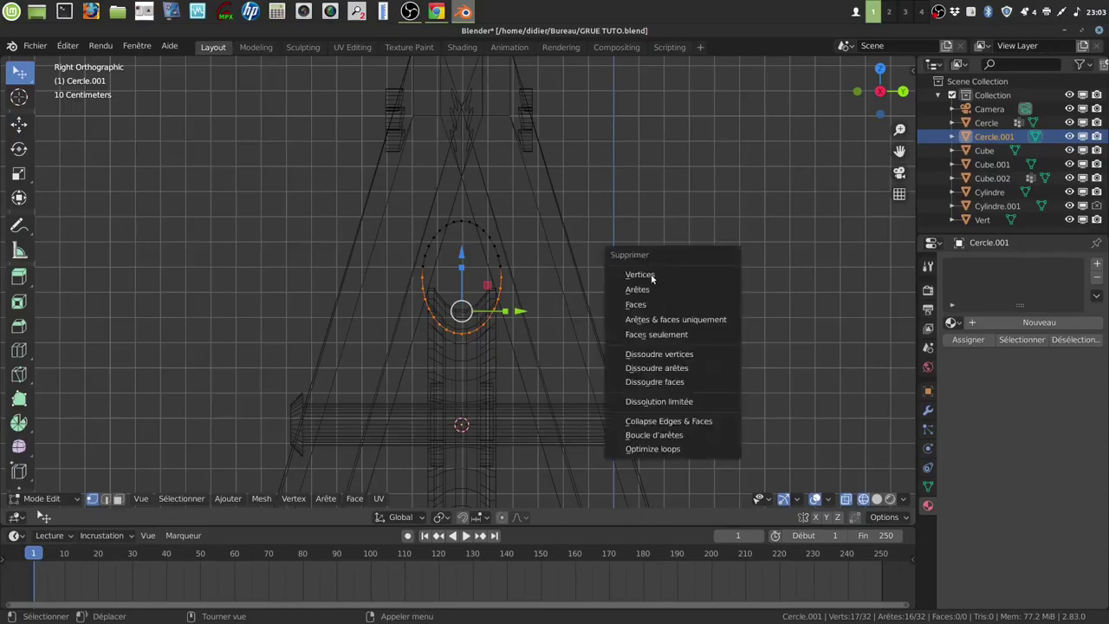
click(641, 274)
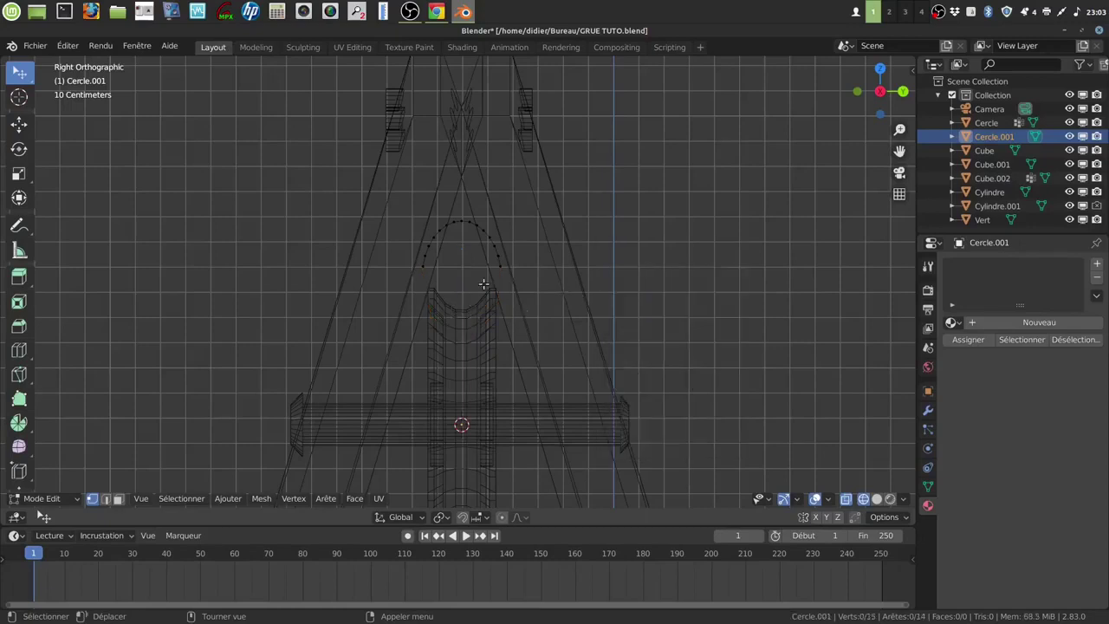
Return to solid display and extrude the arch's two end vertices about 0.82 m down along Z.
key(shift+z)
mouse_move(485, 280)
middle_down()
mouse_move(513, 293)
mouse_move(538, 330)
middle_up()
scroll(538, 330, down, 6)
middle_drag(530, 368, 554, 251)
scroll(517, 391, up, 2)
alt+click(503, 223)
click(527, 247)
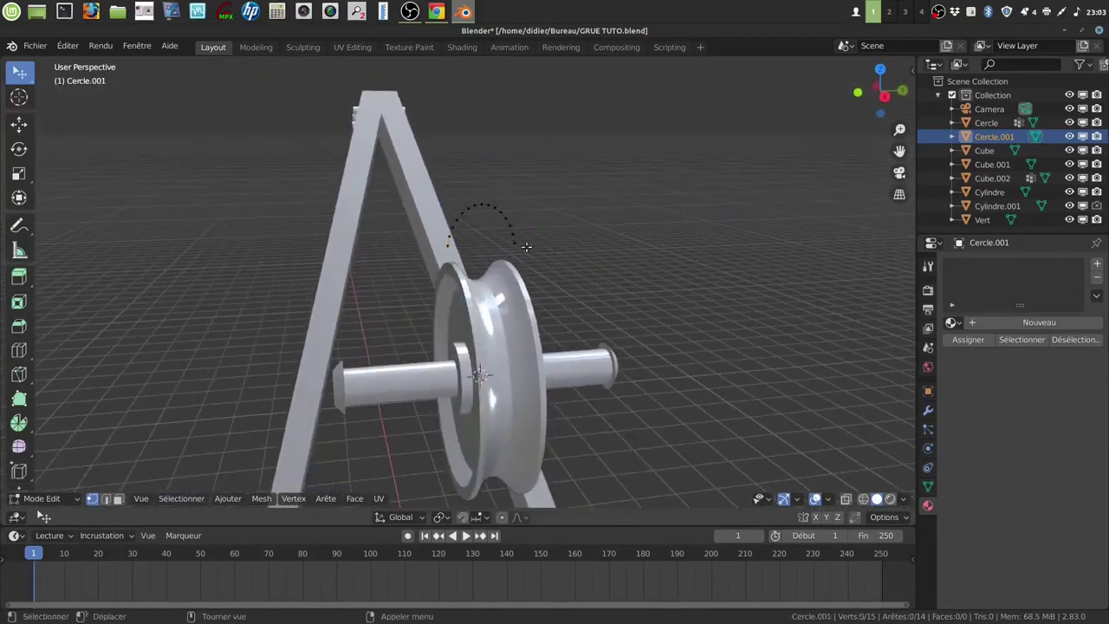
click(451, 246)
shift+click(519, 245)
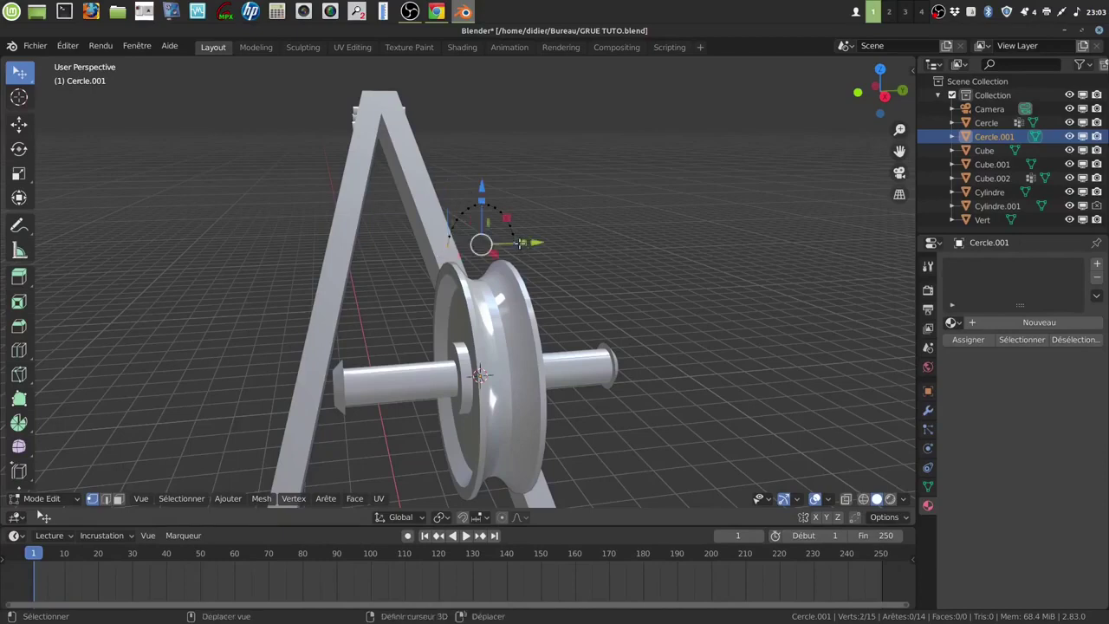
key(e)
key(z)
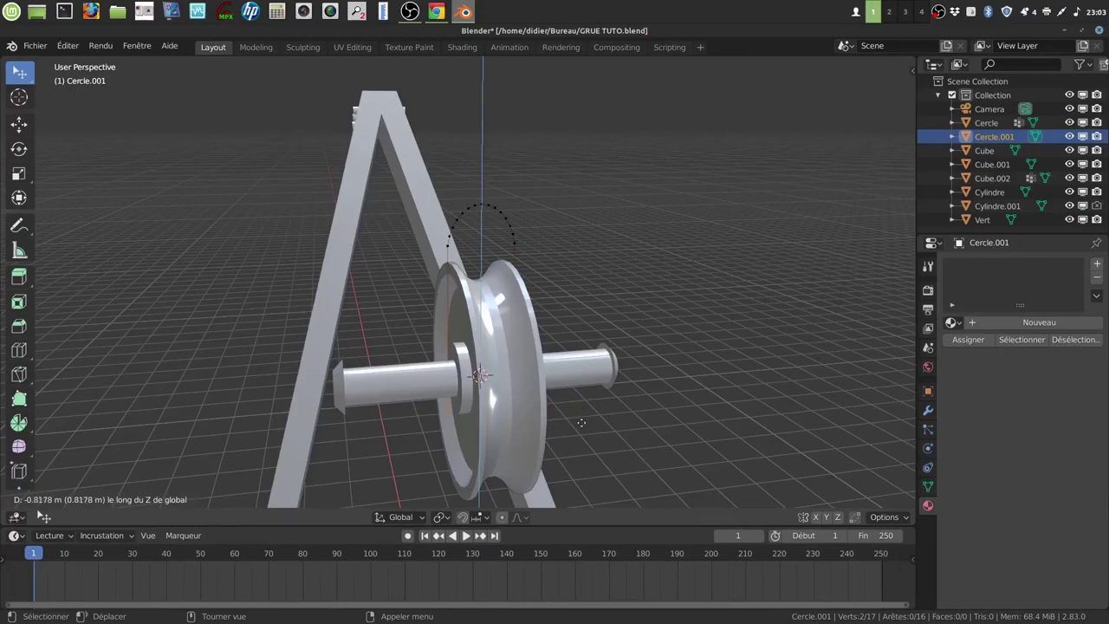
click(581, 422)
middle_drag(589, 408, 615, 396)
Extrude the entire arch outline about 0.3 m along X to form a strap over the pulley.
click(554, 356)
key(a)
middle_drag(555, 356, 594, 329)
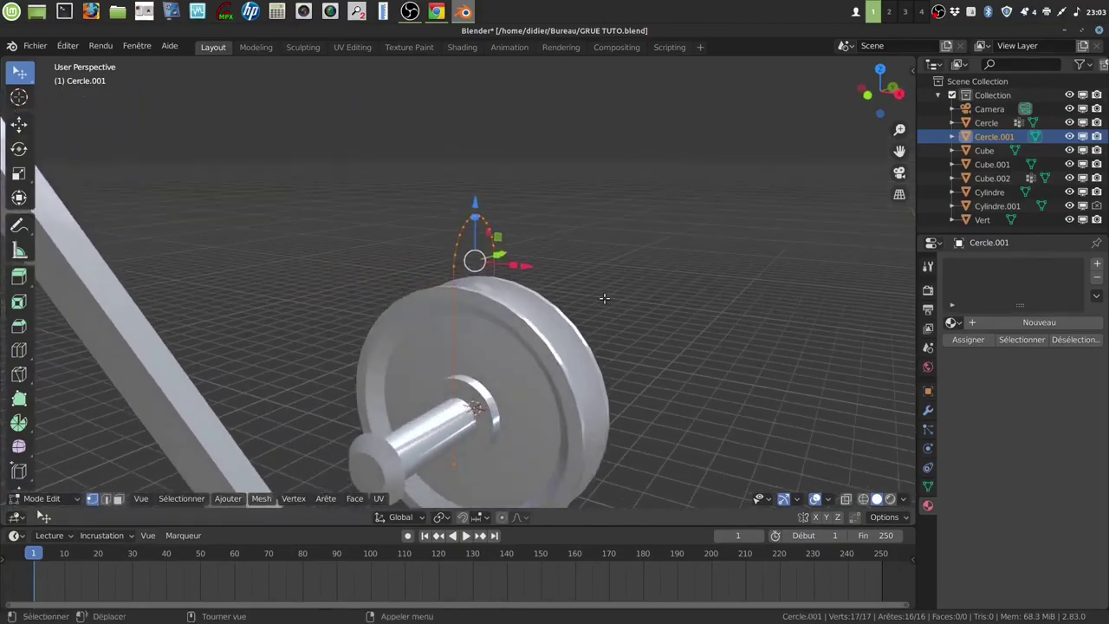
key(e)
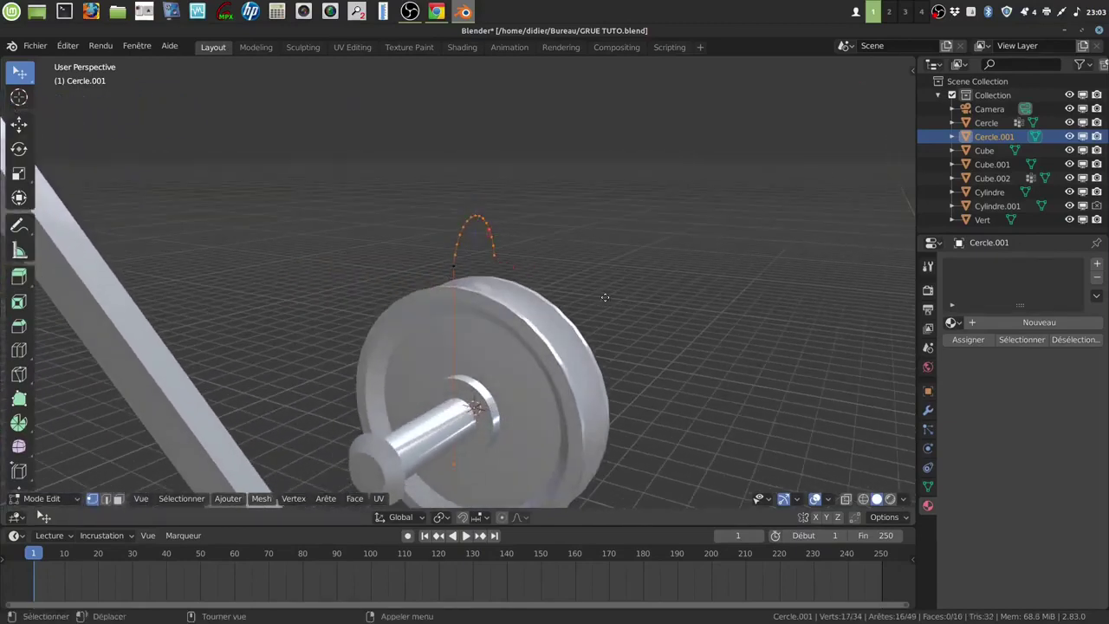
key(x)
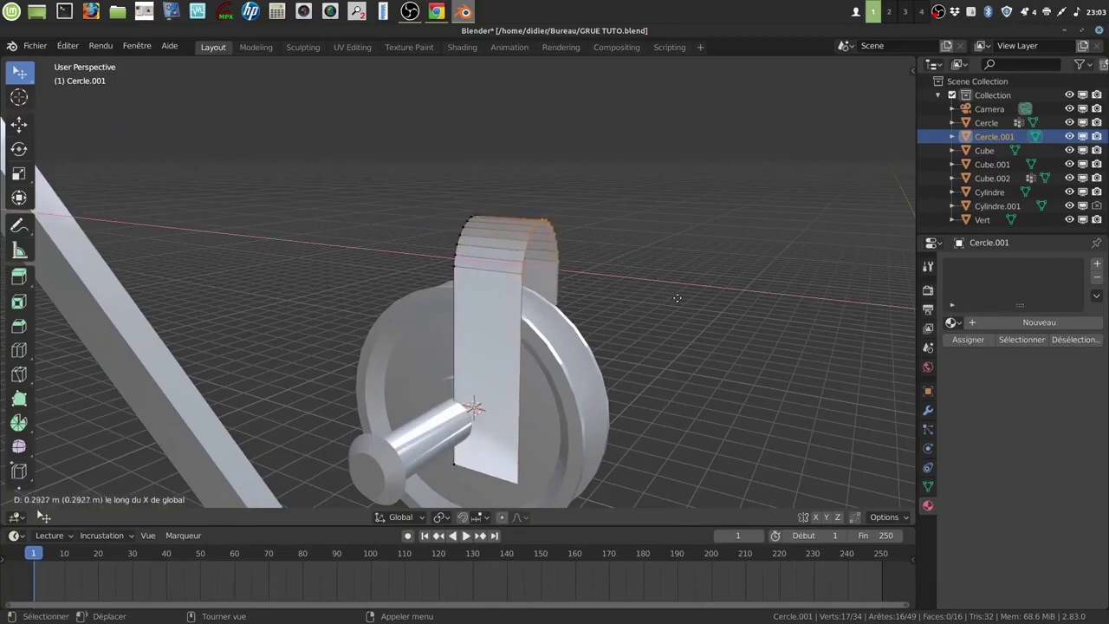
click(665, 299)
Move the whole strap about -0.167 m along X to centre it on the pulley.
middle_drag(665, 300, 571, 271)
key(a)
drag(571, 271, 528, 281)
middle_drag(572, 310, 504, 346)
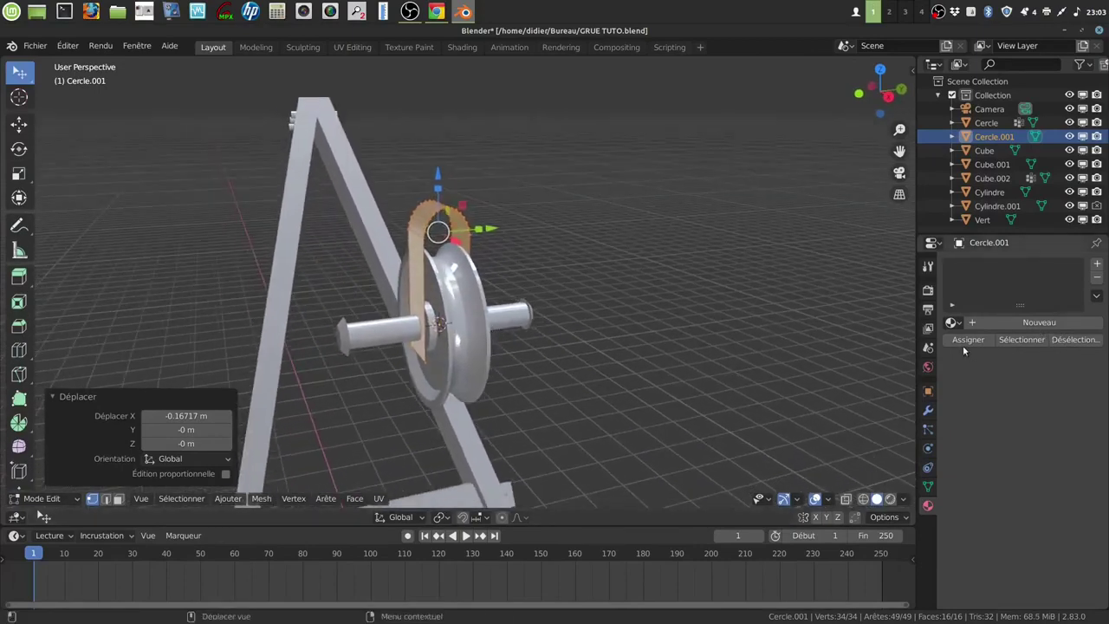
Add a Solidify modifier to the pulley strap.
click(928, 412)
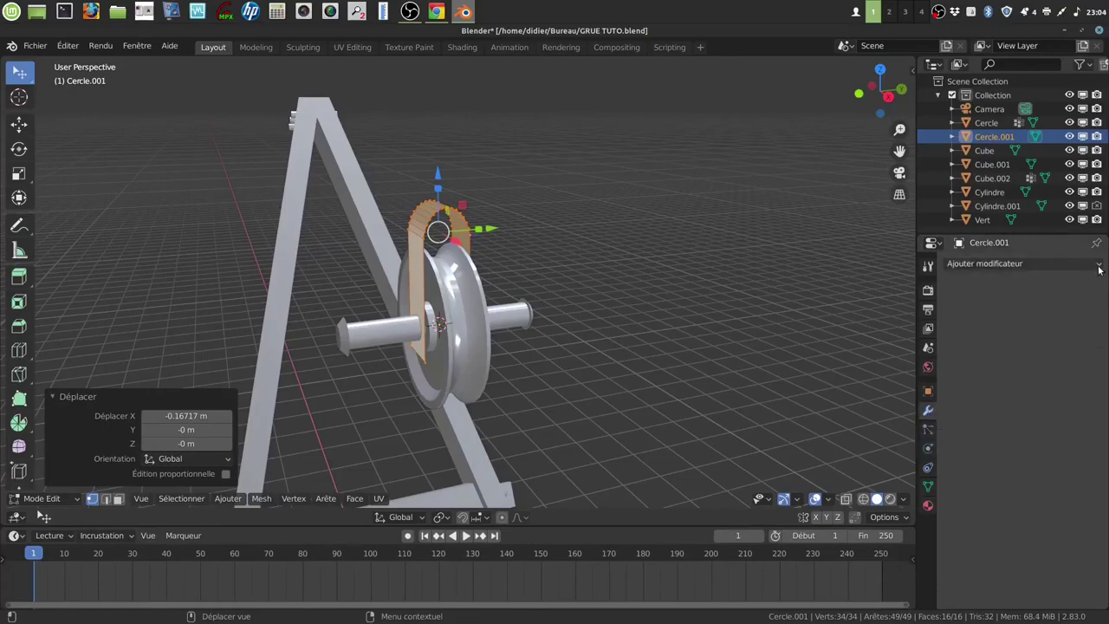
click(991, 264)
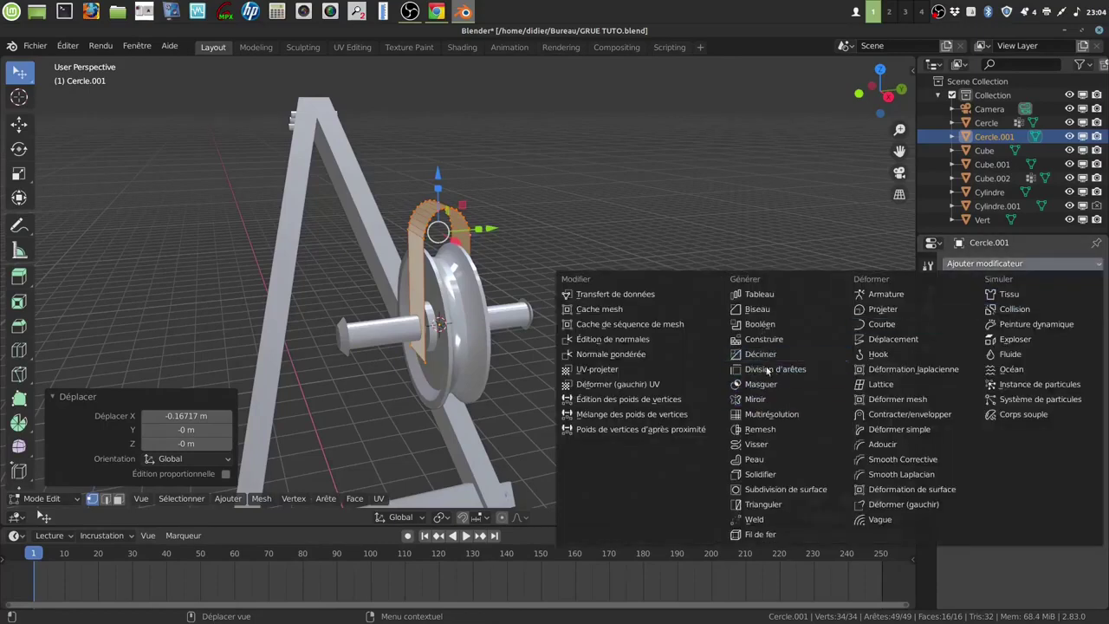
click(759, 474)
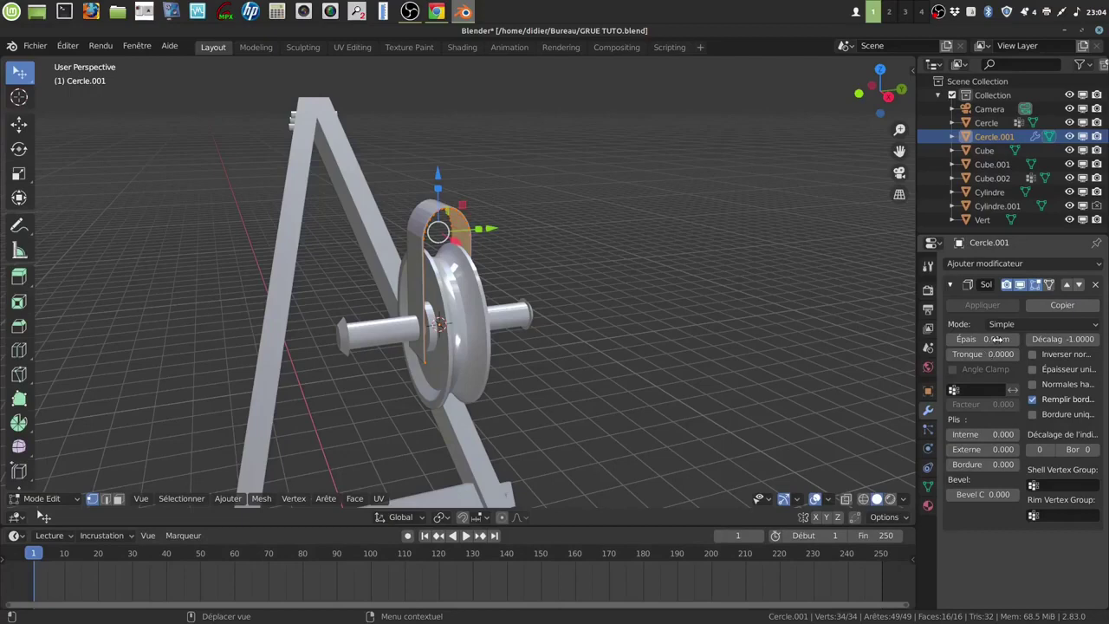
Set the strap's Solidify thickness to 0.04 m and return to object mode.
mouse_move(983, 339)
mouse_down()
mouse_move(1009, 338)
mouse_move(982, 338)
mouse_up()
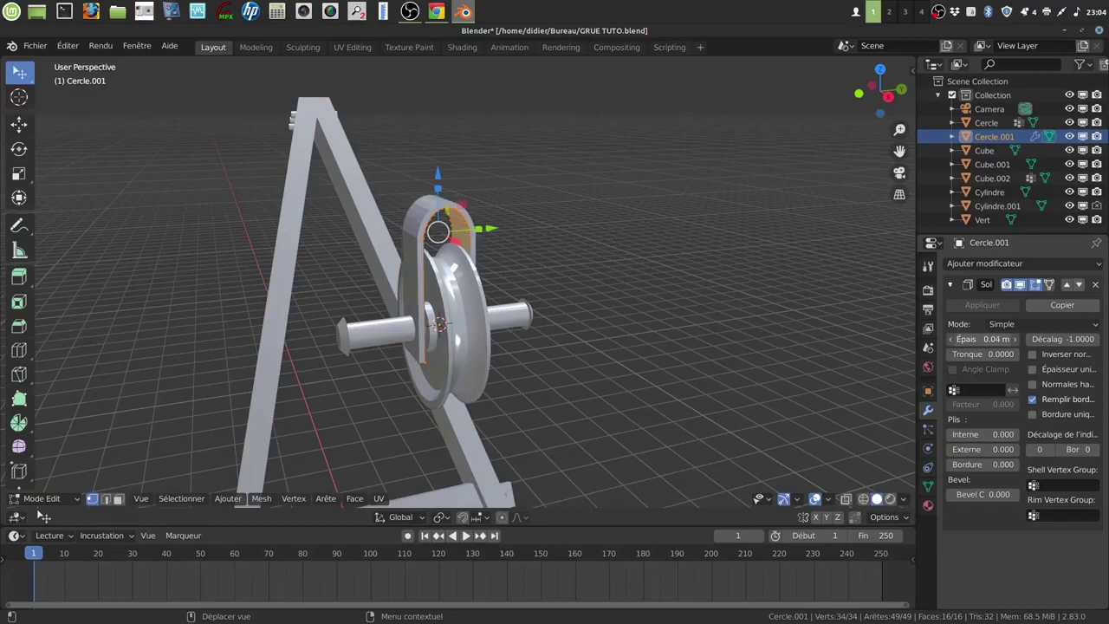
mouse_move(661, 361)
middle_down()
mouse_move(623, 361)
mouse_move(683, 348)
mouse_move(657, 369)
middle_up()
key(Tab)
middle_drag(641, 374, 601, 378)
middle_drag(689, 350, 731, 360)
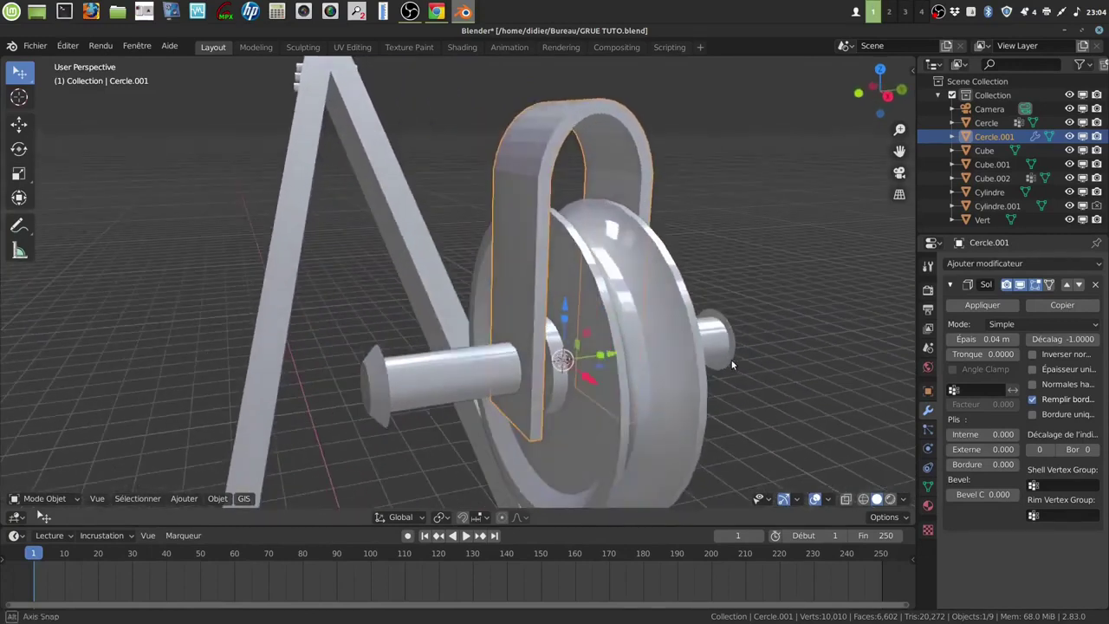
middle_drag(424, 378, 435, 384)
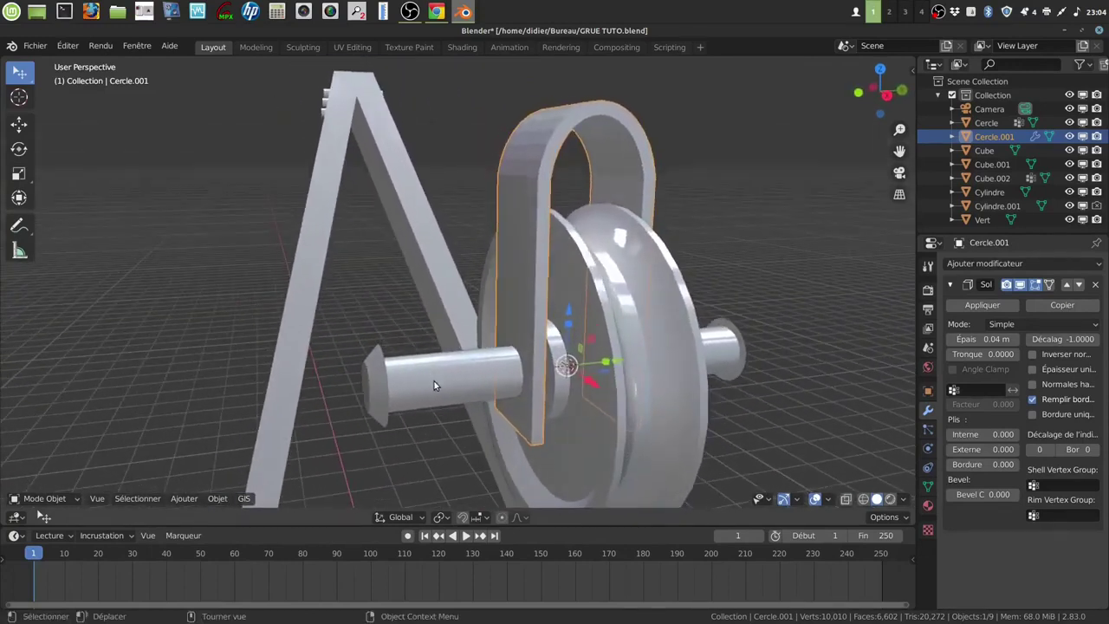
In the pulley mesh, select both axle ends in wireframe and scale them to about 0.623 along Y to shorten the axle.
click(434, 381)
key(Tab)
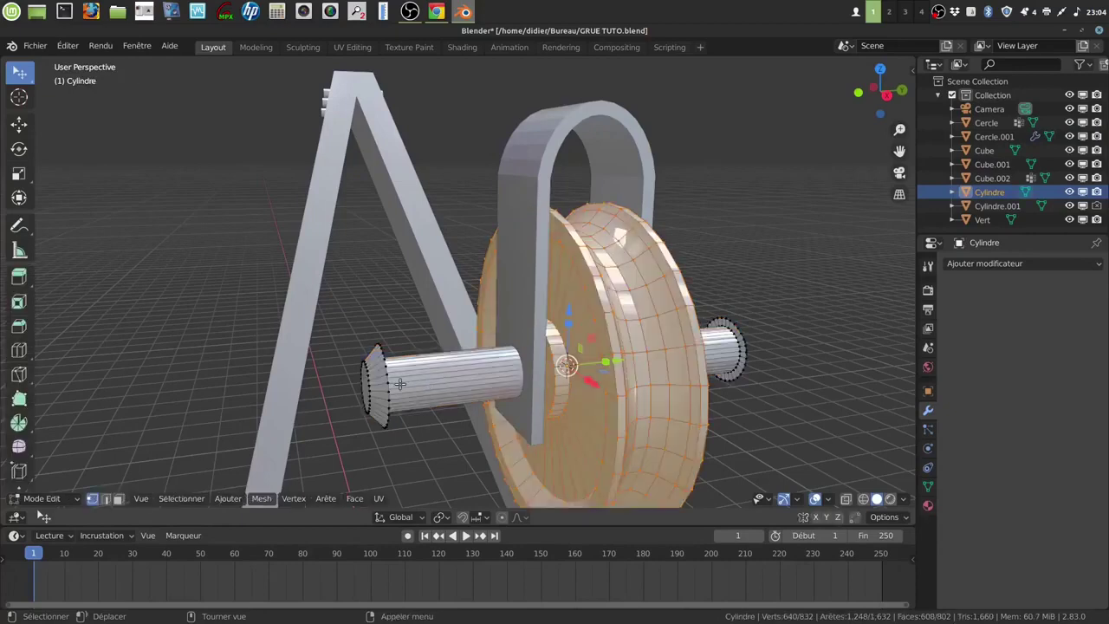
key(alt+a)
middle_drag(436, 370, 431, 375)
key(alt+z)
key(c)
mouse_move(395, 364)
mouse_down()
mouse_move(374, 373)
mouse_move(381, 394)
mouse_up()
drag(745, 326, 751, 346)
right_click(760, 357)
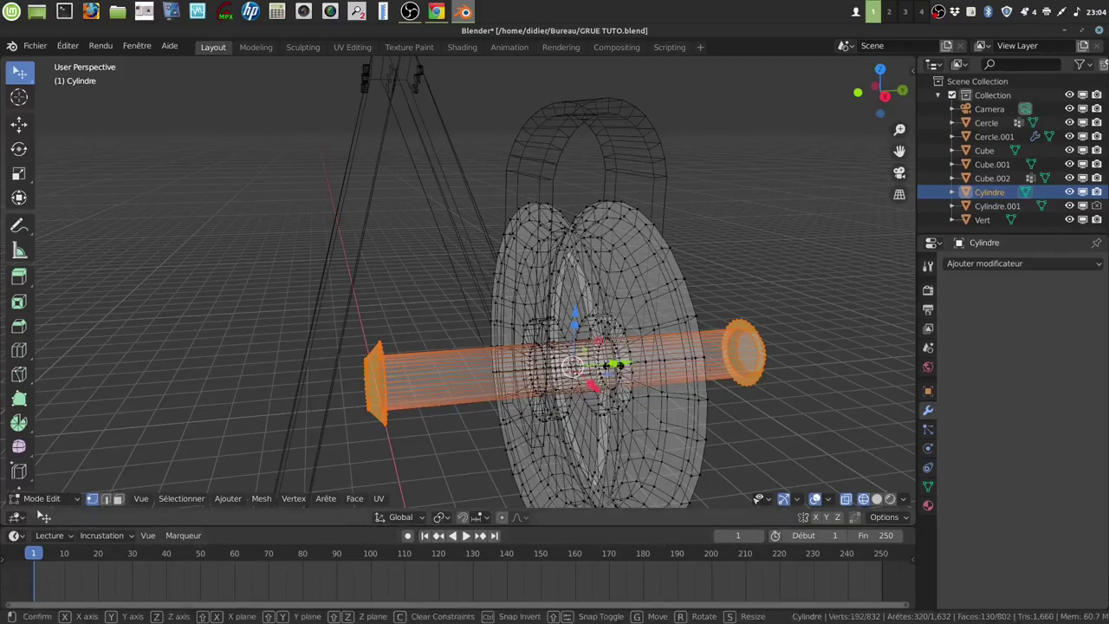
key(s)
key(y)
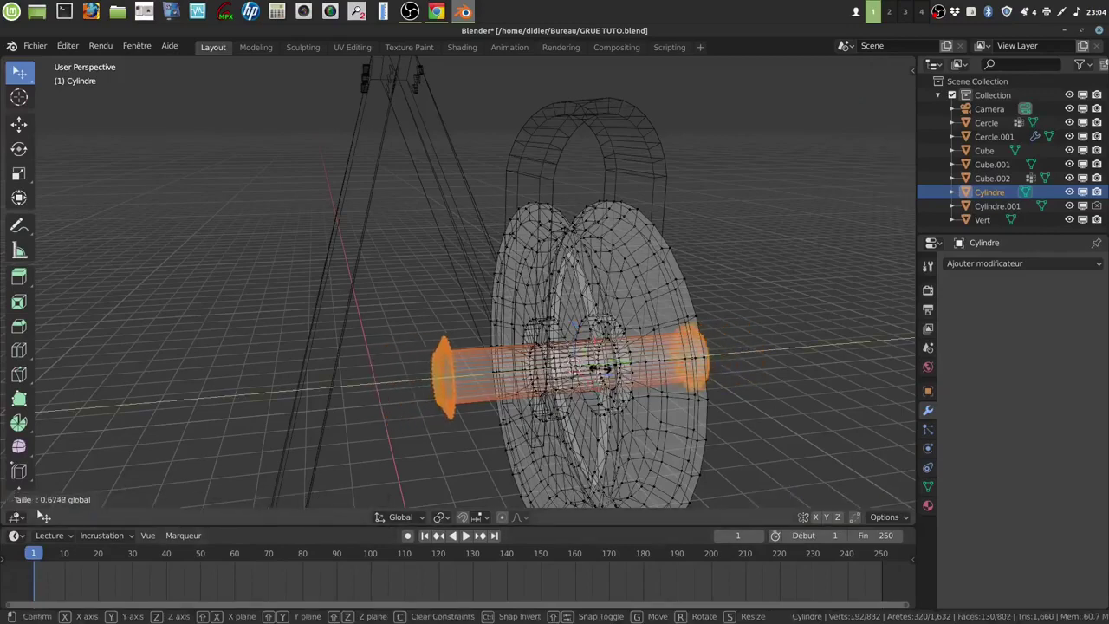
key(Return)
key(shift+z)
middle_drag(602, 369, 579, 370)
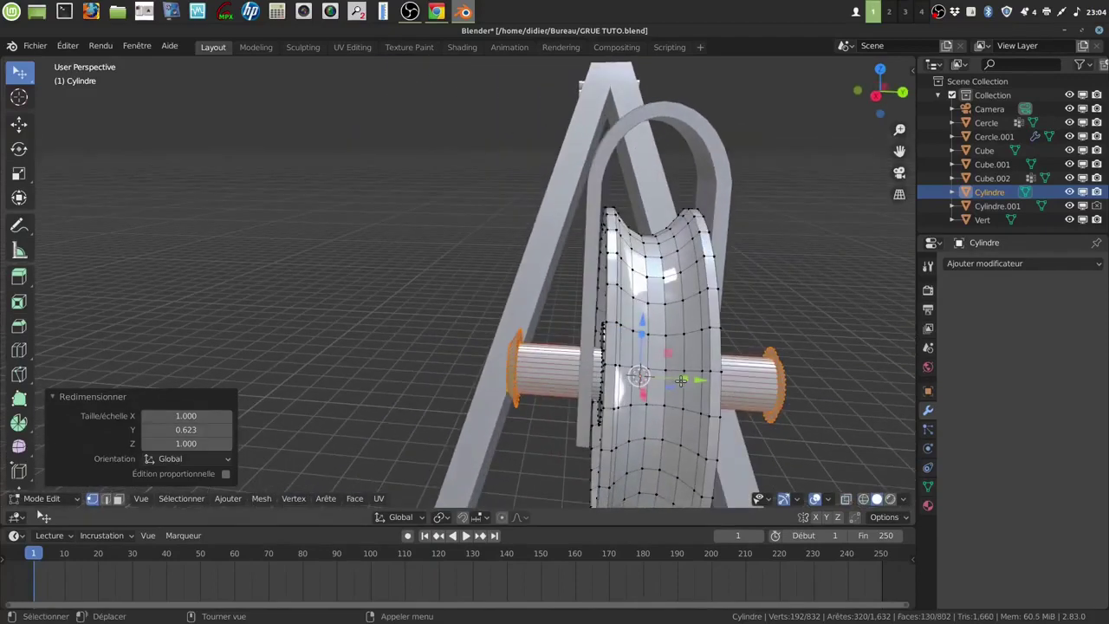
Scale the selected axle ends by about 0.501 along Y to shorten the axle further.
key(s)
key(x)
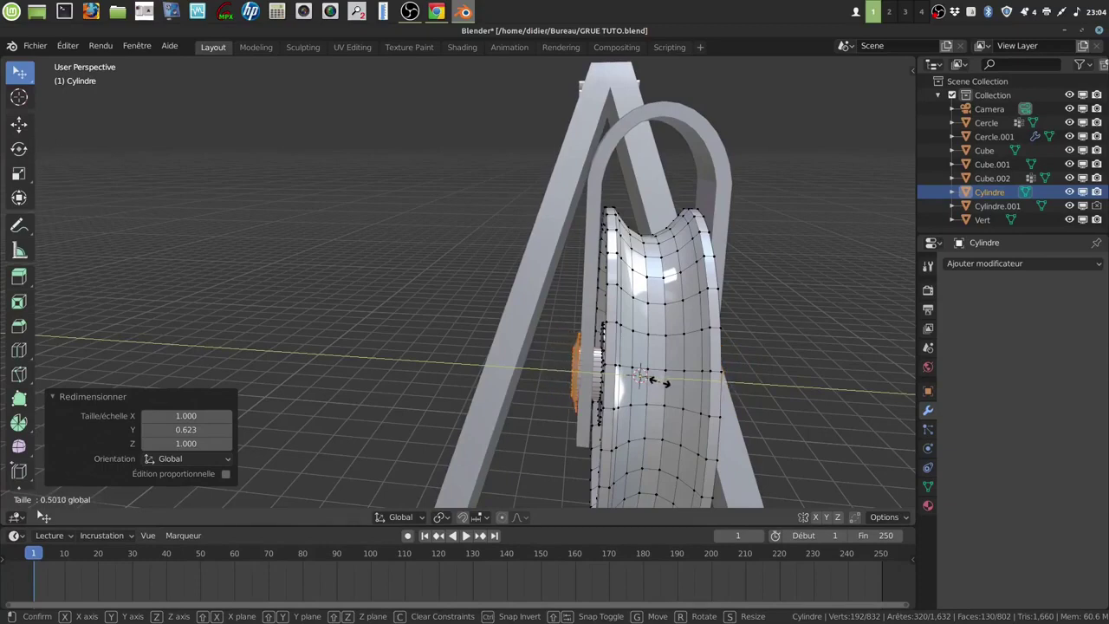
click(651, 381)
middle_drag(652, 381, 685, 397)
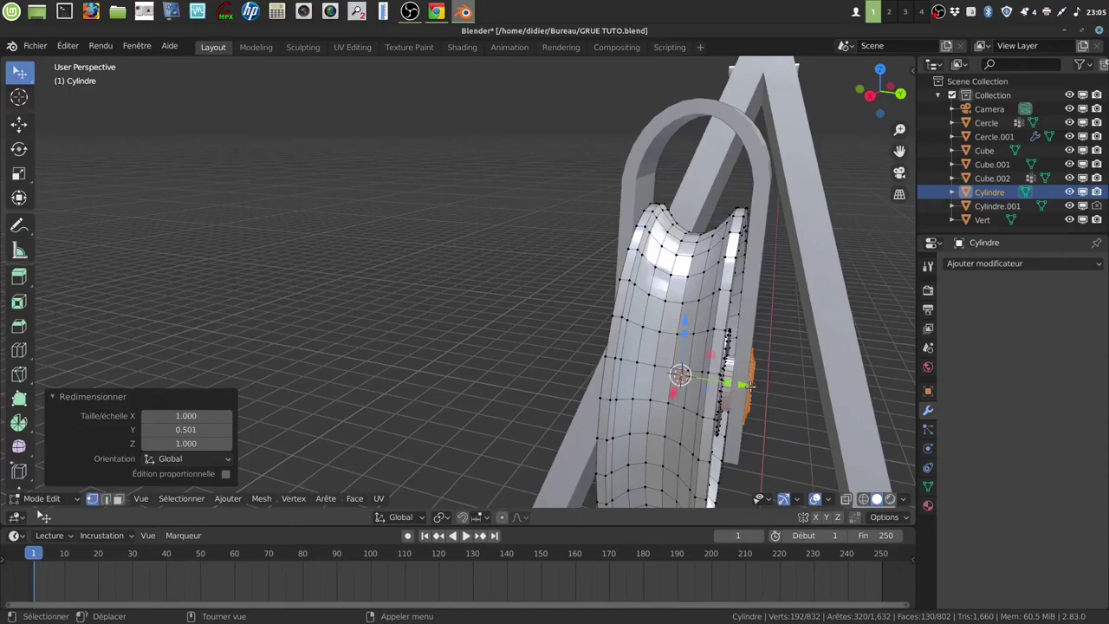
mouse_move(775, 382)
middle_down()
mouse_move(754, 385)
mouse_move(789, 379)
mouse_move(759, 383)
middle_up()
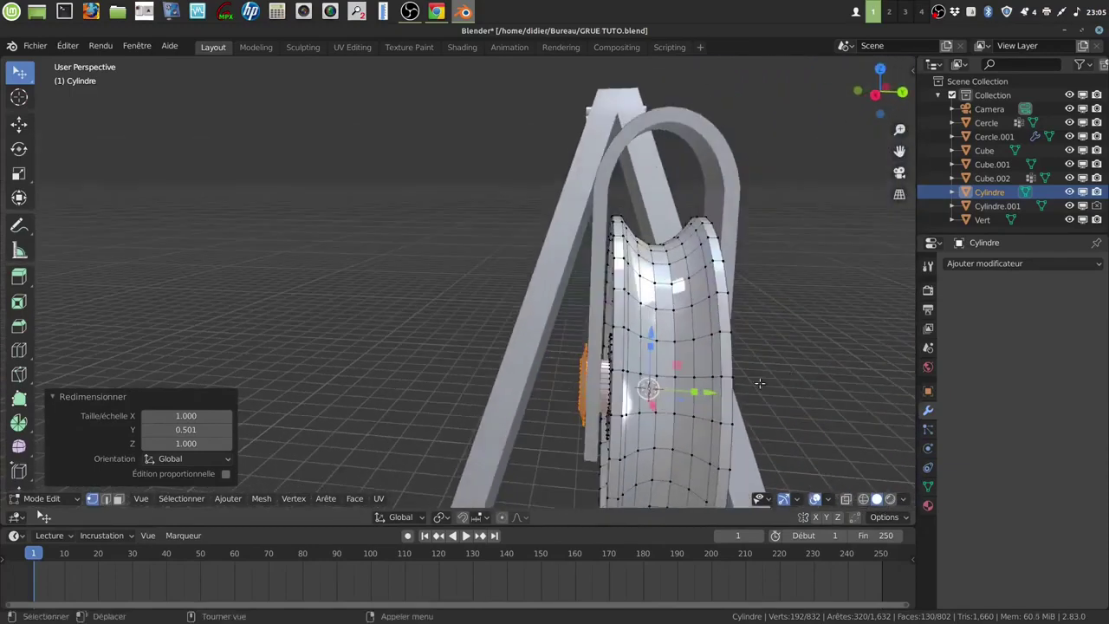
Adjust the axle's length along Y again, reposition it between the strap's sides, and leave mesh editing.
key(s)
key(y)
click(692, 397)
middle_drag(697, 395, 620, 433)
key(g)
click(749, 396)
key(Tab)
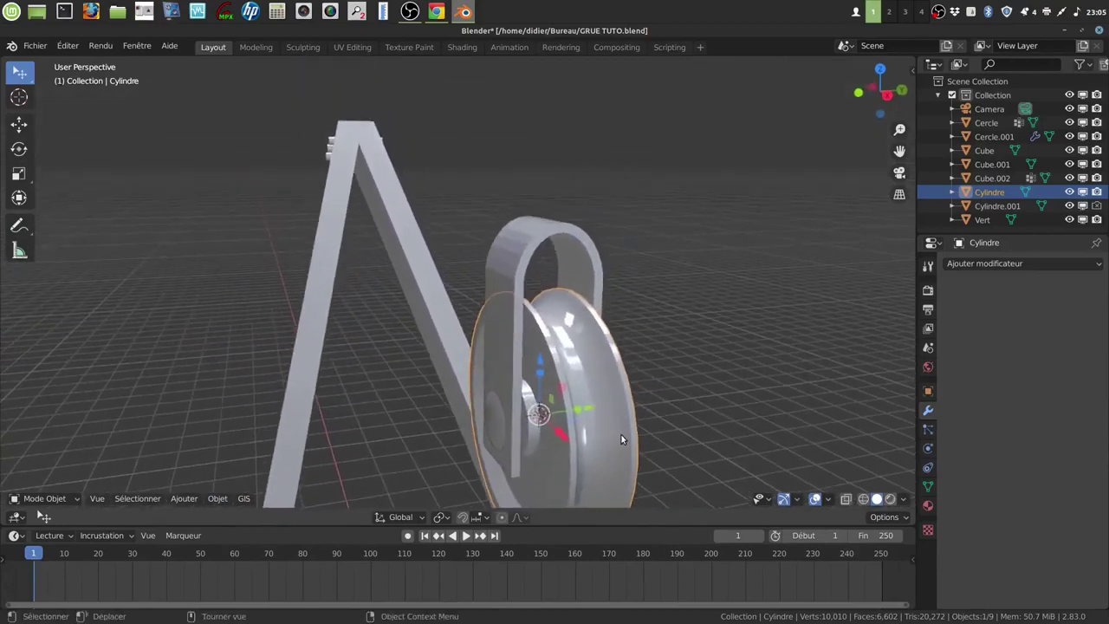
Shade the pulley strap smooth and enable Auto Smooth at 30° for its normals.
click(519, 246)
right_click(519, 246)
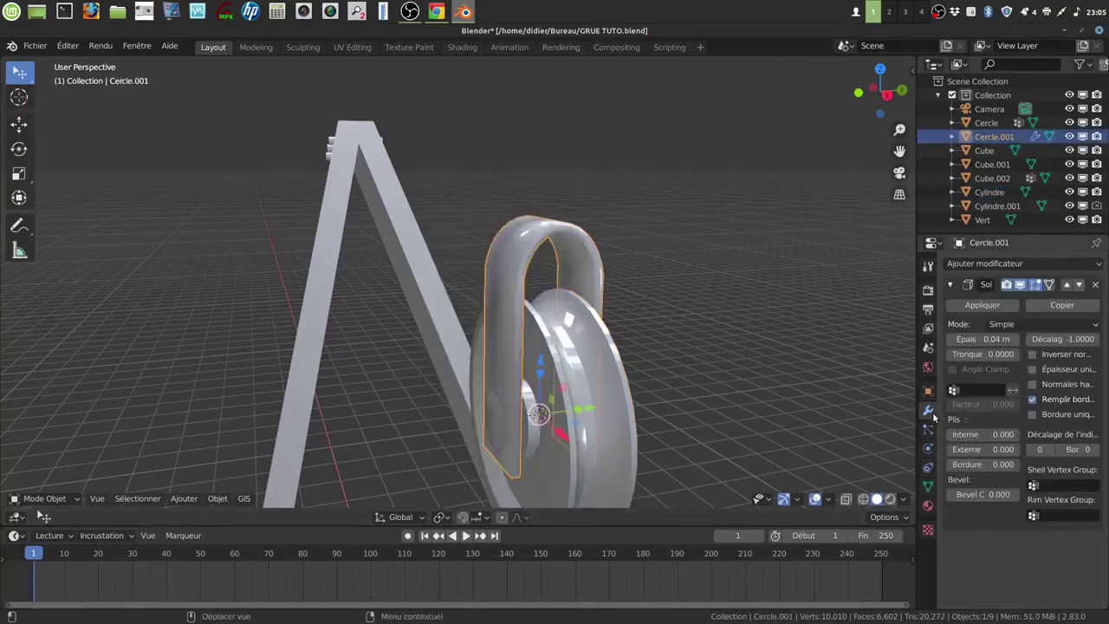
click(929, 486)
click(966, 513)
mouse_move(762, 450)
middle_down()
mouse_move(771, 424)
mouse_move(760, 410)
mouse_move(735, 407)
mouse_move(699, 473)
mouse_move(690, 440)
mouse_move(702, 440)
mouse_move(680, 441)
mouse_move(698, 428)
mouse_move(684, 438)
mouse_move(707, 436)
mouse_move(694, 433)
middle_up()
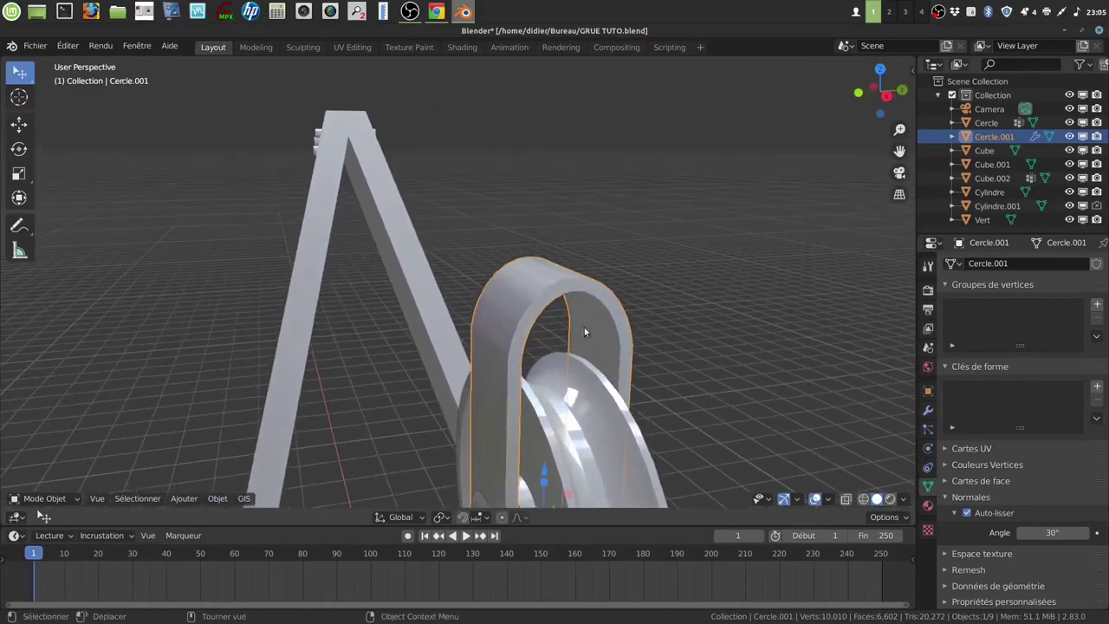
middle_drag(630, 385, 597, 379)
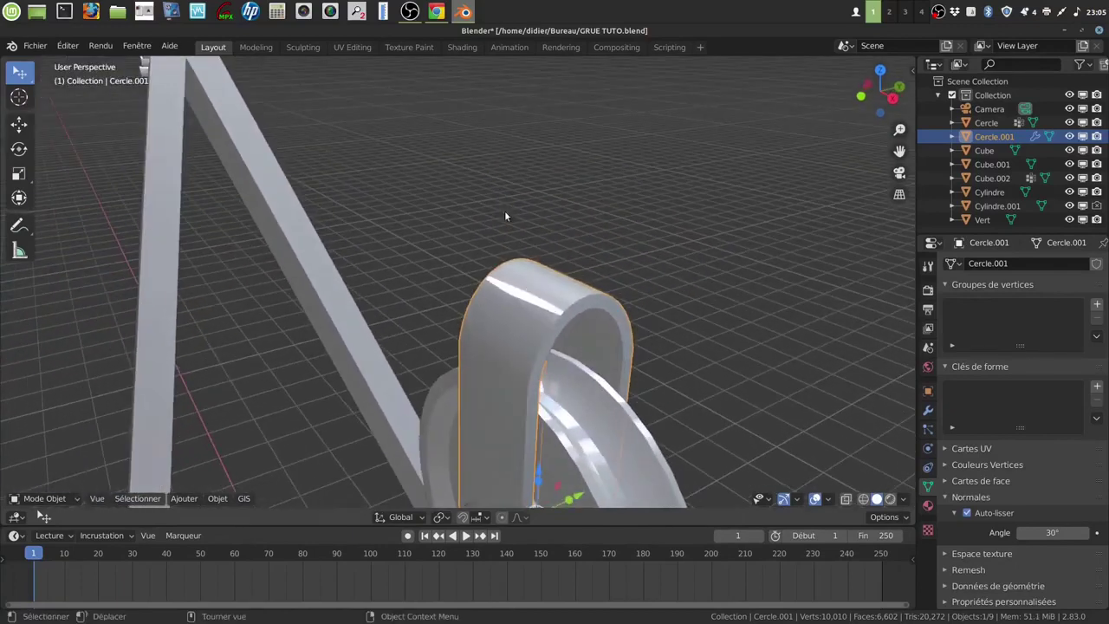
middle_drag(577, 305, 401, 278)
middle_drag(667, 305, 574, 329)
Apply the Solidify modifier to the pulley strap.
key(Tab)
key(a)
key(Tab)
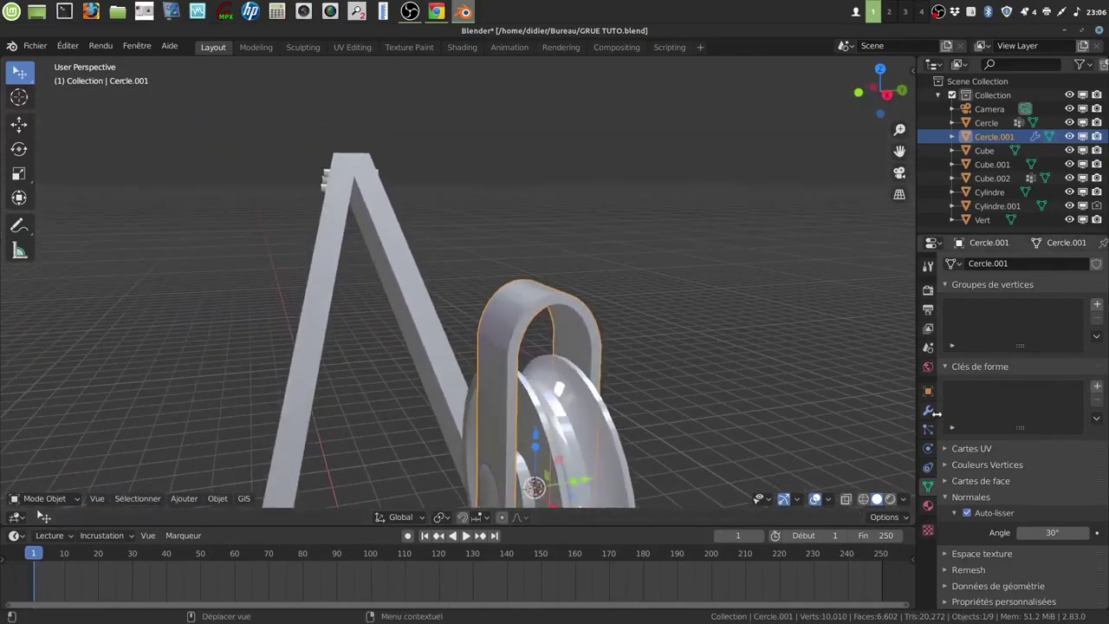
click(928, 412)
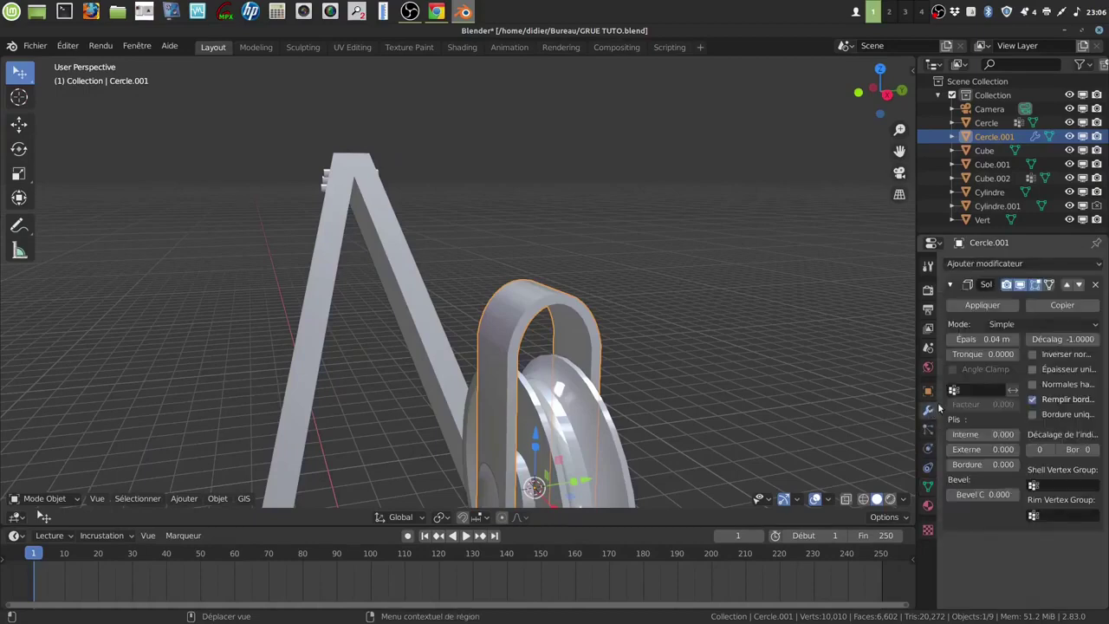
click(980, 305)
middle_drag(609, 370, 577, 284)
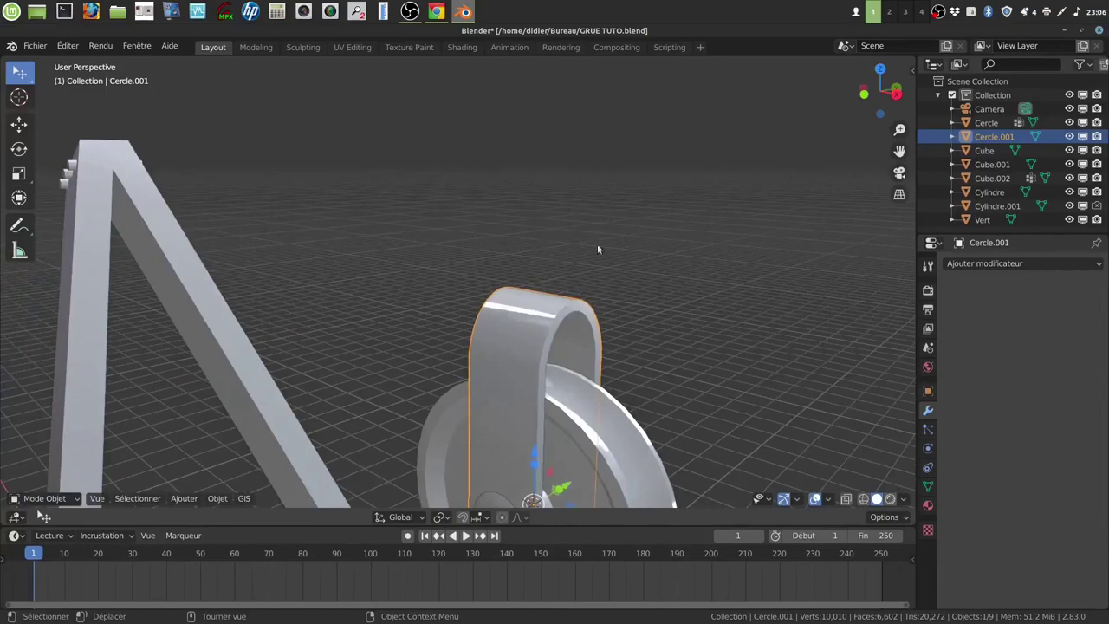
middle_drag(673, 279, 606, 291)
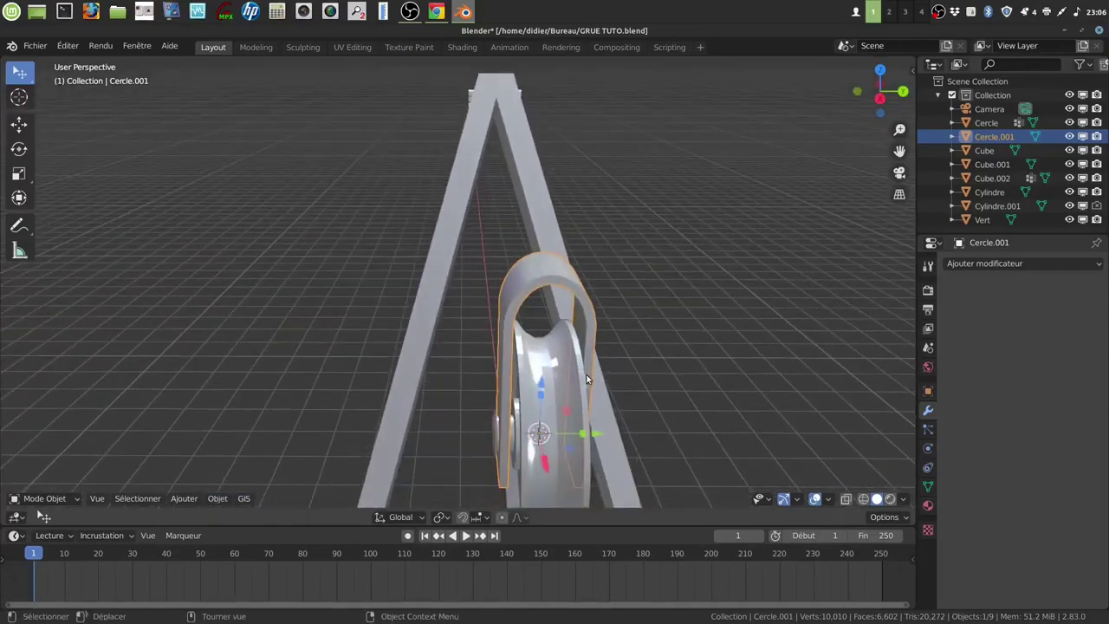
Extrude the four uppermost faces of the strap's arch about 0.059 m up along Z.
middle_drag(490, 343, 410, 393)
key(Tab)
key(alt+a)
click(119, 500)
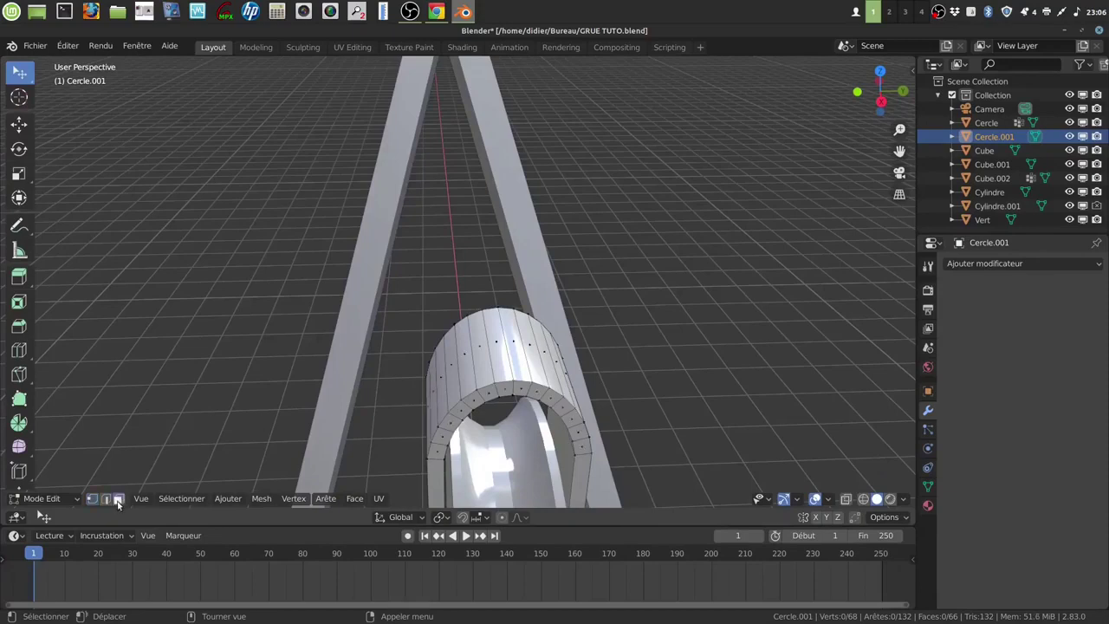
click(494, 357)
middle_drag(509, 370, 603, 343)
shift+click(516, 381)
shift+click(537, 375)
key(e)
key(Escape)
drag(487, 305, 487, 282)
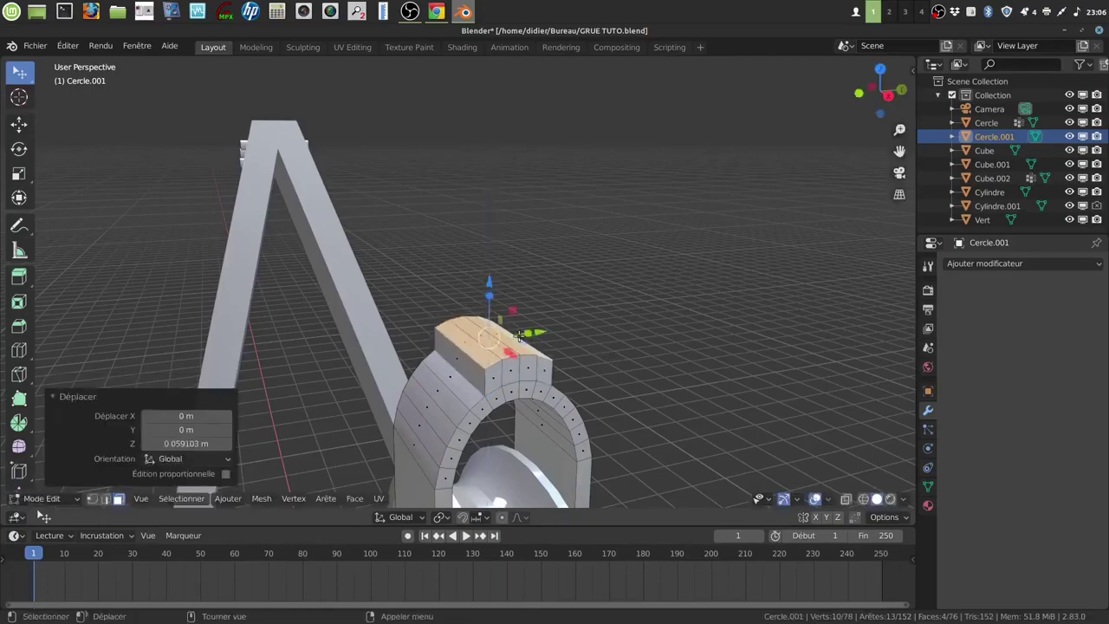
Scale the extruded faces to about 0.653 along Y to narrow the strap's neck.
key(s)
key(y)
click(547, 349)
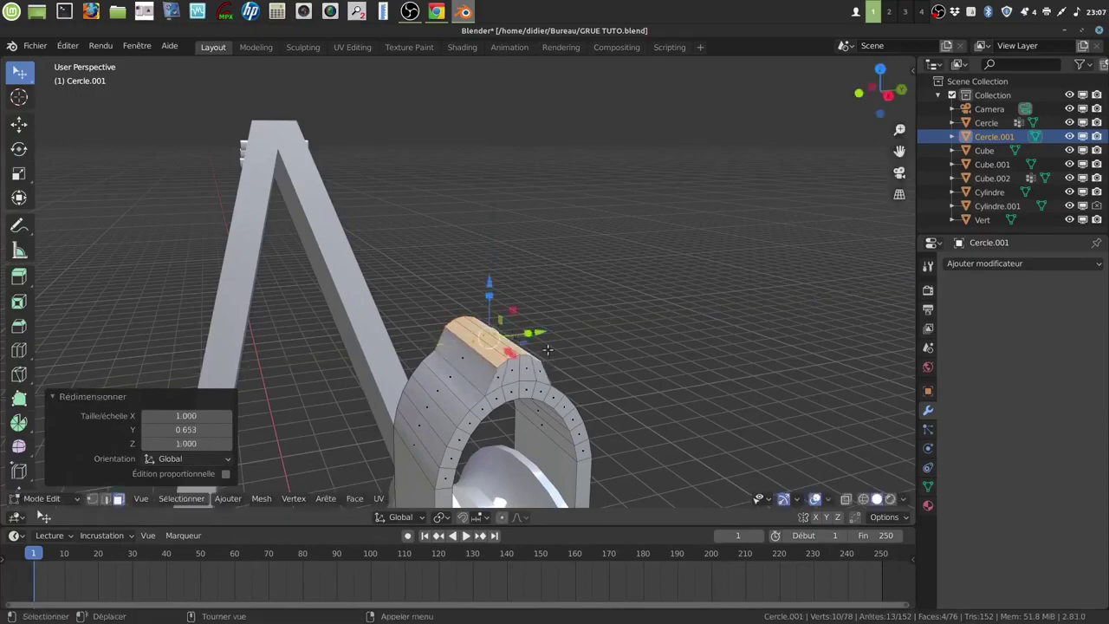
Extrude the narrowed faces straight up along Z to form a tall neck above the arch.
key(e)
right_click(515, 300)
drag(488, 286, 488, 208)
middle_drag(488, 208, 475, 235)
drag(485, 191, 482, 185)
key(alt+a)
middle_drag(542, 386, 558, 402)
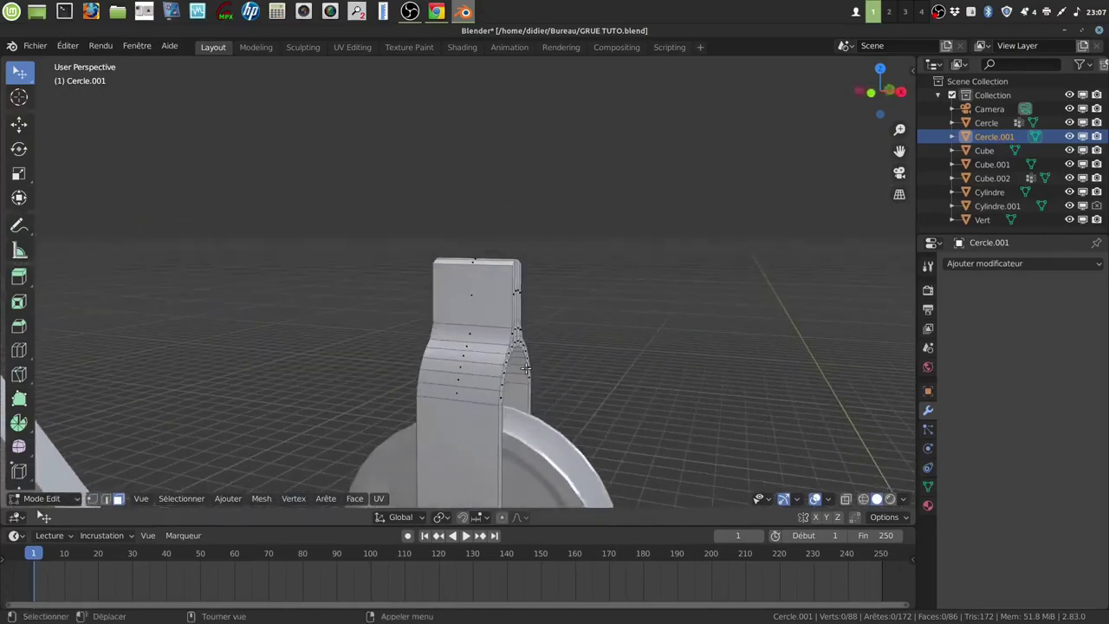
Restore the selection of the neck's end faces, raise them about 0.053 m along Z, and return to object mode.
key(ctrl+z)
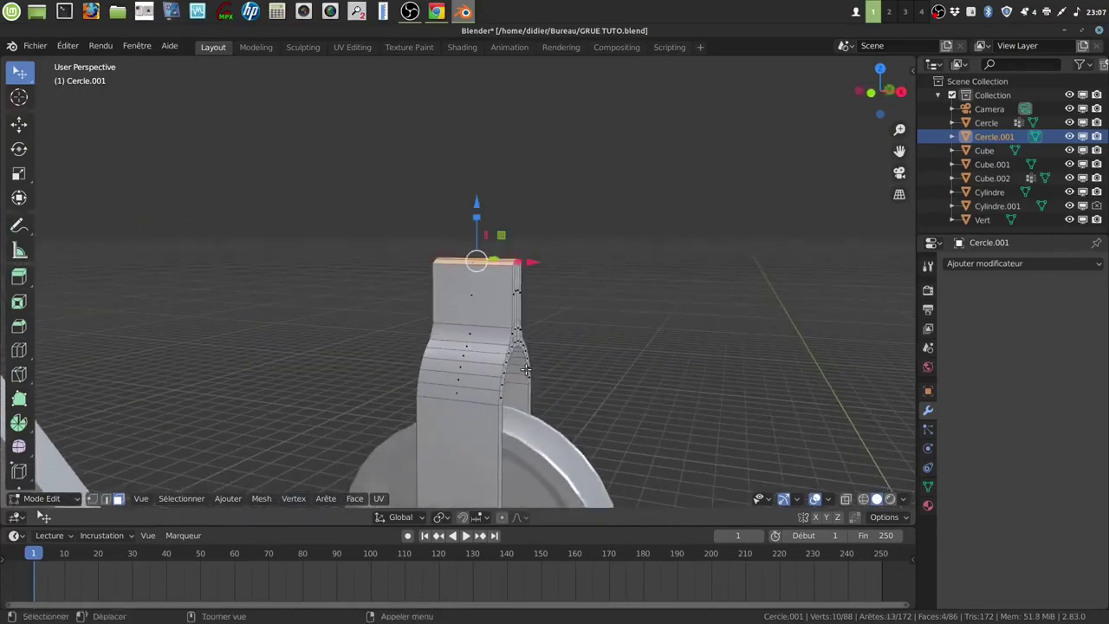
drag(482, 201, 480, 188)
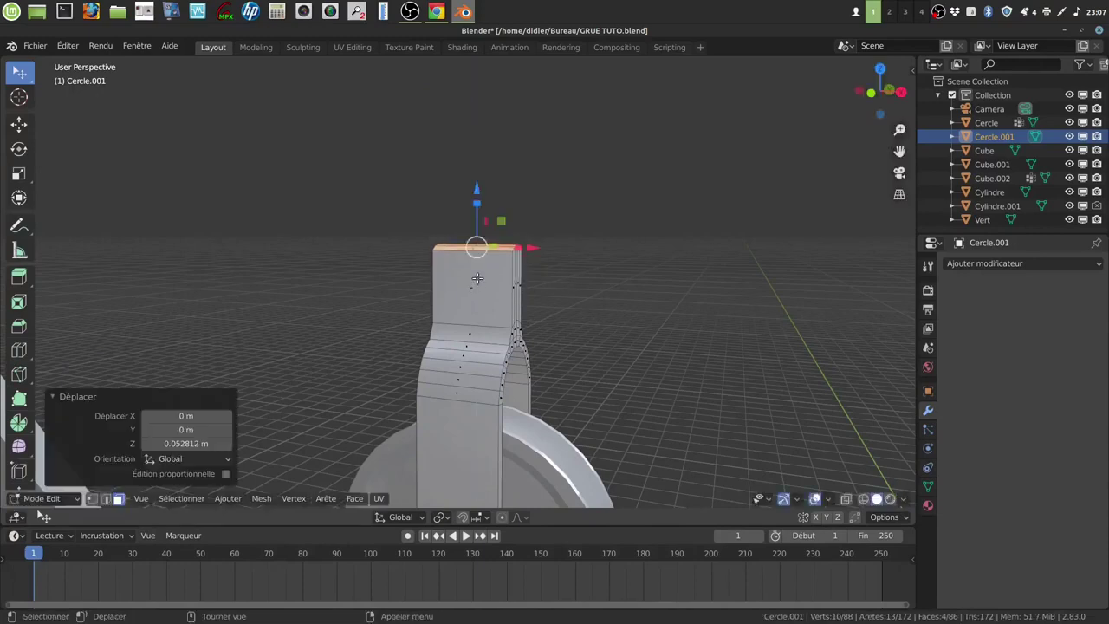
key(alt+a)
middle_drag(473, 297, 320, 319)
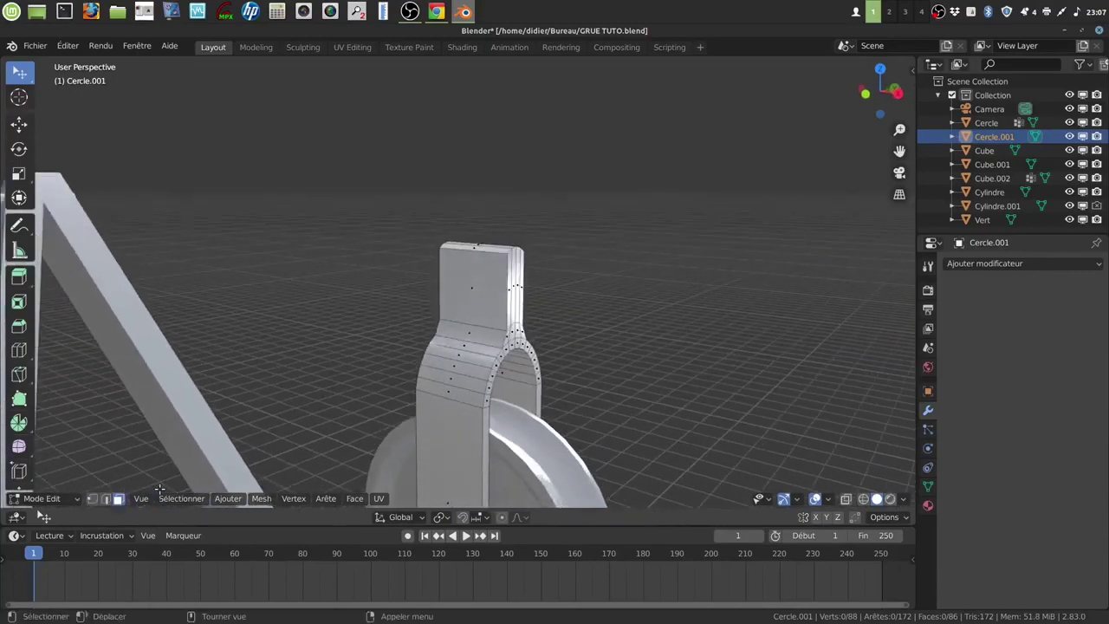
key(Tab)
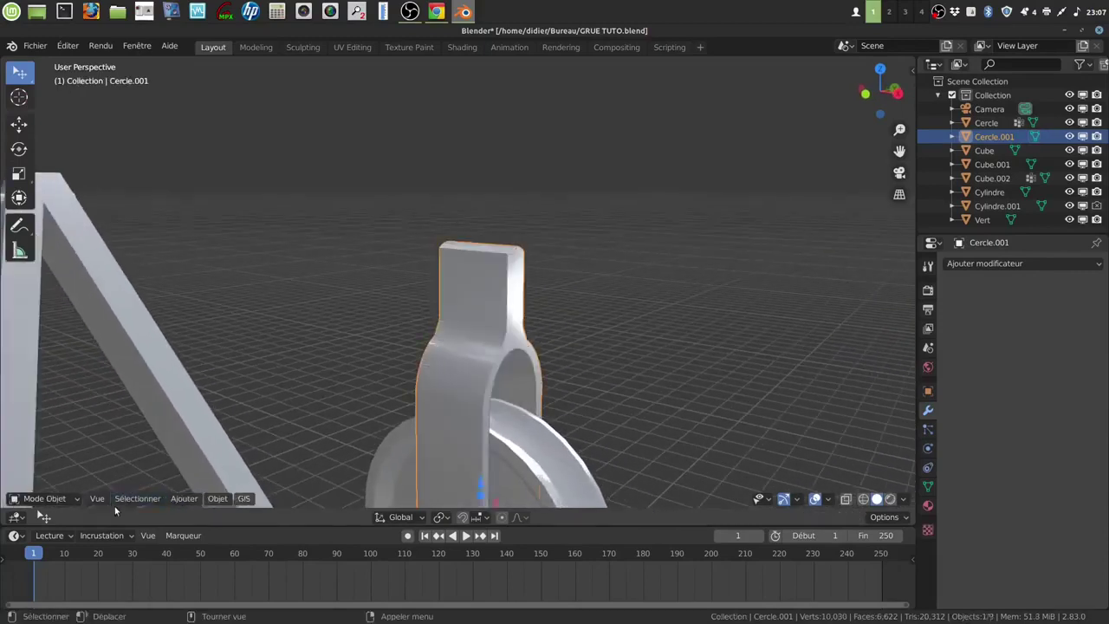
Add a cylinder mesh at the pulley and scale it uniformly to about 0.285.
click(182, 499)
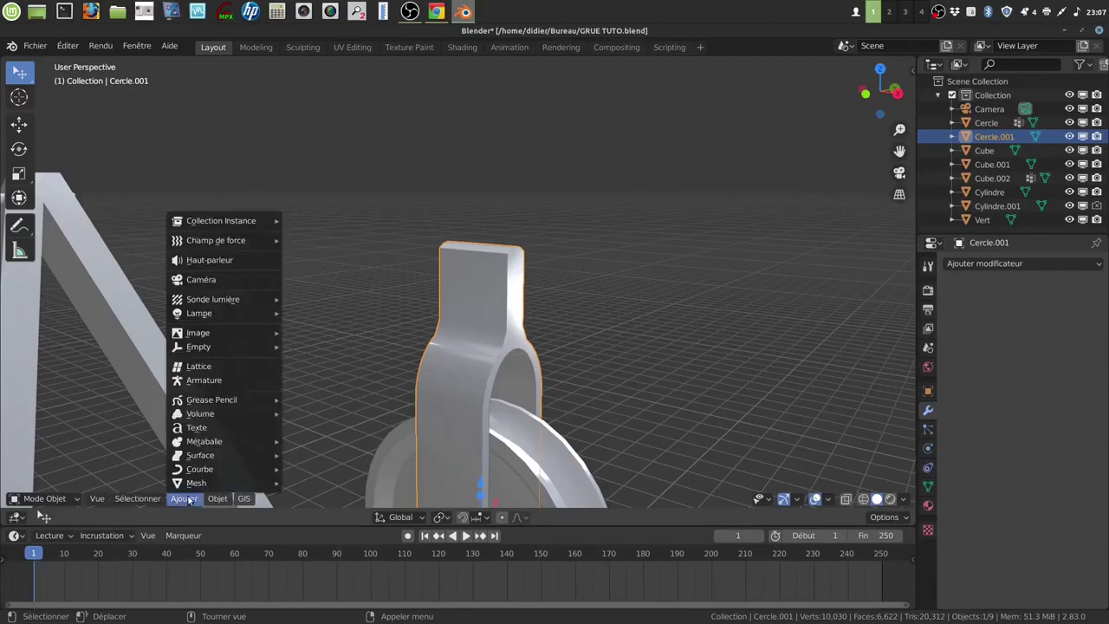
mouse_move(191, 486)
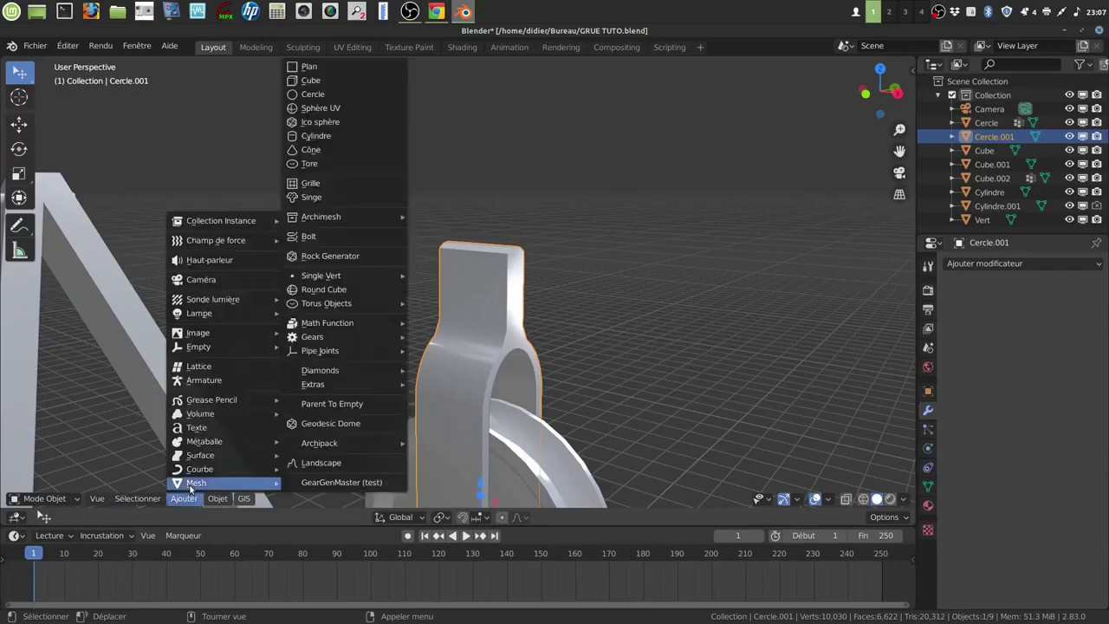
click(333, 136)
scroll(547, 265, down, 5)
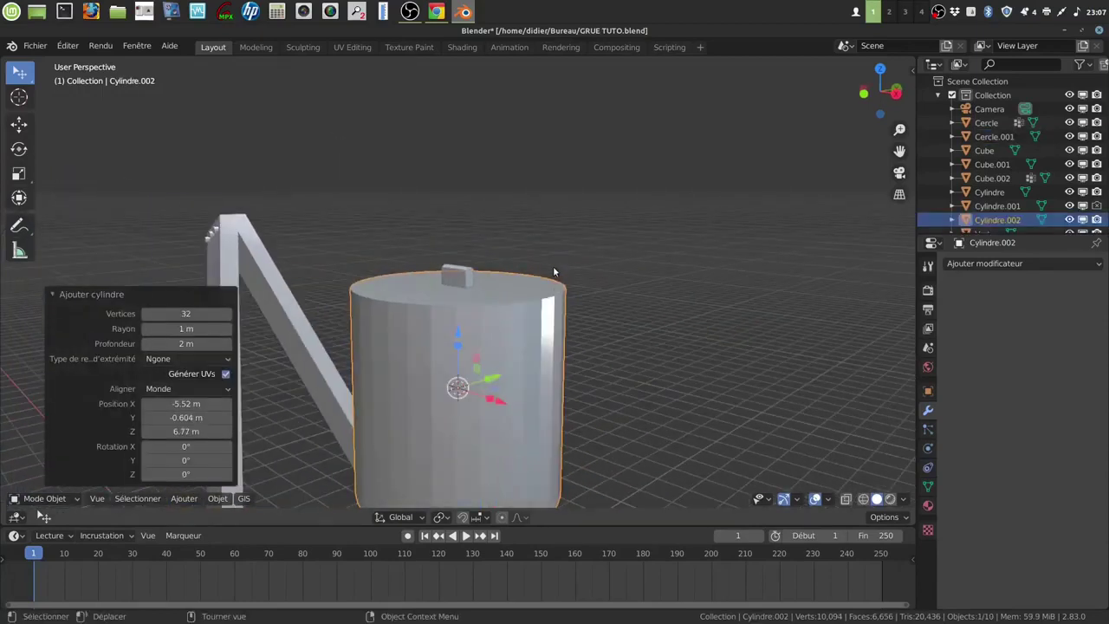
key(s)
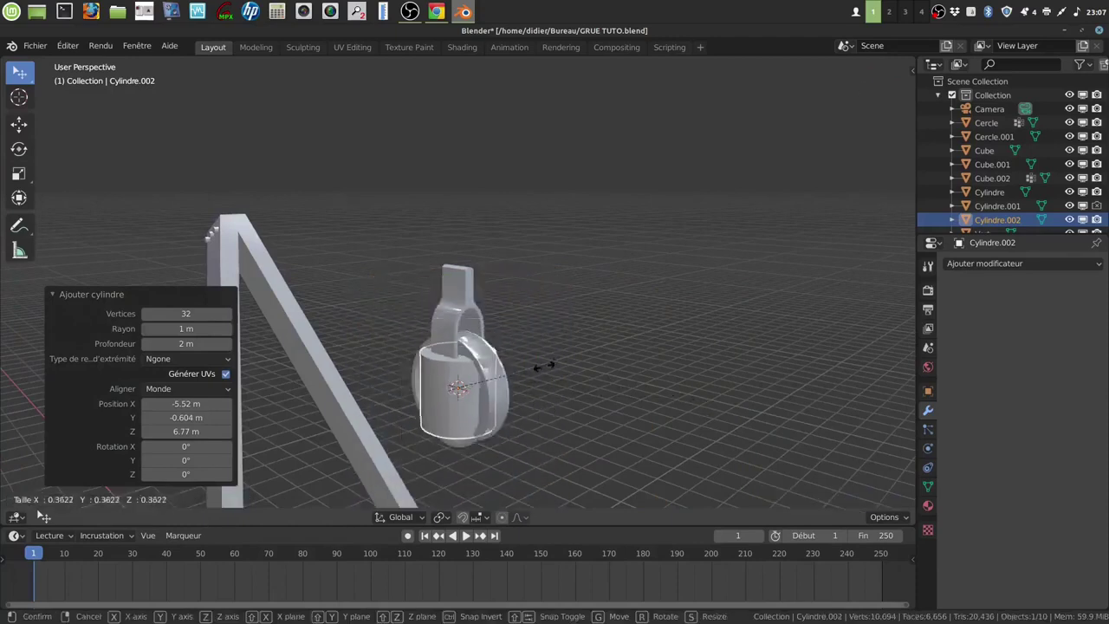
click(528, 374)
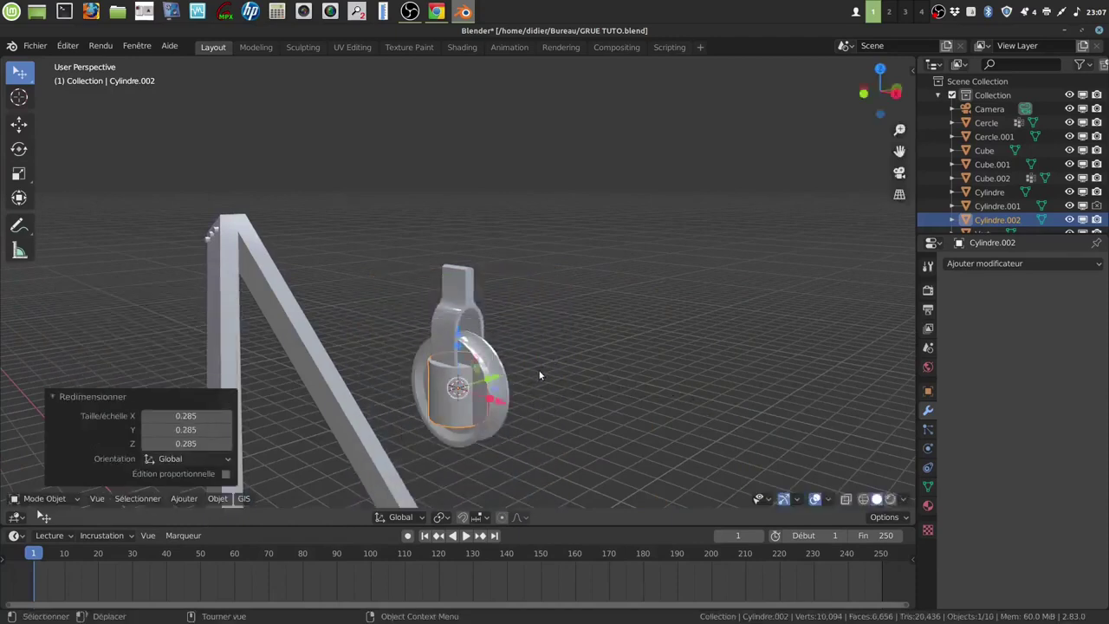
Rotate the cylinder 90° about X and move it about 0.937 m up along Z onto the strap's neck.
text(rx)
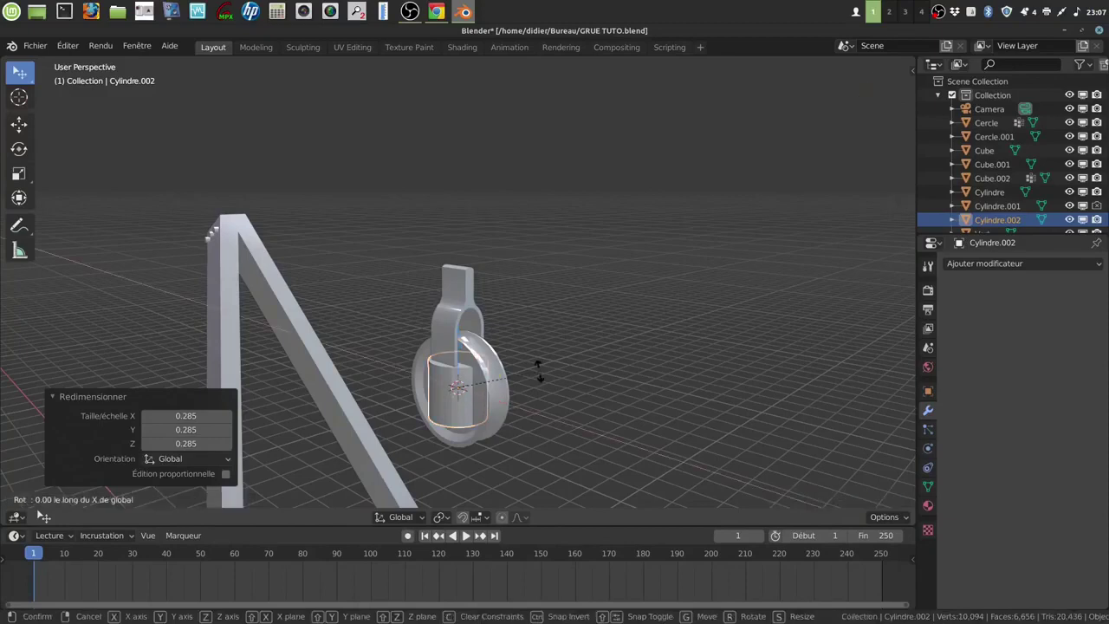
text(90)
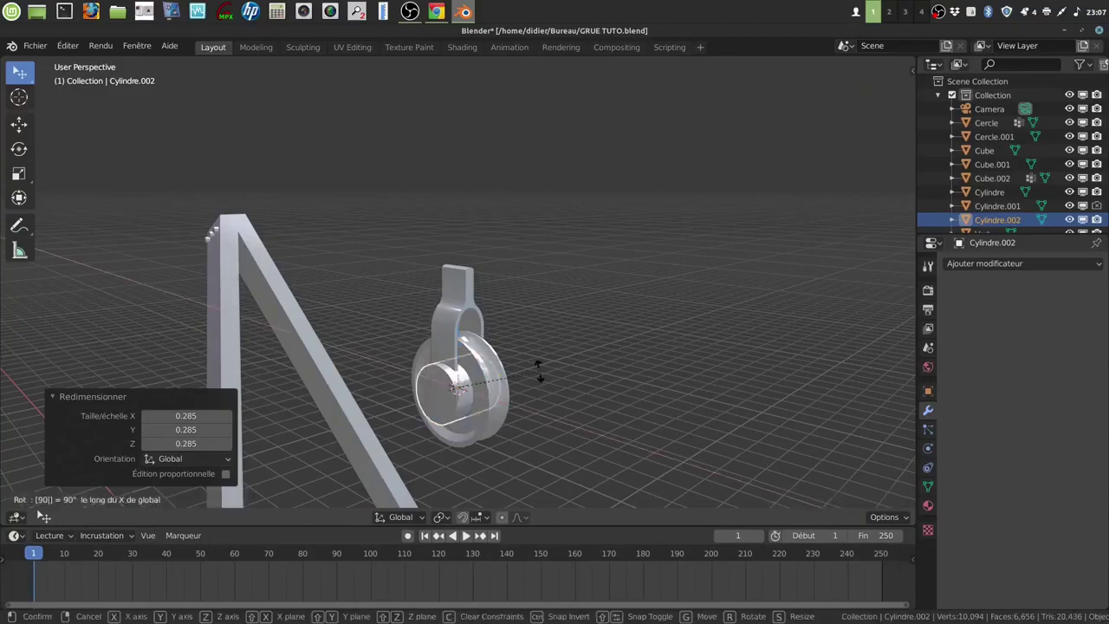
key(Return)
key(g)
key(z)
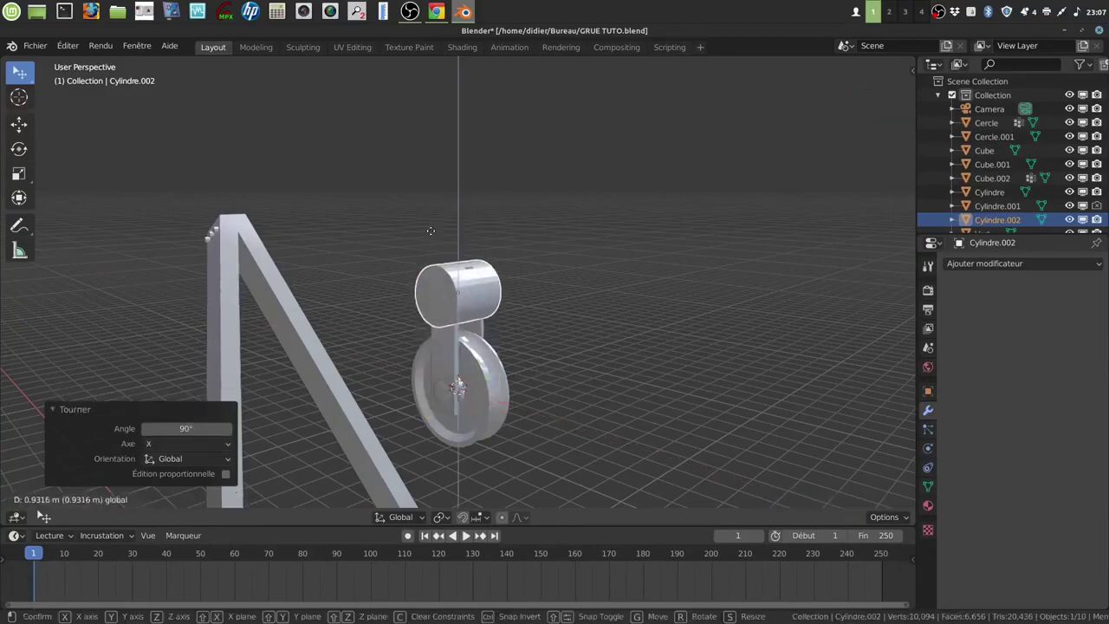
click(500, 280)
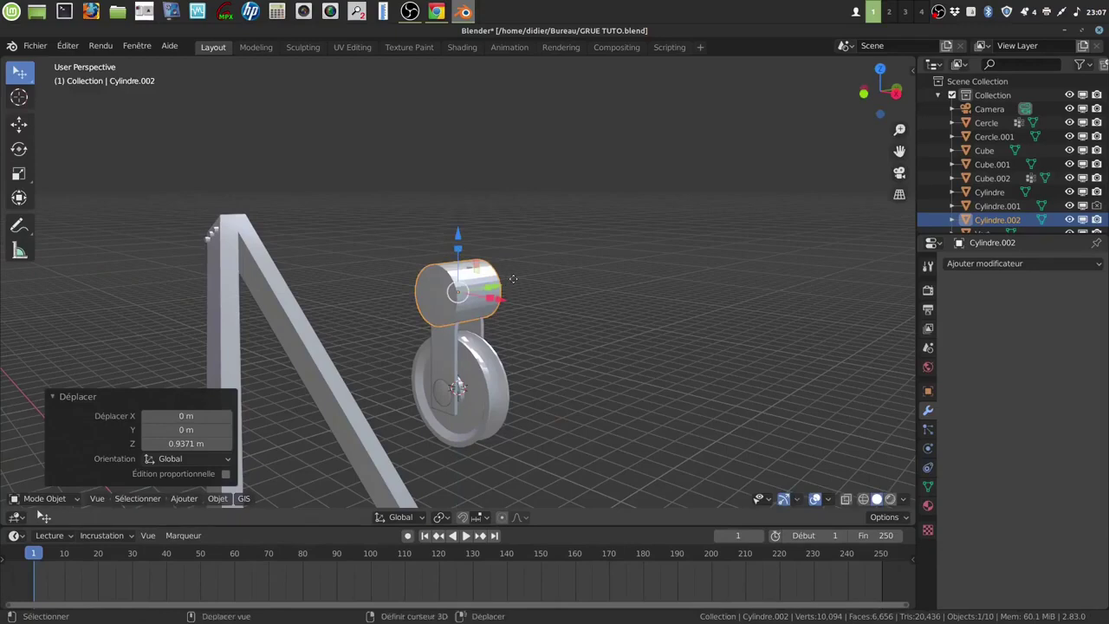
Duplicate the cylinder on the strap's neck and move the copy about 1.08 m up along Z.
key(shift+d)
click(513, 279)
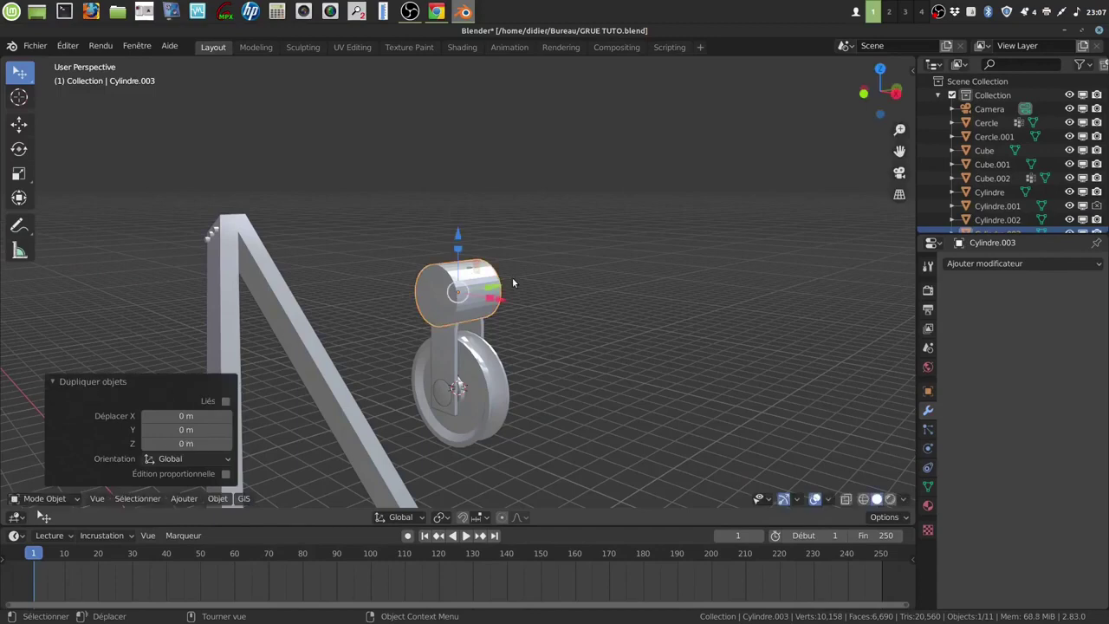
drag(460, 234, 460, 119)
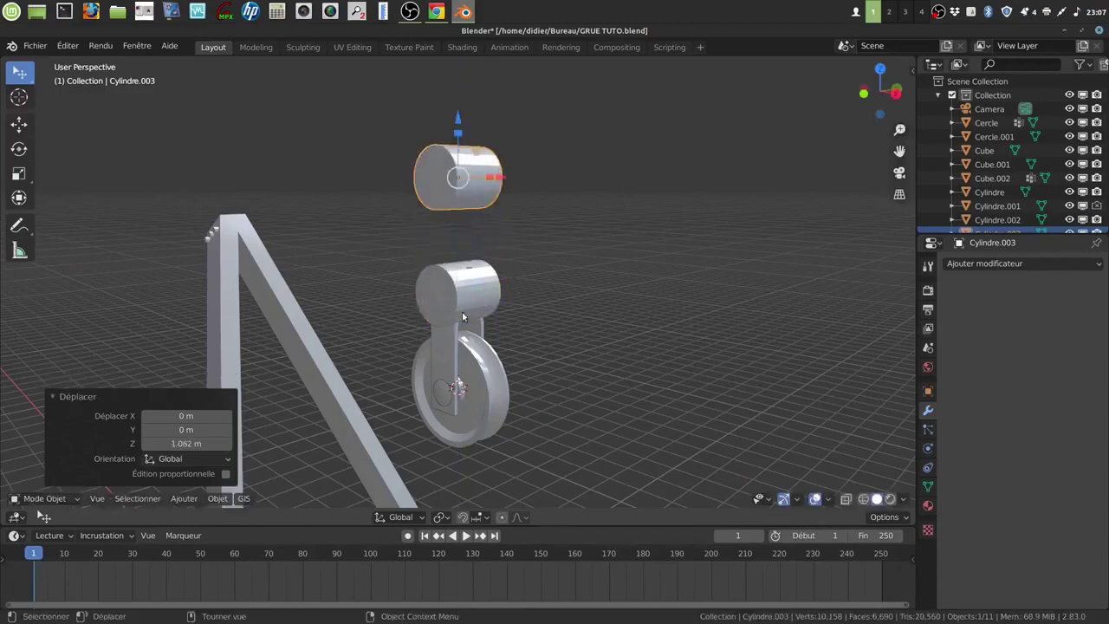
Scale the original cylinder on the neck uniformly to about 0.495 and stretch it about 4.74 times along Y.
click(463, 318)
scroll(538, 387, up, 4)
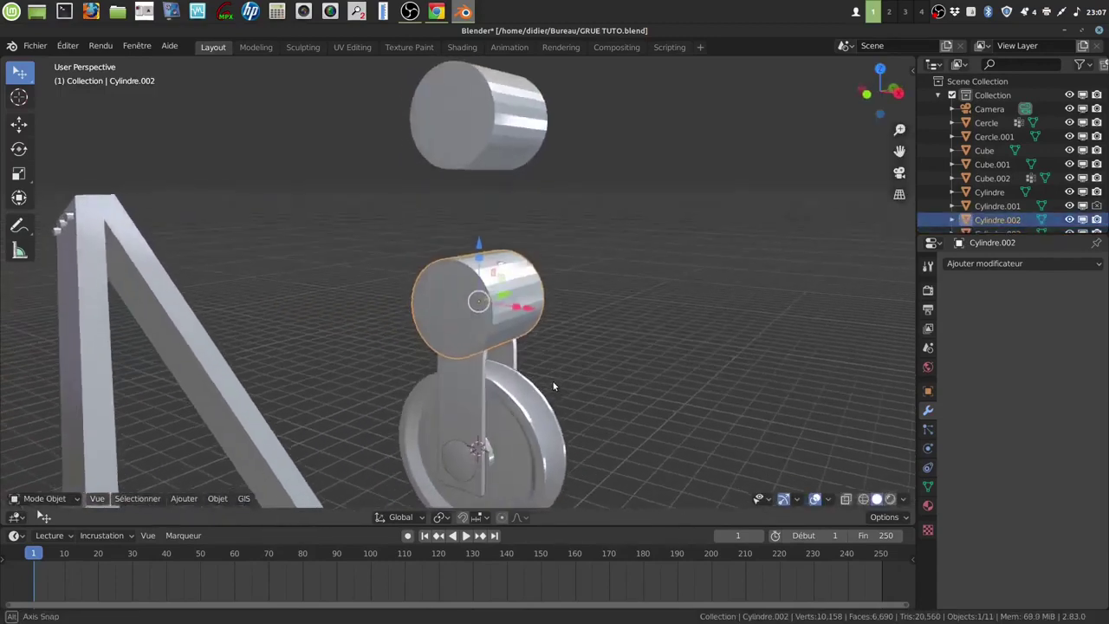
key(s)
click(510, 349)
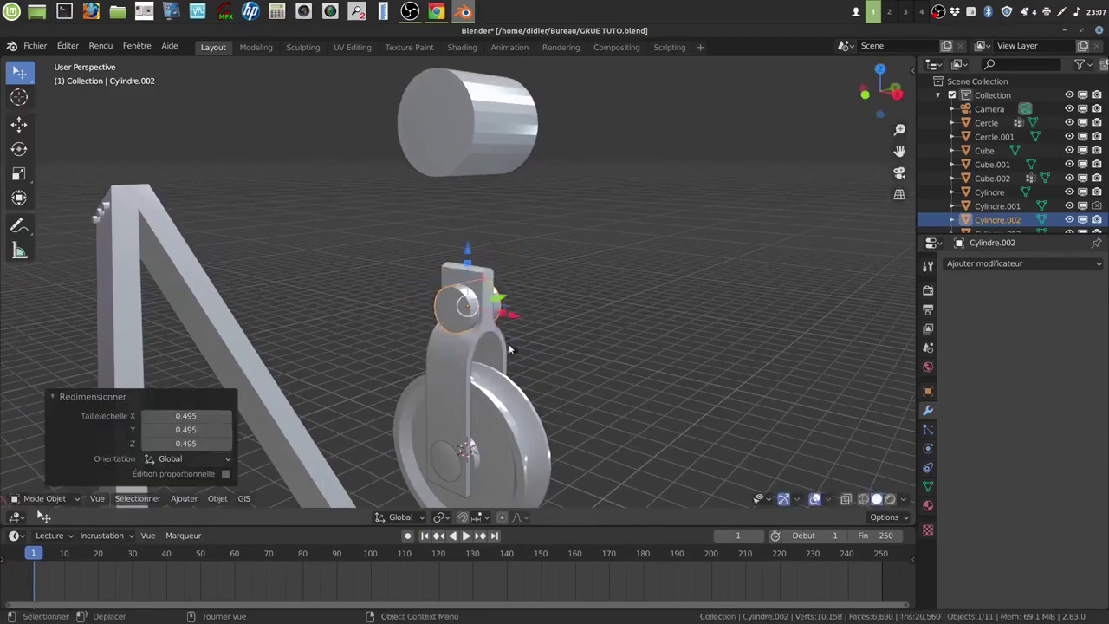
key(s)
key(y)
click(583, 287)
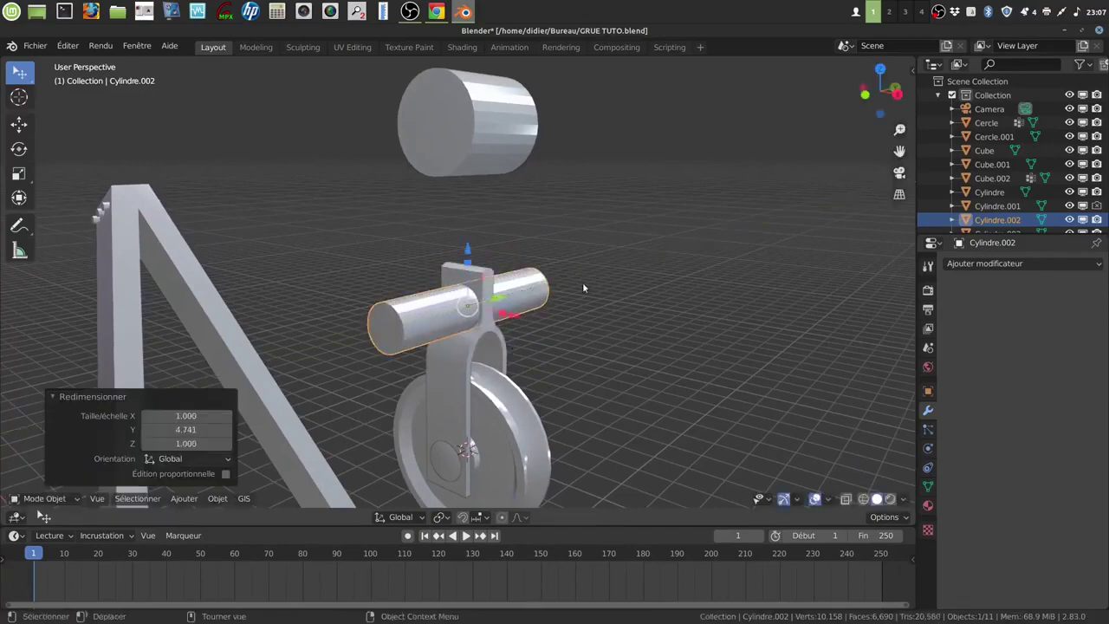
Fine-tune the stretched cylinder's overall size and raise it about 0.059 m along Z within the neck.
key(s)
click(562, 337)
mouse_move(571, 349)
middle_down()
mouse_move(624, 324)
mouse_move(570, 323)
mouse_move(576, 339)
mouse_move(564, 348)
middle_up()
key(g)
key(z)
click(569, 326)
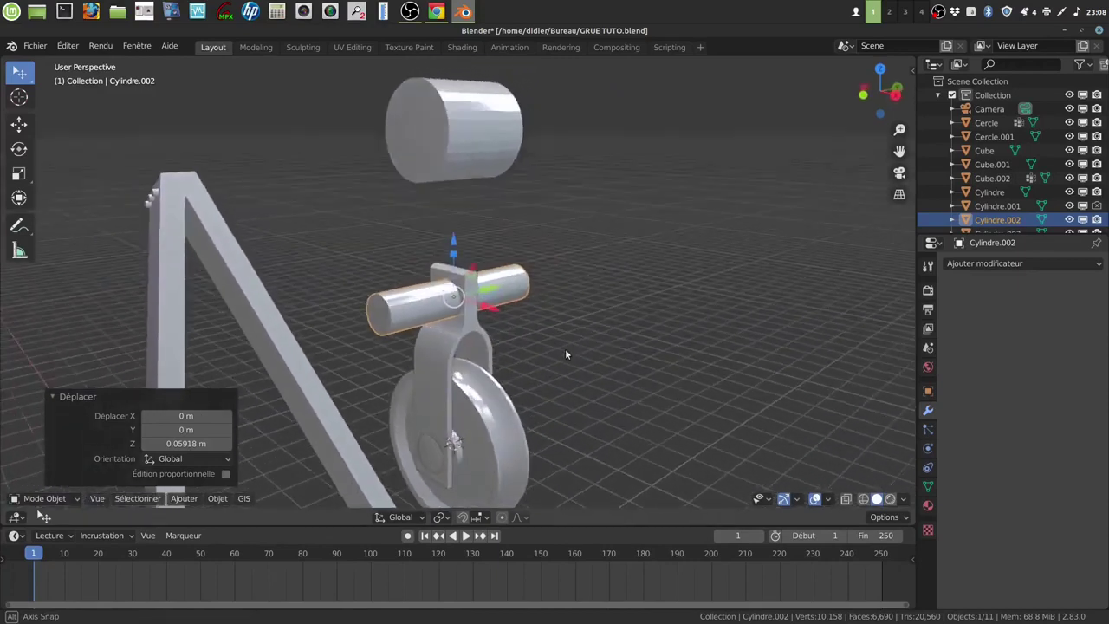
Shade the stretched cylinder smooth and enable auto smooth for its normals at 30°.
click(519, 287)
click(928, 487)
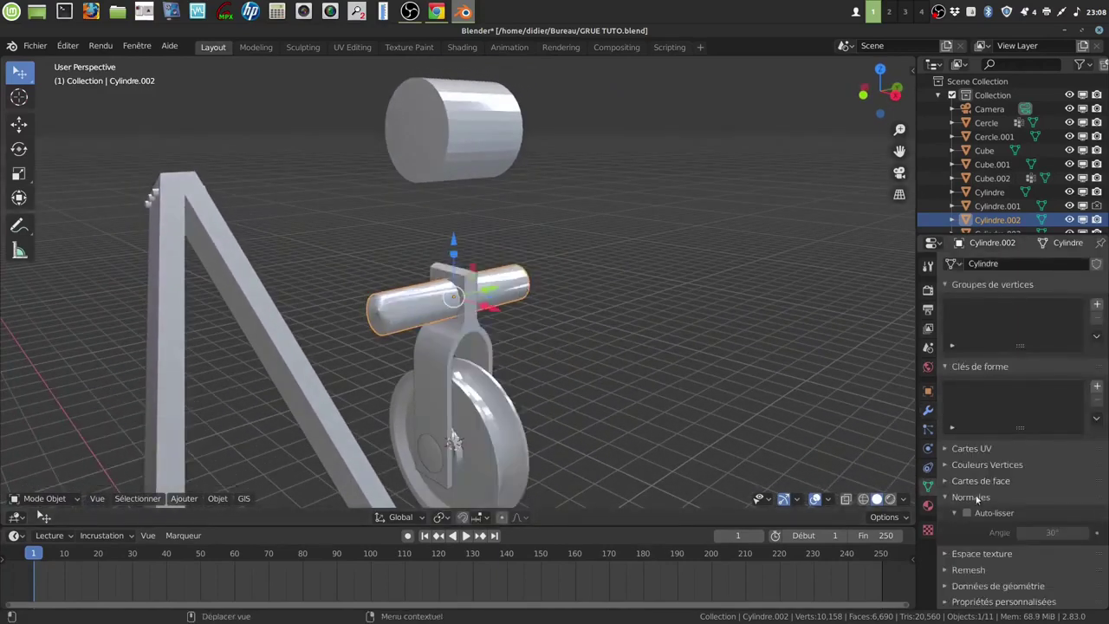
click(965, 514)
middle_drag(542, 365, 534, 351)
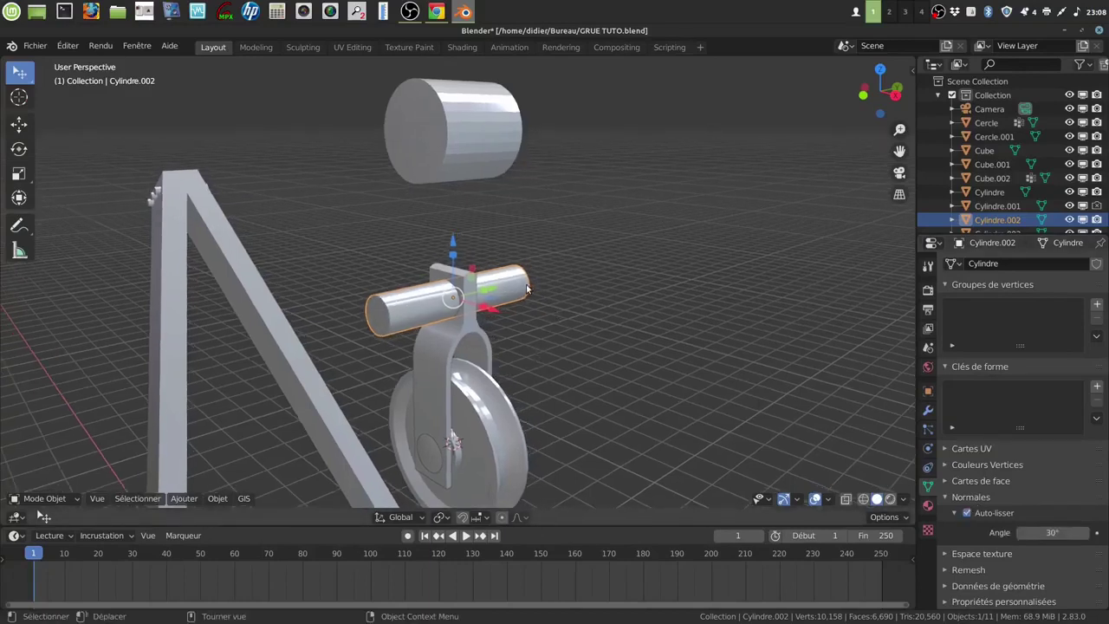
Subtract the stretched cylinder from the strap with a Boolean difference to cut a round hole through the neck.
click(450, 347)
key(shift)
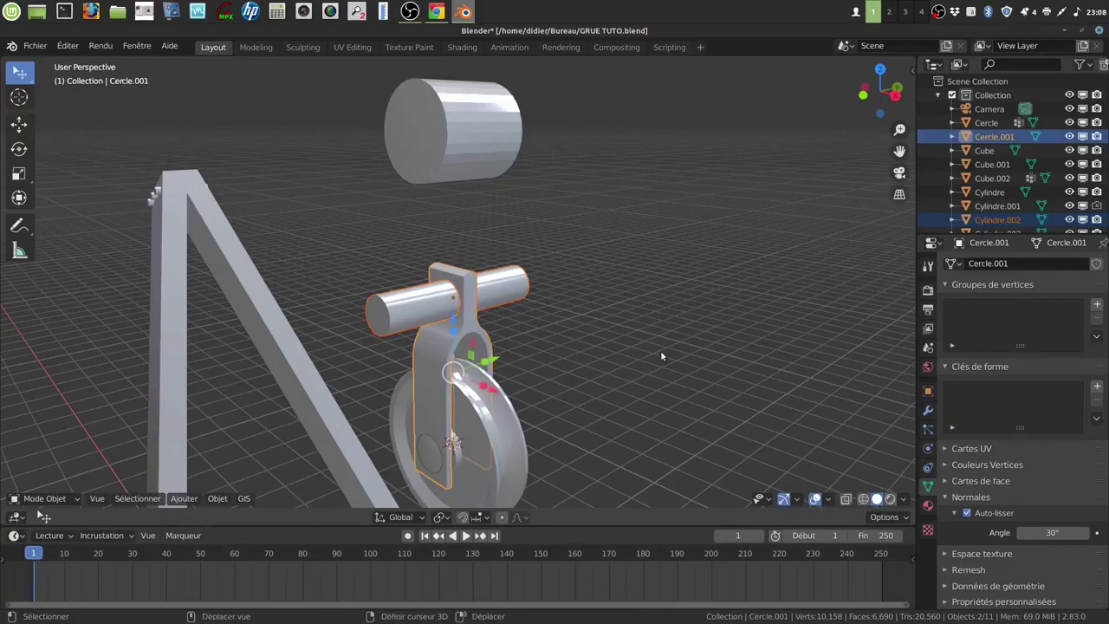
key(ctrl+shift+KP_Subtract)
click(629, 382)
middle_drag(629, 382, 420, 341)
middle_drag(463, 303, 407, 236)
Select the pulley together with its strap and move them about -4.62 m along X to the jib's tip.
click(456, 149)
click(456, 316)
middle_drag(455, 317, 486, 340)
click(486, 336)
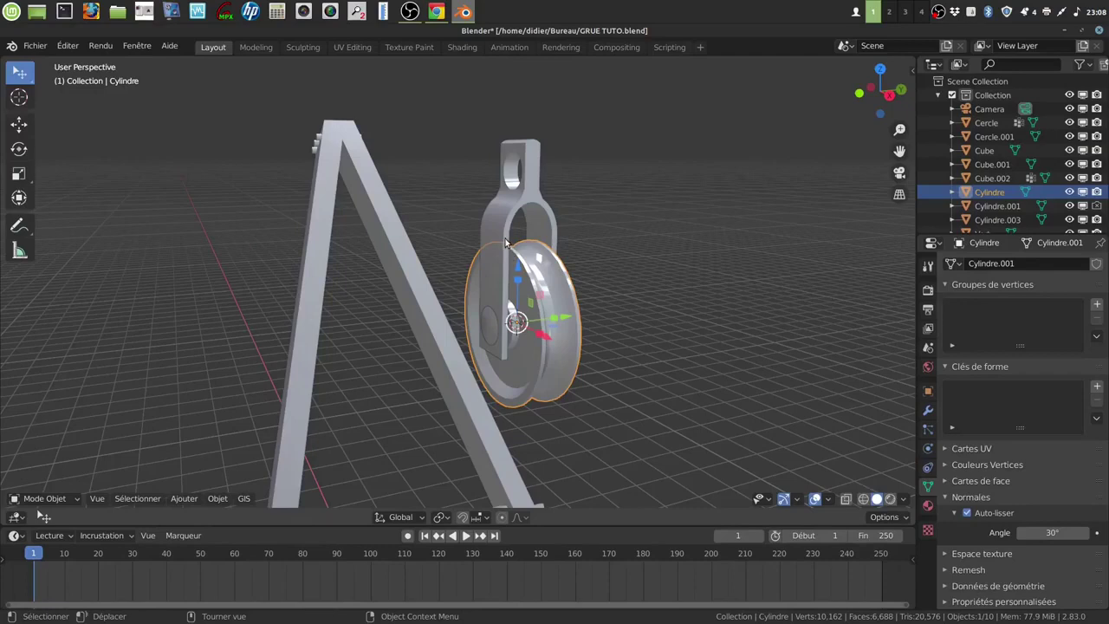
click(523, 362)
shift+click(525, 360)
middle_drag(541, 370, 538, 334)
key(g)
key(x)
drag(435, 302, 177, 213)
middle_drag(336, 205, 409, 164)
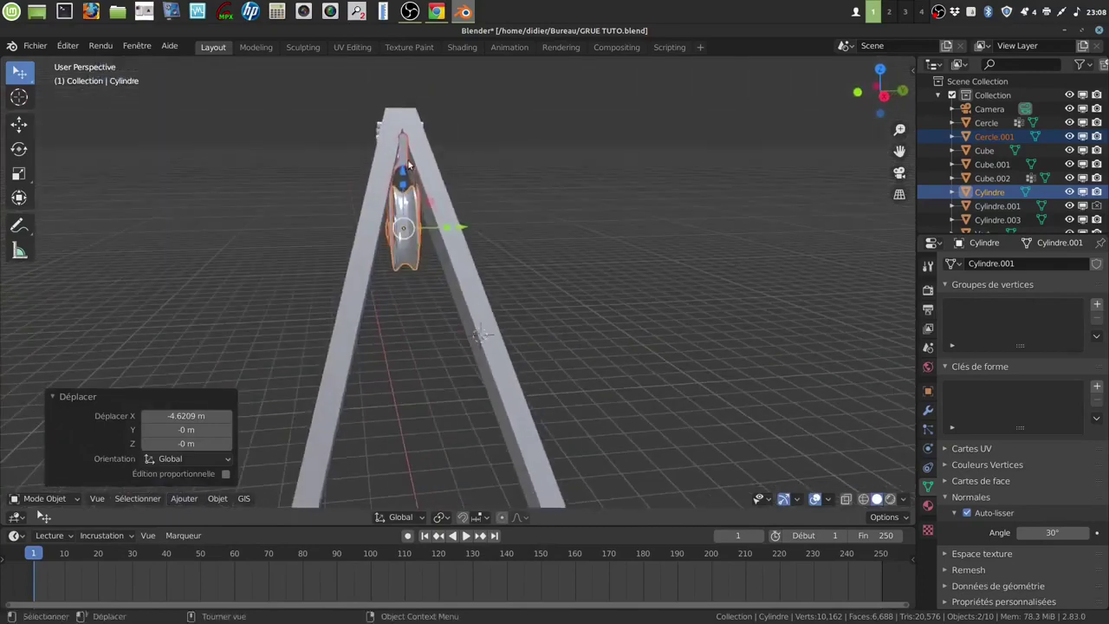
Lower the pulley and strap about 0.402 m along Z between the jib beams.
key(g)
key(z)
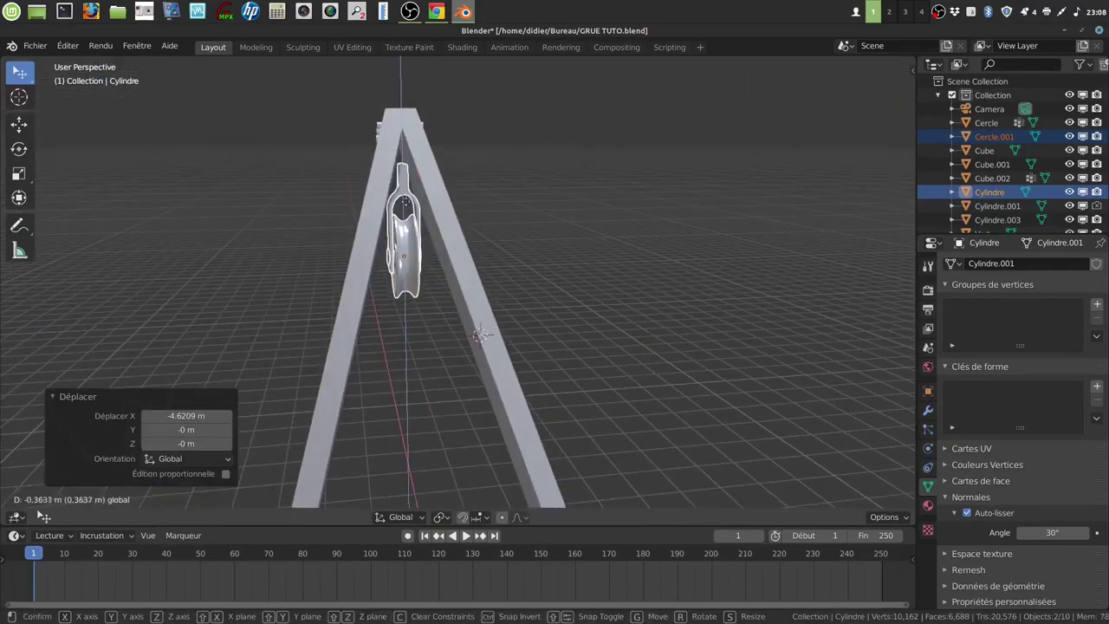
click(404, 203)
middle_drag(405, 203, 404, 277)
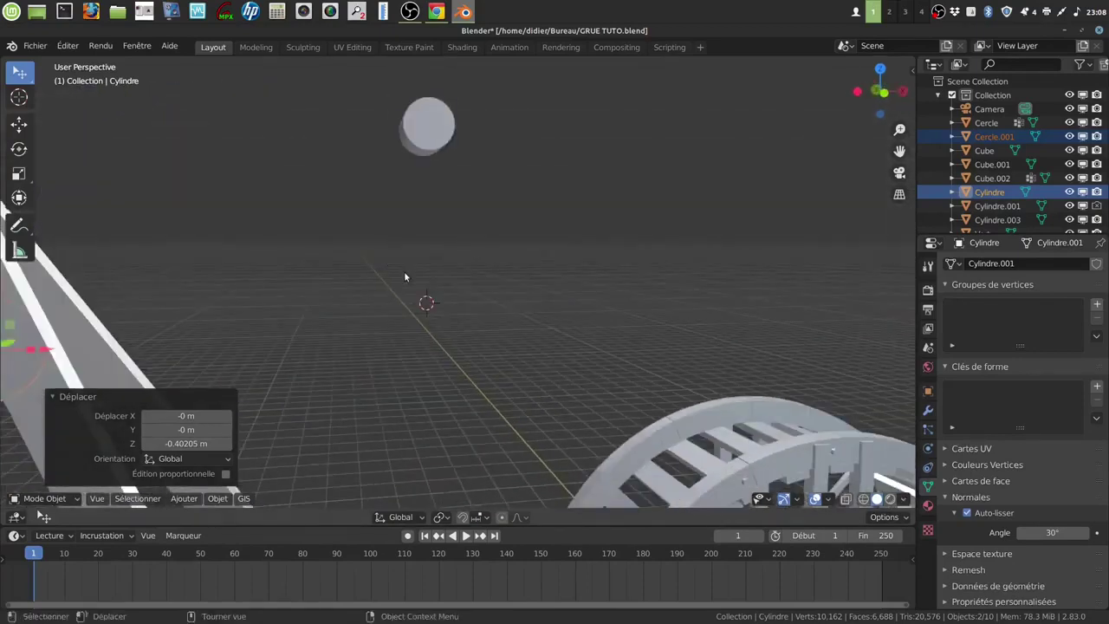
In the front view, shift the pulley and strap about 0.106 m along X relative to the jib.
key(KP_1)
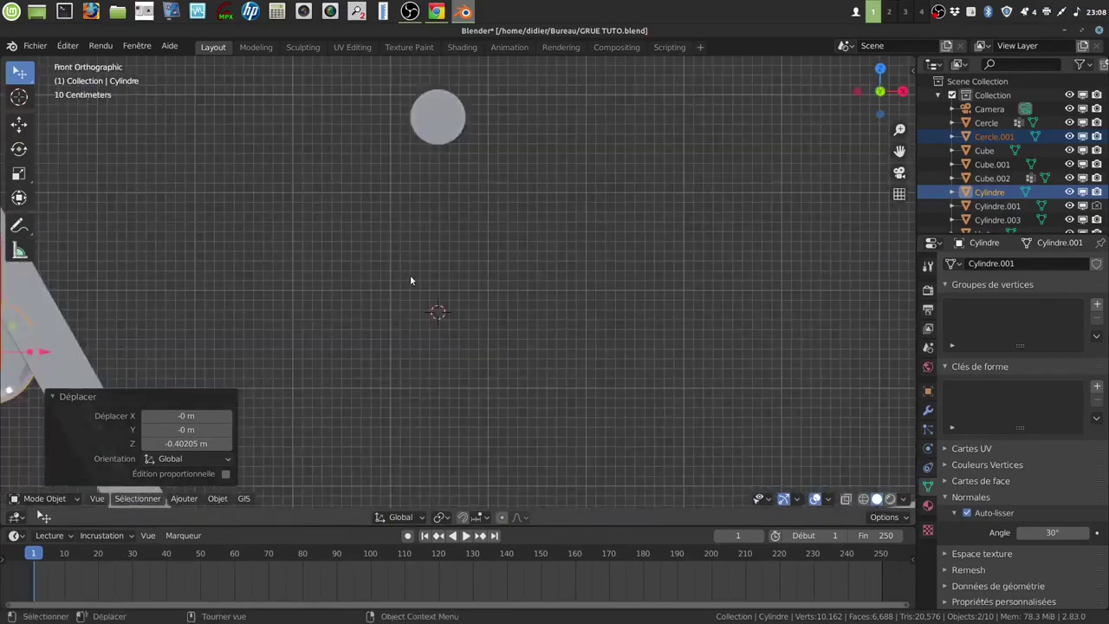
scroll(404, 282, down, 4)
shift+middle_drag(383, 317, 509, 309)
scroll(465, 309, up, 4)
drag(465, 328, 489, 329)
middle_drag(587, 324, 494, 367)
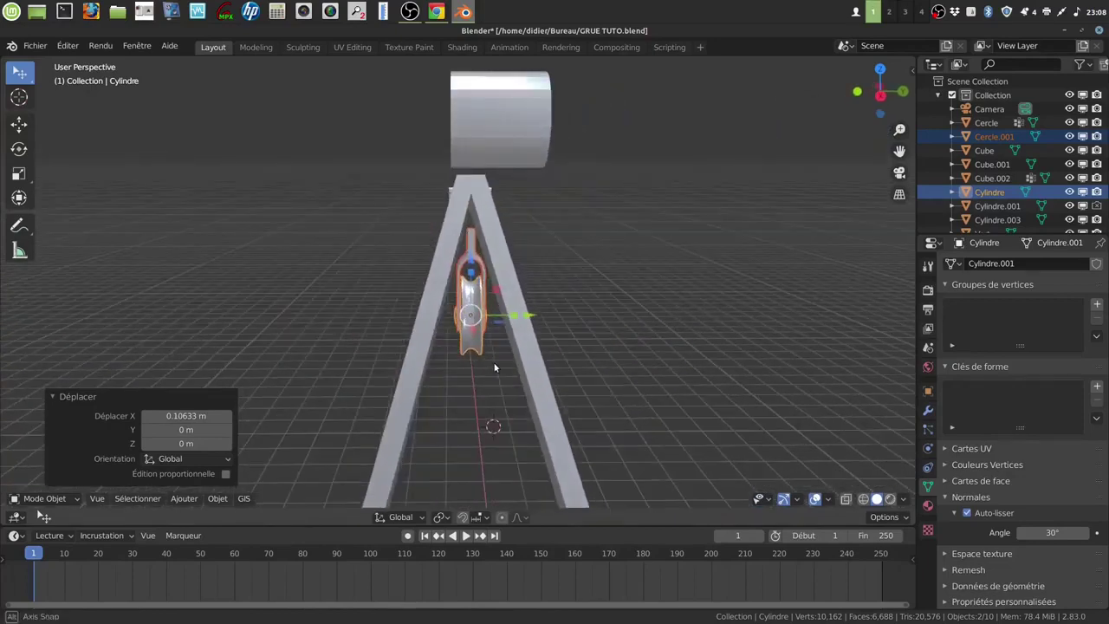
middle_drag(471, 245, 419, 260)
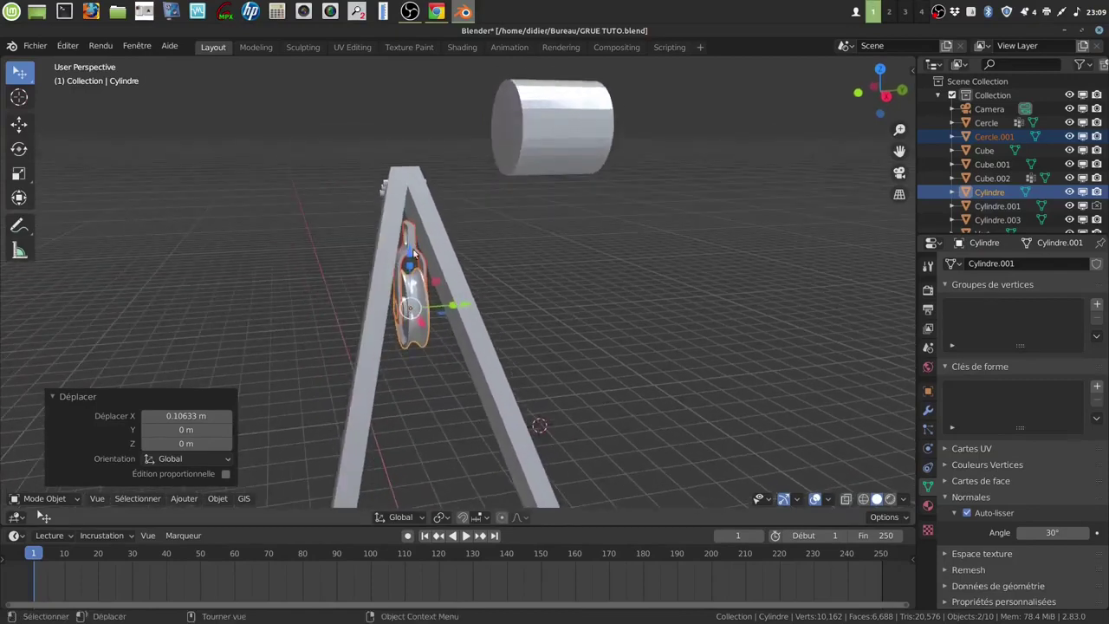
Move the spare cylinder about -0.109 m along Y and stretch it about 8.81 times along Y.
middle_drag(554, 278, 527, 207)
click(573, 95)
scroll(501, 185, down, 4)
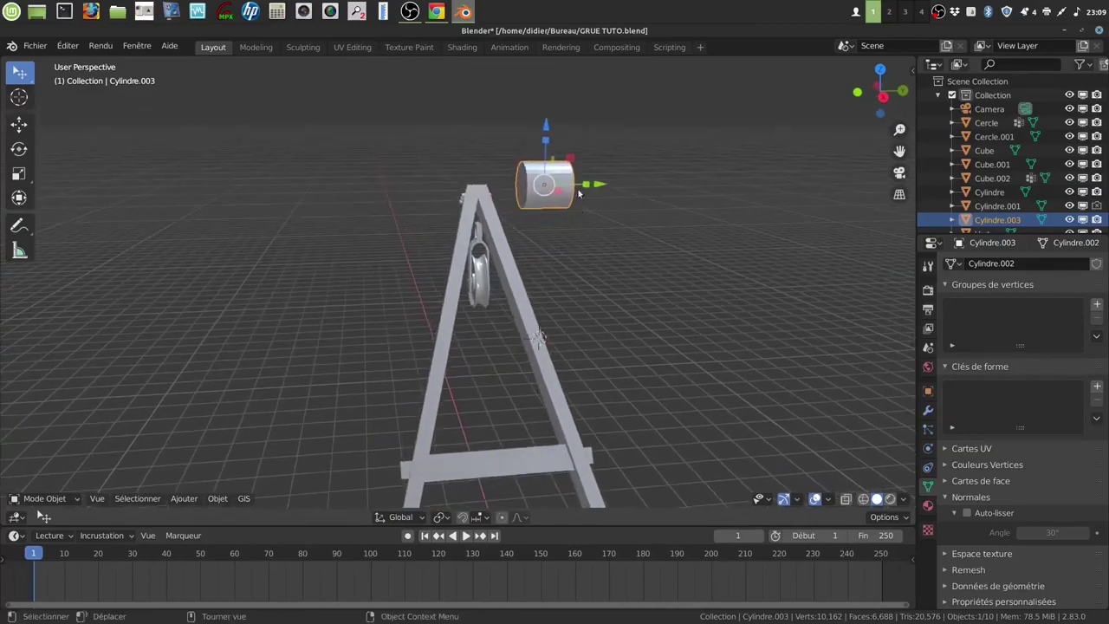
mouse_move(586, 186)
mouse_down()
mouse_move(610, 191)
mouse_move(584, 200)
mouse_up()
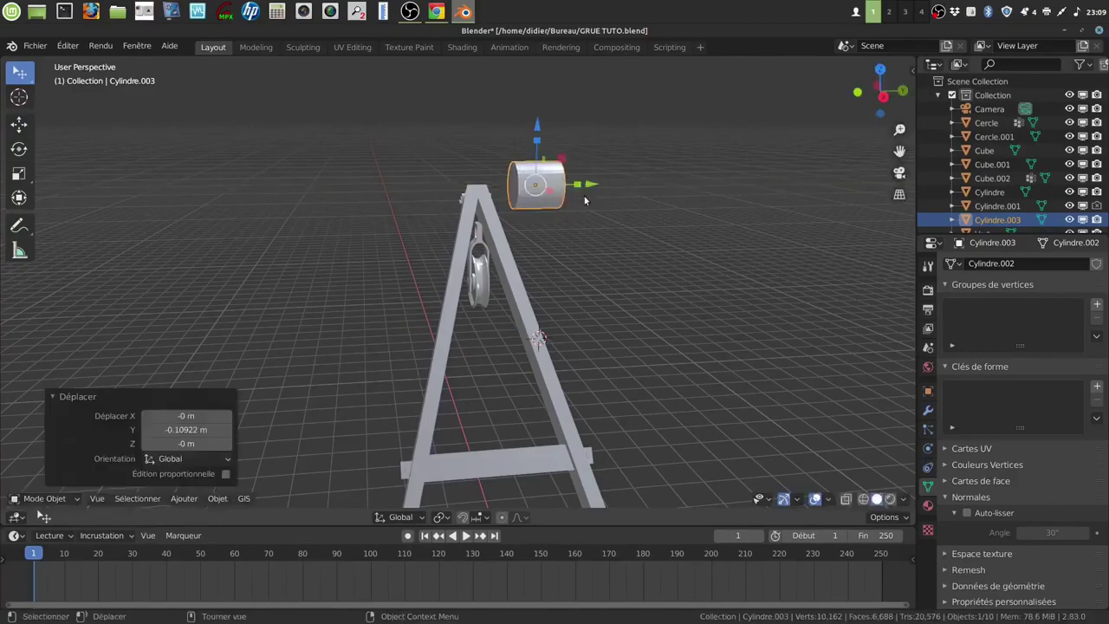
key(s)
key(y)
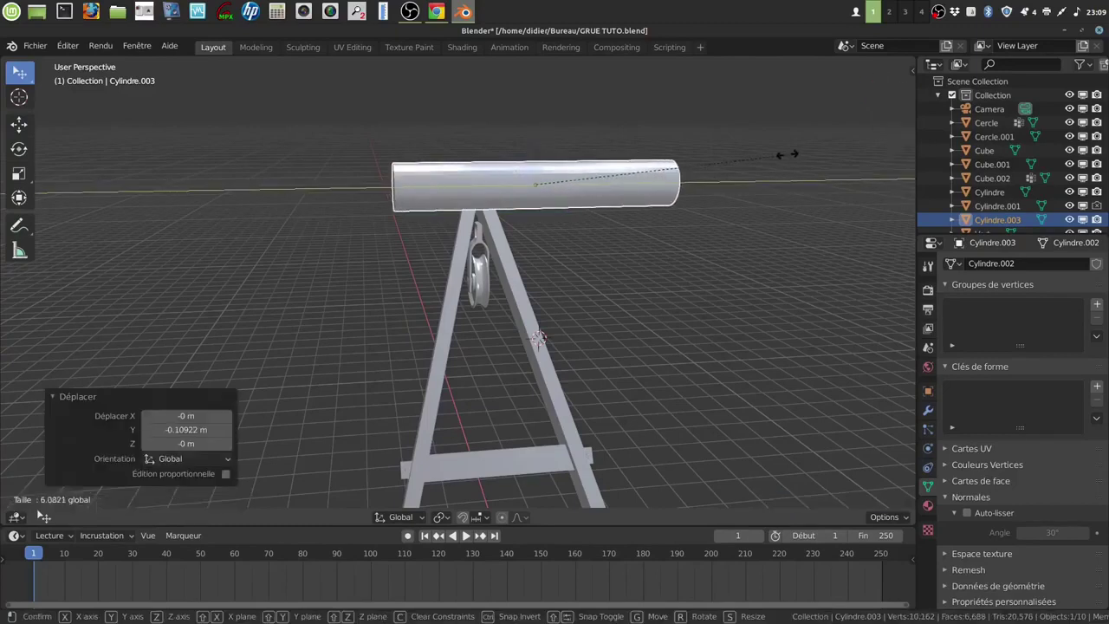
click(870, 152)
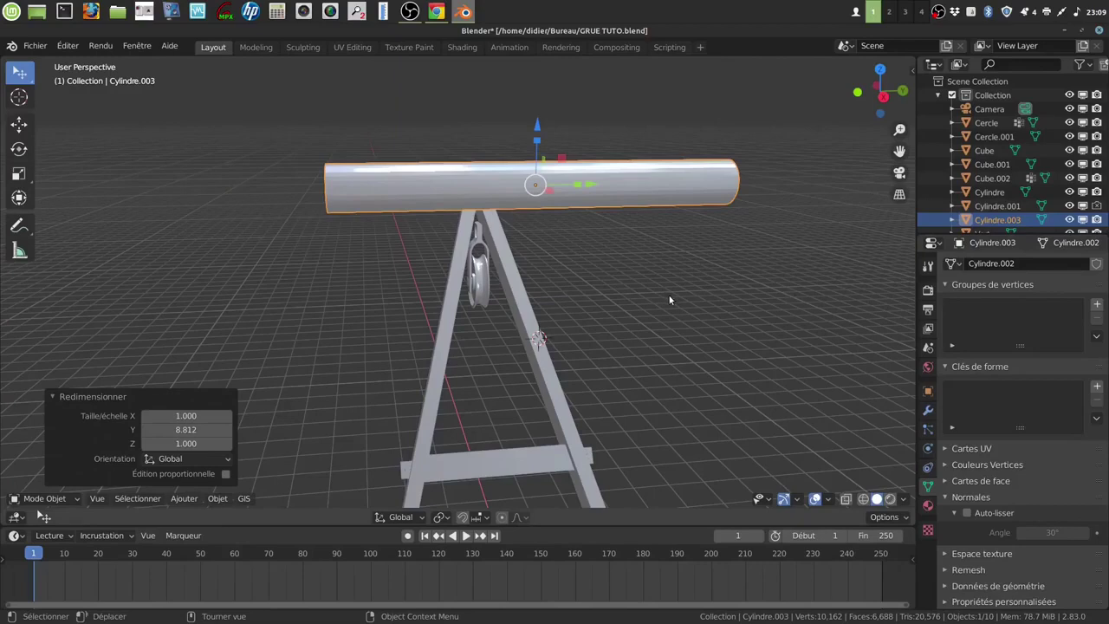
Scale the long cylinder uniformly to about 0.273 and move it onto the jib, about -4.64 m in X and -1.20 m in Z.
key(s)
click(568, 217)
middle_drag(570, 217, 698, 202)
key(KP_1)
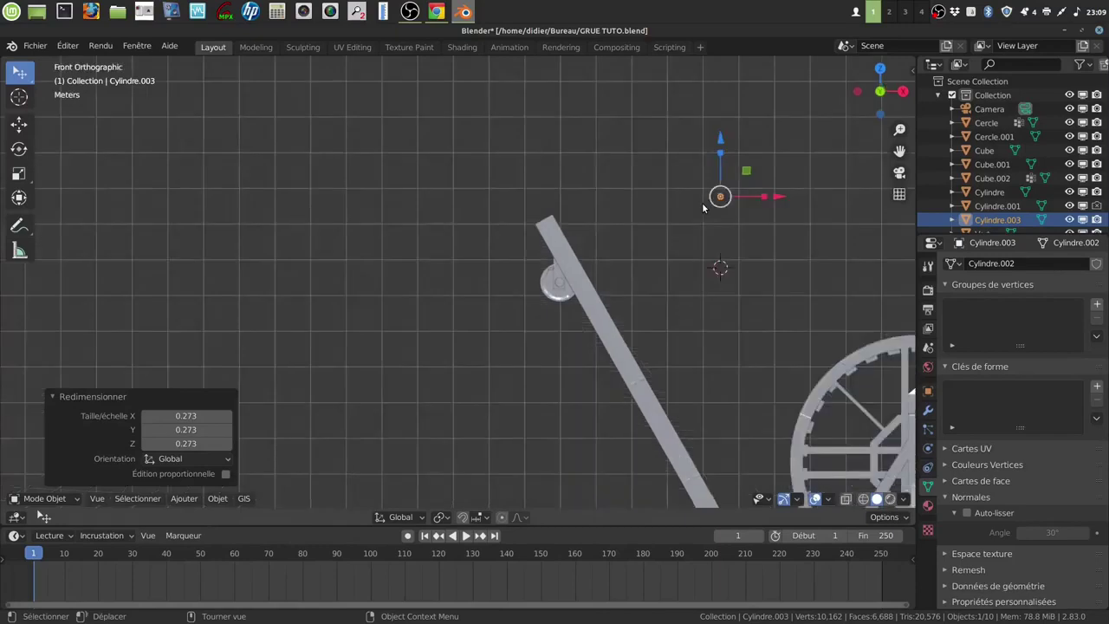
scroll(715, 220, up, 1)
shift+middle_drag(741, 229, 618, 268)
key(g)
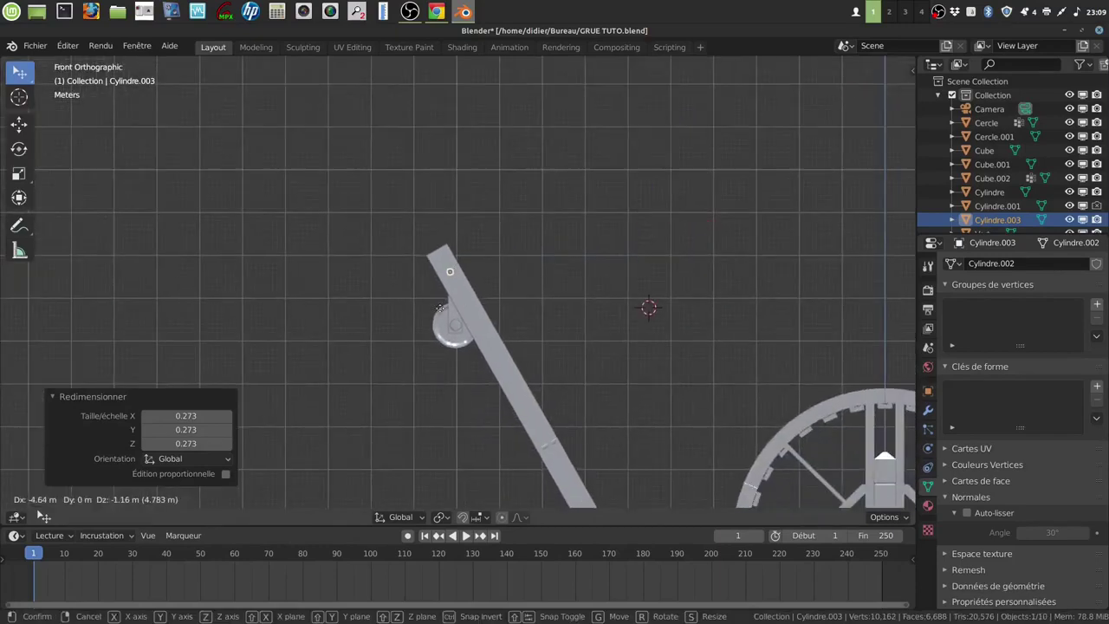
click(450, 276)
In wireframe display, centre the rod in the strap's hole by moving it about 0.125 m in X and -0.167 m in Z.
scroll(602, 372, up, 4)
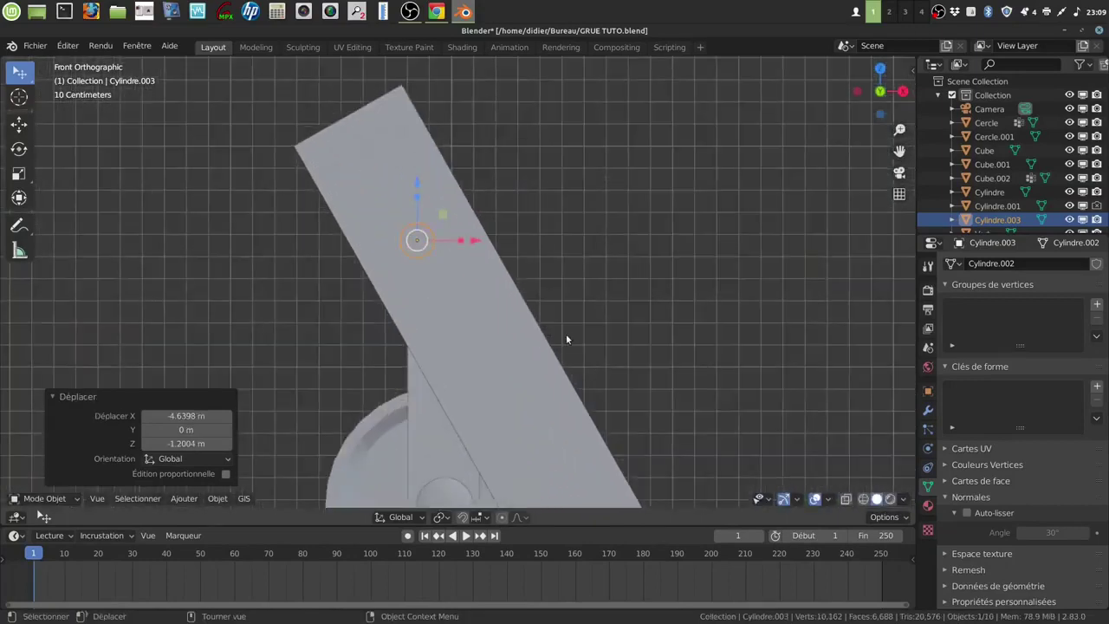
key(shift+z)
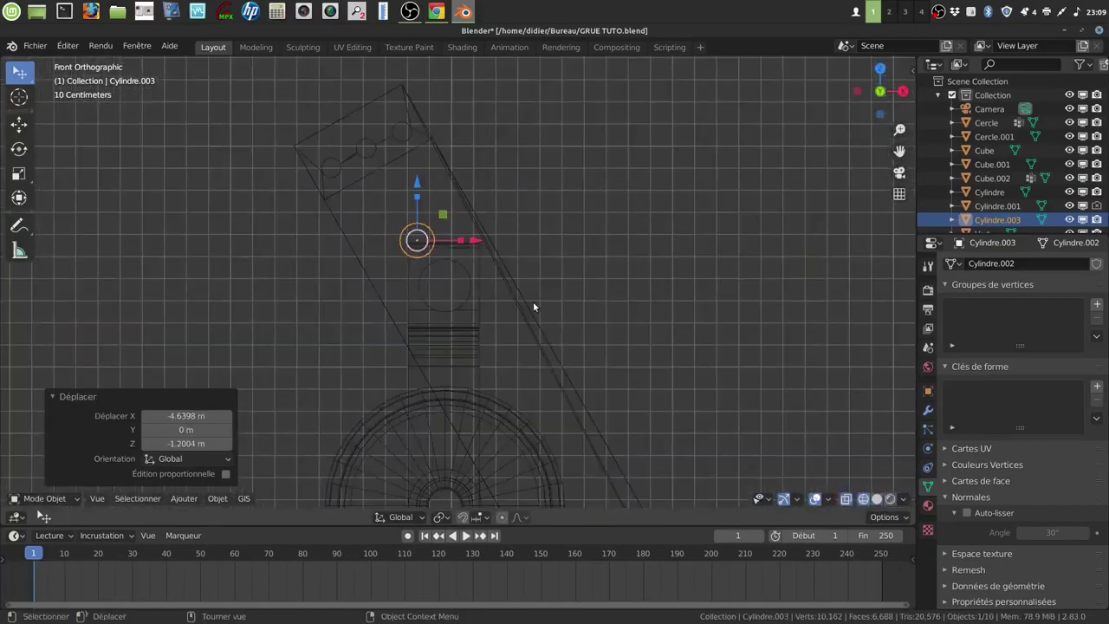
key(g)
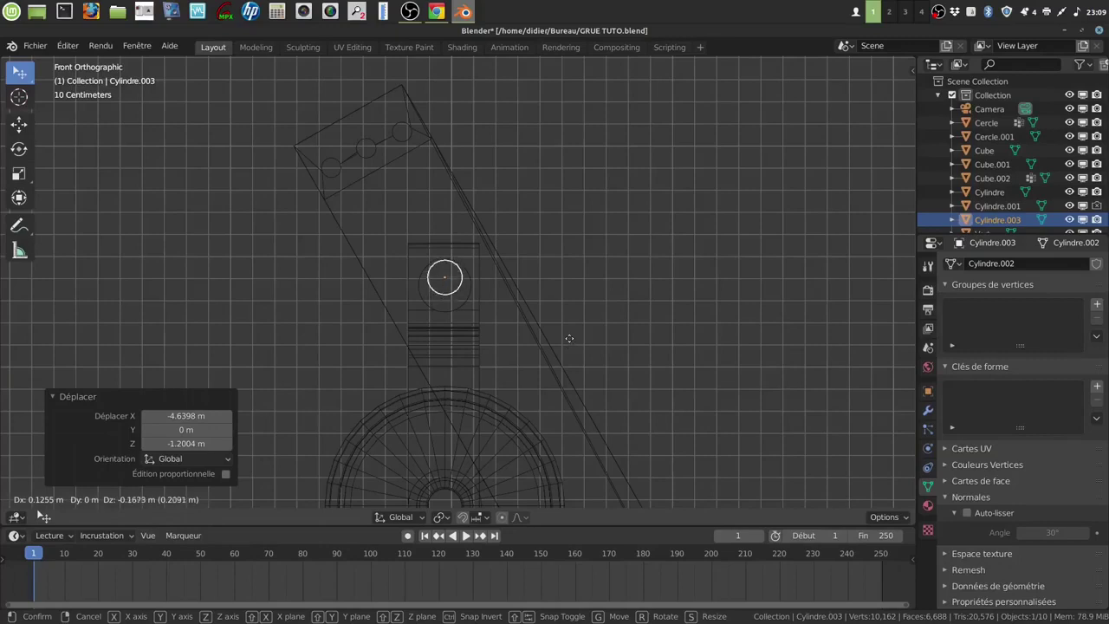
click(569, 339)
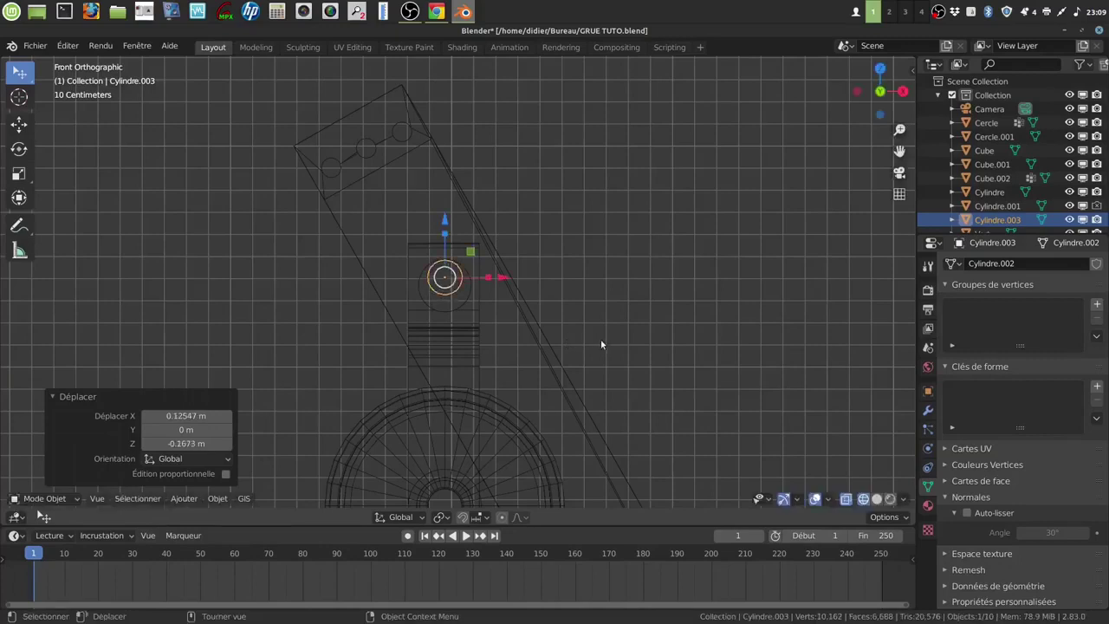
middle_drag(603, 320, 611, 344)
Return to solid display and shift the rod about 0.085 m along Y to centre it across the jib beams.
key(shift+z)
mouse_move(591, 384)
middle_down()
mouse_move(567, 354)
mouse_move(534, 344)
mouse_move(567, 393)
middle_up()
scroll(554, 372, up, 4)
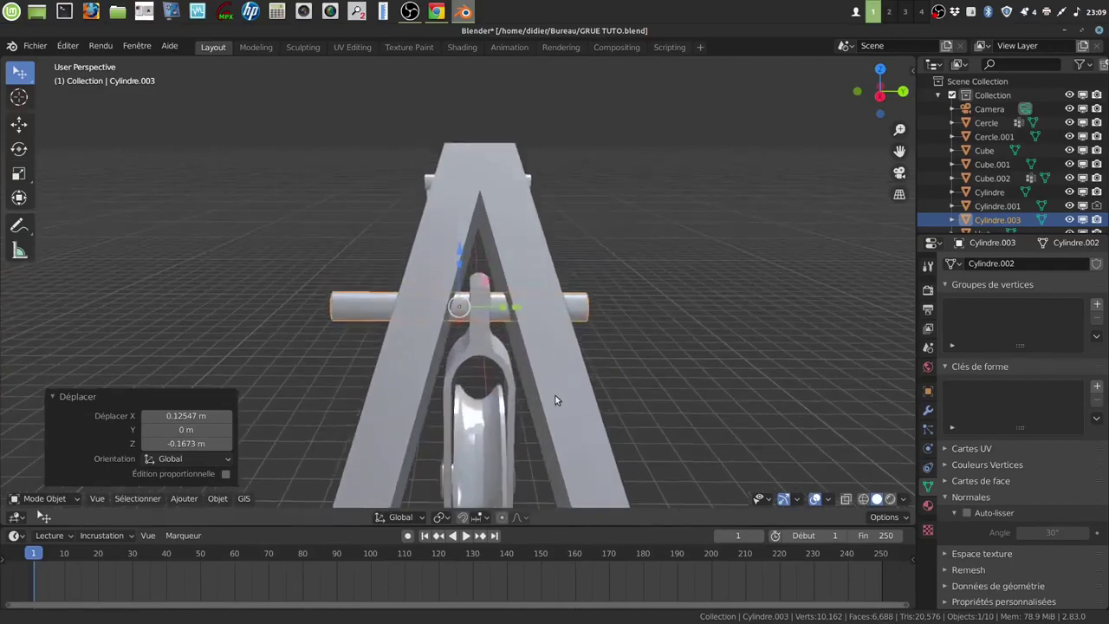
drag(519, 305, 541, 301)
middle_drag(540, 302, 562, 340)
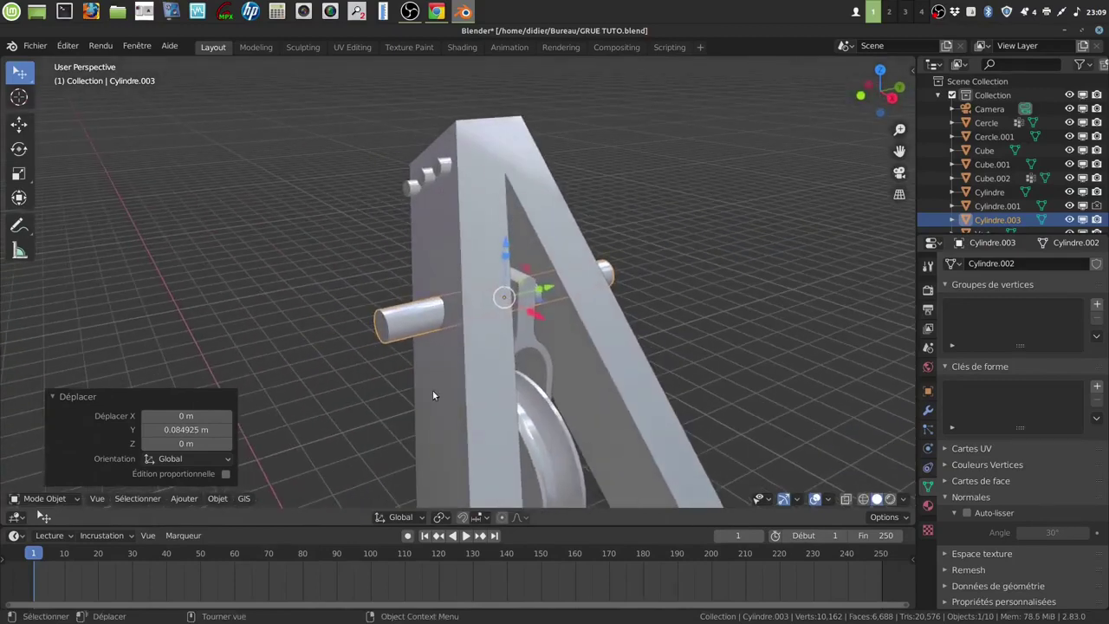
In edit mode, select one end face of the rod and move it about 0.256 m inward along Y.
key(Tab)
mouse_move(421, 376)
middle_down()
mouse_move(438, 364)
mouse_move(407, 365)
middle_up()
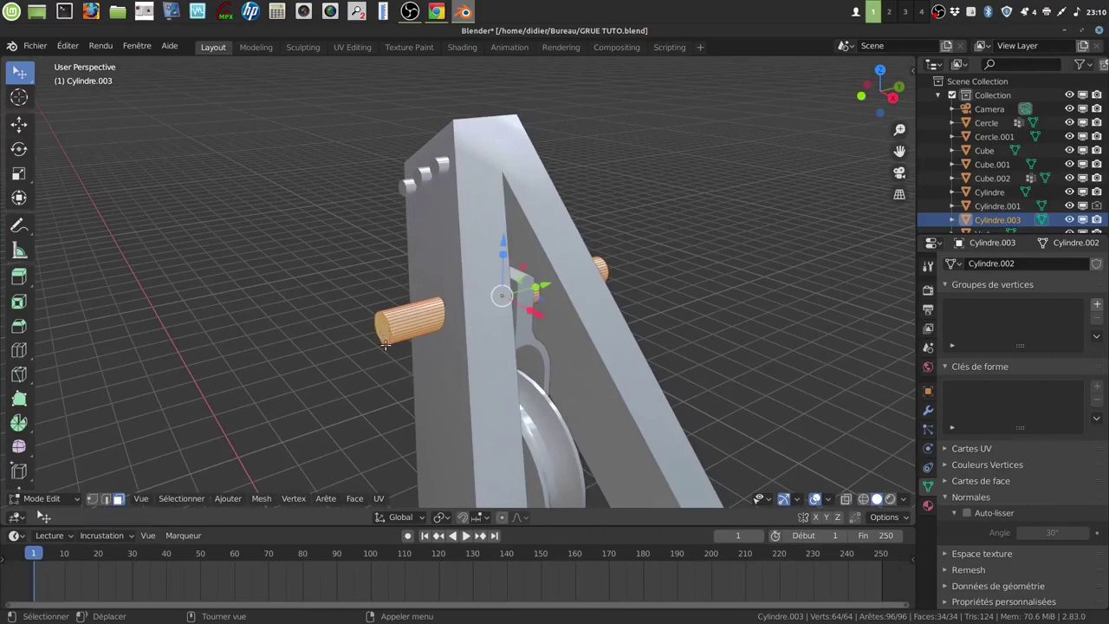
click(385, 345)
click(384, 336)
drag(435, 315, 486, 302)
middle_drag(486, 302, 720, 256)
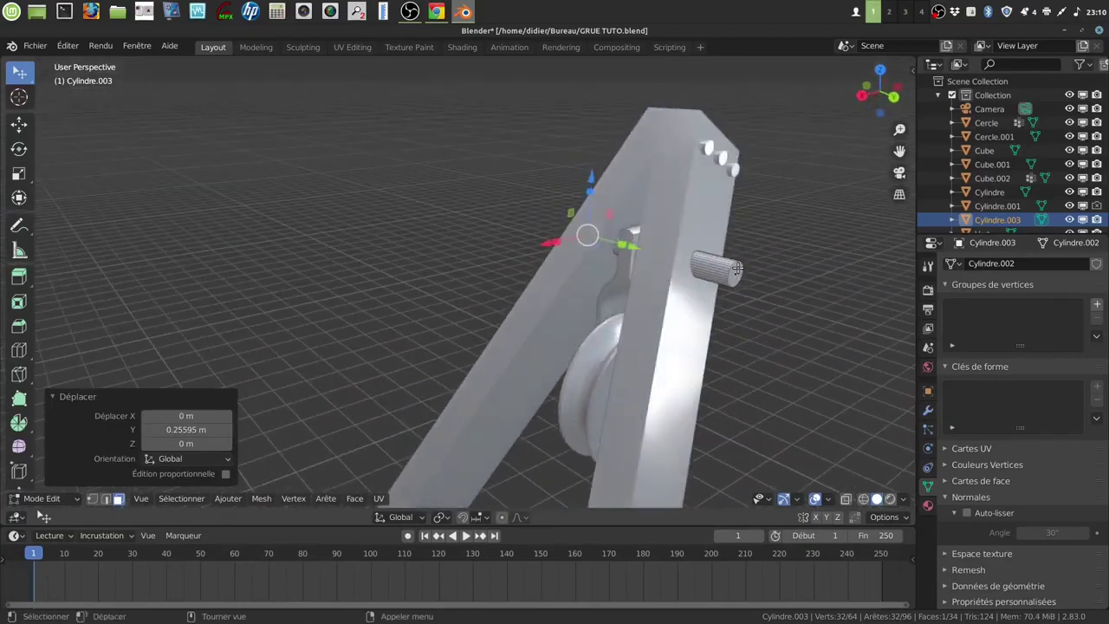
Select the rod's opposite end face and move it inward along Y, closer to the jib beam.
click(737, 268)
drag(795, 291, 760, 287)
middle_drag(759, 288, 567, 343)
middle_drag(593, 380, 565, 344)
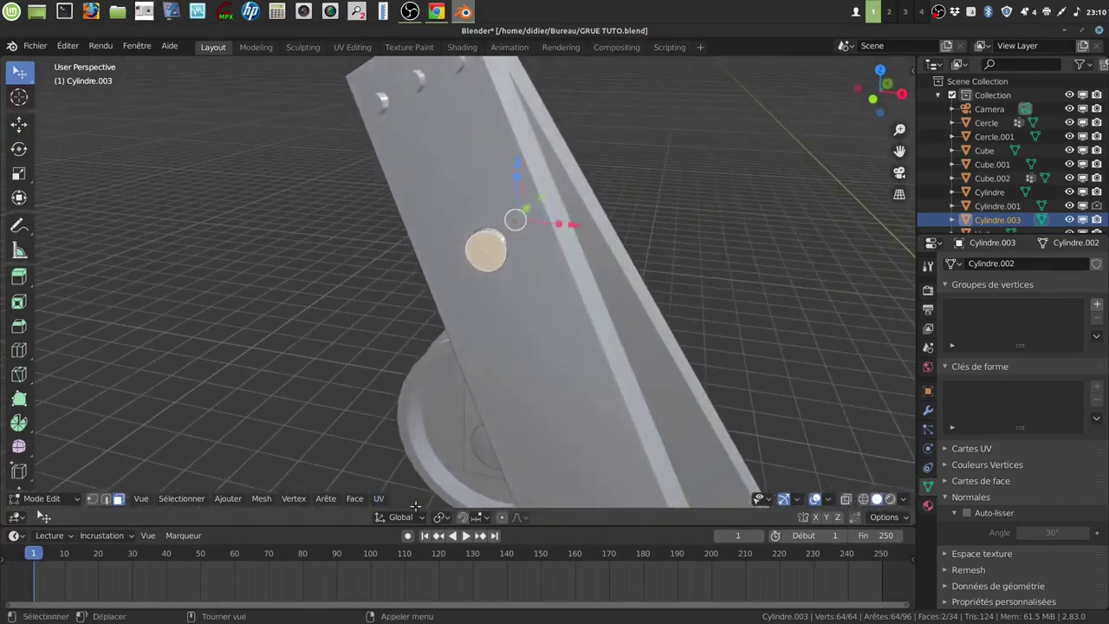
Set the transform pivot to individual origins and extrude both rod end faces outward as rims scaled to about 1.437.
click(441, 517)
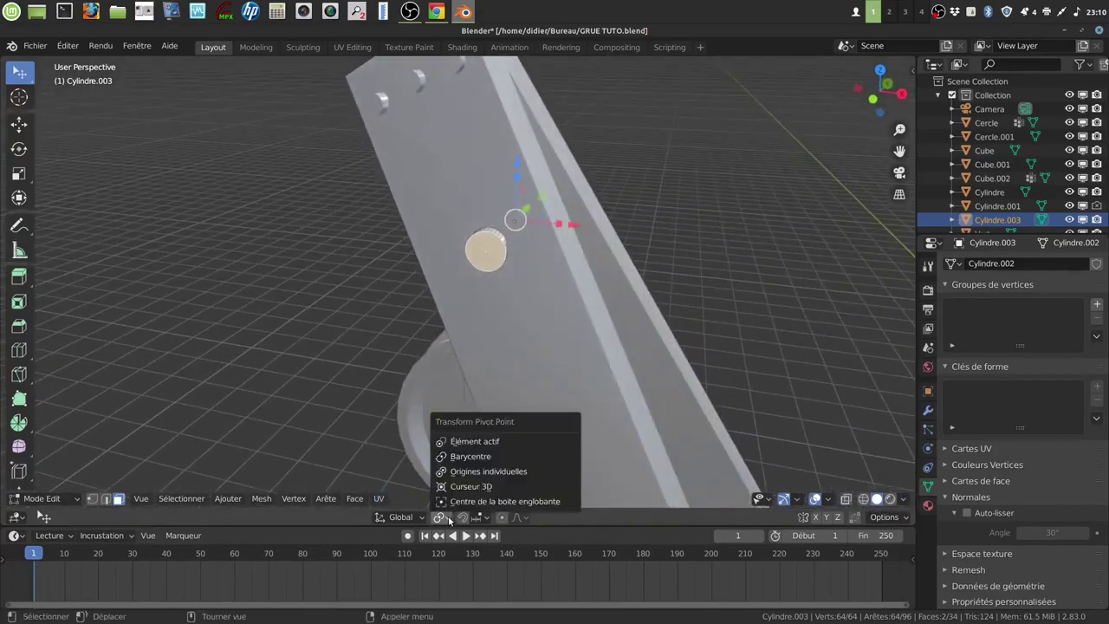
click(469, 471)
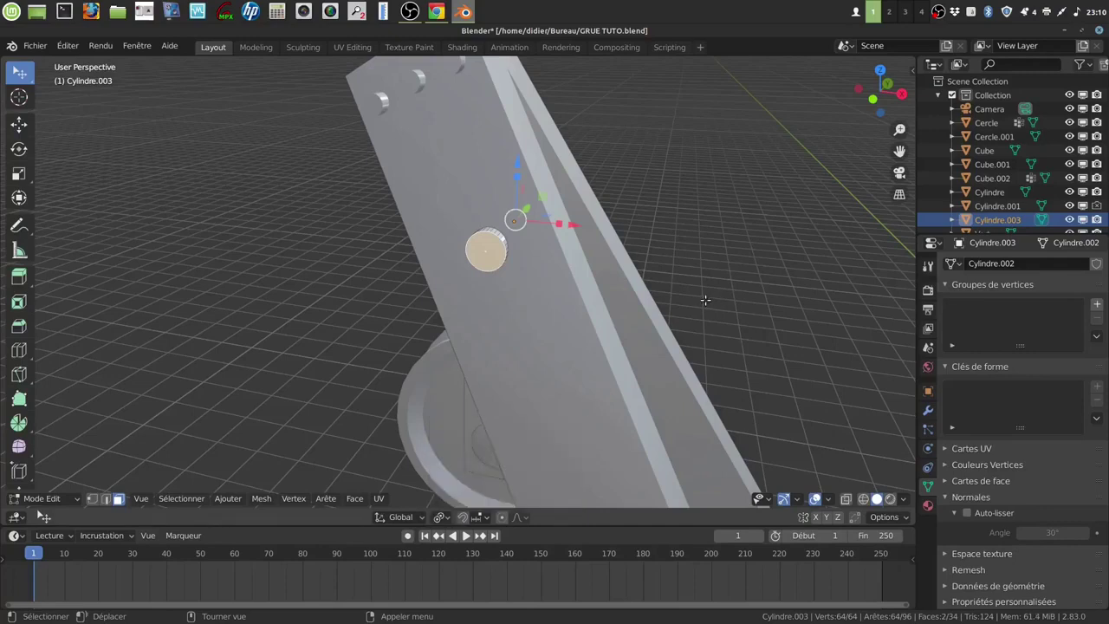
key(e)
key(s)
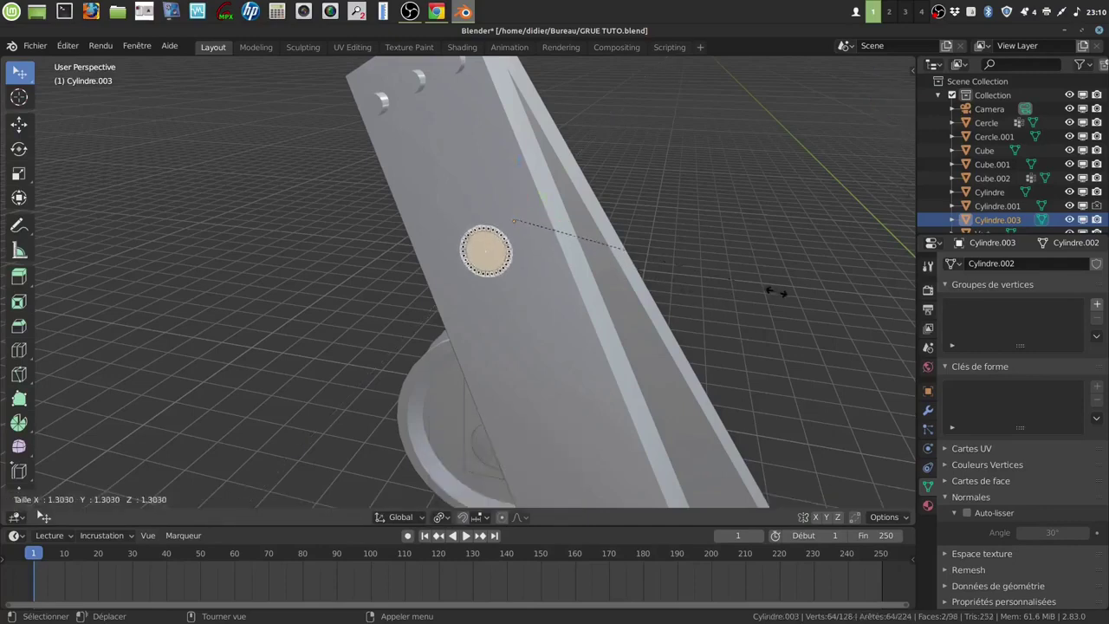
click(789, 294)
middle_drag(771, 307, 630, 355)
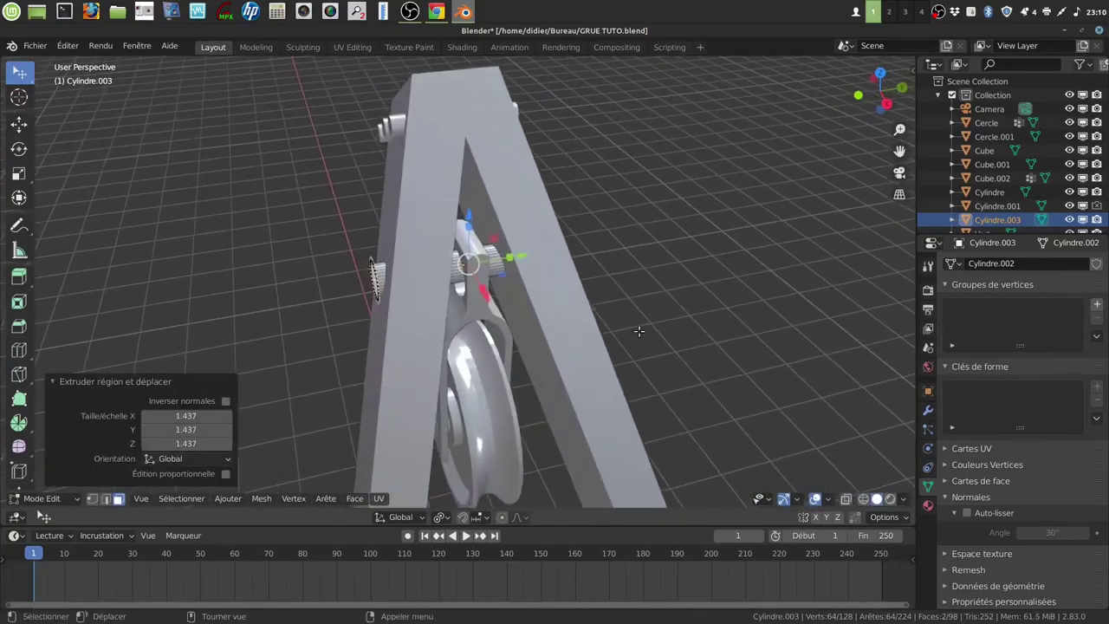
Extrude both rod end caps outward to give them thickness, and extrude them again with the outer faces scaled to about 0.527.
key(e)
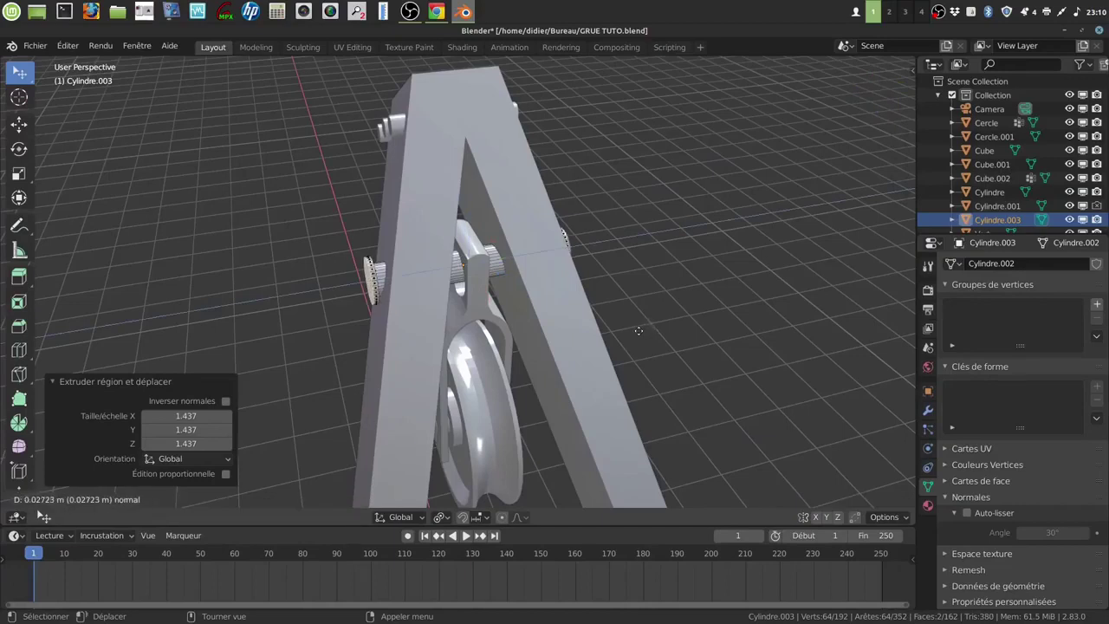
click(635, 331)
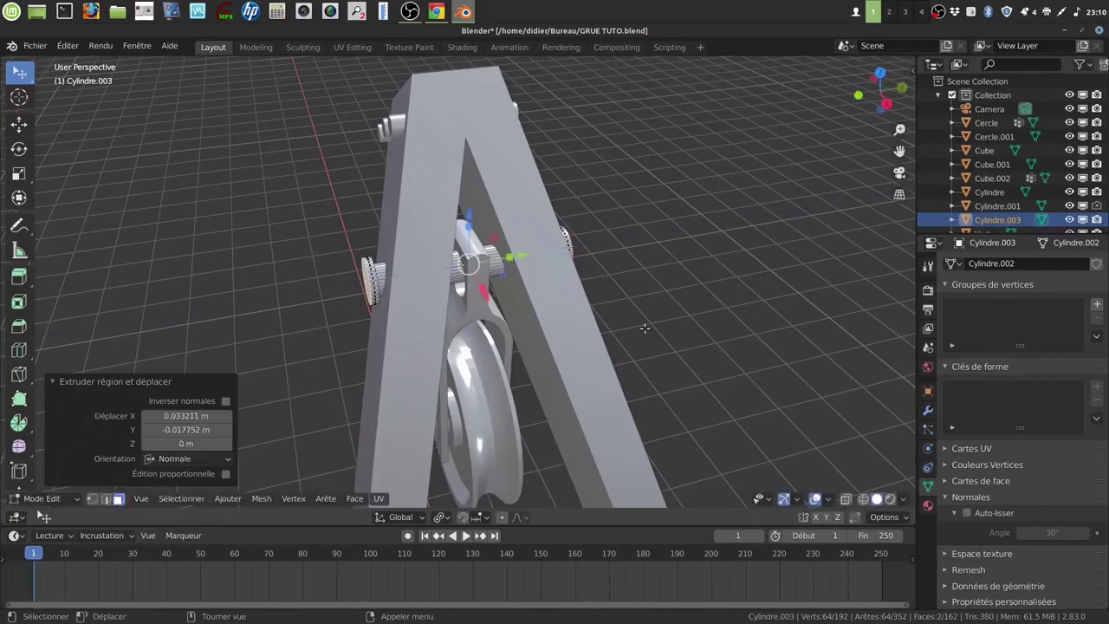
key(e)
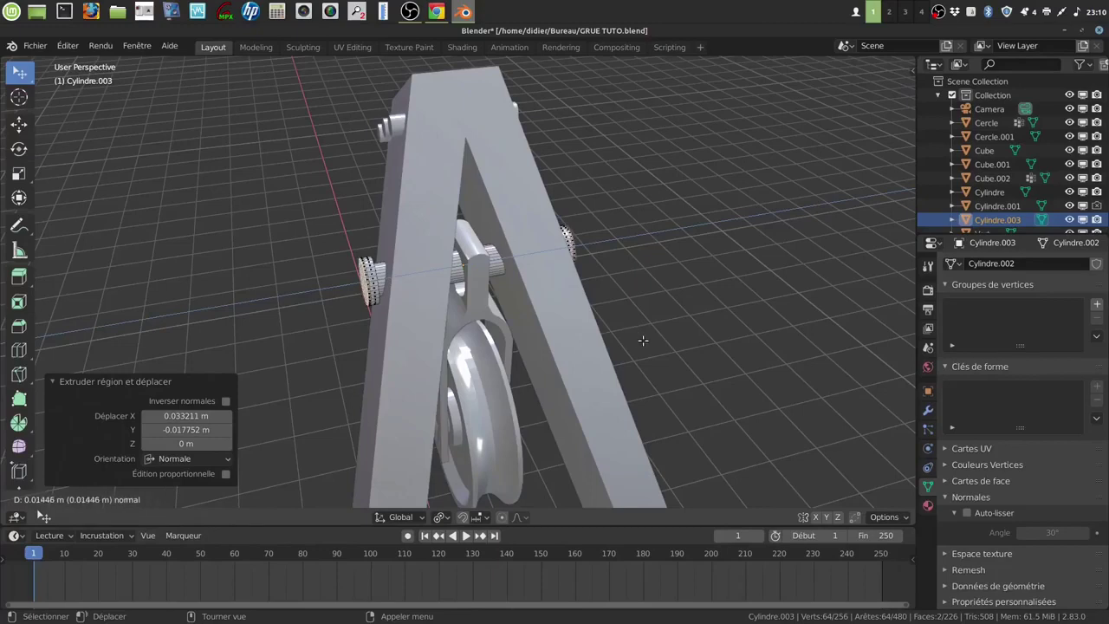
click(643, 341)
key(s)
click(566, 284)
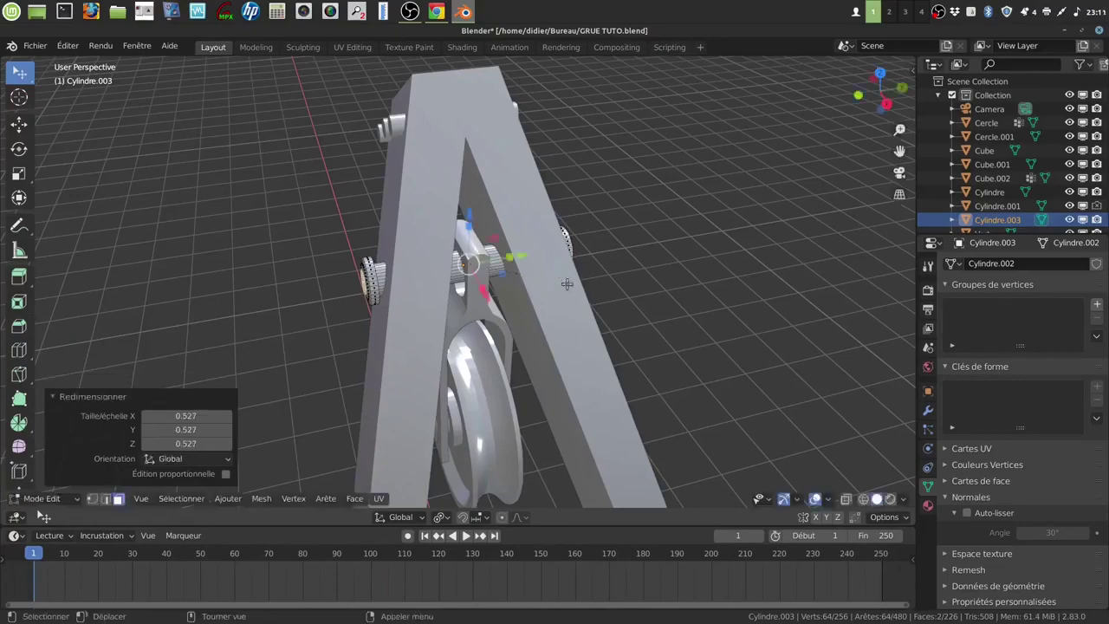
Return to object mode and enable Auto Smooth (Auto-lisser) for the rod's normals.
key(Tab)
middle_drag(531, 313, 622, 261)
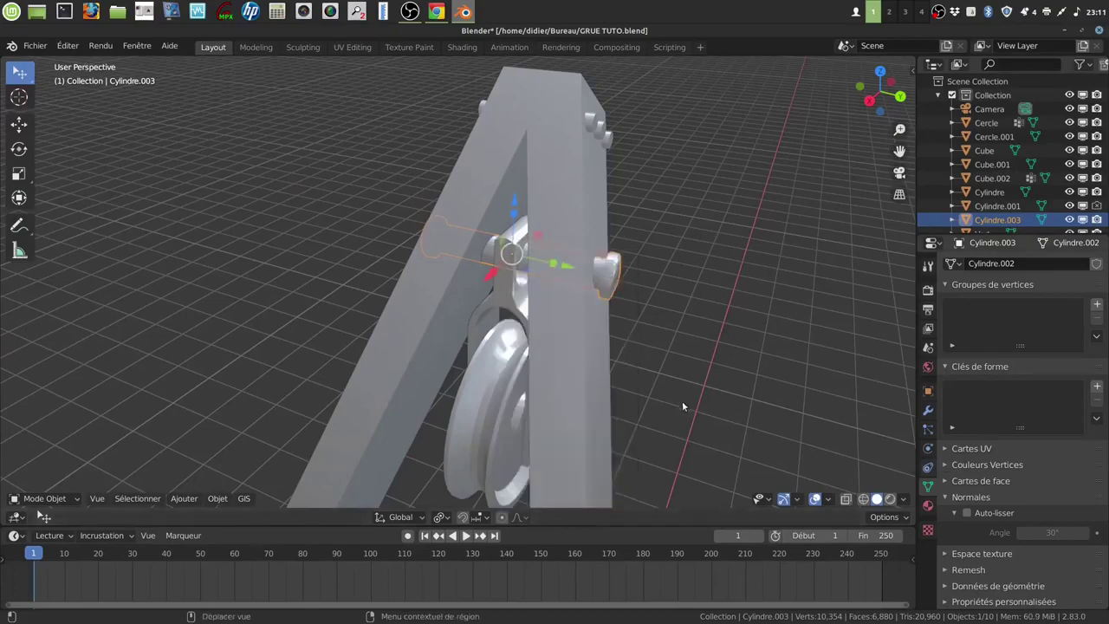
click(977, 512)
Assign the existing material Matériau.001 to the cross rod and to the pulley's strap.
middle_drag(668, 366, 577, 309)
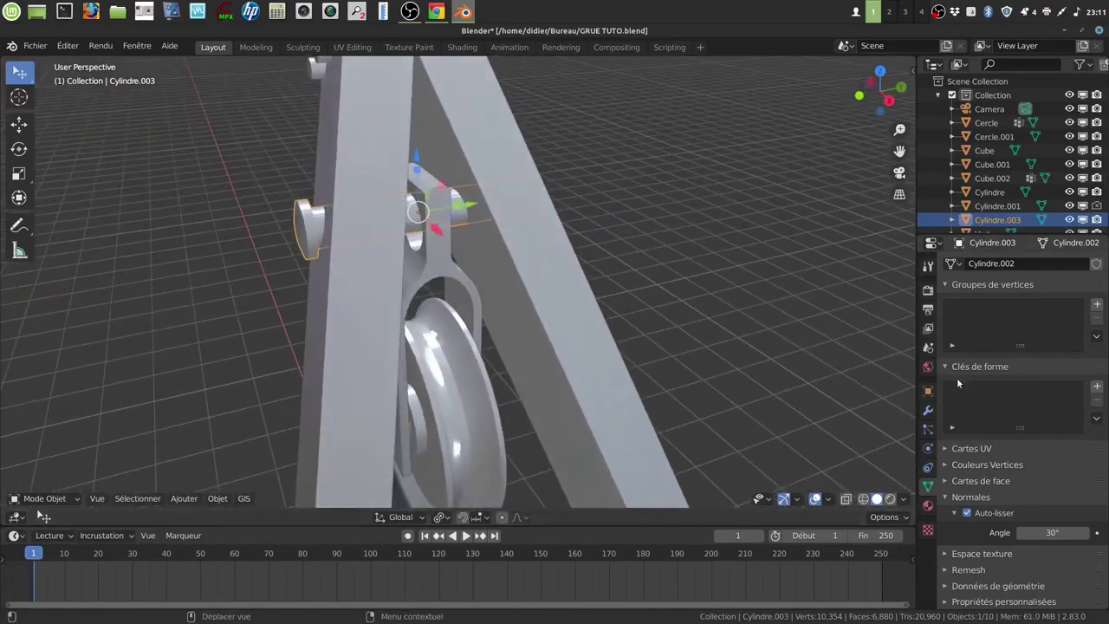
click(928, 506)
click(950, 322)
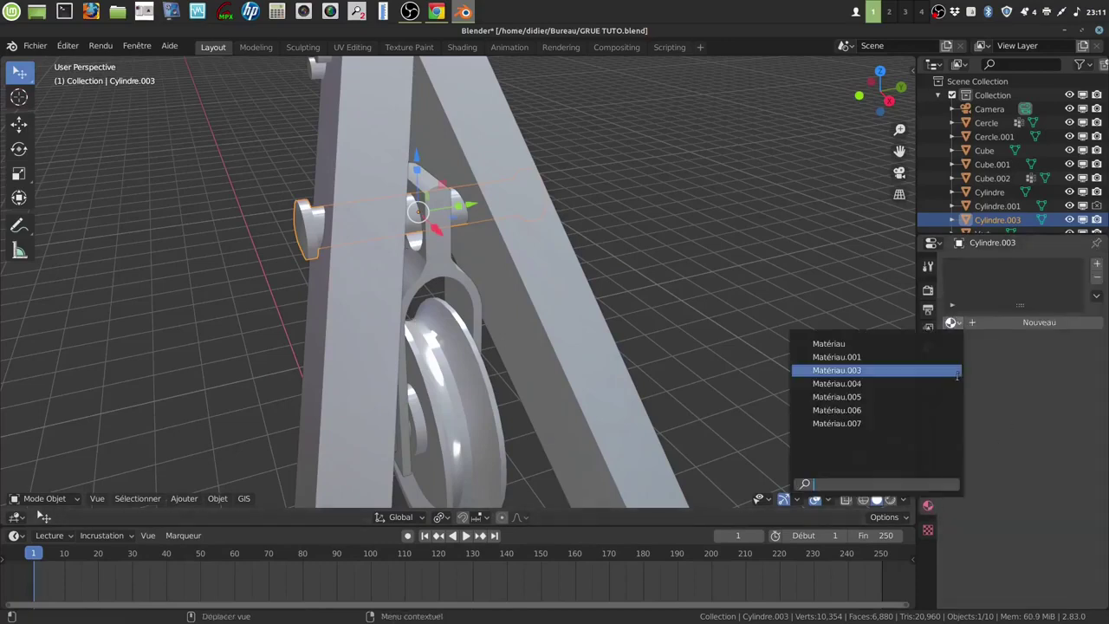
click(899, 356)
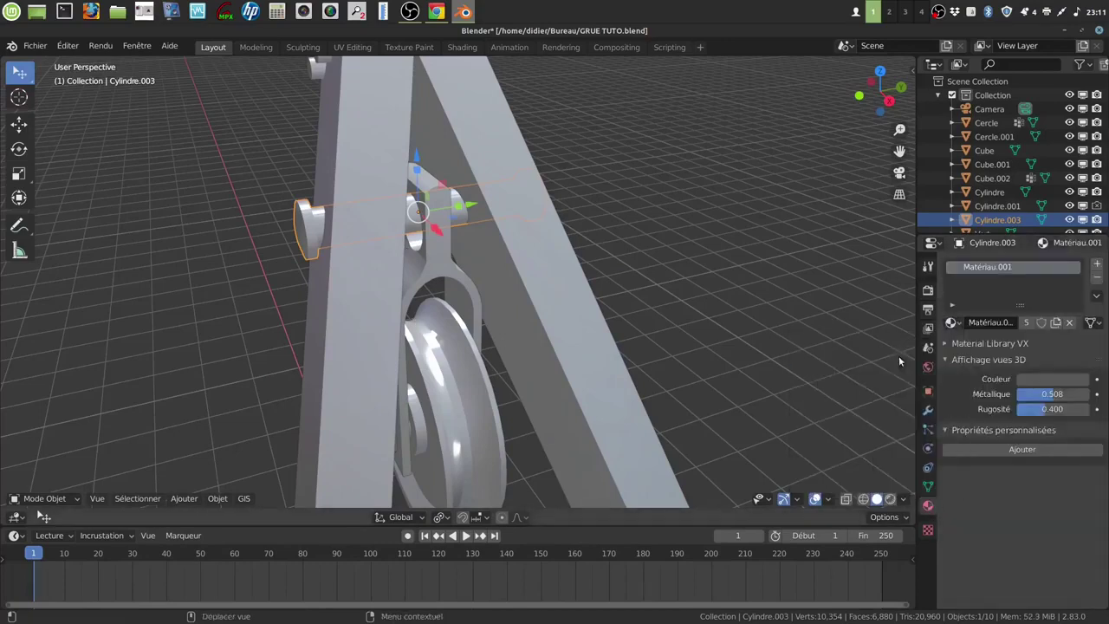
click(442, 269)
click(951, 322)
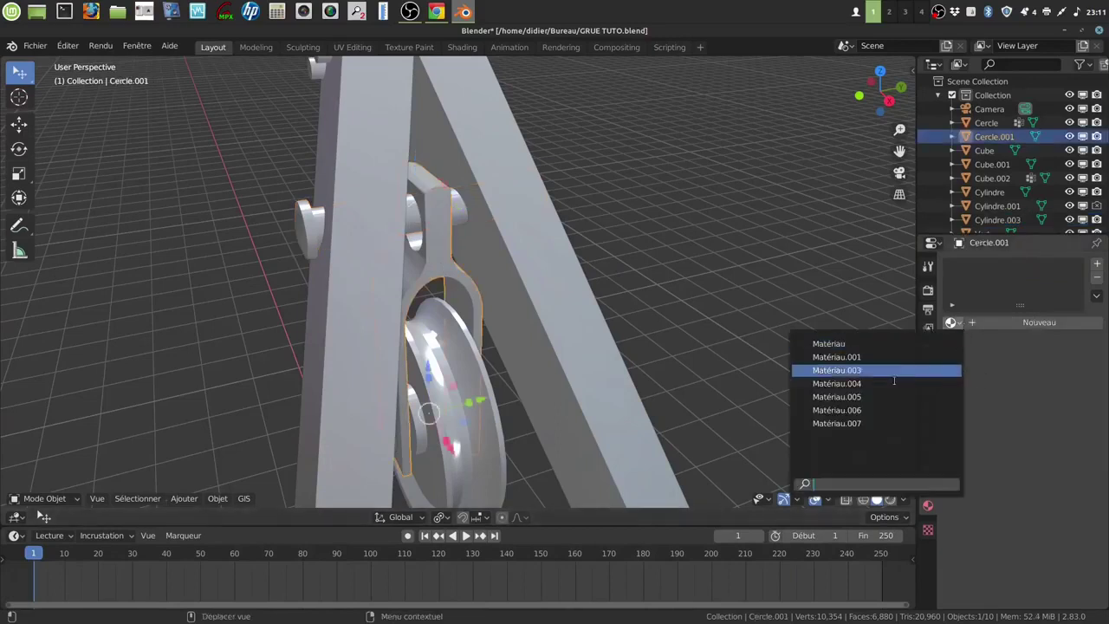
click(874, 355)
Show the crane in rendered display, check the pulley mounting from several angles, and save the file.
middle_drag(604, 351, 789, 418)
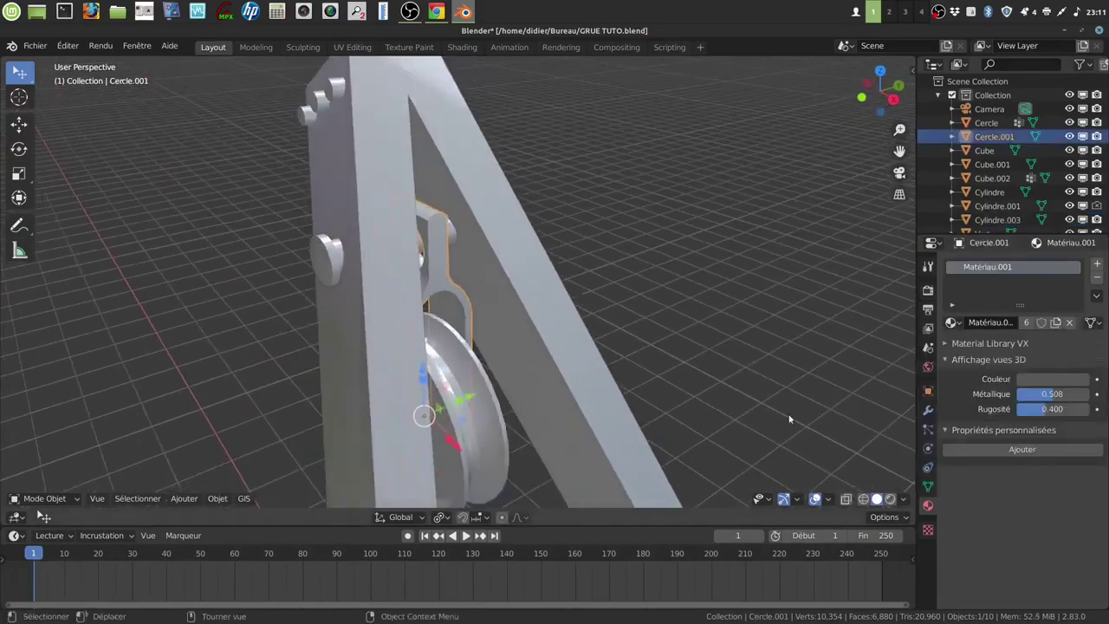
click(890, 498)
middle_drag(626, 311, 585, 298)
click(585, 298)
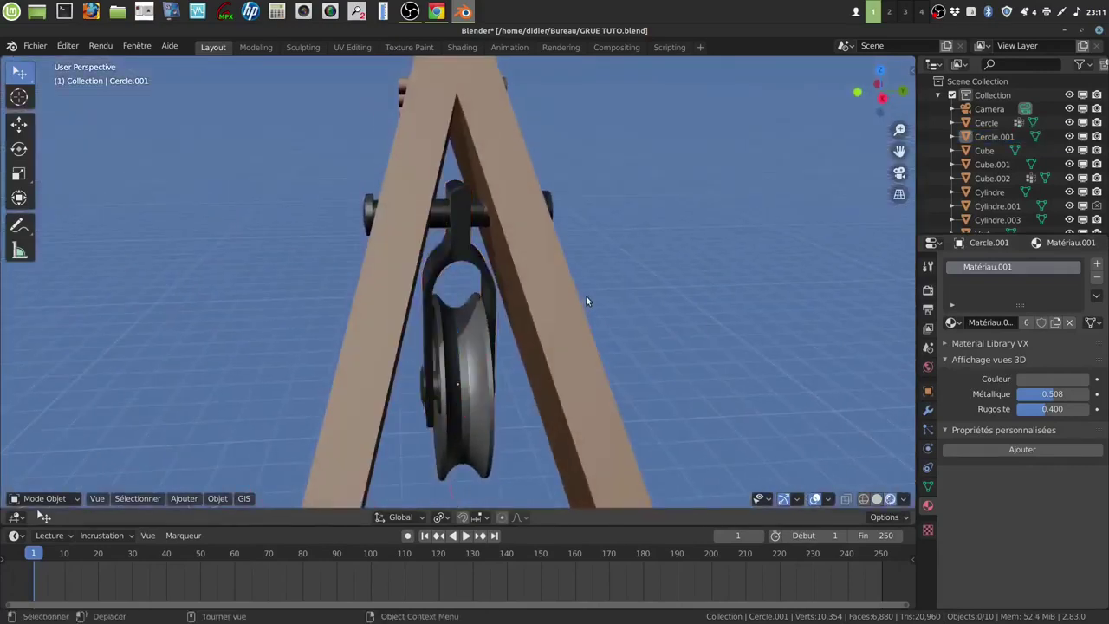
scroll(577, 321, down, 2)
middle_drag(568, 349, 659, 371)
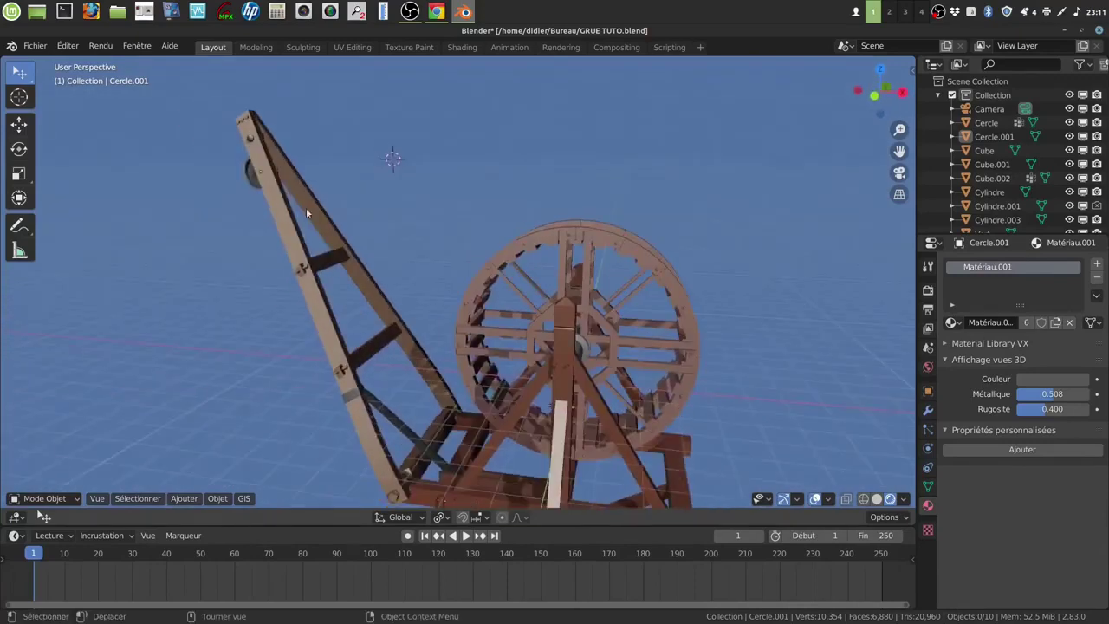
click(27, 47)
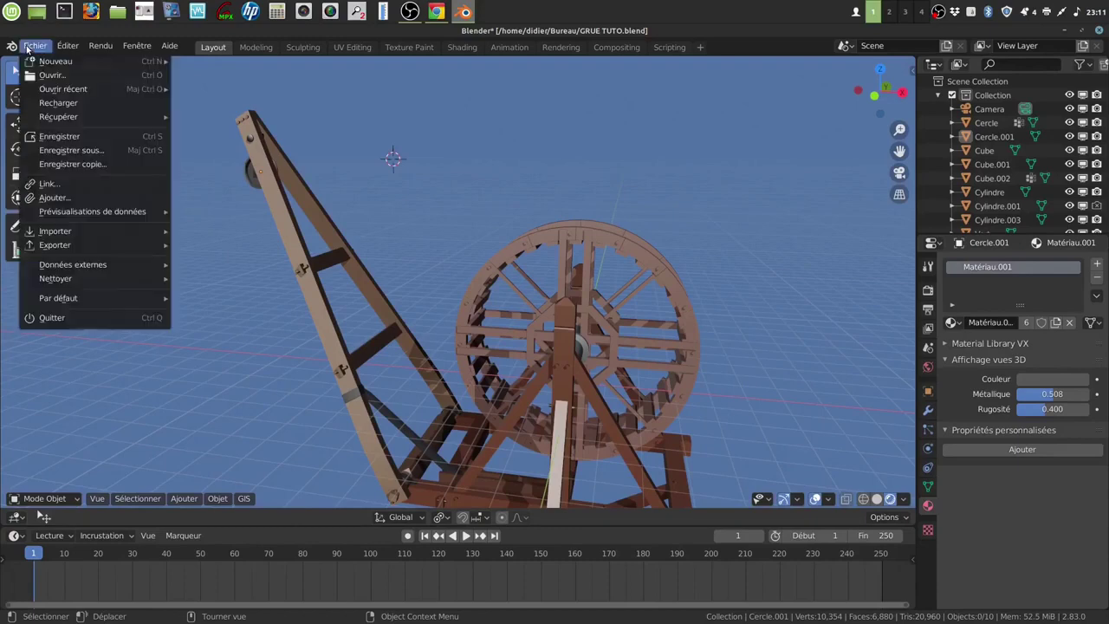
click(63, 137)
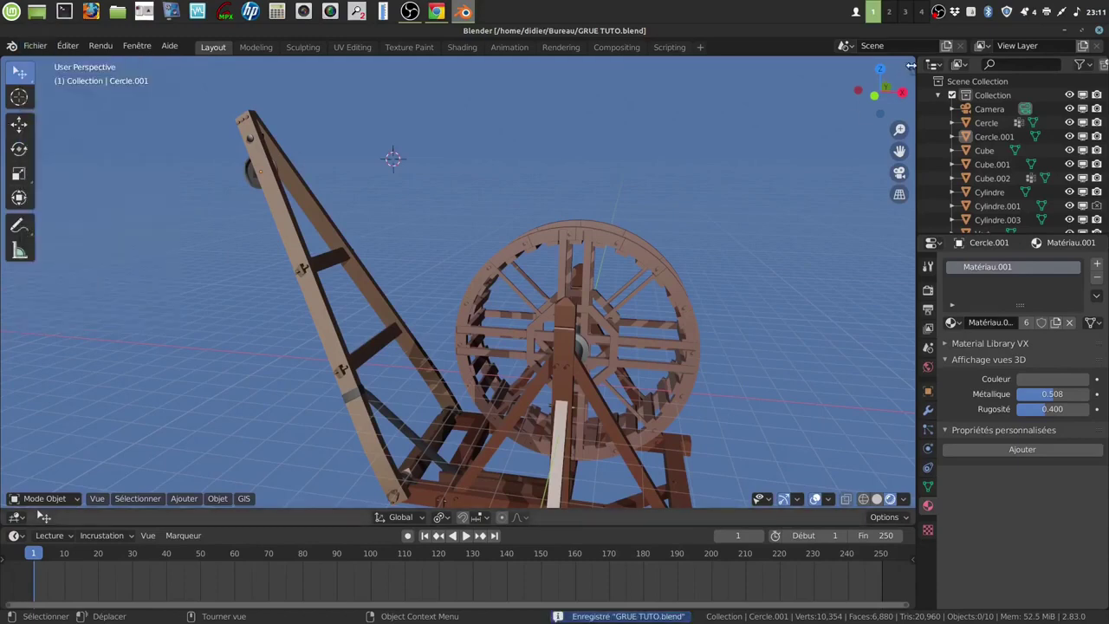
right_click(936, 13)
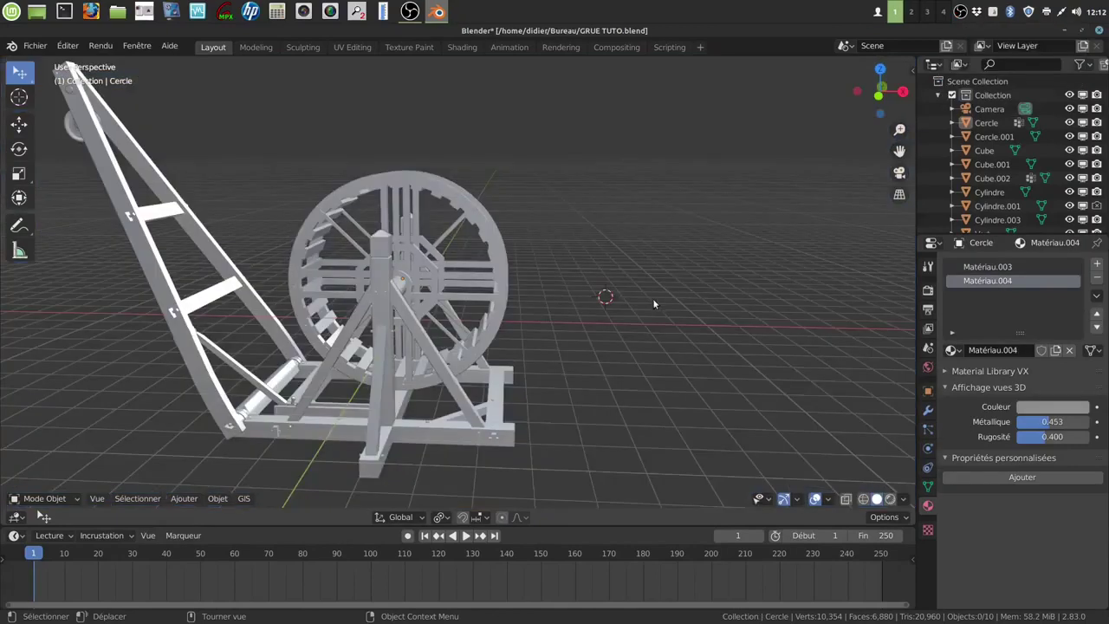
middle_drag(652, 298, 585, 360)
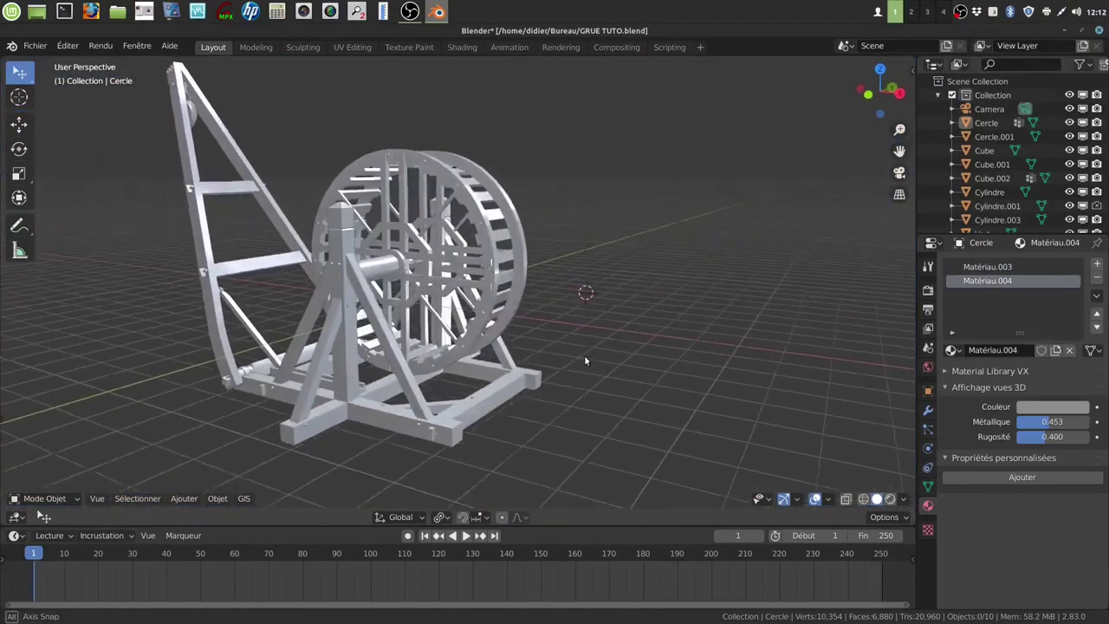
mouse_move(504, 375)
middle_down()
mouse_move(523, 382)
mouse_move(503, 368)
mouse_move(533, 353)
mouse_move(511, 365)
middle_up()
middle_drag(582, 373, 486, 355)
mouse_move(566, 357)
middle_down()
mouse_move(602, 345)
mouse_move(594, 358)
mouse_move(606, 355)
mouse_move(556, 362)
mouse_move(570, 354)
middle_up()
middle_drag(412, 361, 455, 365)
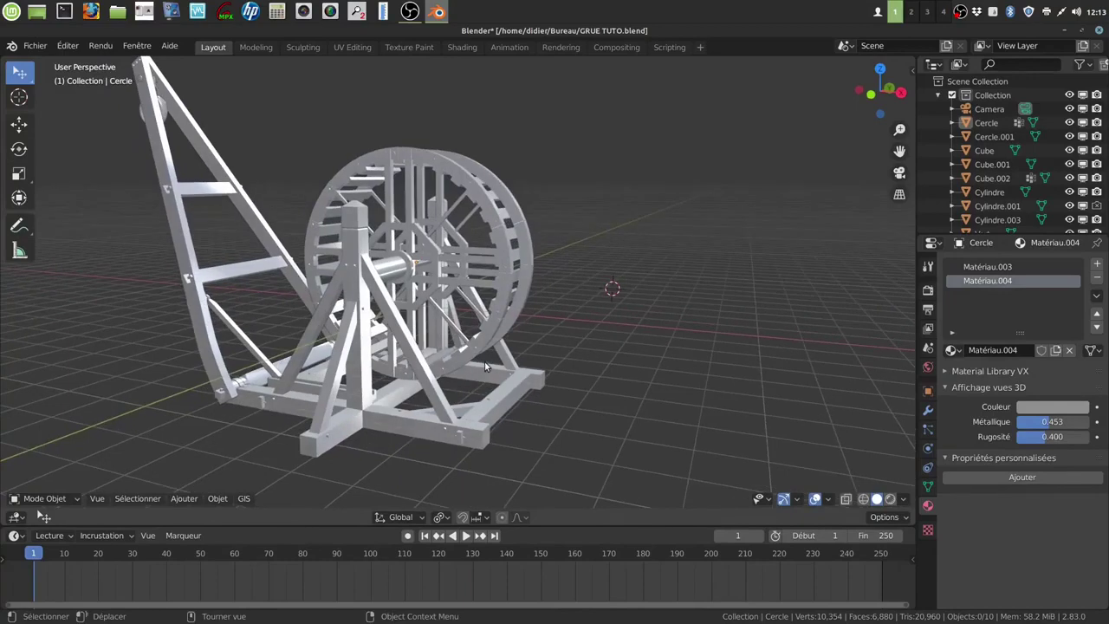
middle_drag(571, 376, 585, 366)
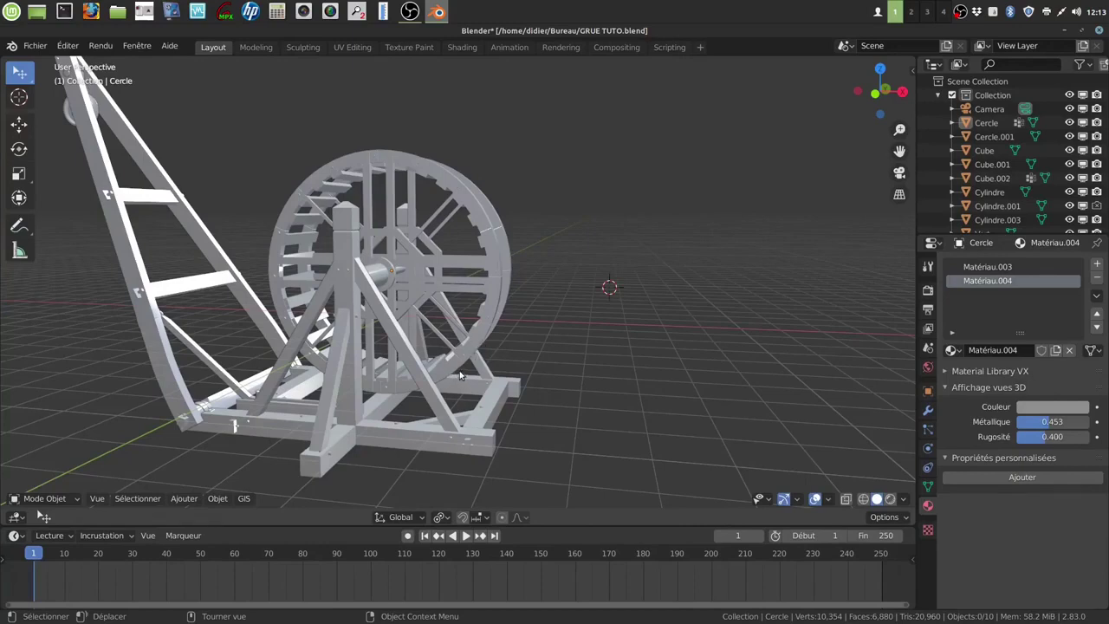
mouse_move(569, 361)
middle_down()
mouse_move(552, 367)
mouse_move(563, 351)
mouse_move(505, 399)
mouse_move(541, 393)
mouse_move(532, 385)
mouse_move(561, 396)
mouse_move(560, 380)
middle_up()
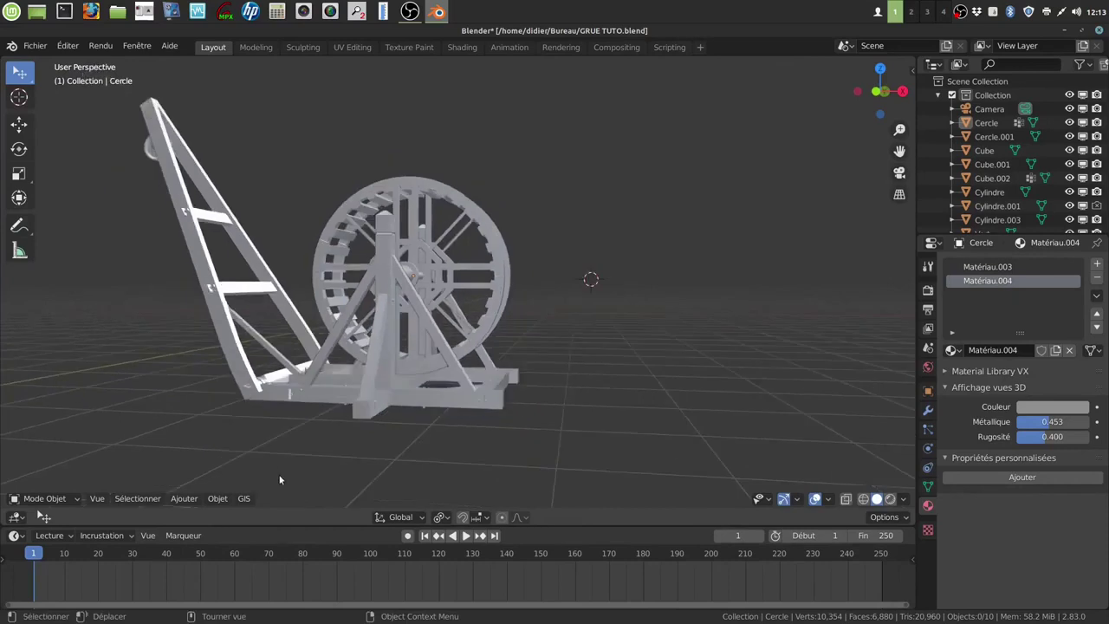
Add a cube mesh at the 3D cursor beside the crane.
click(184, 499)
mouse_move(199, 483)
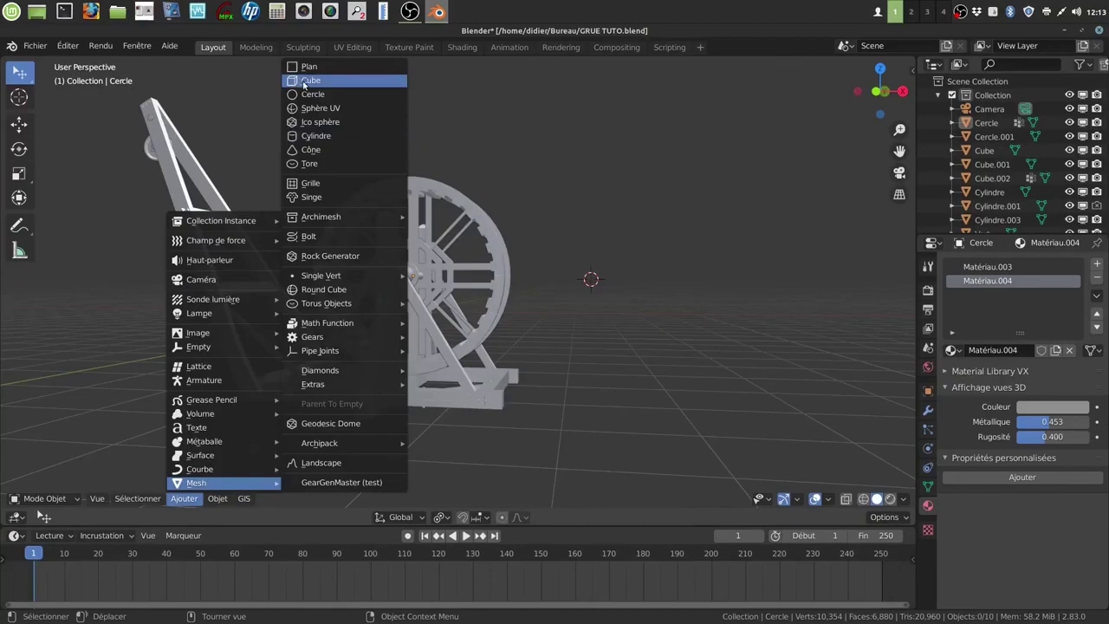
click(308, 81)
Apply AutoMirror to the new cube along the X axis with positive orientation.
middle_drag(657, 279, 659, 285)
scroll(658, 286, down, 1)
scroll(659, 286, down, 1)
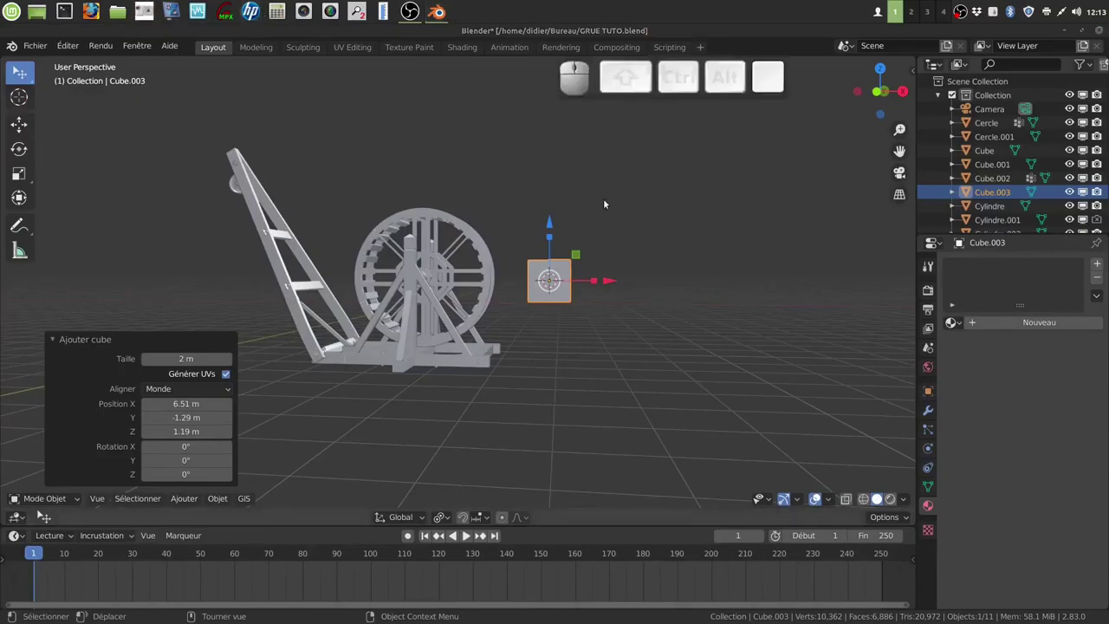
key(n)
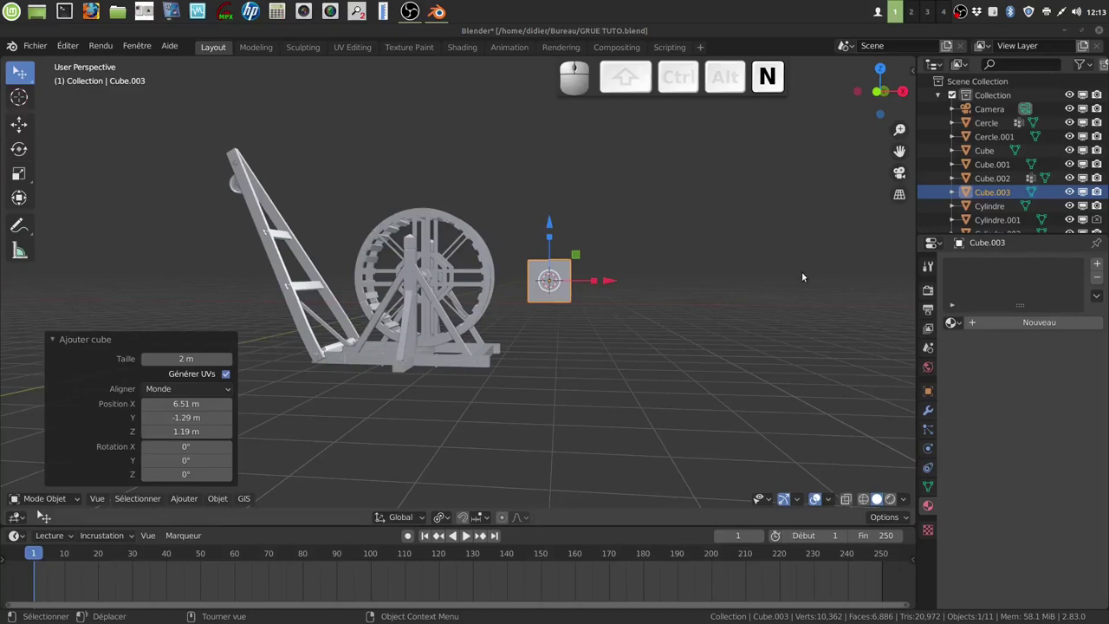
click(762, 256)
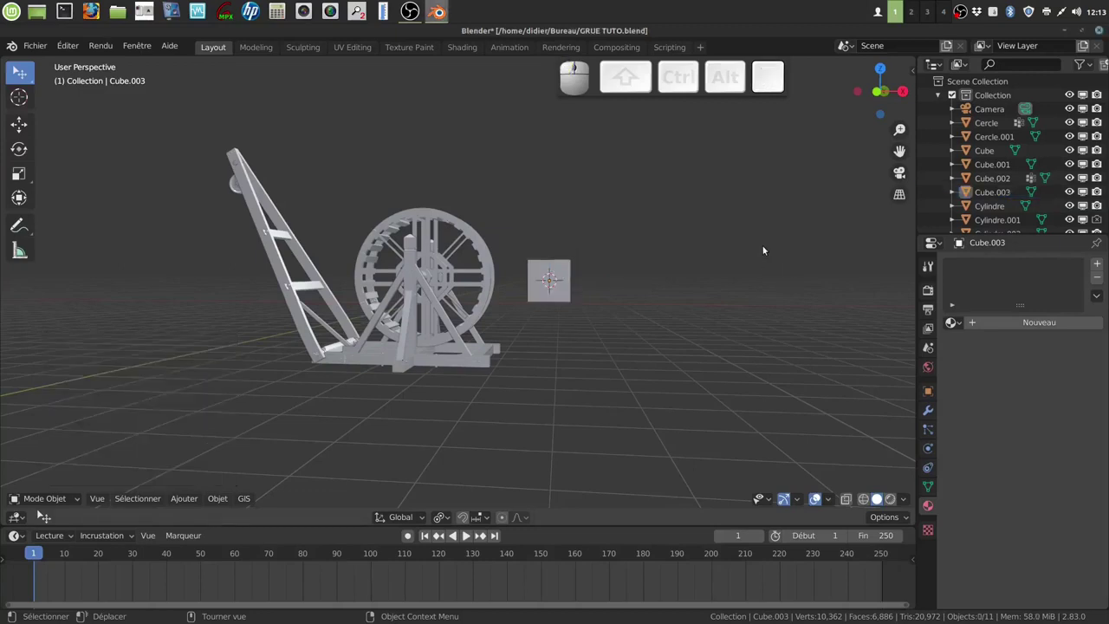
key(n)
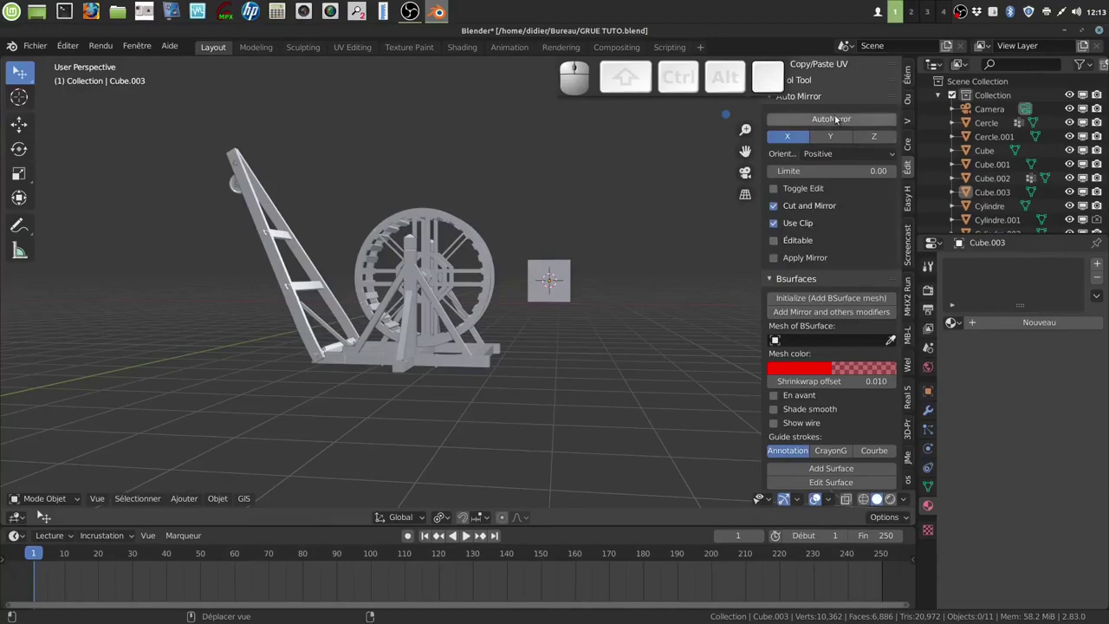
click(550, 294)
click(840, 120)
middle_drag(628, 353, 651, 355)
key(n)
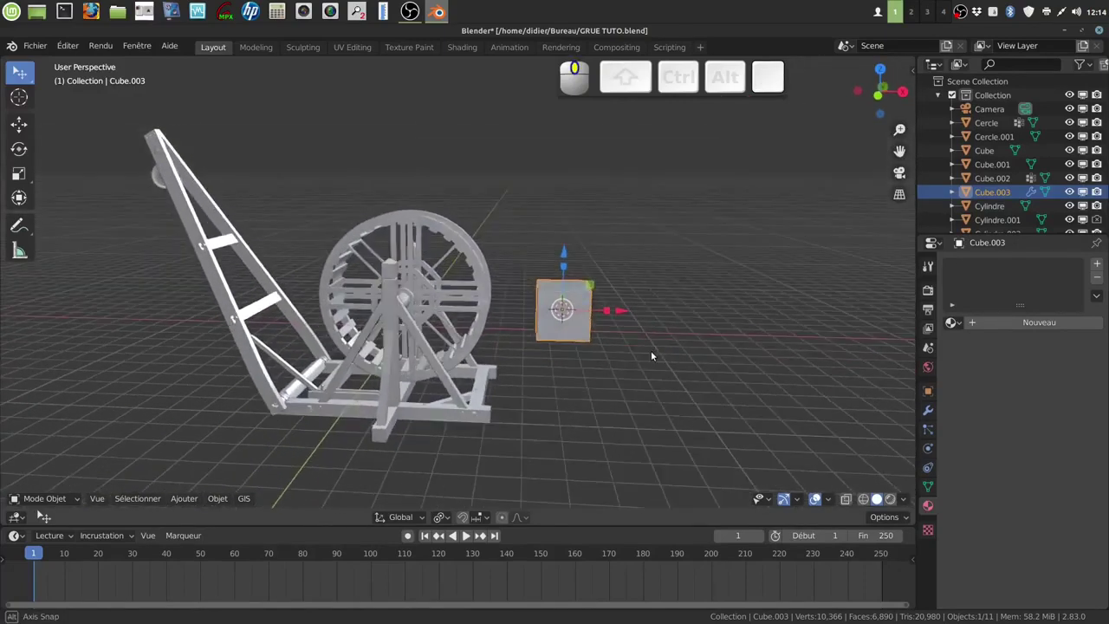
Show the cube's modifier settings and, in edit mode, cut one vertical loop in its half, slid toward the mirror plane at factor 0.882.
click(928, 412)
mouse_move(717, 401)
middle_down()
mouse_move(700, 409)
mouse_move(718, 419)
mouse_move(707, 408)
middle_up()
key(Tab)
scroll(718, 412, up, 3)
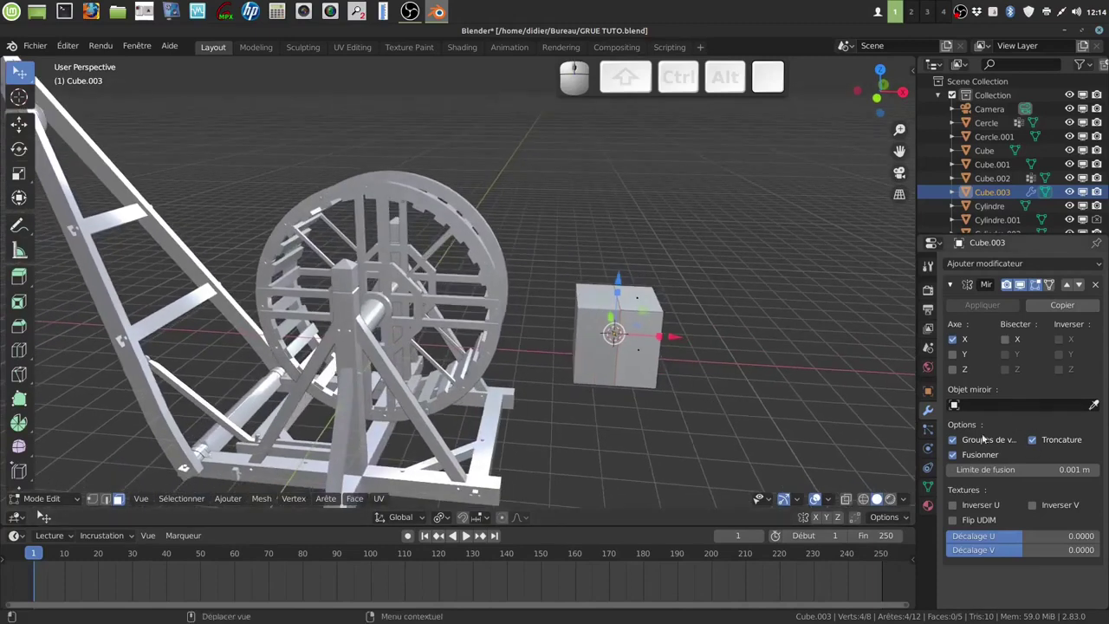
mouse_move(640, 312)
middle_down()
mouse_move(663, 325)
mouse_move(634, 301)
middle_up()
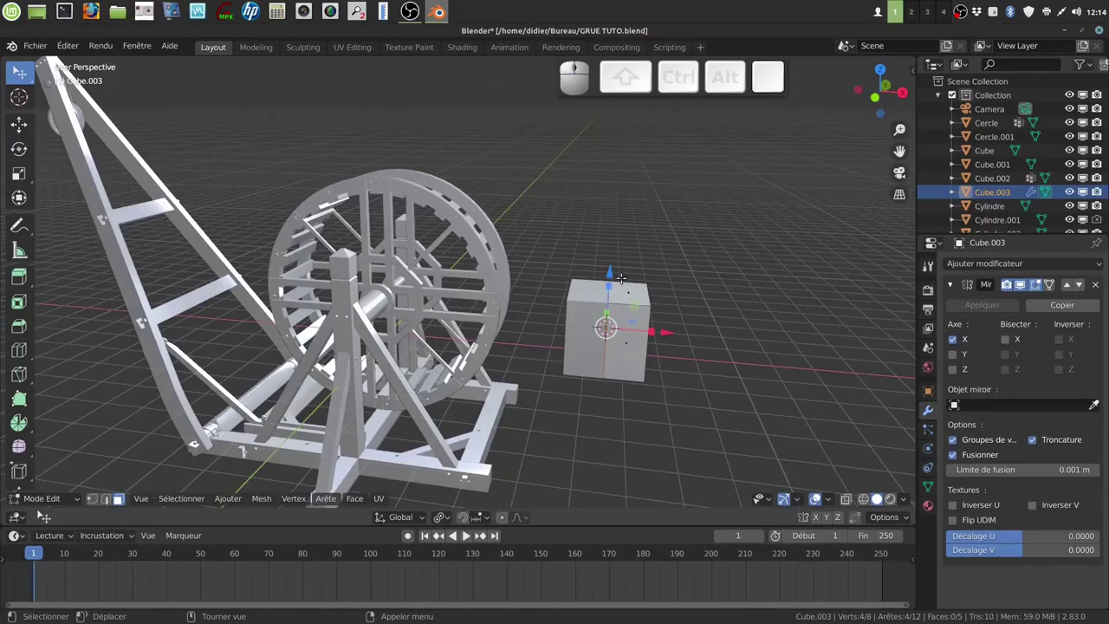
middle_drag(643, 366, 579, 374)
key(alt+a)
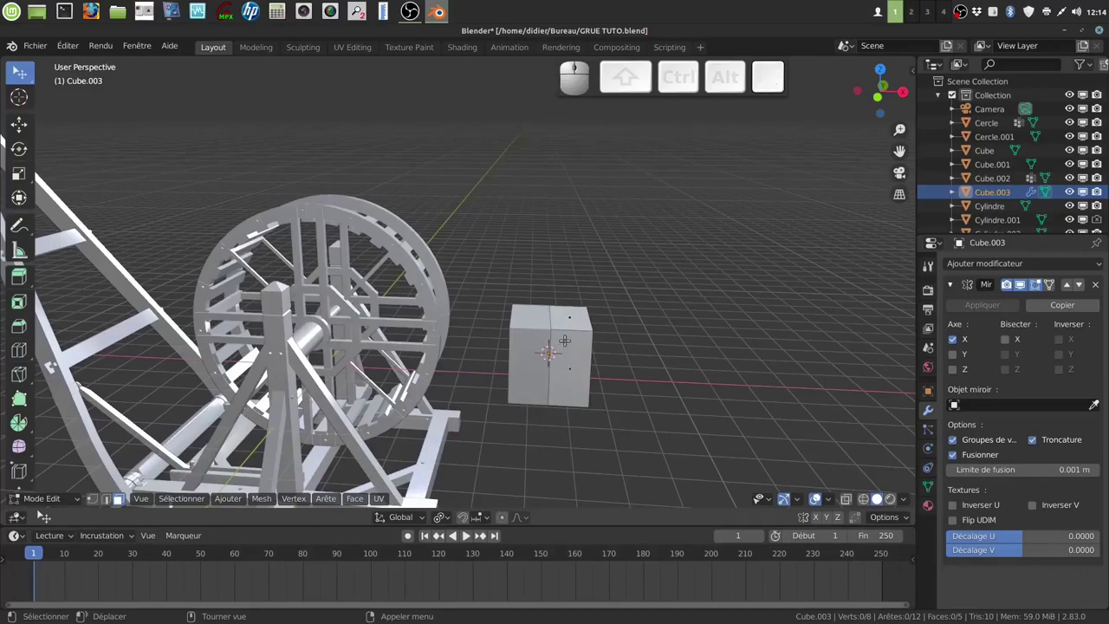
key(ctrl)
key(ctrl+r)
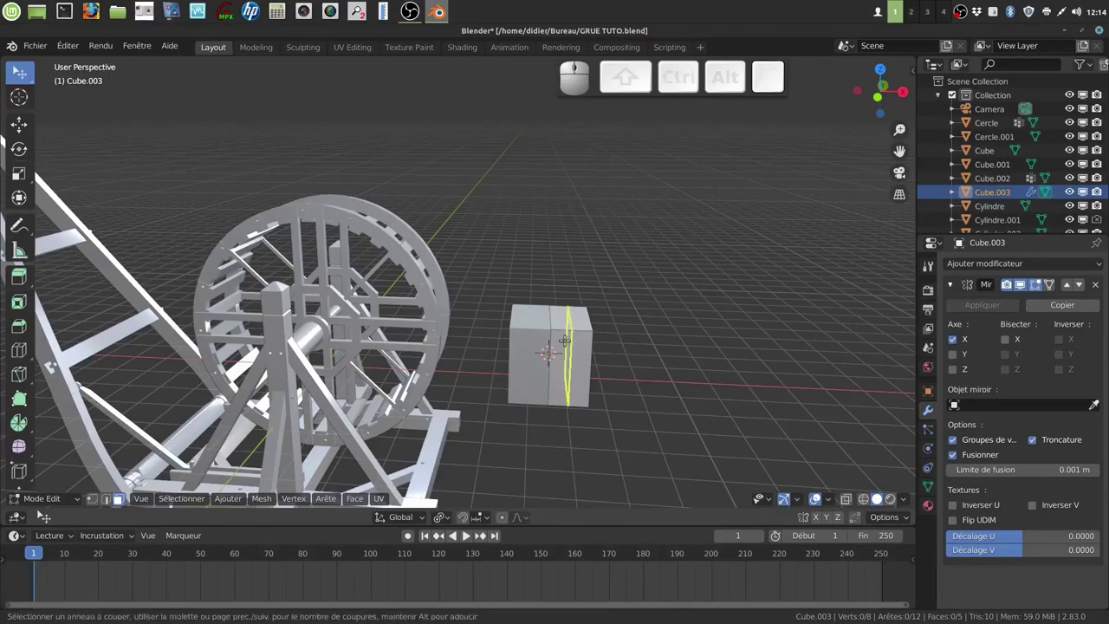
click(564, 341)
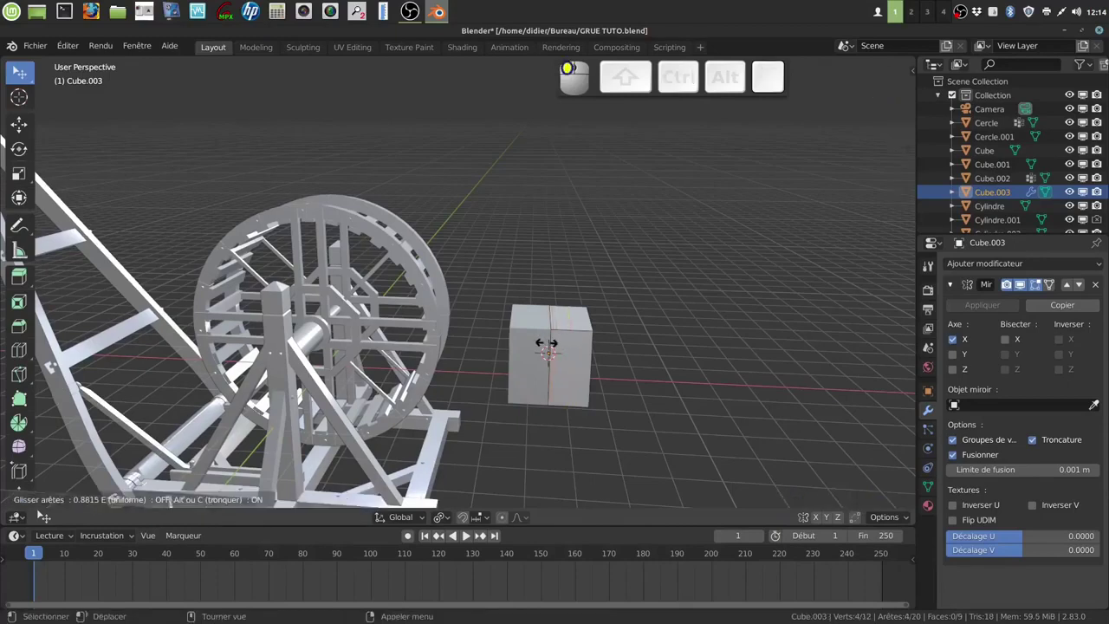
click(547, 344)
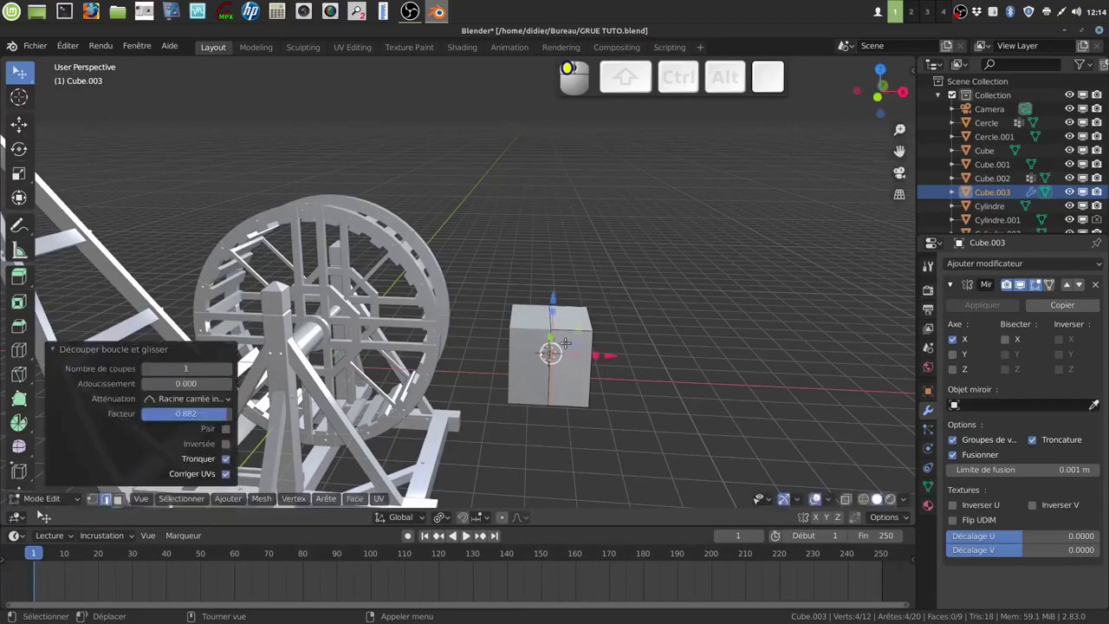
Select the larger top face of the cube's half and, in front view, extrude it upward about 0.833 m.
middle_drag(598, 333, 621, 372)
key(alt+a)
click(118, 498)
click(533, 308)
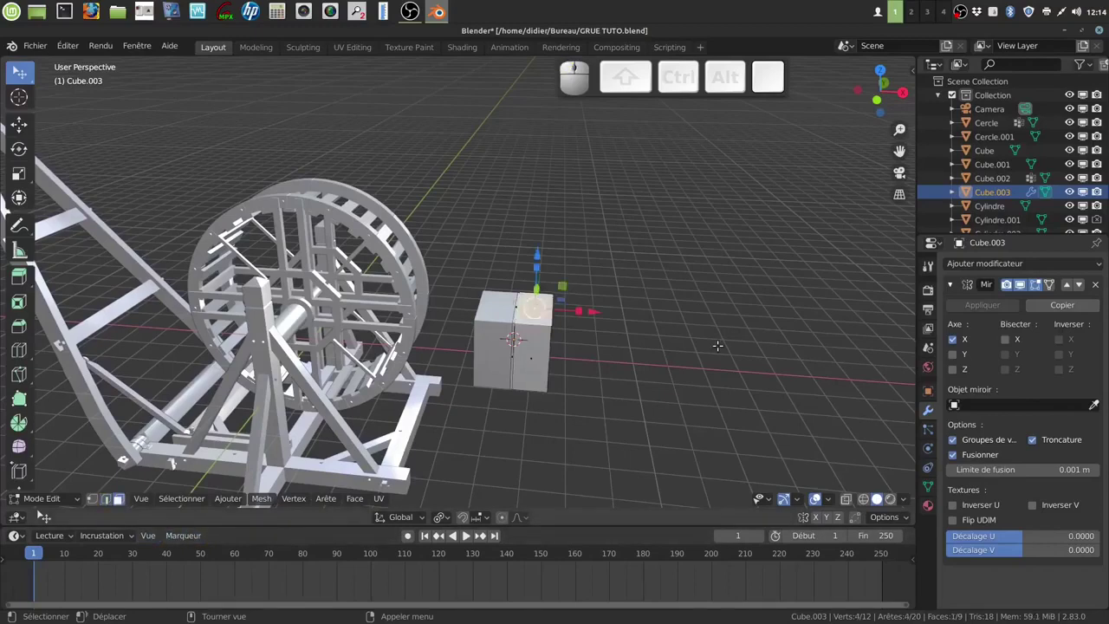
key(1)
scroll(718, 346, down, 3)
shift+middle_drag(668, 354, 683, 415)
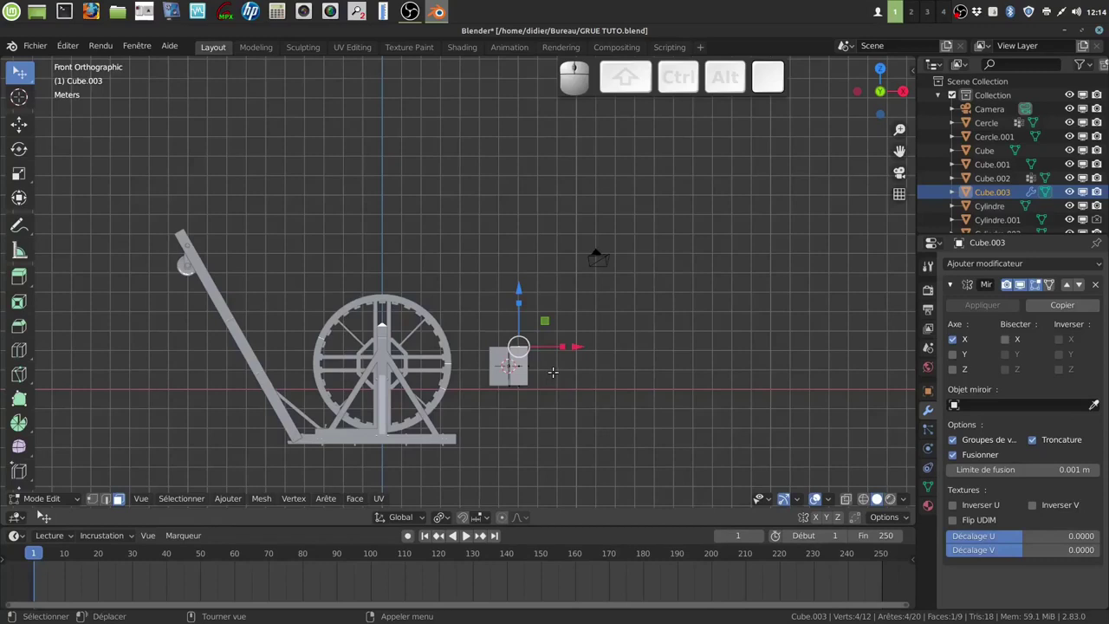
key(e)
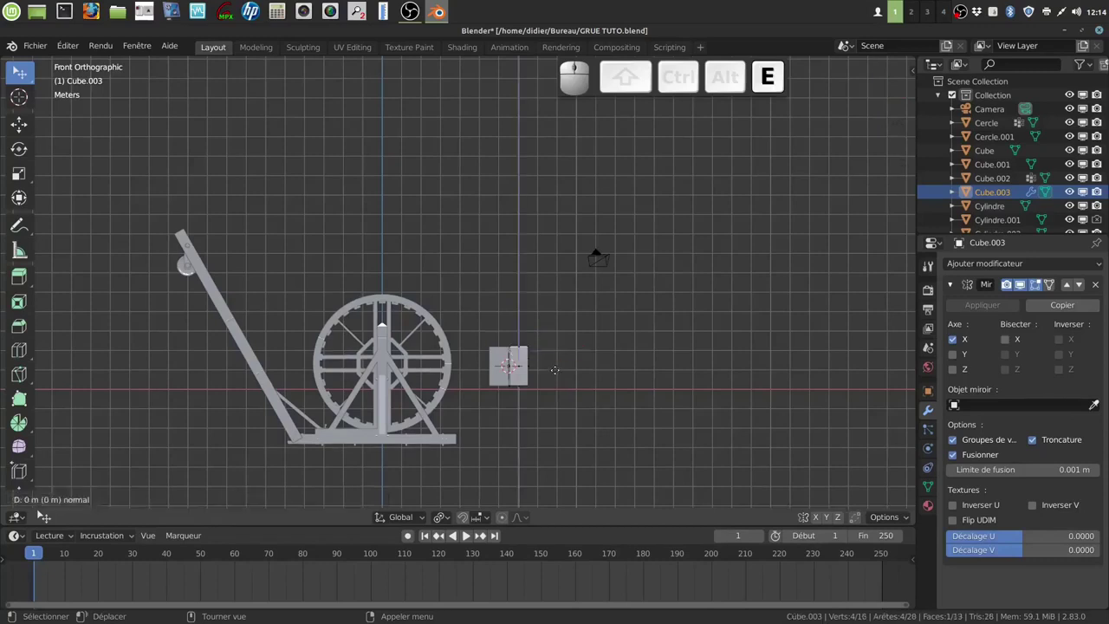
click(558, 356)
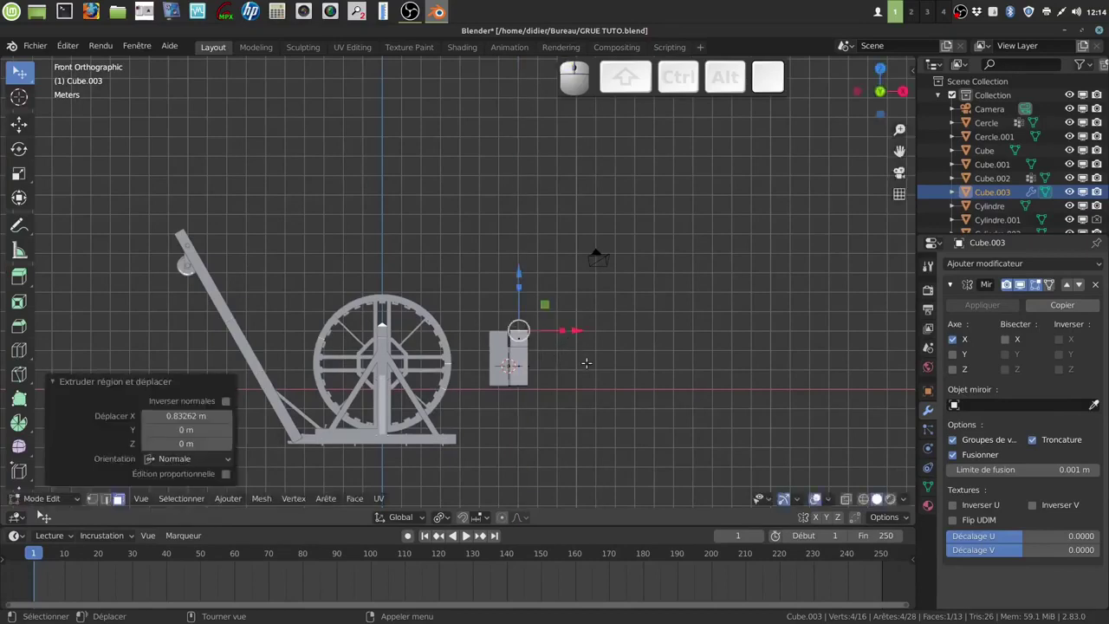
Rotate the extruded top face about 25° and shift it outward about 0.357 m along X.
key(r)
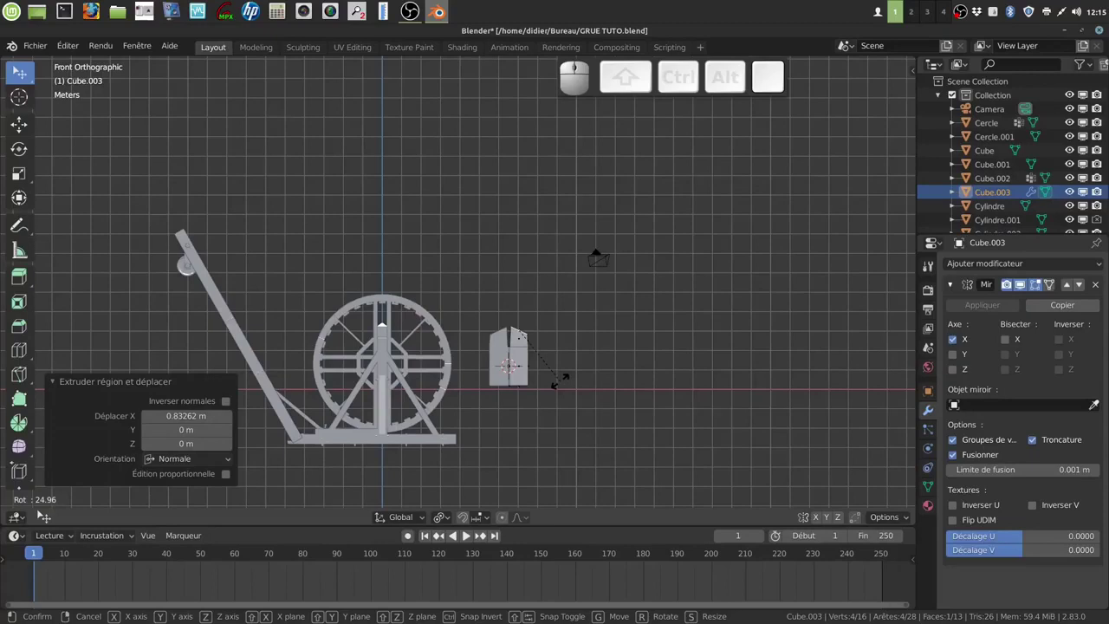
click(561, 381)
drag(582, 335, 586, 335)
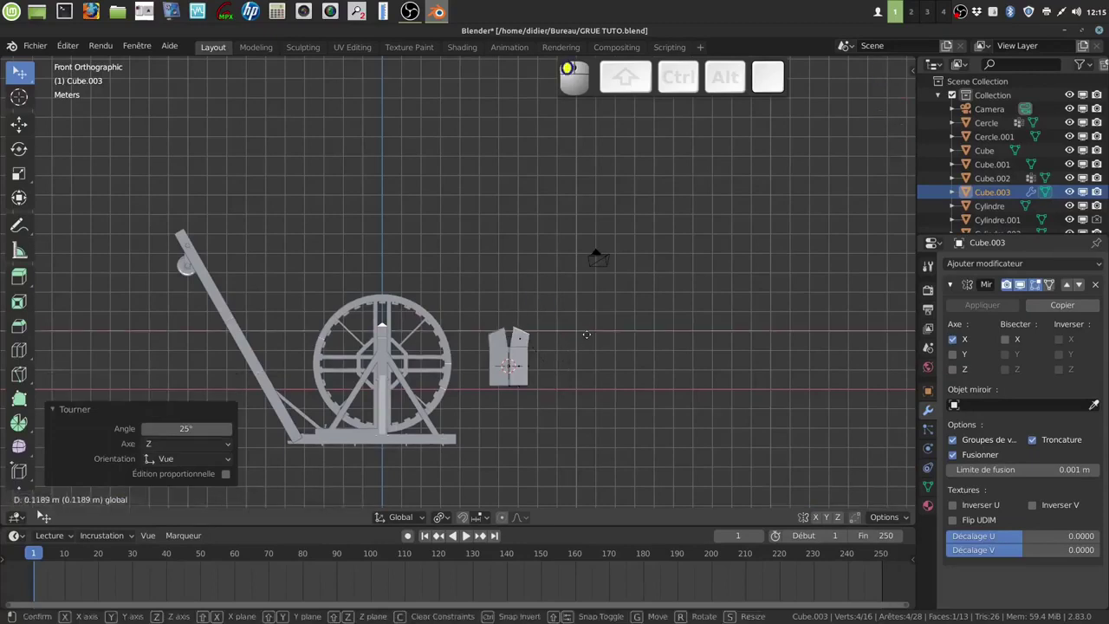
click(589, 334)
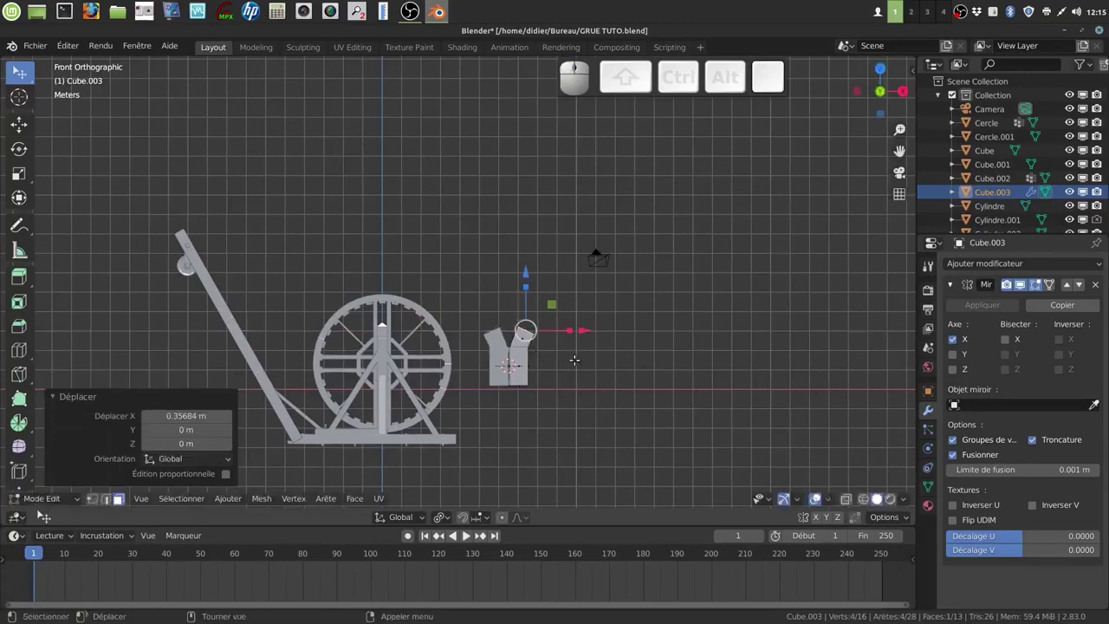
Extrude the arm's end face about 0.716 m along its normal, rotate it about 31.1°, and move it outward about 0.506 m along X.
key(e)
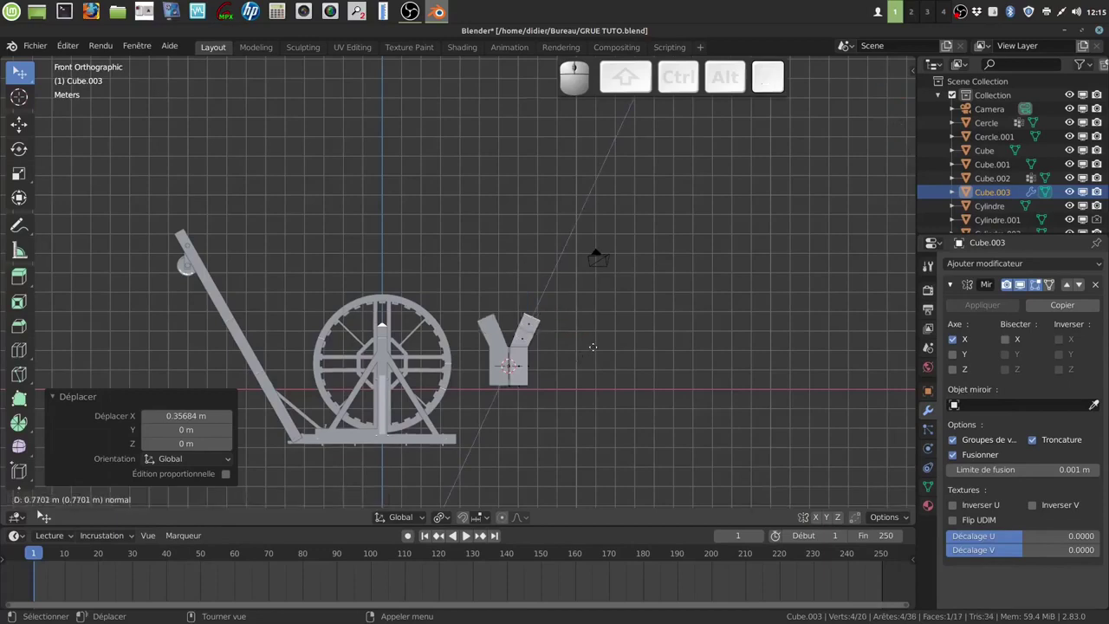
click(592, 348)
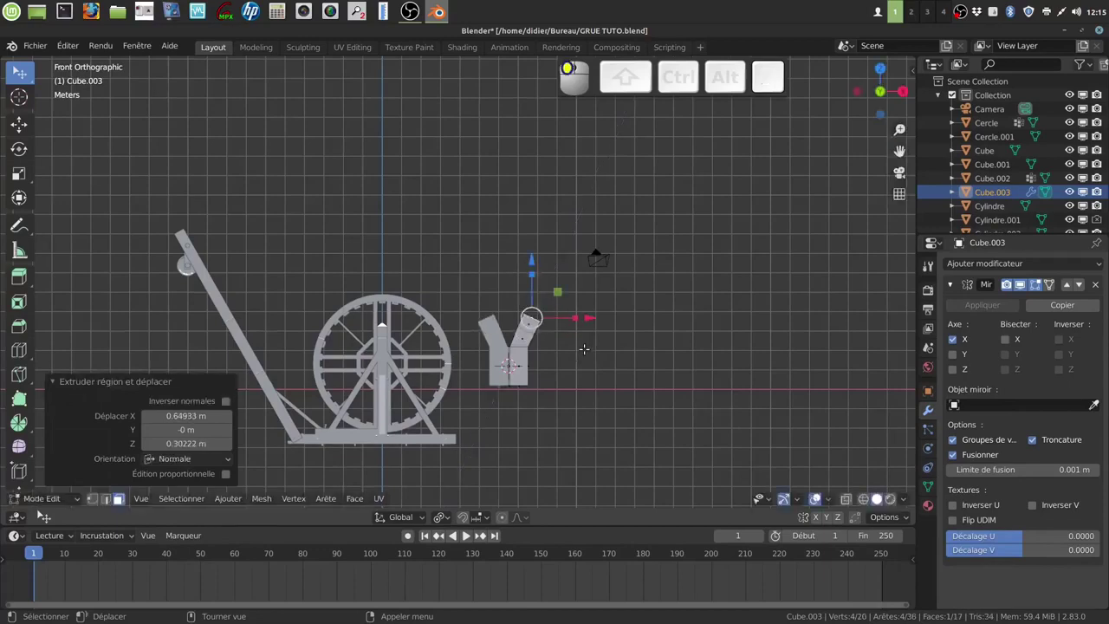
key(r)
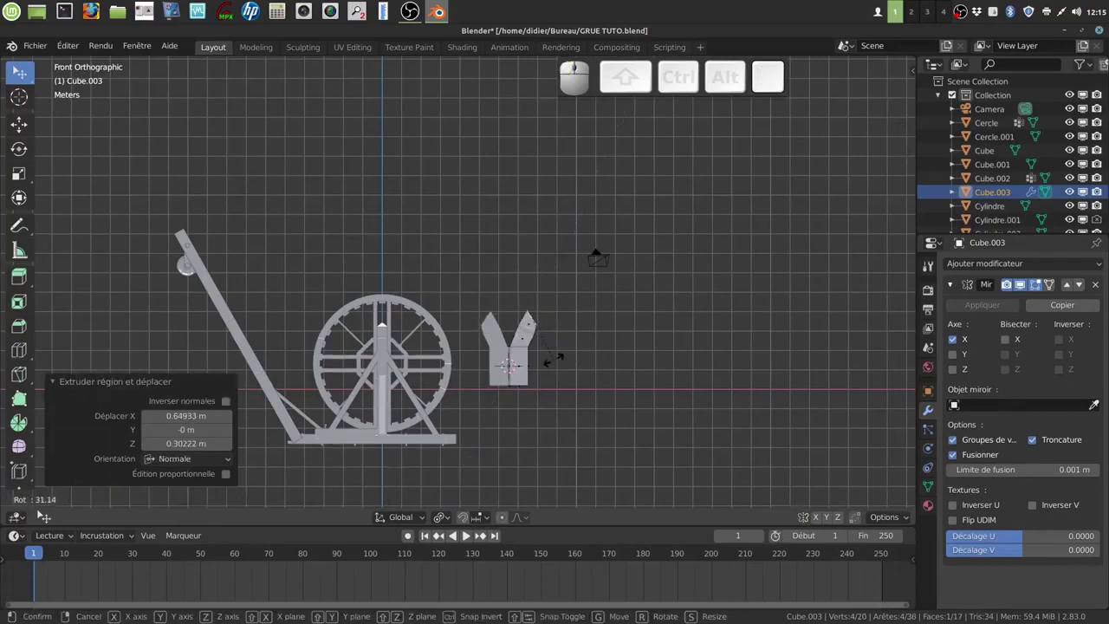
click(554, 358)
key(g)
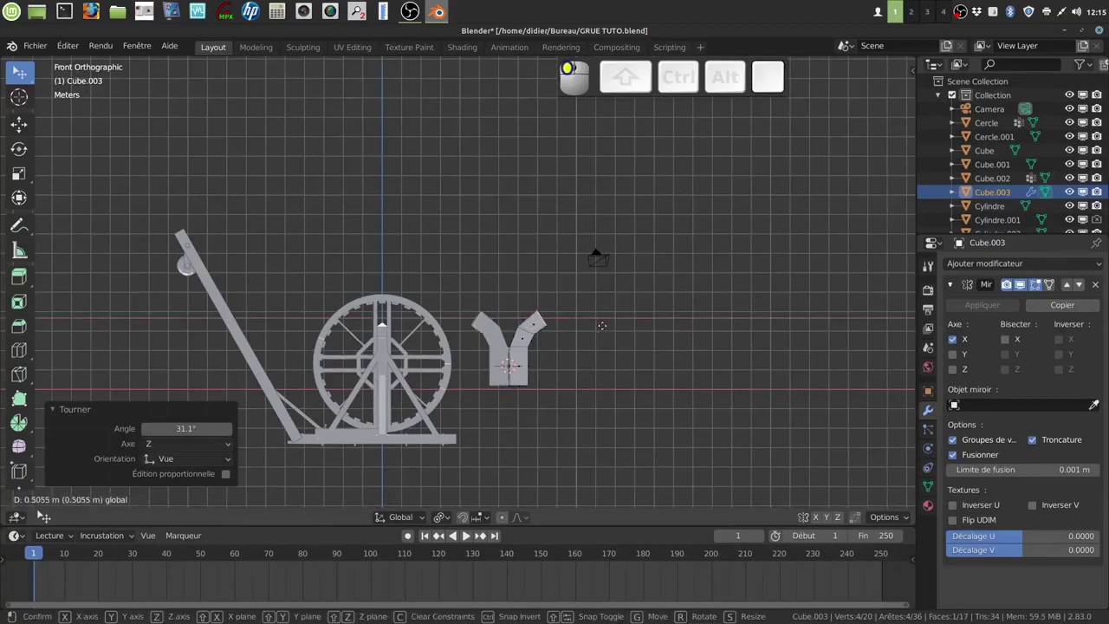
click(602, 325)
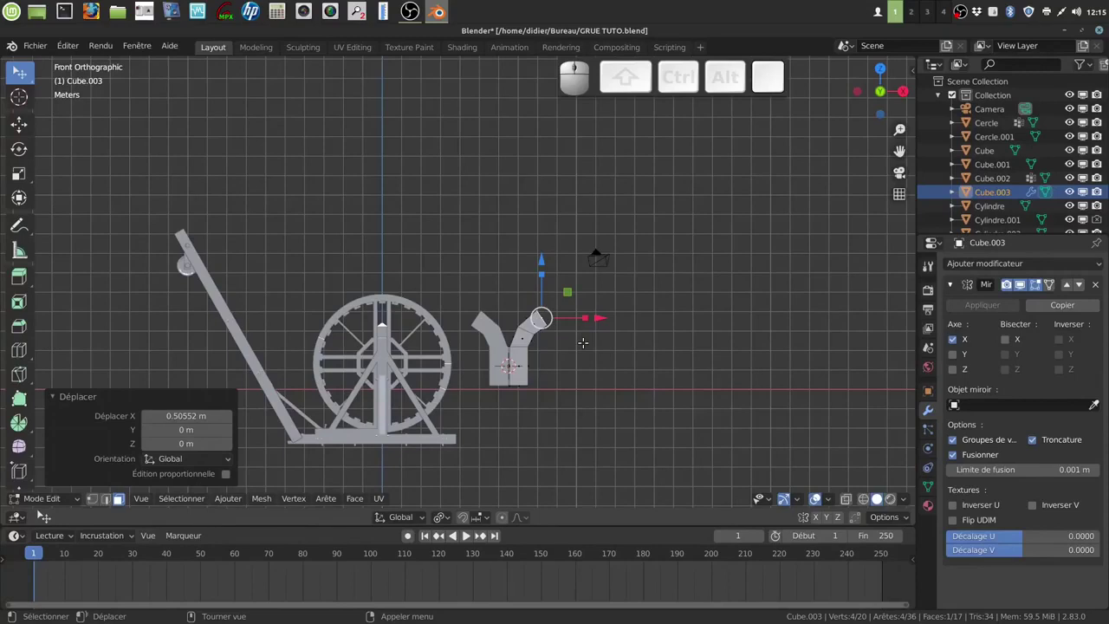
Extrude the end face again, move it outward and up in stages totalling about 0.773 m in X and 0.416 m in Z, and rotate it -25.3°.
key(e)
click(577, 322)
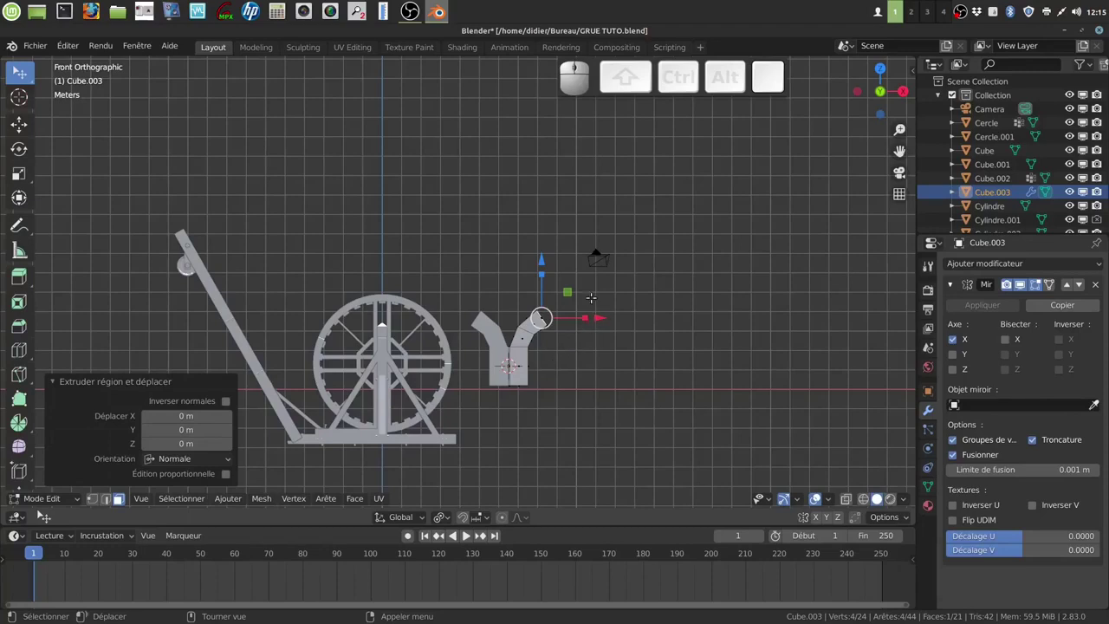
drag(600, 319, 607, 313)
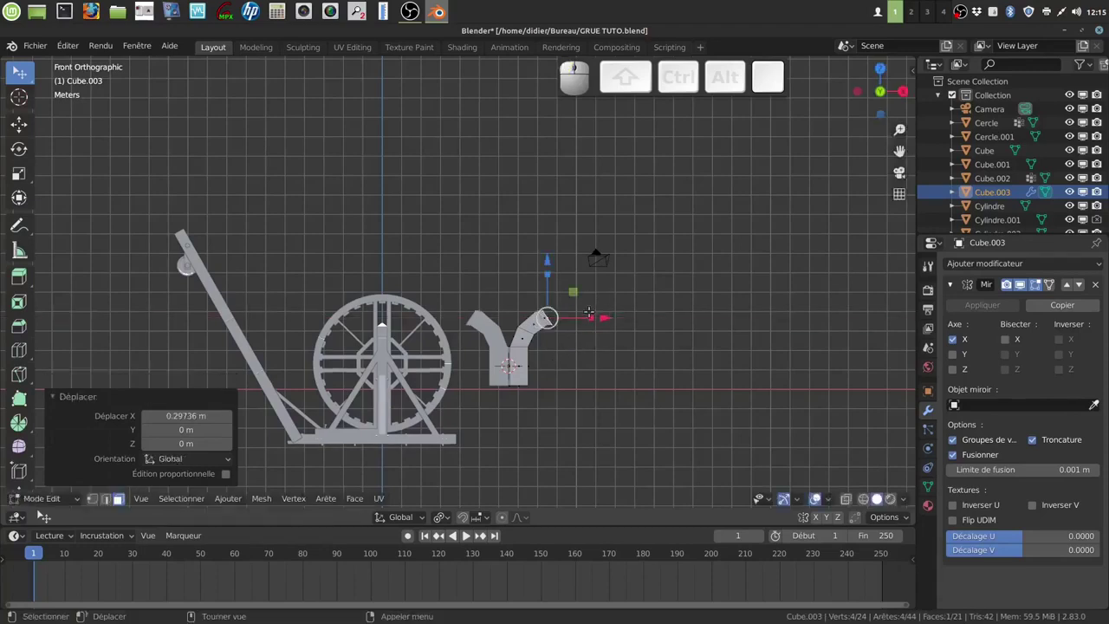
drag(538, 258, 547, 252)
key(g)
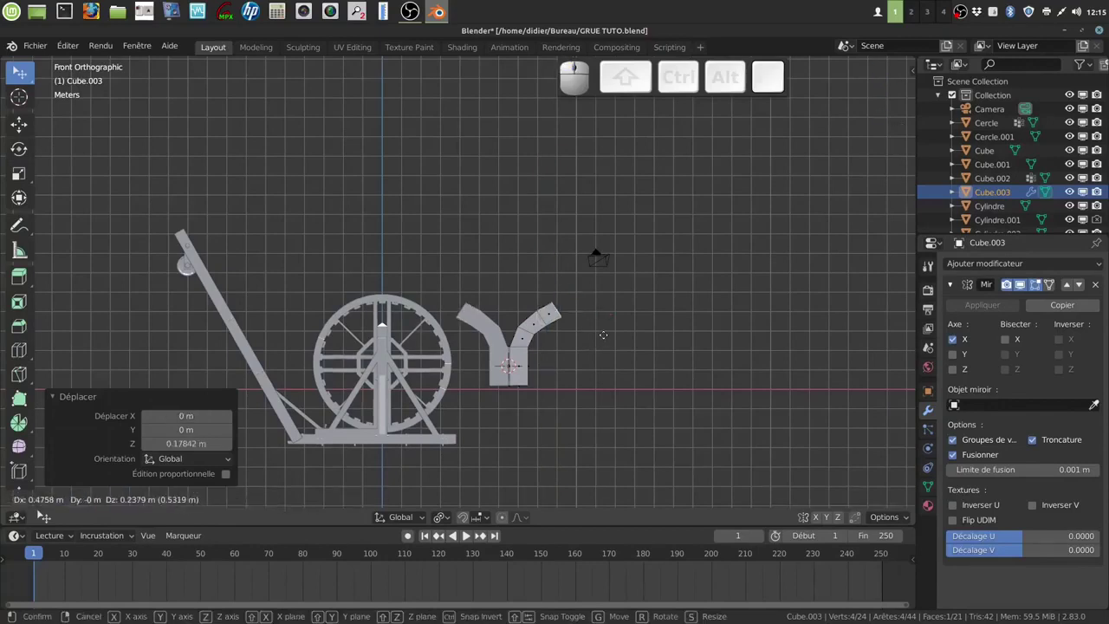
click(602, 334)
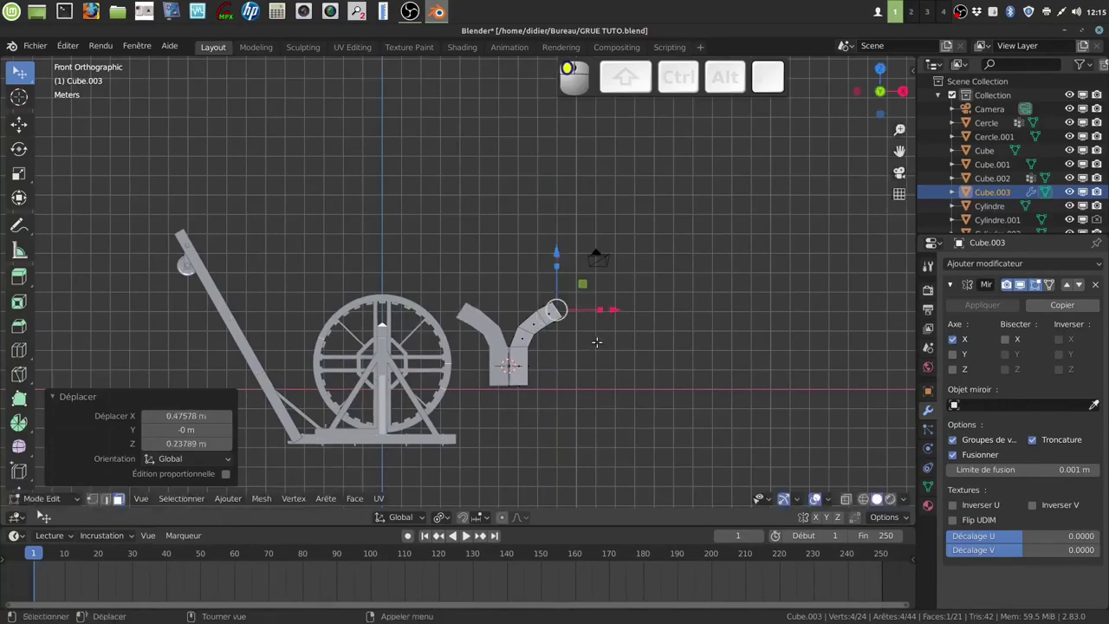
key(r)
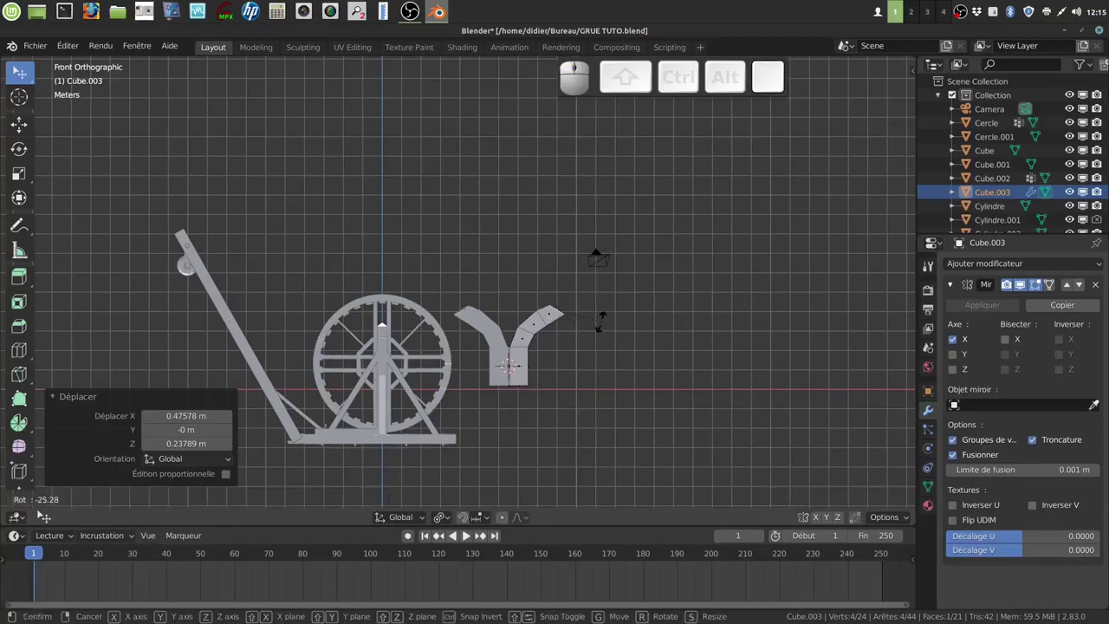
click(594, 336)
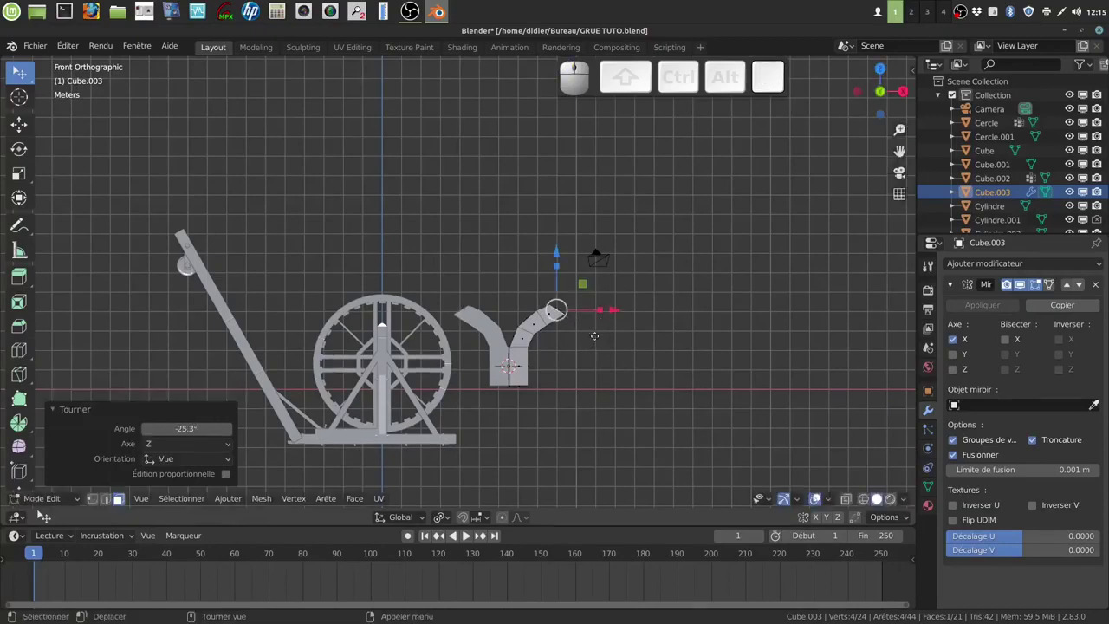
Extrude the arm's end face about 0.65 m along its normal and rotate it about -21.2° toward horizontal.
key(e)
click(598, 324)
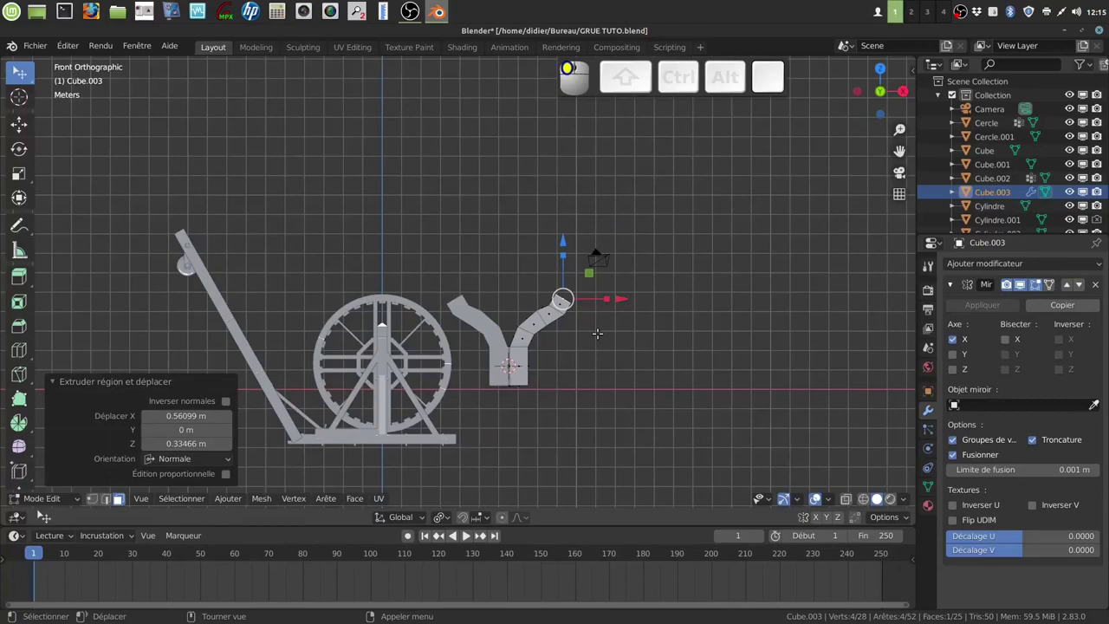
key(r)
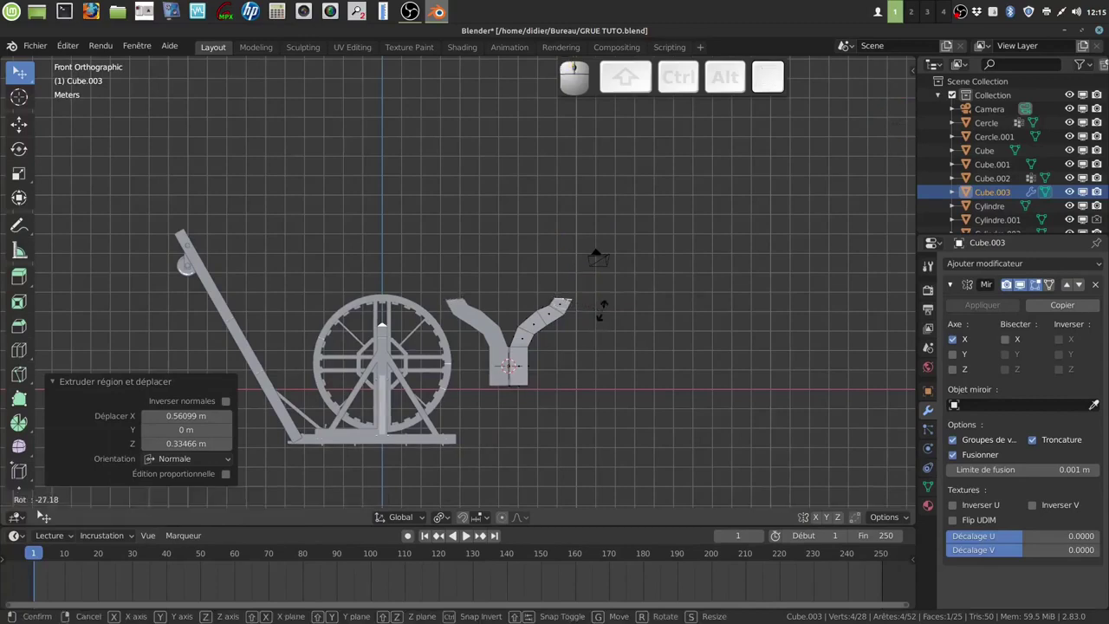
click(598, 316)
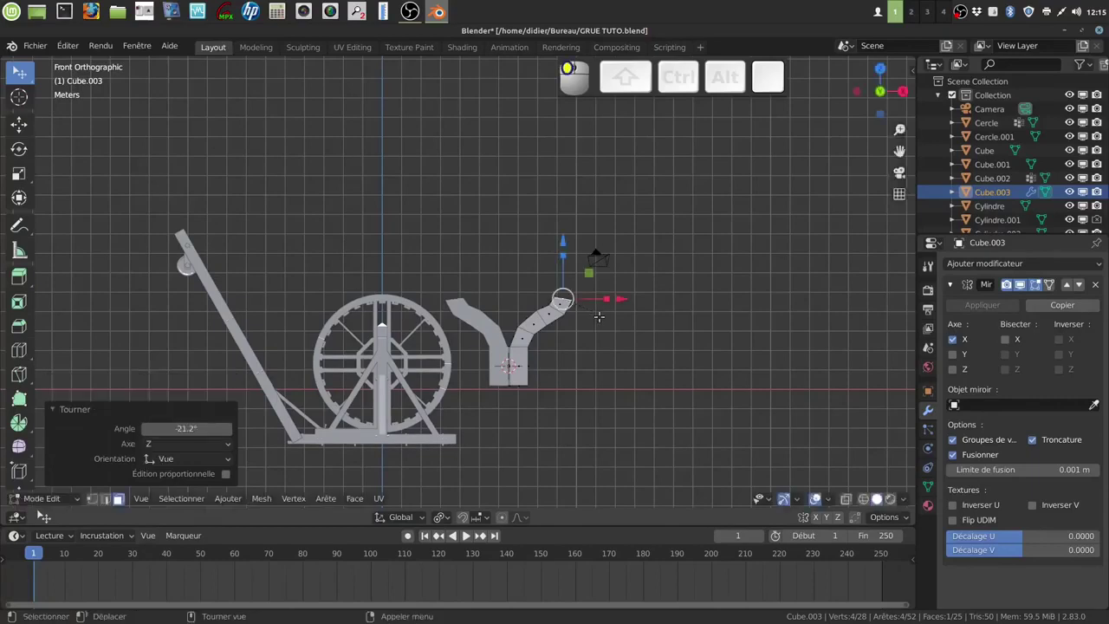
Extrude another short arm segment, shift its end face about -0.119 m along X, and rotate it about -7.28°.
key(e)
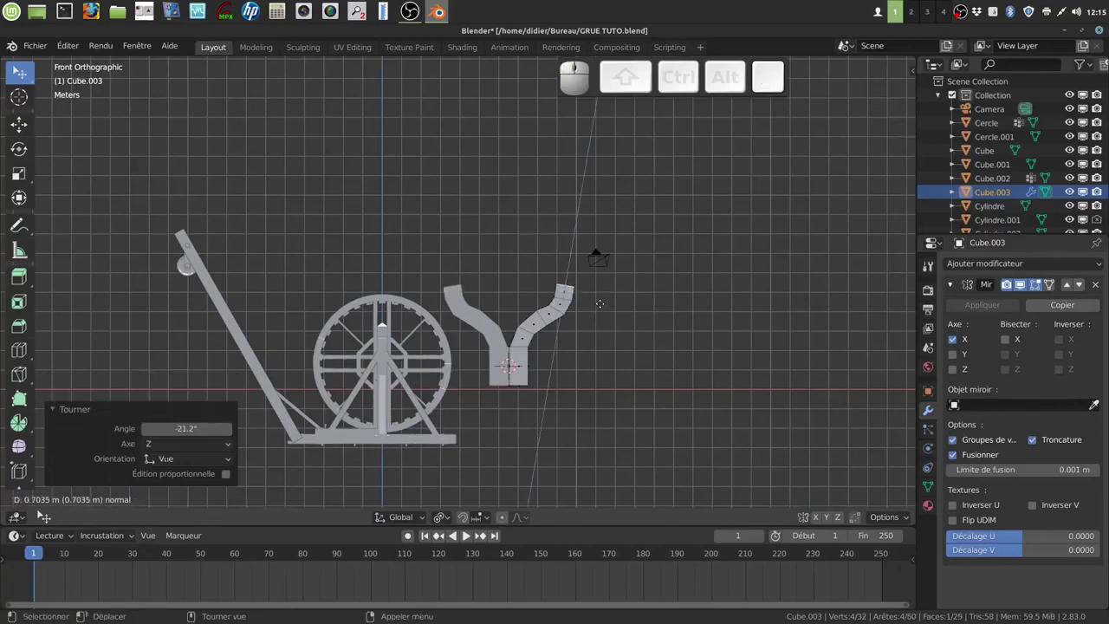
click(600, 302)
drag(623, 285, 622, 286)
key(r)
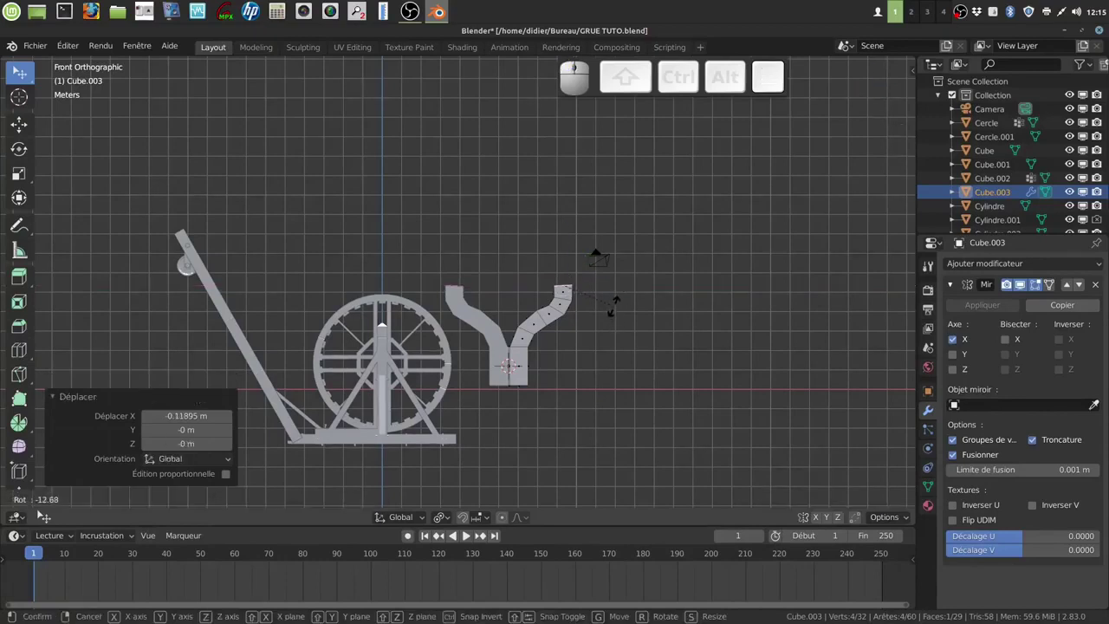
click(610, 310)
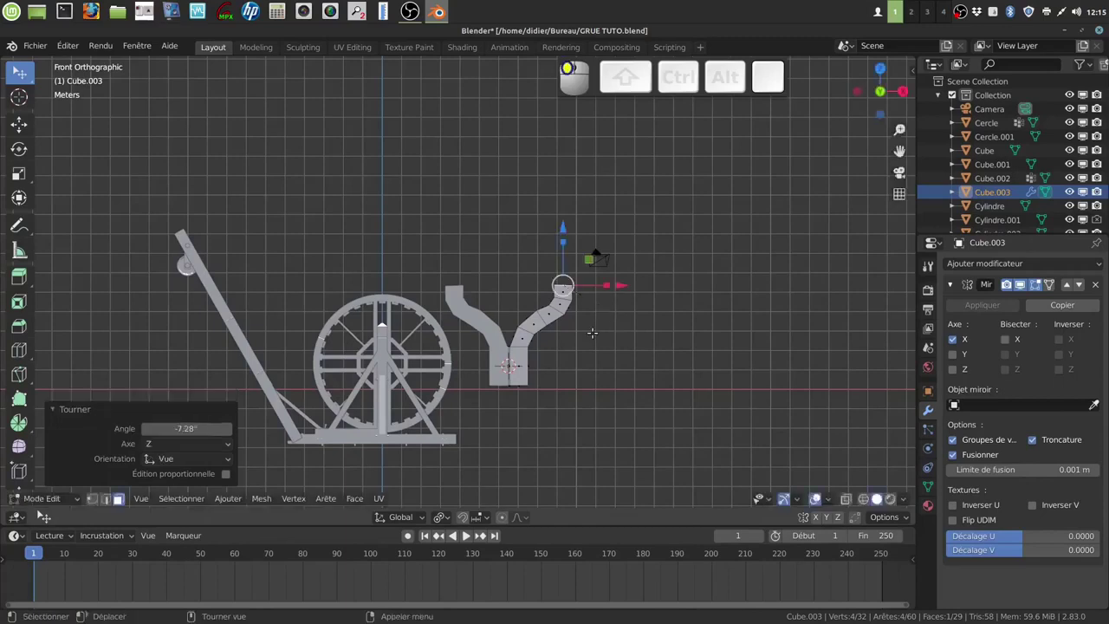
Extrude a long upright arm from the end face, straighten it with a 0.149 m shift along X, and rotate the top face about -3.77°.
key(e)
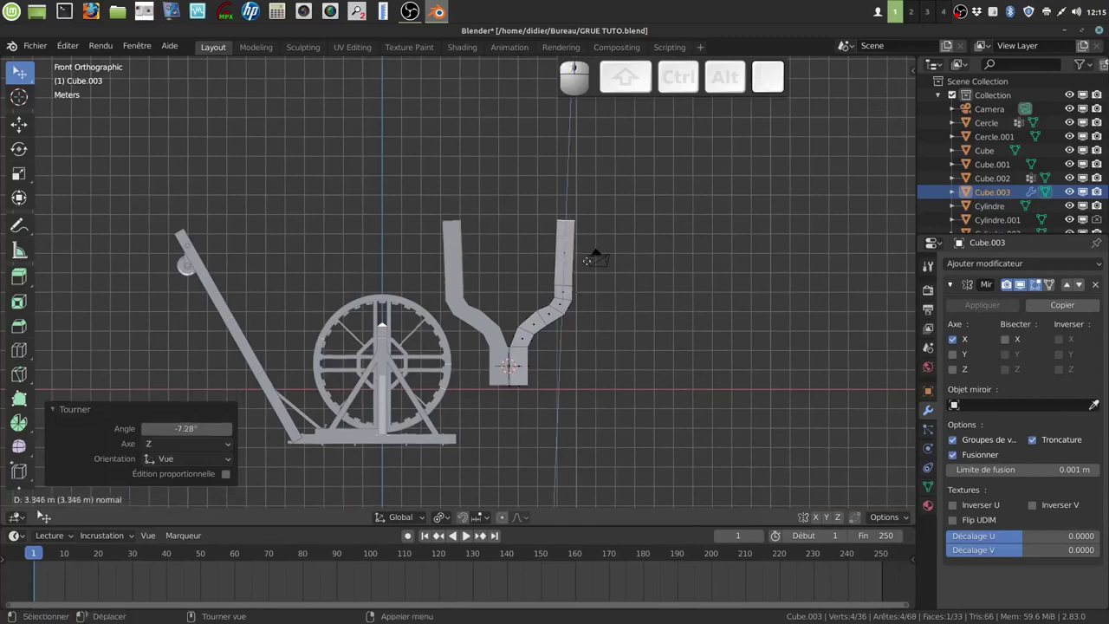
click(589, 238)
drag(626, 191, 621, 191)
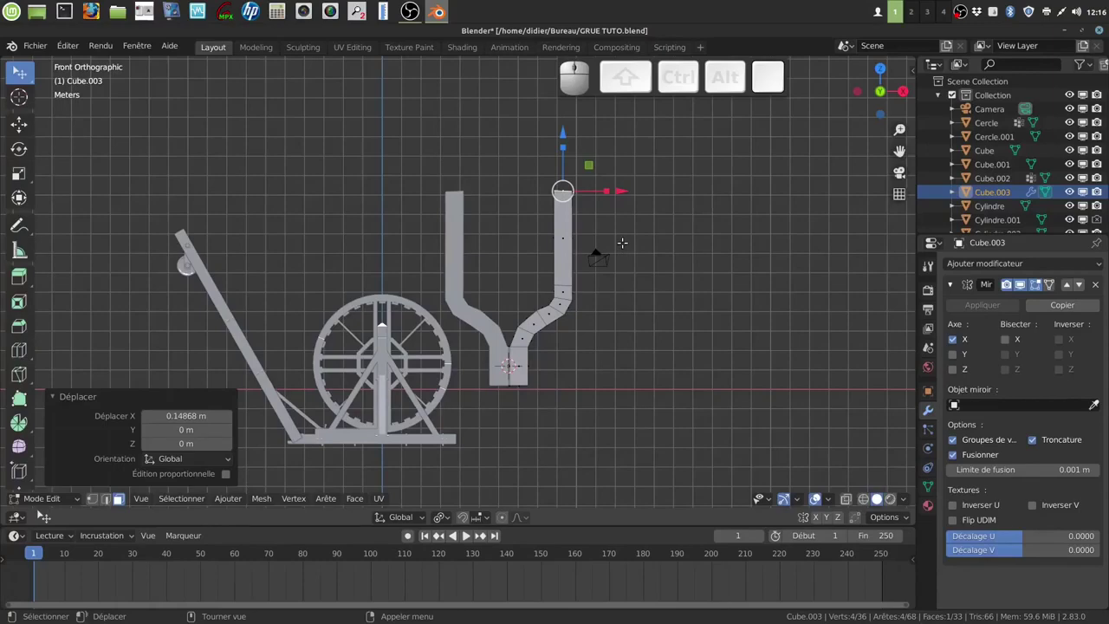
key(r)
click(620, 234)
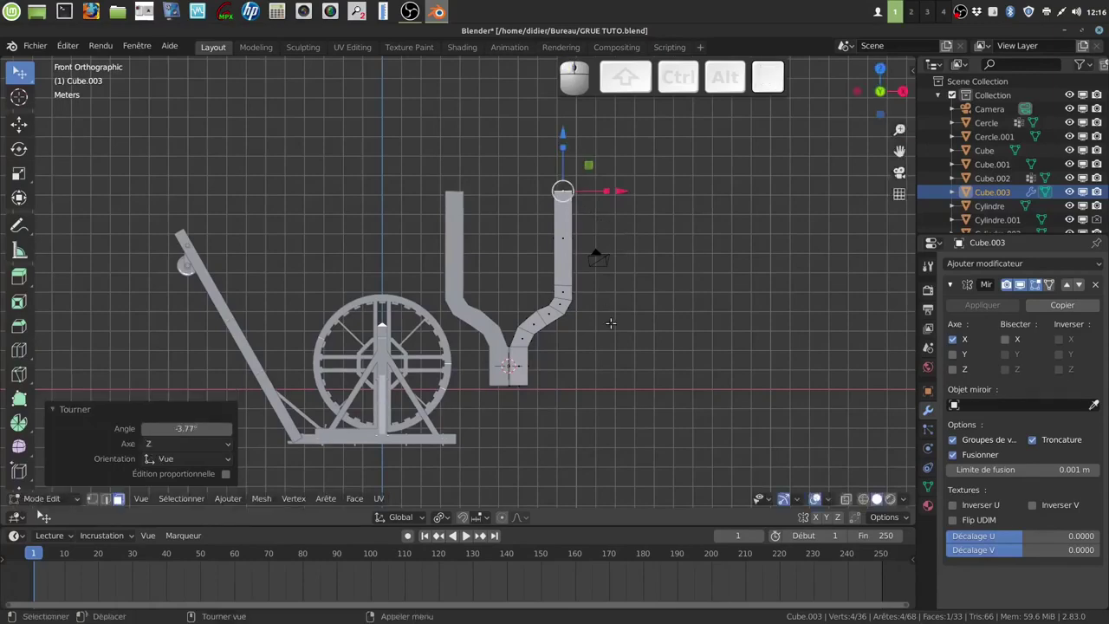
Select the whole half of the fork and scale it to about 1.878 along the Y axis.
scroll(612, 322, down, 2)
middle_drag(605, 341, 552, 322)
key(a)
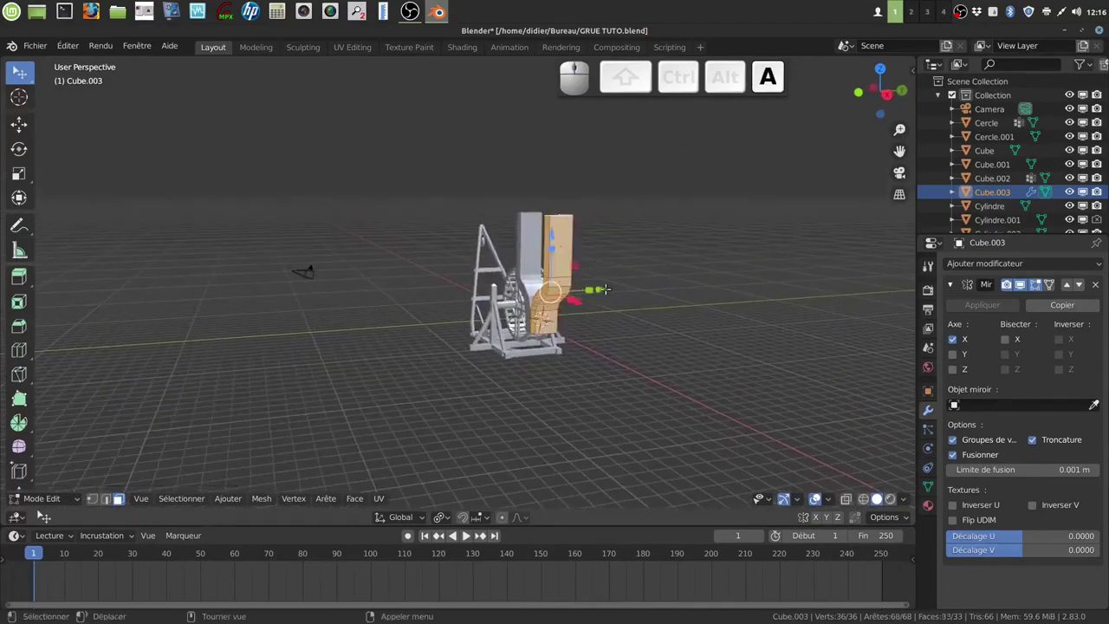
drag(592, 293, 627, 277)
middle_drag(627, 278, 694, 313)
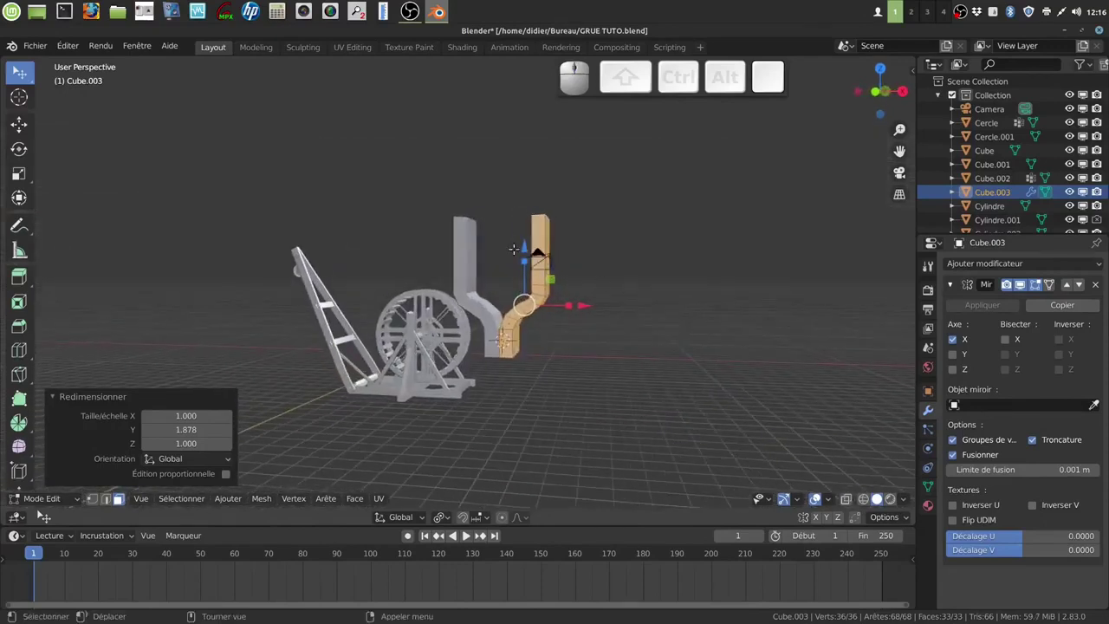
Select the top face of the upright arm and raise it about 1.255 m along Z.
middle_drag(517, 265, 563, 212)
click(550, 210)
drag(565, 165, 565, 130)
middle_drag(623, 260, 651, 298)
shift+middle_drag(605, 344, 597, 245)
scroll(572, 321, up, 1)
middle_drag(577, 317, 559, 381)
shift+middle_drag(563, 368, 590, 323)
scroll(569, 340, down, 3)
middle_drag(487, 360, 513, 352)
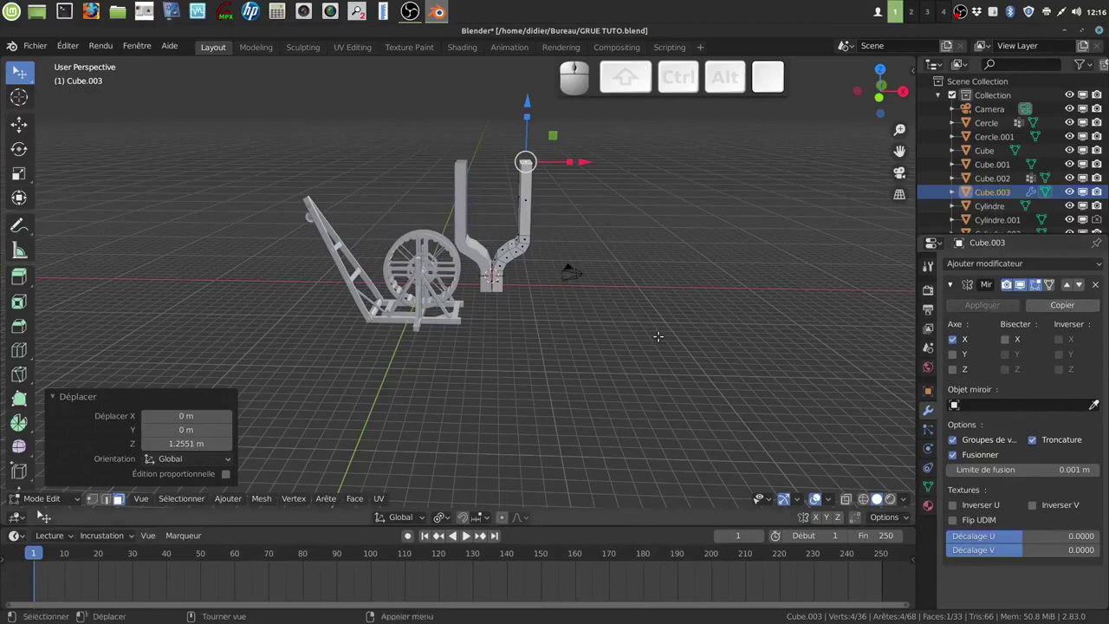
Apply the fork's mirror modifier in object mode and return to edit mode.
key(Tab)
click(969, 310)
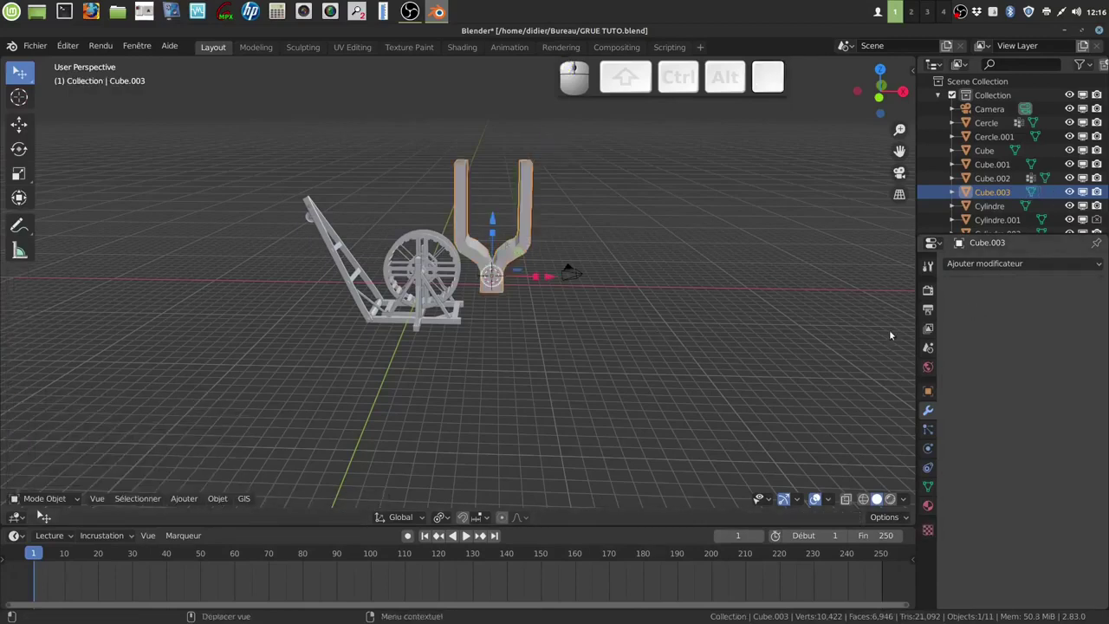
key(Tab)
Circle-select the faces on the front of the fork's base block, dissolve them into one face, and clear the selection.
scroll(549, 430, up, 3)
middle_drag(550, 427, 557, 400)
scroll(560, 419, up, 3)
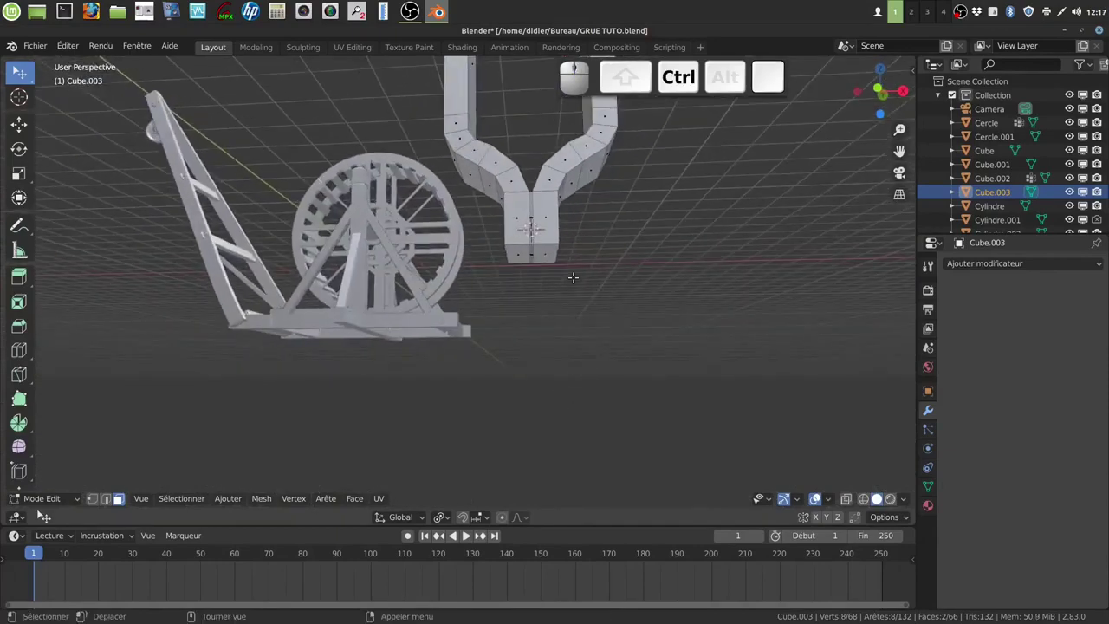
shift+middle_drag(589, 298, 554, 394)
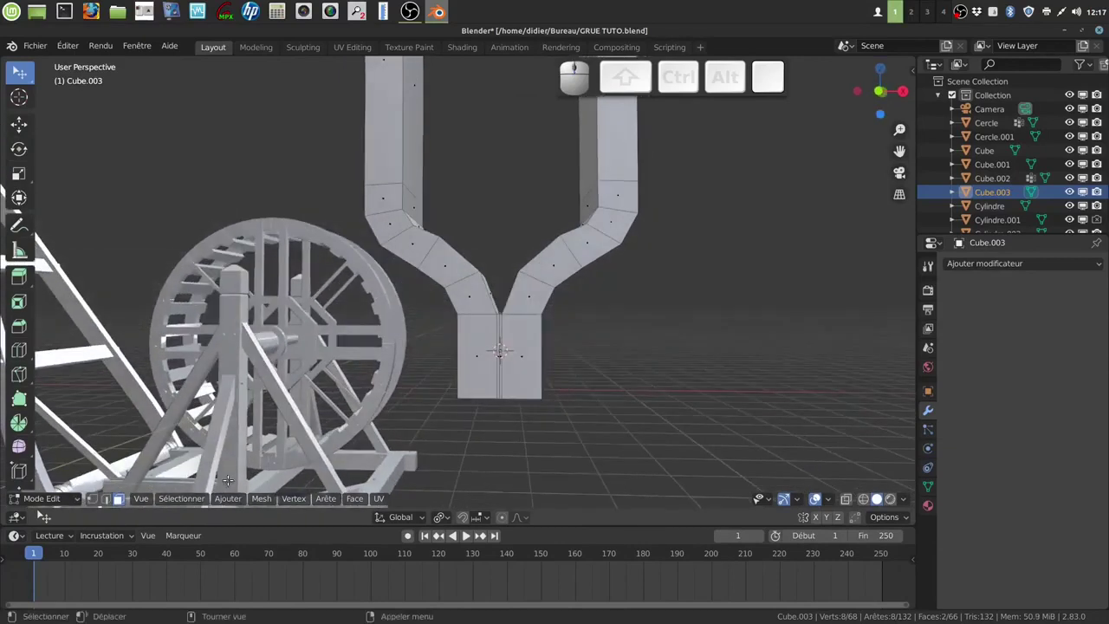
click(502, 395)
key(c)
click(490, 368)
right_click(741, 372)
key(ctrl)
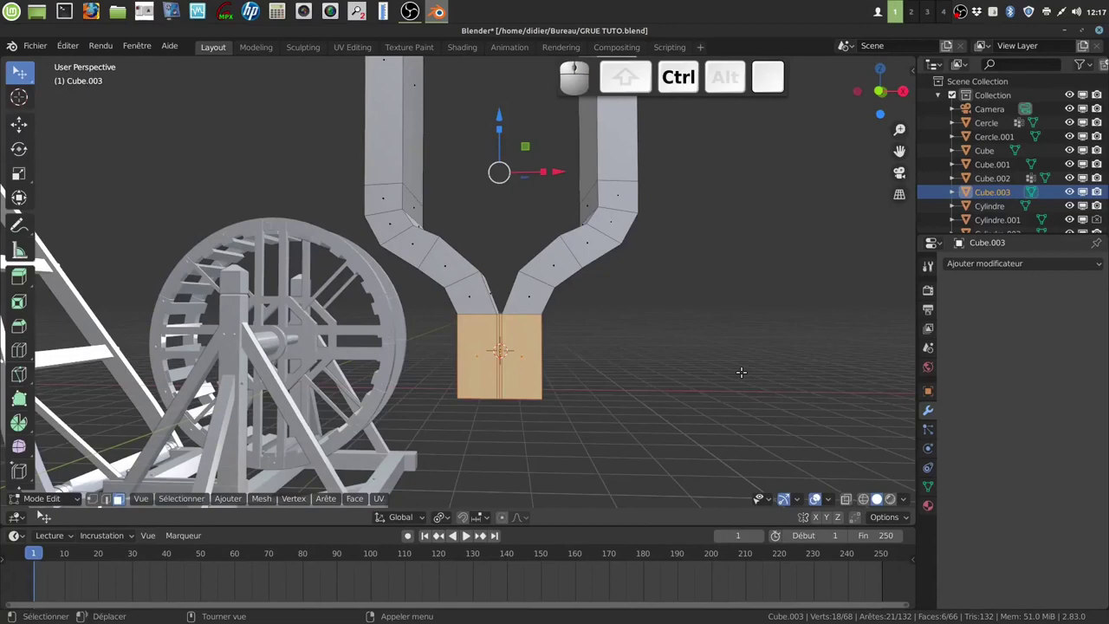
key(ctrl+x)
key(alt+a)
Circle-select the faces on the back of the fork's base block, dissolve them into one face, and clear the selection.
middle_drag(661, 286, 526, 335)
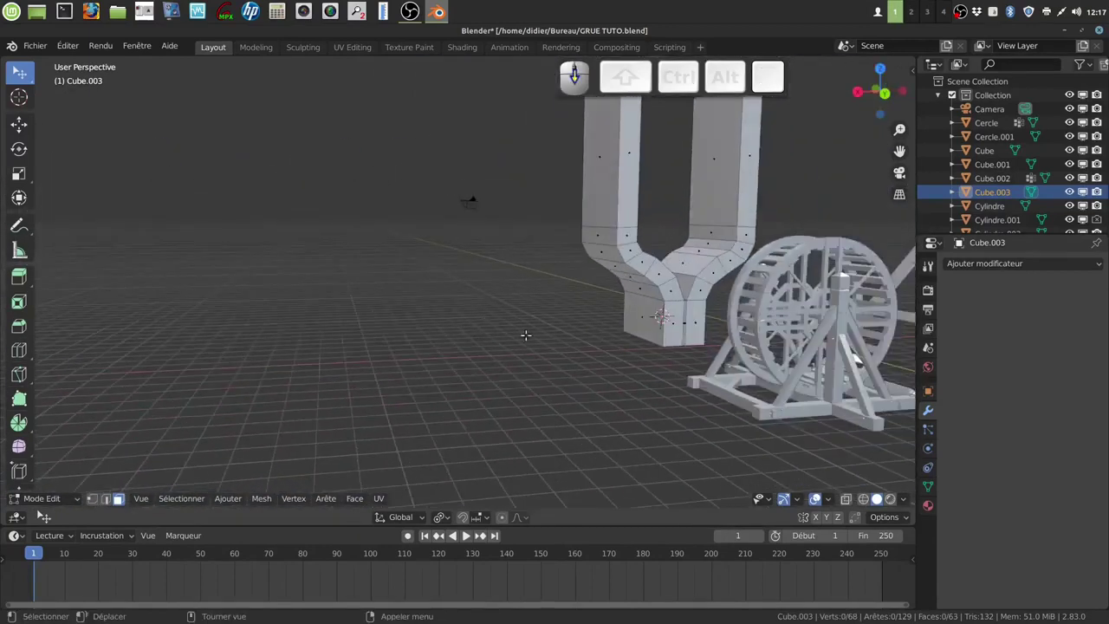
key(c)
click(687, 321)
right_click(601, 384)
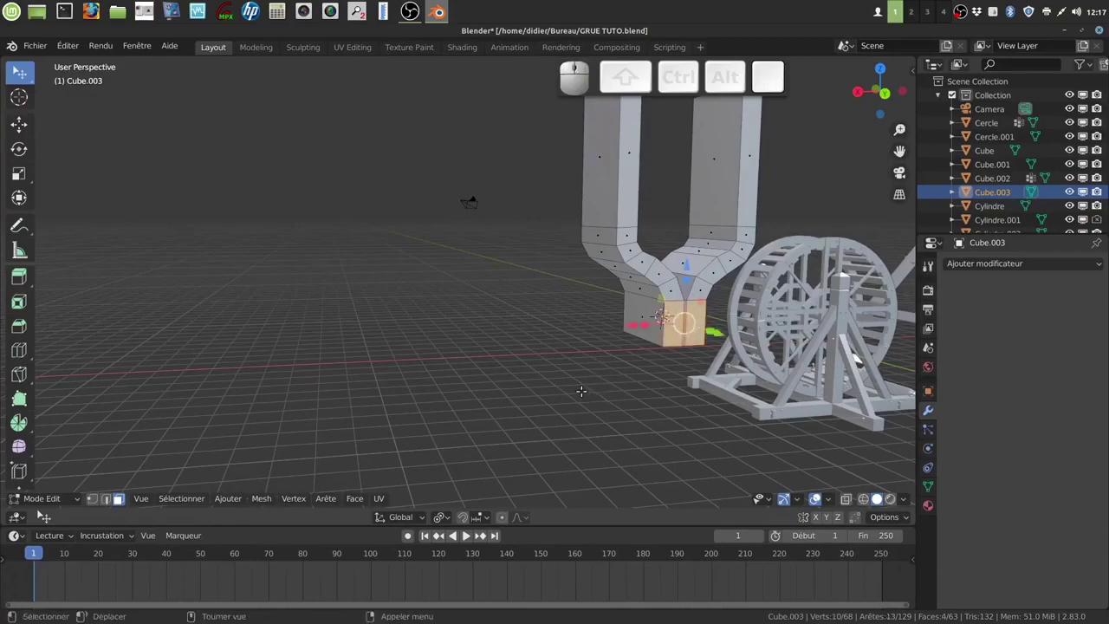
key(ctrl+x)
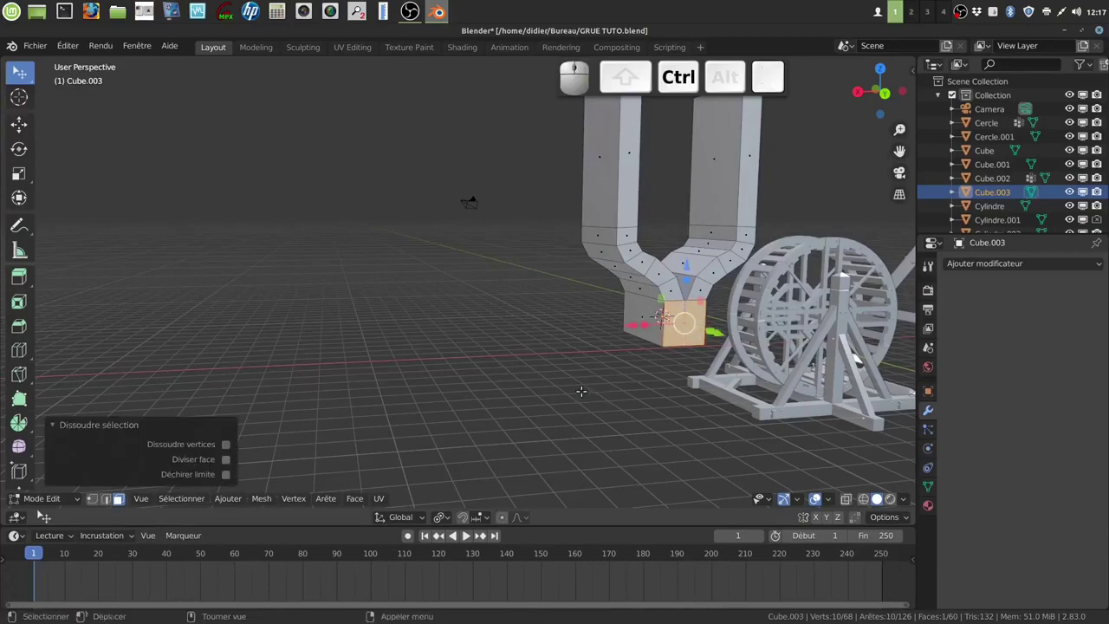
key(alt+a)
Circle-select the faces on the underside of the fork's base block, dissolve them into one face, and clear the selection.
middle_drag(632, 409, 564, 305)
scroll(614, 278, up, 3)
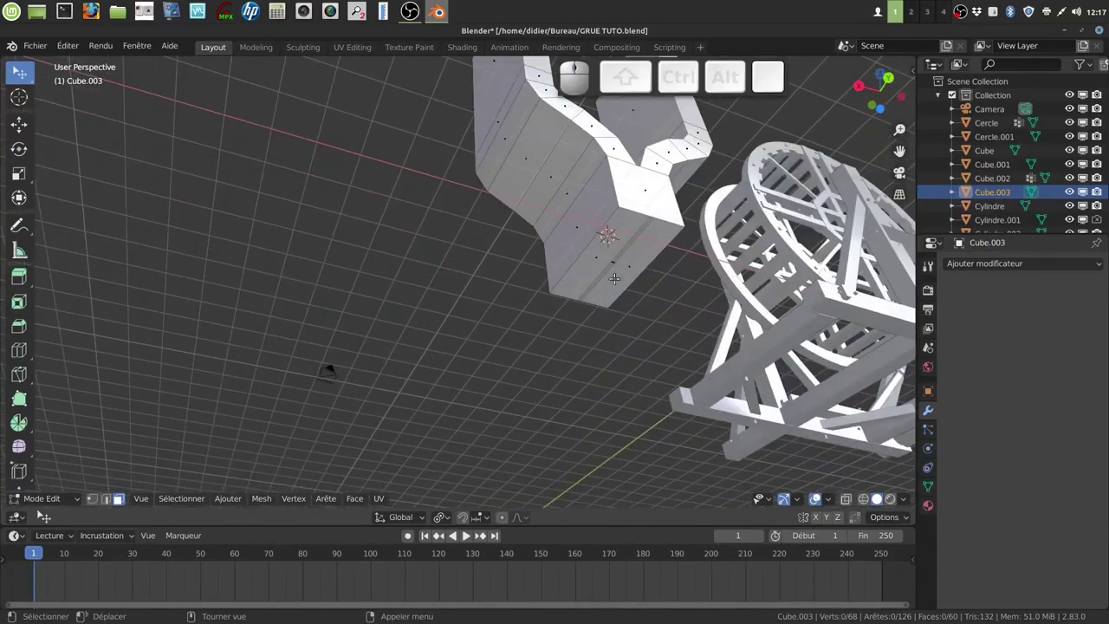
key(c)
click(615, 260)
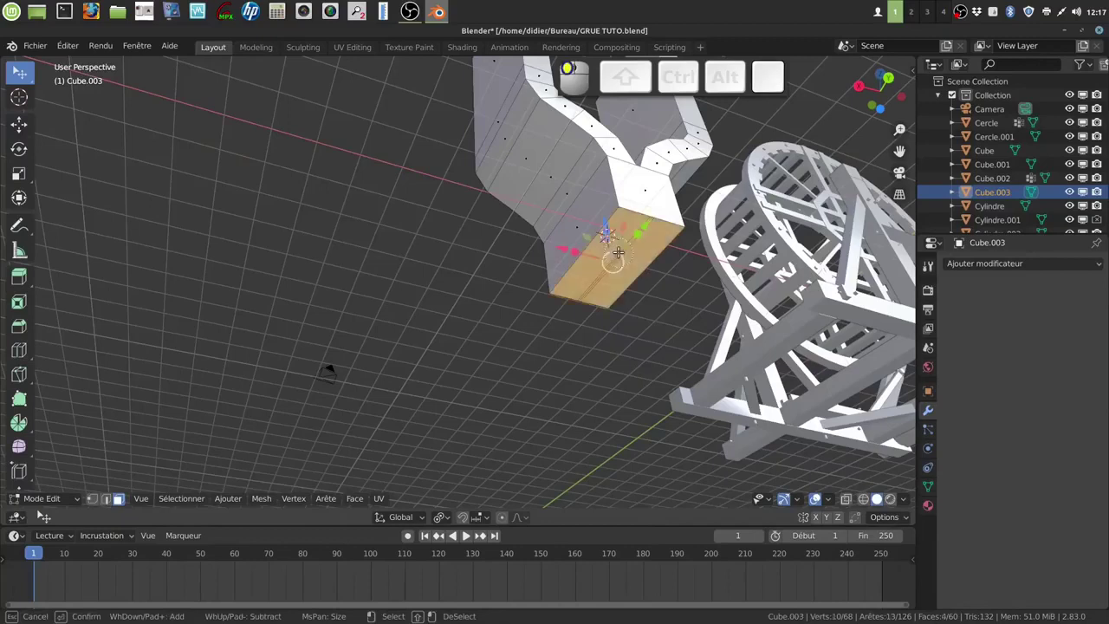
key(ctrl)
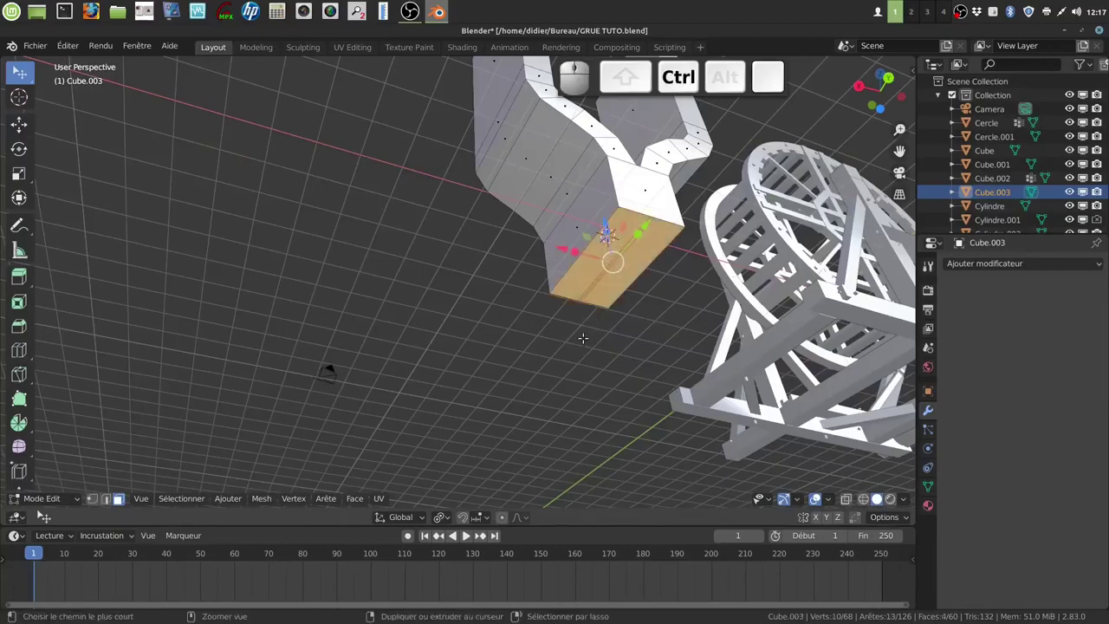
key(ctrl+x)
key(a)
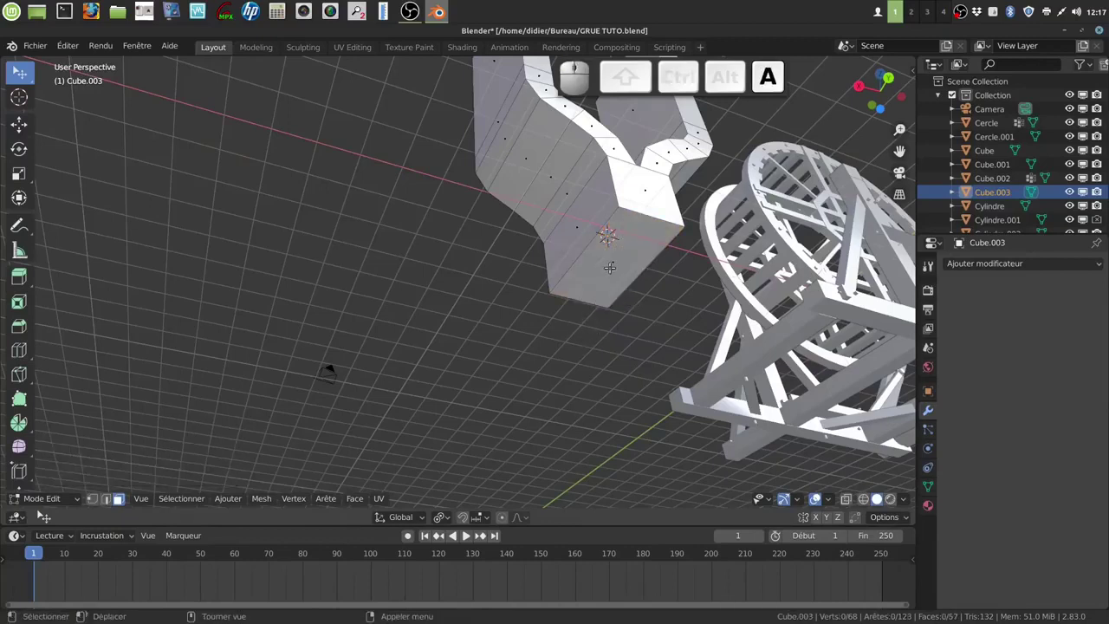
Select the underside face of the fork's base block and scale it to 0.735 along Y.
click(610, 267)
scroll(624, 290, down, 4)
middle_drag(631, 301, 704, 312)
middle_drag(677, 223, 678, 273)
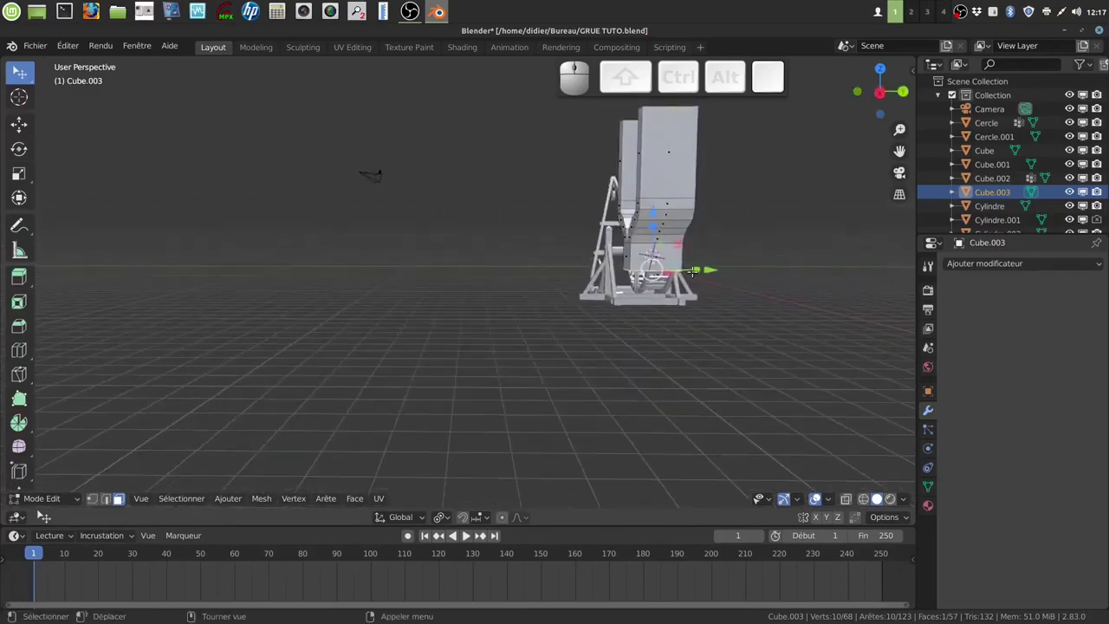
drag(677, 274, 705, 268)
middle_drag(705, 267, 721, 296)
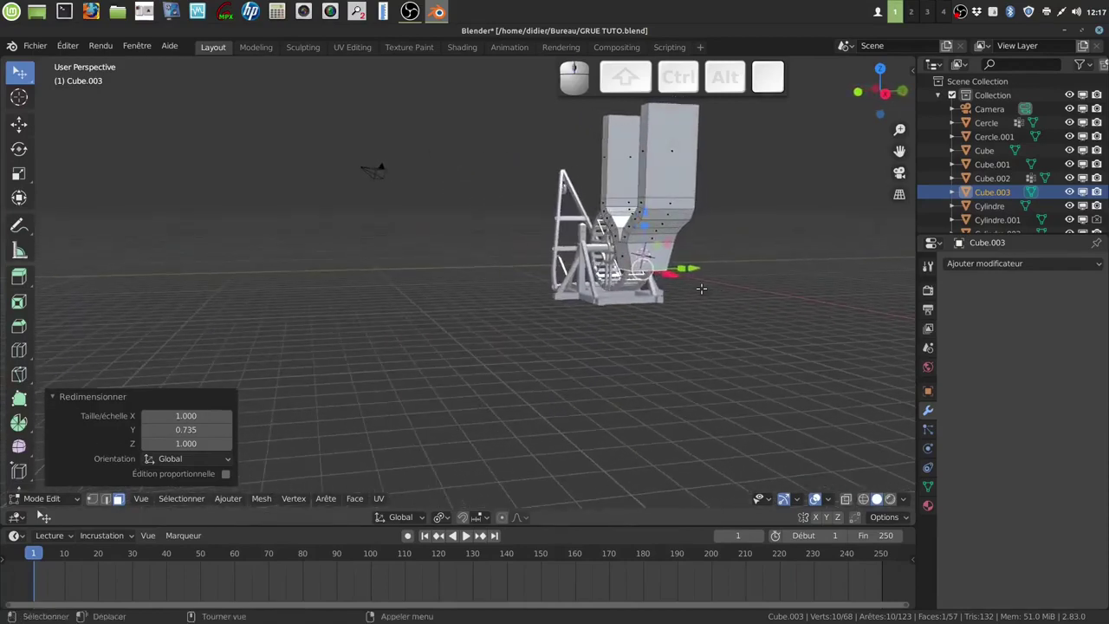
Extrude the underside face about 10.66 m down along Z and lower it a further 0.56 m or so.
key(e)
right_click(682, 241)
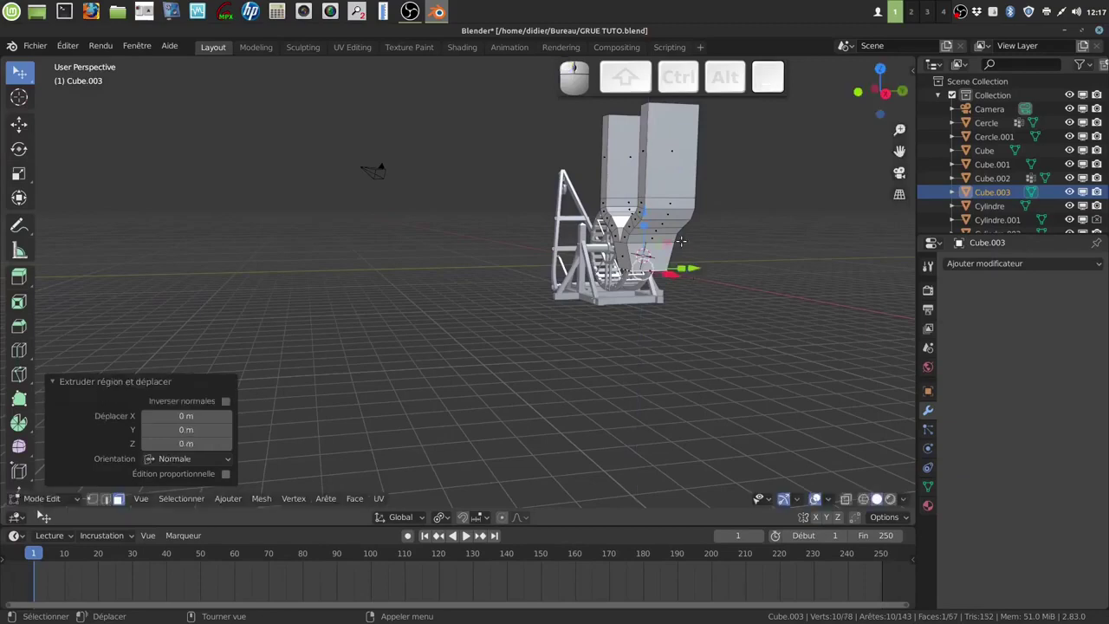
key(g)
key(z)
click(650, 346)
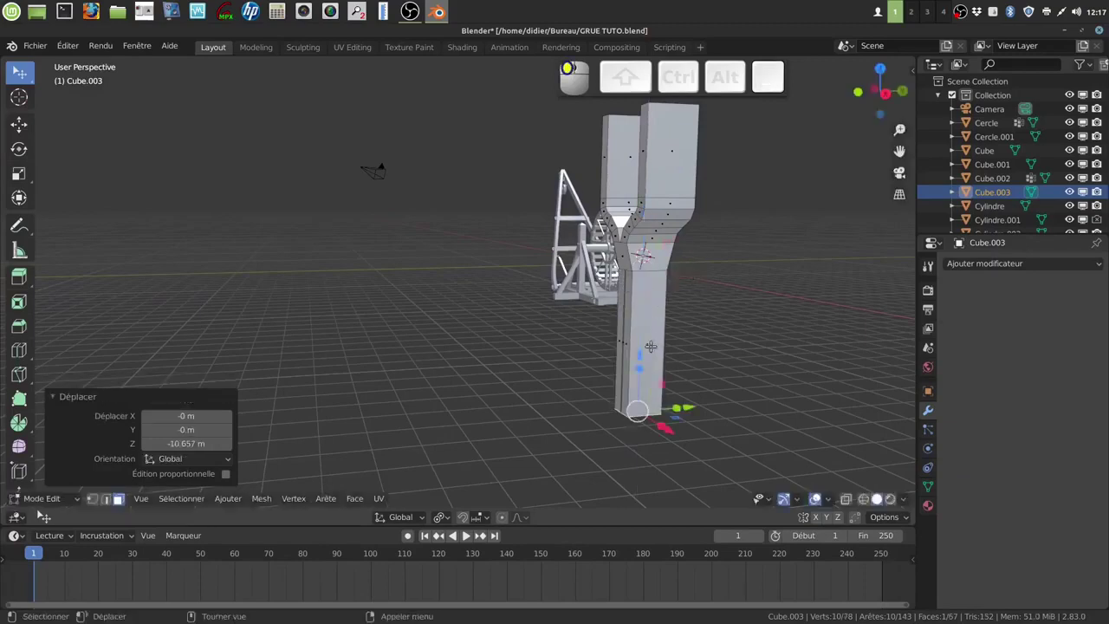
drag(641, 359, 643, 368)
Raise the extruded end face along Z to just below the base block and scale it to 0.696 along Y.
middle_drag(656, 356, 527, 284)
scroll(632, 334, up, 2)
scroll(632, 334, up, 1)
scroll(576, 265, down, 2)
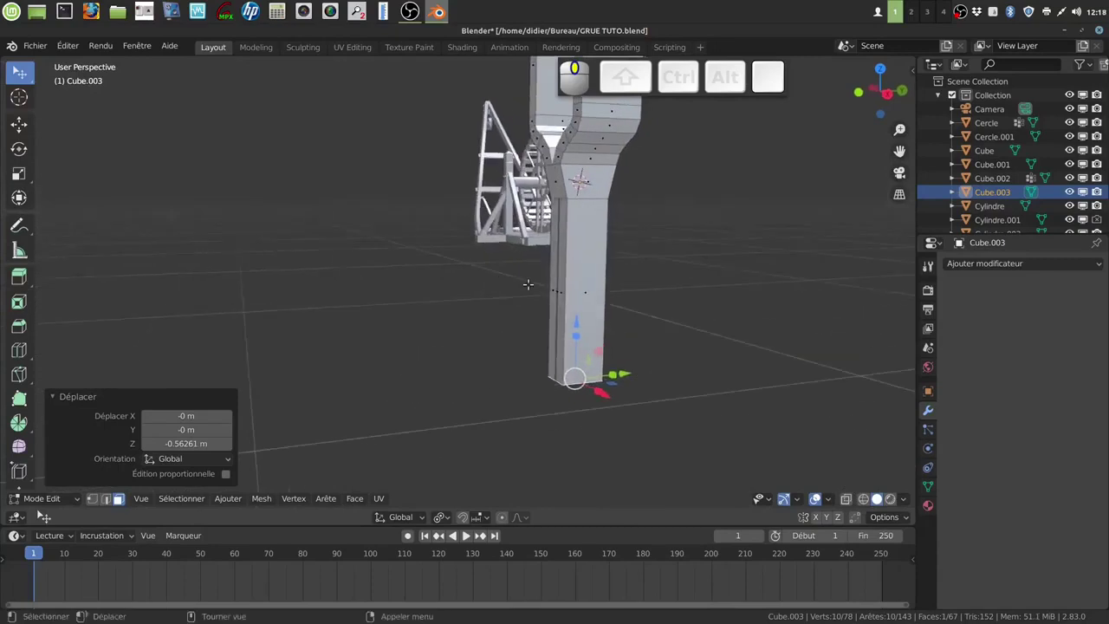
drag(576, 321, 576, 160)
middle_drag(576, 161, 762, 235)
key(s)
key(y)
click(622, 227)
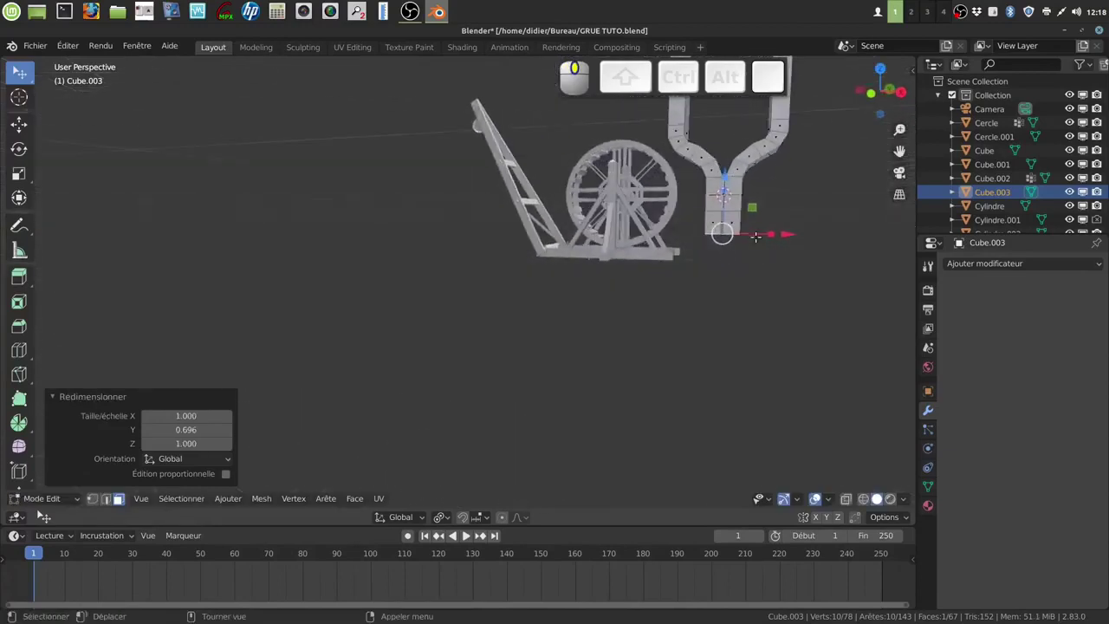
Widen the end face slightly along X and raise it a little along Z to shorten the tapered collar.
drag(770, 234, 779, 234)
middle_drag(779, 234, 766, 218)
drag(729, 175, 726, 163)
Extrude the collar's end face down along Z into a long post below the fork, and clear the selection.
key(e)
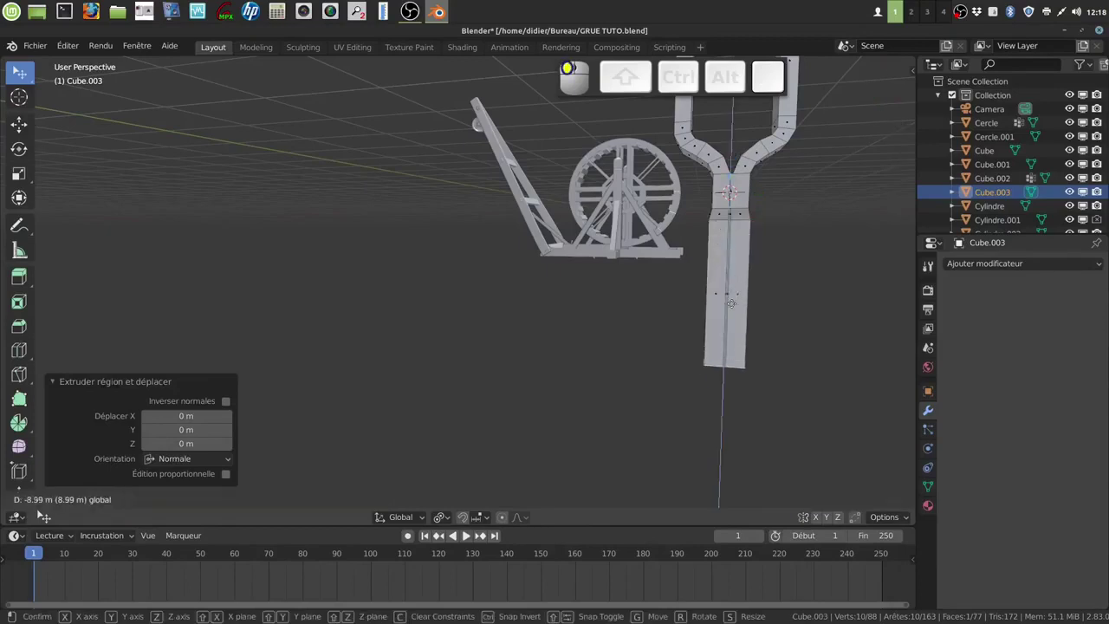
click(726, 373)
middle_drag(726, 373, 649, 317)
drag(649, 317, 655, 345)
click(656, 344)
middle_drag(656, 345, 687, 290)
middle_drag(707, 294, 597, 320)
key(Tab)
key(Tab)
key(a)
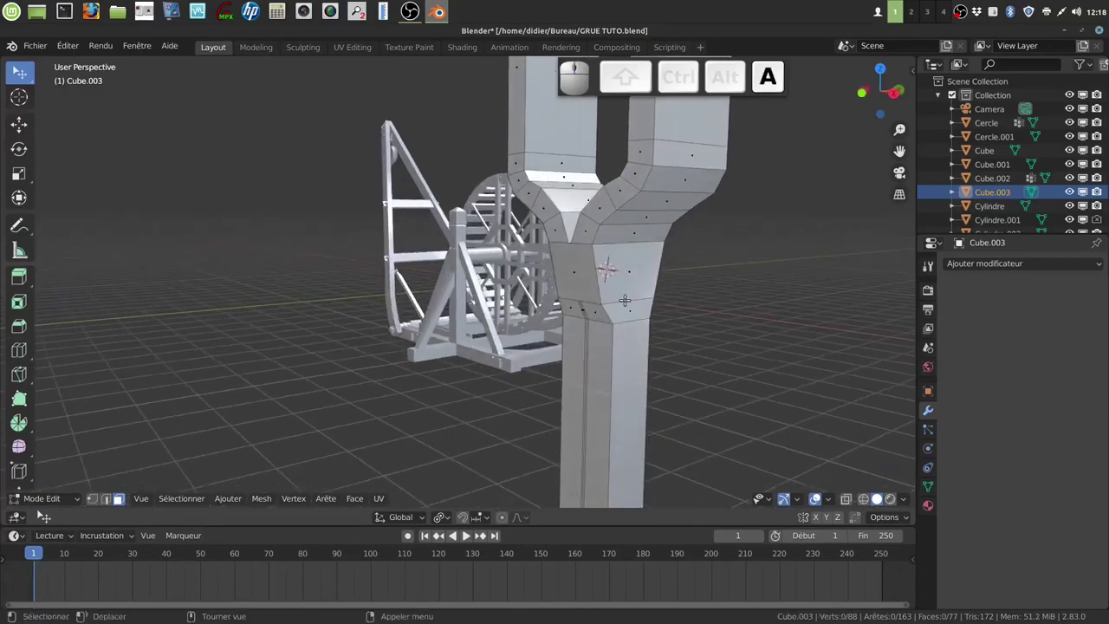
Circle-select the narrow faces on the front of the long post, dissolve them into one face, and clear the selection.
scroll(625, 300, down, 3)
middle_drag(628, 312, 598, 312)
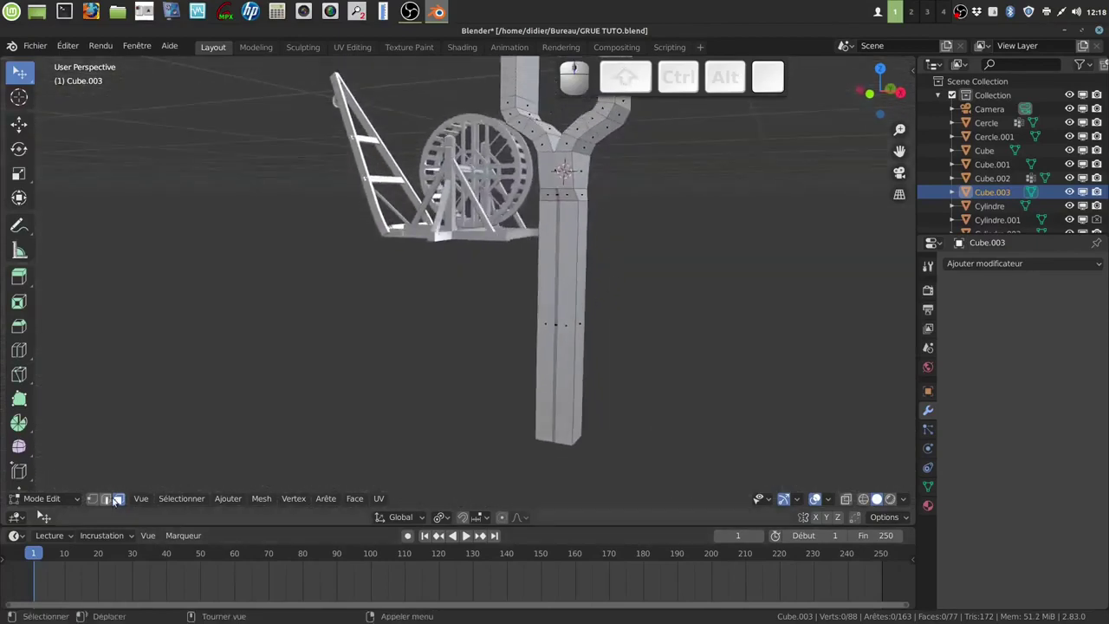
key(c)
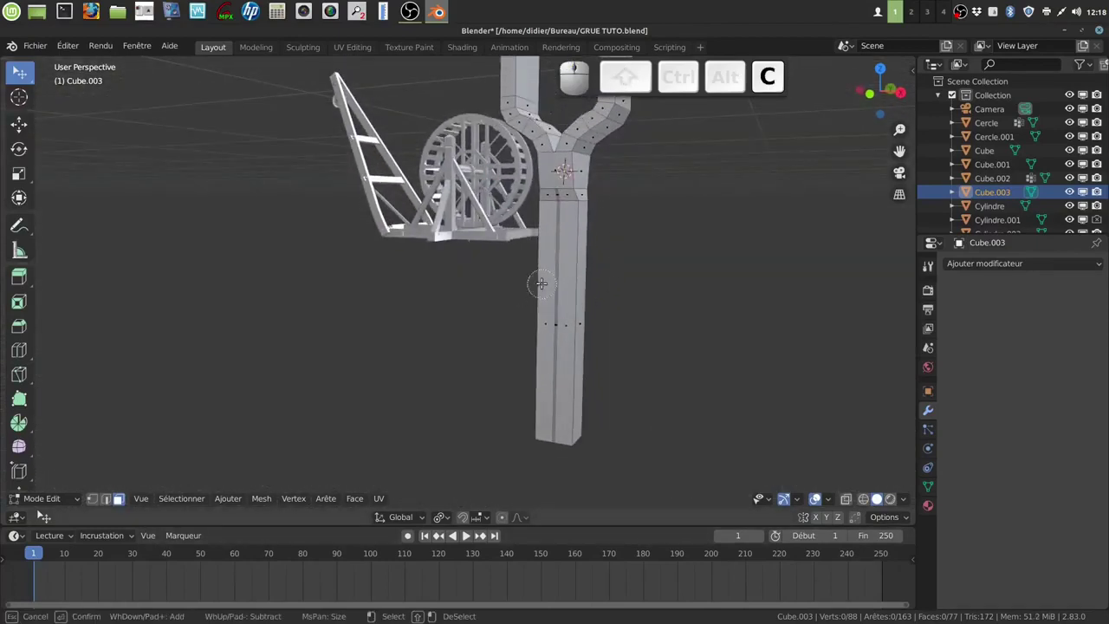
click(559, 284)
right_click(554, 272)
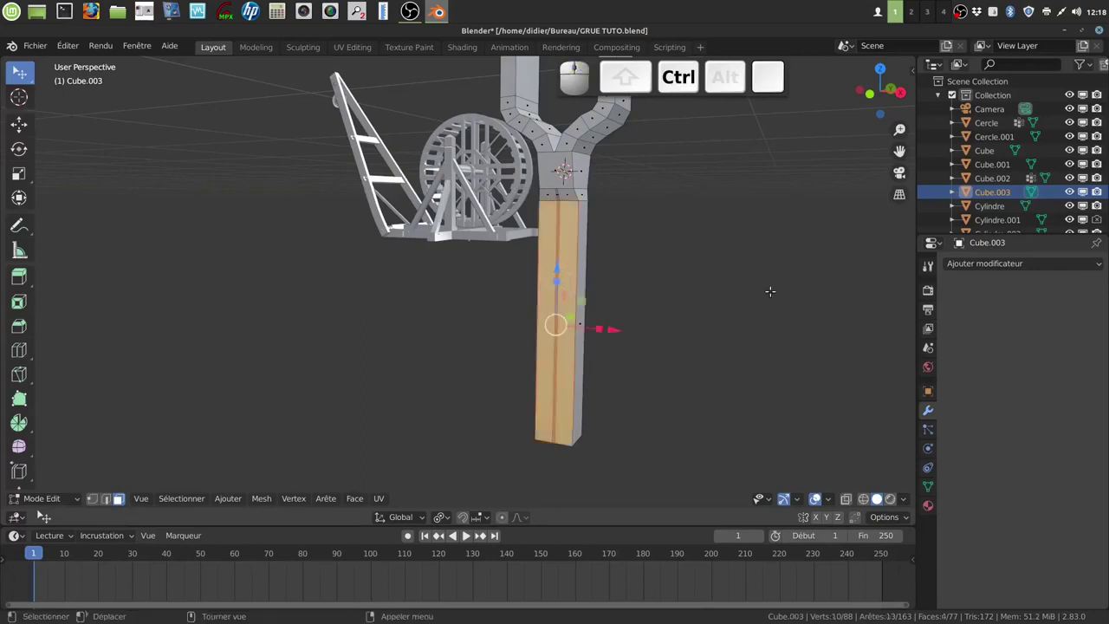
key(ctrl+x)
key(alt+a)
Circle-select the narrow faces on the back of the long post, dissolve them into one face, and clear the selection.
middle_drag(765, 264, 530, 247)
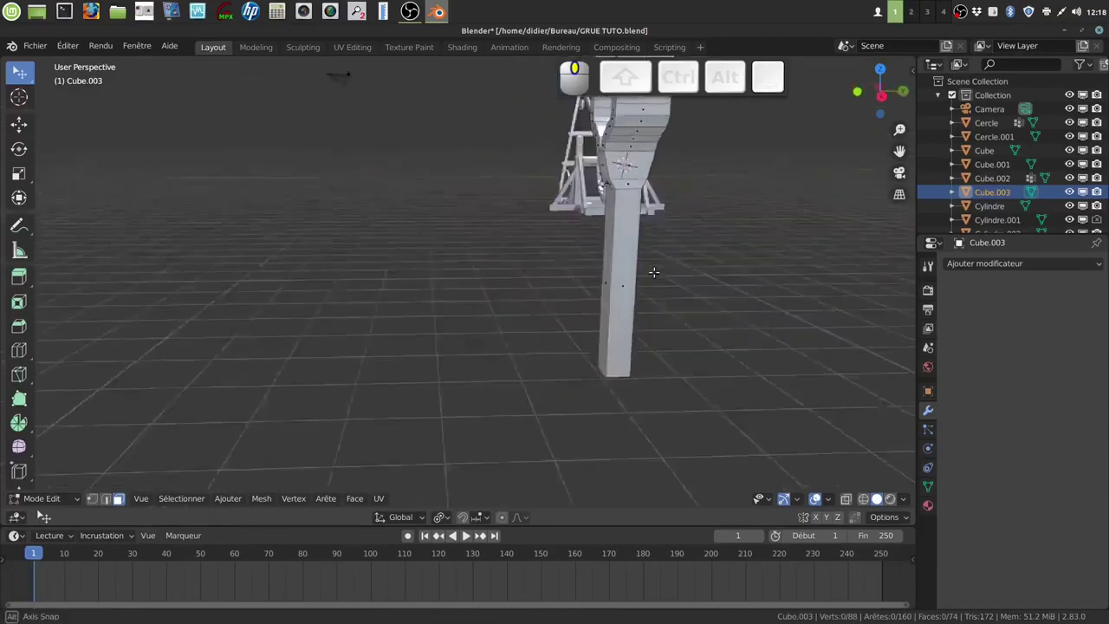
shift+middle_drag(725, 285, 443, 314)
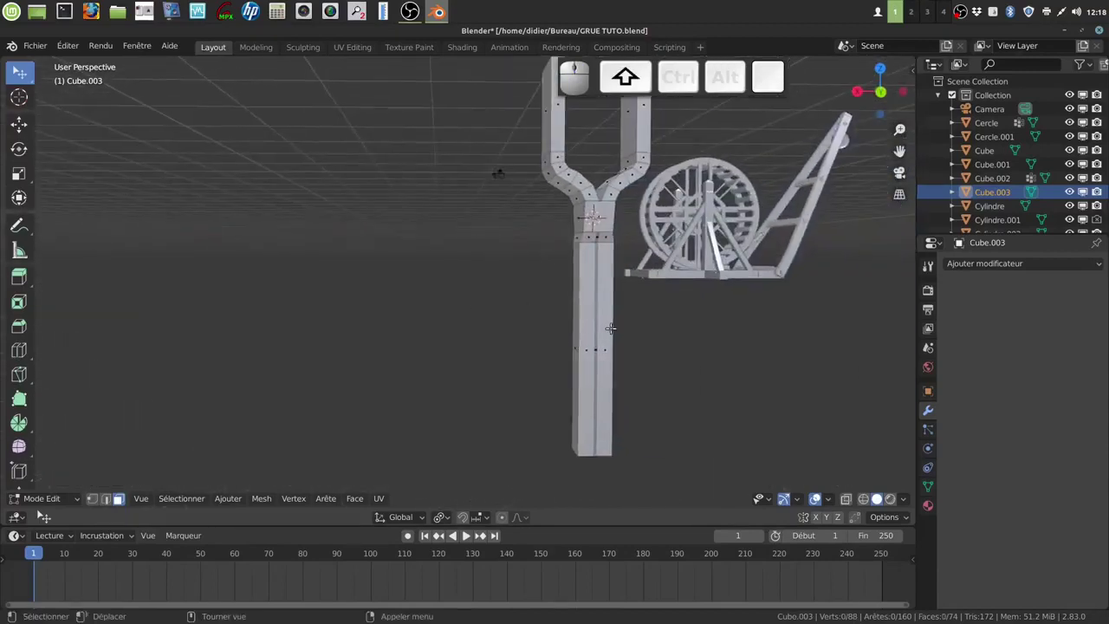
key(c)
click(594, 330)
right_click(530, 357)
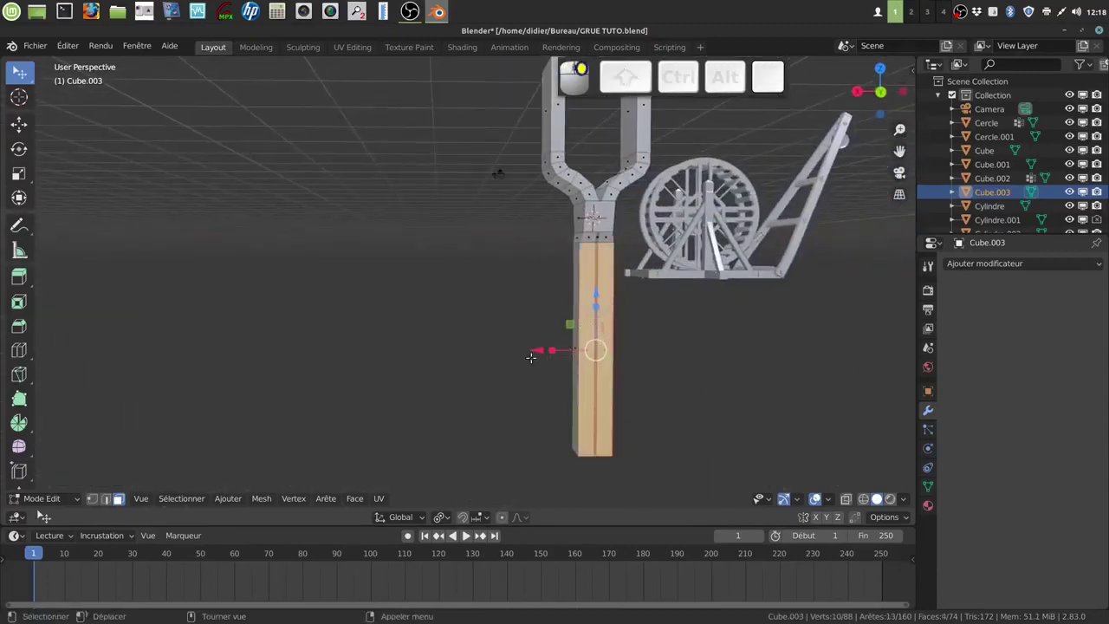
key(ctrl+x)
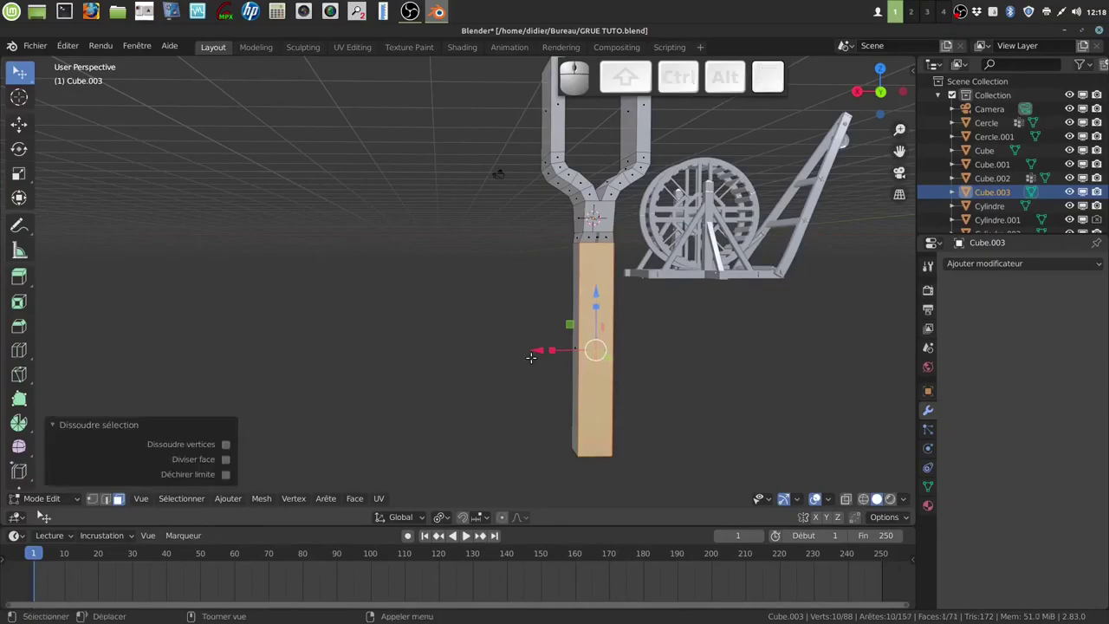
key(alt+a)
Circle-select the tapered collar's faces on both front and back, dissolve them into one face per side, and clear the selection.
middle_drag(480, 300, 522, 331)
scroll(523, 327, up, 1)
key(c)
click(490, 271)
middle_drag(566, 306, 676, 308)
key(c)
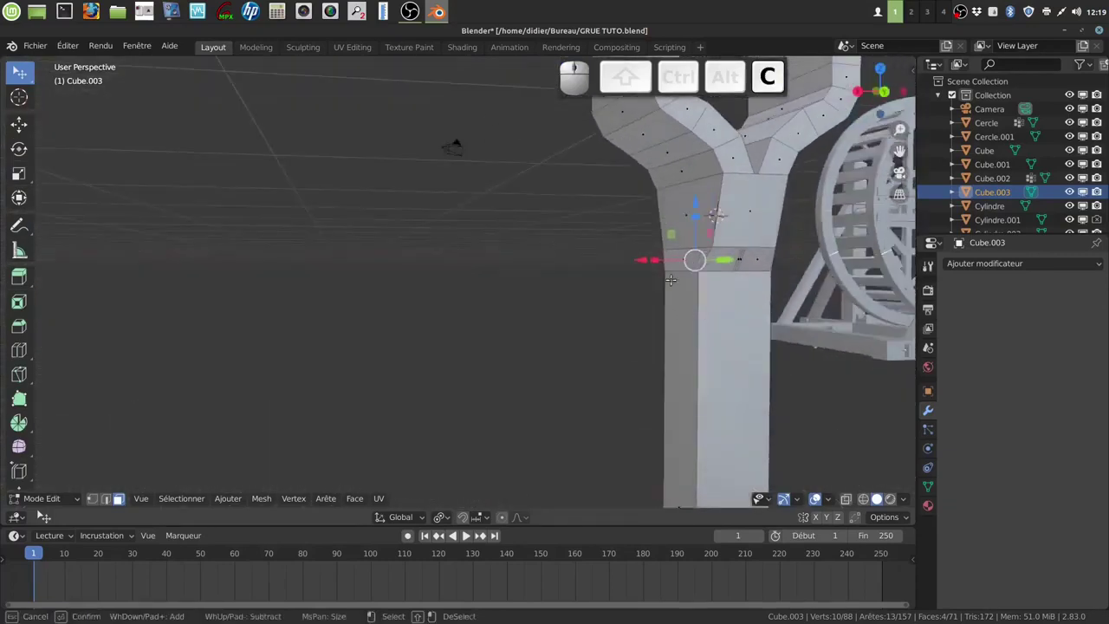
click(742, 257)
right_click(514, 358)
key(ctrl)
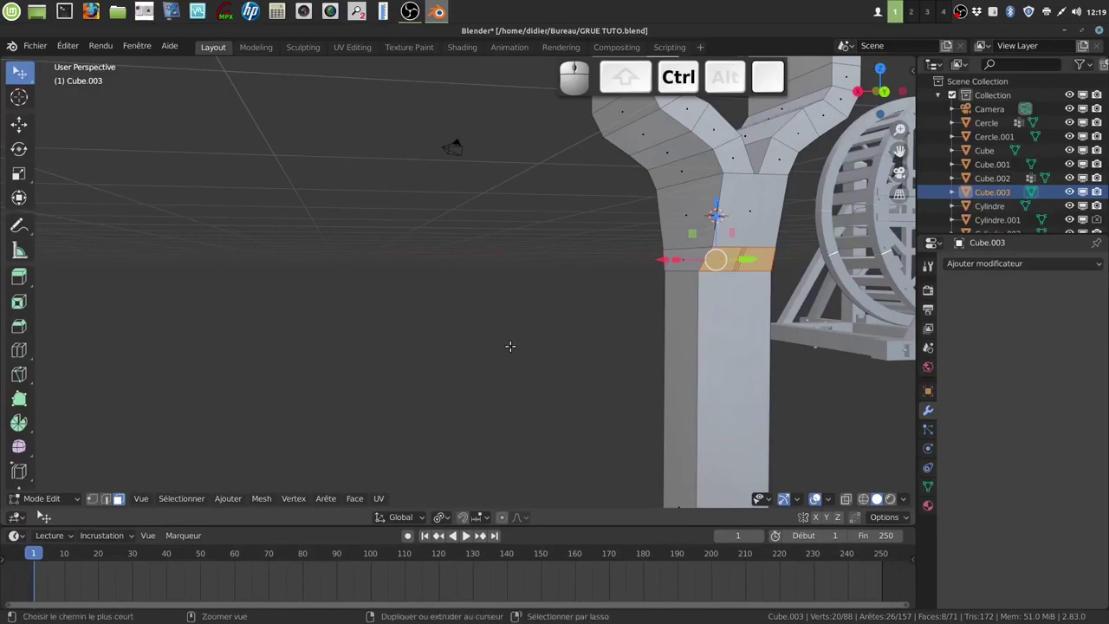
key(ctrl+x)
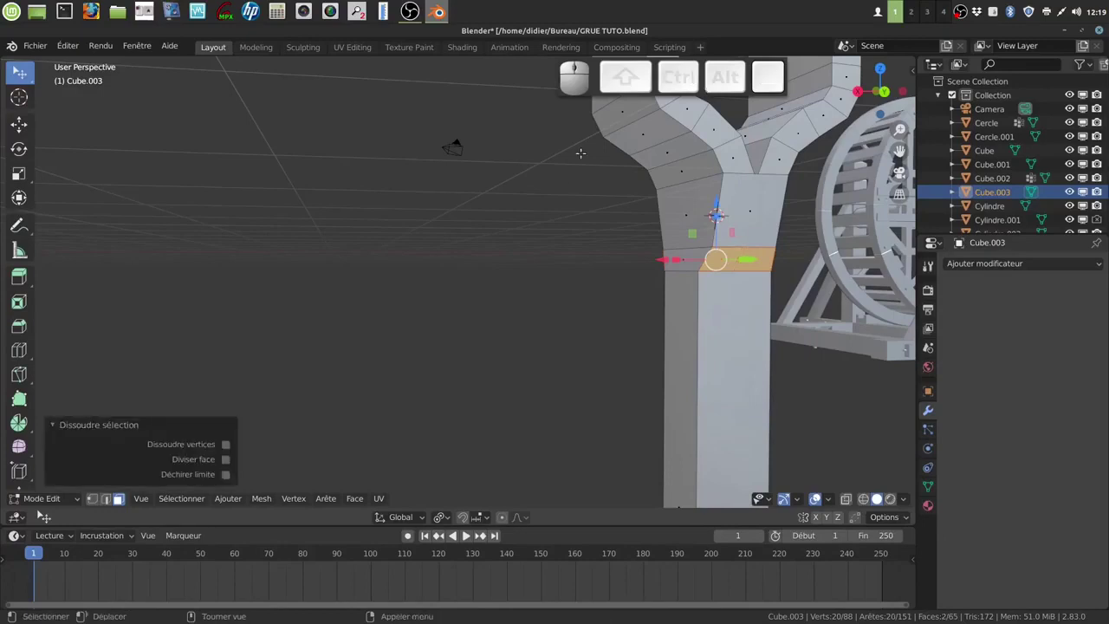
key(alt+a)
In edge mode, select the edge loop around the top of the tapered collar and bevel it about 0.309 m with 5 segments.
middle_drag(636, 216, 584, 281)
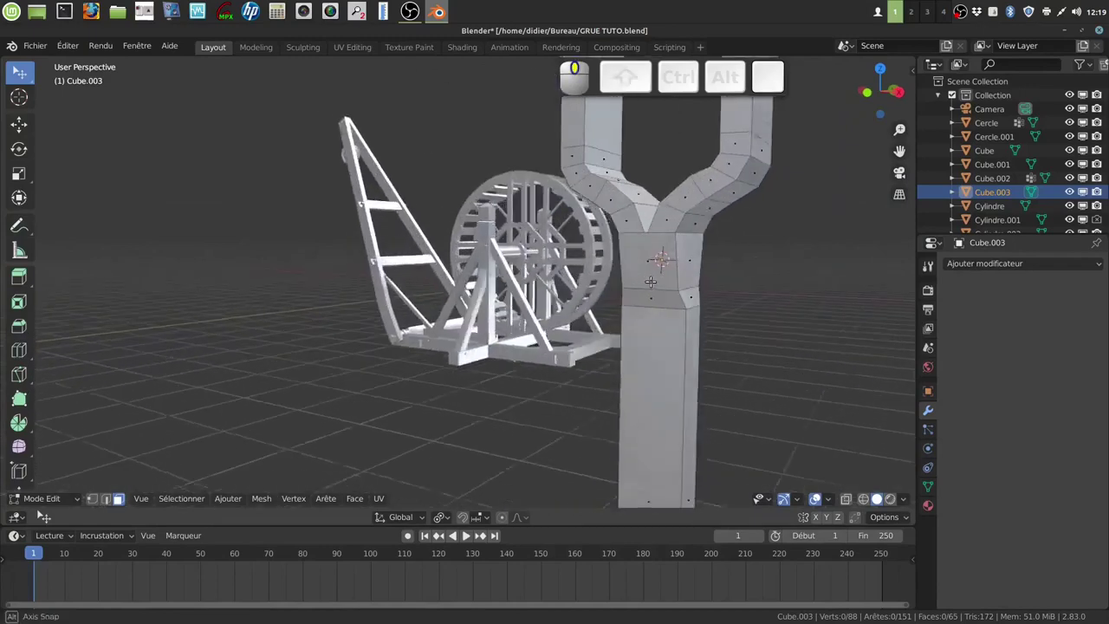
scroll(611, 289, up, 2)
shift+middle_drag(584, 281, 633, 240)
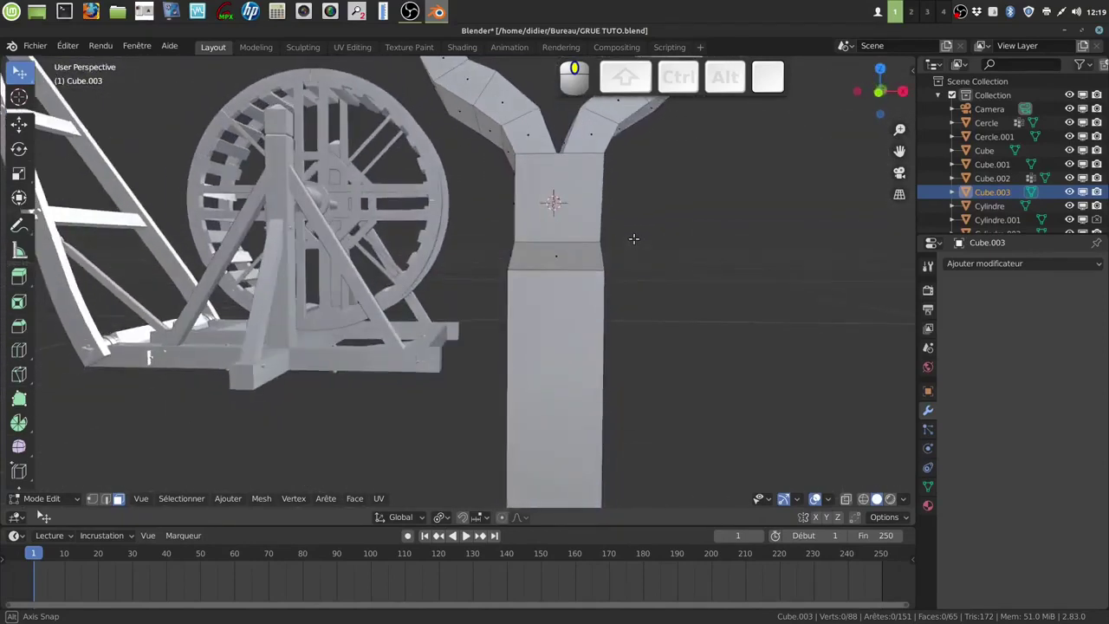
click(106, 499)
click(555, 242)
middle_drag(556, 240, 658, 231)
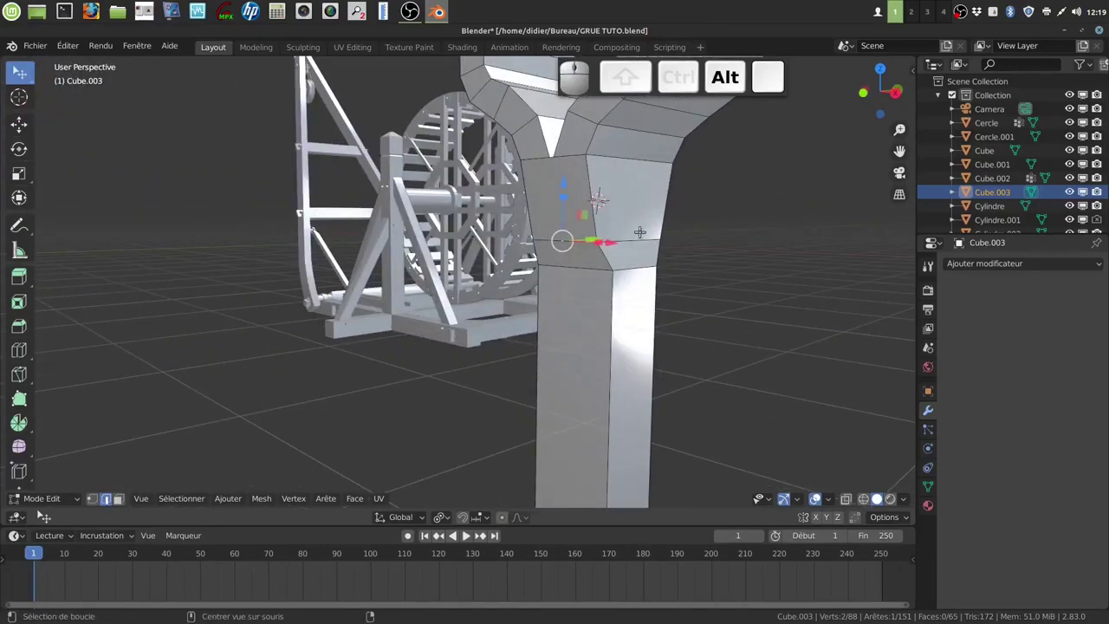
alt+click(633, 242)
middle_drag(633, 242, 728, 251)
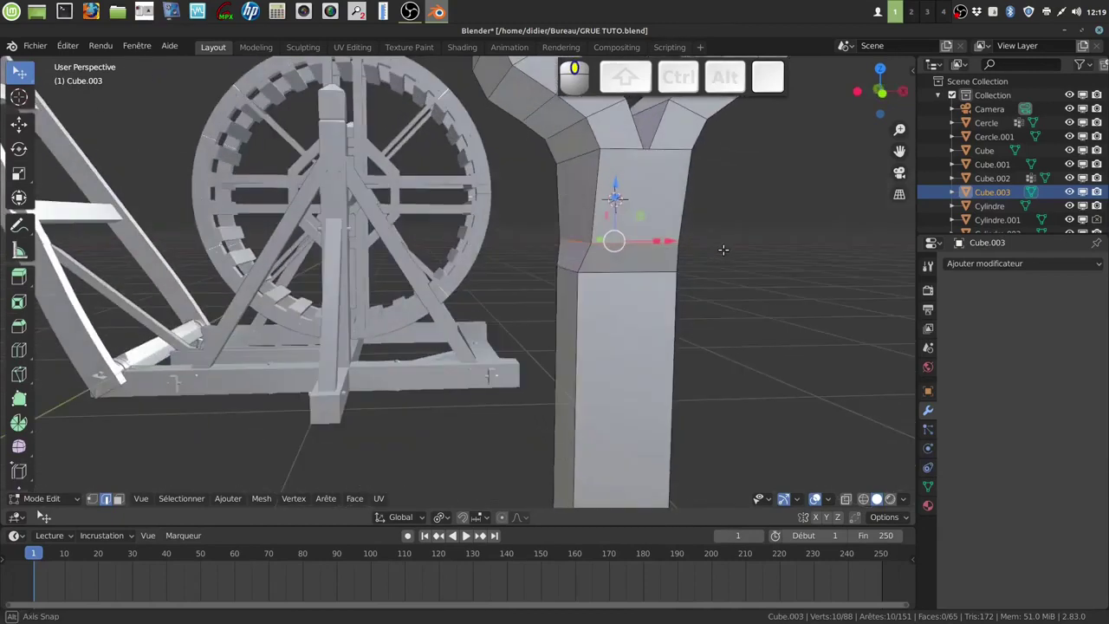
key(ctrl+b)
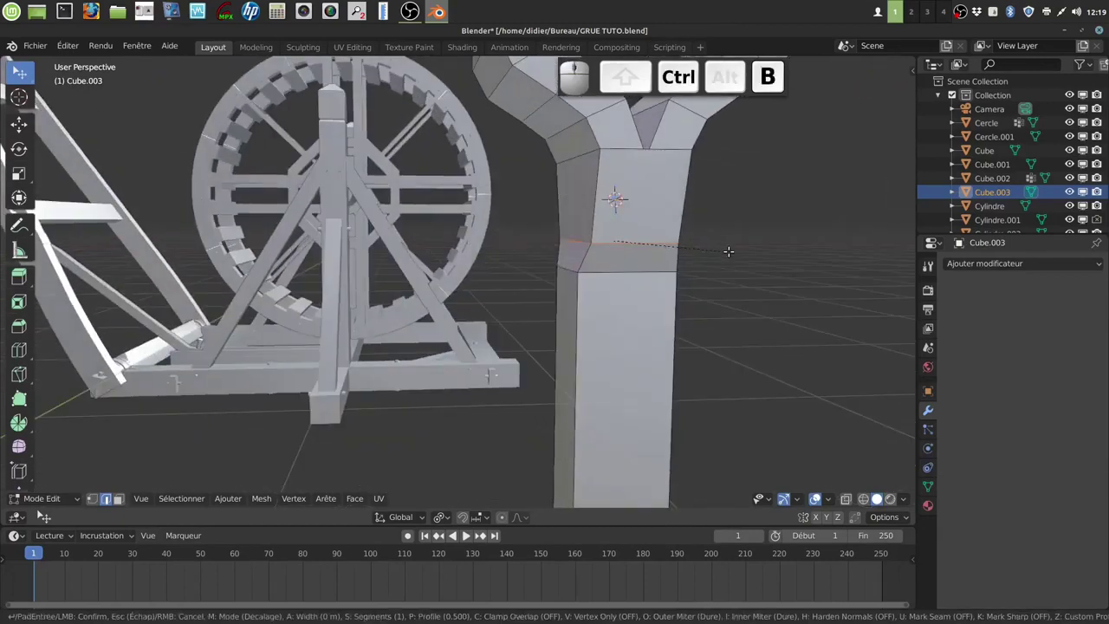
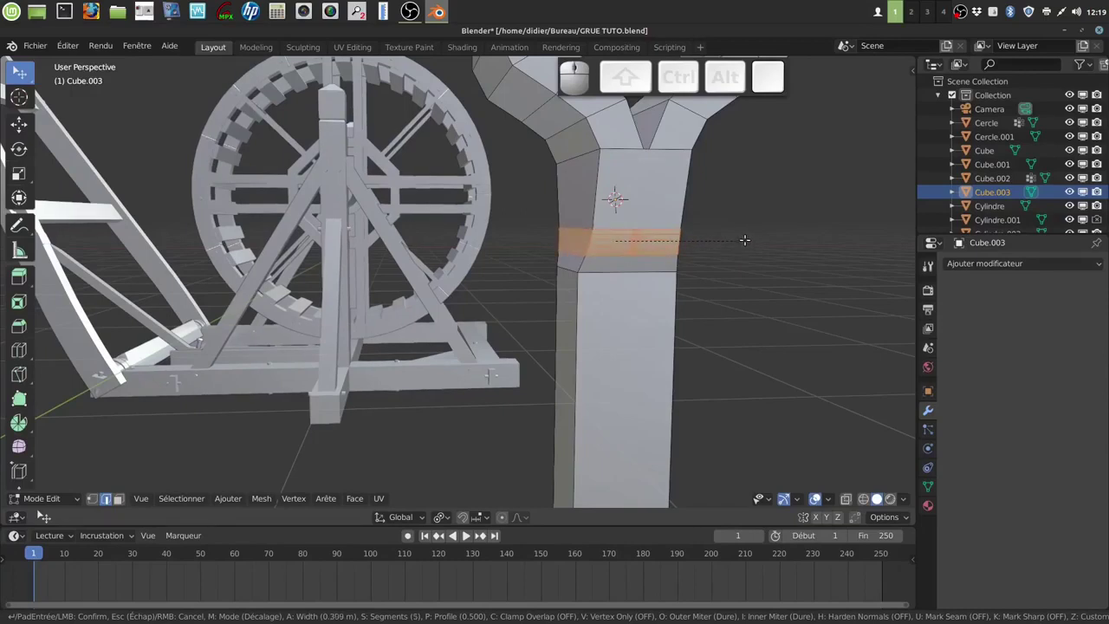
click(744, 240)
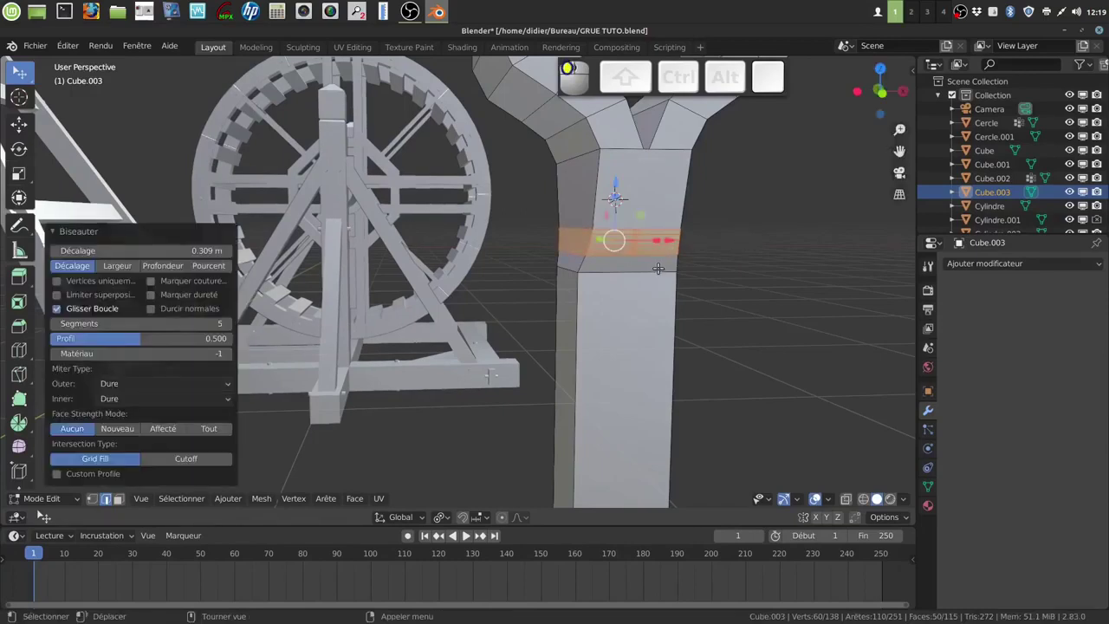
Select the edge loop around the bottom of the tapered collar and bevel it about 0.31 m with 5 segments.
key(alt+a)
alt+click(658, 269)
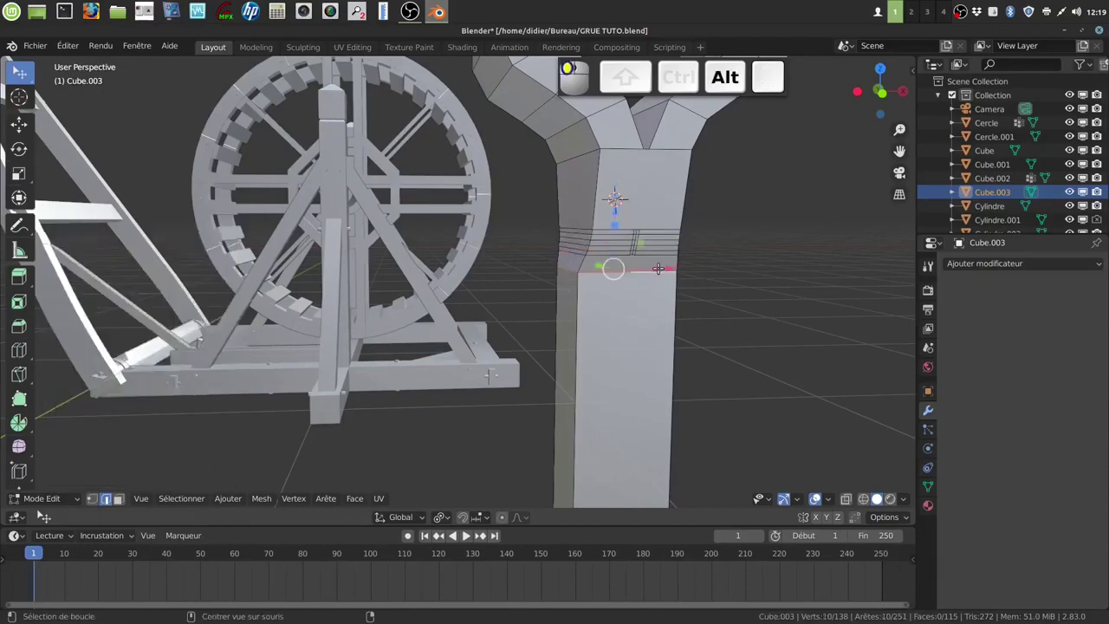
key(ctrl+b)
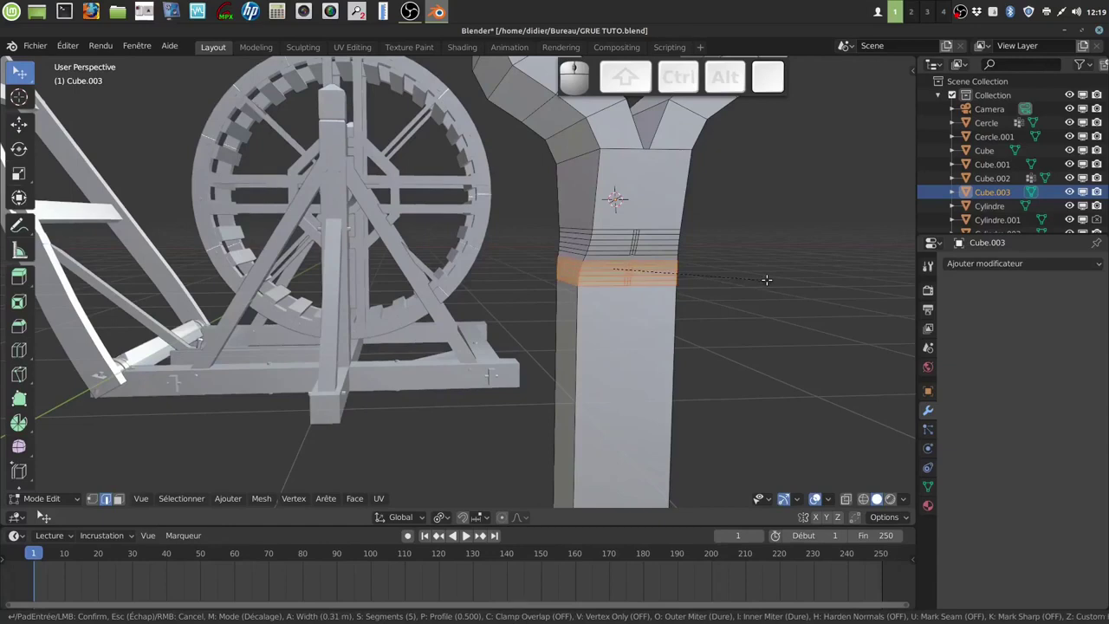
click(768, 277)
Return to object mode and add a Bevel (Biseau) modifier to the fork with its limit method set to Angle.
key(Tab)
middle_drag(755, 293, 677, 348)
scroll(746, 305, down, 5)
key(Tab)
middle_drag(595, 346, 573, 308)
key(Tab)
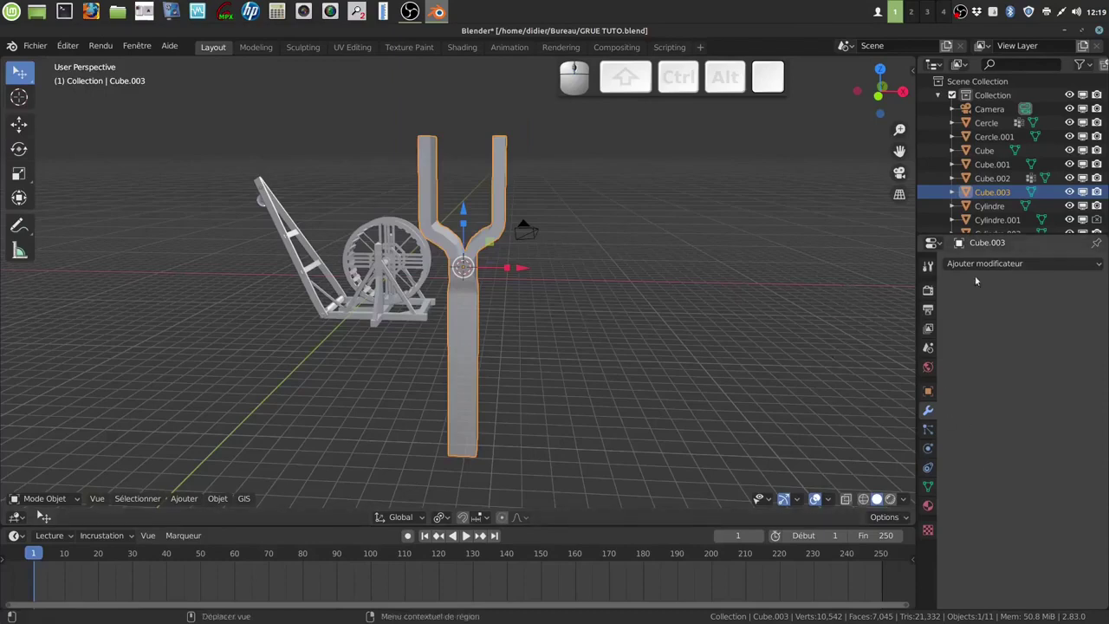
click(1097, 264)
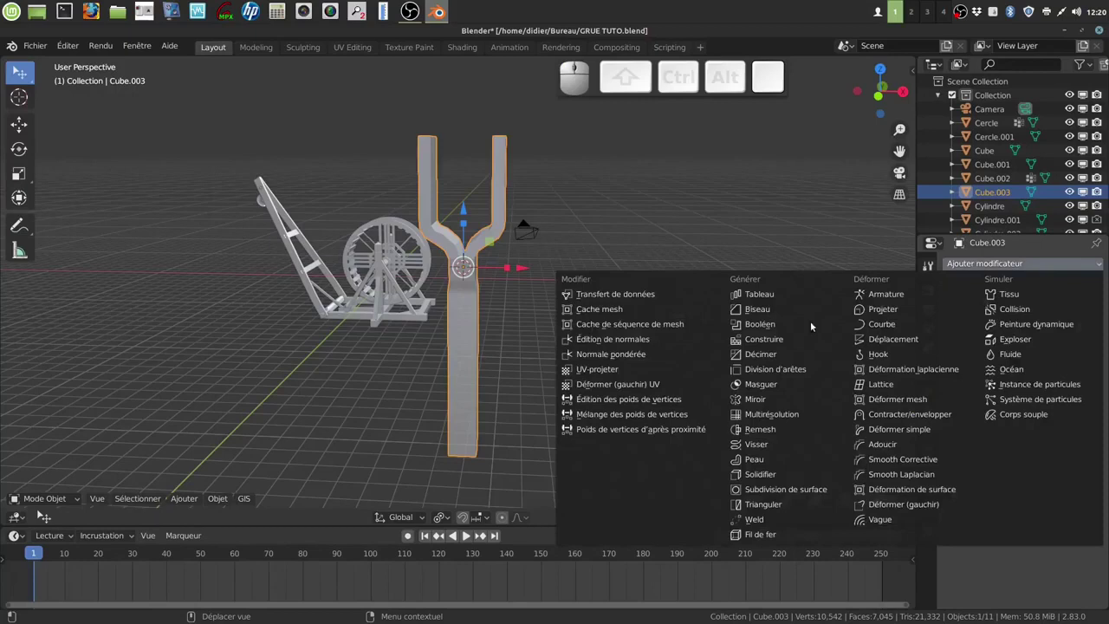
click(758, 310)
middle_drag(687, 369, 619, 327)
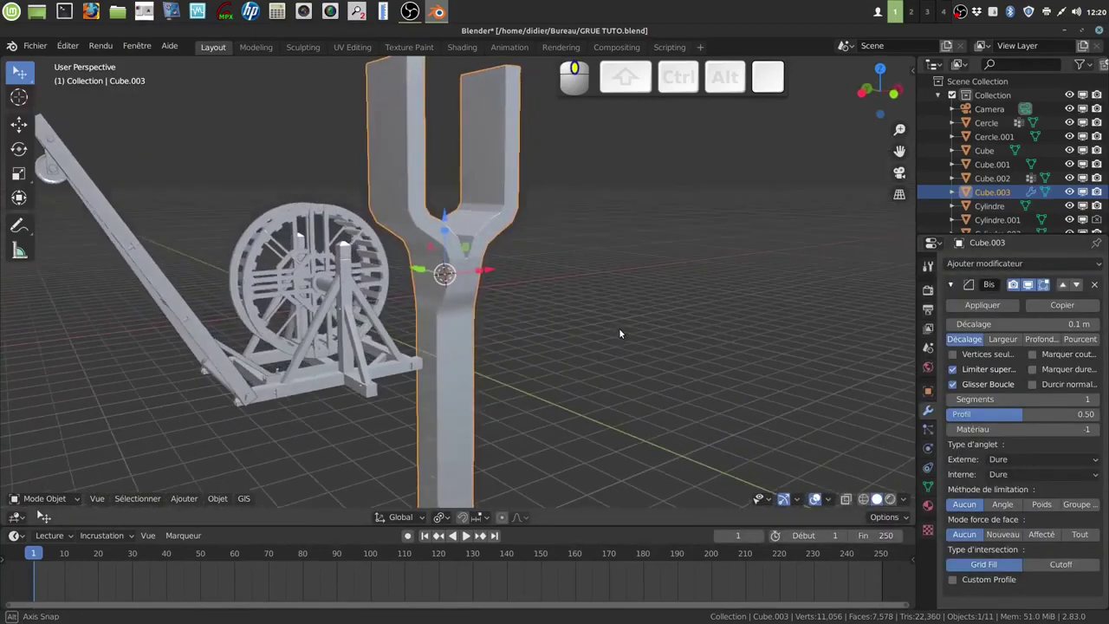
click(1003, 504)
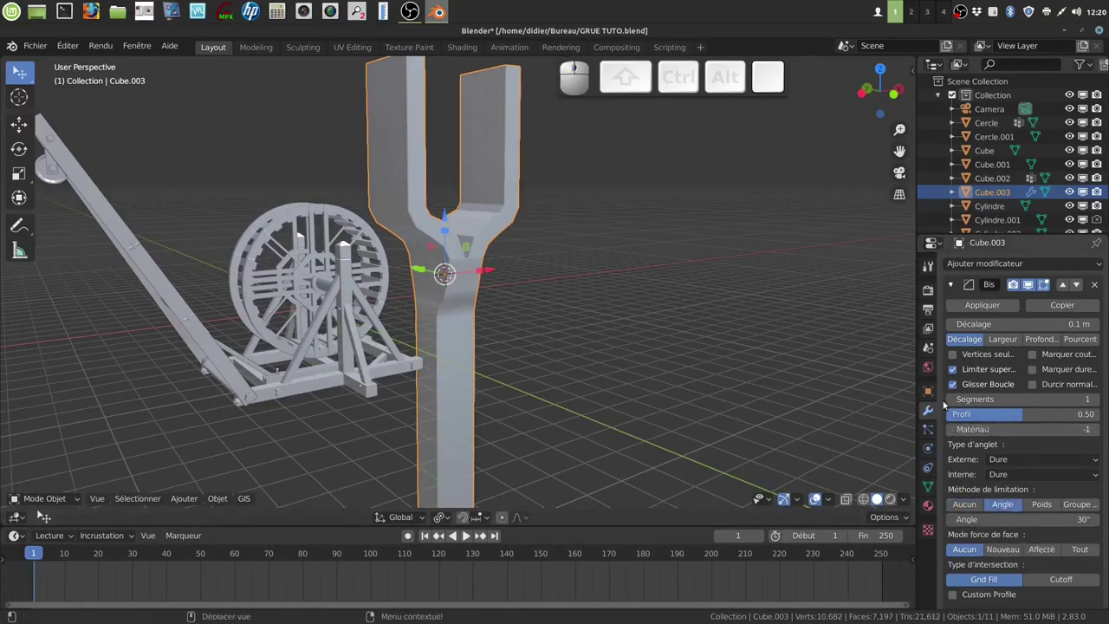
Set the fork's Bevel modifier to 3 segments with a profile of 0.55.
scroll(719, 378, up, 2)
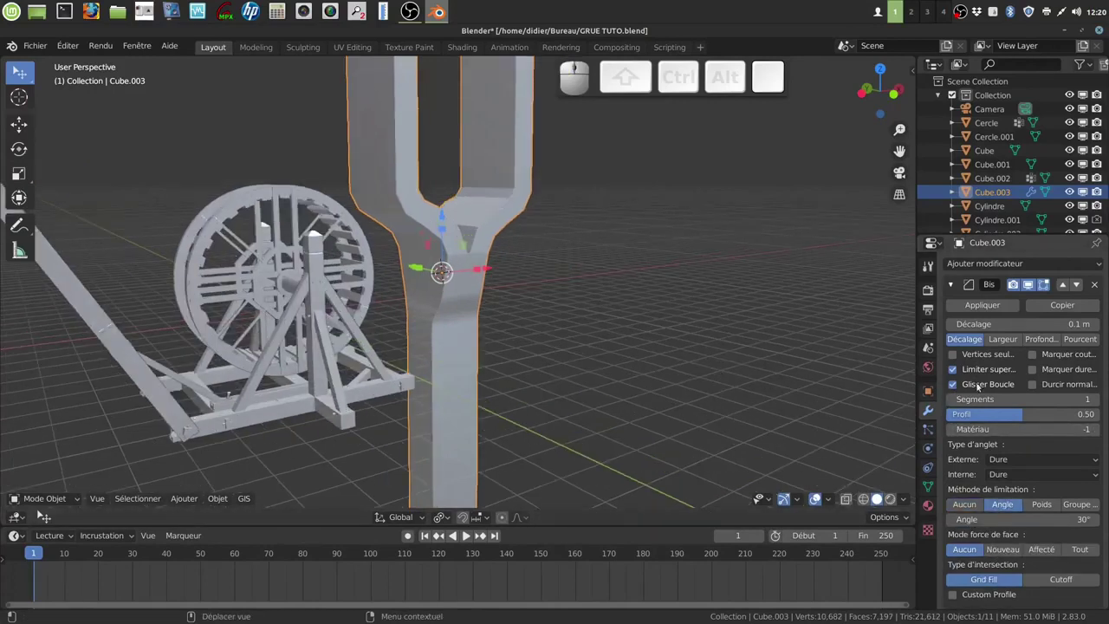
click(1095, 400)
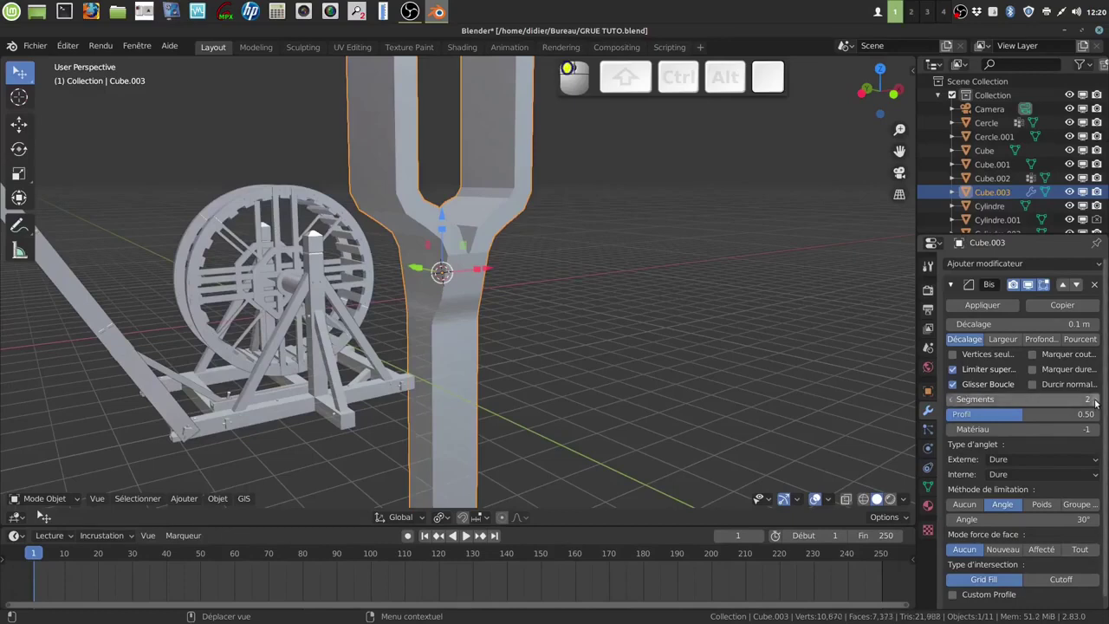
click(1094, 400)
middle_drag(648, 364, 688, 350)
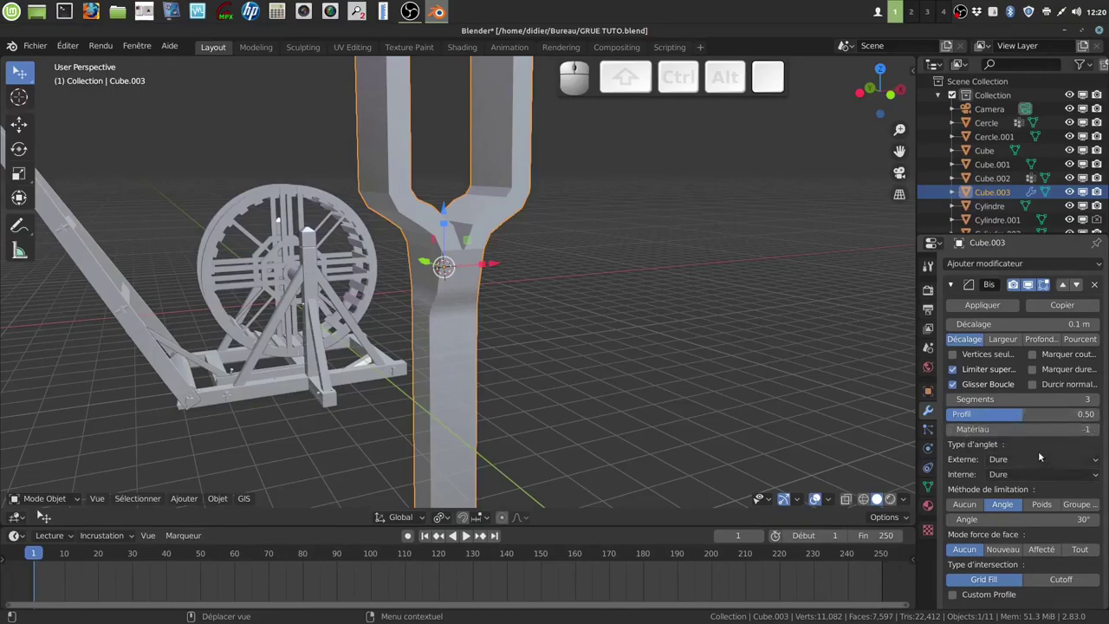
drag(1018, 419, 1028, 419)
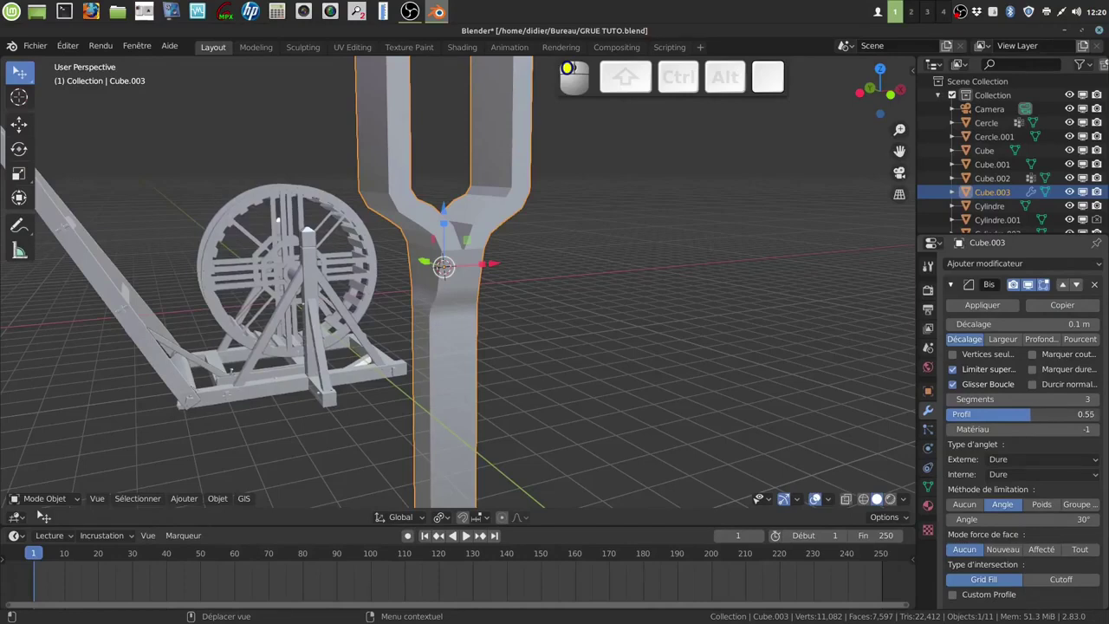
drag(1027, 419, 1027, 419)
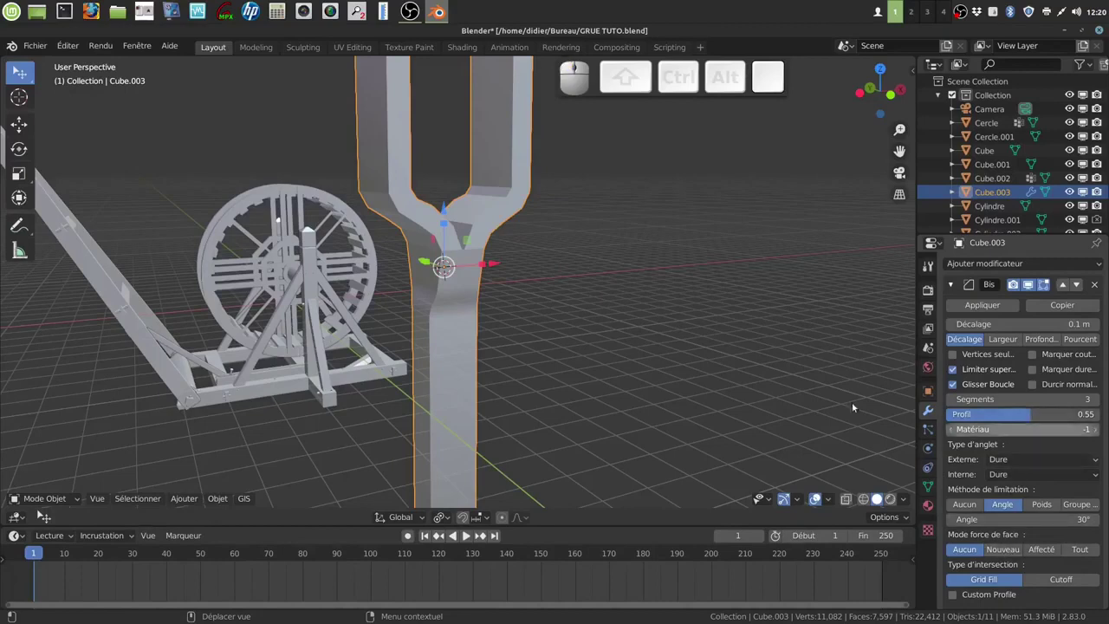
key(Tab)
key(Tab)
middle_drag(540, 300, 570, 305)
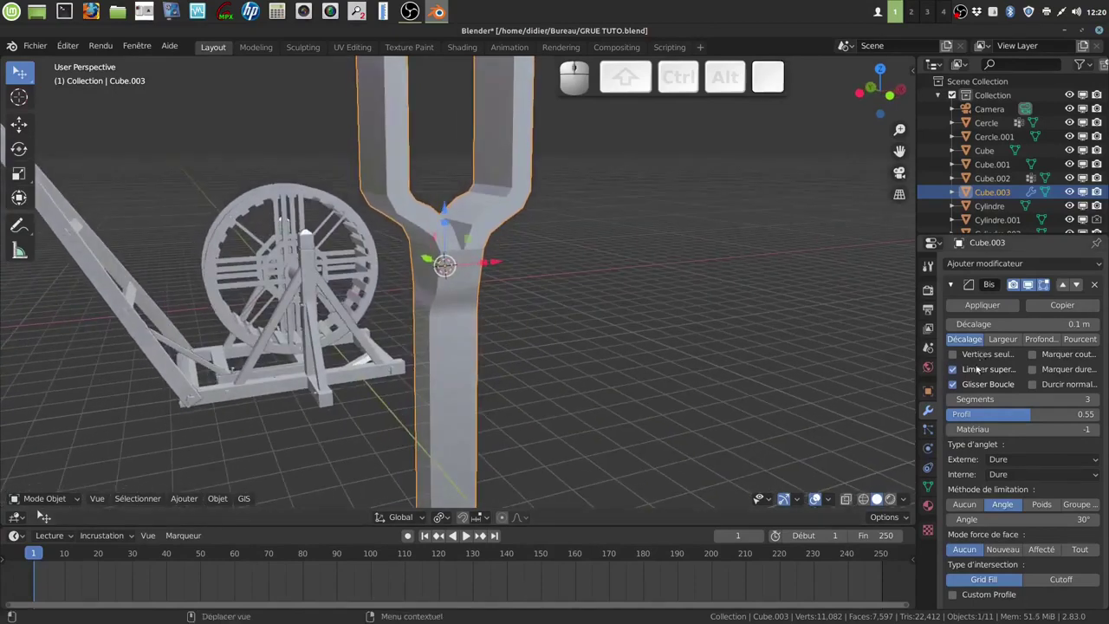
Turn off overlap clamping in the fork's Bevel modifier and inspect the rounded edges.
click(954, 371)
middle_drag(591, 362, 534, 339)
scroll(648, 369, down, 3)
mouse_move(648, 368)
middle_down()
mouse_move(637, 354)
mouse_move(678, 346)
mouse_move(617, 366)
mouse_move(645, 370)
mouse_move(658, 346)
mouse_move(654, 381)
mouse_move(663, 383)
middle_up()
scroll(650, 370, up, 4)
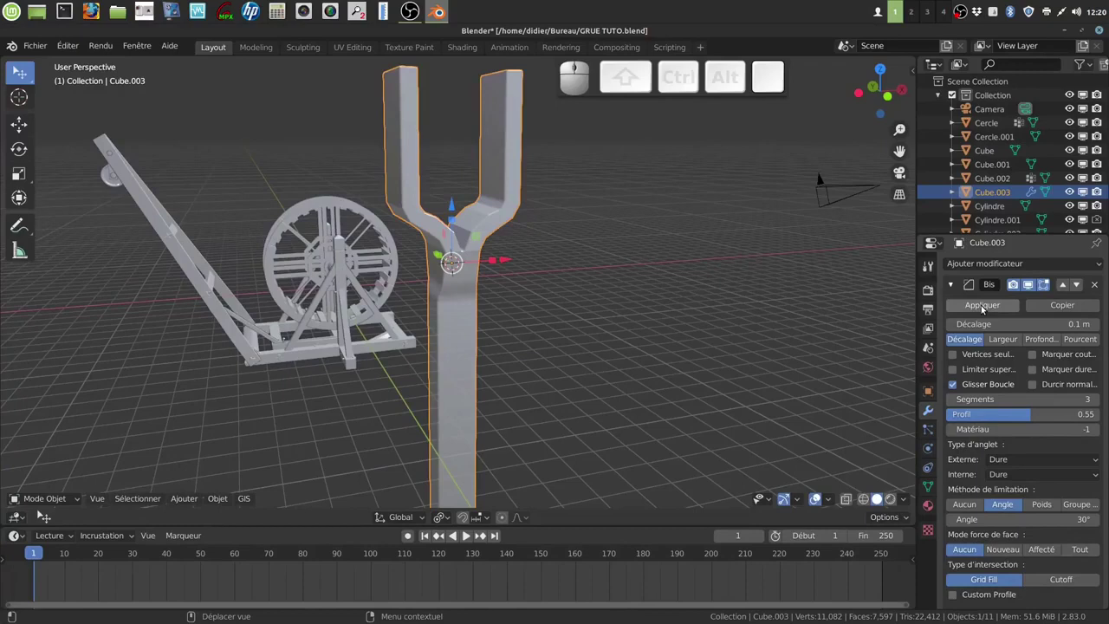
Shade the fork smooth and enable Auto Smooth for its normals.
right_click(459, 364)
click(458, 361)
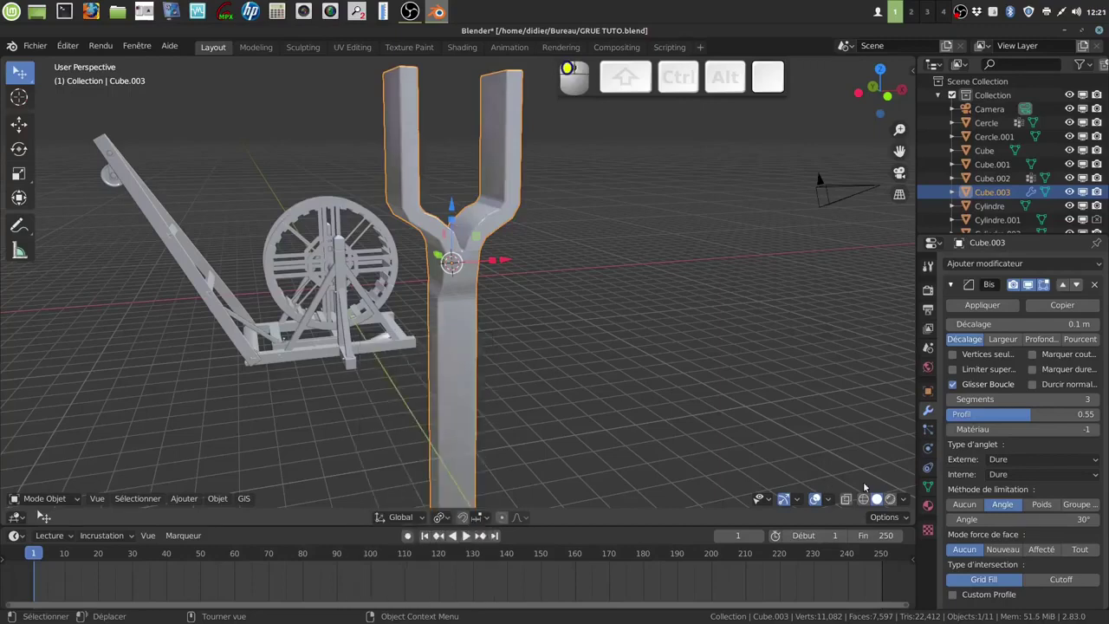
click(929, 489)
click(962, 513)
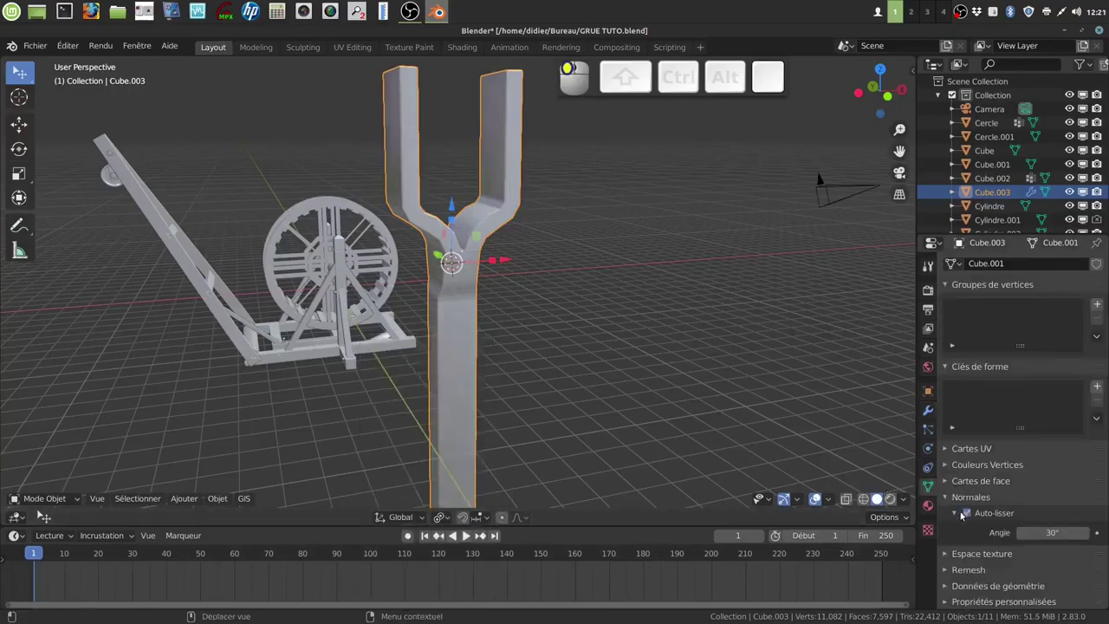
click(554, 339)
middle_drag(565, 342, 534, 313)
Check the fork's mesh in edit mode, return to object mode, and remove the Bevel modifier.
key(Tab)
scroll(544, 332, up, 2)
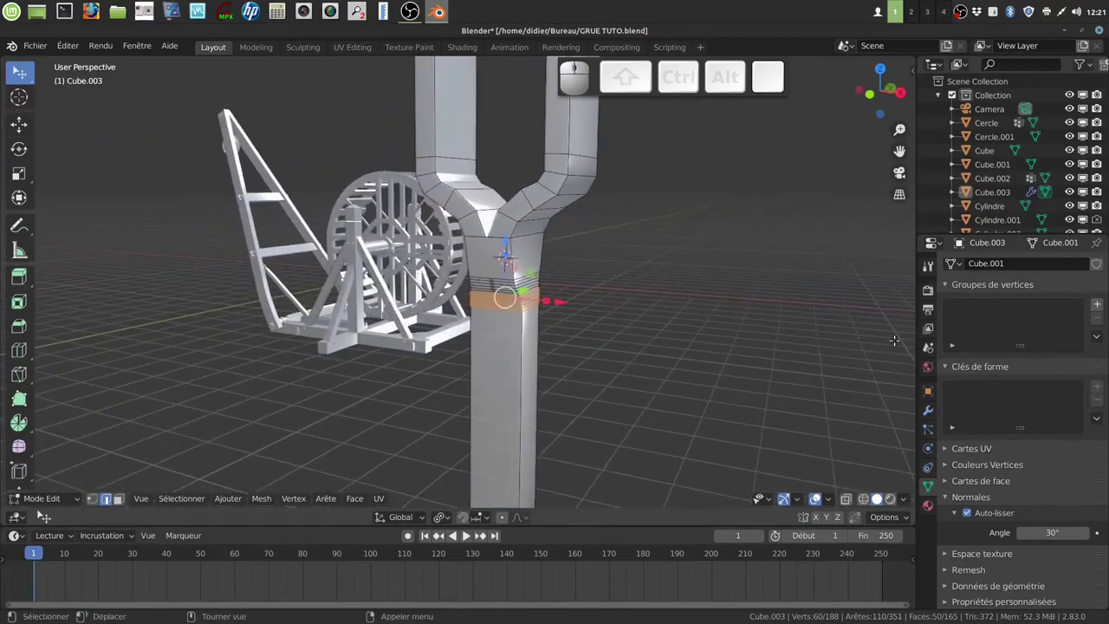
key(Tab)
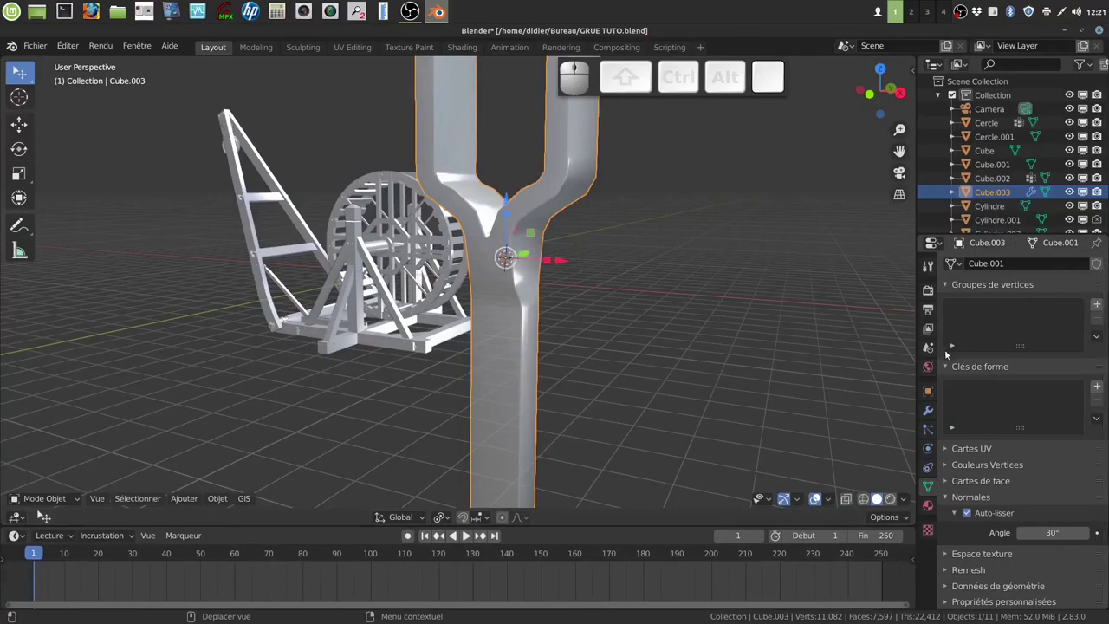
click(927, 413)
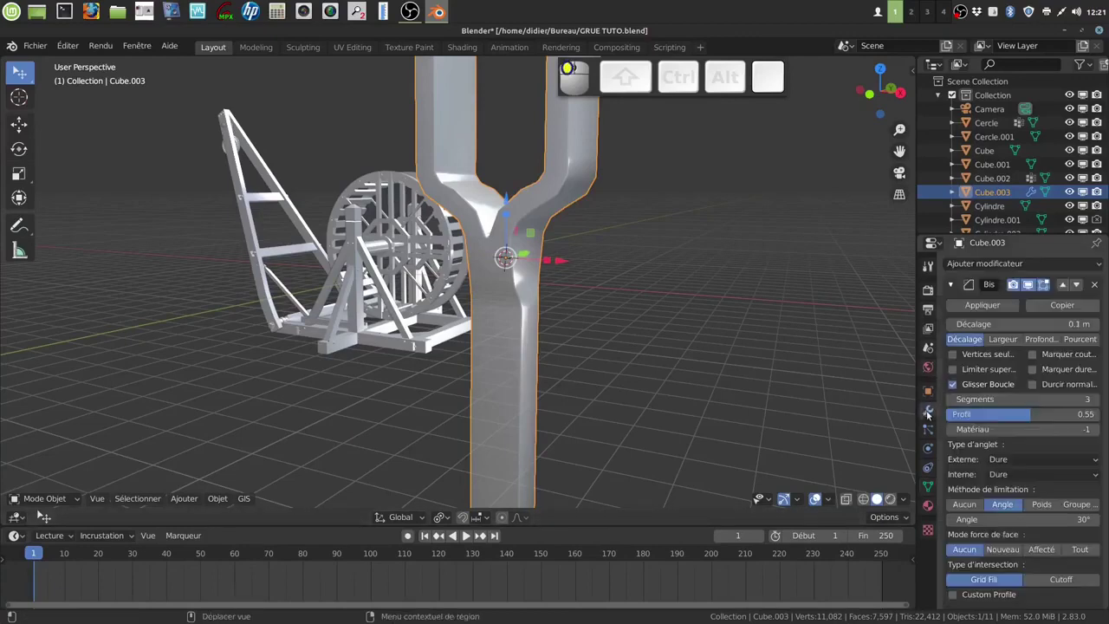
click(1094, 286)
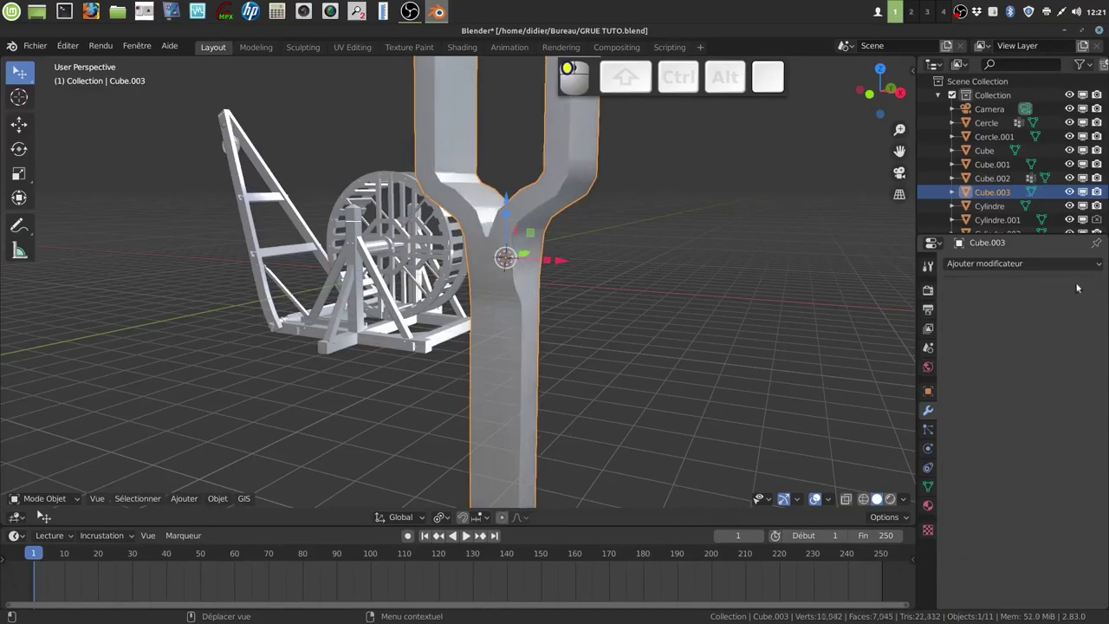
In edit mode, clear the selection, select the edges on the outer bends of both arms, and bevel them about 0.254 m with 2 segments.
key(Tab)
middle_drag(641, 258, 623, 152)
key(alt+a)
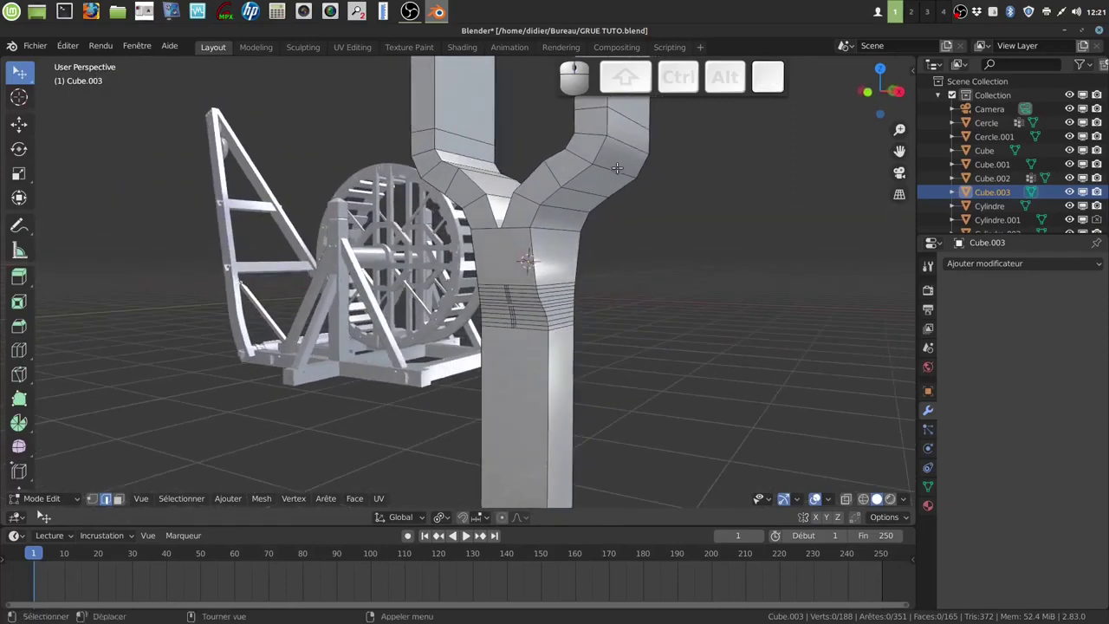
middle_drag(656, 191, 637, 198)
middle_drag(617, 135, 523, 157)
middle_drag(449, 134, 577, 199)
middle_drag(723, 211, 724, 210)
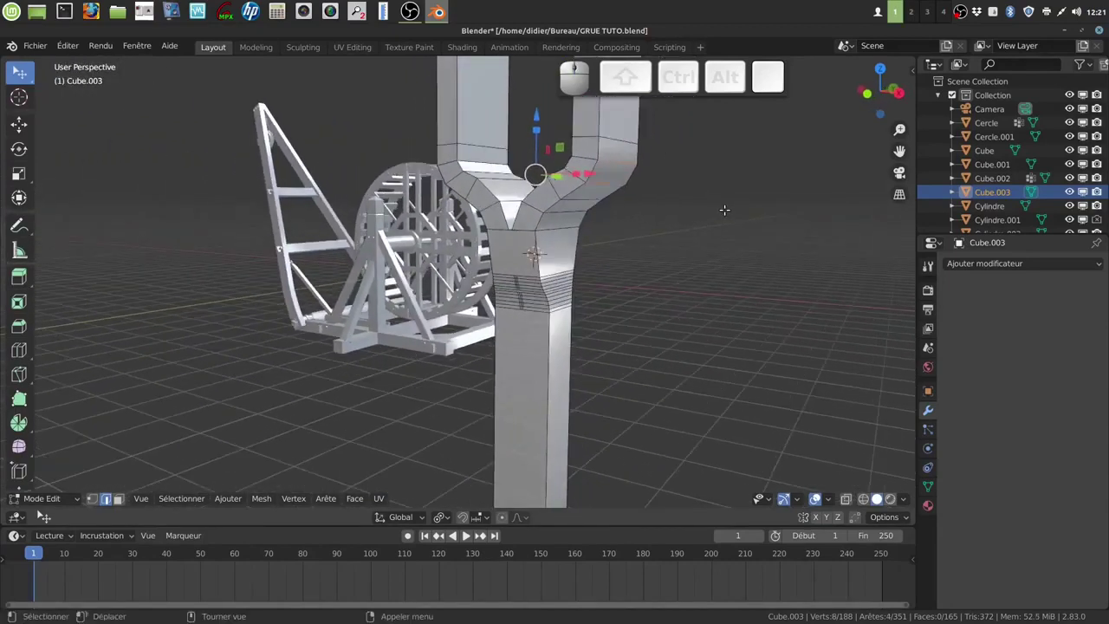
key(ctrl)
key(ctrl+b)
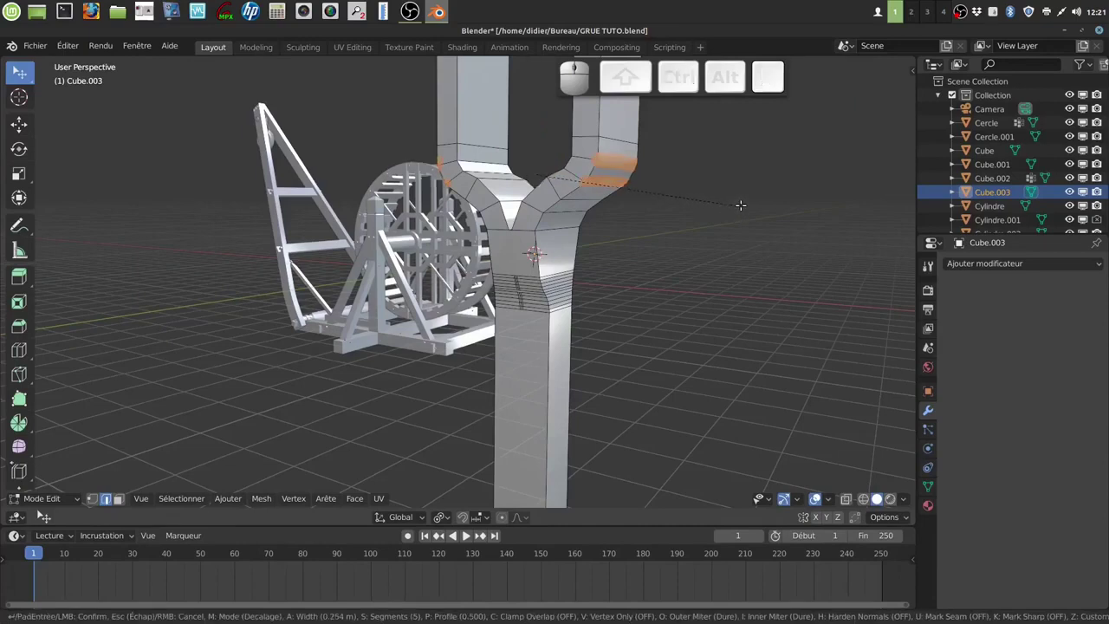
scroll(741, 204, down, 2)
click(742, 204)
Try to bevel the edge path around the base of the fork's arms about 0.306 m with 2 segments.
mouse_move(668, 231)
middle_down()
mouse_move(705, 231)
mouse_move(572, 210)
mouse_move(653, 225)
middle_up()
click(565, 212)
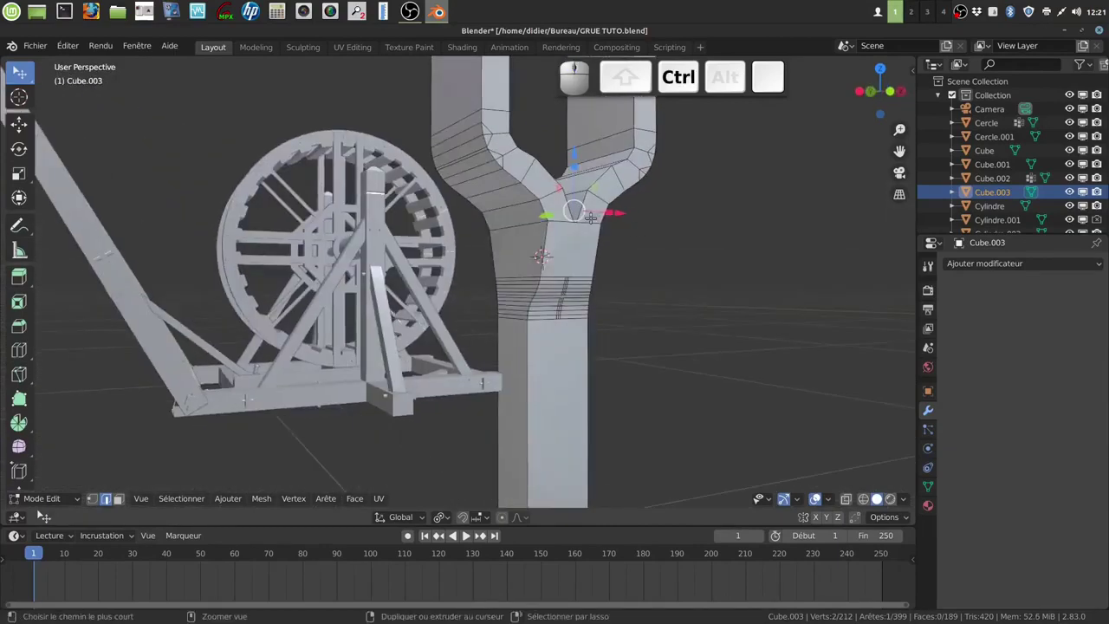
ctrl+click(527, 210)
middle_drag(528, 210, 630, 248)
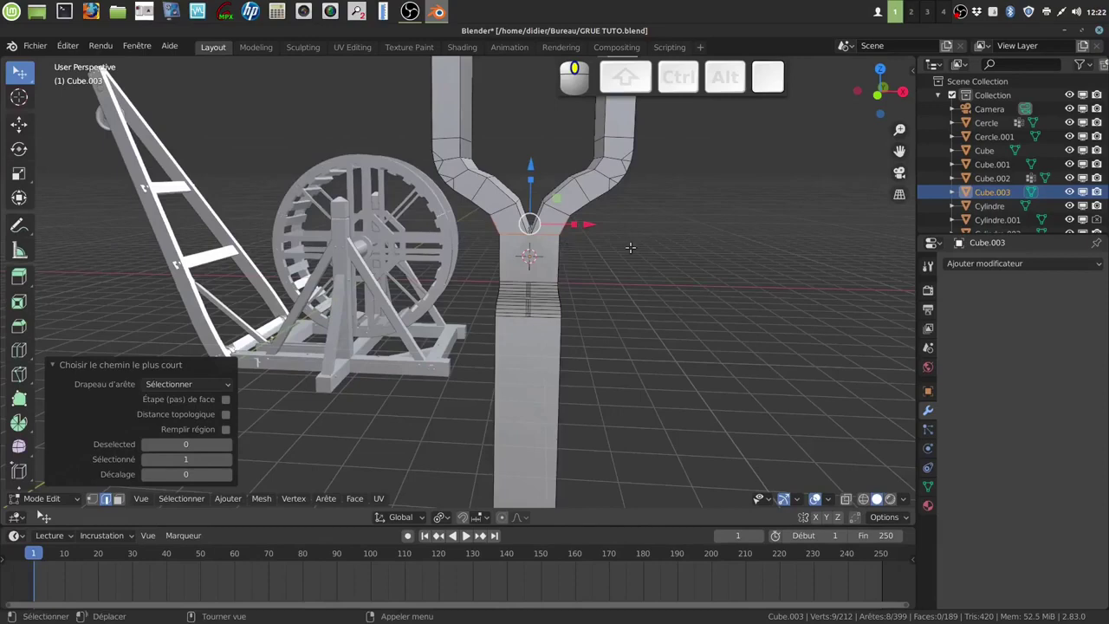
key(ctrl)
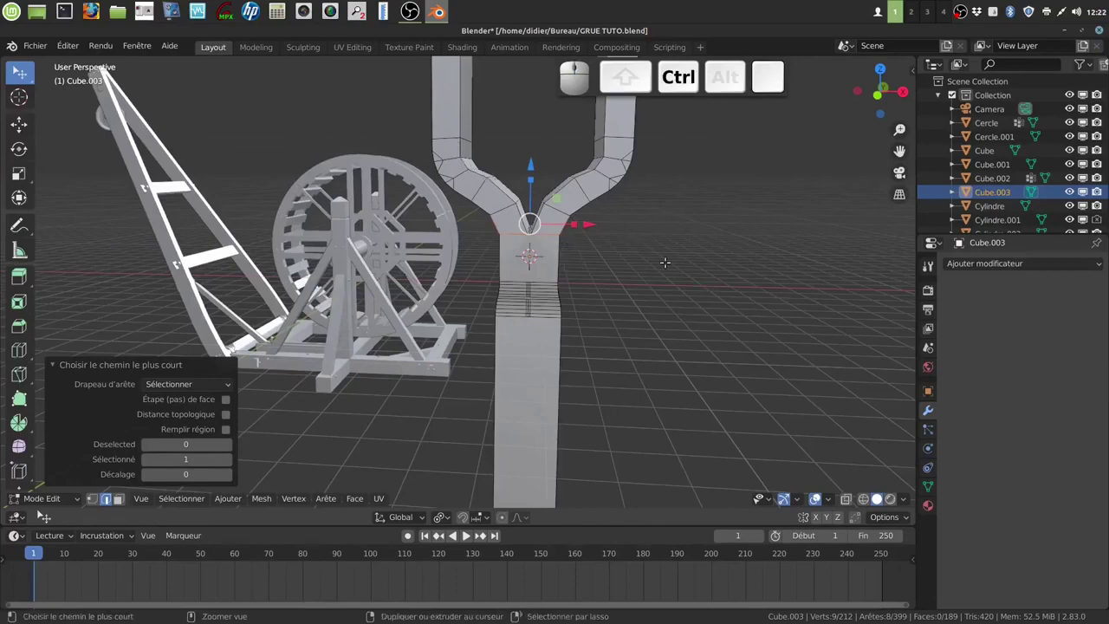
key(ctrl+b)
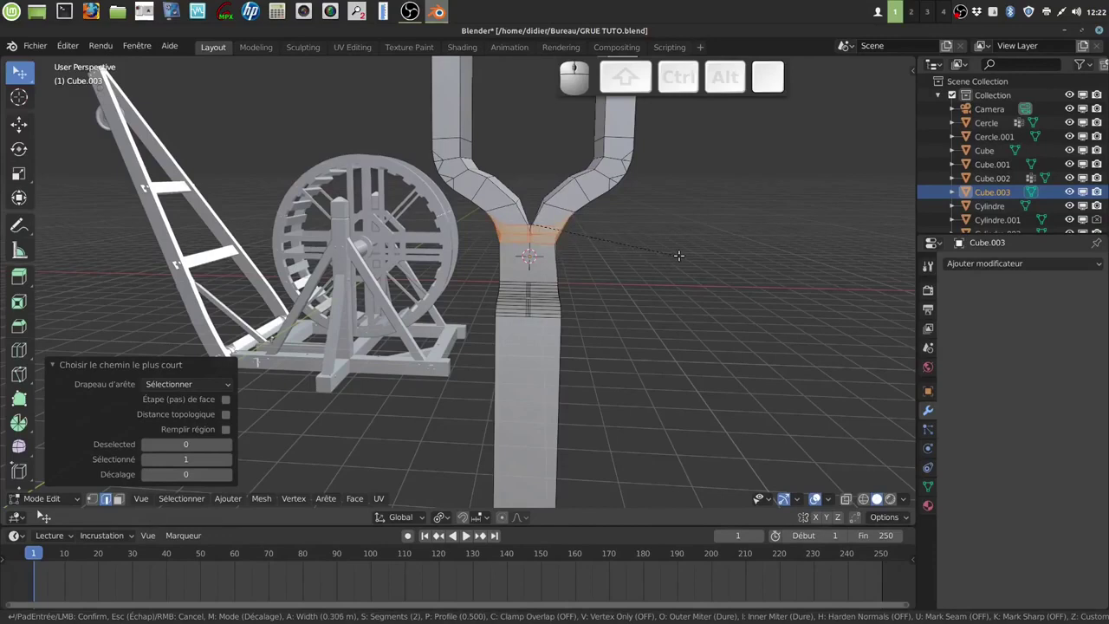
click(679, 255)
middle_drag(679, 255, 647, 274)
key(a)
key(a)
Select the outer edges where both arms meet the collar and bevel them 0.275 m with 2 segments.
click(495, 210)
shift+click(512, 230)
middle_drag(511, 230, 679, 257)
shift+click(596, 210)
key(ctrl)
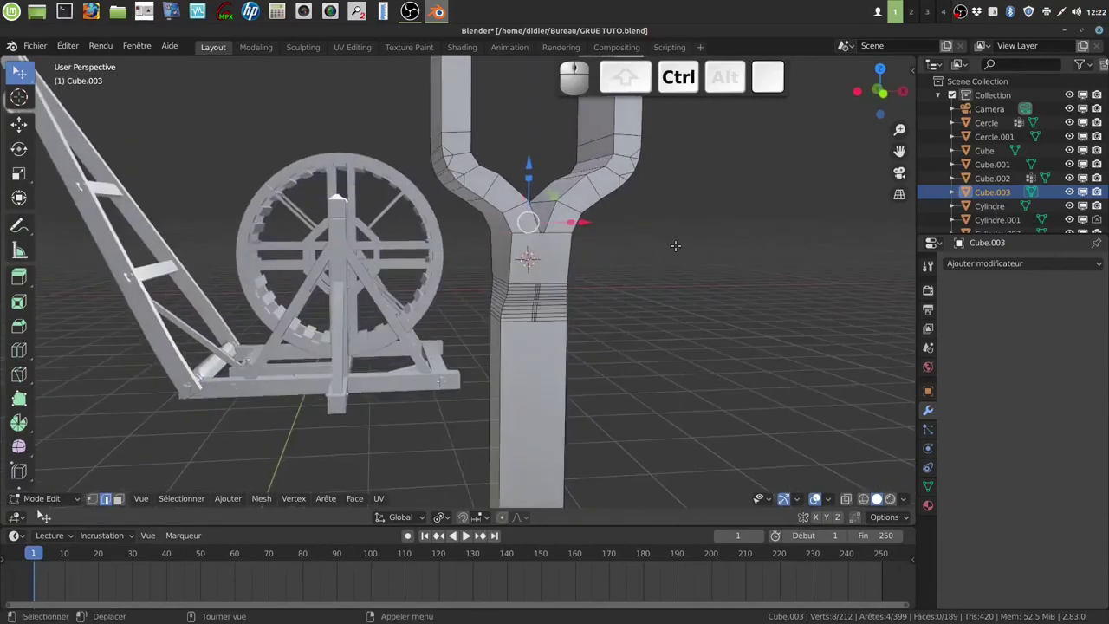
key(ctrl+b)
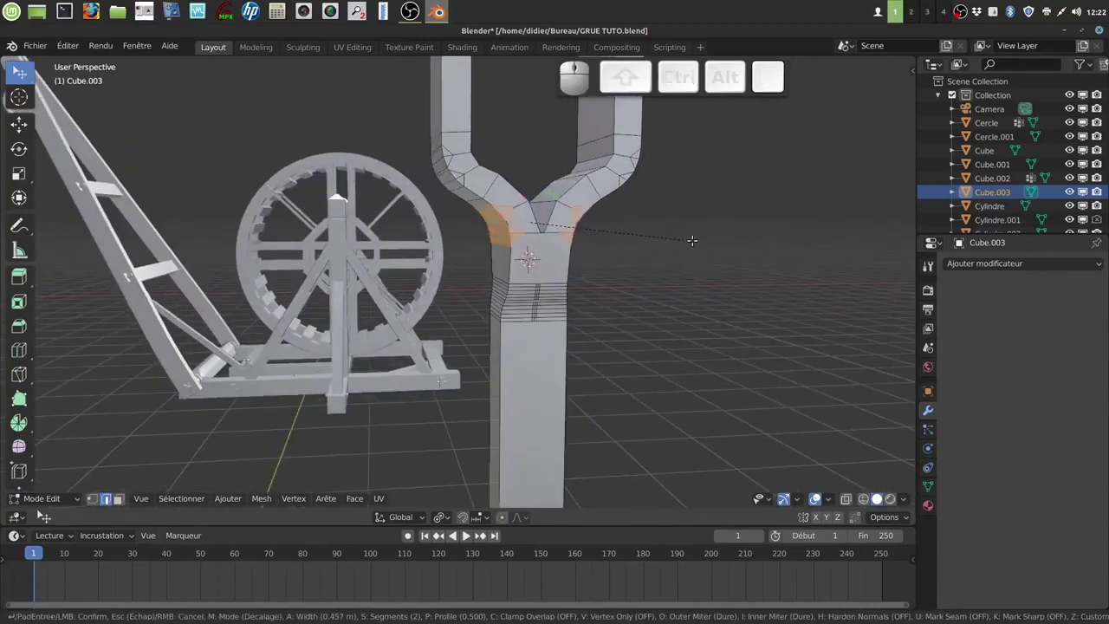
click(686, 241)
middle_drag(681, 243, 443, 153)
scroll(634, 261, down, 2)
scroll(634, 261, up, 2)
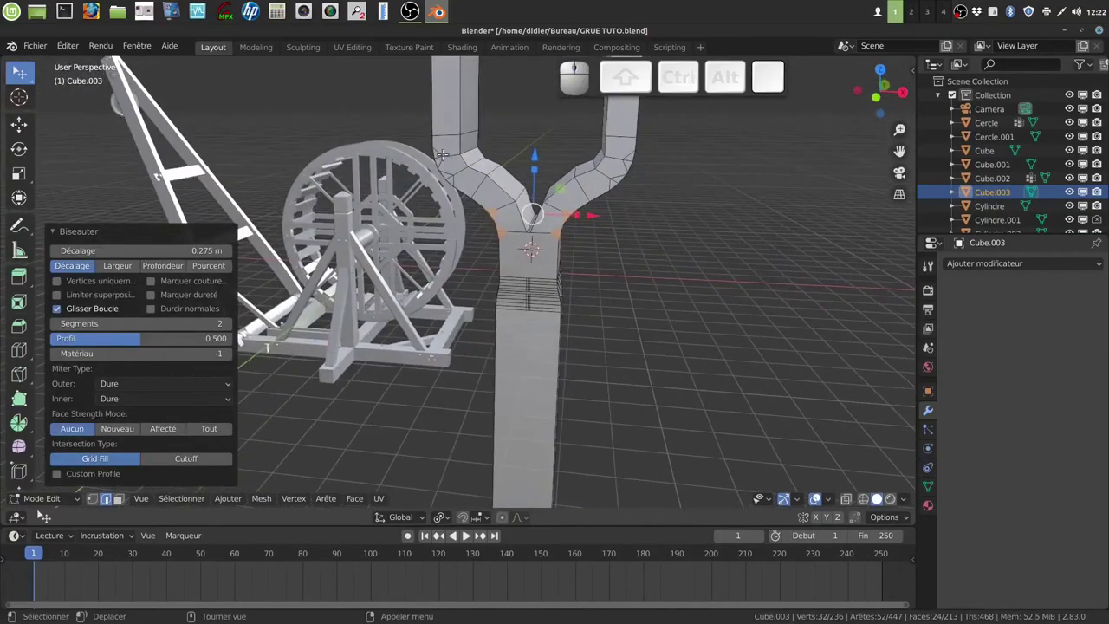
Select the edges along the inner bends of both fork arms and bevel them about 0.189 m with 2 segments.
click(469, 148)
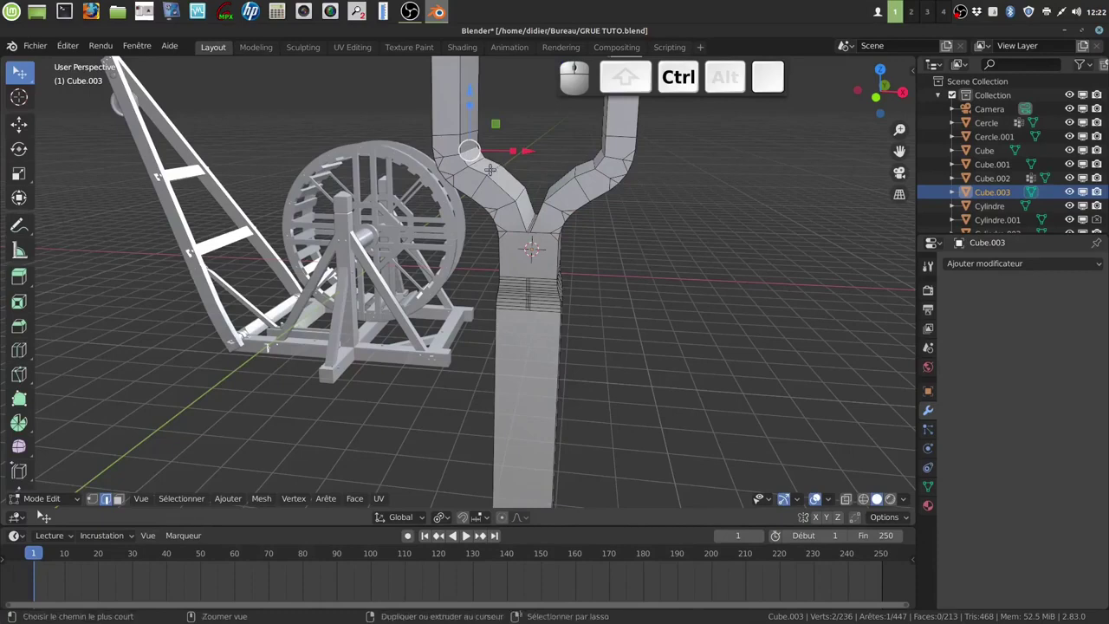
mouse_move(485, 169)
ctrl+middle_down()
mouse_move(479, 178)
mouse_move(507, 187)
mouse_move(502, 166)
ctrl+middle_up()
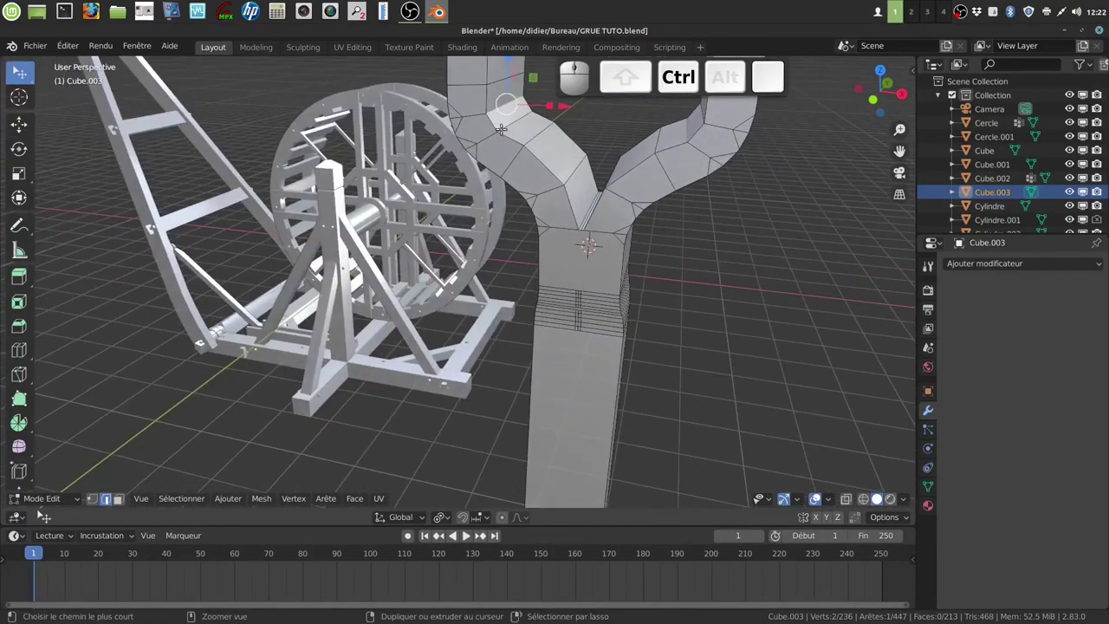
ctrl+click(529, 138)
ctrl+click(554, 169)
ctrl+click(571, 173)
ctrl+click(646, 143)
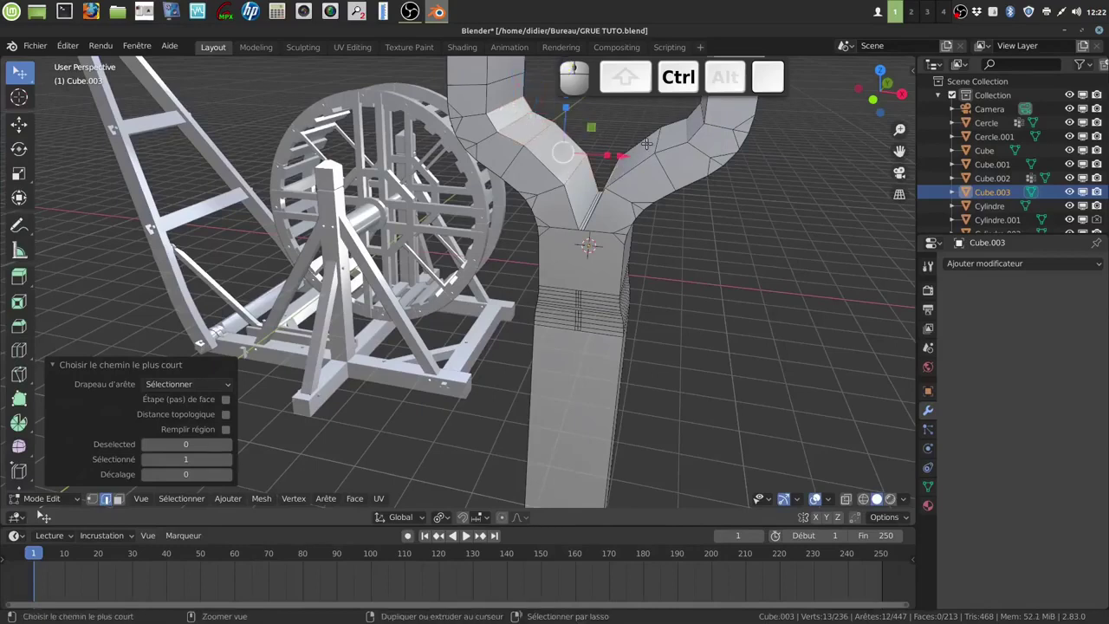
ctrl+click(669, 134)
ctrl+click(684, 130)
middle_drag(684, 130, 691, 129)
ctrl+click(692, 130)
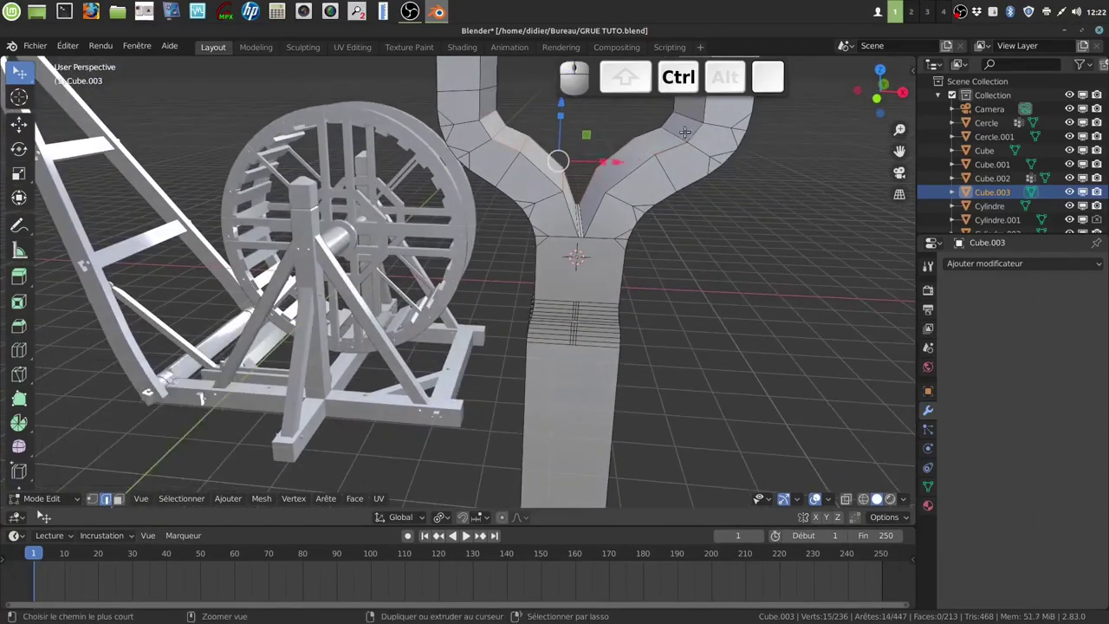
shift+click(685, 117)
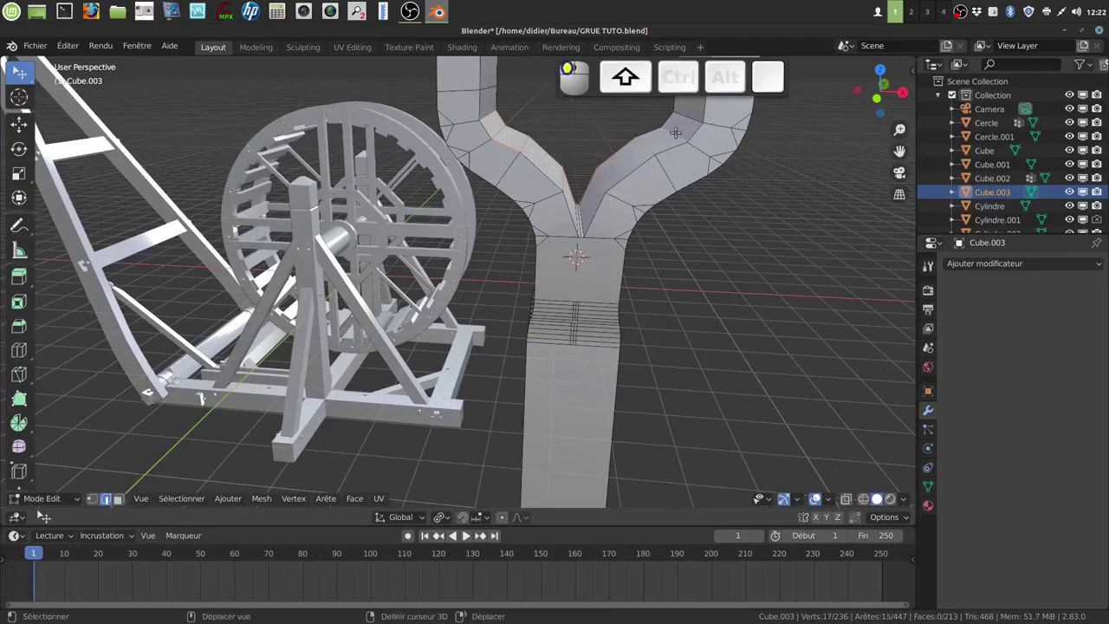
shift+click(684, 119)
middle_drag(684, 119, 637, 205)
key(ctrl)
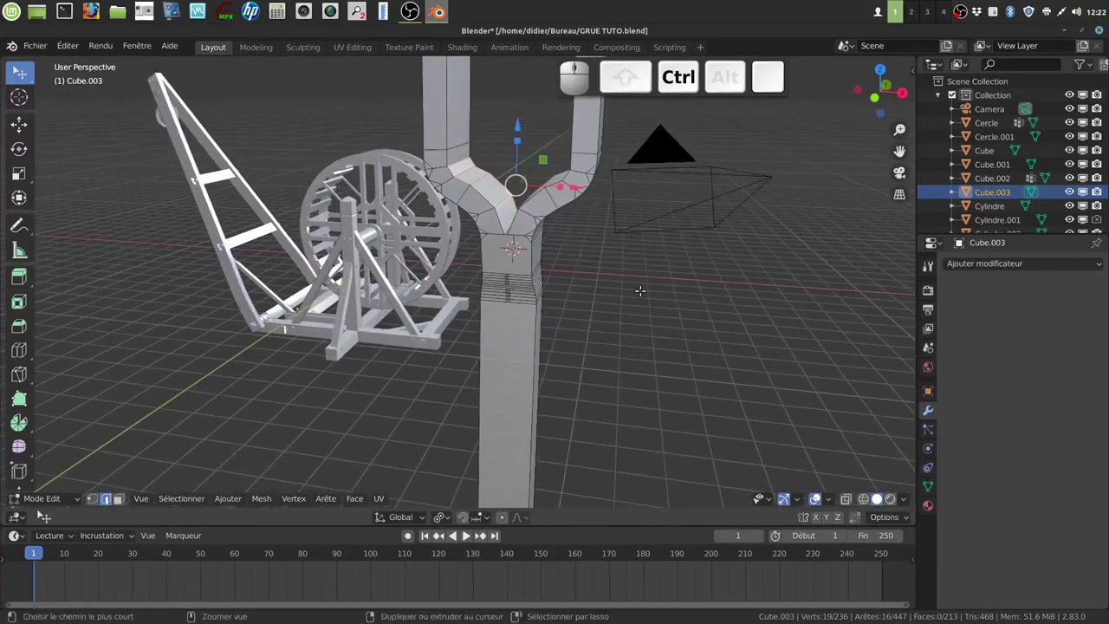
key(ctrl+b)
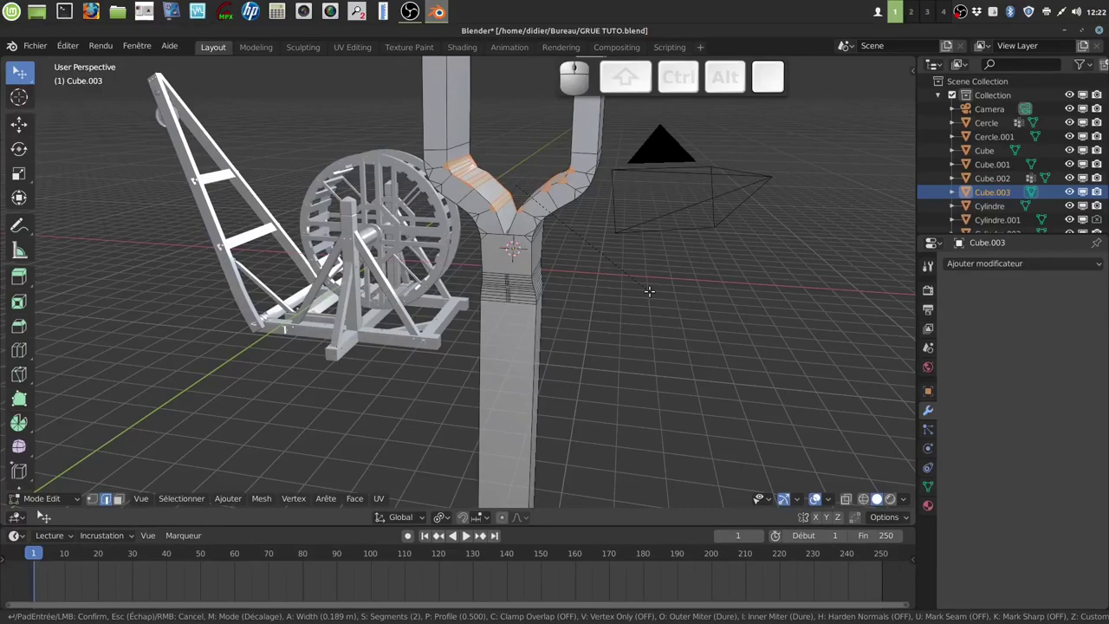
click(648, 291)
middle_drag(584, 237, 575, 264)
key(Tab)
key(Tab)
Clear the selection and select the short corner edges at the bends on the front face of the arm nearest the treadwheel.
scroll(574, 292, up, 3)
shift+middle_drag(577, 313, 601, 284)
scroll(584, 283, up, 3)
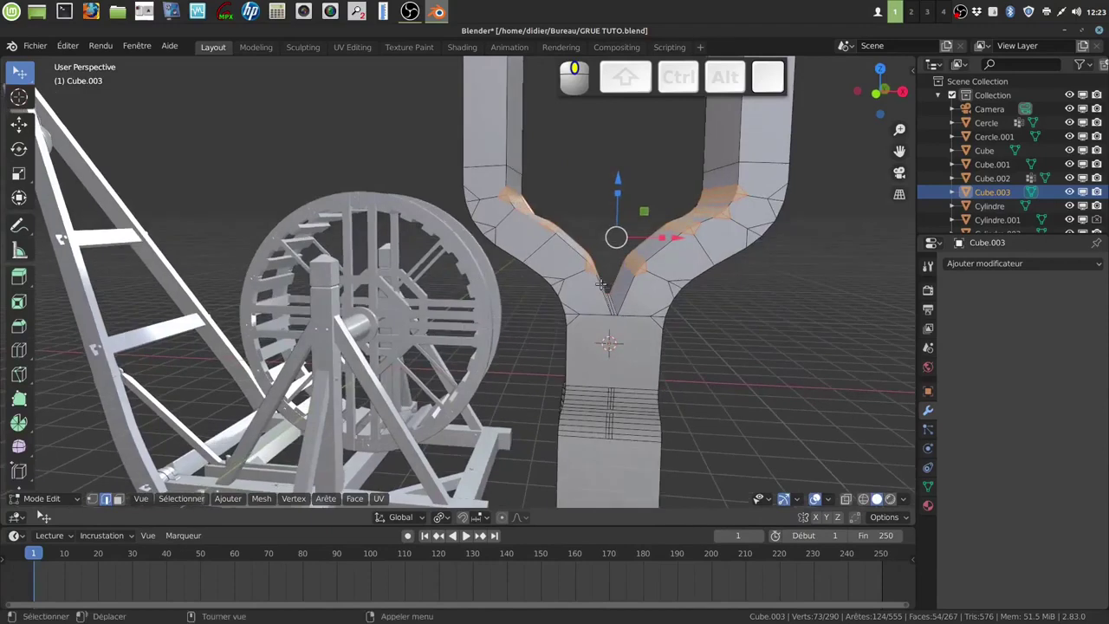
key(a)
middle_drag(529, 260, 576, 264)
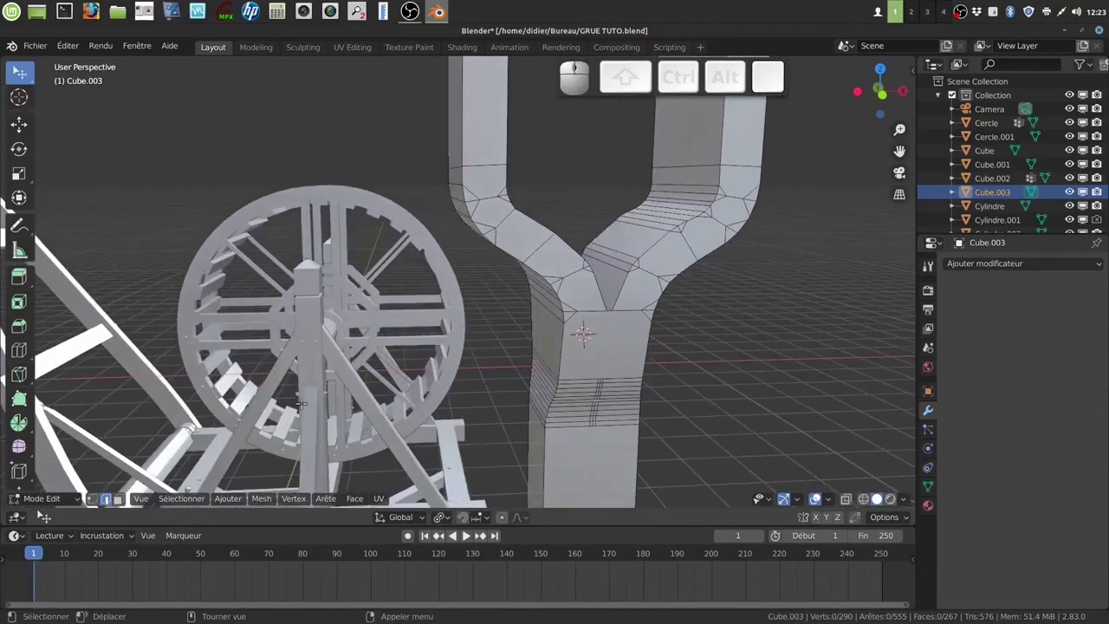
click(105, 499)
click(467, 191)
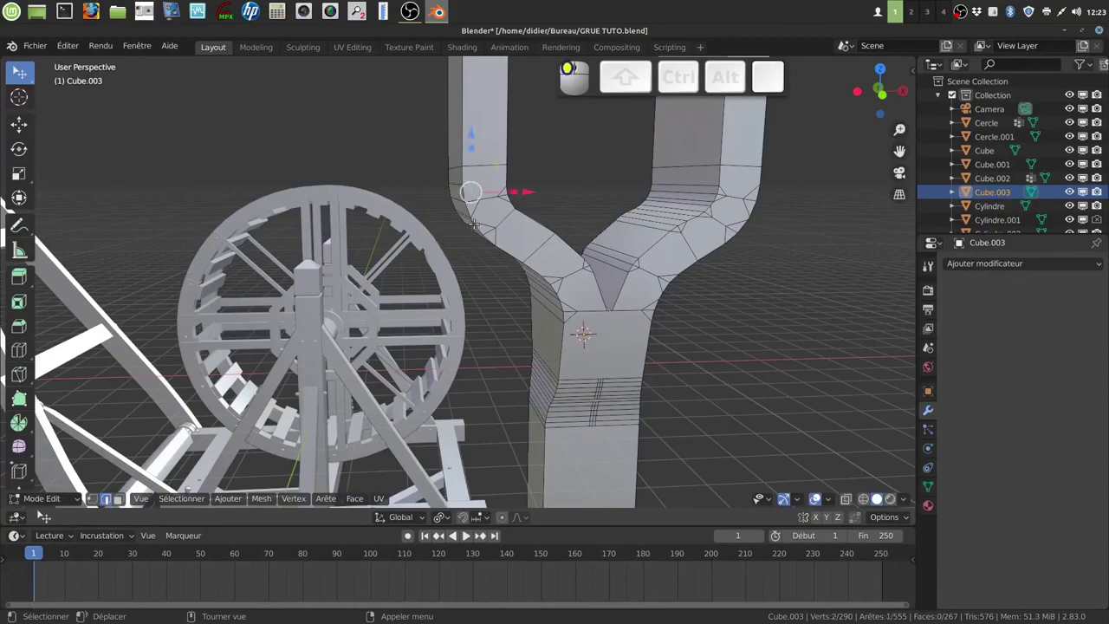
shift+click(477, 215)
shift+click(502, 190)
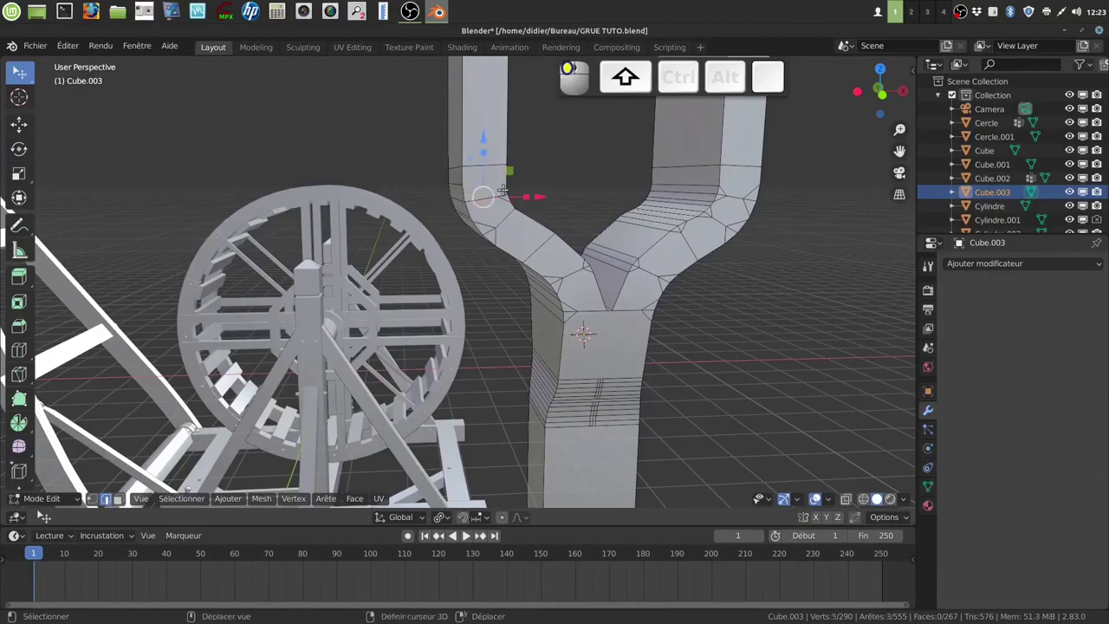
shift+click(496, 236)
shift+click(631, 271)
shift+click(557, 274)
shift+click(578, 271)
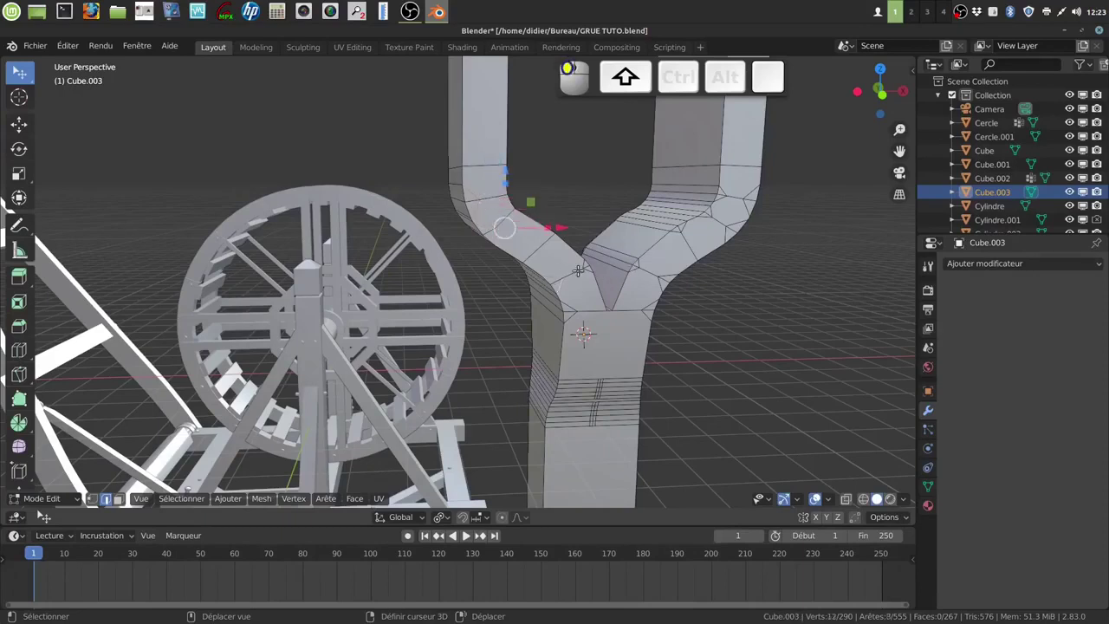
shift+click(576, 255)
shift+click(576, 256)
shift+click(601, 295)
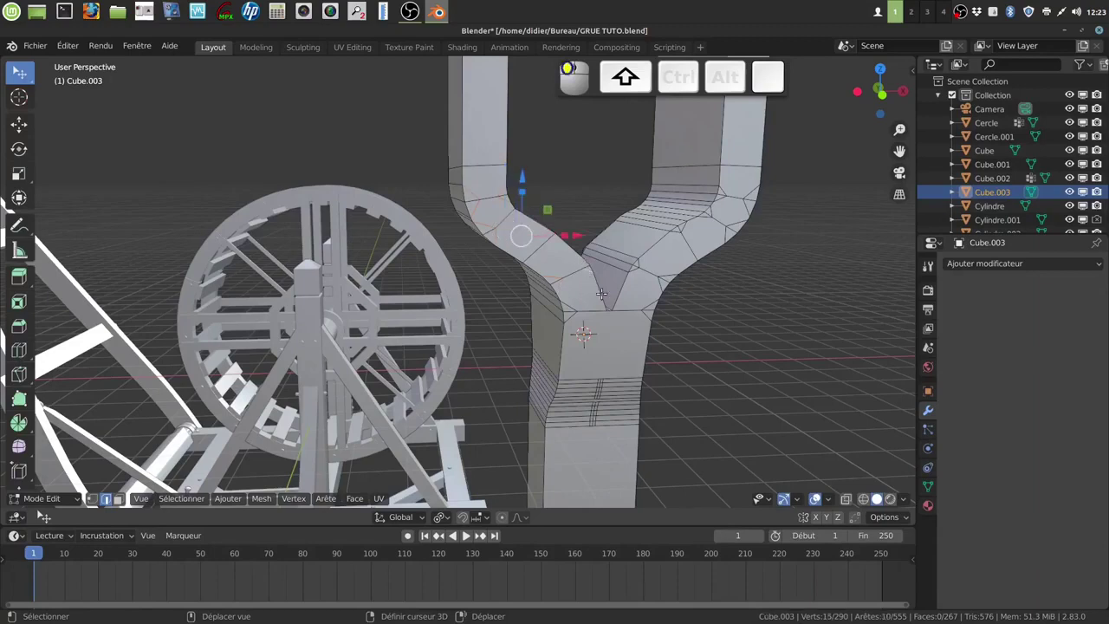
shift+click(574, 321)
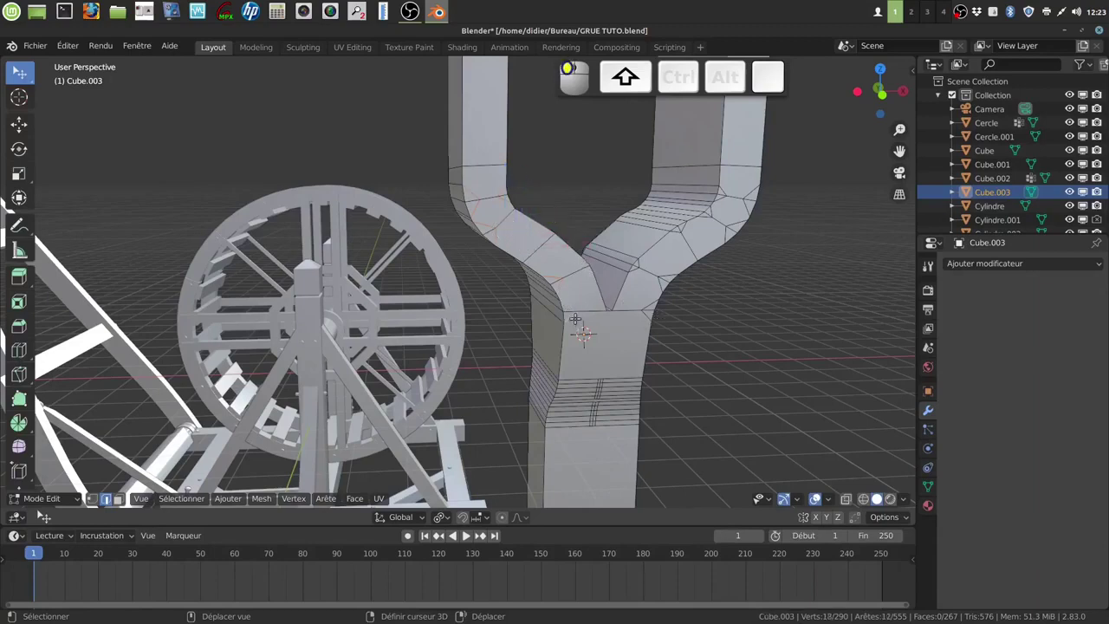
Add the short corner edges at the bends on the front face of the other fork arm to the selection.
shift+middle_drag(630, 317, 487, 314)
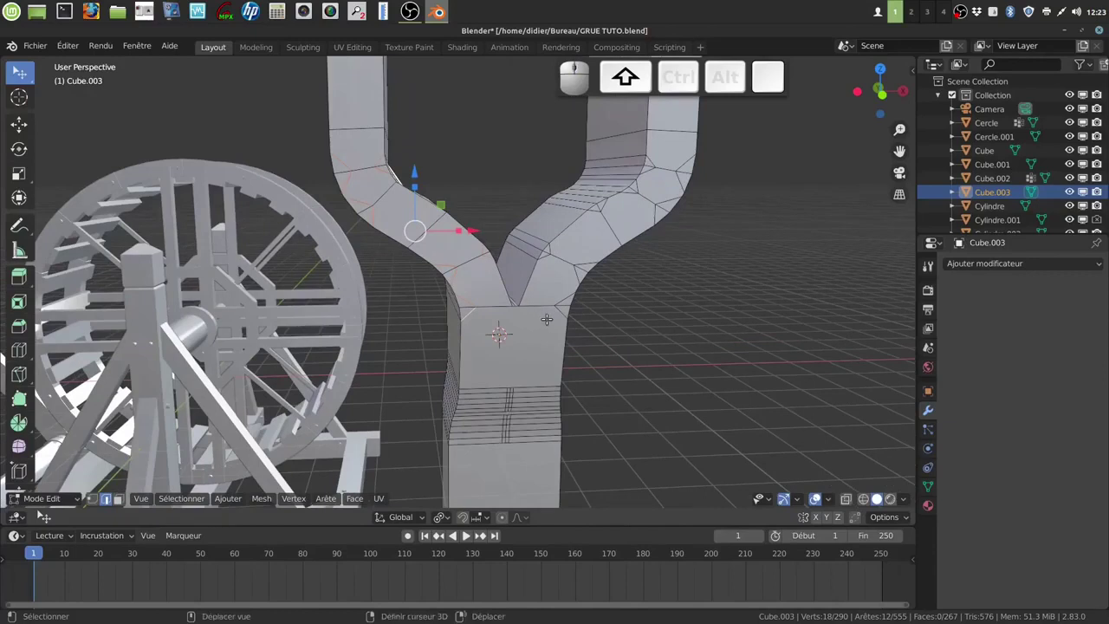
shift+click(574, 274)
shift+click(584, 257)
shift+click(648, 217)
shift+click(662, 200)
shift+click(674, 181)
shift+click(678, 163)
shift+click(653, 175)
shift+click(647, 185)
shift+click(612, 209)
shift+click(608, 218)
shift+click(598, 215)
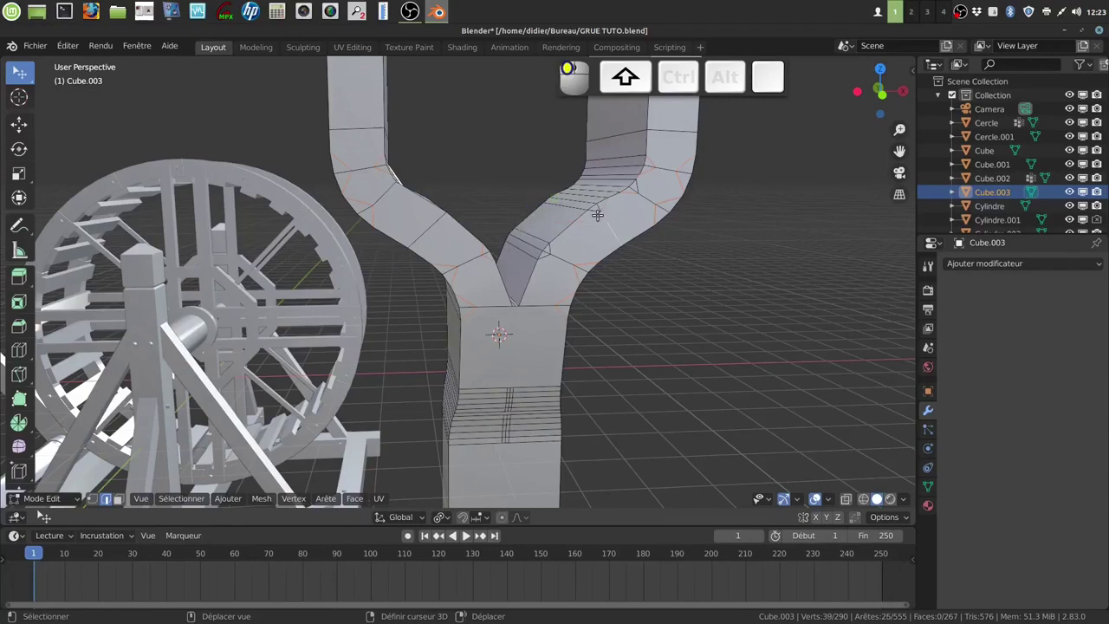
shift+click(594, 212)
middle_drag(653, 240, 635, 252)
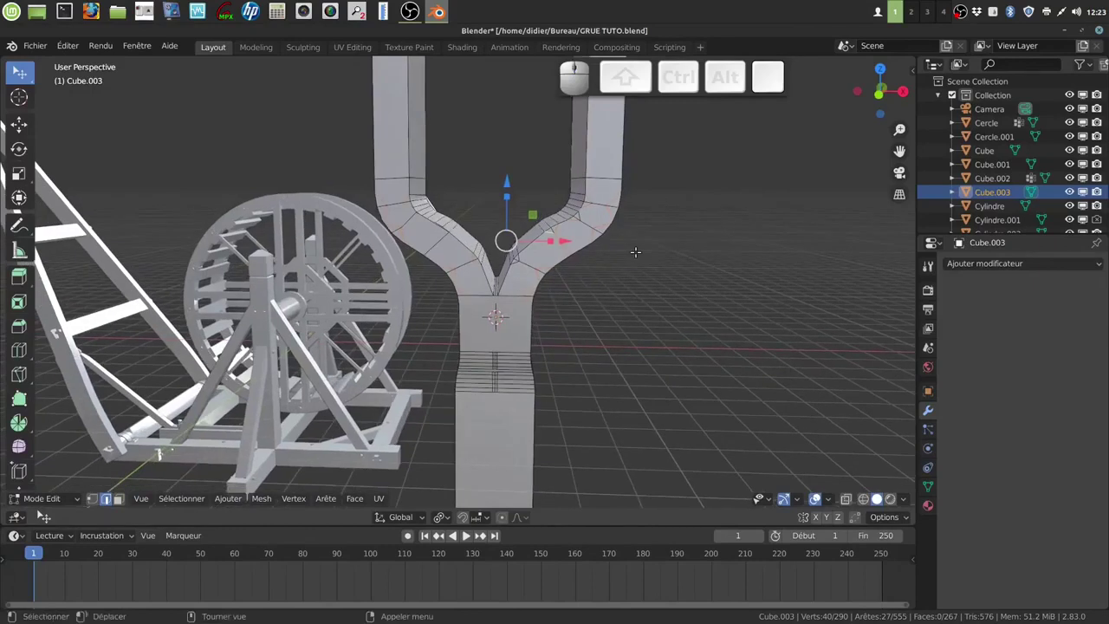
Try to dissolve the selected corner edges on both fork arms, and undo the attempt.
key(x)
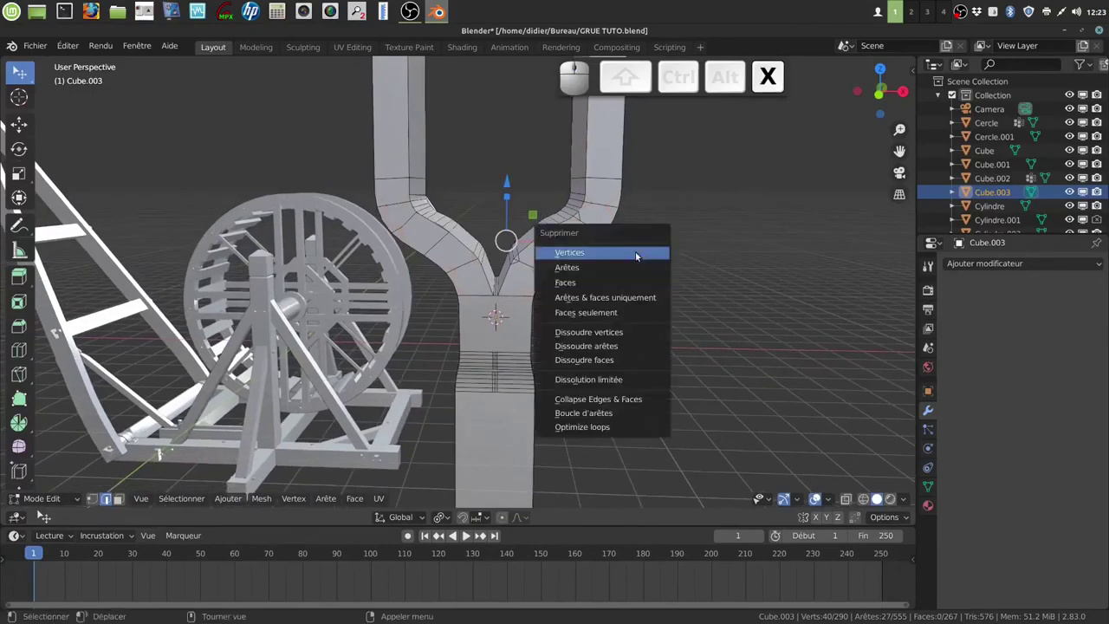
click(630, 345)
middle_drag(630, 345, 646, 309)
key(ctrl+z)
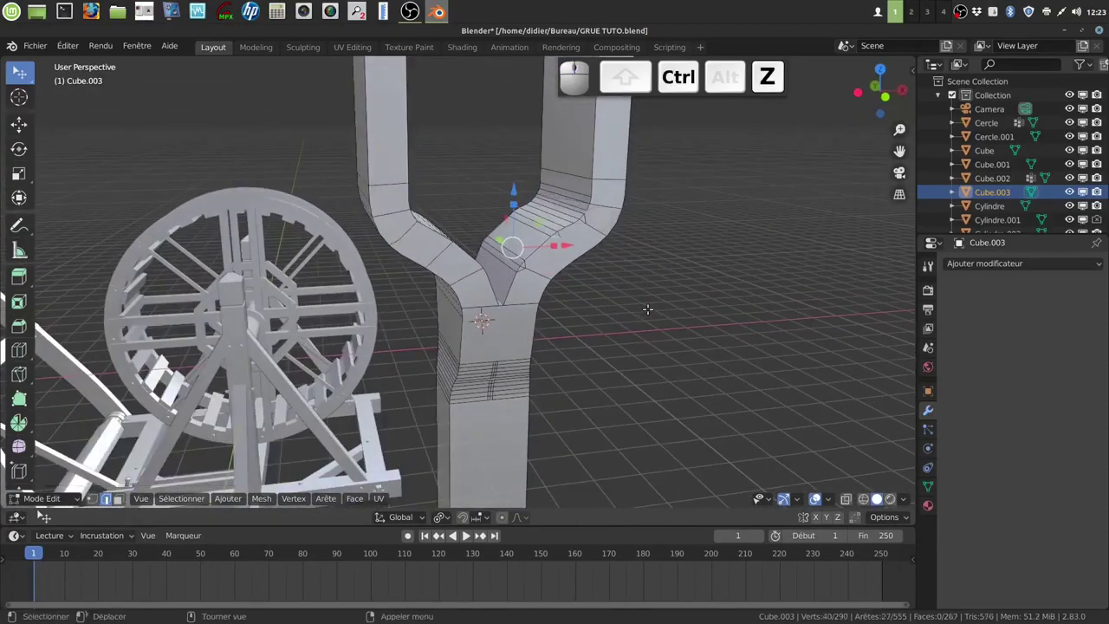
Deselect one edge at the upper inner bend of the arm farther from the treadwheel and dissolve the remaining selected edges.
scroll(648, 309, up, 8)
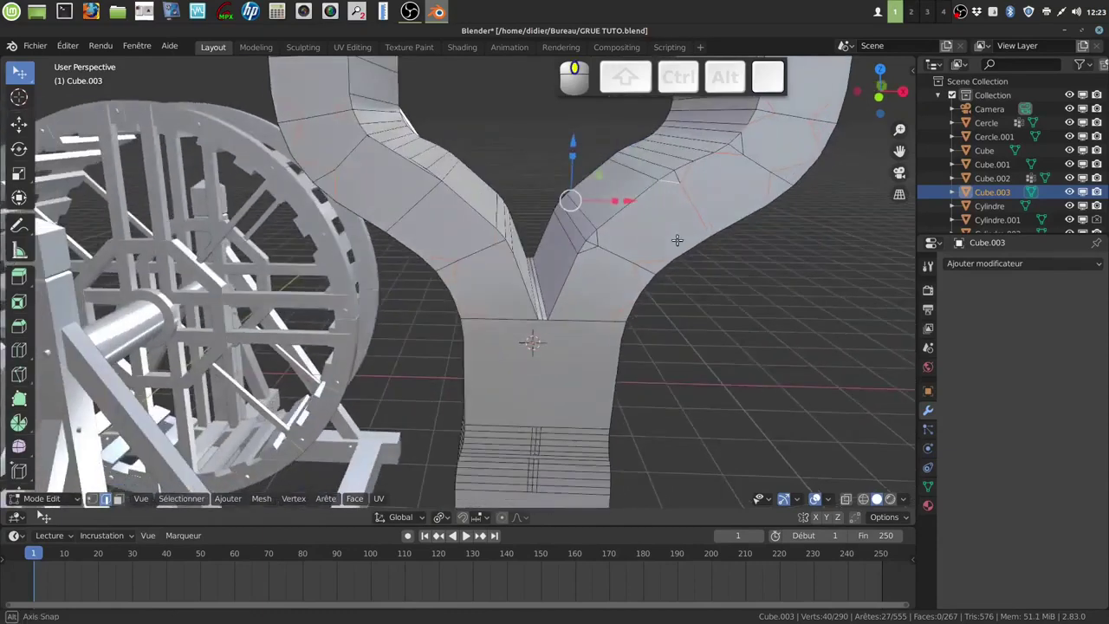
key(Caps_Lock)
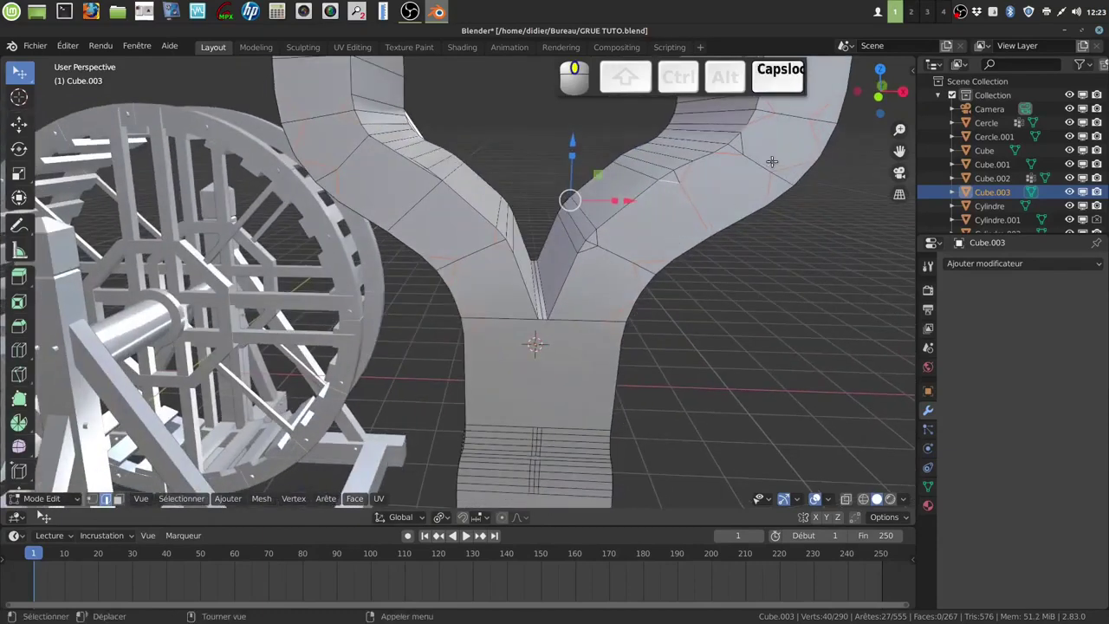
key(shift)
shift+click(743, 128)
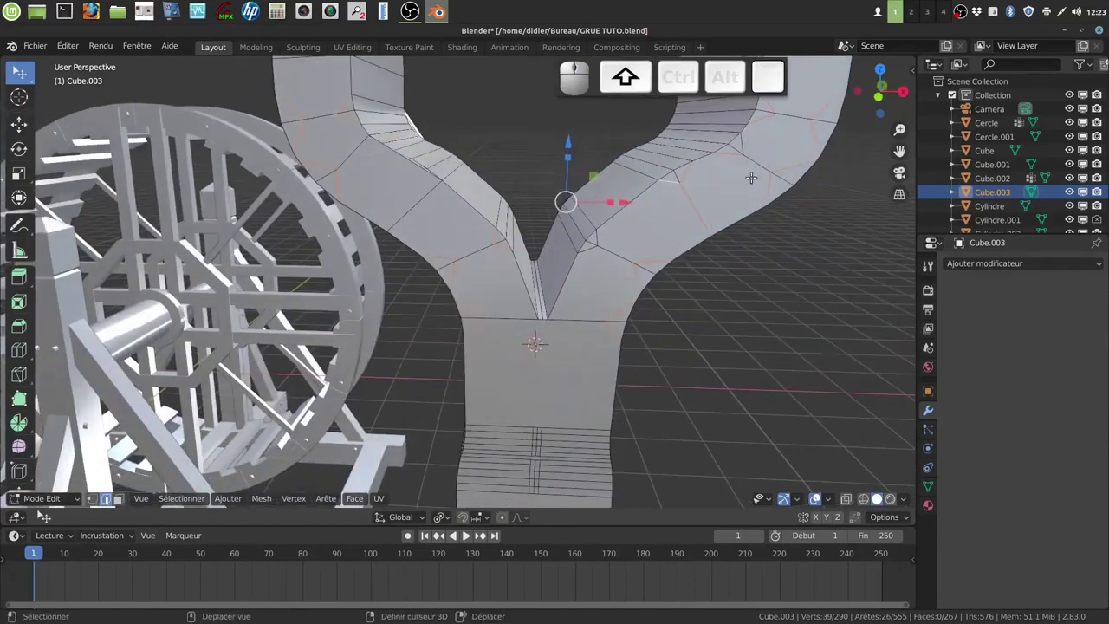
scroll(767, 216, down, 3)
middle_drag(768, 217, 744, 230)
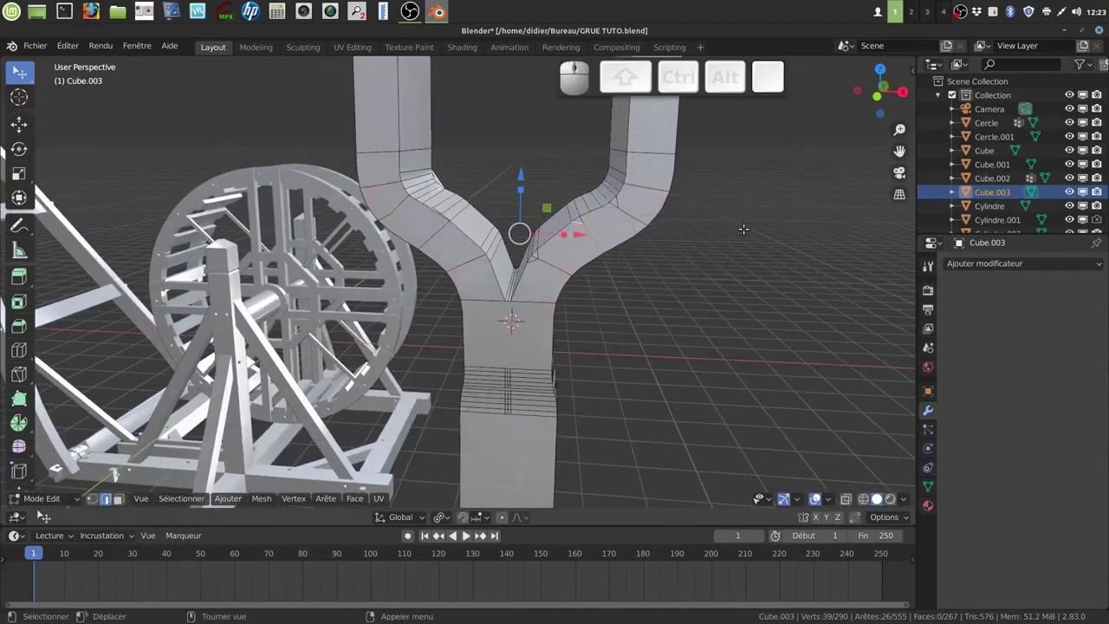
key(x)
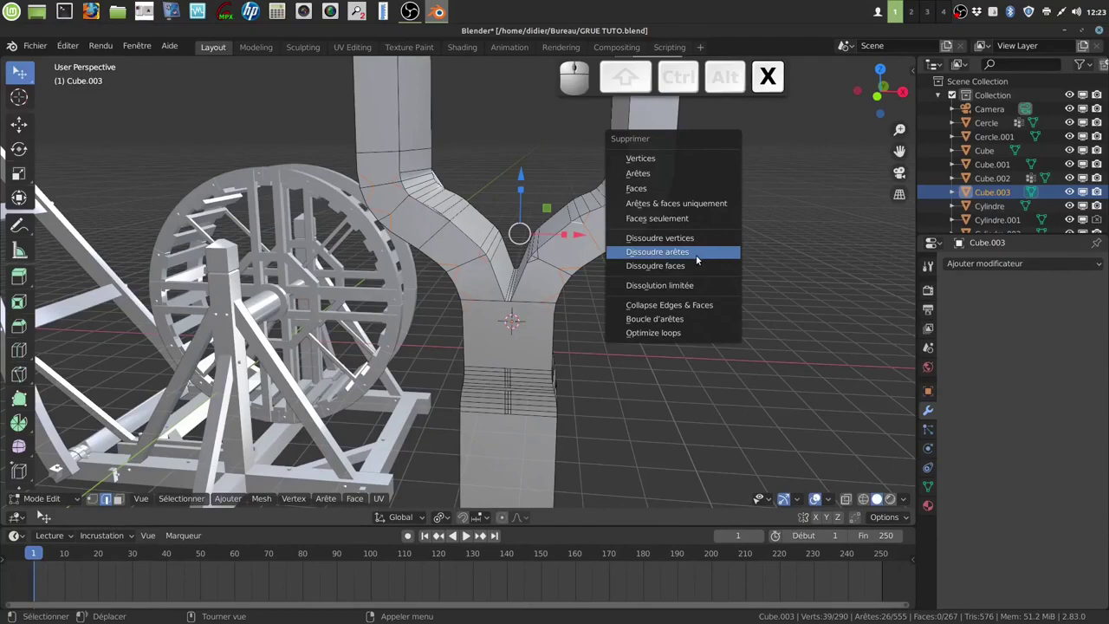
click(696, 252)
middle_drag(696, 259, 686, 257)
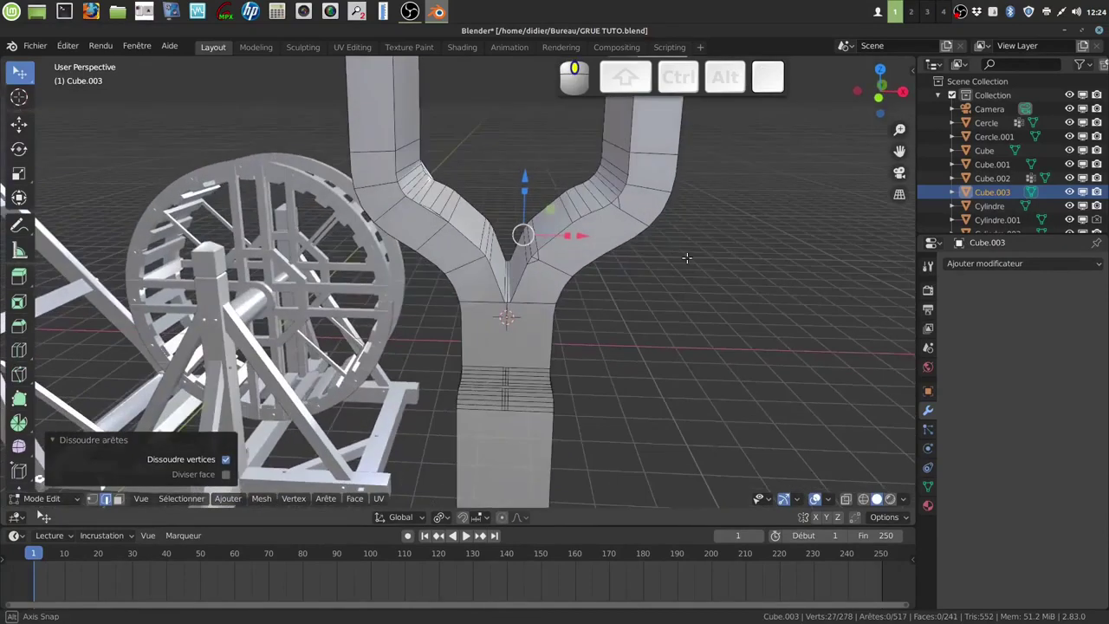
Dissolve the leftover short edge at the upper inner bend of the arm farther from the treadwheel.
click(623, 201)
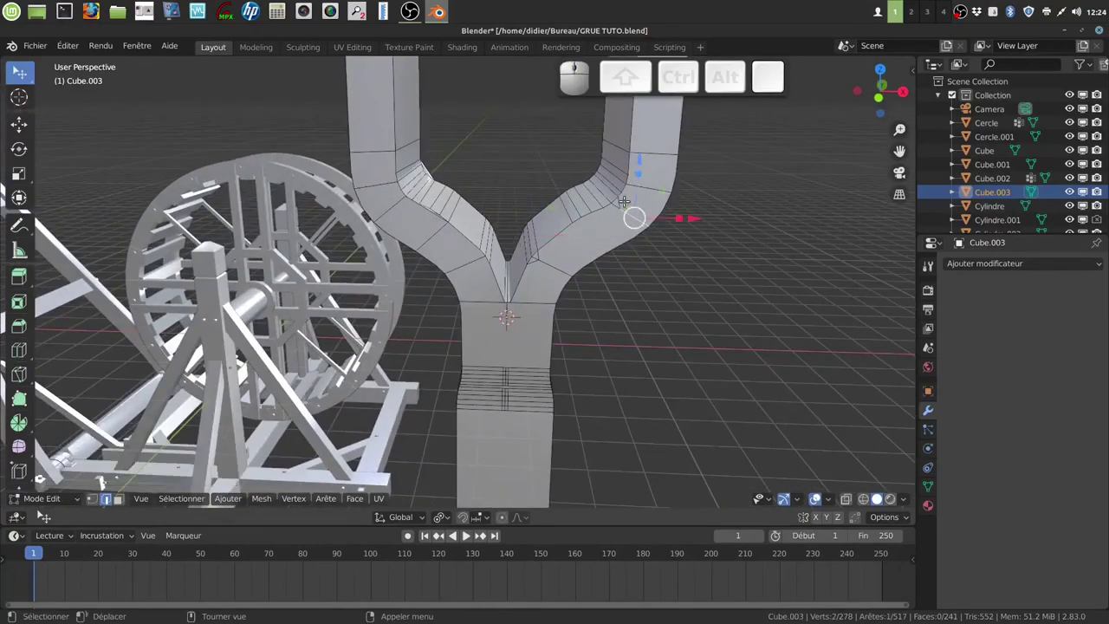
drag(624, 202, 630, 205)
click(624, 202)
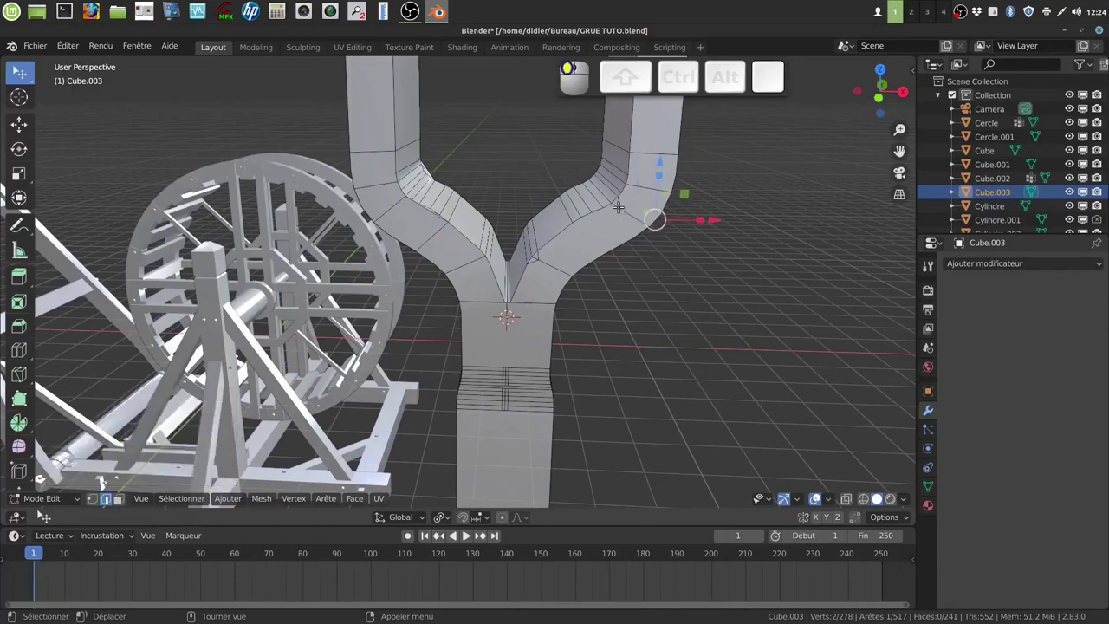
key(x)
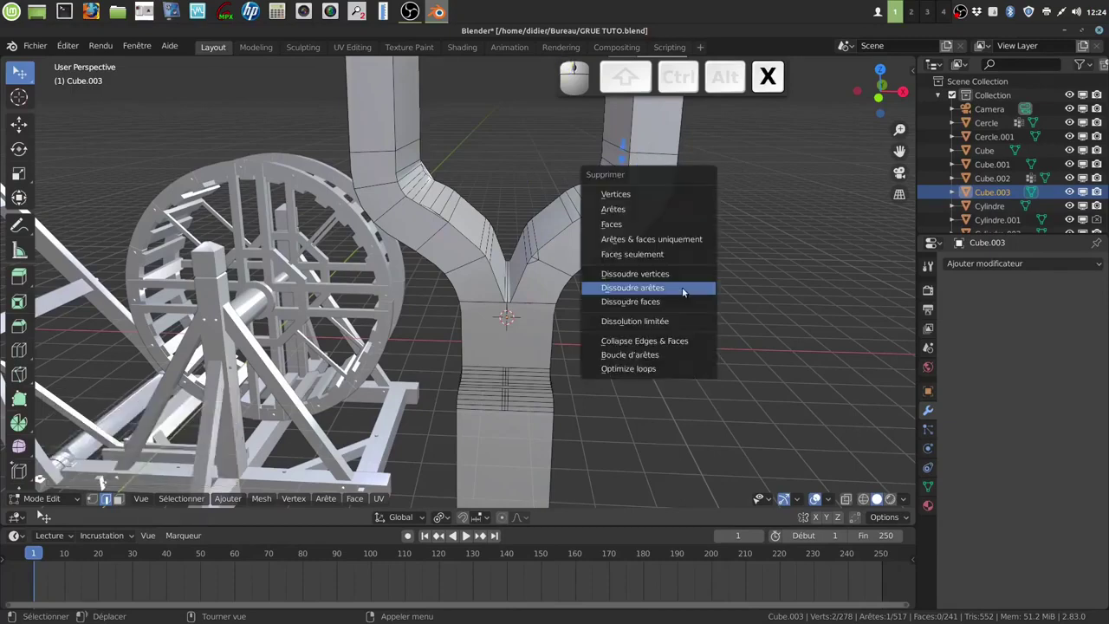
click(680, 293)
middle_drag(683, 290, 567, 287)
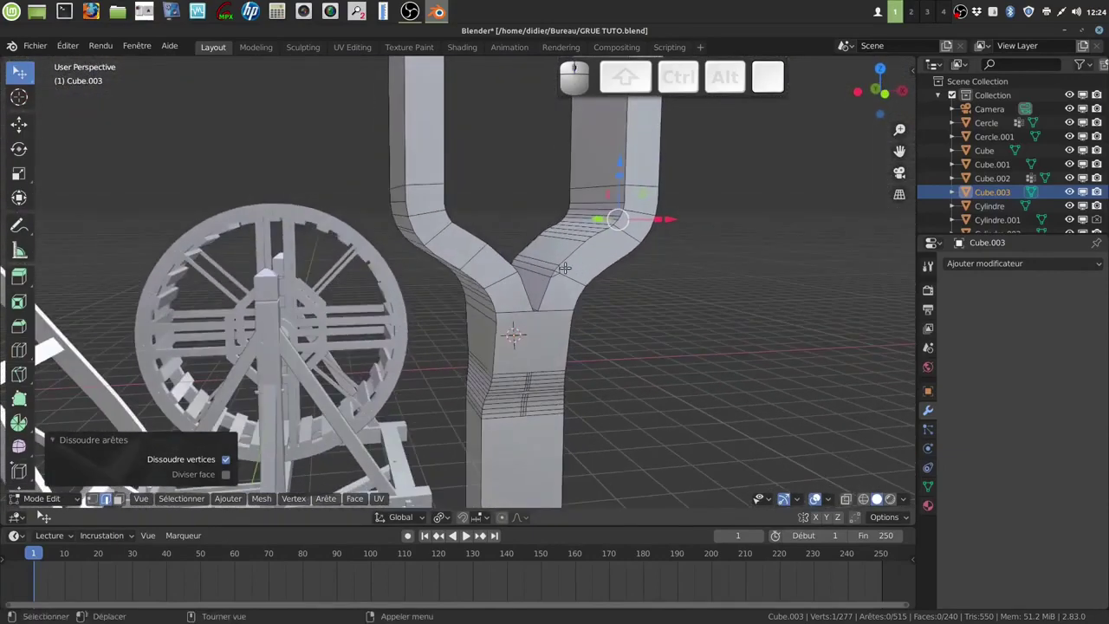
Hide the viewport gizmos and dissolve the leftover short edge at the lower inner bend of the same arm.
click(568, 274)
scroll(580, 290, up, 3)
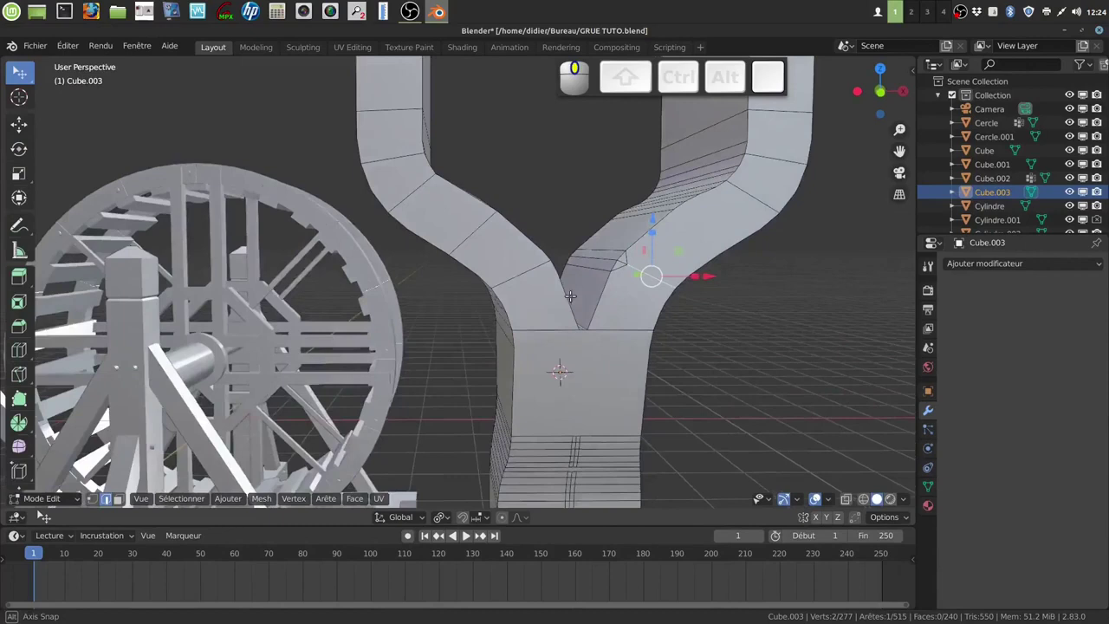
click(782, 500)
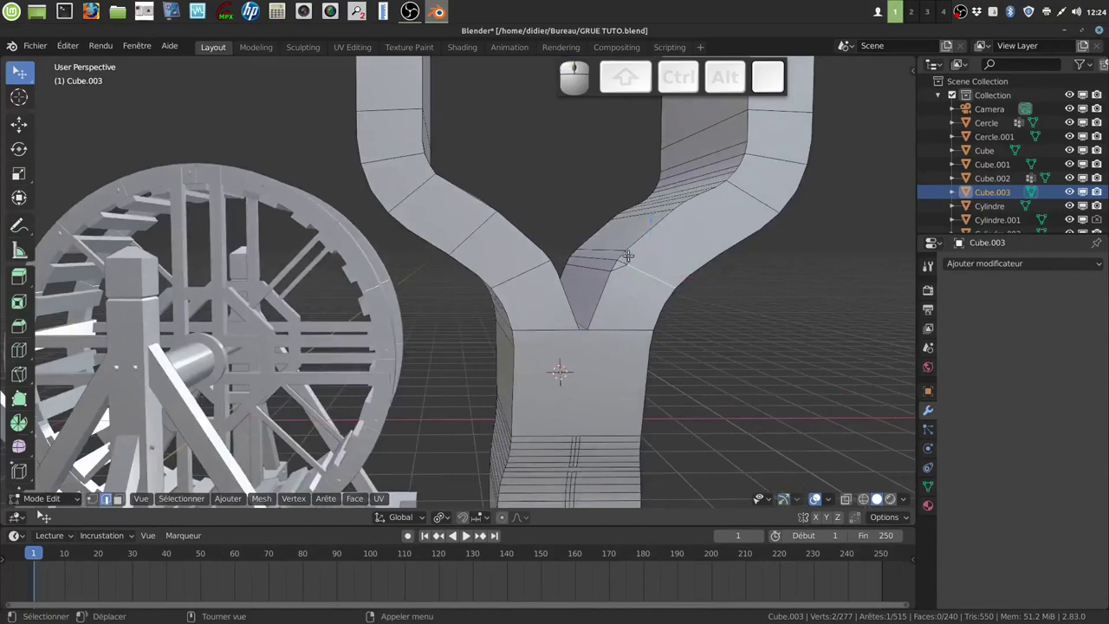
key(shift)
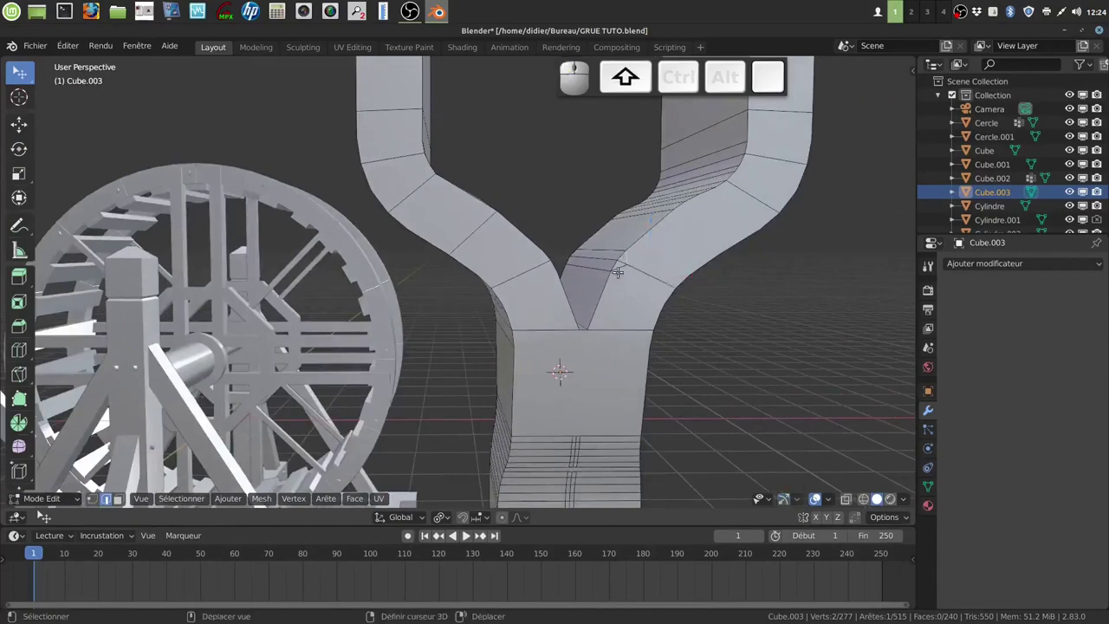
key(x)
click(721, 319)
On the back side of the fork, dissolve the stray edge along the inner side of the arm farther from the treadwheel.
middle_drag(720, 314, 582, 301)
shift+middle_drag(684, 269, 420, 308)
scroll(546, 304, up, 3)
click(504, 211)
key(x)
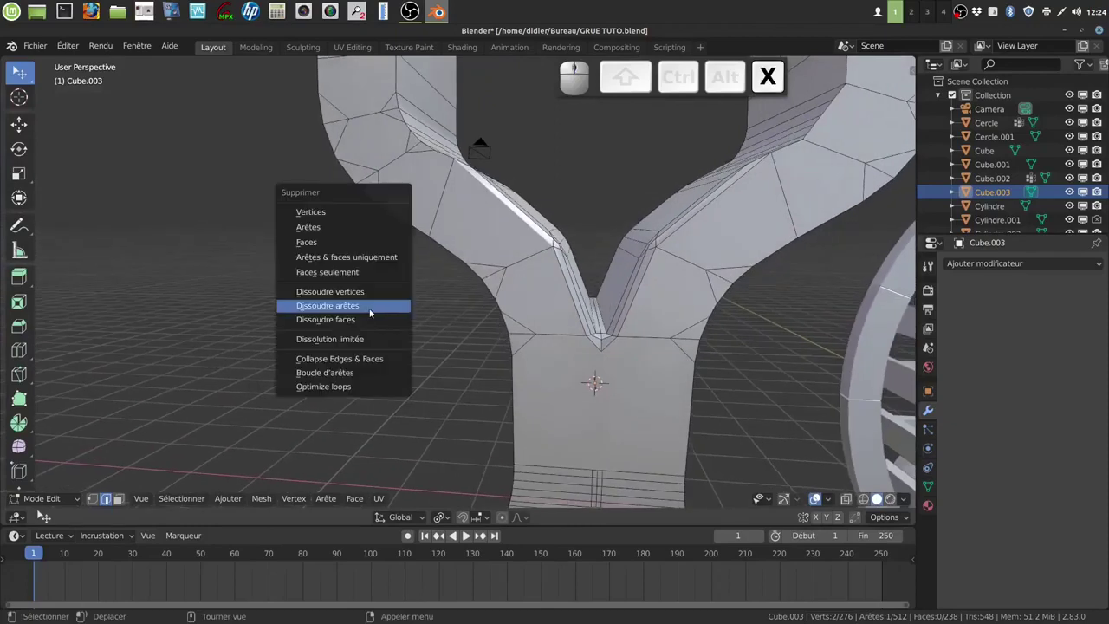
click(367, 308)
mouse_move(485, 270)
middle_down()
mouse_move(486, 290)
mouse_move(499, 285)
middle_up()
Select the short corner edges at the bends on the back face of both fork arms and dissolve them.
shift+click(500, 284)
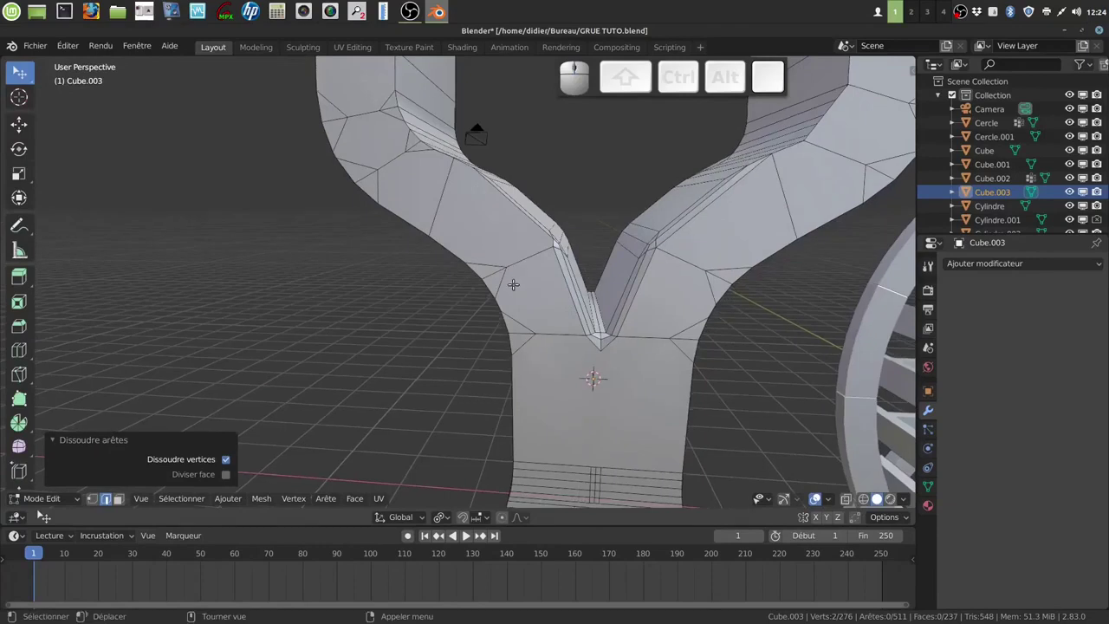
shift+click(488, 266)
shift+click(383, 185)
shift+click(359, 160)
shift+click(344, 136)
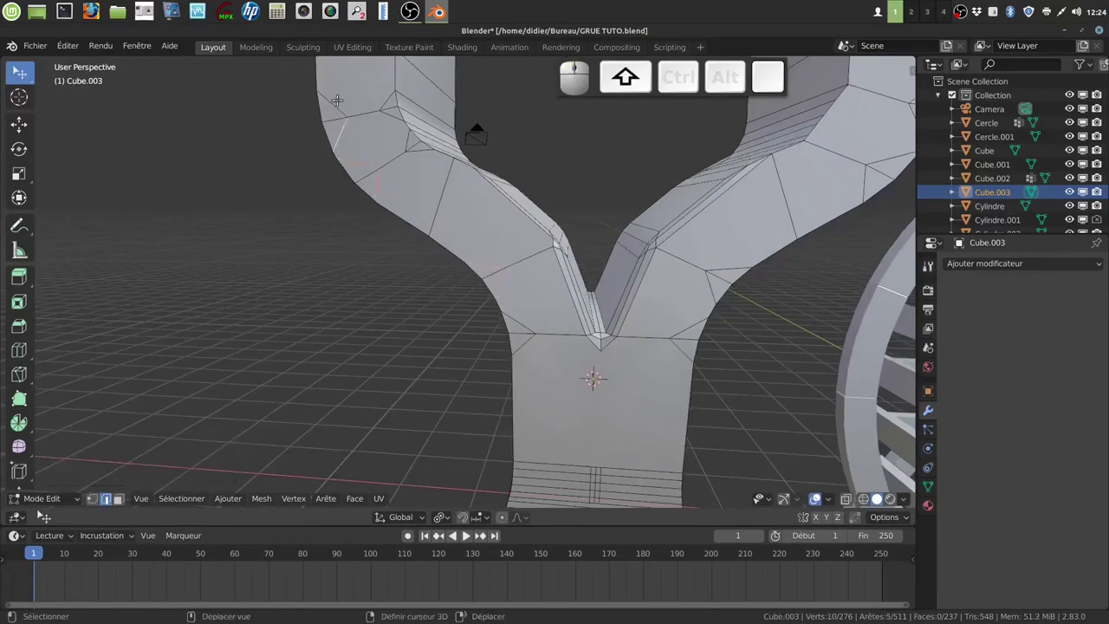
shift+click(393, 117)
shift+click(402, 138)
shift+click(417, 153)
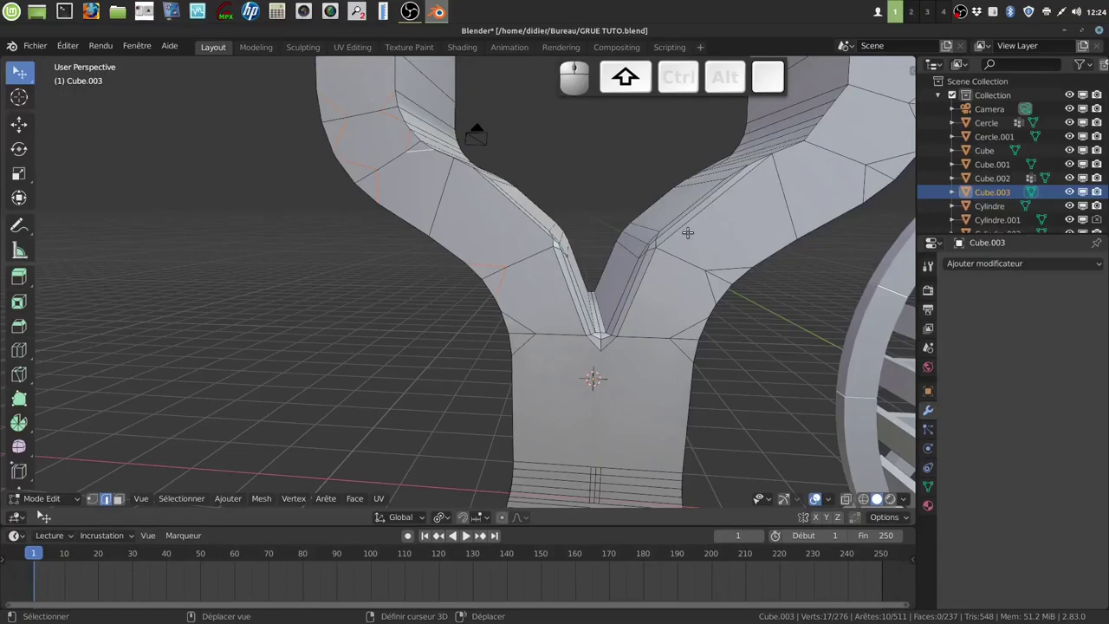
shift+middle_drag(710, 245, 680, 281)
shift+click(676, 258)
shift+click(674, 337)
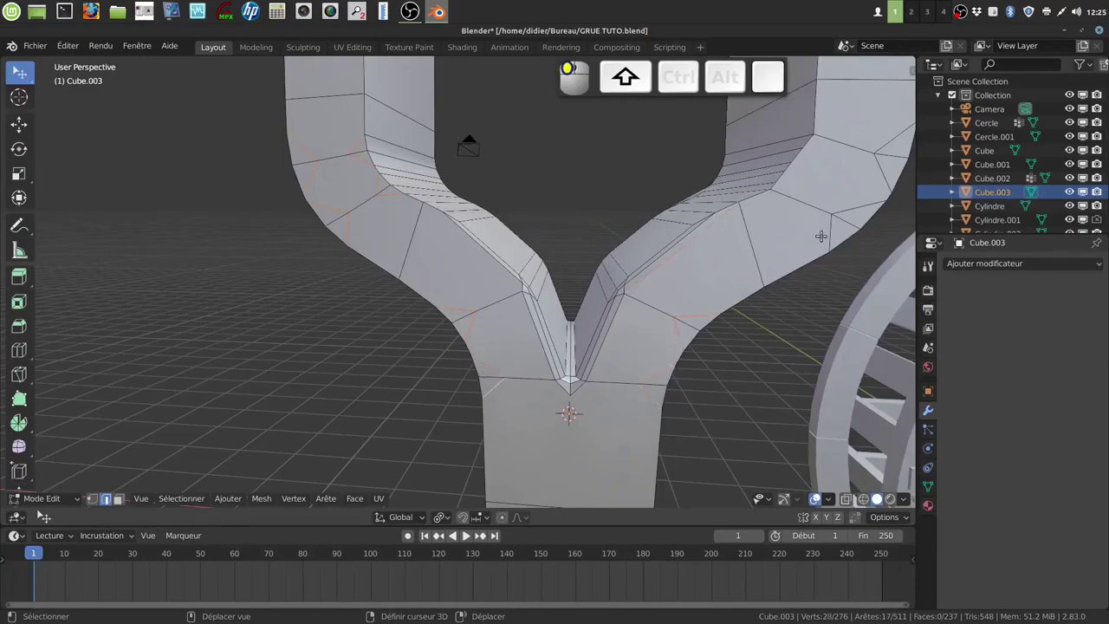
scroll(886, 138, down, 2)
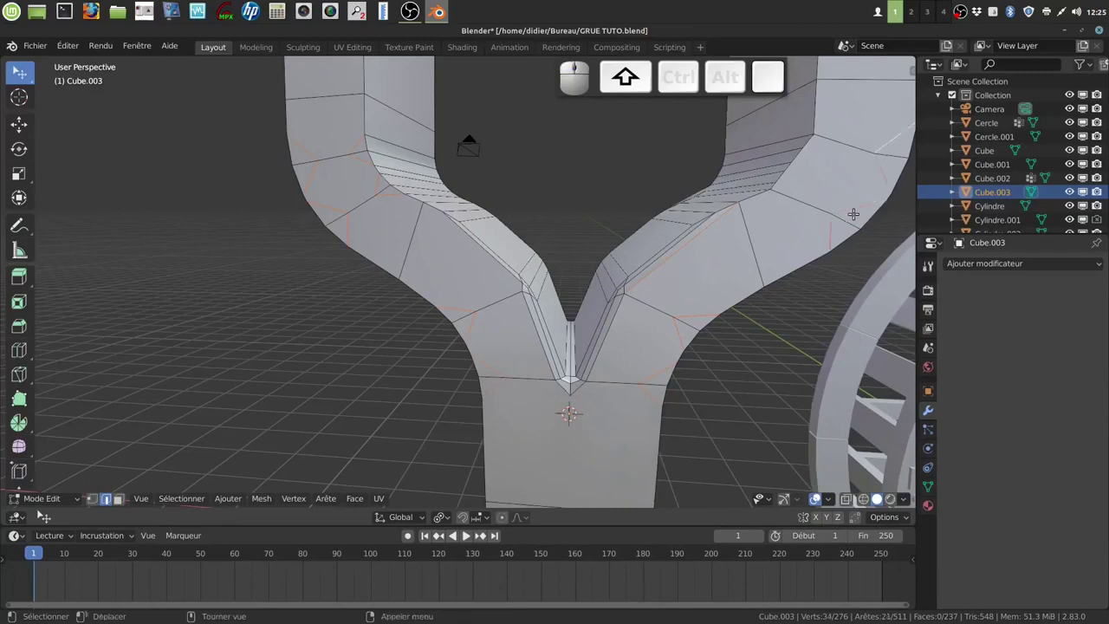
middle_drag(633, 313, 630, 314)
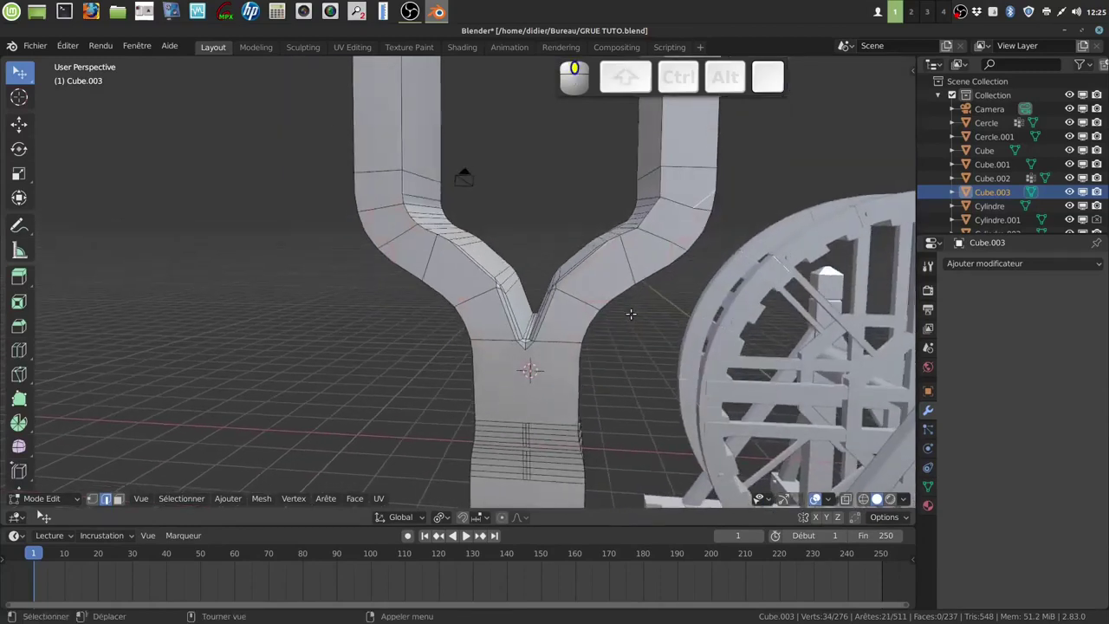
key(x)
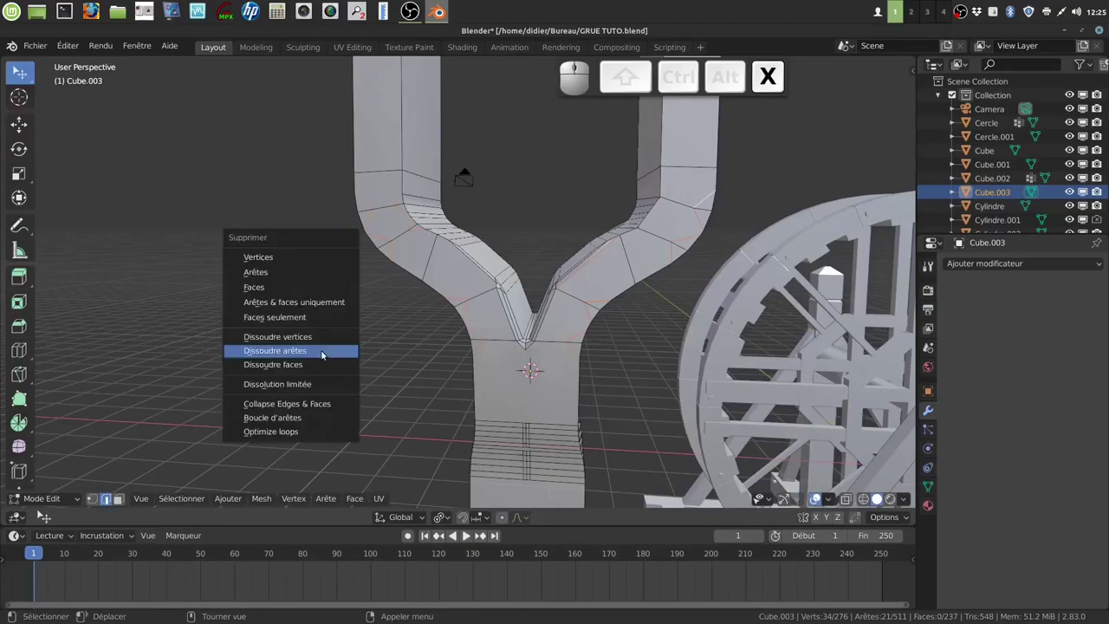
click(321, 354)
Return to object mode and examine the cleaned-up fork arms and bends from several sides.
scroll(589, 355, up, 2)
middle_drag(589, 355, 610, 317)
middle_drag(637, 252, 435, 229)
key(Tab)
scroll(523, 317, down, 3)
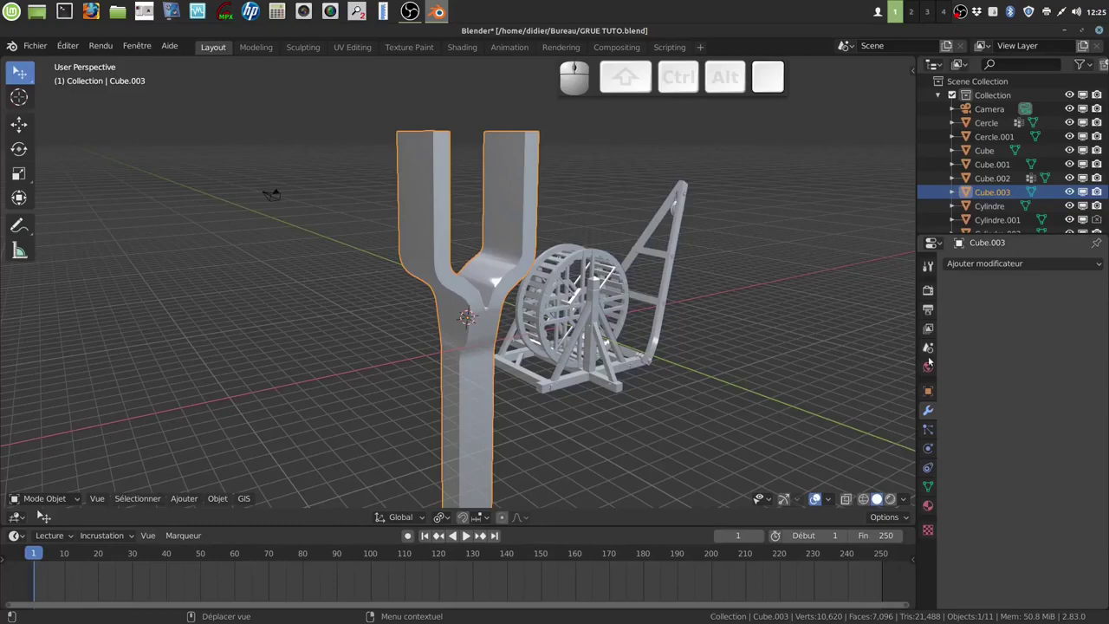
middle_drag(681, 377, 609, 399)
scroll(601, 393, up, 4)
shift+middle_drag(538, 286, 545, 379)
scroll(533, 343, up, 3)
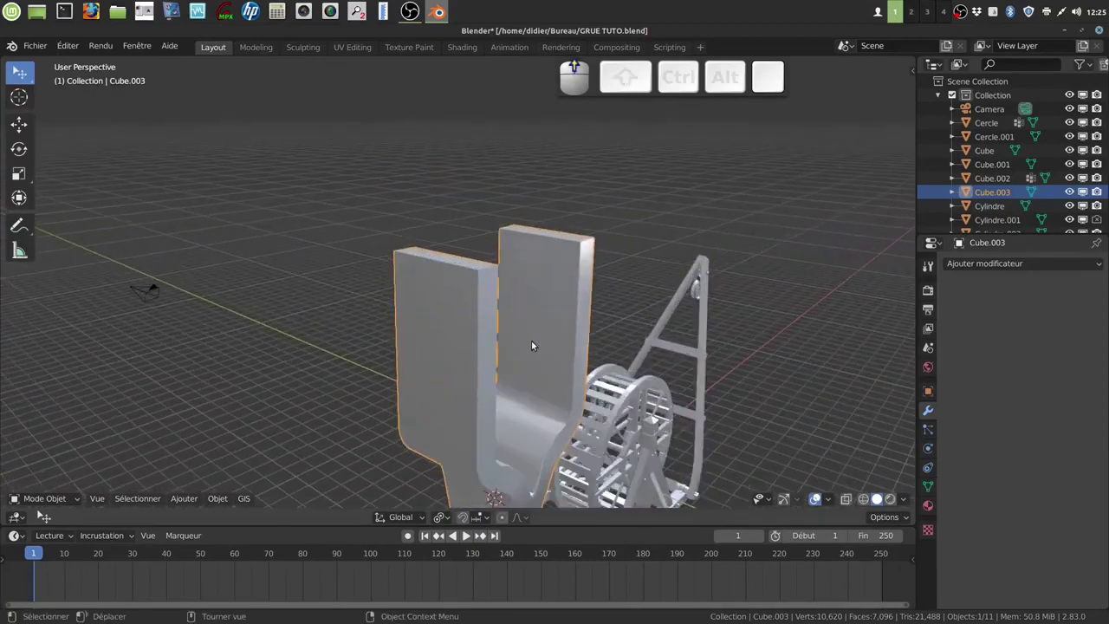
Select the short corner edges at the tips of the fork arms and, back in object mode, apply the fork's rotation and scale.
key(Tab)
mouse_move(536, 341)
middle_down()
mouse_move(540, 352)
mouse_move(527, 324)
middle_up()
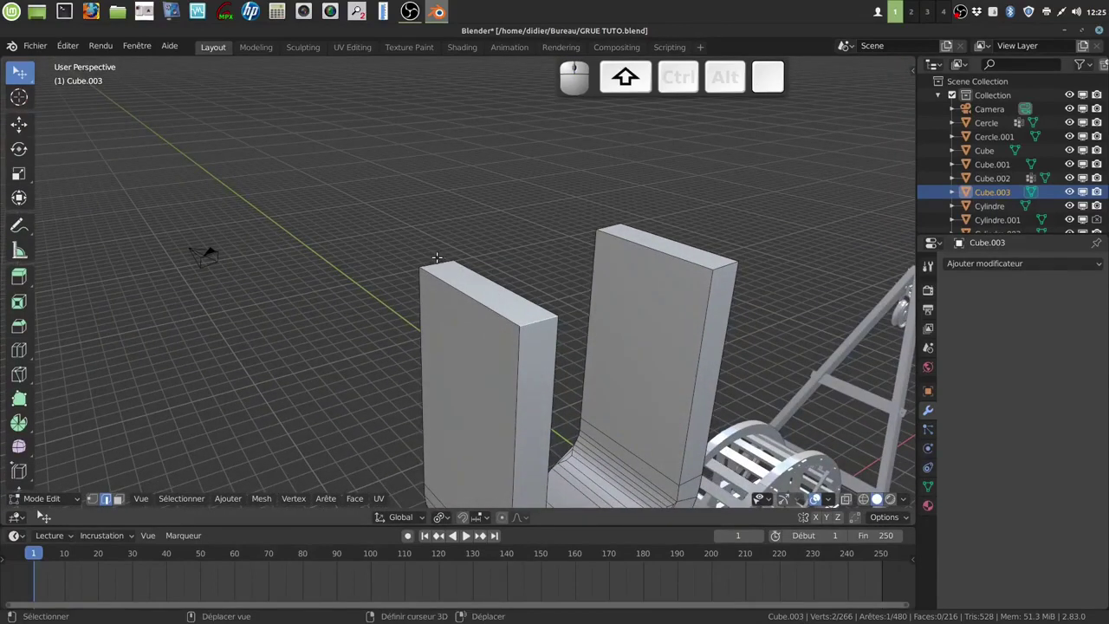
shift+click(619, 228)
middle_drag(671, 255, 671, 278)
scroll(663, 299, down, 3)
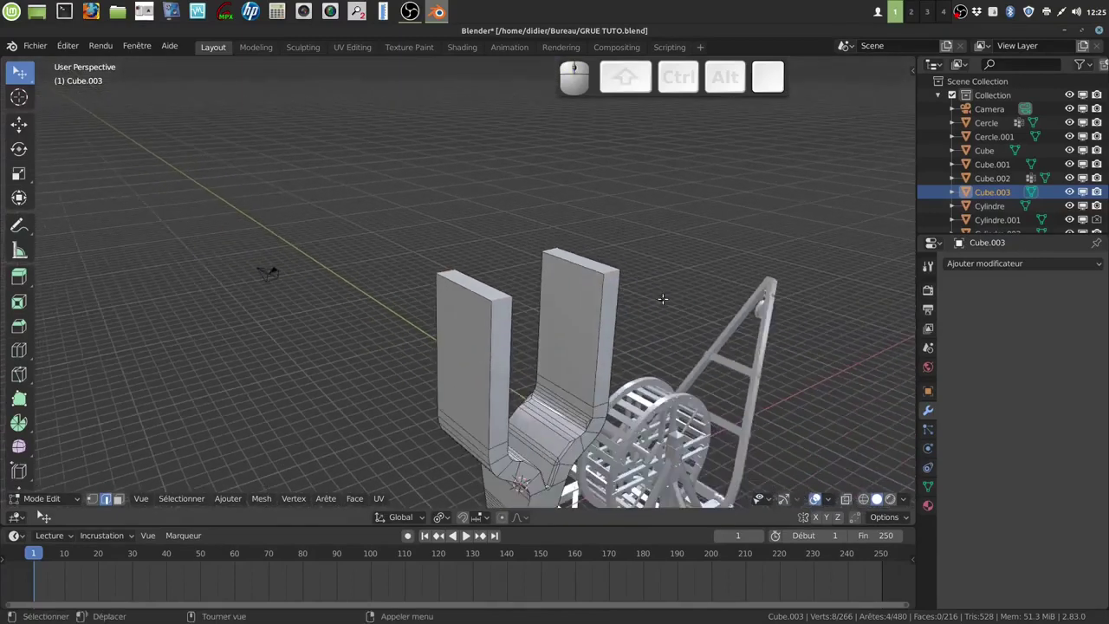
key(Tab)
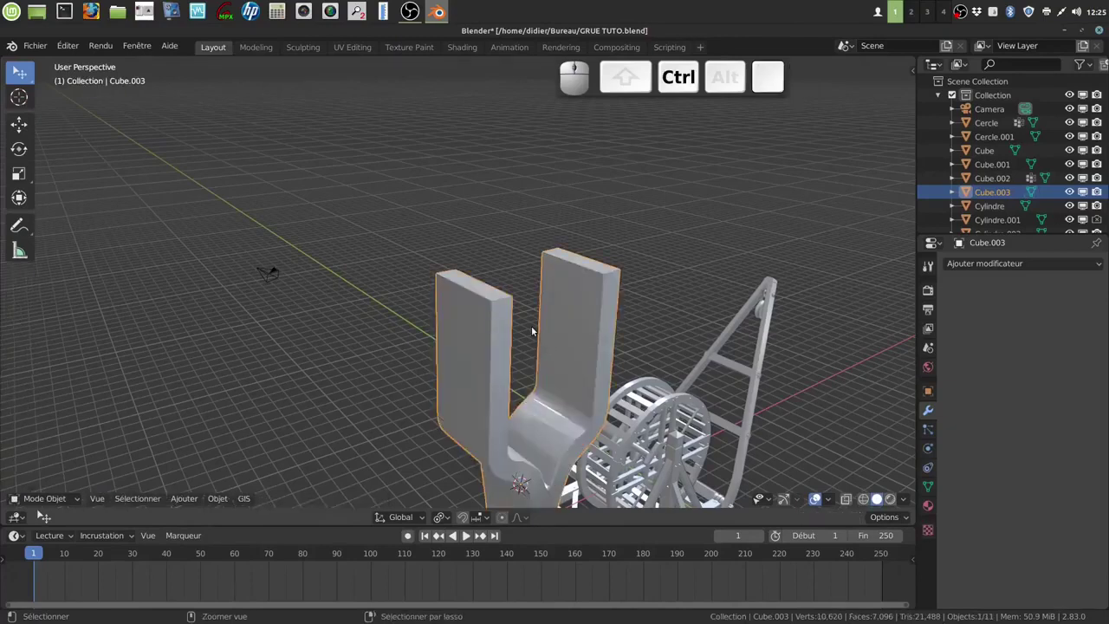
key(ctrl+a)
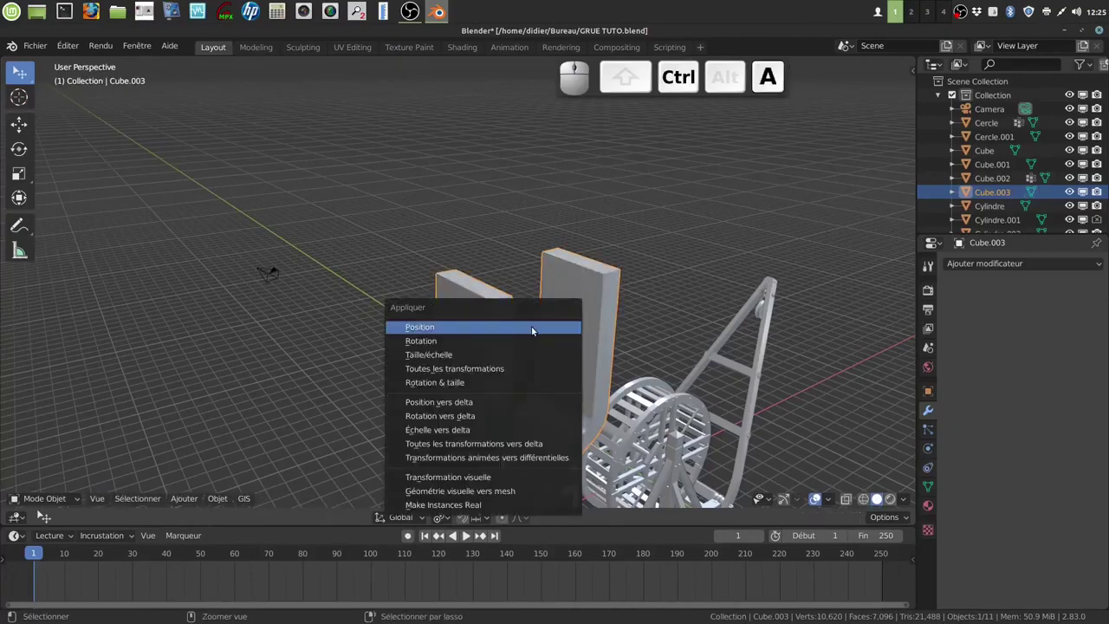
click(490, 384)
Round the four short corner edges at the tips of the fork arms with a multi-segment bevel about 0.5 m wide.
key(Tab)
middle_drag(490, 329, 503, 318)
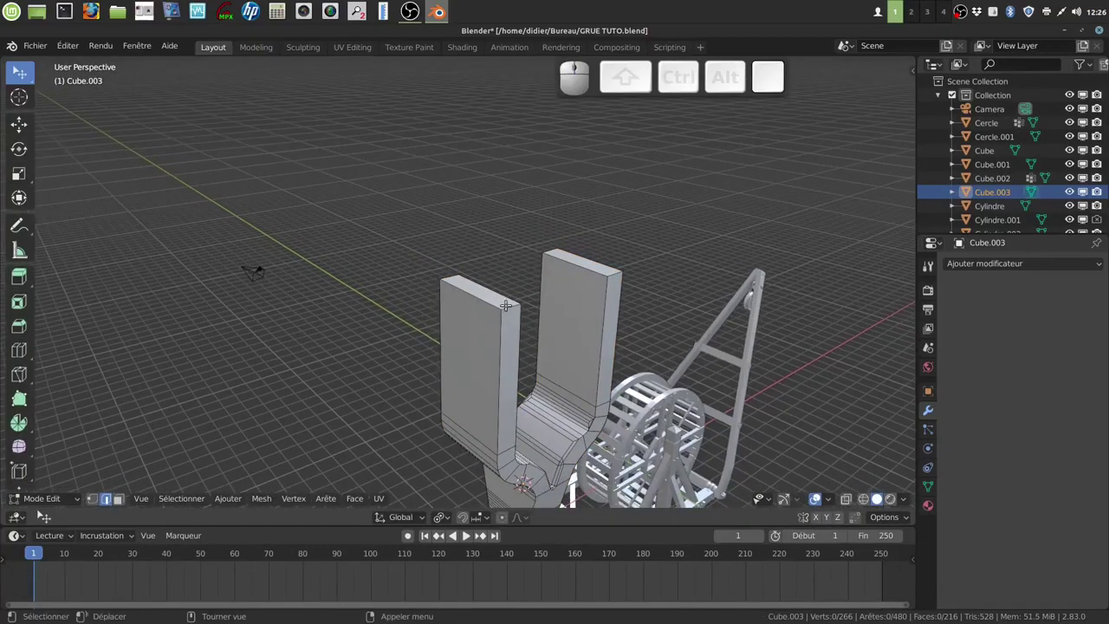
shift+click(451, 272)
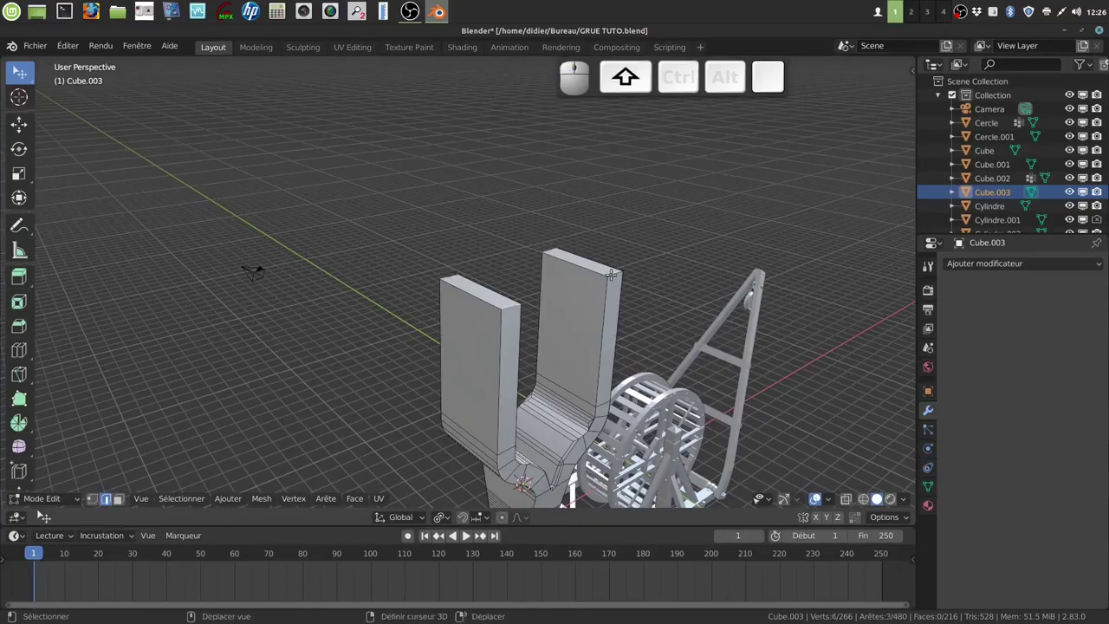
key(ctrl)
key(ctrl+b)
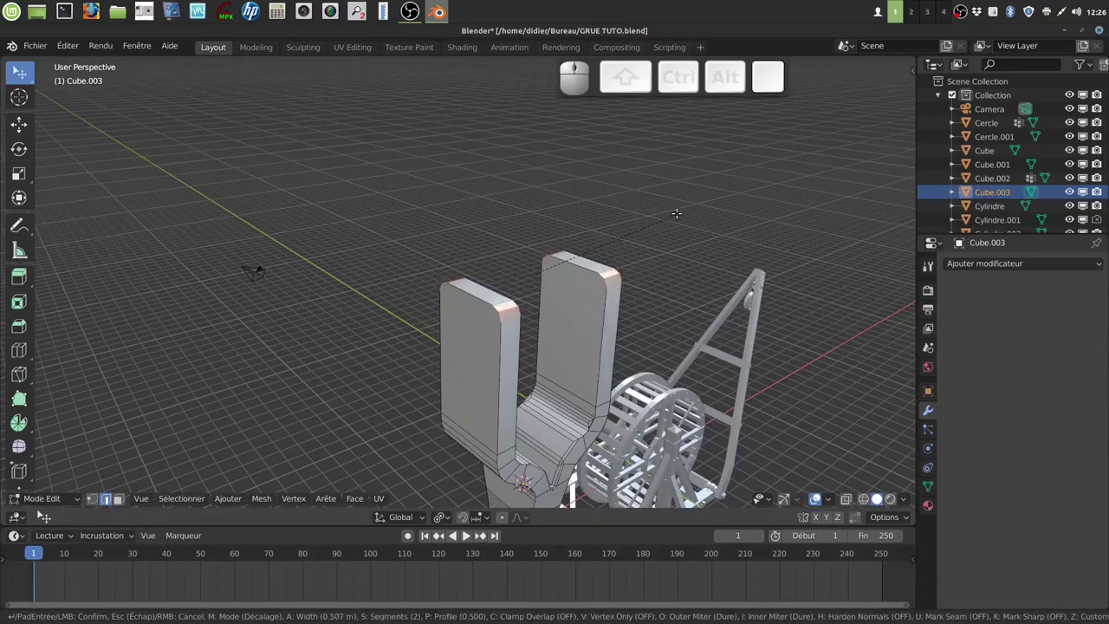
scroll(678, 214, up, 1)
scroll(680, 213, down, 1)
click(680, 213)
key(Tab)
Scale the whole fork down uniformly to about 0.298 of its size beside the treadwheel crane.
middle_drag(628, 307, 662, 277)
scroll(641, 294, down, 5)
middle_drag(631, 360, 572, 373)
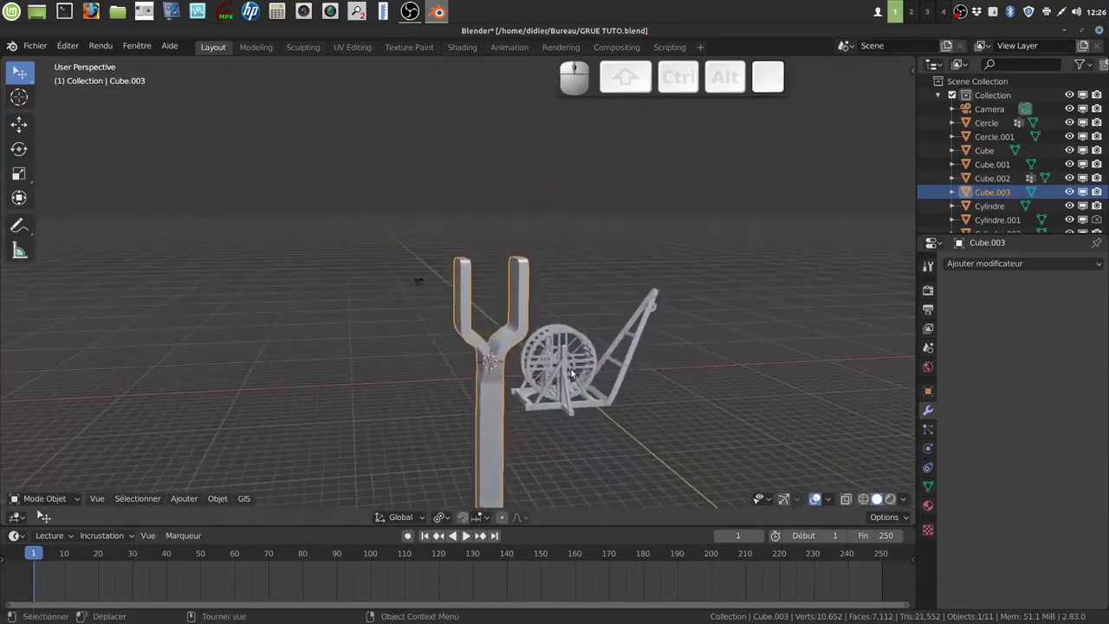
scroll(567, 381, down, 2)
mouse_move(556, 409)
shift+middle_down()
mouse_move(519, 354)
mouse_move(516, 415)
mouse_move(571, 396)
mouse_move(562, 390)
shift+middle_up()
scroll(520, 403, up, 2)
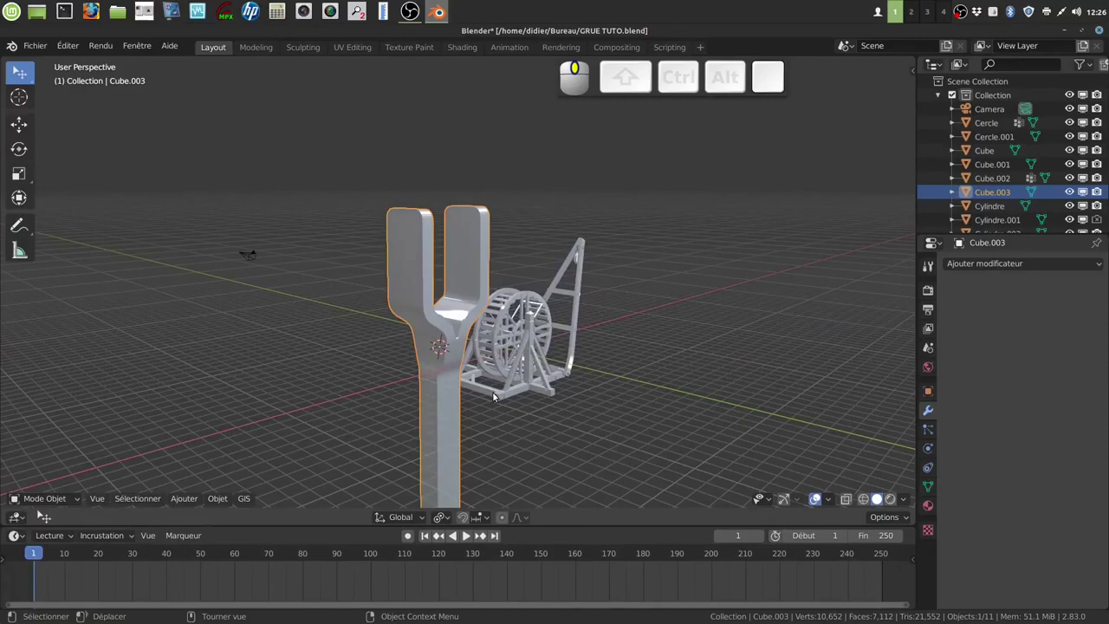
middle_drag(488, 420, 533, 436)
key(s)
click(460, 382)
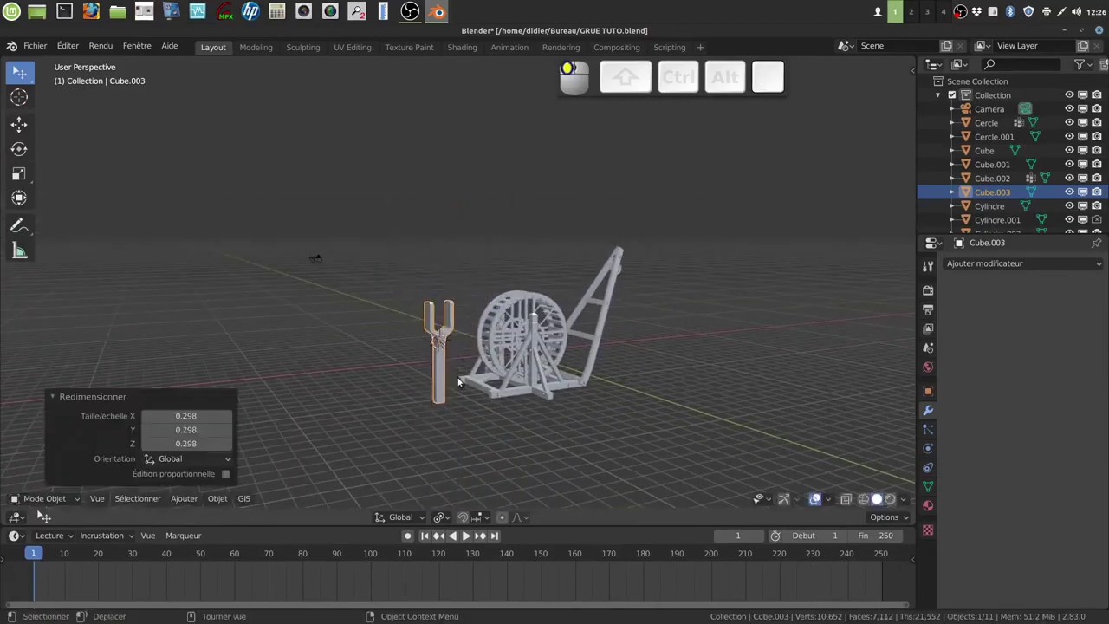
scroll(510, 422, up, 1)
shift+middle_drag(732, 464, 702, 442)
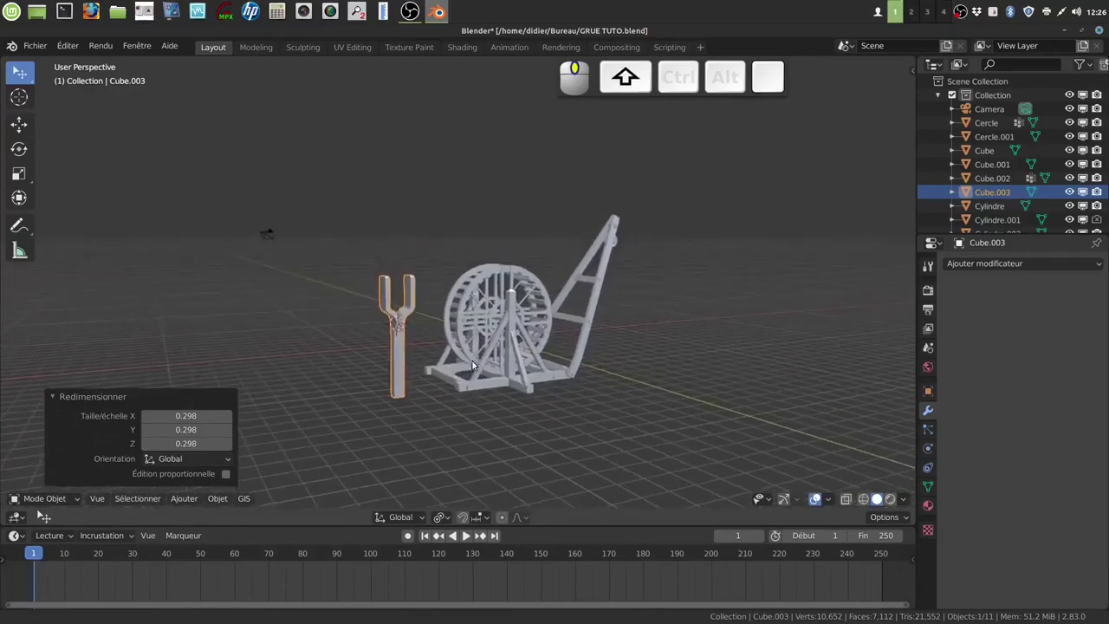
Show the viewport gizmos again and move the fork horizontally across the crane toward the foot of its jib.
click(782, 500)
drag(337, 329, 500, 325)
mouse_move(571, 374)
shift+middle_down()
mouse_move(536, 327)
mouse_move(582, 374)
shift+middle_up()
Shrink the fork further and lower it by about 4.11 m to the level of the crane's base frame.
key(s)
click(520, 288)
drag(523, 206, 524, 263)
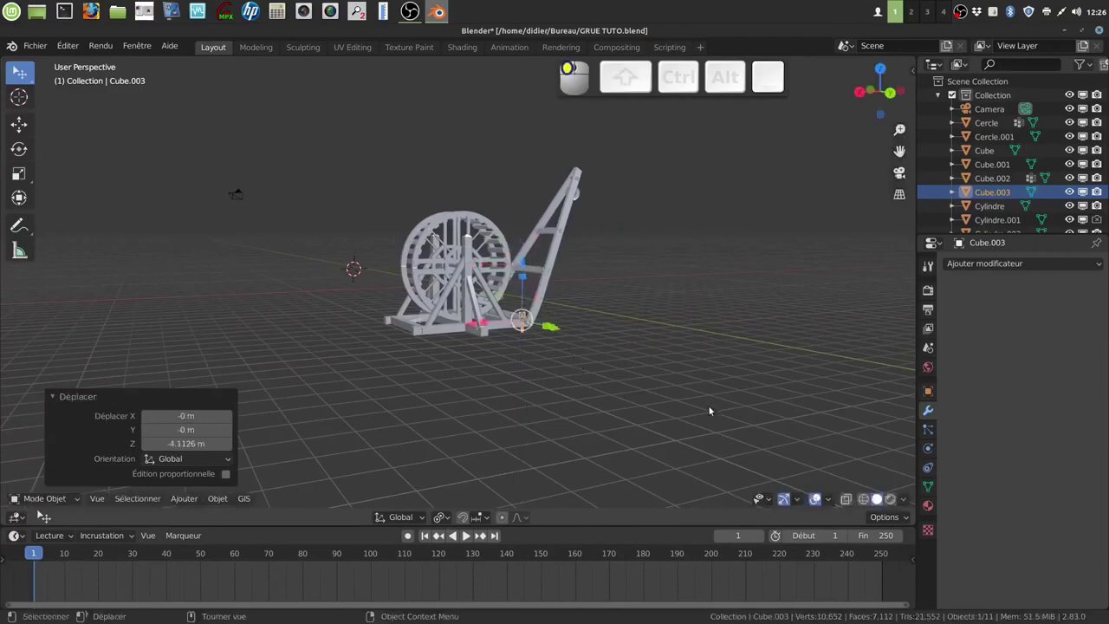
Move the fork to the base frame's end opposite the jib, shifting it about 0.32 m along X to clear the beam.
scroll(706, 387, up, 4)
middle_drag(707, 387, 493, 446)
key(g)
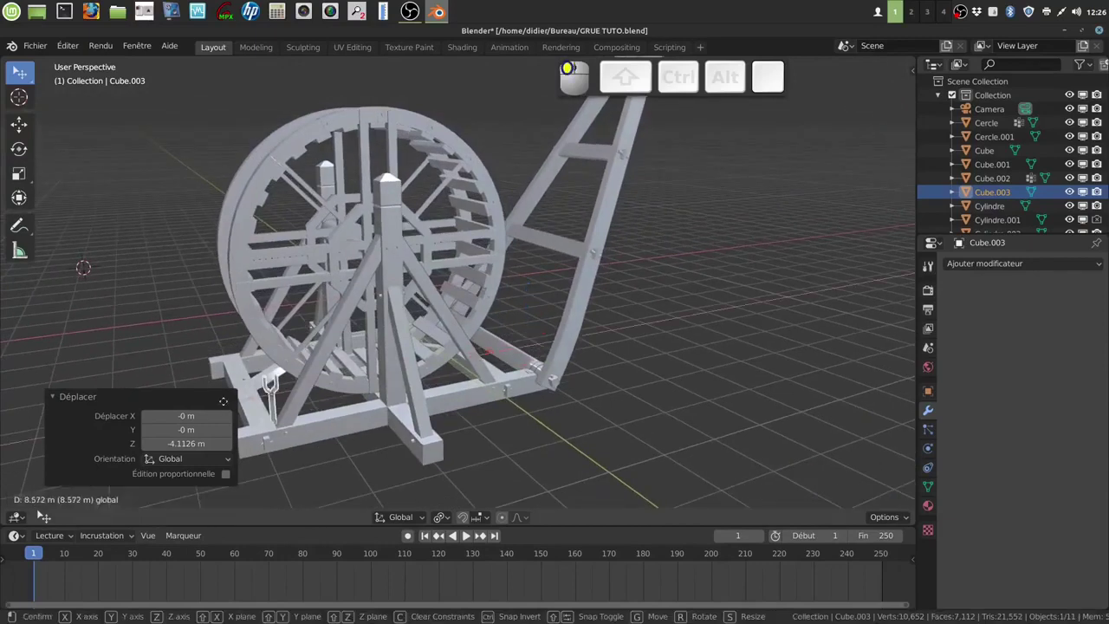
click(222, 401)
middle_drag(222, 401, 397, 354)
key(g)
key(x)
click(452, 413)
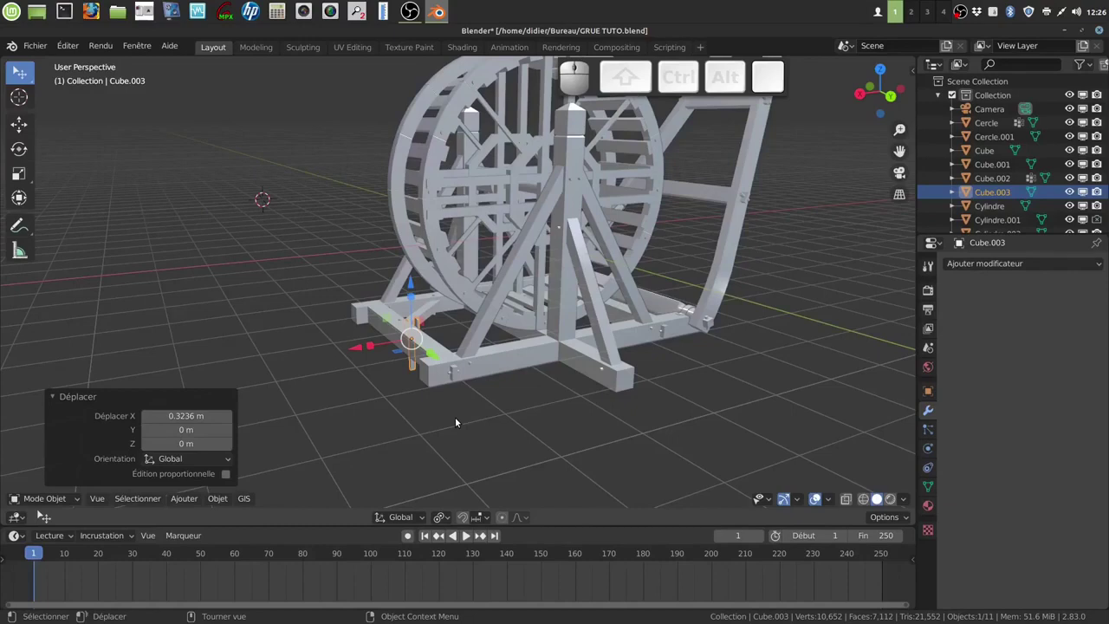
Rotate the fork 90° about the global Z axis.
text(rz)
text(90)
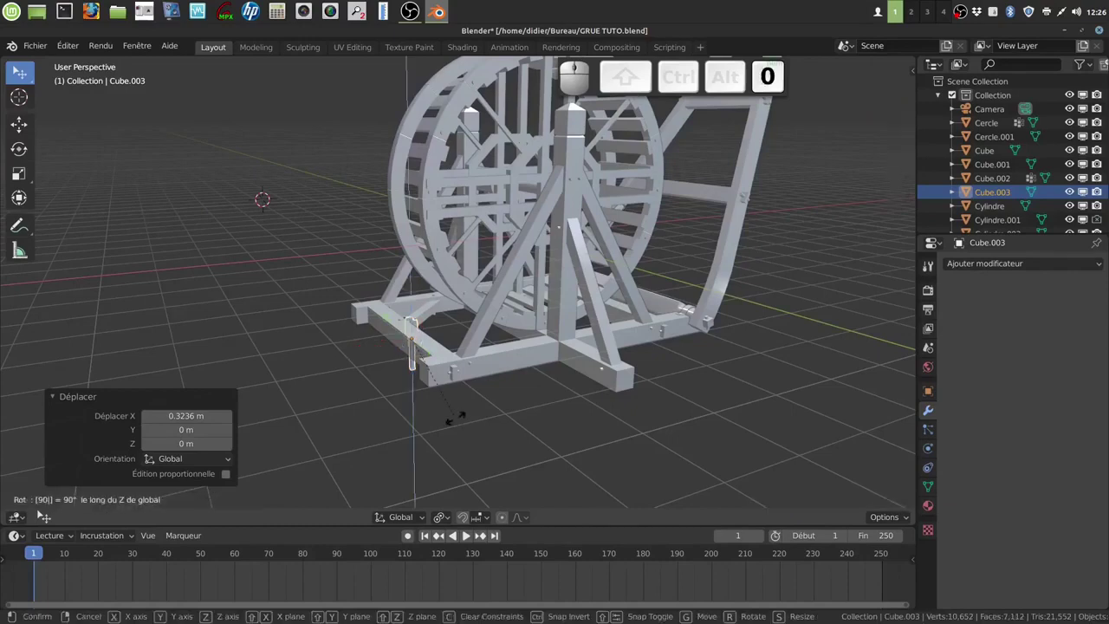
key(Return)
Place the fork against the frame's end beam, moving it about 1.88 m and a further 0.70 m along Y to line up with a wheel rim.
middle_drag(455, 416, 564, 387)
drag(439, 370, 456, 375)
drag(426, 304, 427, 261)
drag(452, 339, 567, 308)
scroll(604, 363, up, 2)
middle_drag(604, 363, 534, 393)
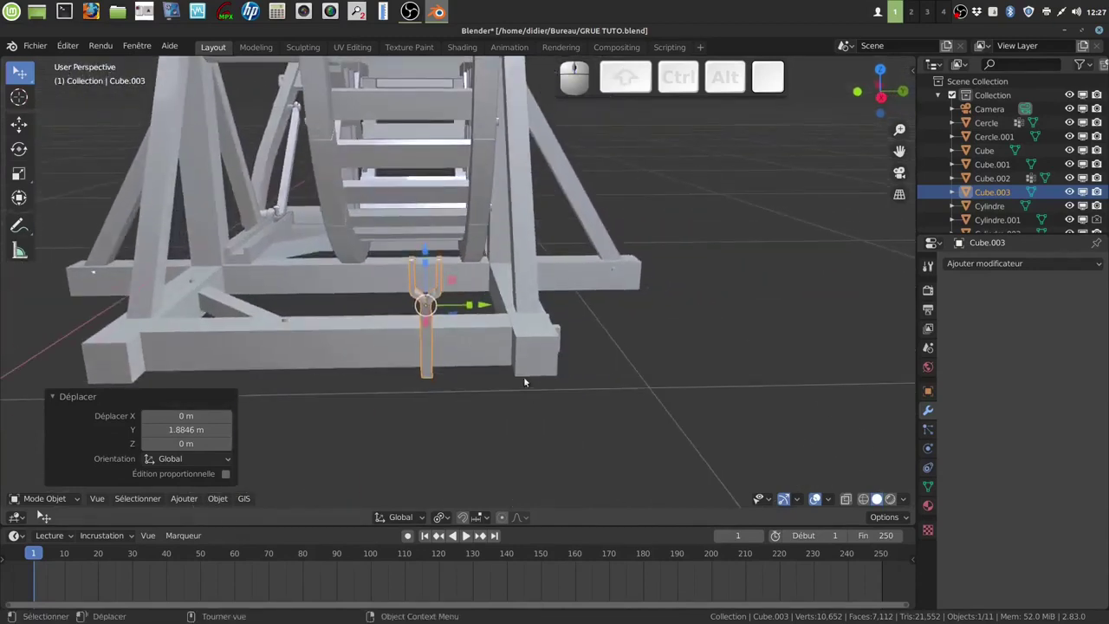
key(KP_3)
drag(486, 302, 543, 284)
Scale the fork down slightly, bring it closer to the end beam along X, and lower it by about 0.21 m.
middle_drag(559, 338, 633, 393)
key(s)
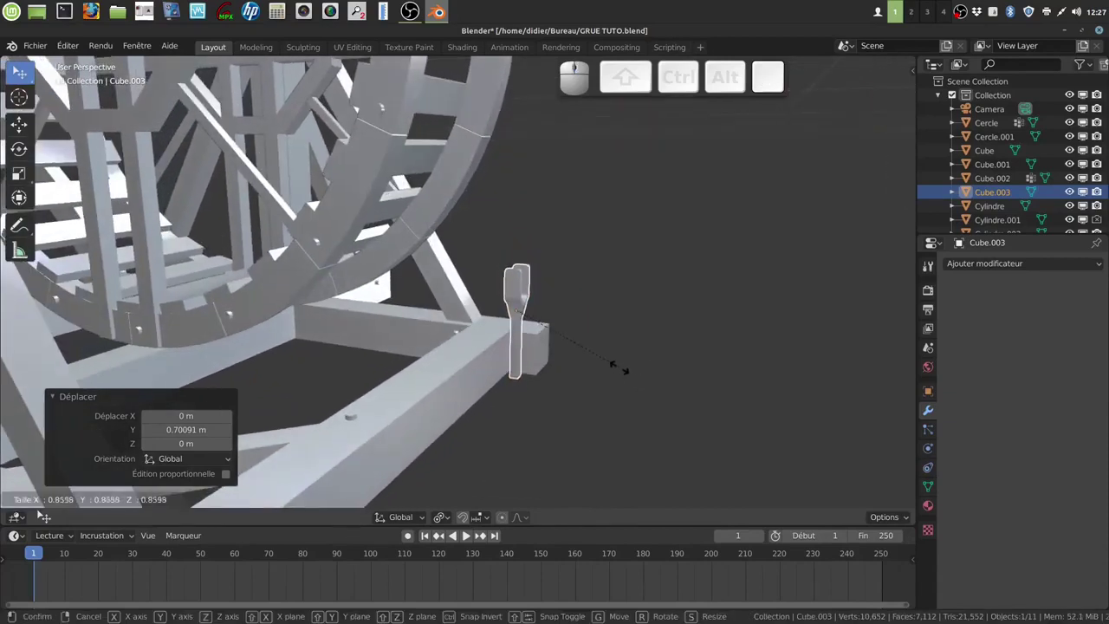
click(610, 365)
drag(579, 321, 563, 316)
middle_drag(563, 316, 498, 255)
drag(509, 254, 510, 272)
Check the fork's alignment with the wheel rim from the right side and nudge it about 0.012 m along X at the end beam.
scroll(602, 416, up, 4)
middle_drag(601, 413, 489, 395)
key(KP_3)
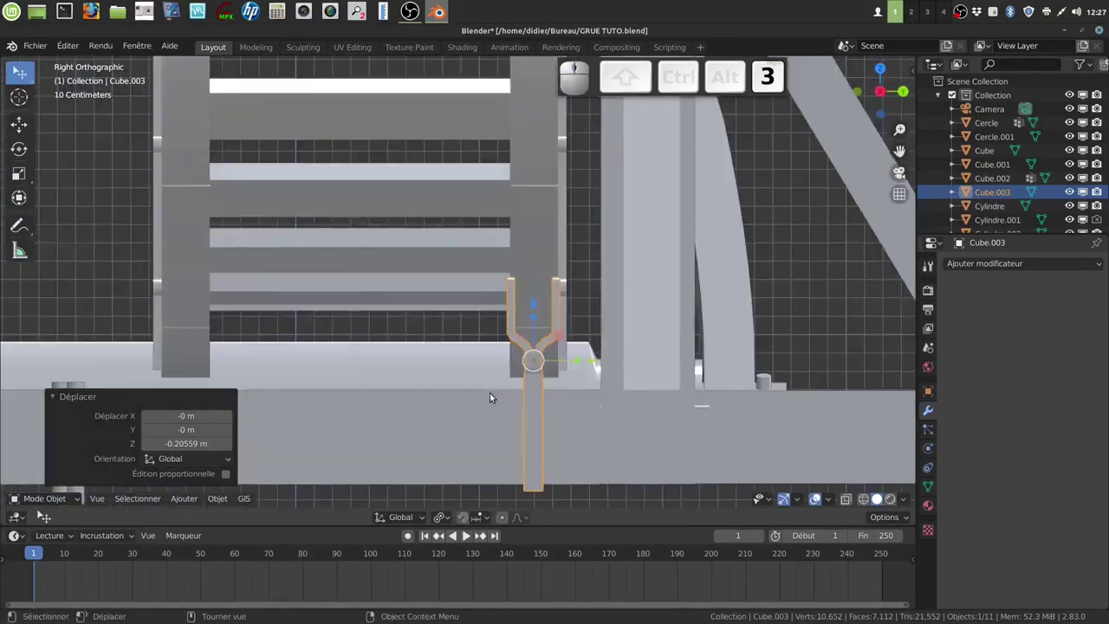
middle_drag(565, 408, 648, 420)
middle_drag(595, 394, 604, 396)
drag(635, 378, 608, 410)
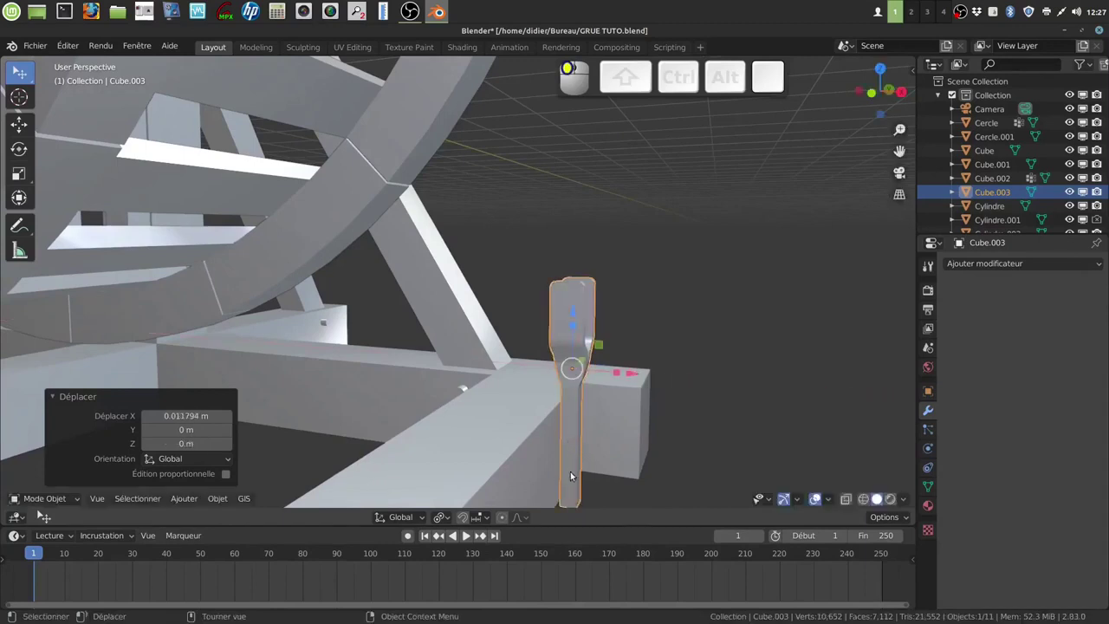
Deselect the fork and open the treadwheel mesh (Cercle) for editing in face selection mode.
mouse_move(580, 433)
middle_down()
mouse_move(559, 430)
mouse_move(584, 441)
mouse_move(543, 414)
mouse_move(514, 436)
mouse_move(428, 413)
mouse_move(554, 407)
mouse_move(568, 427)
mouse_move(574, 405)
mouse_move(591, 429)
middle_up()
scroll(555, 426, down, 2)
scroll(569, 428, down, 2)
scroll(583, 440, up, 1)
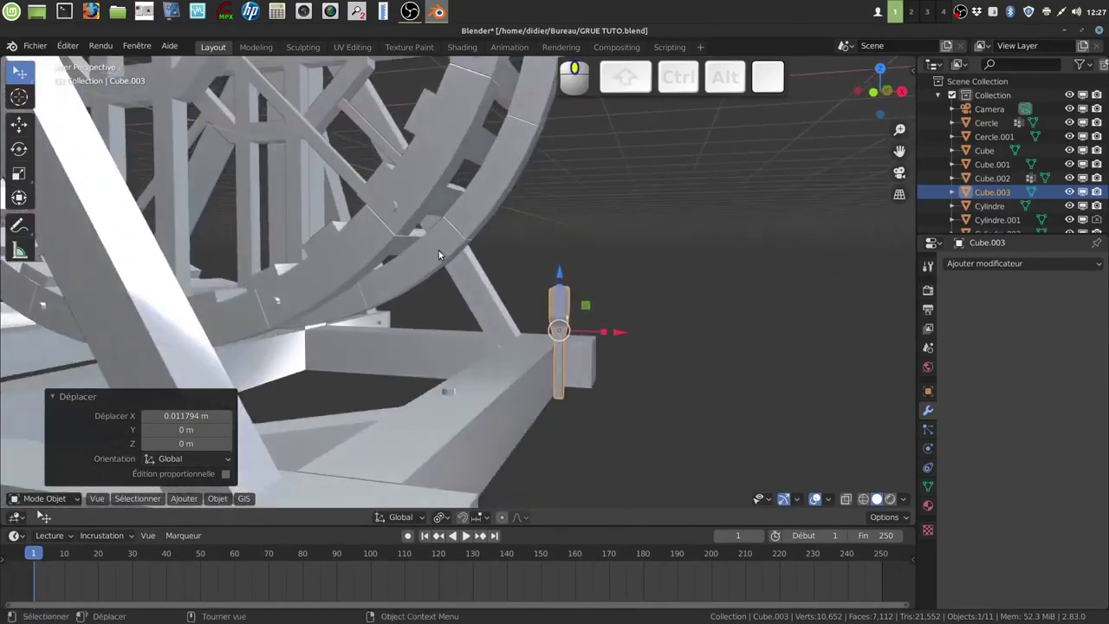
scroll(457, 339, up, 3)
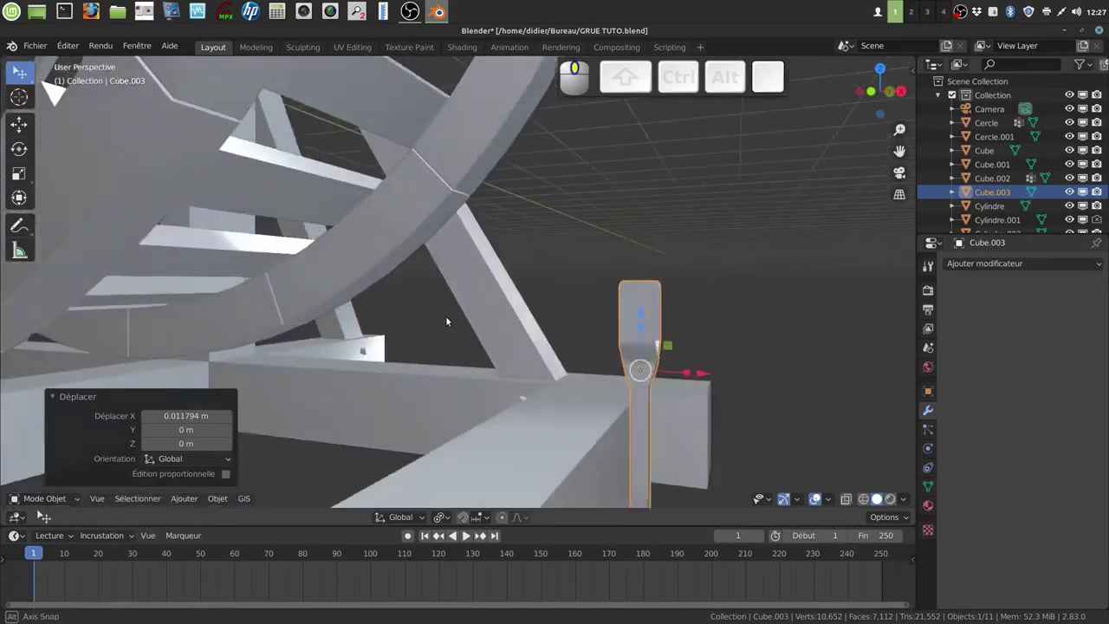
key(a)
key(a)
key(Tab)
key(Tab)
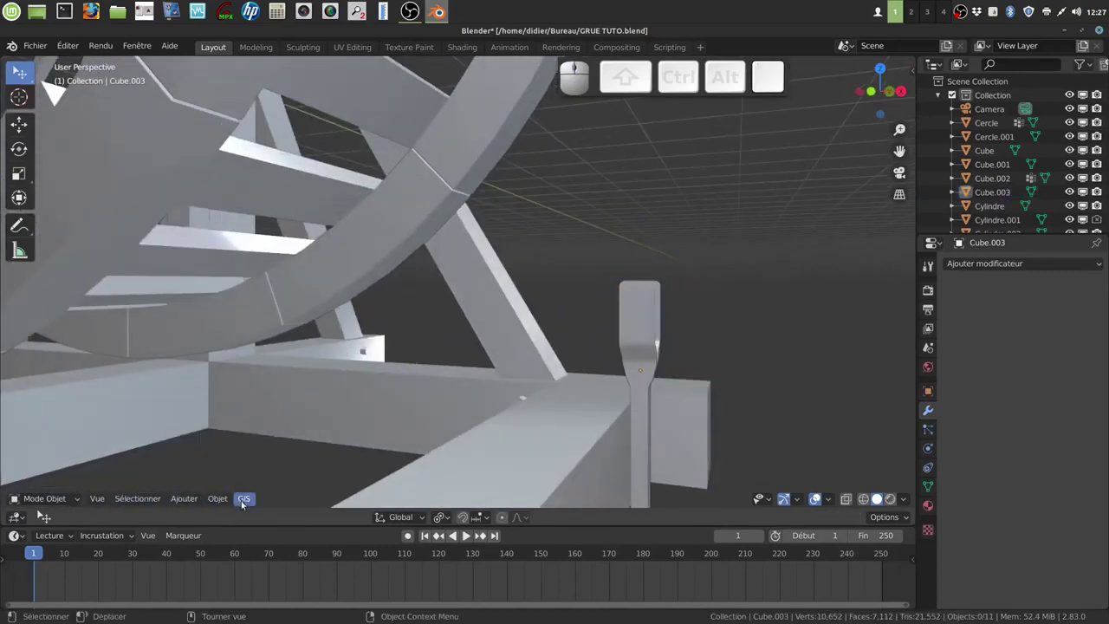
click(322, 292)
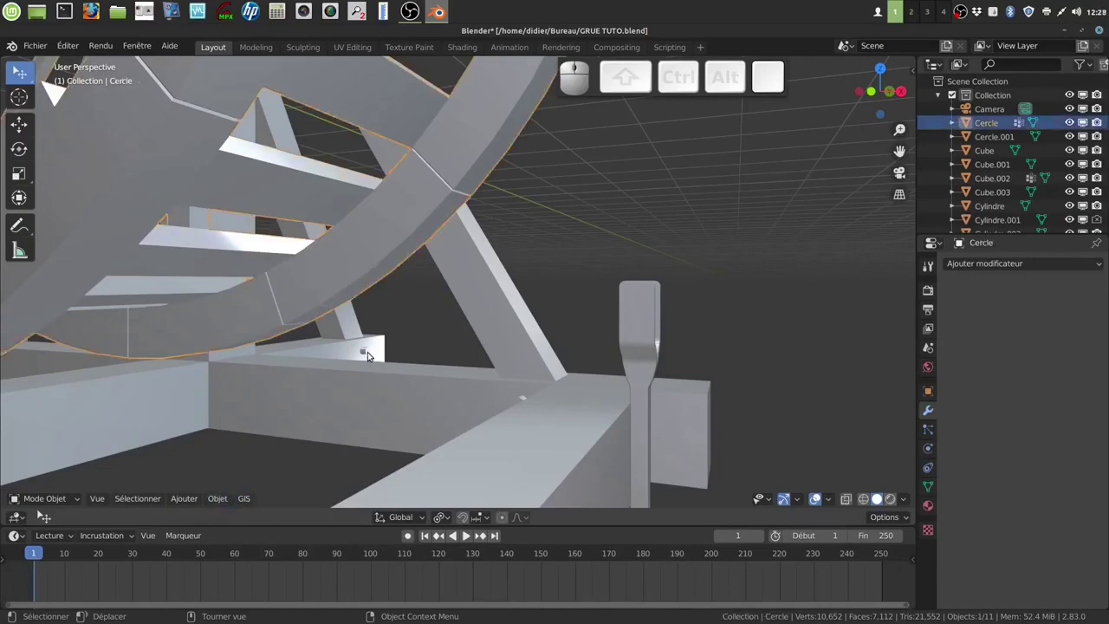
key(Tab)
key(2)
middle_drag(415, 276, 347, 305)
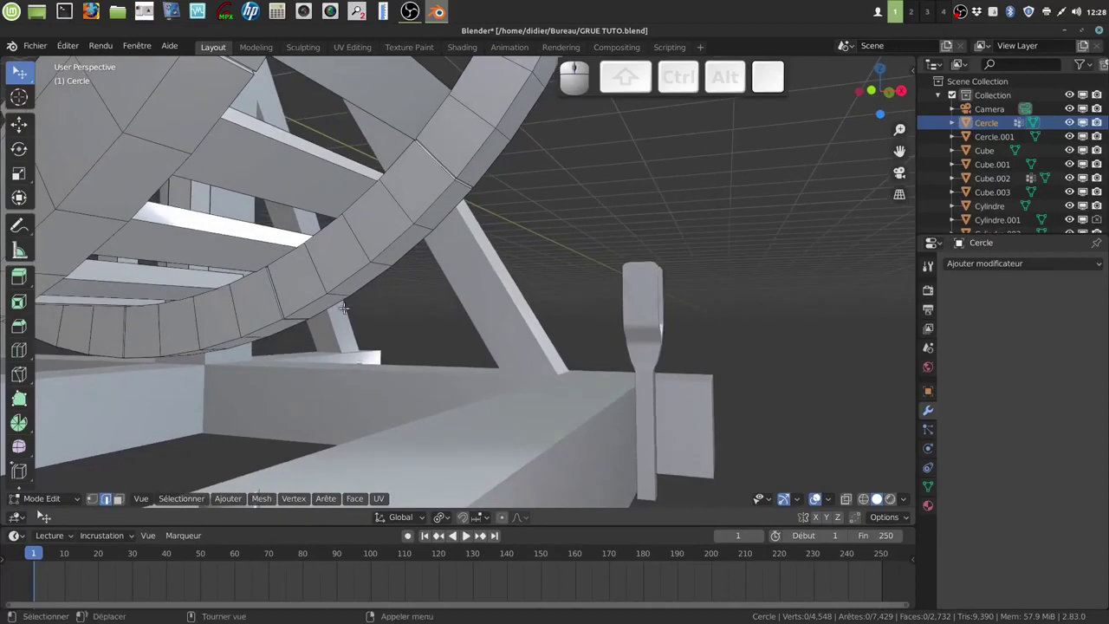
click(117, 499)
Duplicate in place four adjacent outer faces on the lower part of the rim facing the fork, and separate the copy as its own object.
click(322, 306)
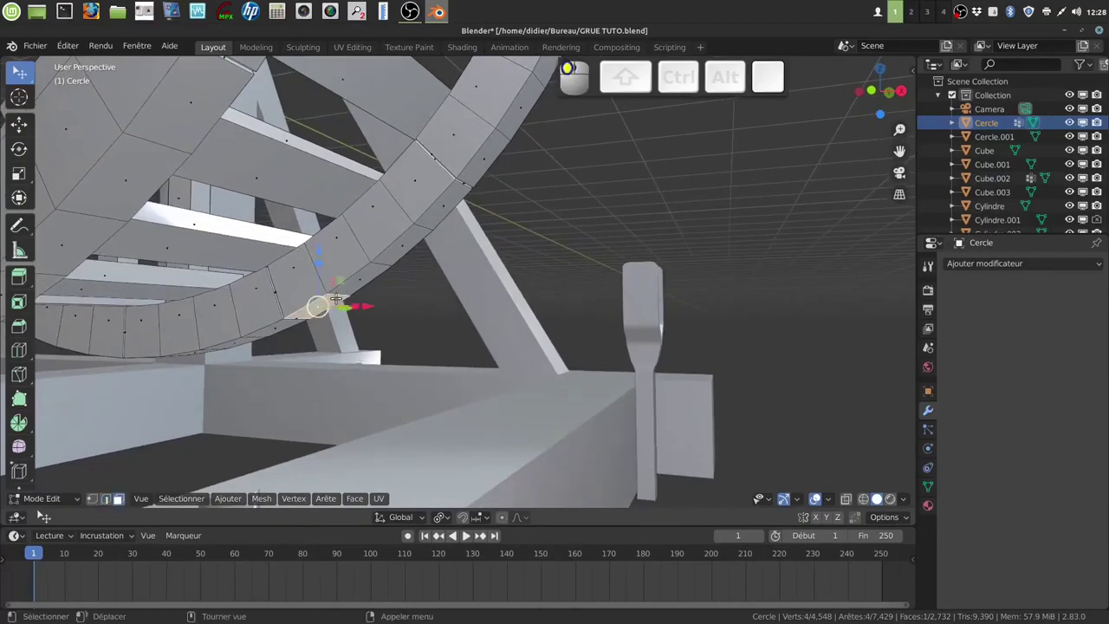
shift+click(364, 277)
shift+click(407, 239)
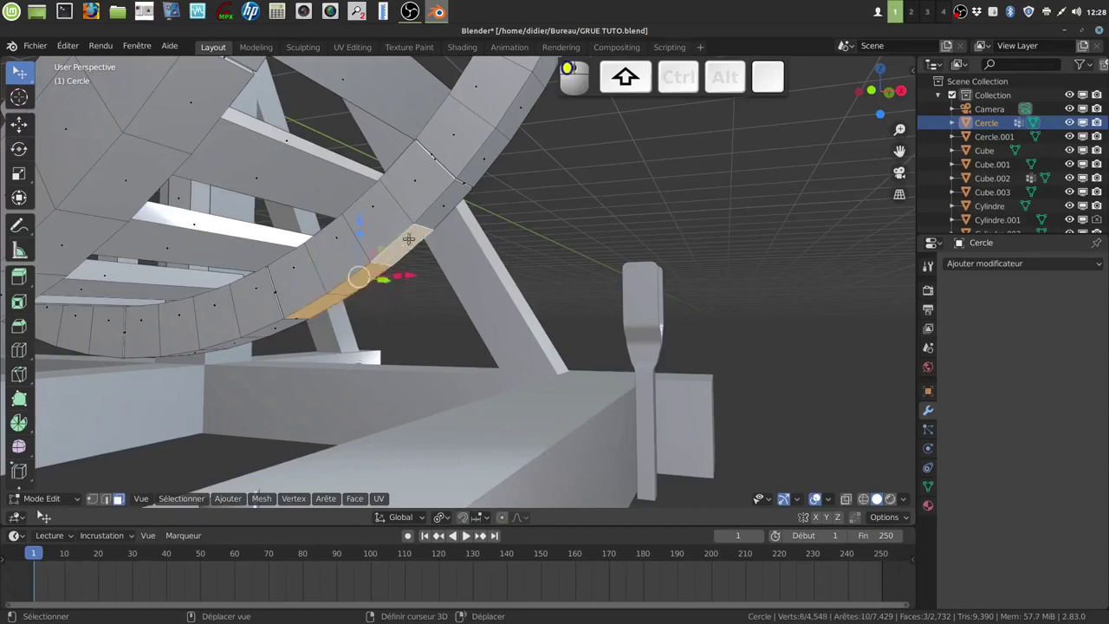
shift+click(435, 210)
middle_drag(435, 211, 465, 330)
key(shift)
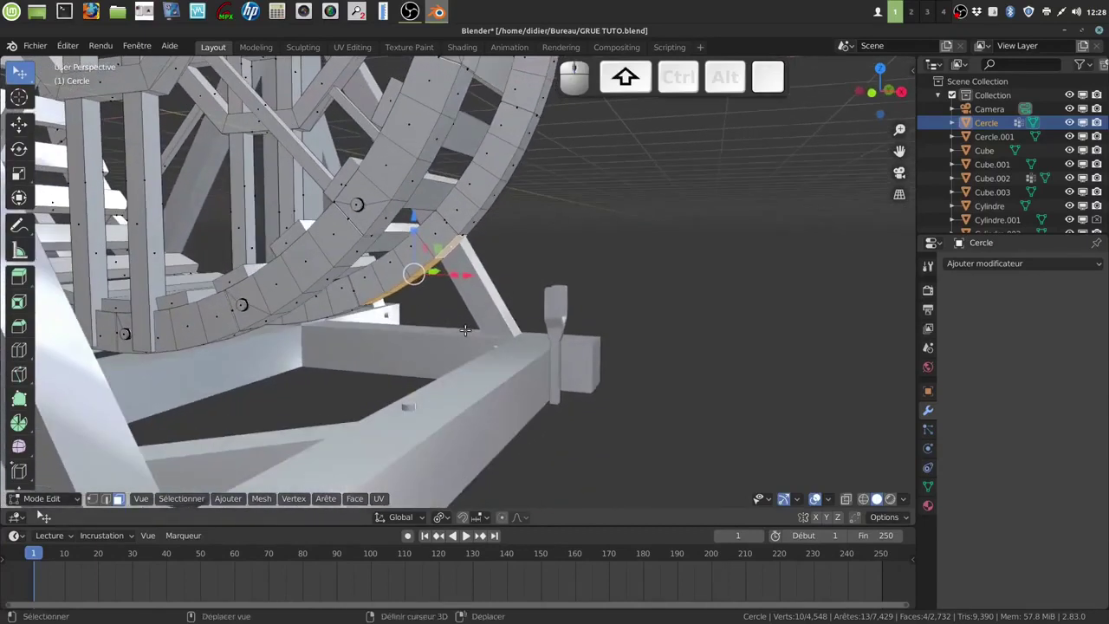
key(shift+d)
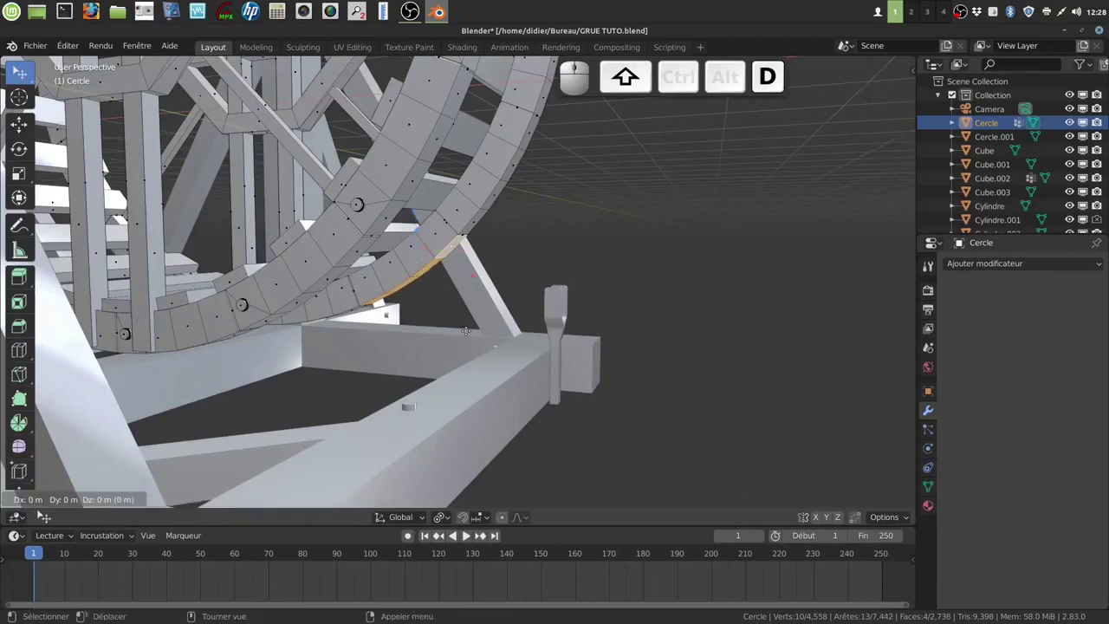
middle_drag(426, 306, 469, 305)
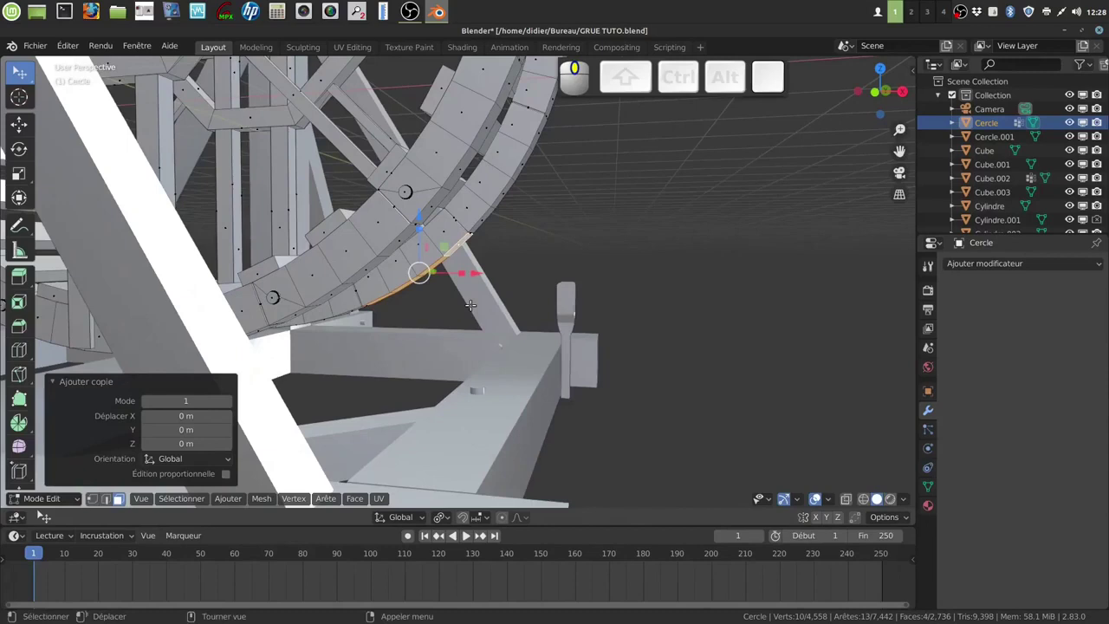
key(p)
click(472, 302)
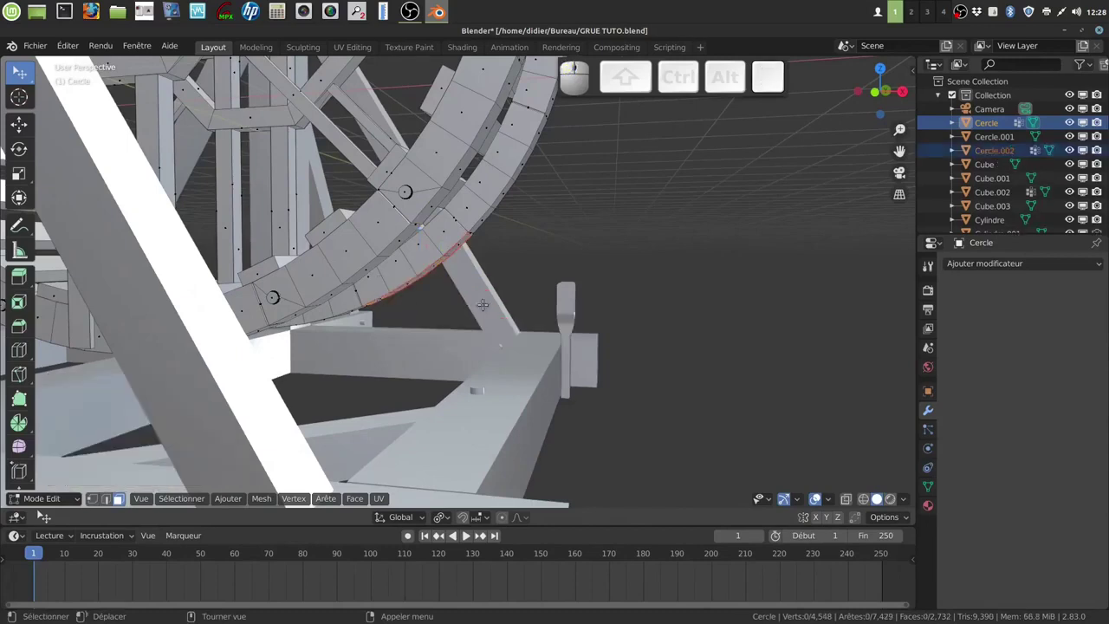
key(Tab)
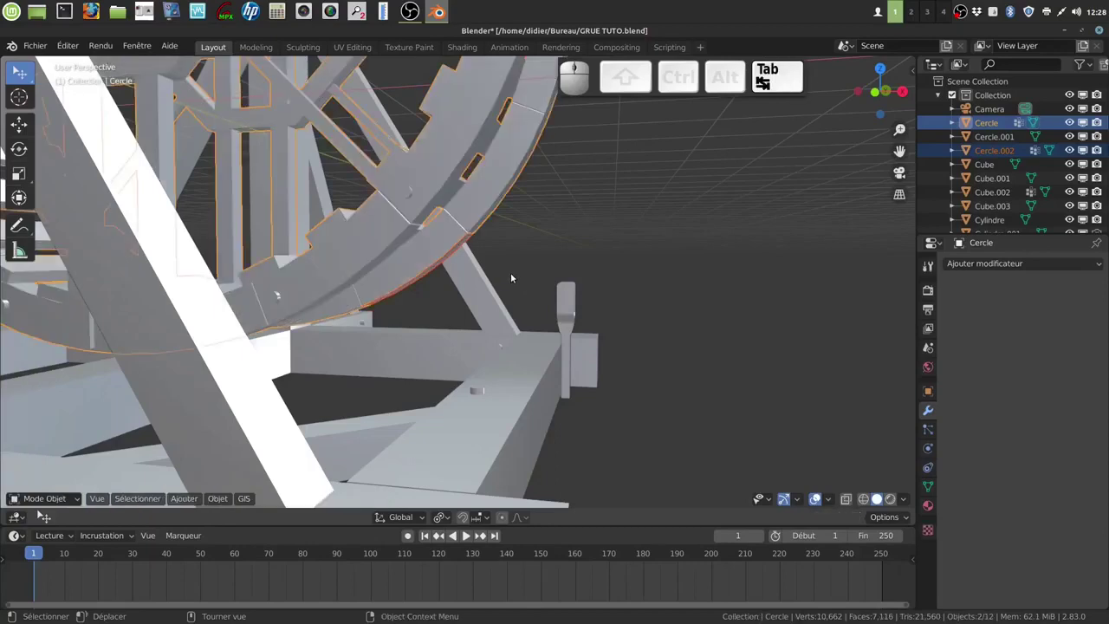
Select only the separated strip of rim faces and set its origin to its geometry.
key(alt+a)
click(444, 265)
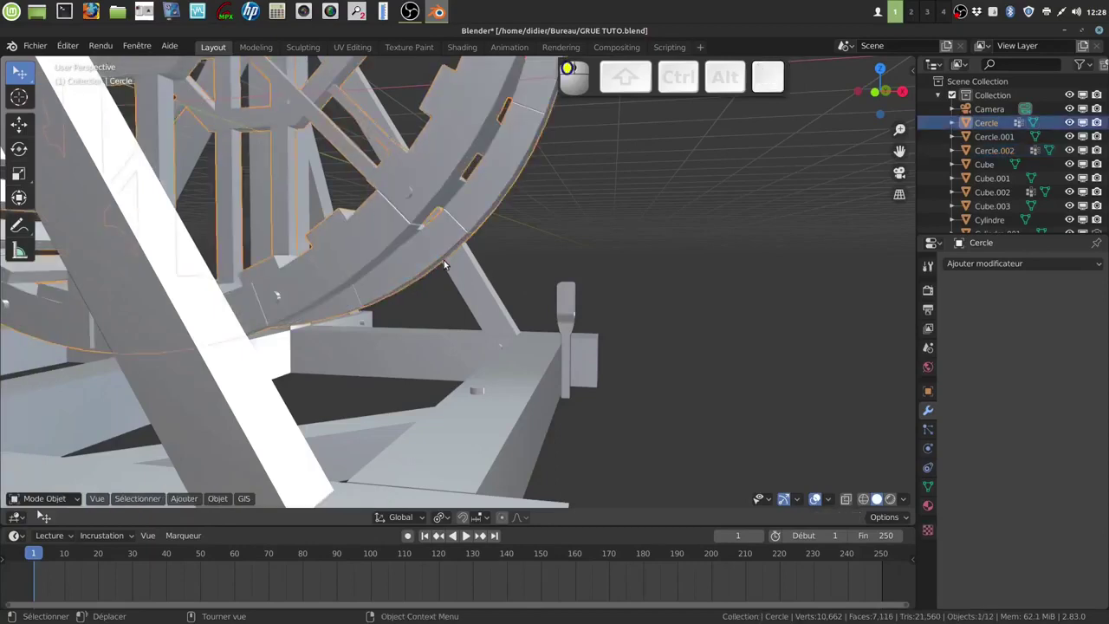
click(456, 251)
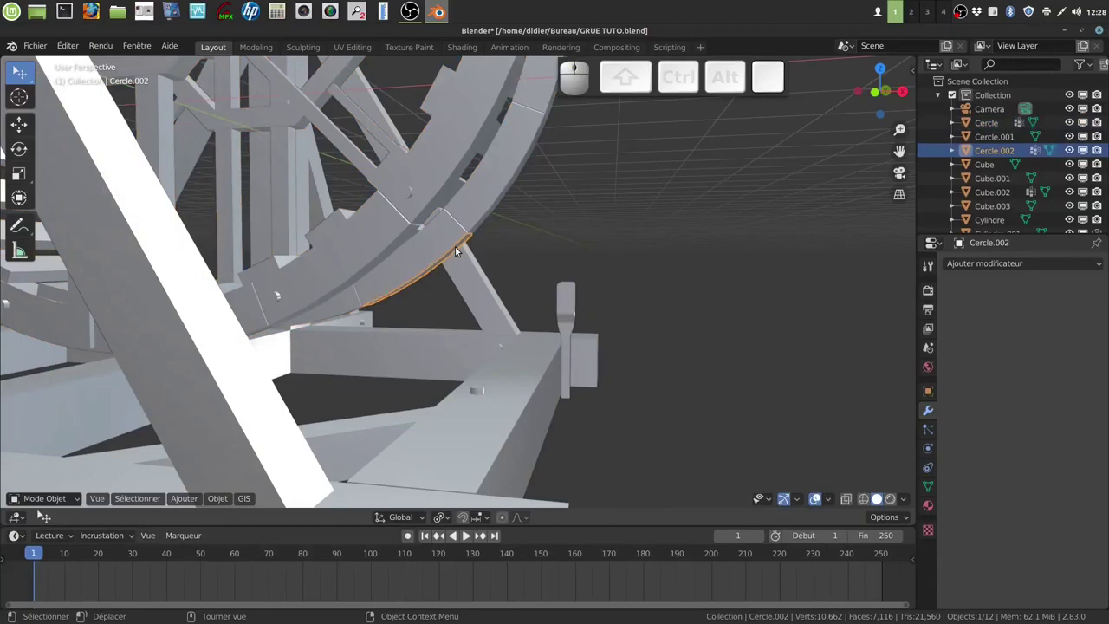
middle_drag(476, 313, 730, 465)
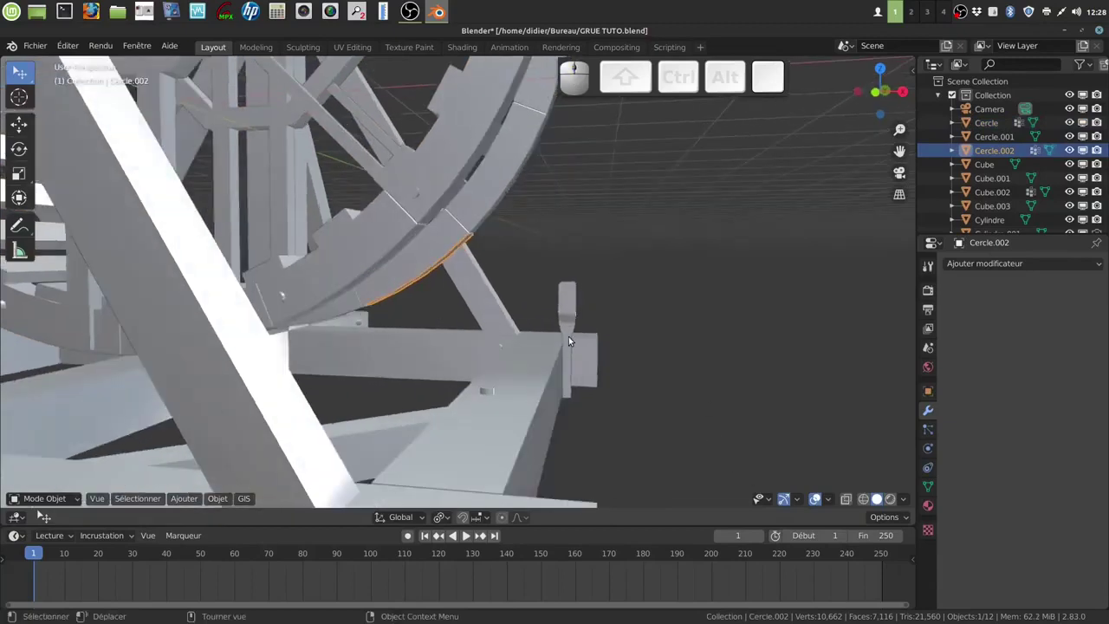
scroll(568, 336, down, 3)
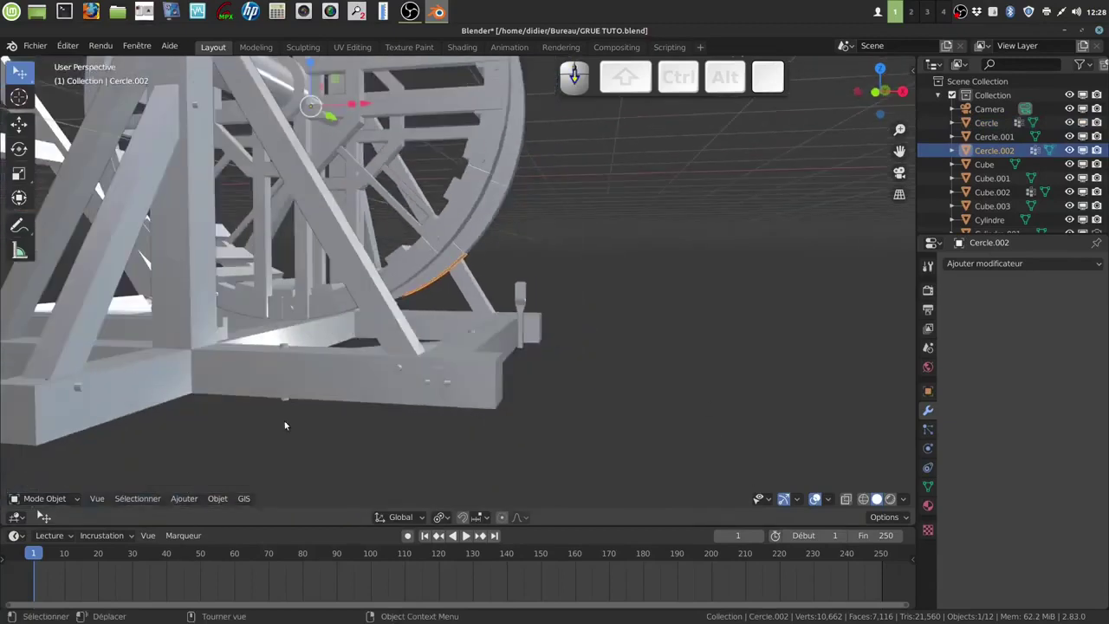
click(216, 498)
mouse_move(227, 481)
mouse_move(326, 473)
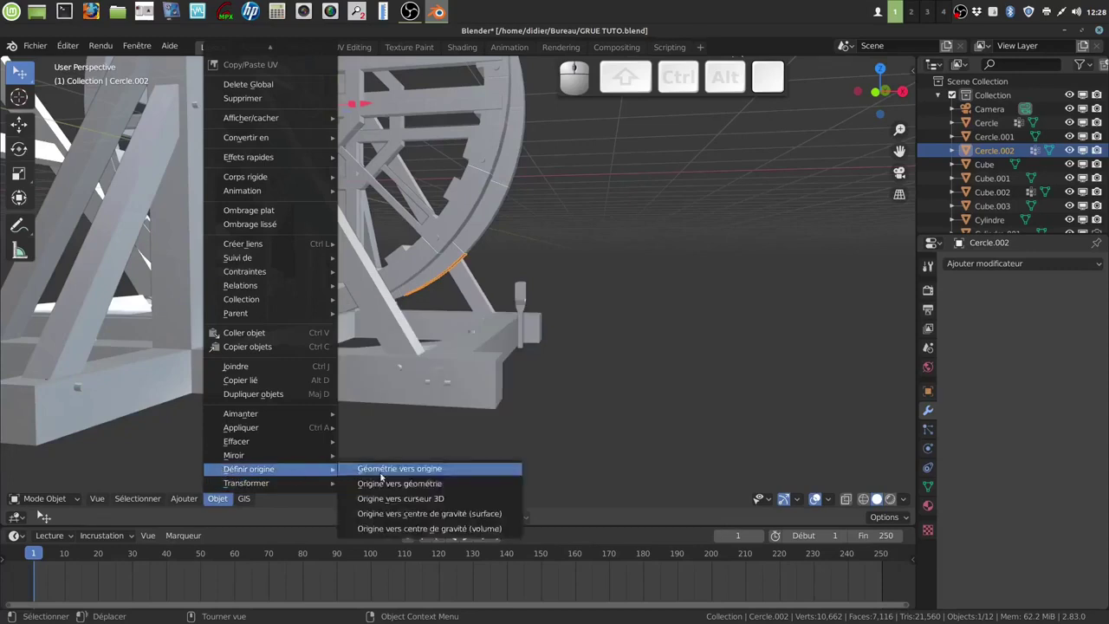
click(388, 483)
scroll(511, 359, up, 4)
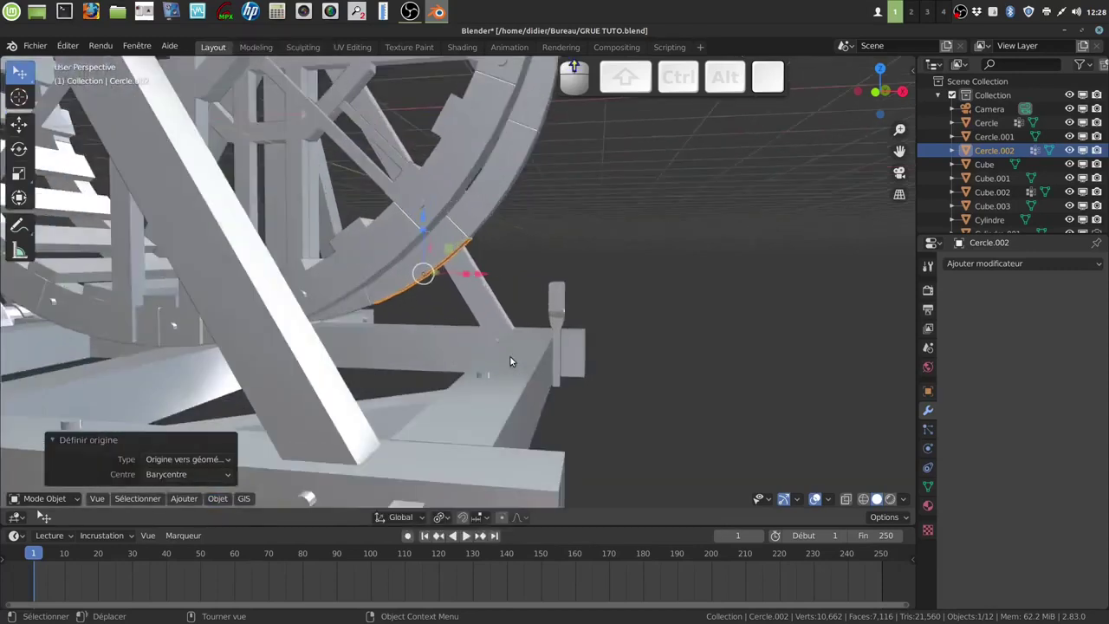
Lower the curved strip slightly below the wheel rim and offset it outward by about 0.034 m along X.
key(g)
key(z)
drag(416, 220, 415, 222)
drag(471, 280, 478, 281)
middle_drag(514, 309, 456, 254)
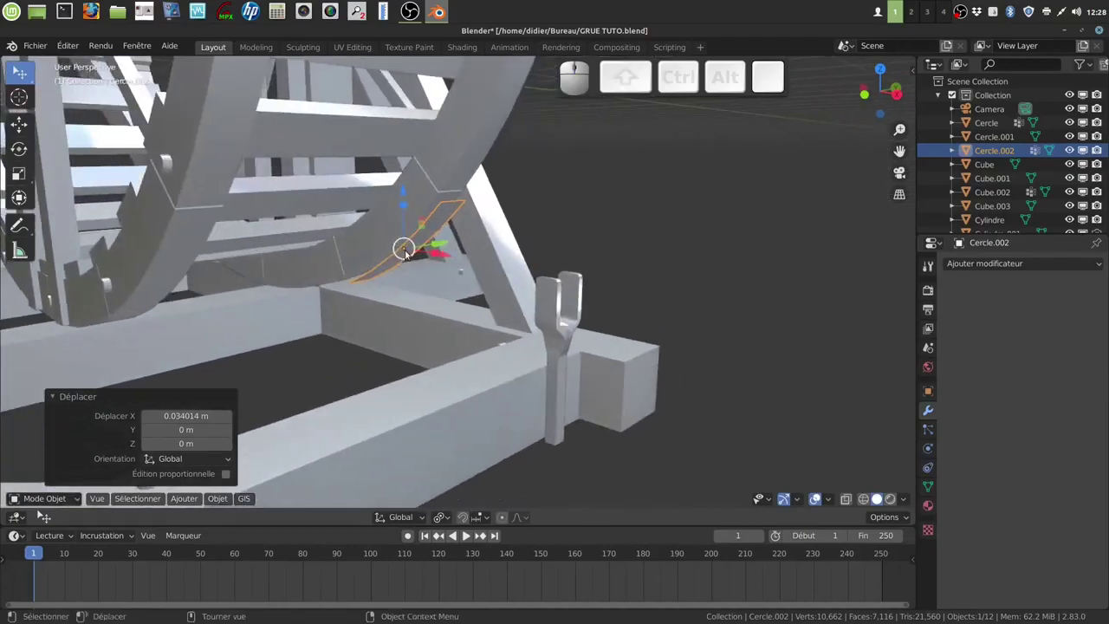
middle_drag(579, 300, 629, 290)
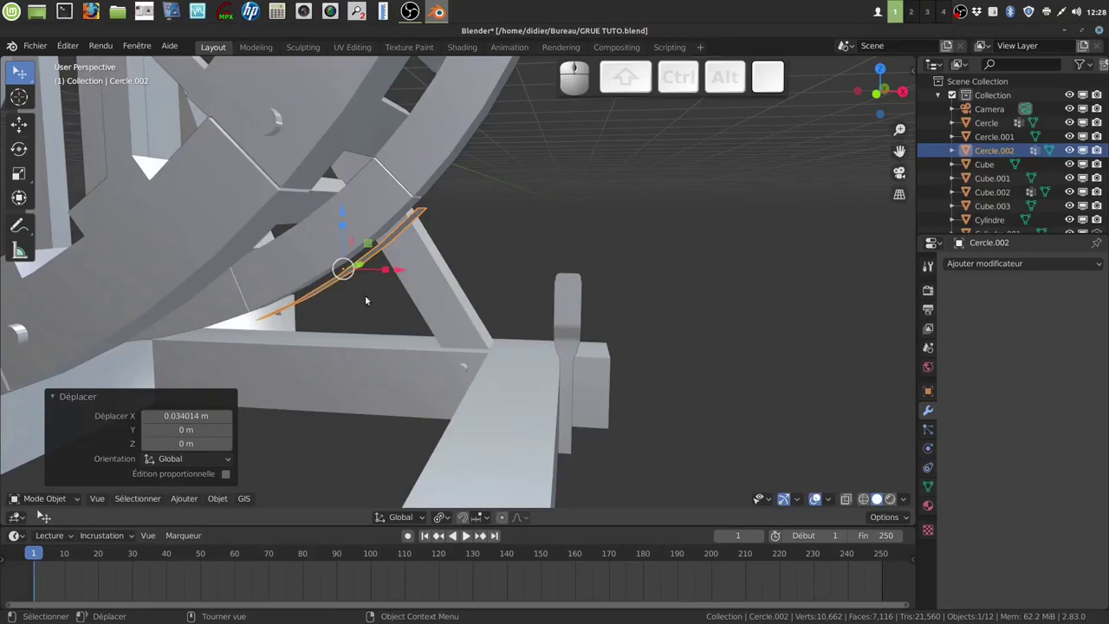
Open the curved strip for mesh editing and select all its faces.
middle_drag(448, 345, 380, 284)
key(Tab)
key(a)
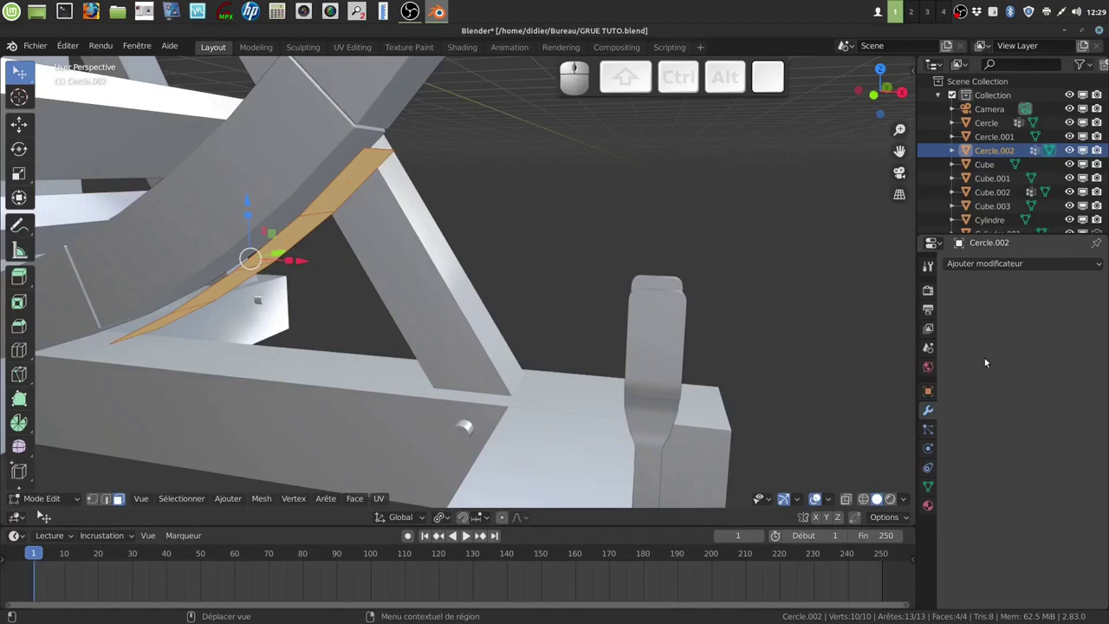
Add a Solidify modifier to the curved strip below the wheel rim and set its thickness to -0.12 m.
click(1096, 269)
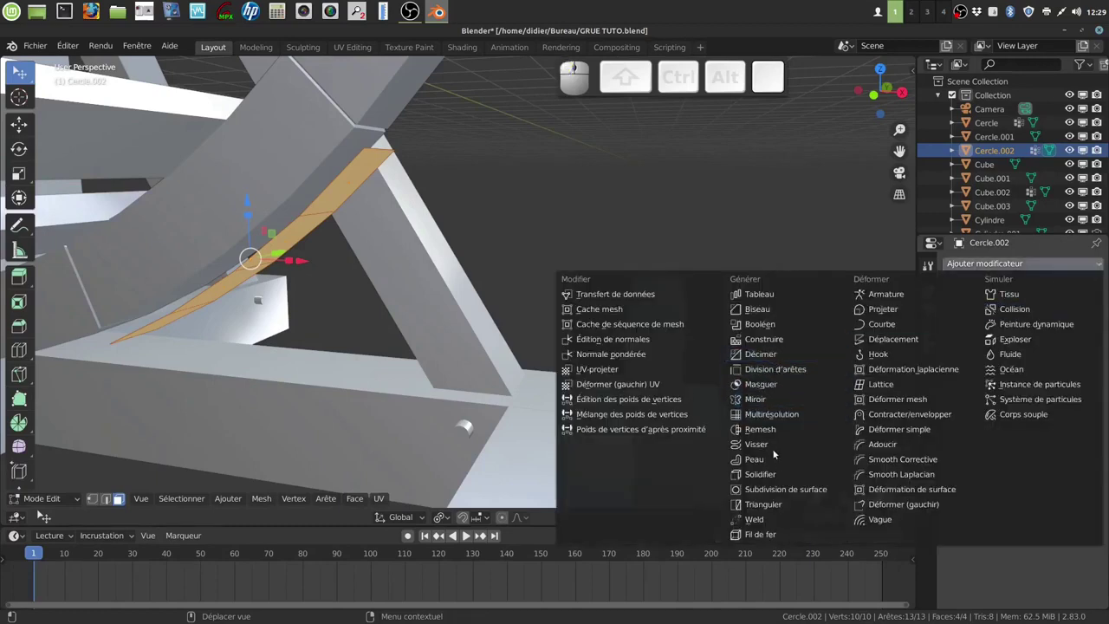
click(762, 473)
middle_drag(649, 283, 684, 294)
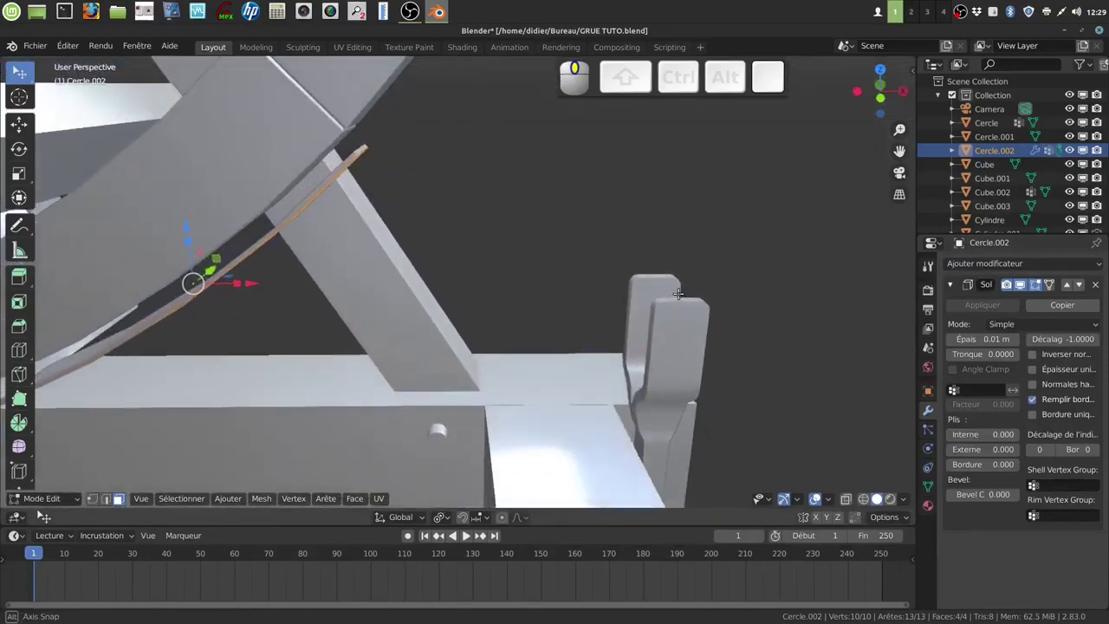
drag(996, 338, 948, 338)
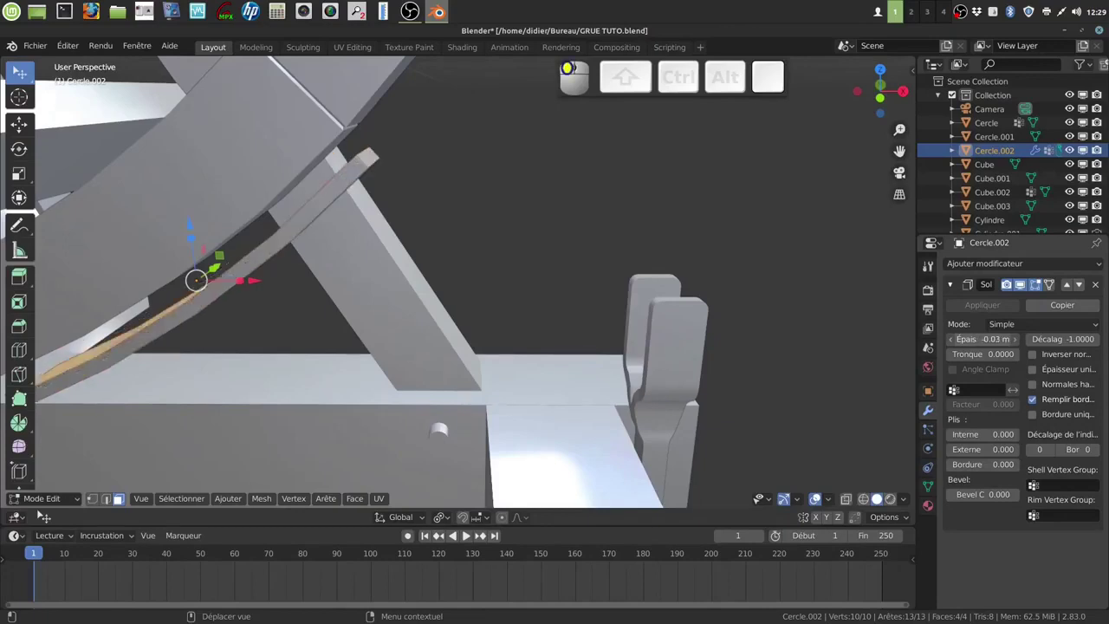
drag(948, 339, 847, 338)
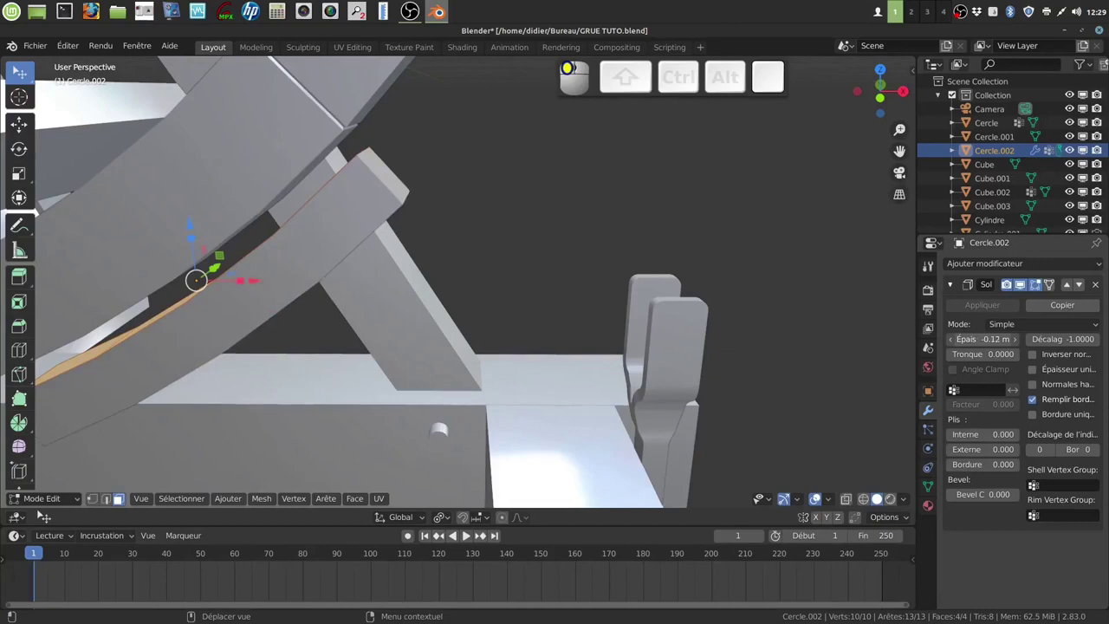
Return to Object Mode and apply the Solidify modifier to the curved piece.
scroll(496, 344, down, 1)
middle_drag(497, 343, 474, 332)
scroll(459, 347, up, 2)
key(3)
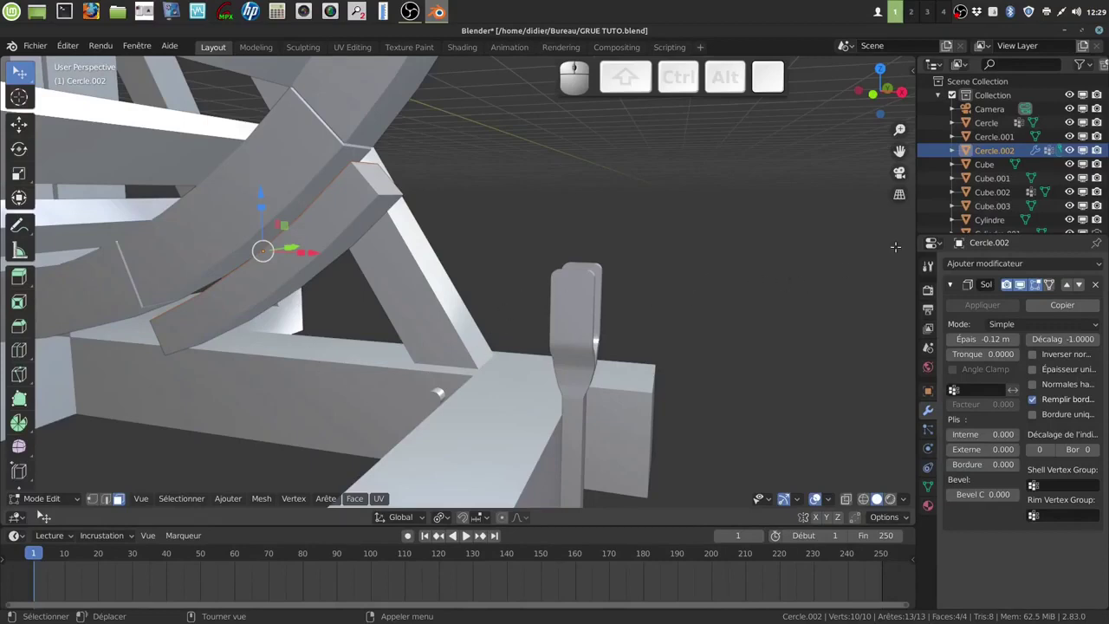
scroll(467, 280, down, 6)
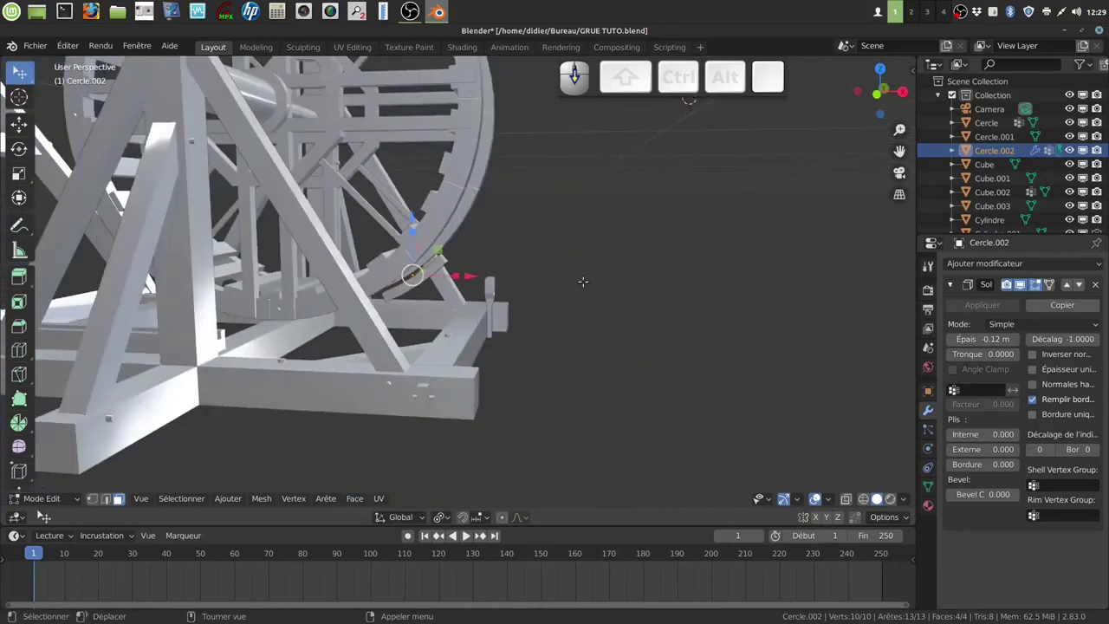
scroll(576, 312, up, 6)
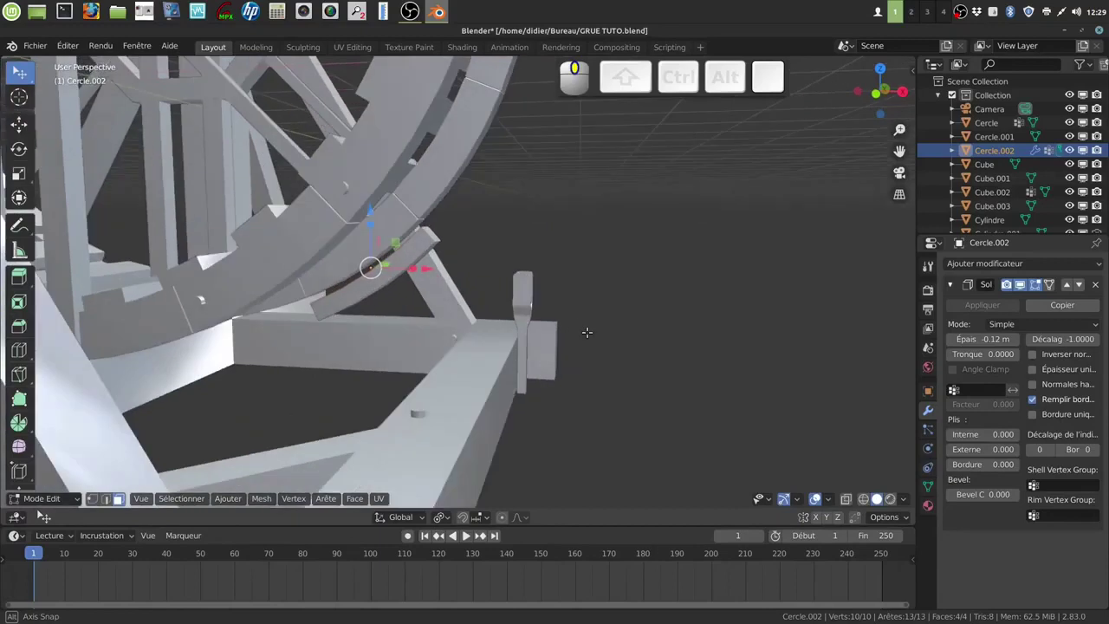
shift+middle_drag(569, 332, 542, 356)
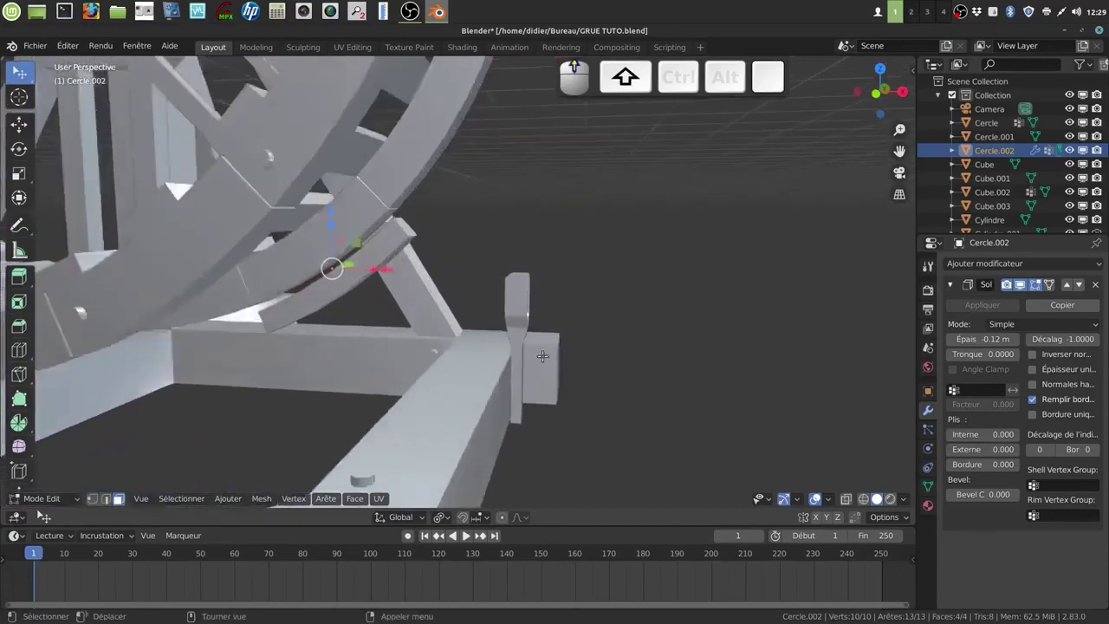
scroll(542, 356, up, 3)
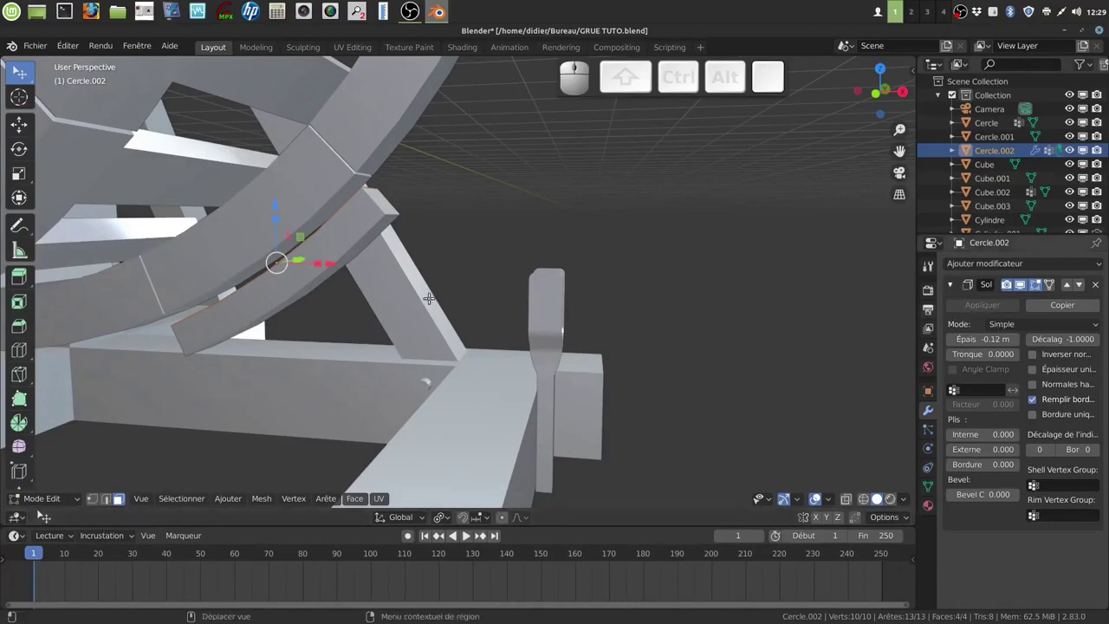
key(Tab)
click(980, 307)
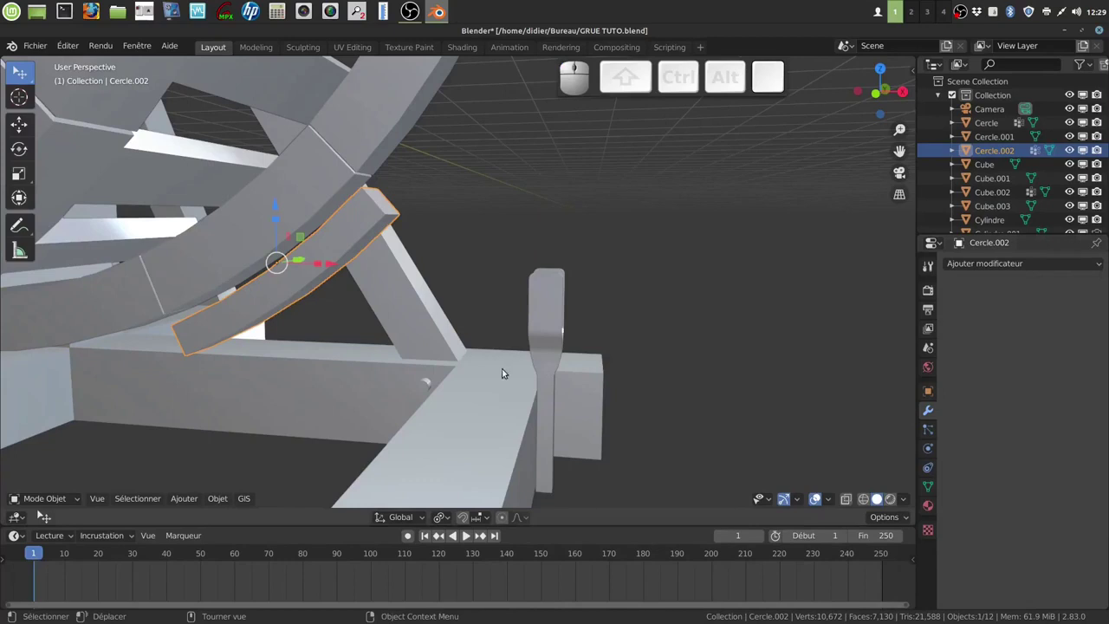
In Edit Mode, select only the four faces along the curved piece's underside.
key(Tab)
scroll(345, 328, up, 3)
middle_drag(339, 315, 413, 279)
key(a)
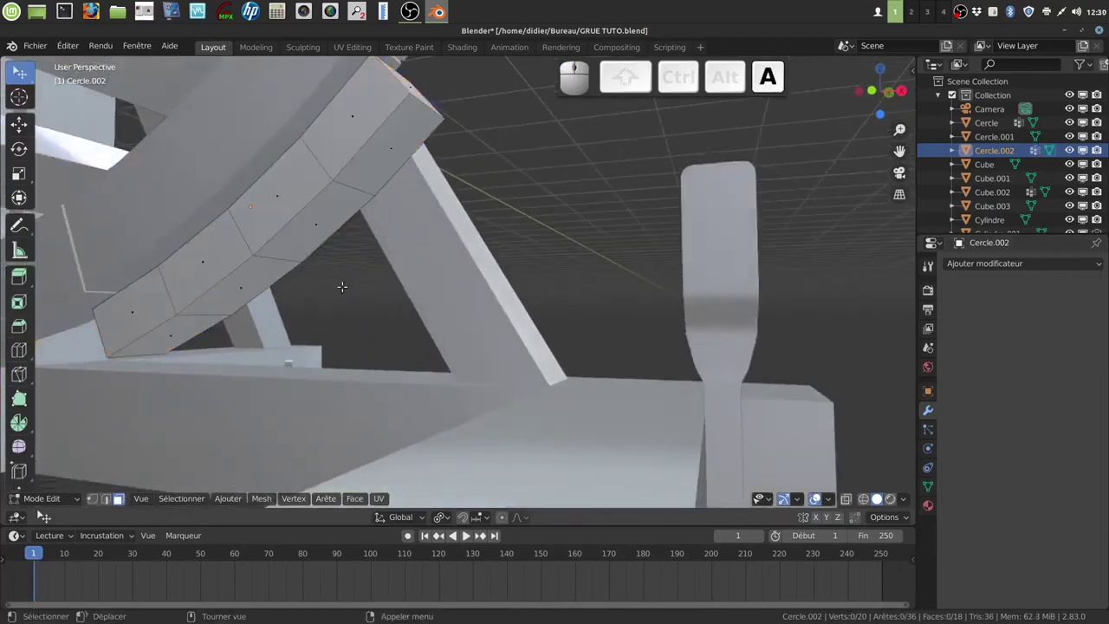
click(177, 334)
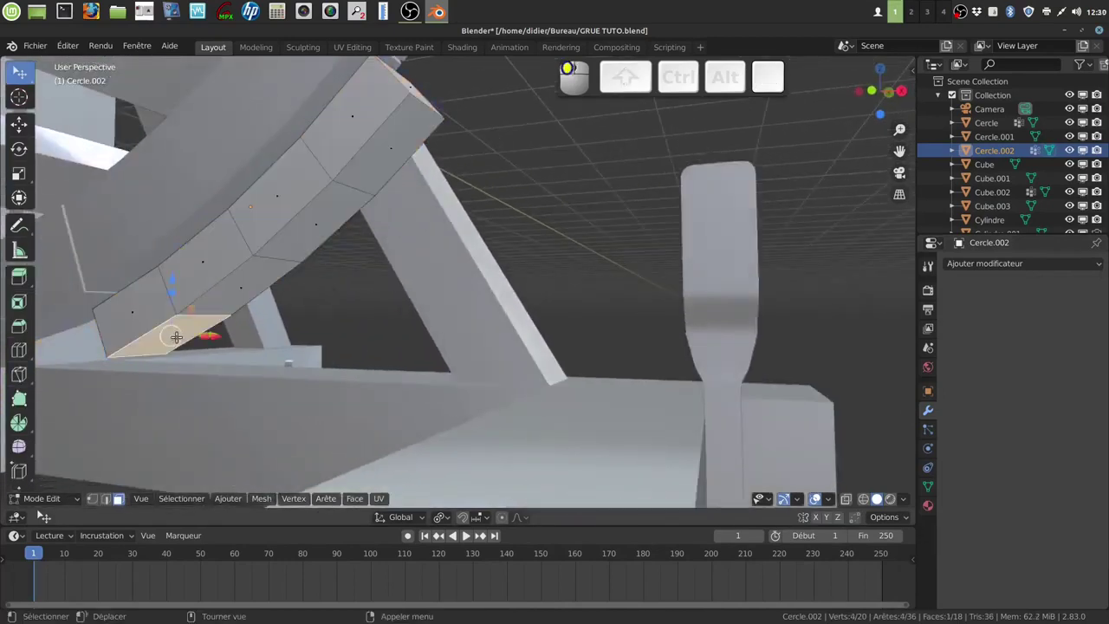
shift+click(256, 280)
shift+click(304, 238)
shift+click(377, 166)
mouse_move(482, 317)
middle_down()
mouse_move(499, 319)
mouse_move(490, 325)
middle_up()
scroll(499, 320, down, 3)
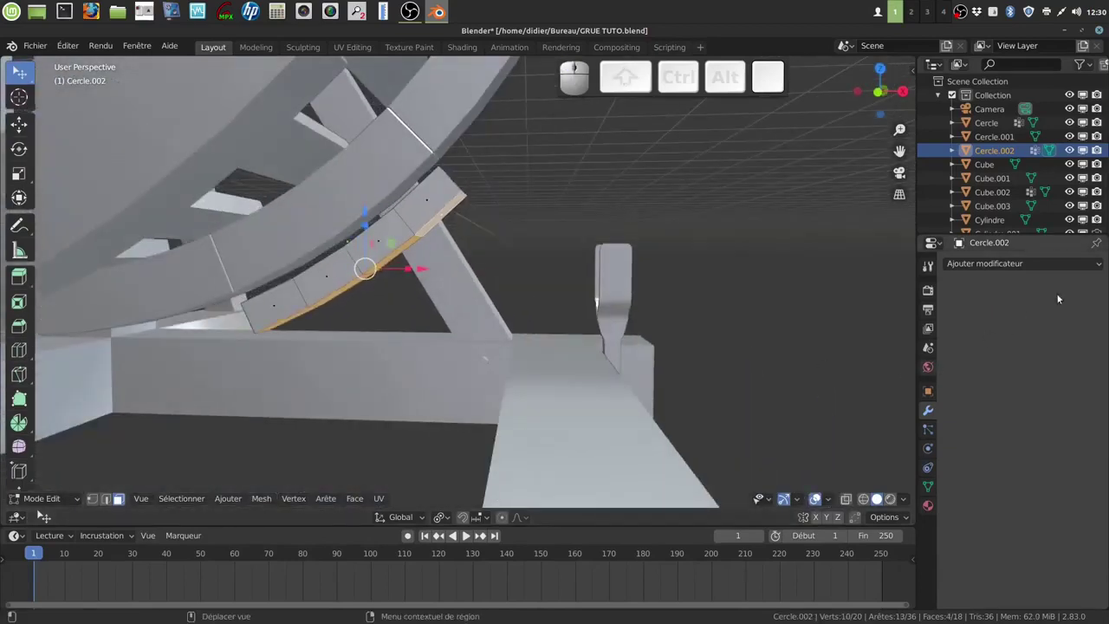
click(1093, 265)
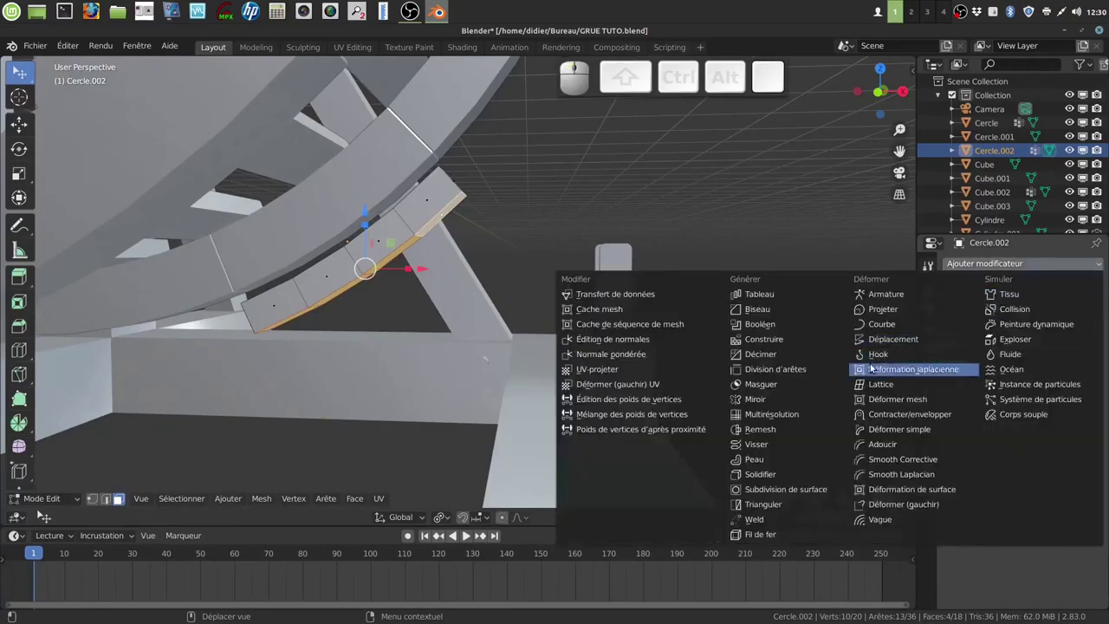
click(793, 475)
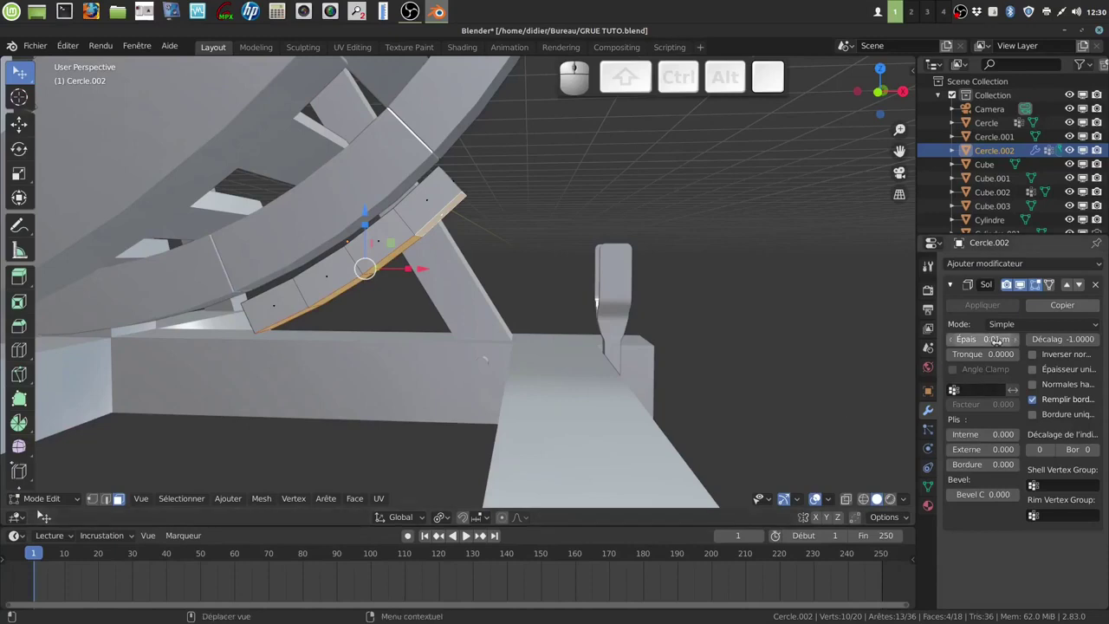
mouse_move(996, 341)
mouse_down()
mouse_move(962, 340)
mouse_move(996, 341)
mouse_up()
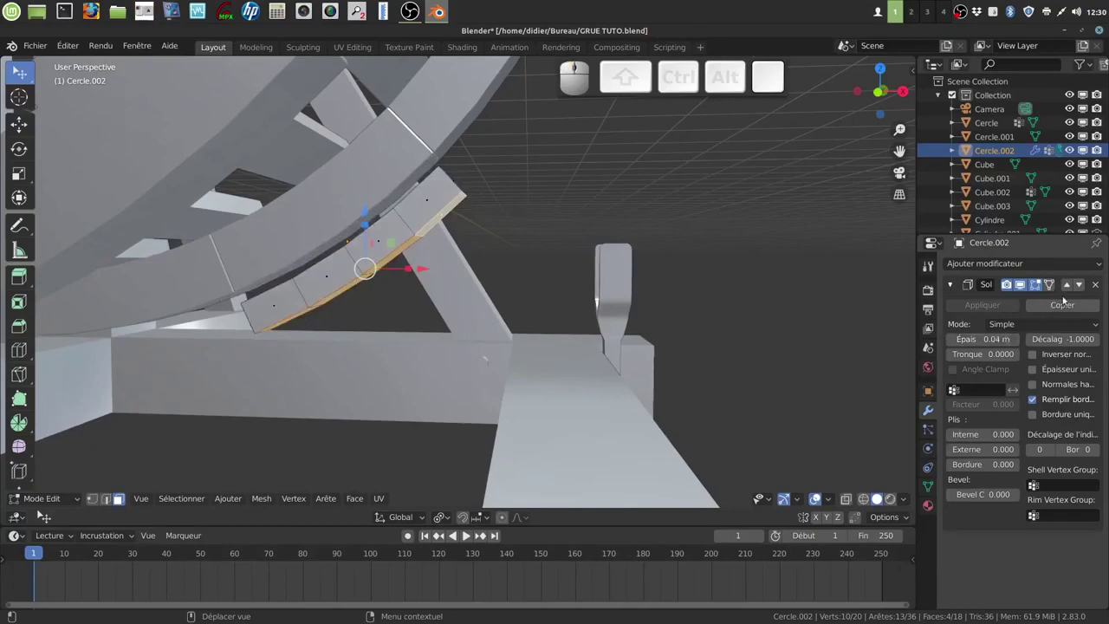
click(1095, 285)
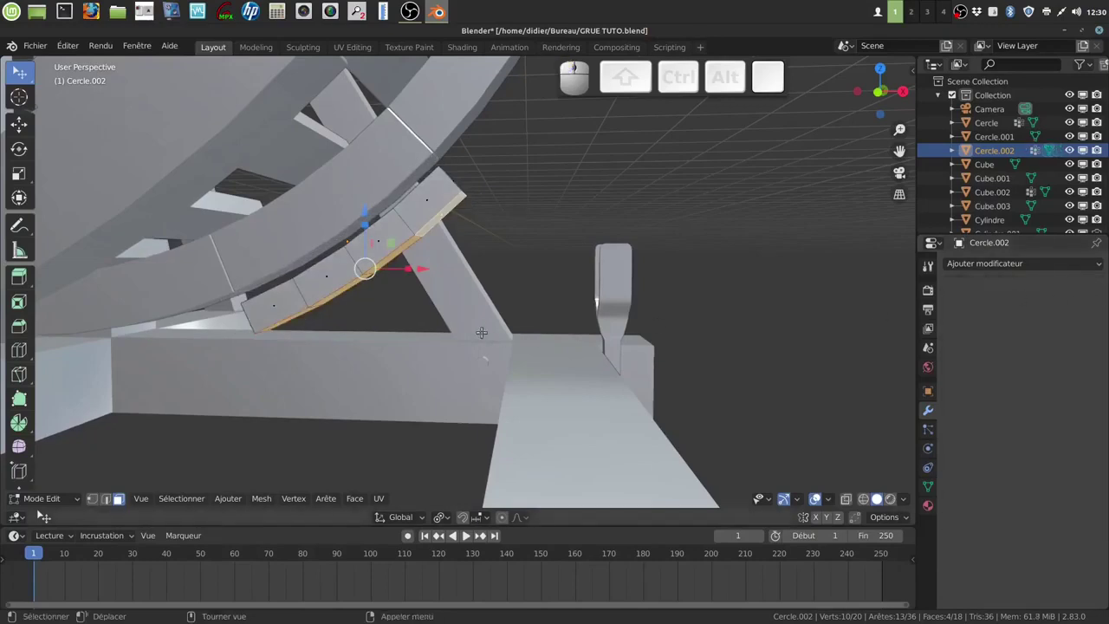
Extrude the four underside faces along their normals with an offset of about -0.0268 m.
click(18, 328)
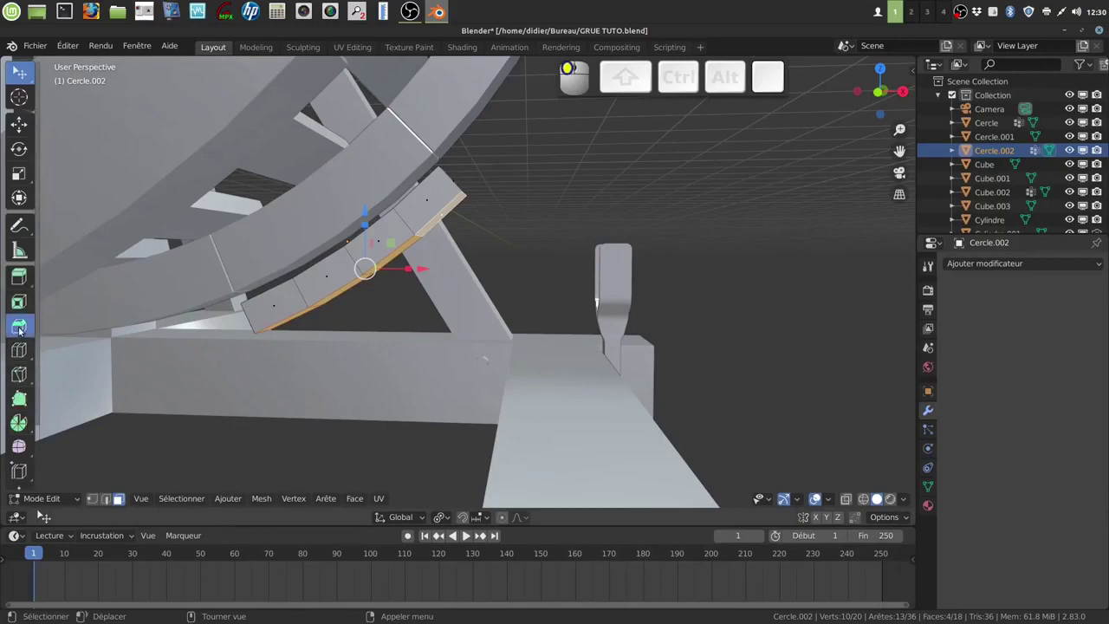
click(21, 278)
drag(74, 286, 84, 309)
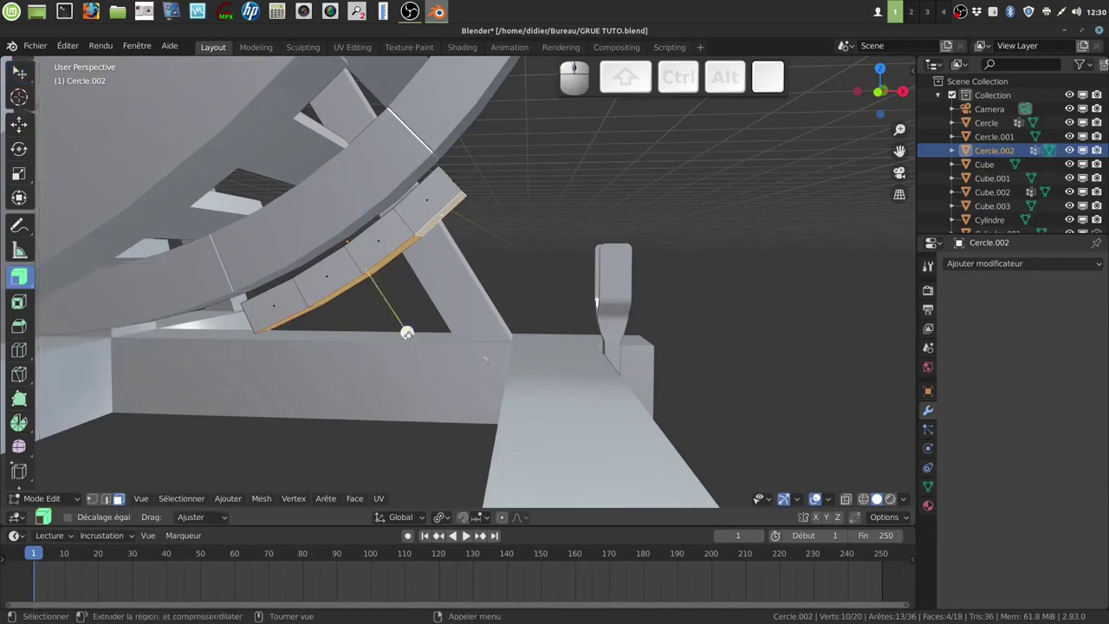
drag(407, 334, 413, 336)
middle_drag(543, 315, 495, 317)
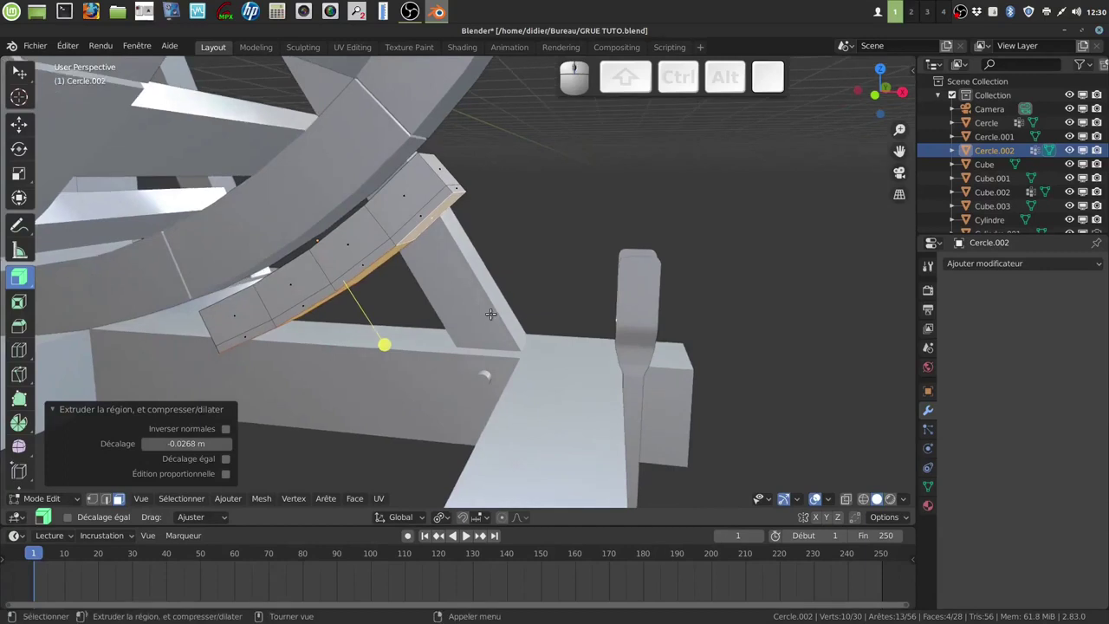
Grow the selection to cover the whole extruded band, and extrude it again scaled to about 1.009.
key(ctrl)
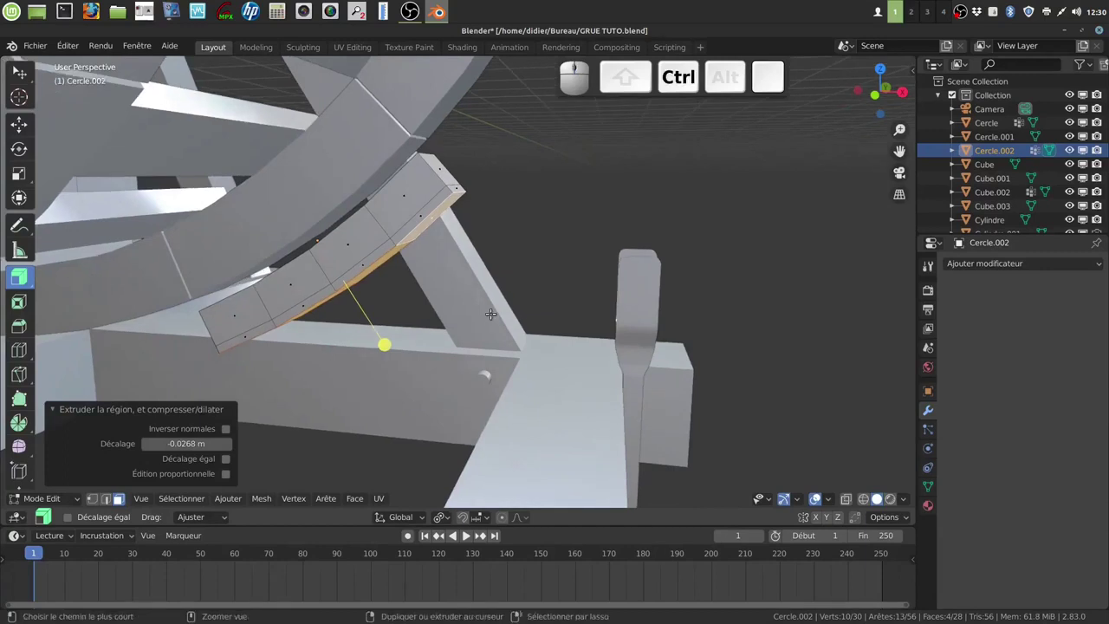
key(ctrl+KP_Add)
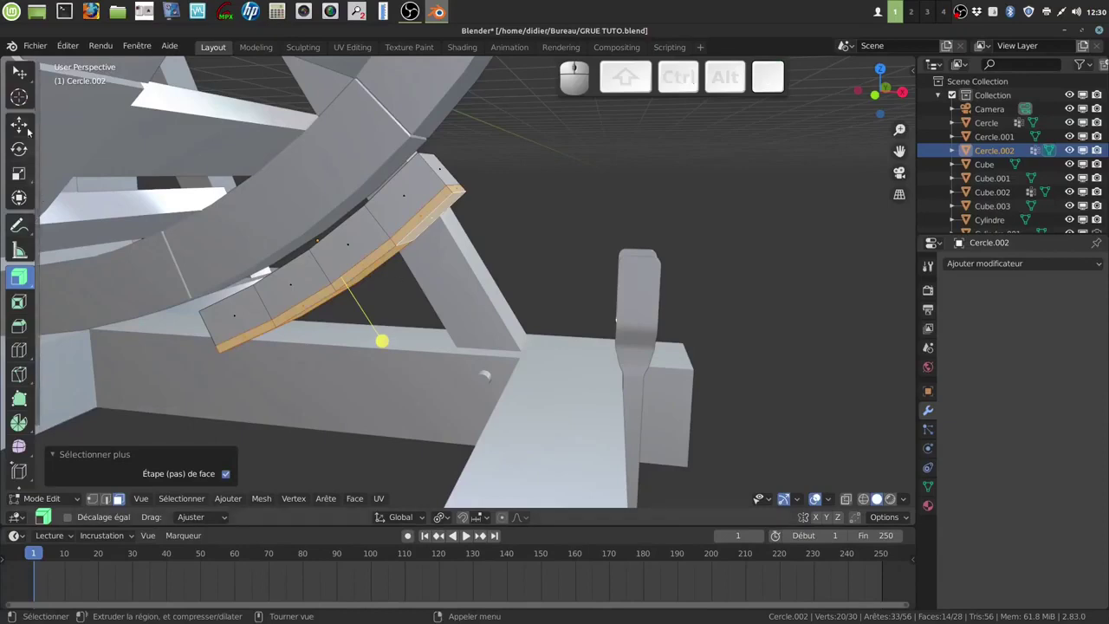
click(19, 71)
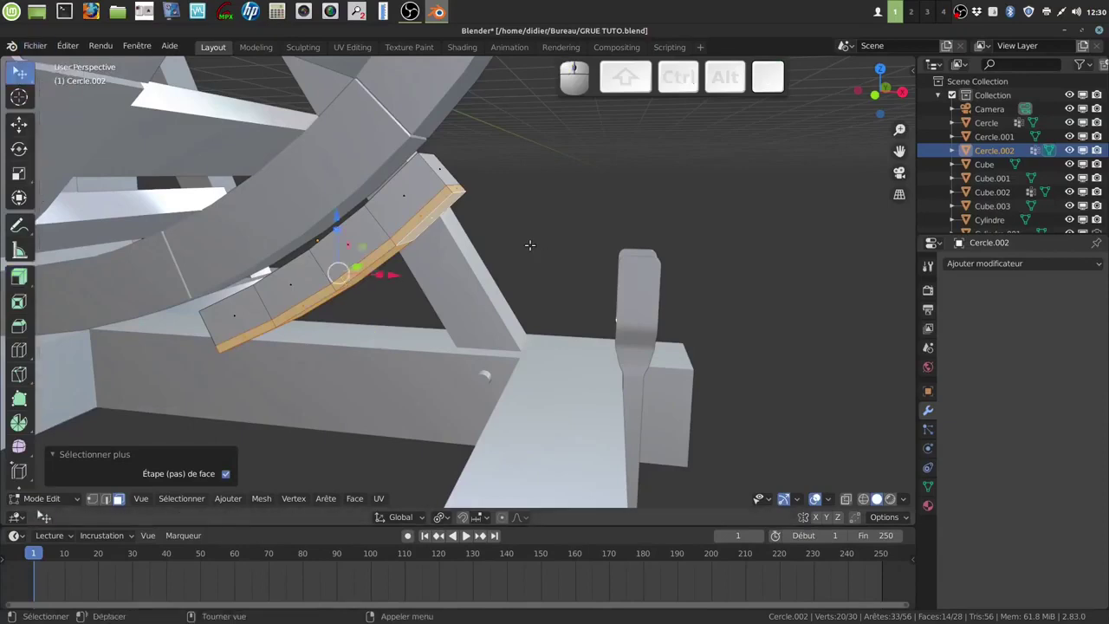
key(e)
key(s)
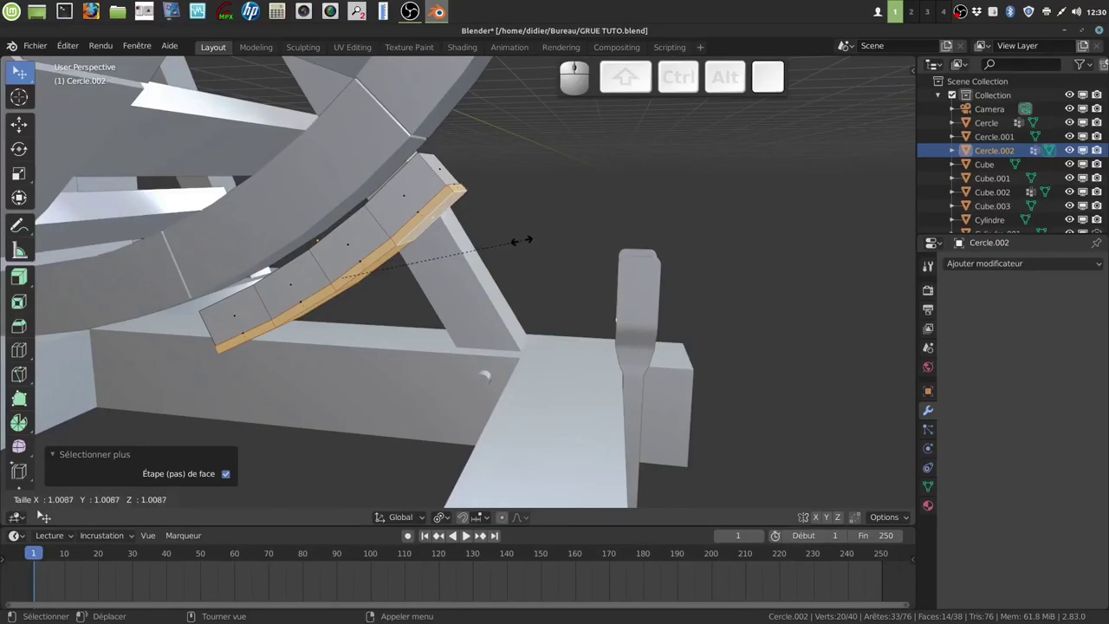
click(511, 243)
Grow the selection by one ring and replace the curved piece's vertex group with a new one containing the selected faces.
middle_drag(508, 246, 485, 246)
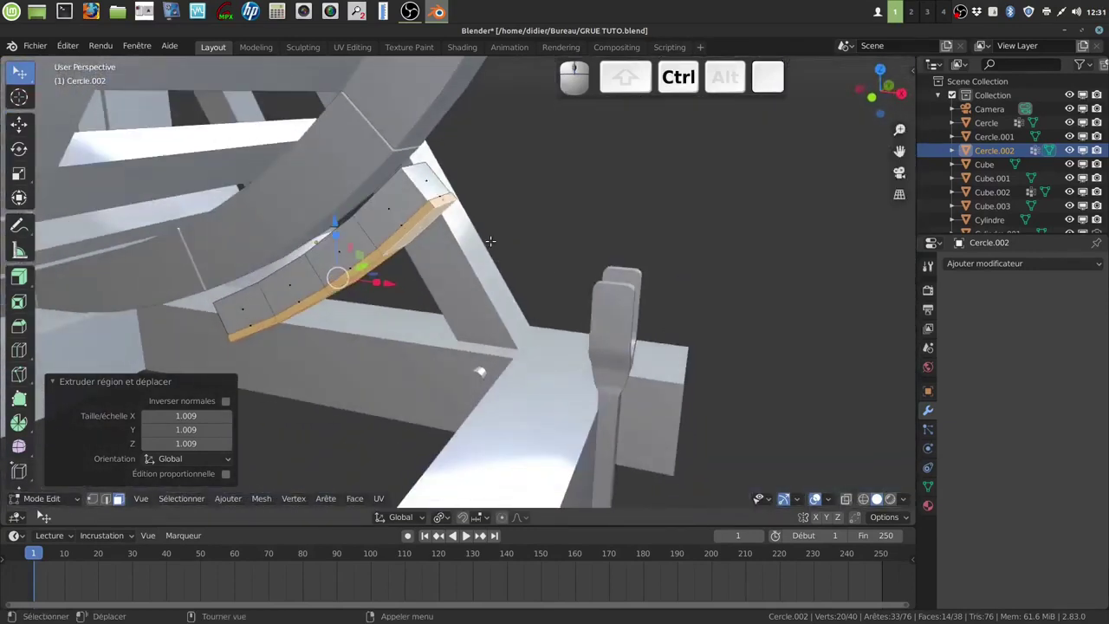
key(ctrl+KP_Add)
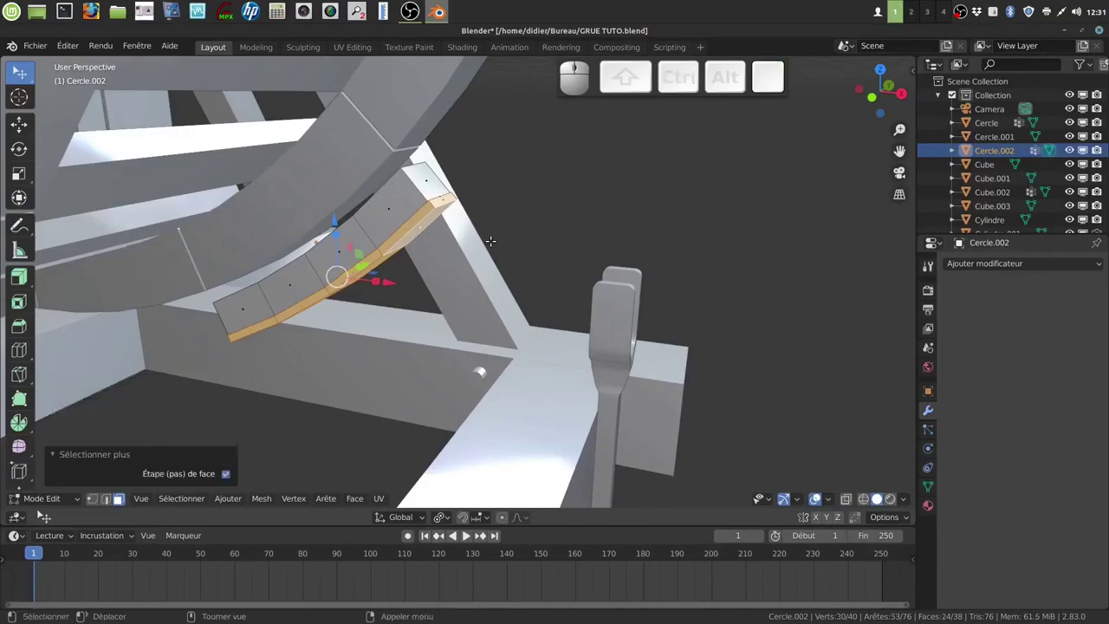
click(927, 487)
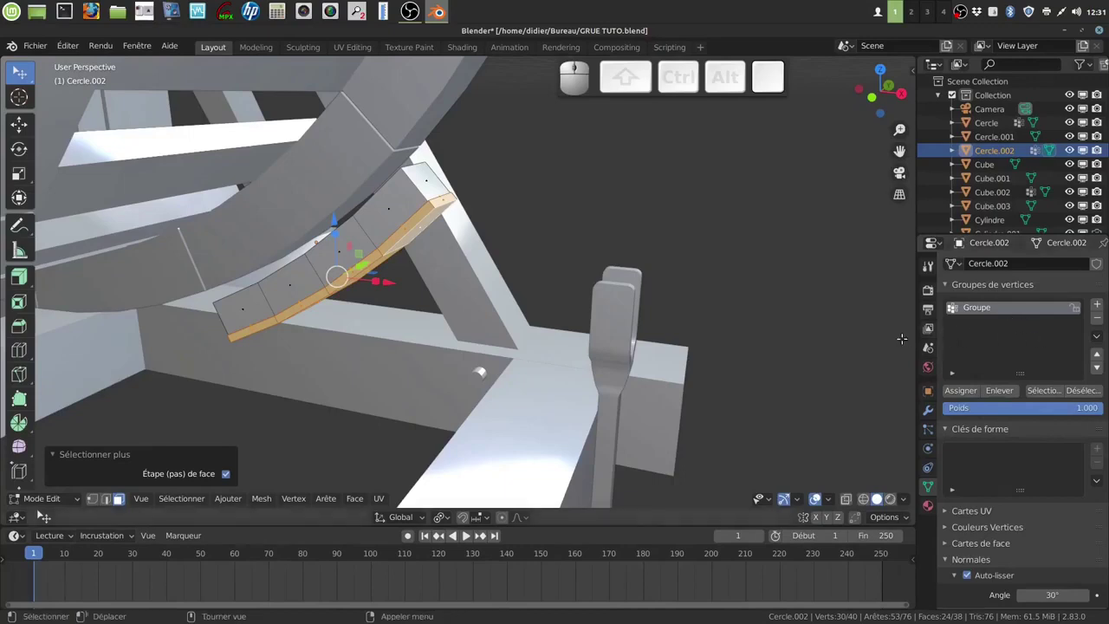
middle_drag(857, 374, 853, 374)
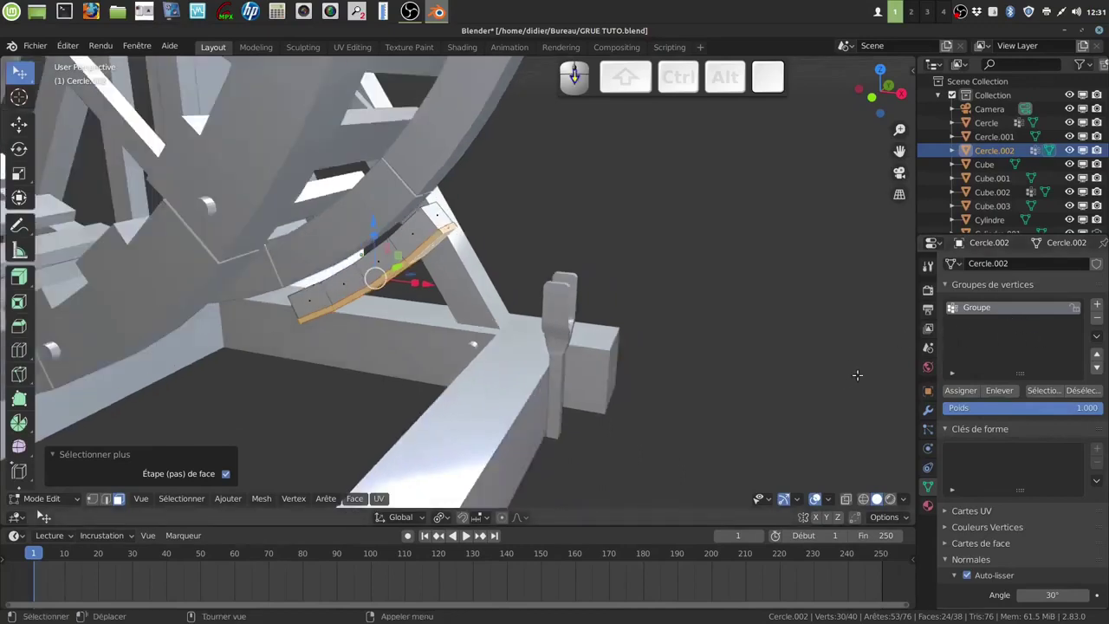
click(1095, 318)
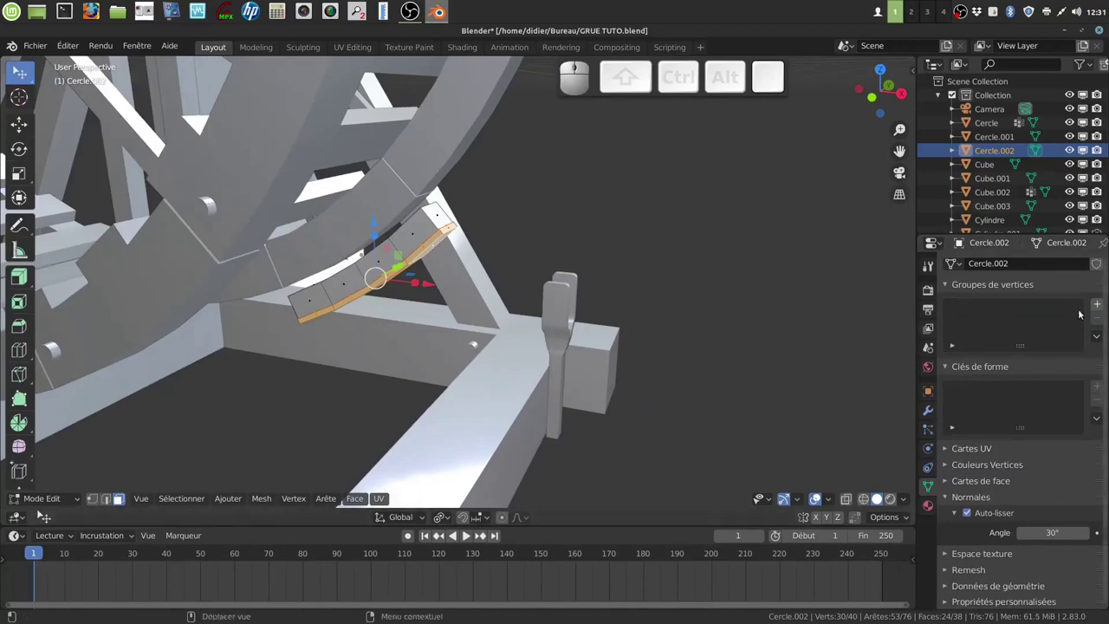
click(1096, 308)
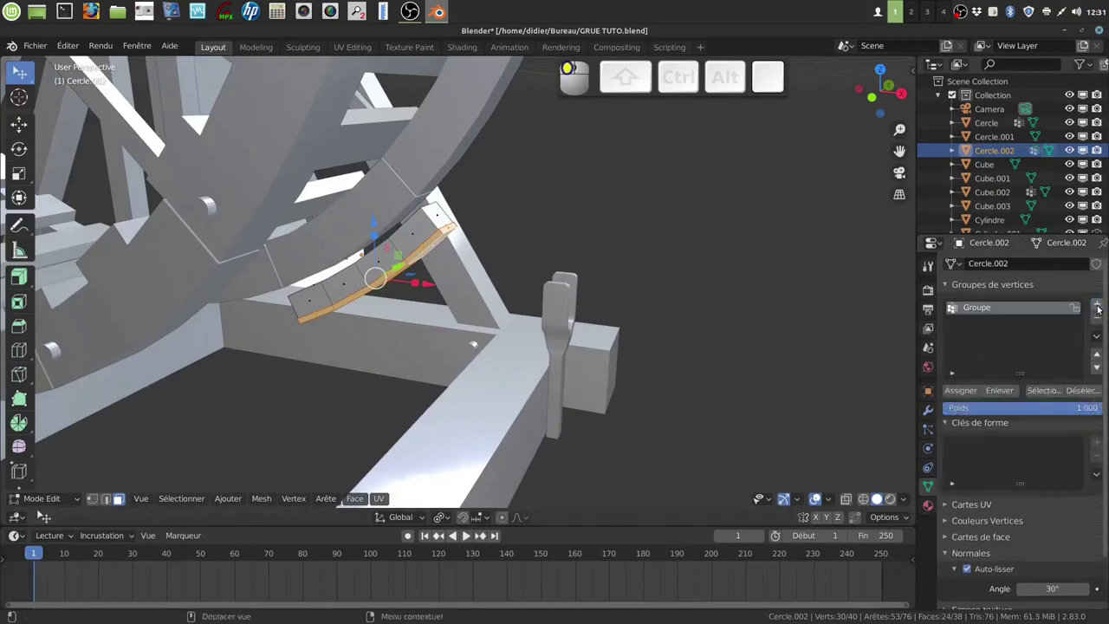
click(960, 391)
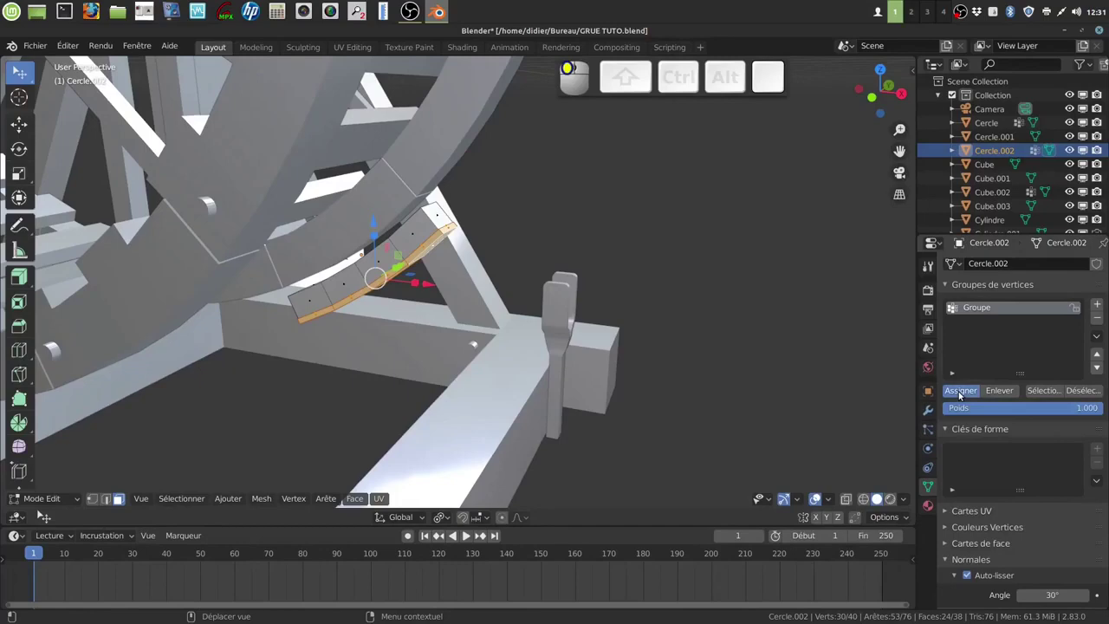
Examine the new band along the curved piece's underside from several close angles.
mouse_move(597, 322)
middle_down()
mouse_move(624, 323)
mouse_move(588, 298)
mouse_move(612, 308)
mouse_move(578, 309)
mouse_move(588, 314)
middle_up()
shift+middle_drag(538, 353, 586, 246)
scroll(485, 319, up, 4)
middle_drag(485, 318, 457, 251)
middle_drag(456, 251, 482, 283)
scroll(467, 264, down, 3)
shift+middle_drag(448, 245, 564, 450)
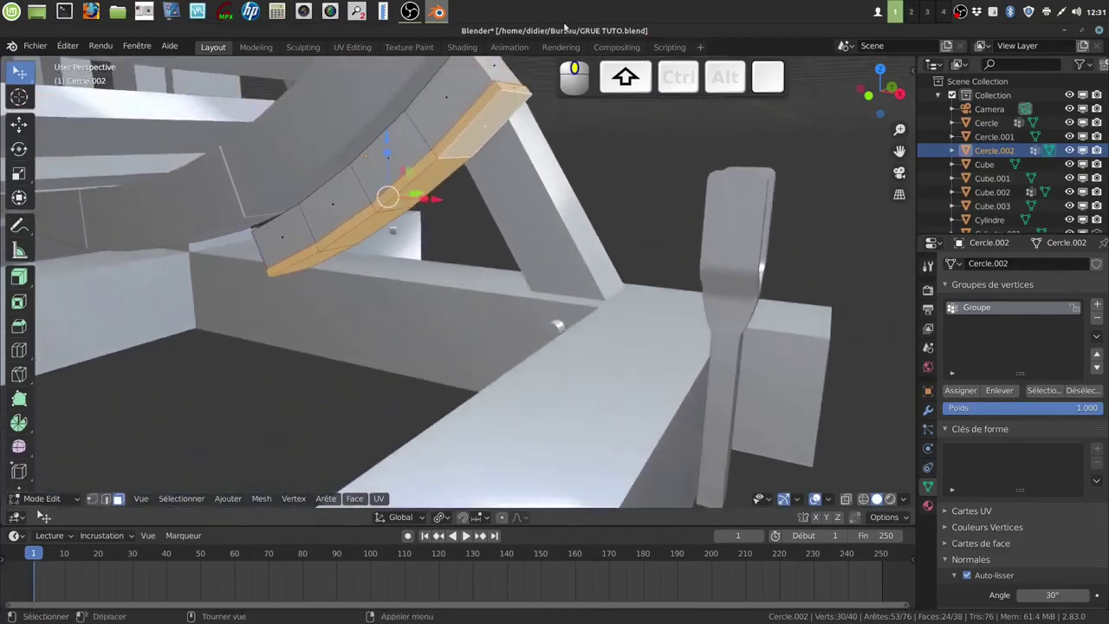
scroll(482, 224, up, 1)
middle_drag(482, 221, 464, 195)
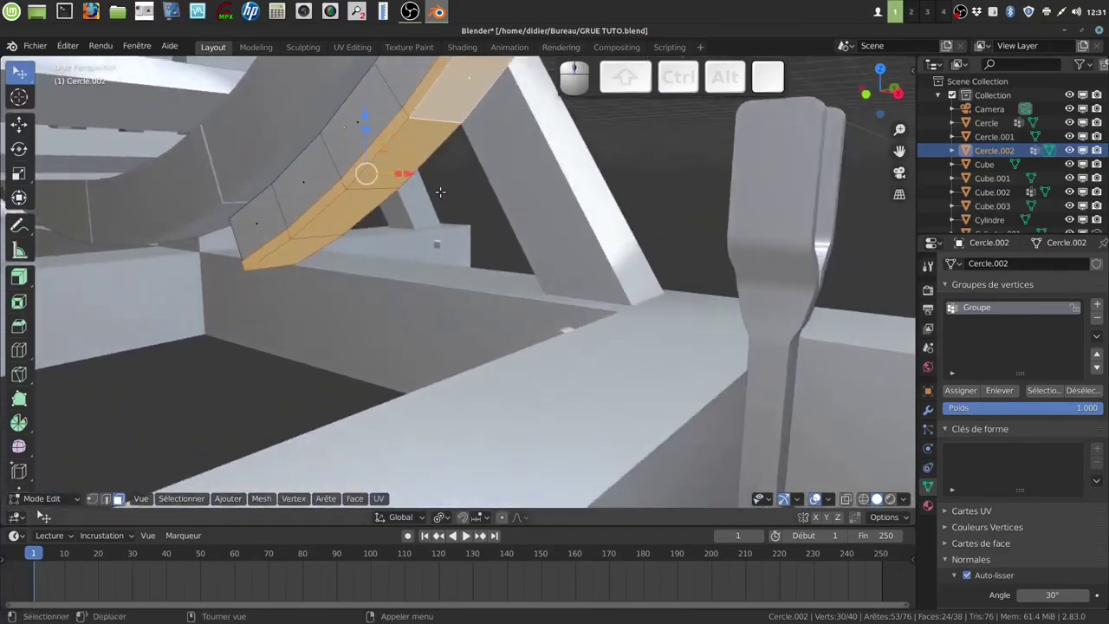
Clear the selection and add one centred lengthwise loop cut around the curved piece, then deselect it.
key(alt+a)
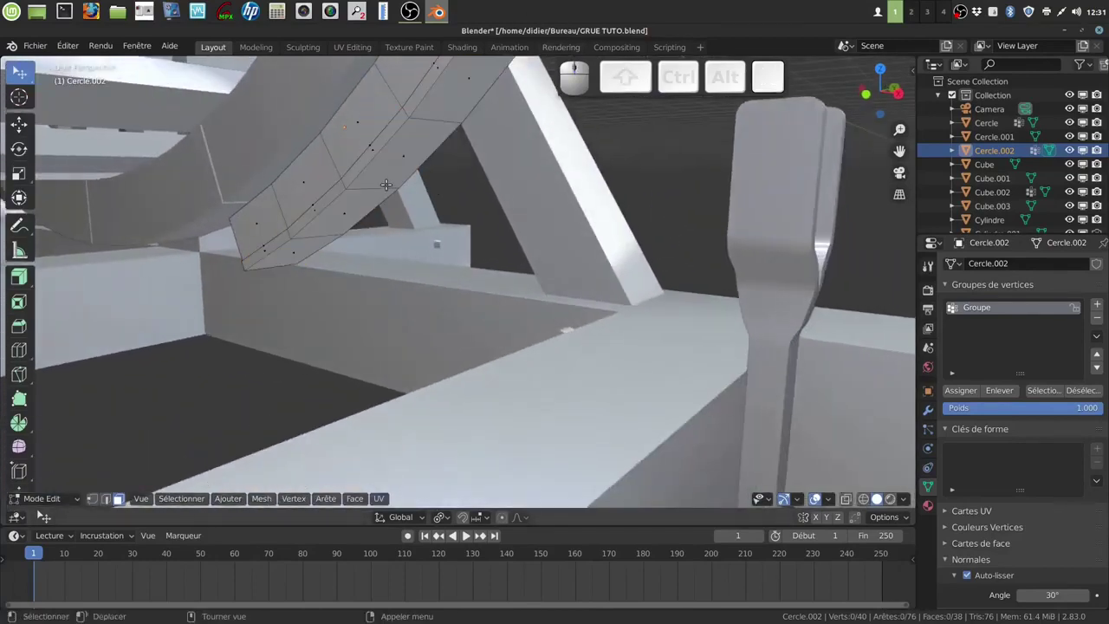
key(ctrl+t)
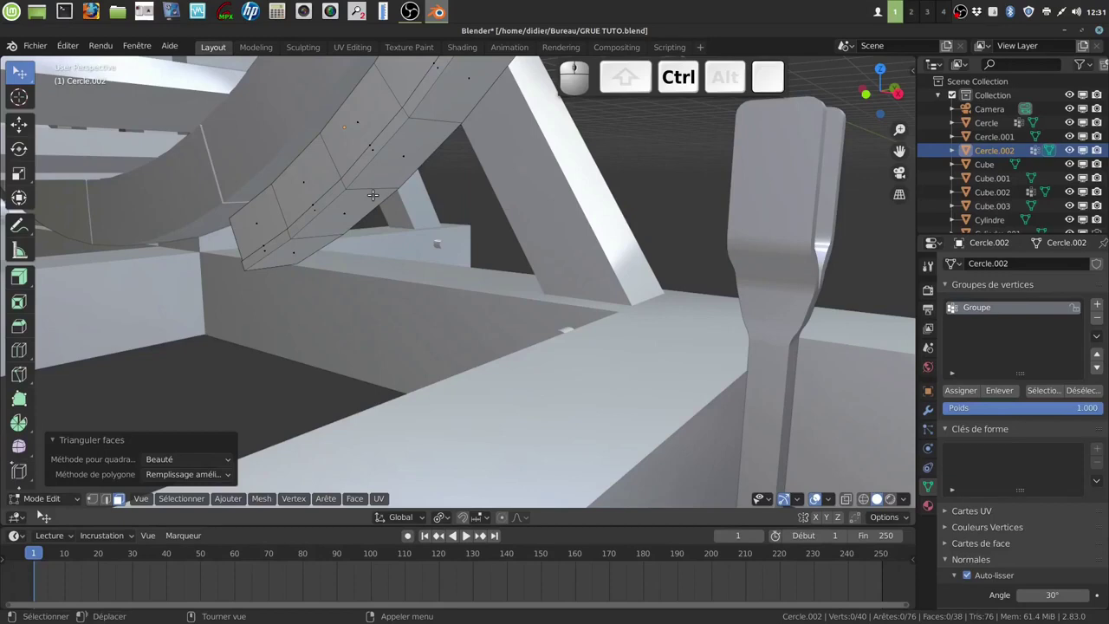
key(ctrl+r)
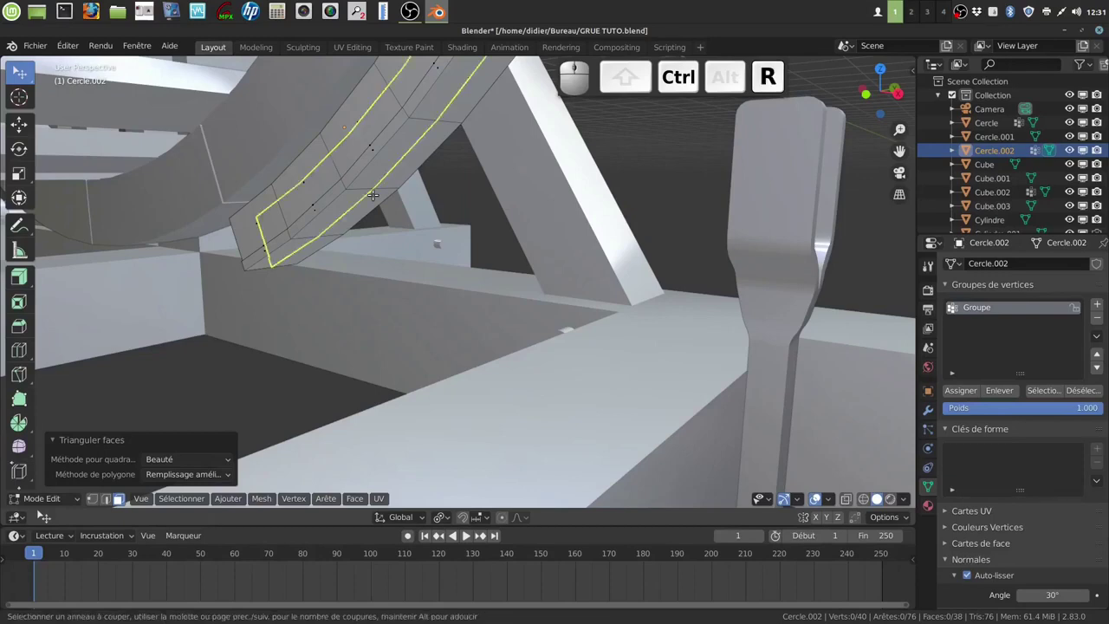
double_click(372, 195)
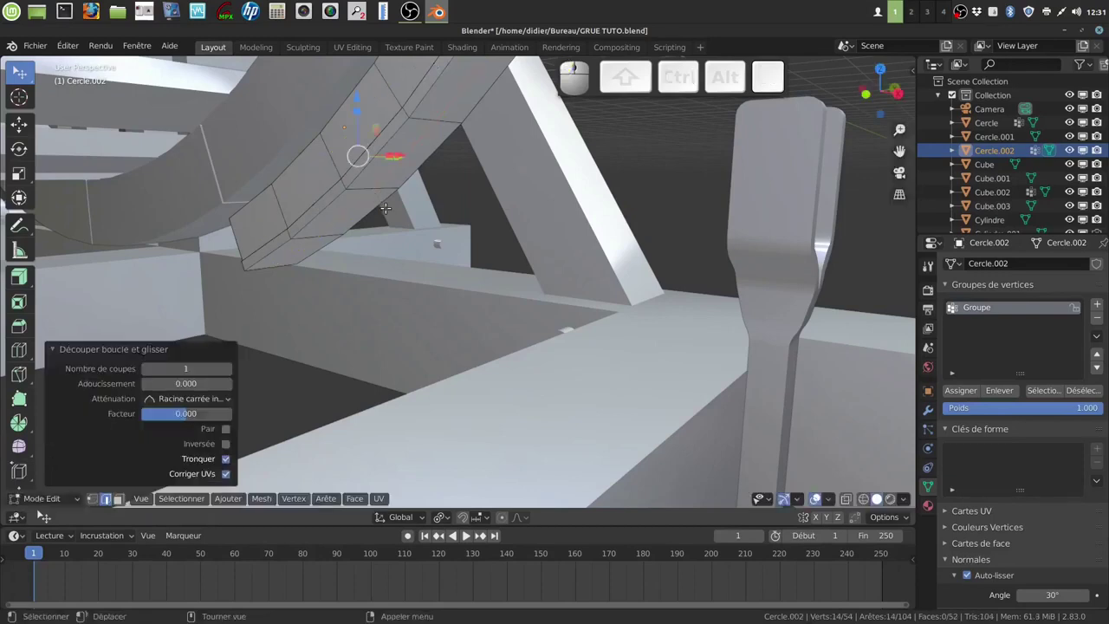
key(a)
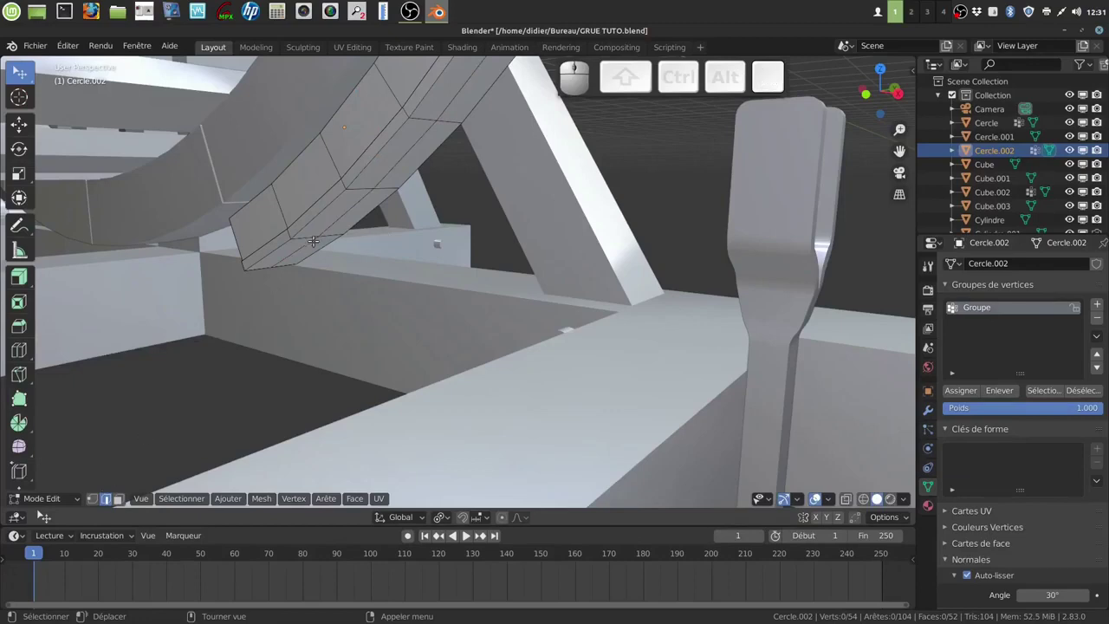
Apply the curved piece's rotation and scale in Object Mode, and return to editing its mesh.
key(Tab)
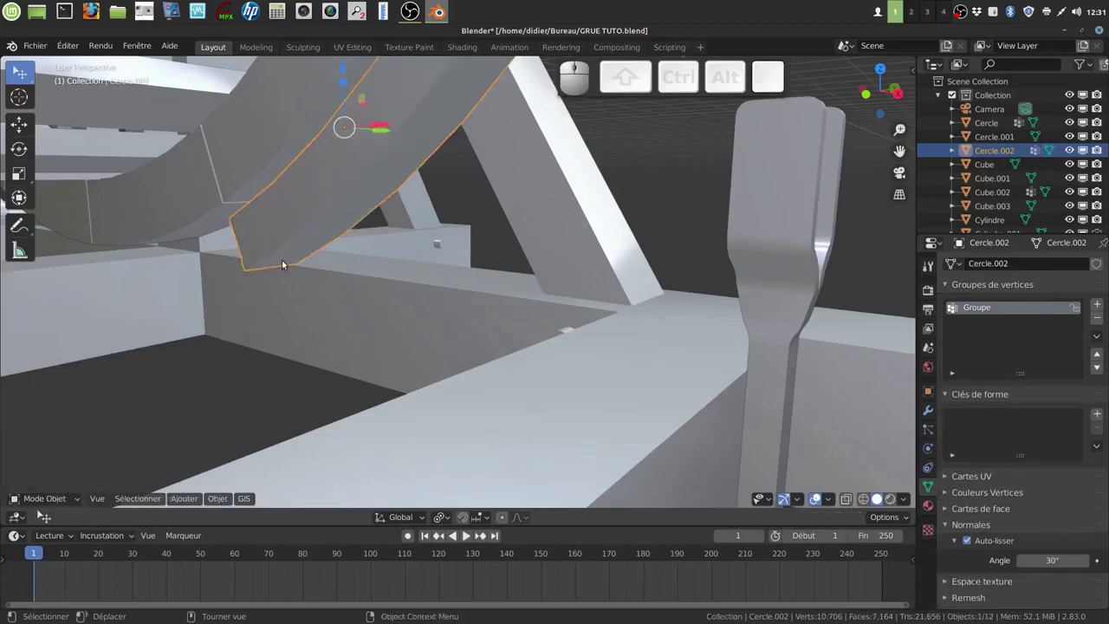
key(ctrl+a)
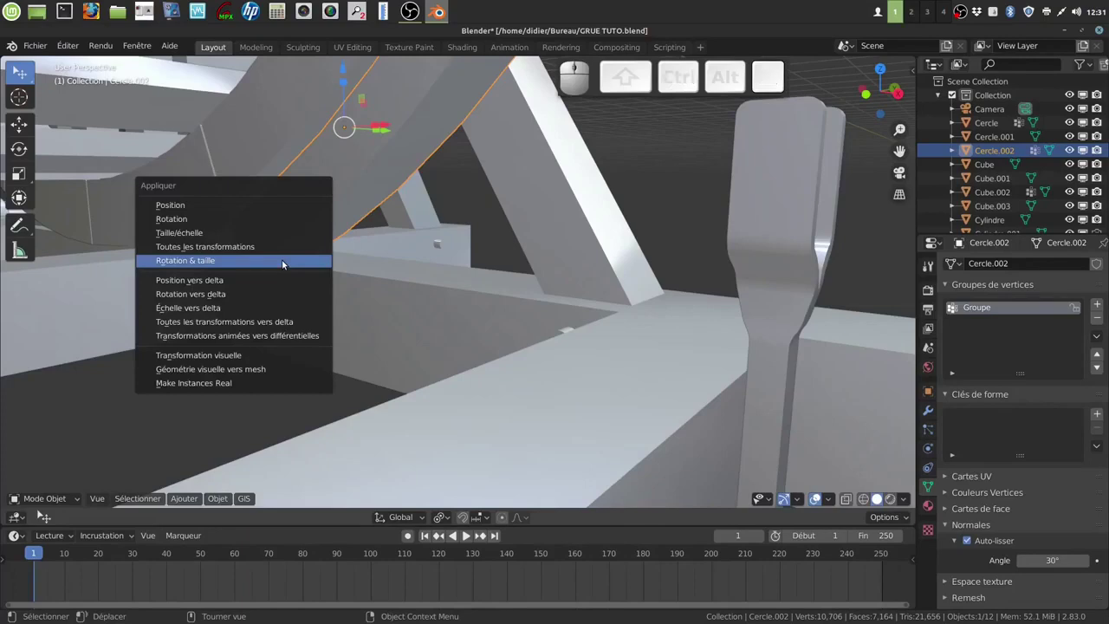
click(284, 262)
key(Tab)
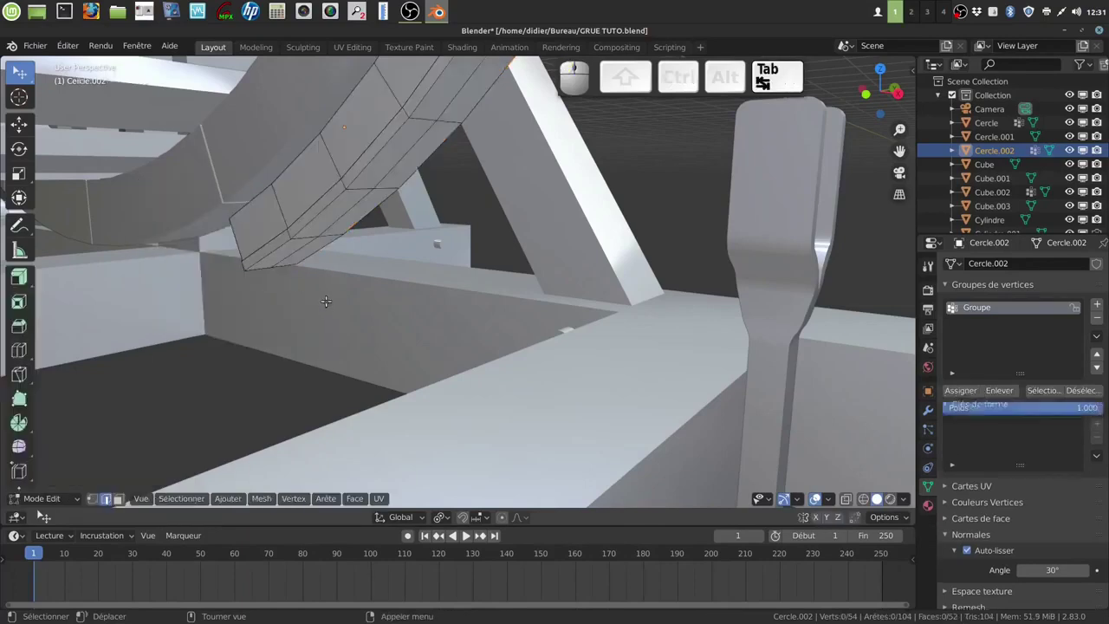
Bevel the middle vertex on the curved piece's underside with a 0.0844 m offset, 4 segments and a 0.078 profile.
middle_drag(336, 295, 446, 305)
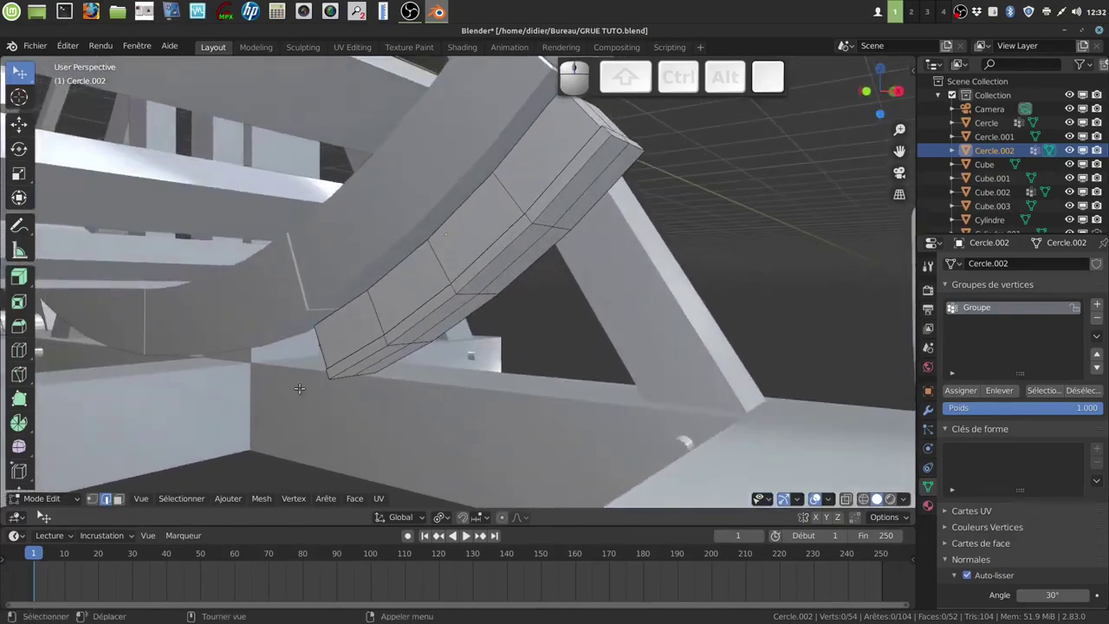
key(1)
click(477, 294)
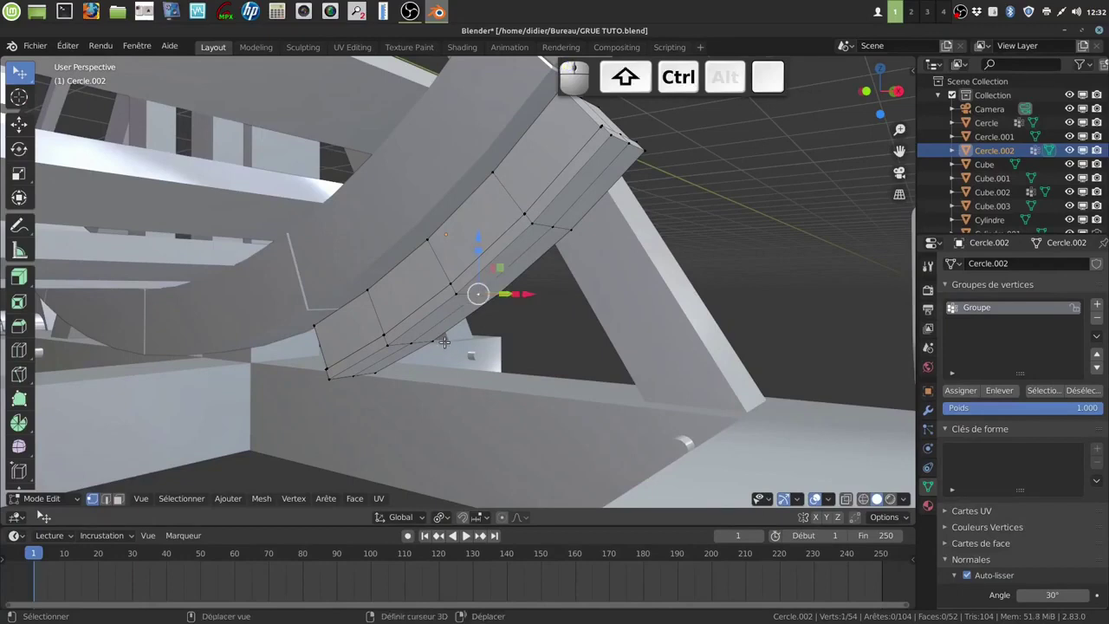
key(ctrl+shift+b)
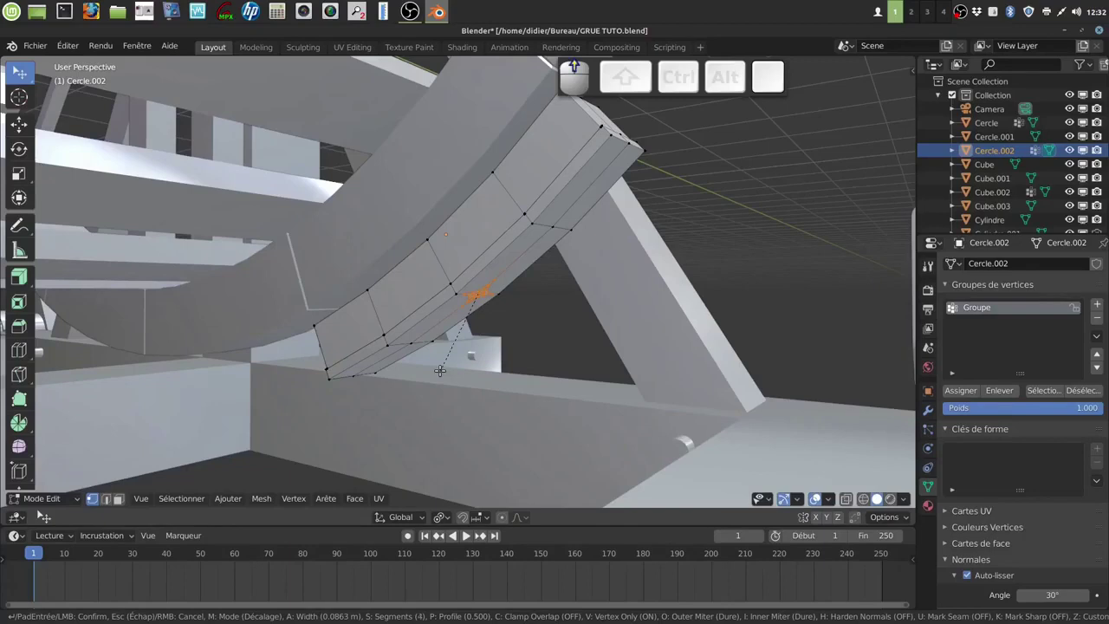
key(p)
click(446, 352)
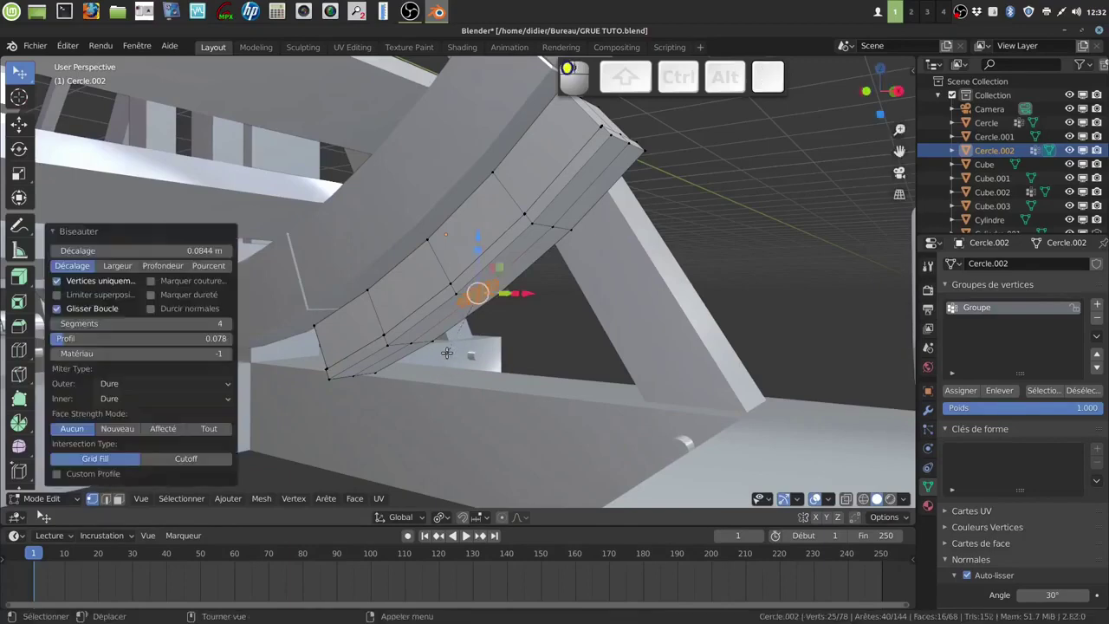
Turn the bevelled vertices into a circle with LoopTools and scale it to about 1.043.
right_click(741, 172)
mouse_move(740, 173)
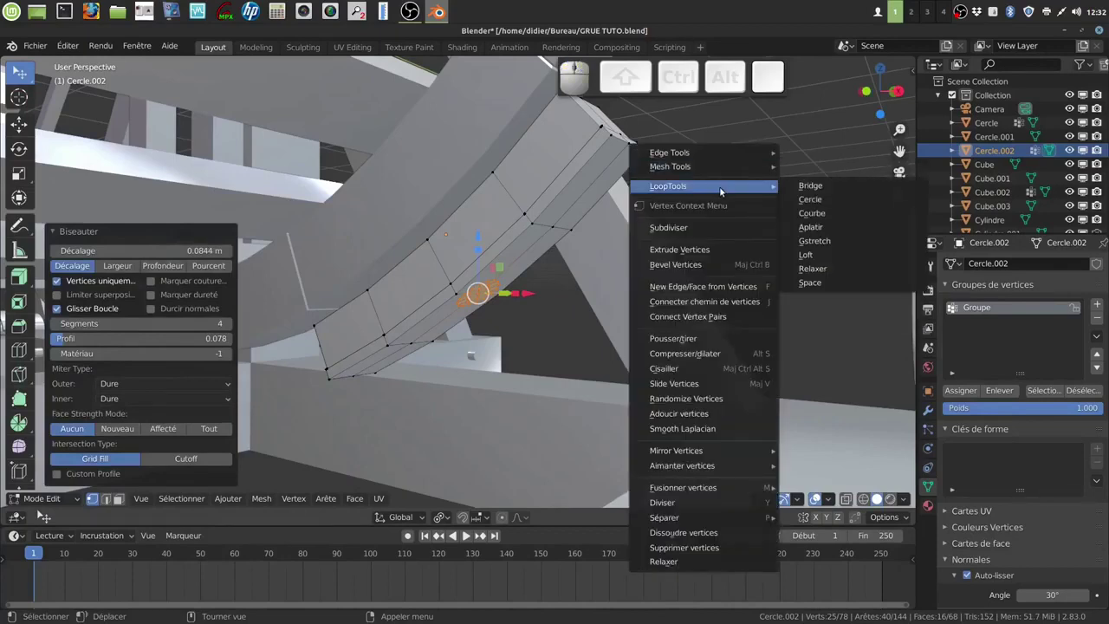
click(810, 200)
middle_drag(684, 260, 589, 320)
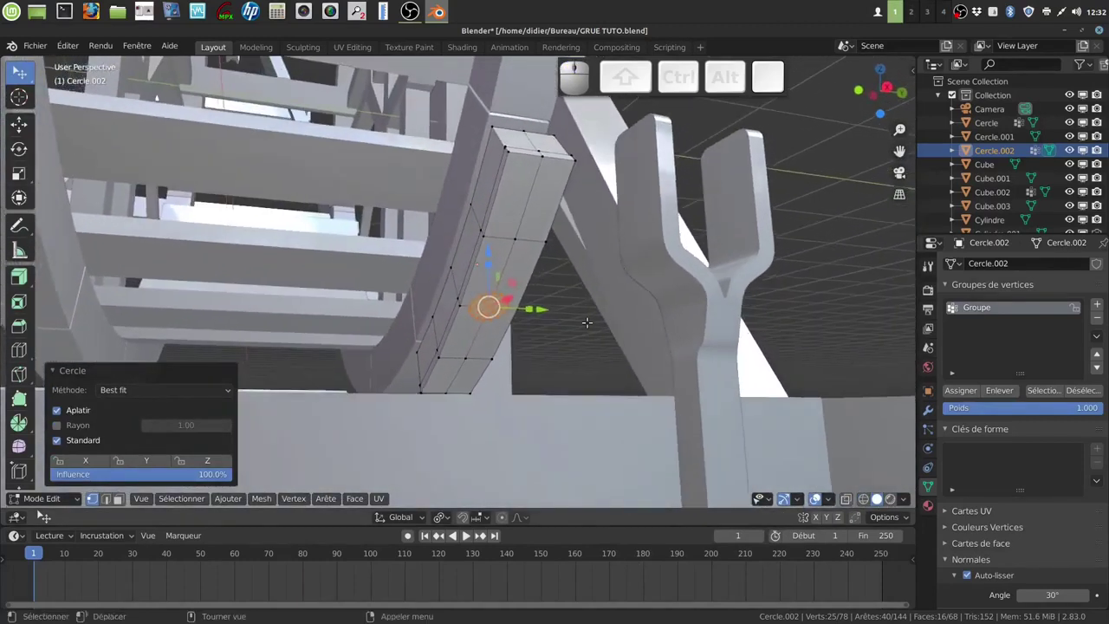
key(s)
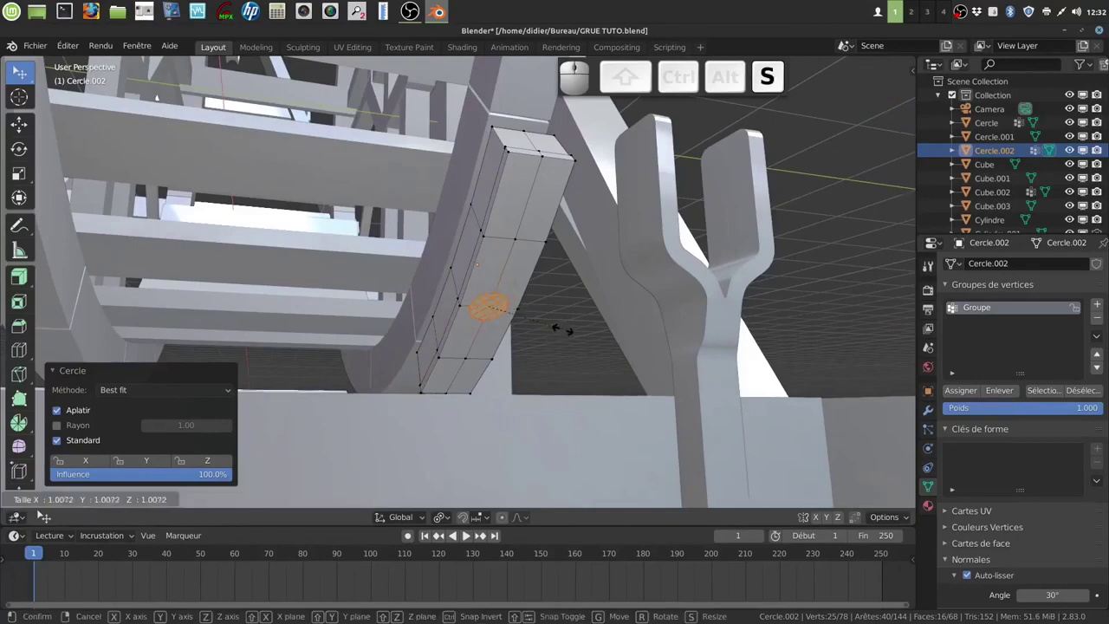
click(565, 329)
In front view, place the 3D cursor just below the piece's upper end and spin the circle around it about -94.3° in 12 steps.
middle_drag(564, 329, 601, 361)
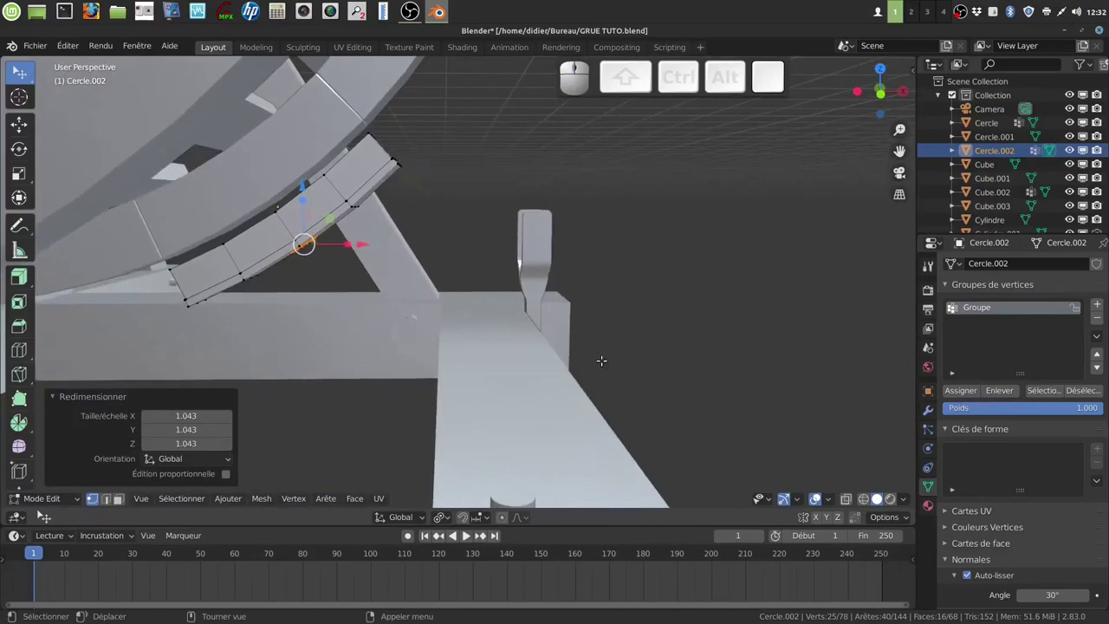
key(1)
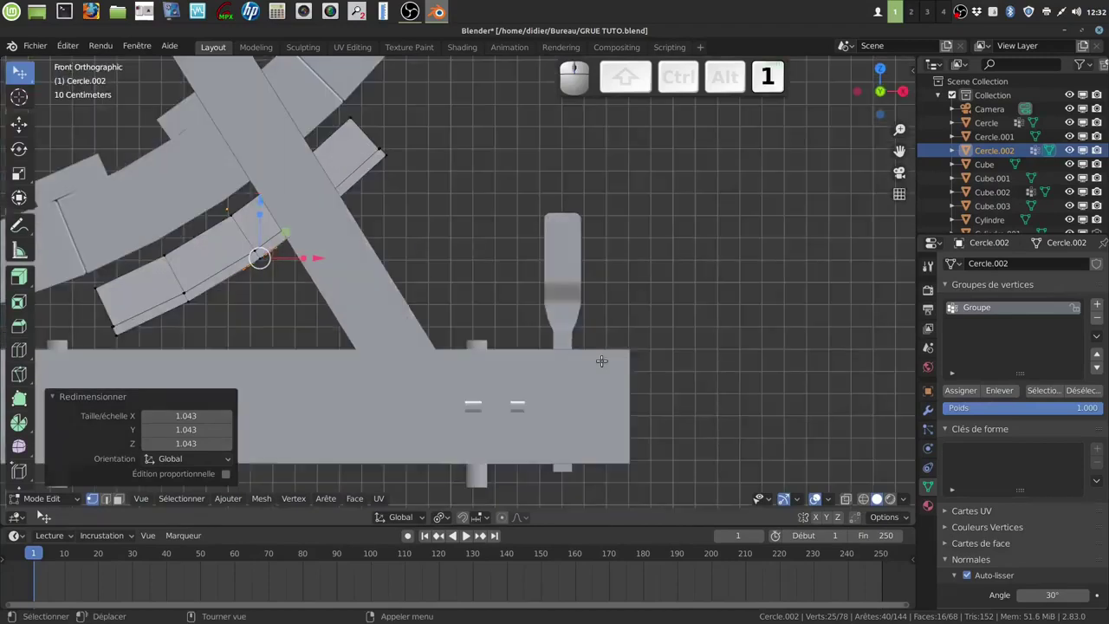
shift+middle_drag(520, 312, 353, 279)
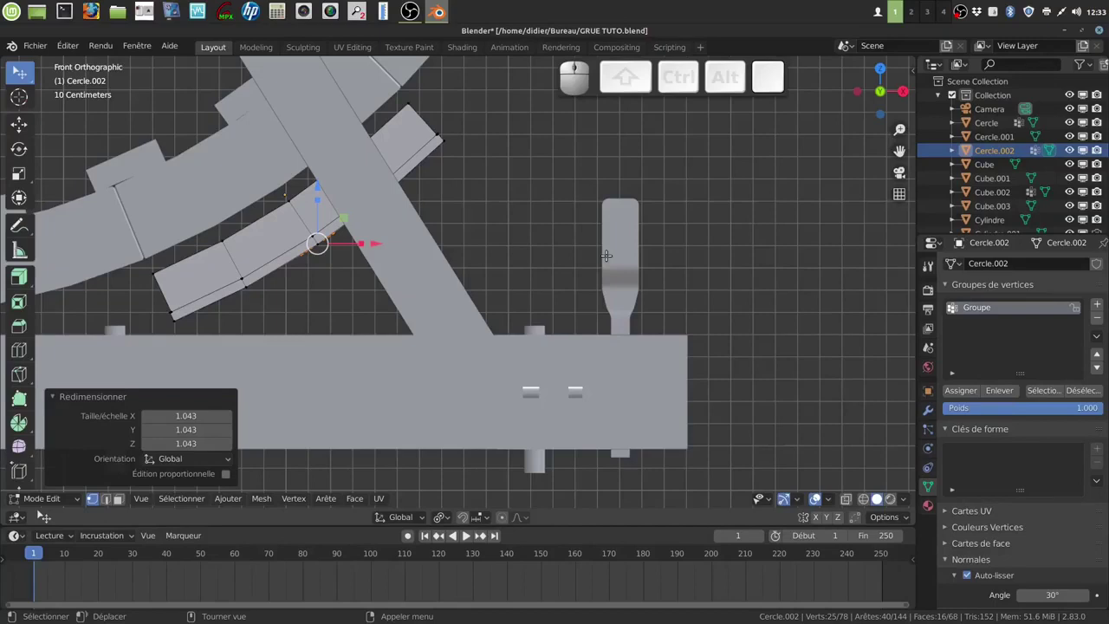
click(20, 98)
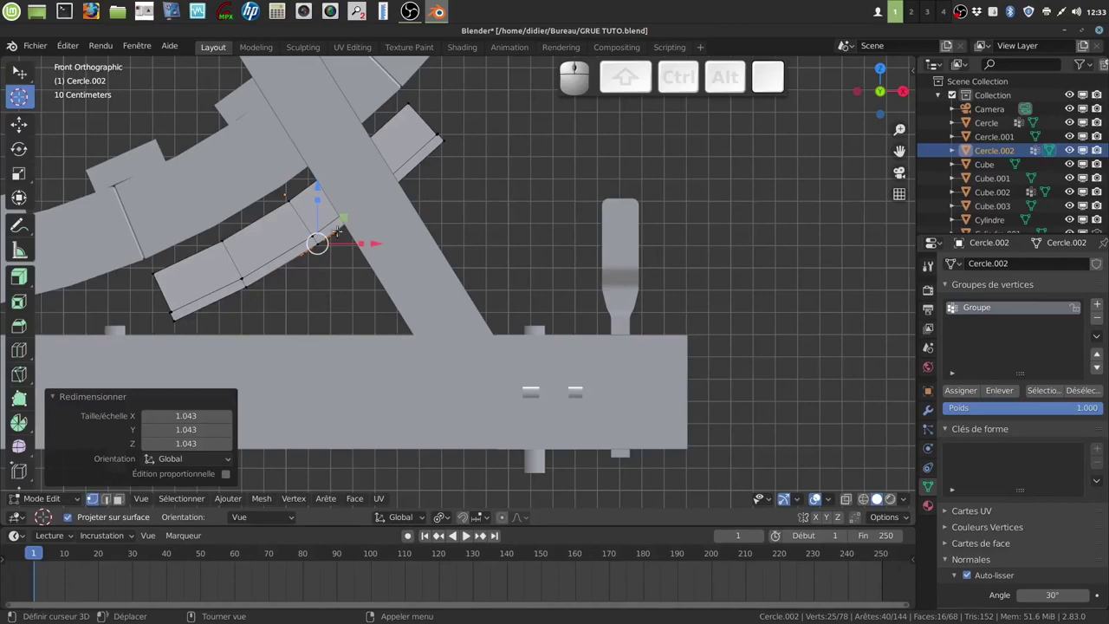
click(423, 167)
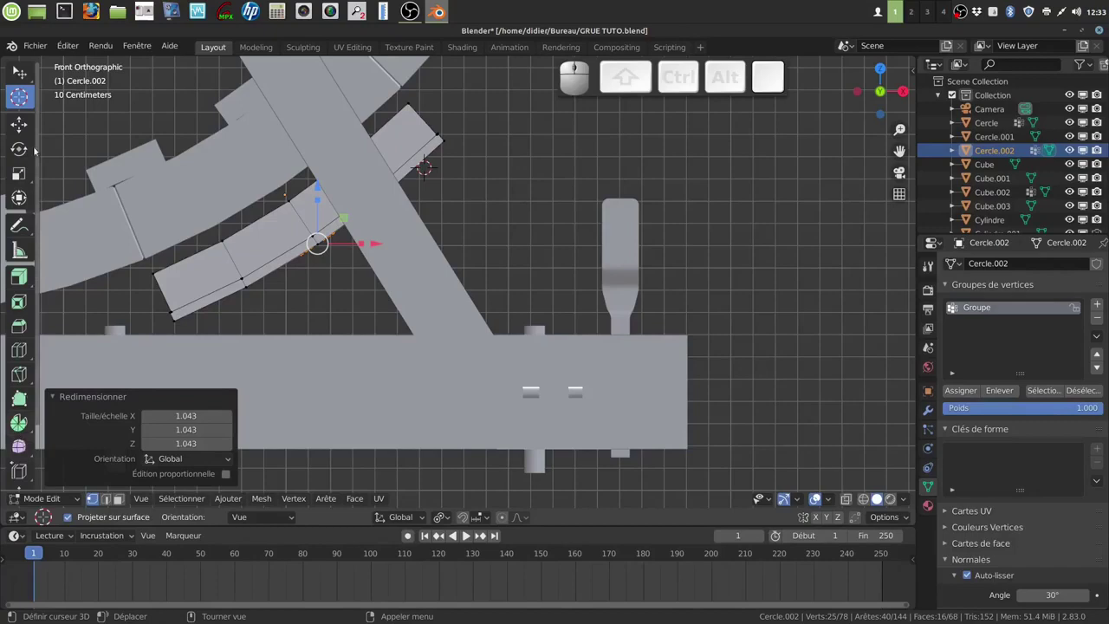
click(21, 76)
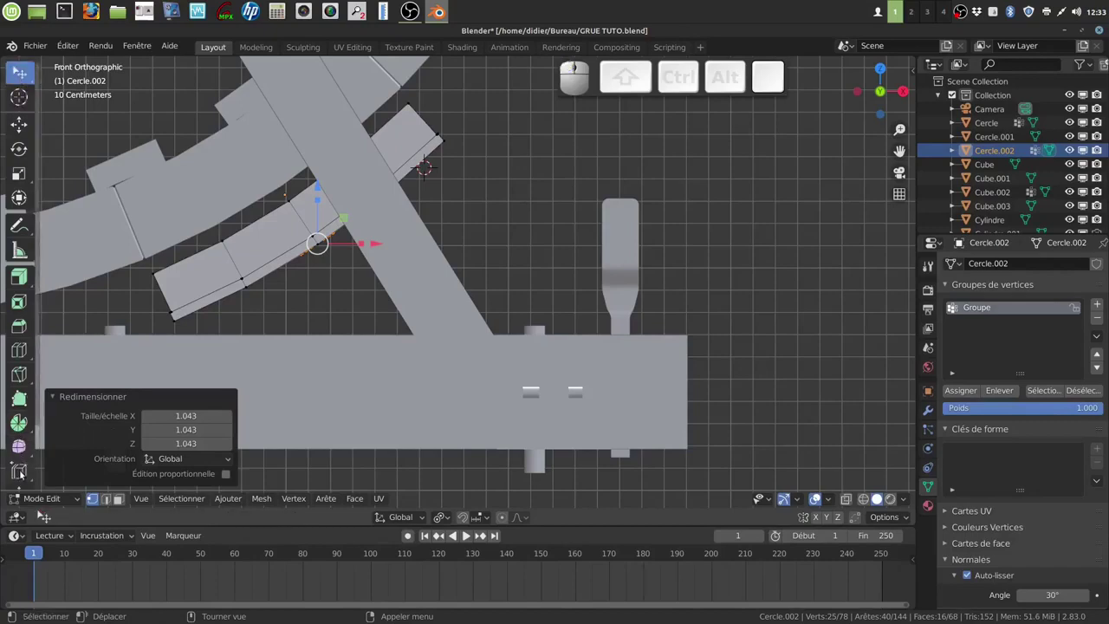
click(19, 422)
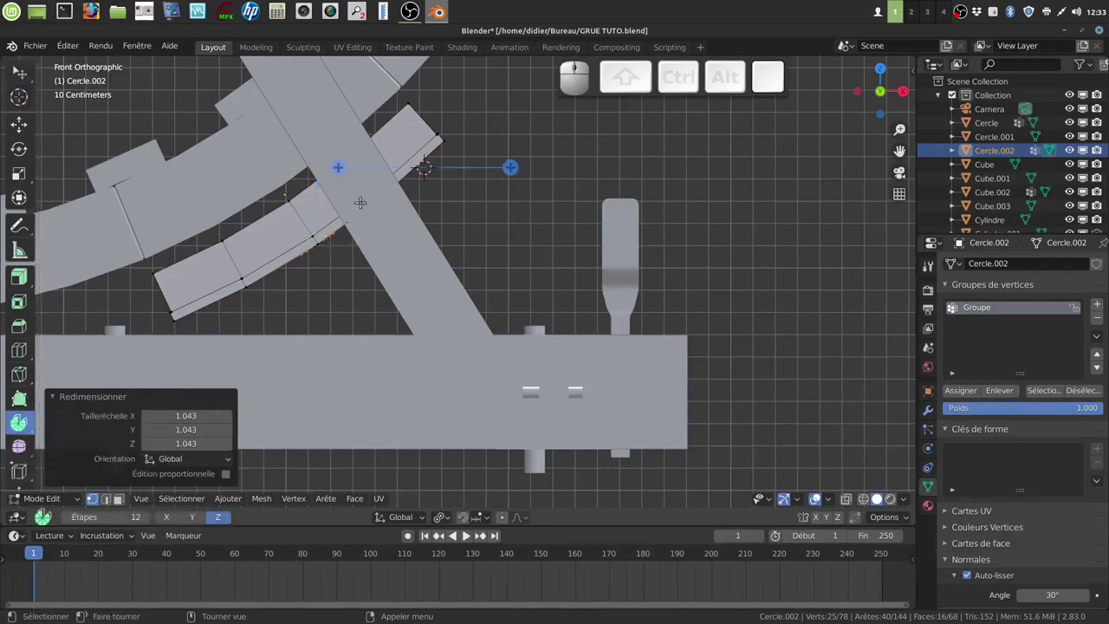
drag(424, 167, 411, 141)
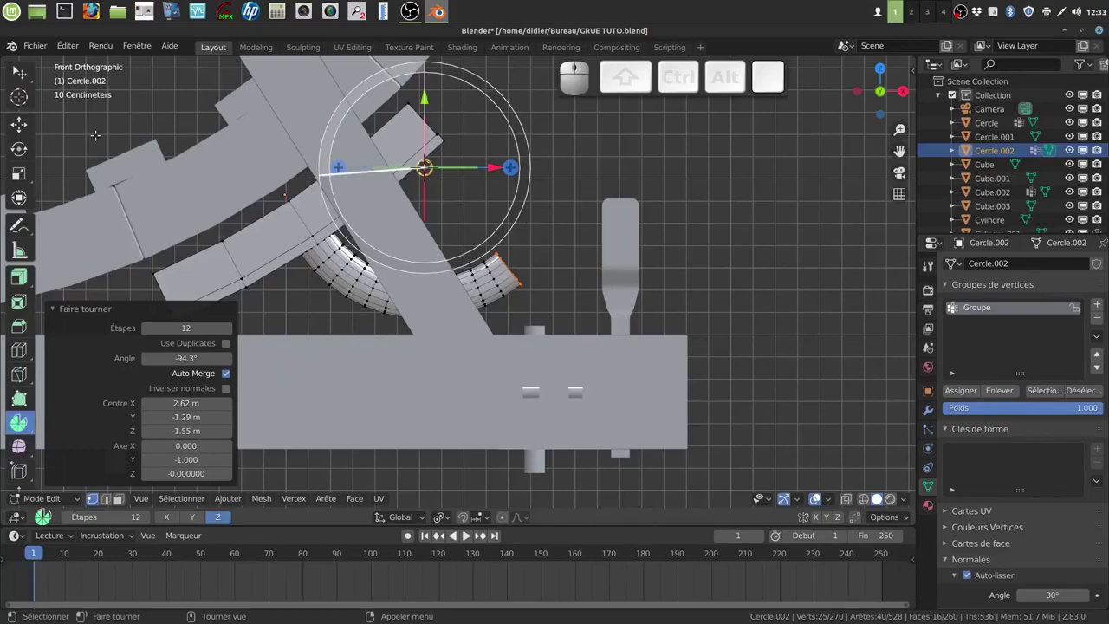
Place the 3D cursor just below and beyond the tube's free end, and spin that end back about 18.1° in 12 steps.
click(18, 72)
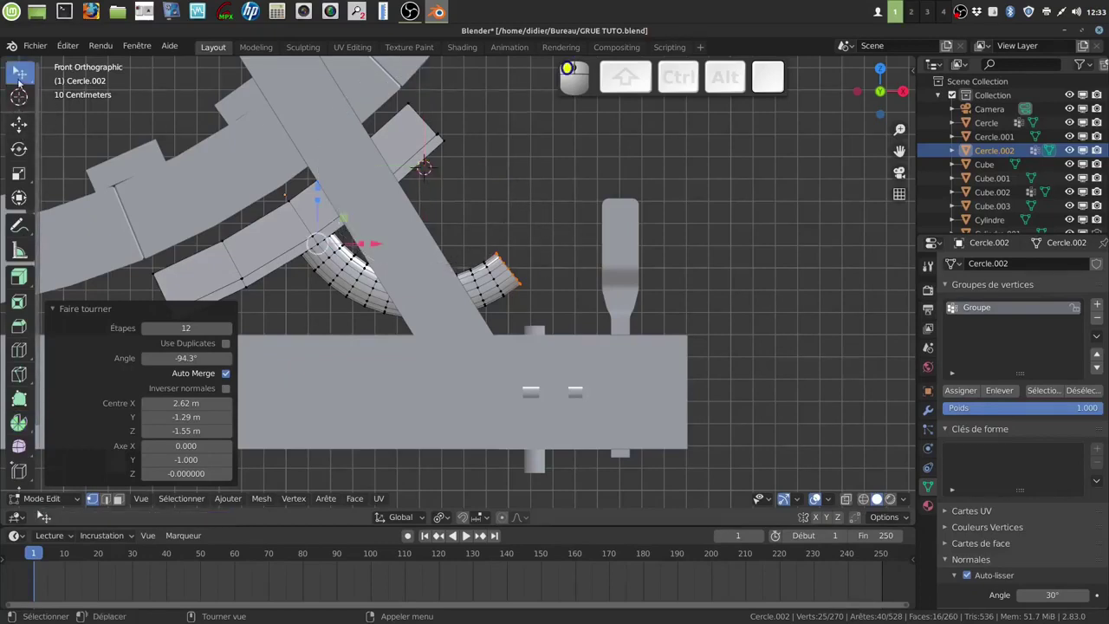
click(18, 97)
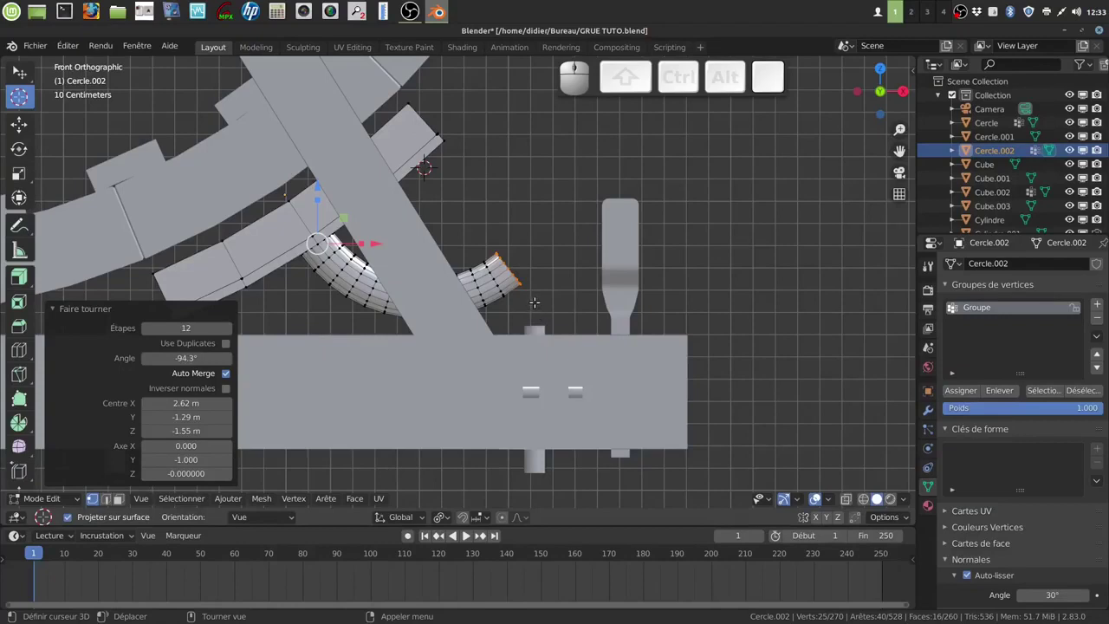
click(534, 302)
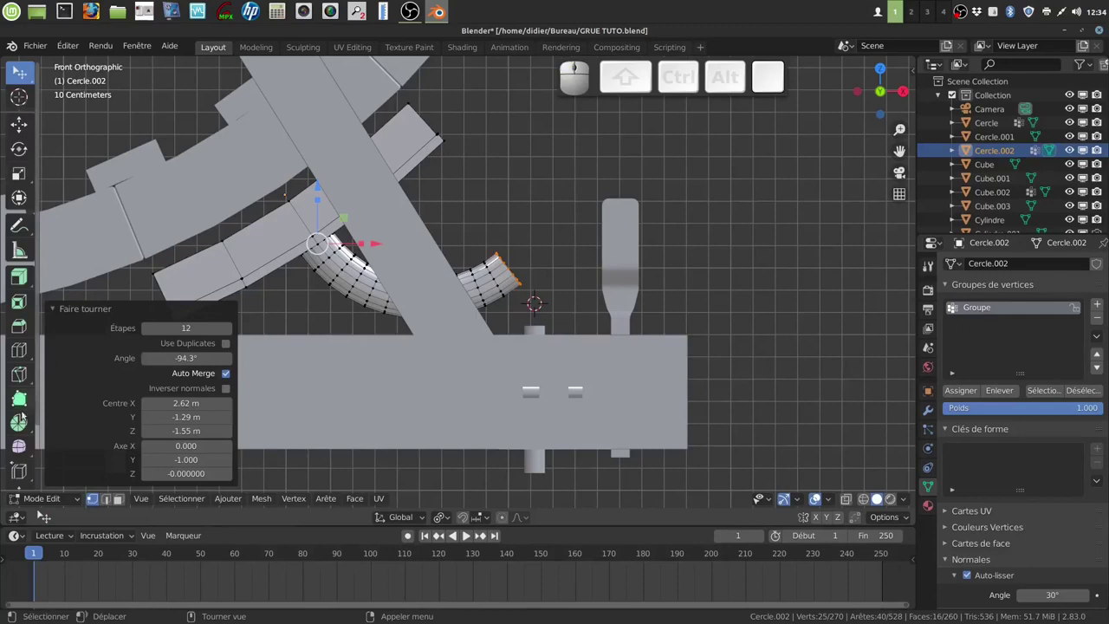
drag(18, 422, 59, 426)
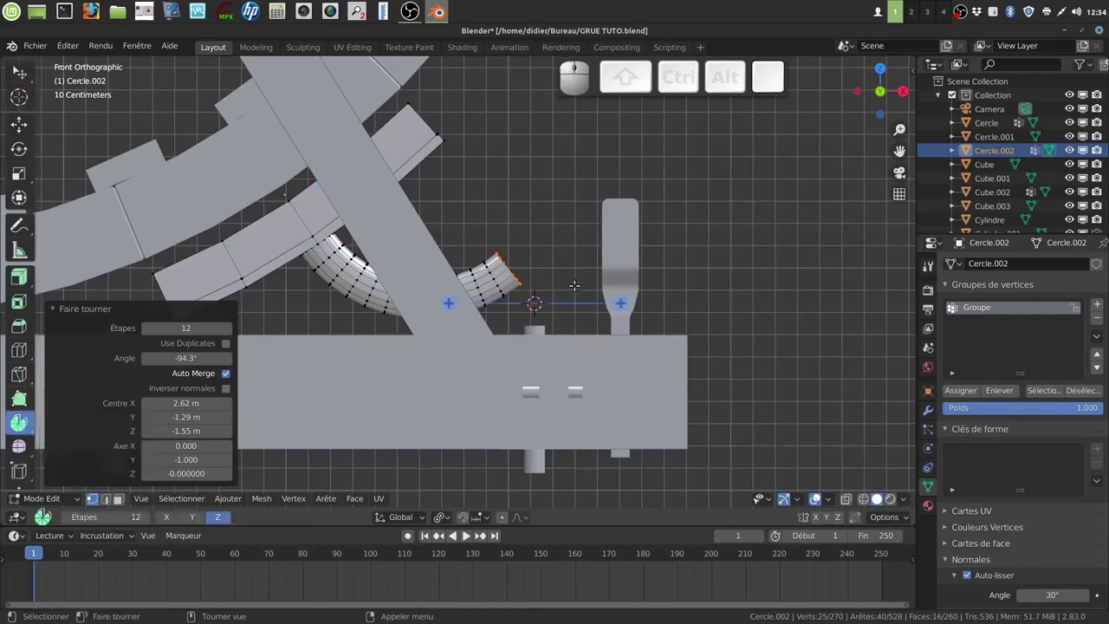
drag(532, 303, 533, 302)
drag(436, 265, 466, 226)
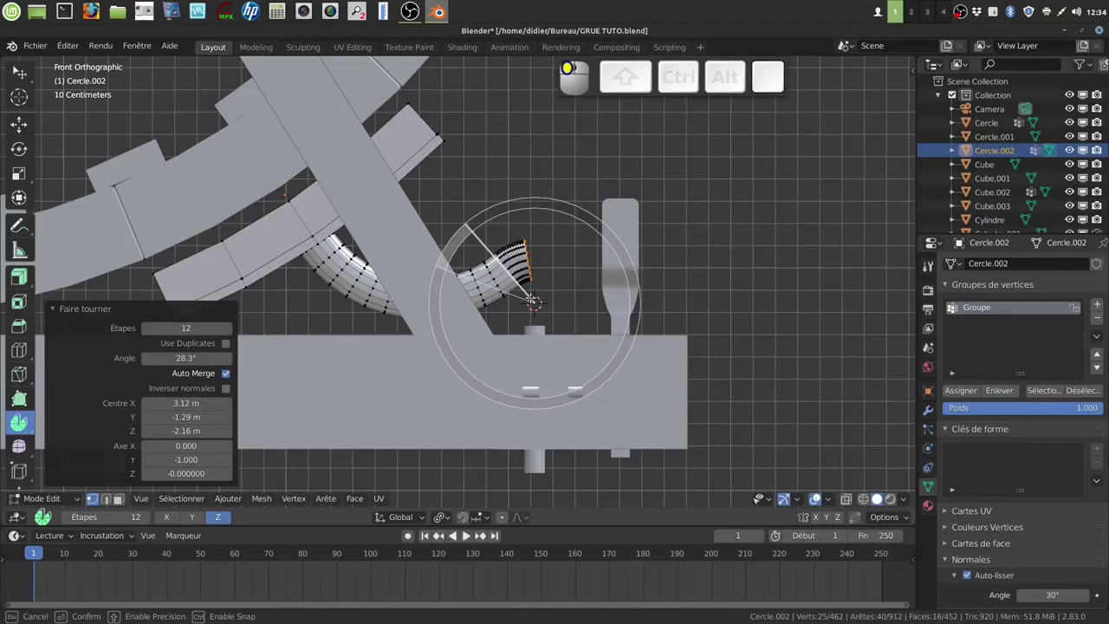
drag(466, 226, 454, 239)
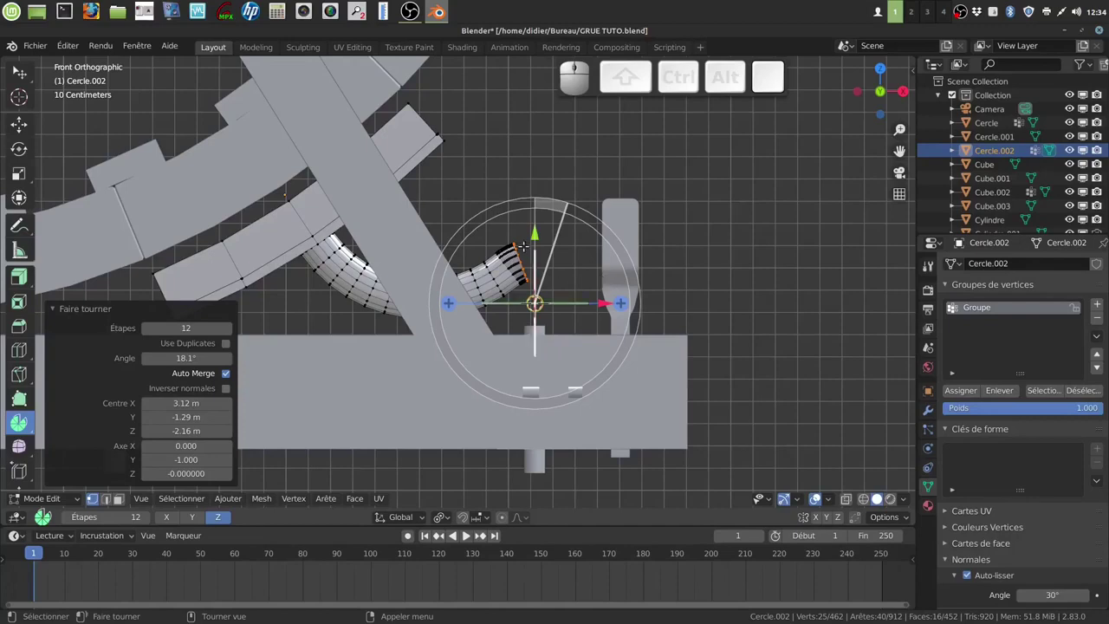
Extrude the tube's end straight toward the fork by about 0.113 m in X and 0.312 m in Z, in normal orientation.
click(19, 73)
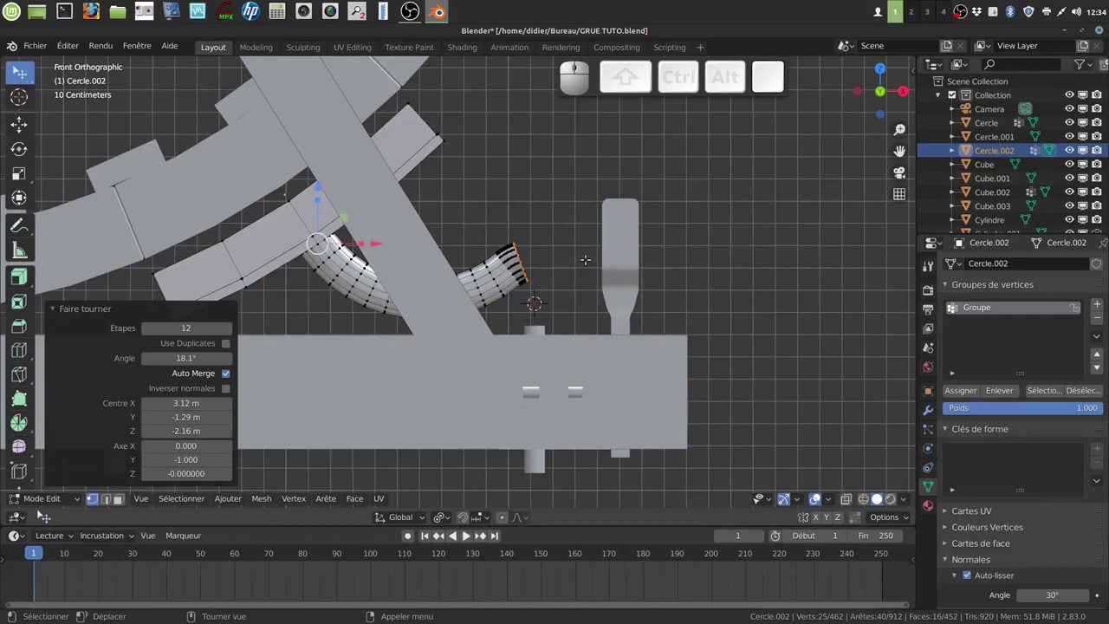
key(e)
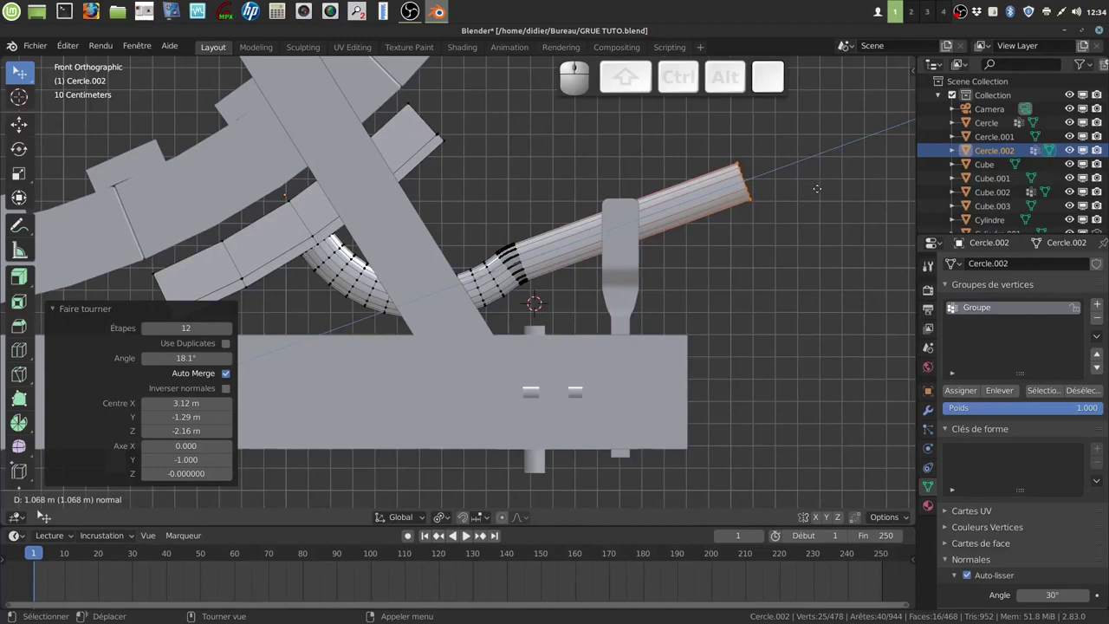
click(662, 245)
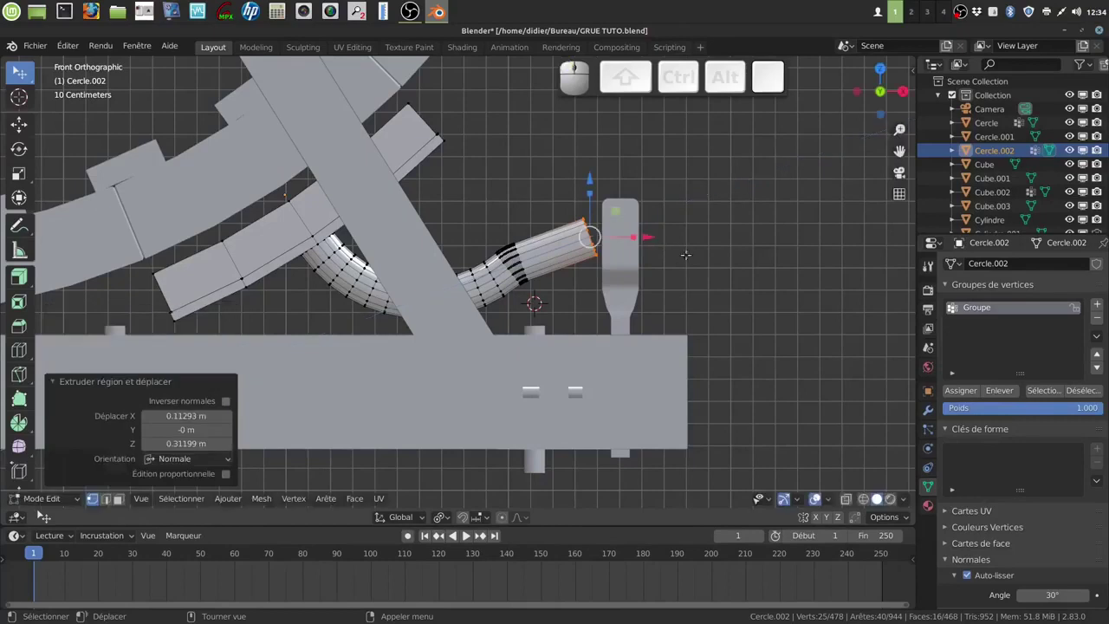
Undo the last straight extrusion of the tube's end toward the fork.
key(e)
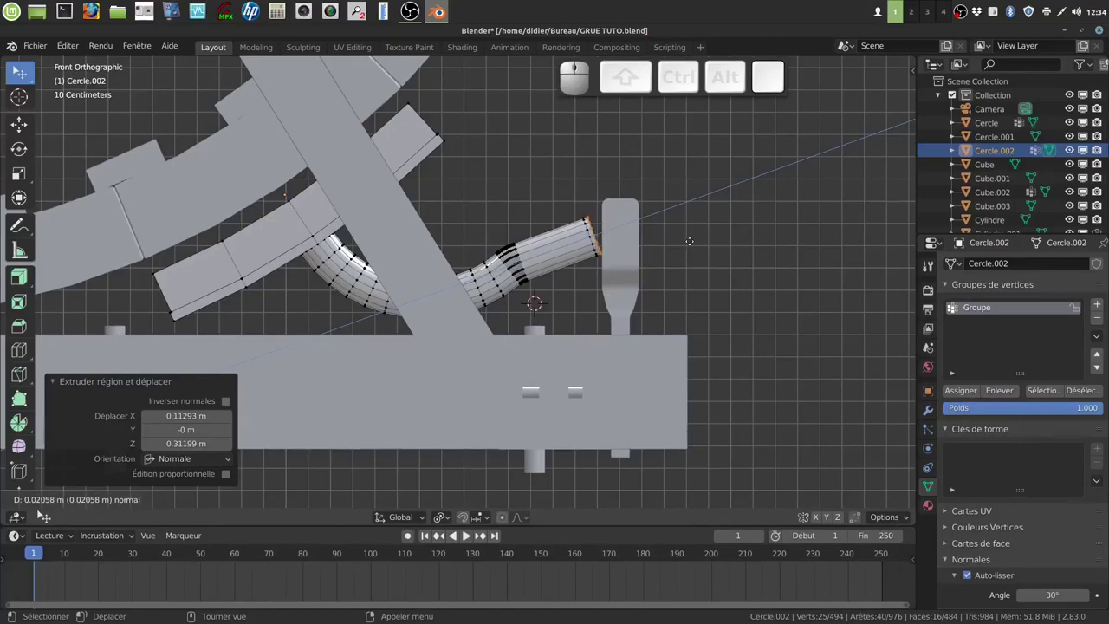
right_click(689, 242)
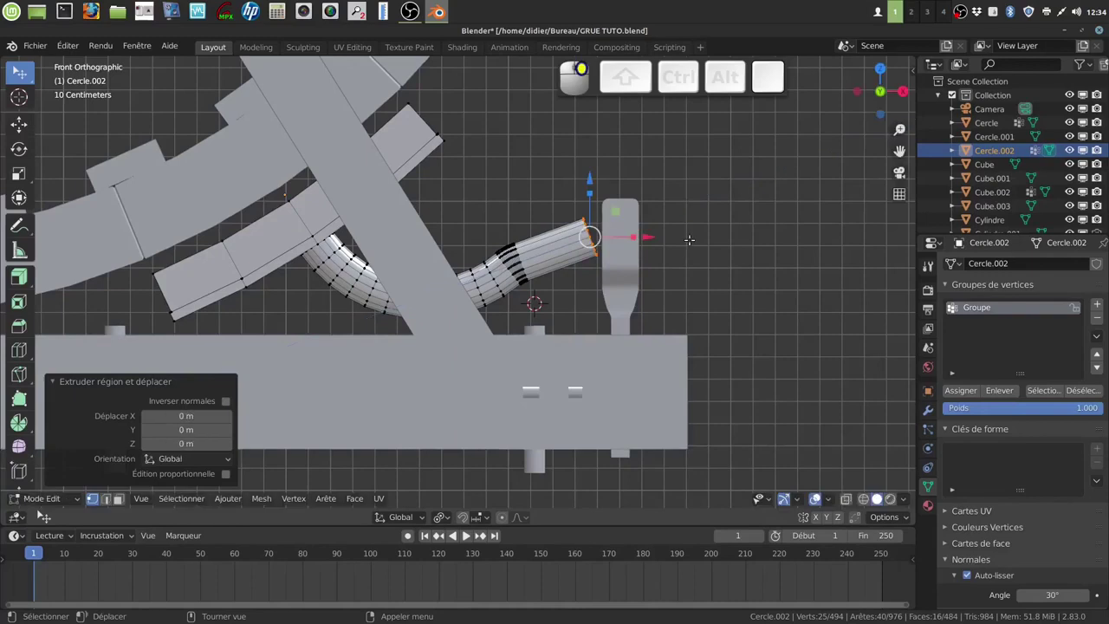
key(ctrl)
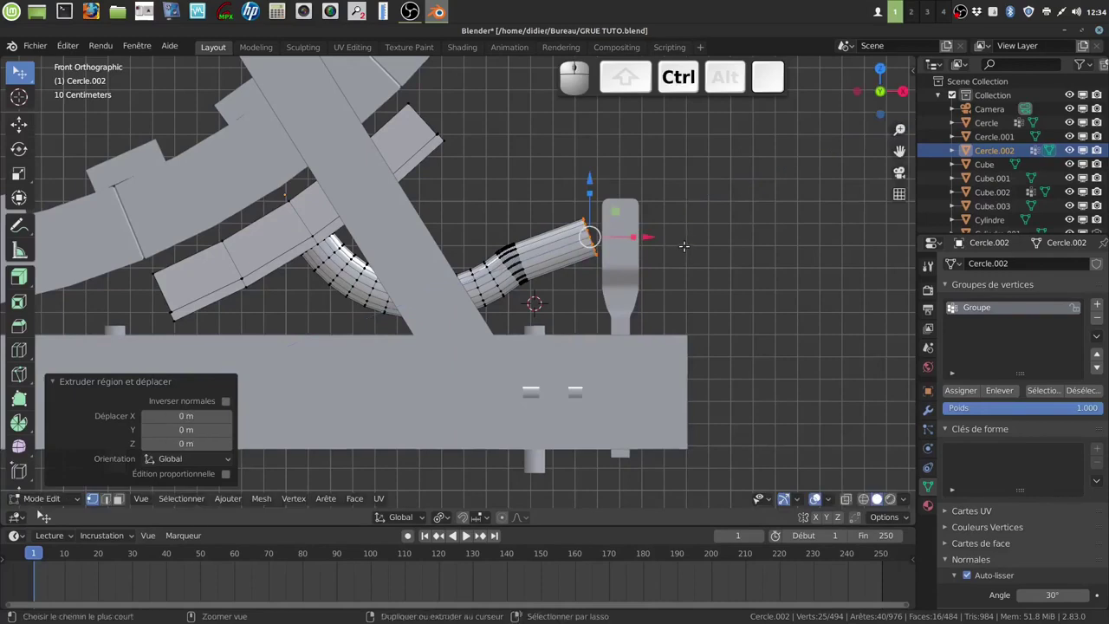
key(ctrl+z)
key(ctrl+z)
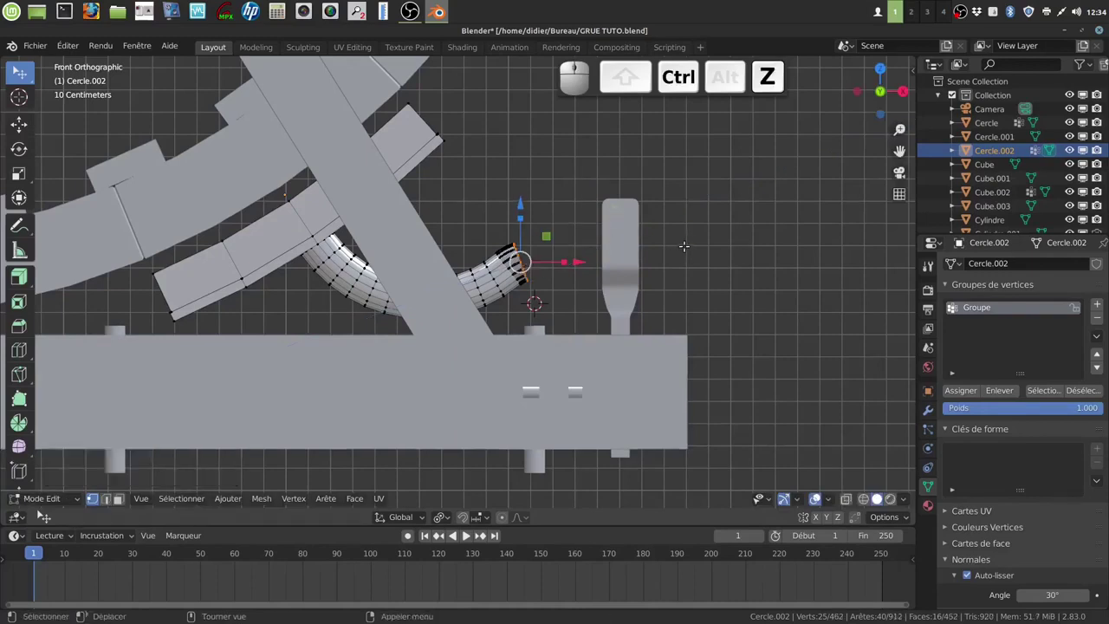
Extrude the tube's end about 0.229 m toward the fork, and add a short segment about 0.04 m long.
key(e)
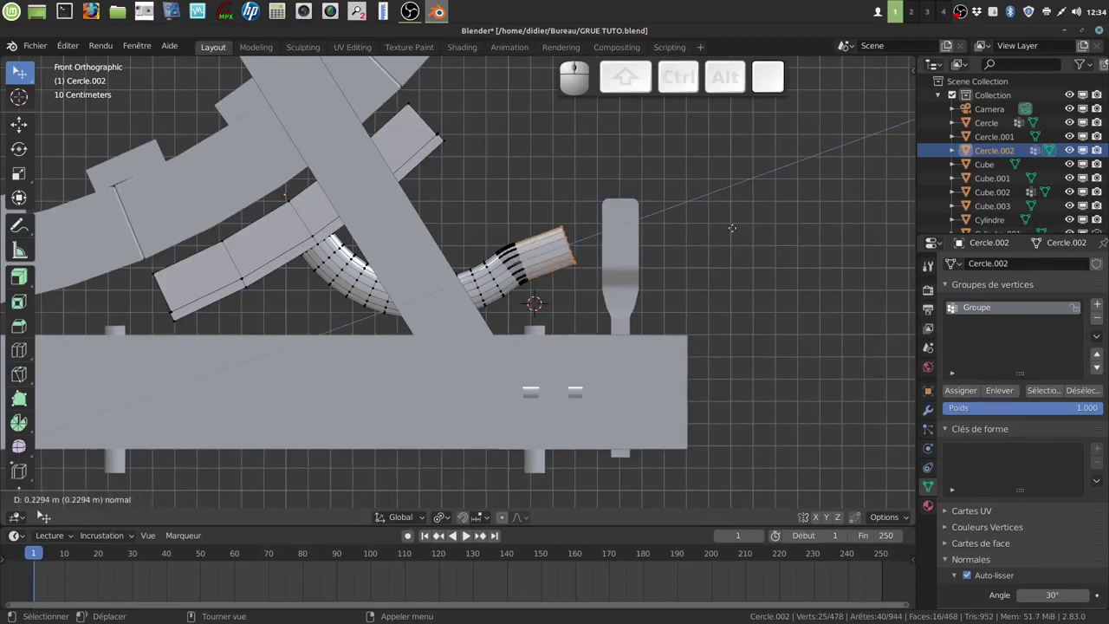
click(731, 229)
key(e)
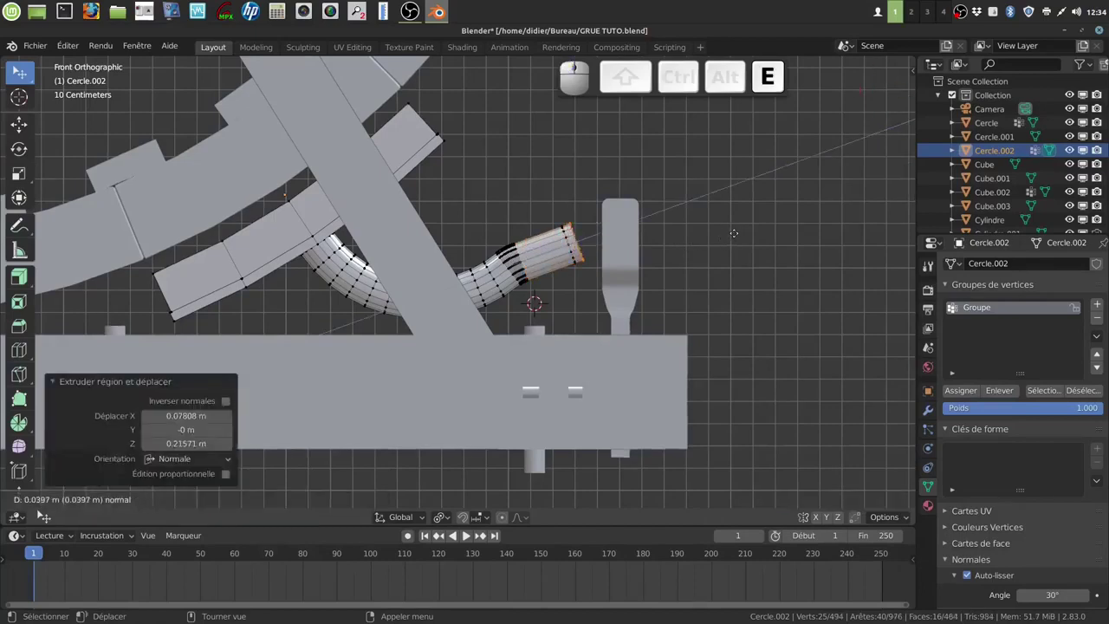
click(735, 238)
Extrude the tube's end about 0.404 m through the fork, and add a short segment about 0.03 m long beyond it.
key(e)
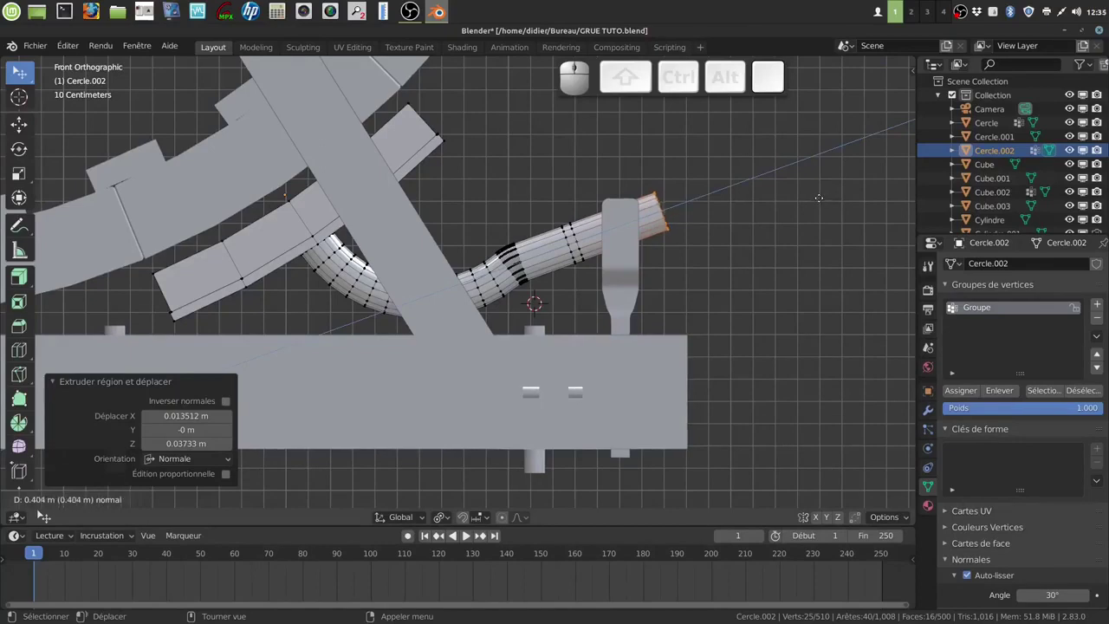
click(818, 198)
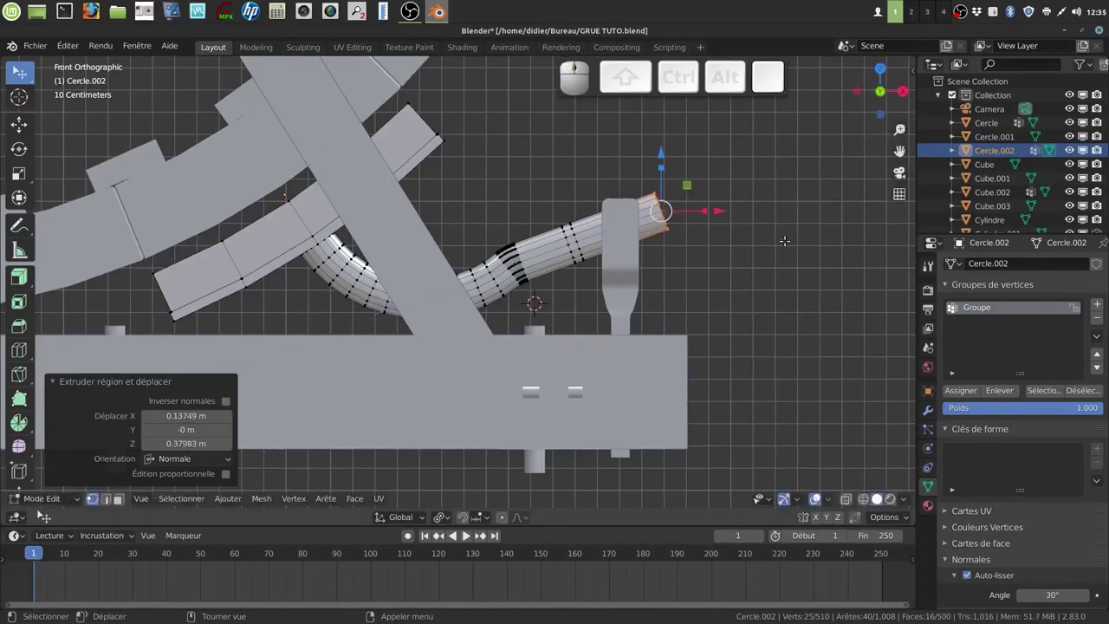
key(e)
click(785, 229)
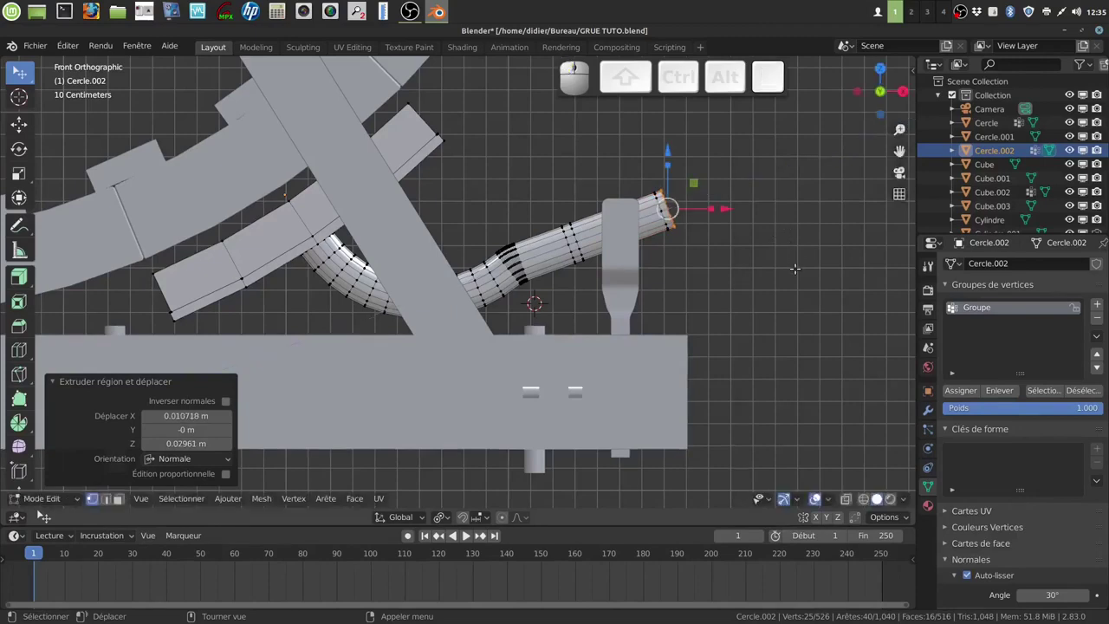
Extrude the handle's free end by about 0.317 m in X and 0.877 m in Z, and scale that end to 1.145.
scroll(795, 269, down, 1)
key(e)
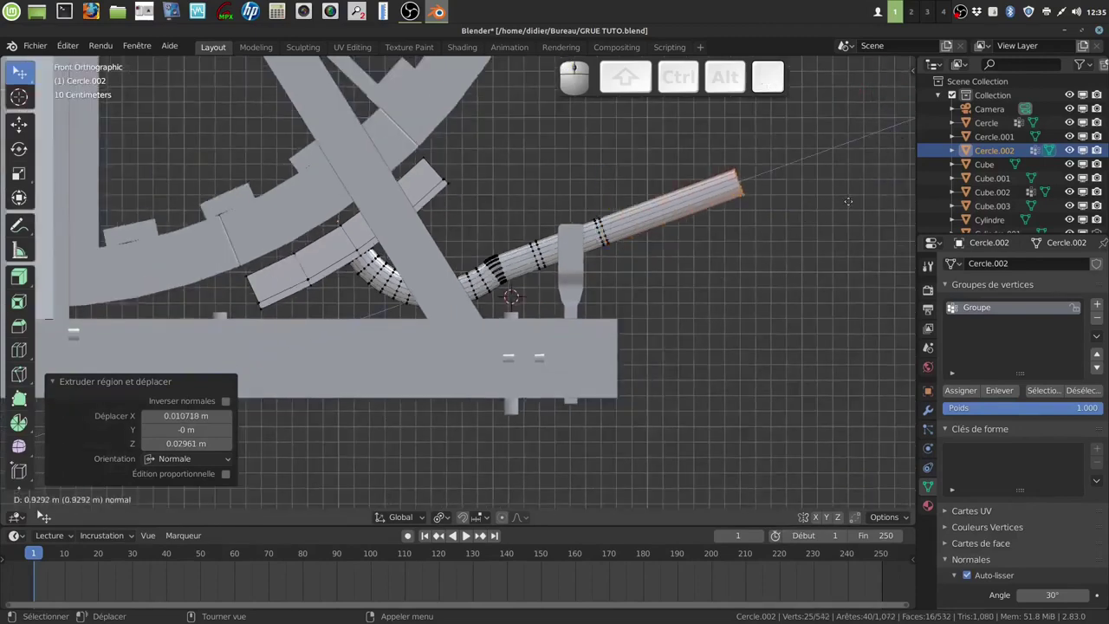
click(847, 201)
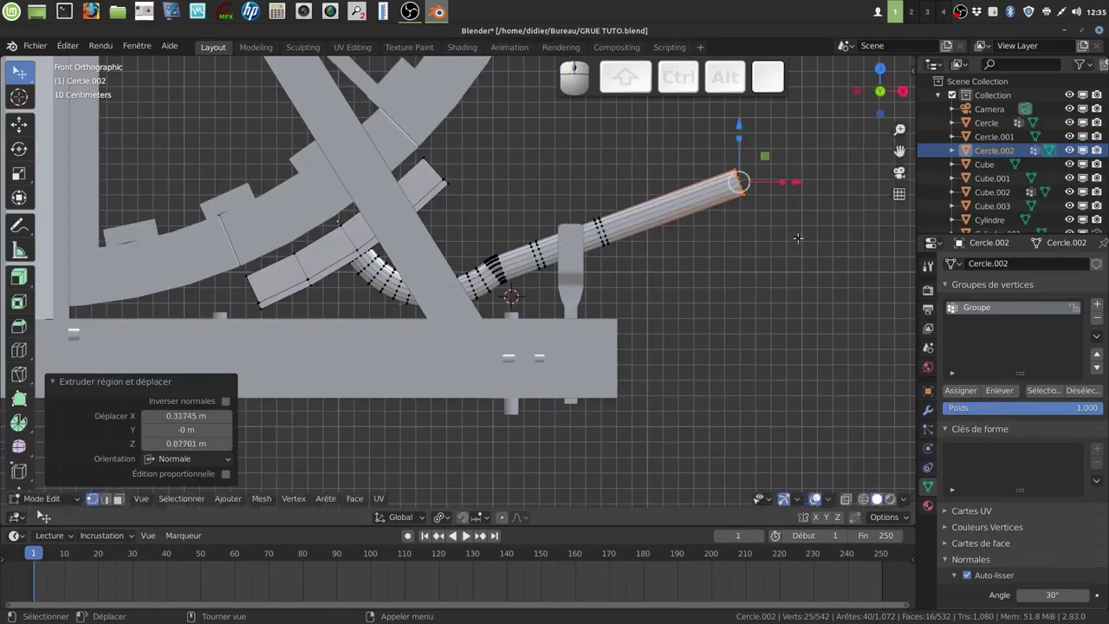
key(s)
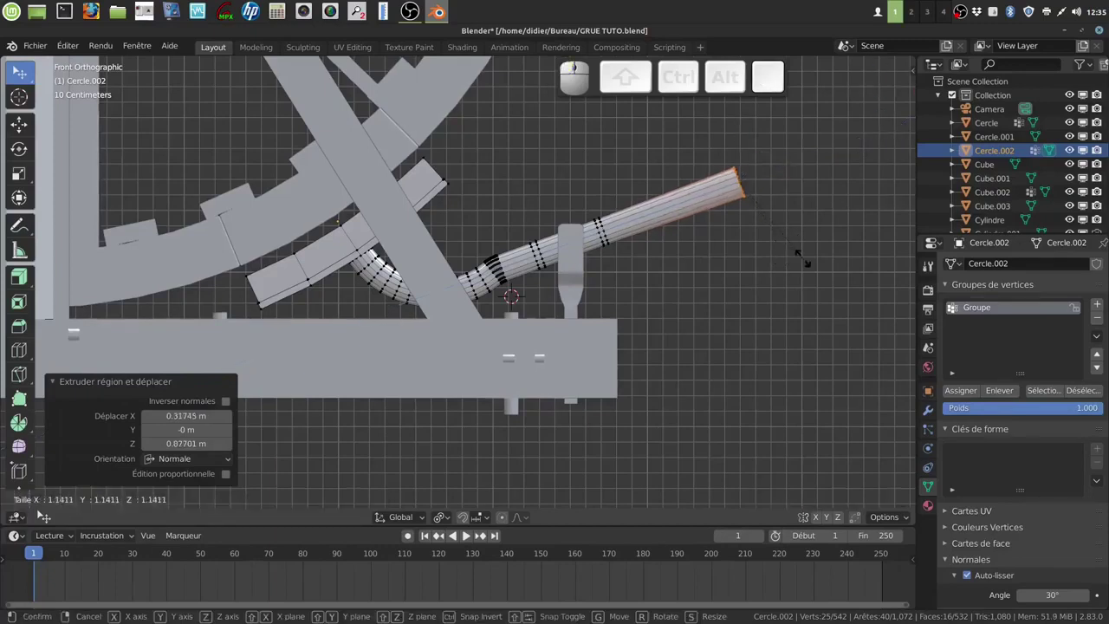
click(806, 263)
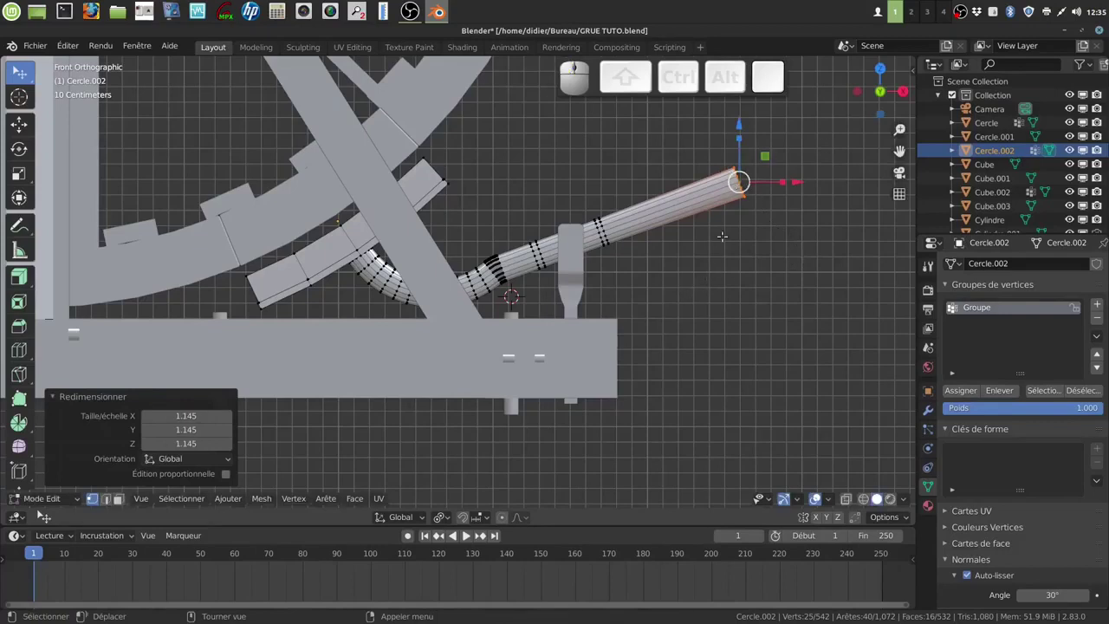
Select the ring of tube faces running between the fork's prongs and scale it to 1.110.
shift+middle_drag(700, 280, 560, 378)
scroll(652, 328, up, 1)
scroll(594, 389, up, 3)
shift+middle_drag(632, 346, 586, 328)
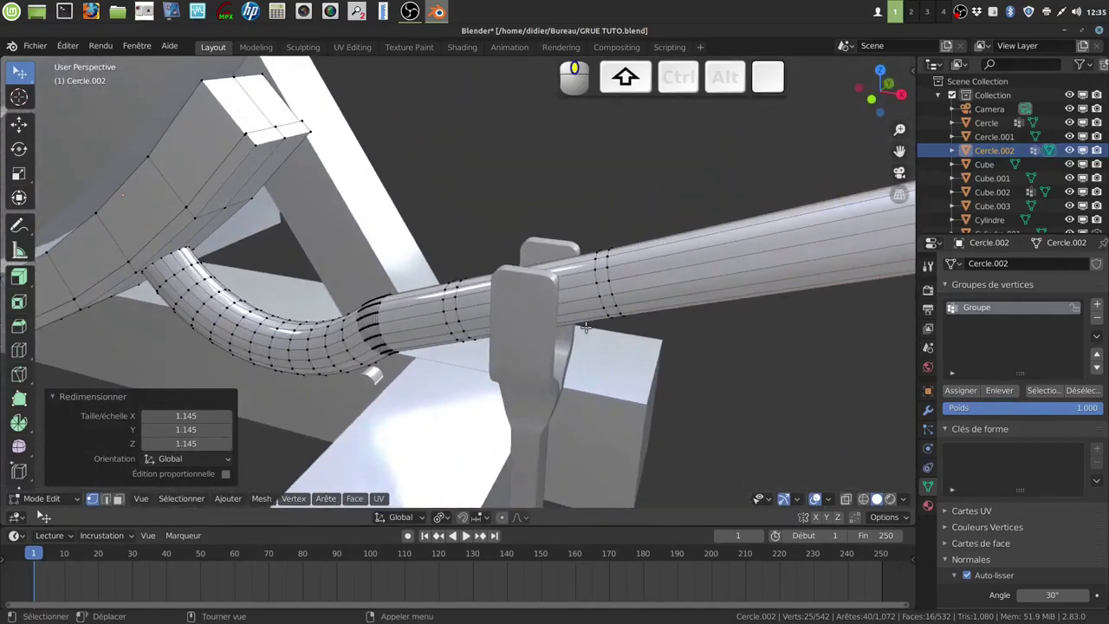
click(118, 499)
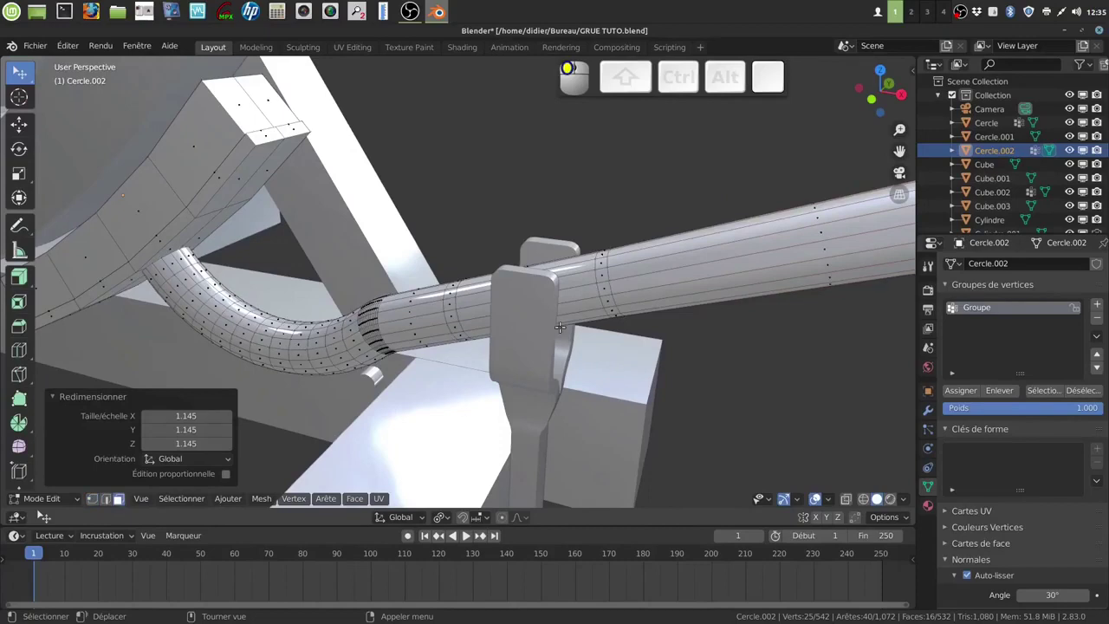
key(alt)
alt+click(577, 287)
middle_drag(652, 343, 674, 329)
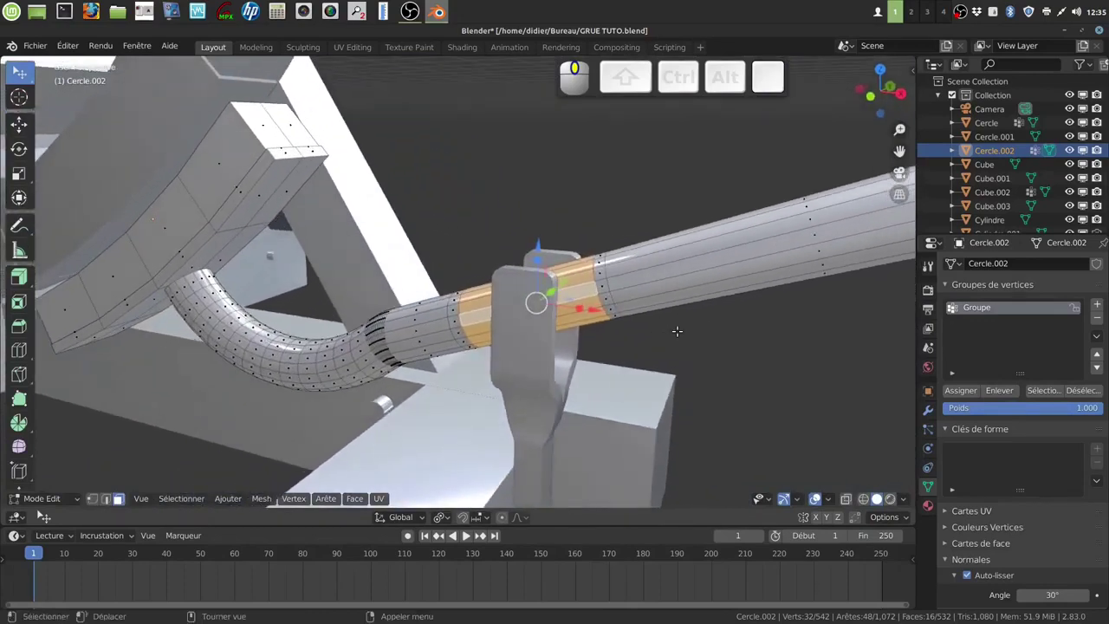
key(s)
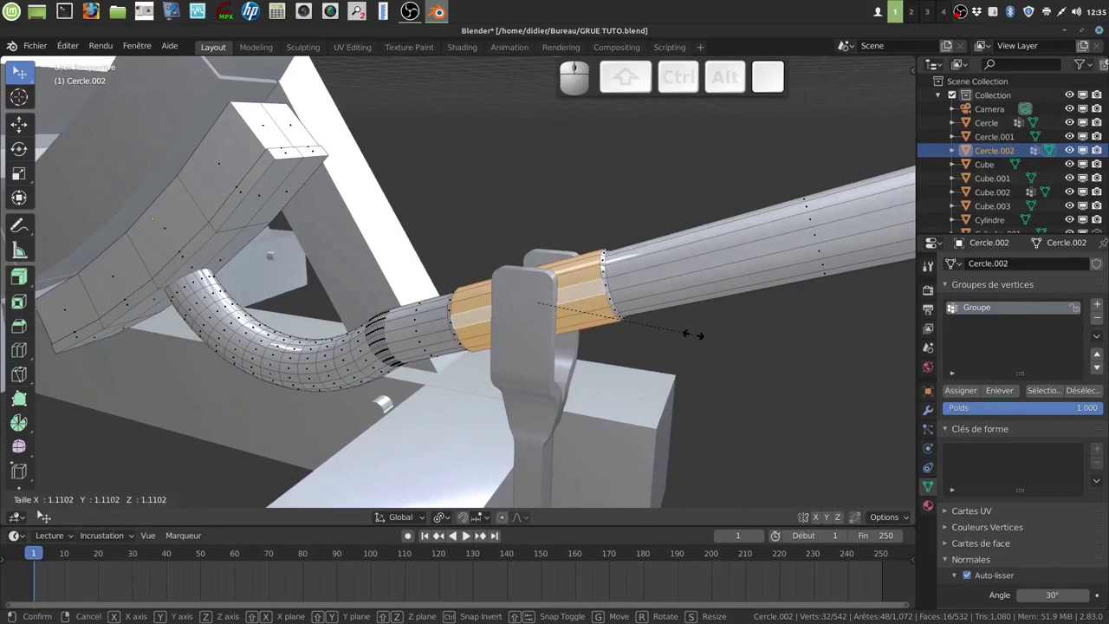
click(693, 333)
Widen the same ring of faces once more by scaling it to about 1.02.
middle_drag(693, 333, 666, 353)
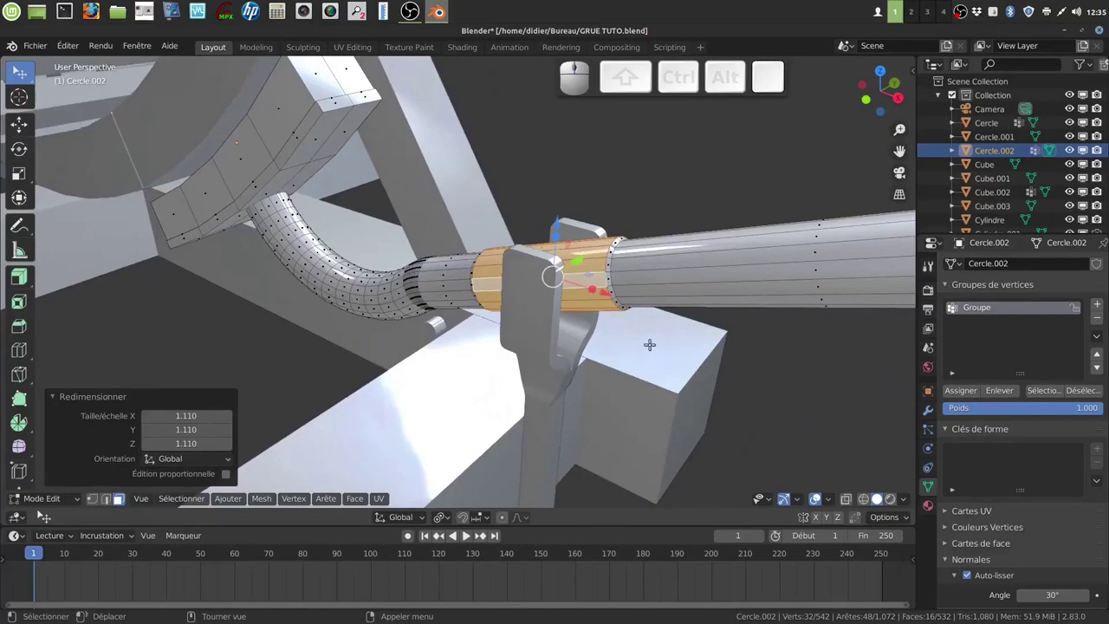
key(s)
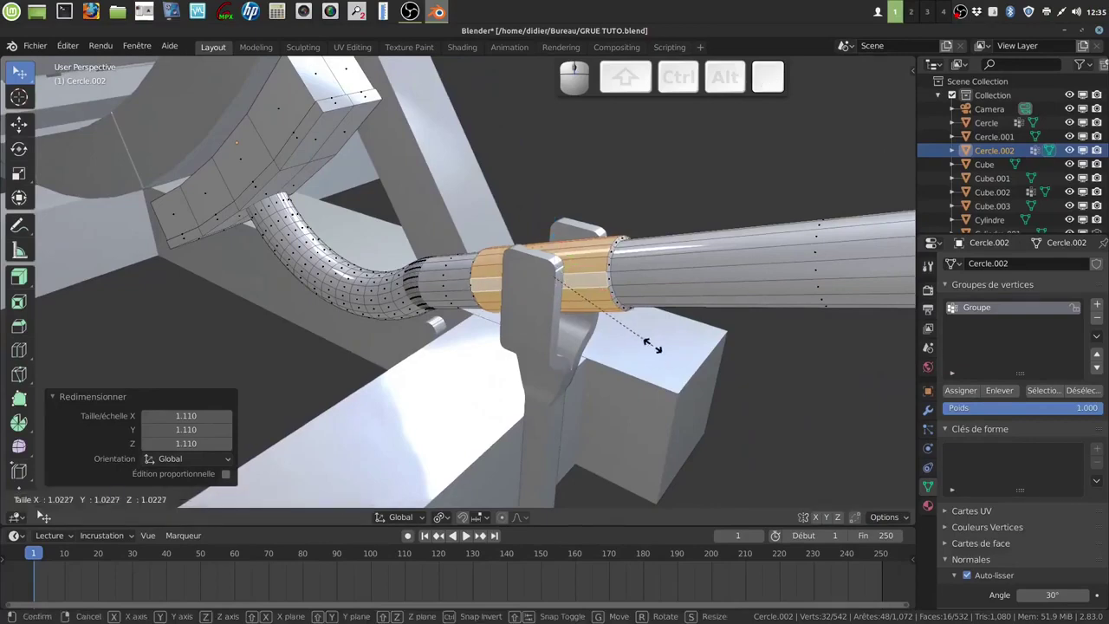
click(657, 338)
middle_drag(657, 338, 606, 346)
Select three adjacent faces on each side of the widened ring, facing the fork's two prongs.
key(alt+a)
click(120, 499)
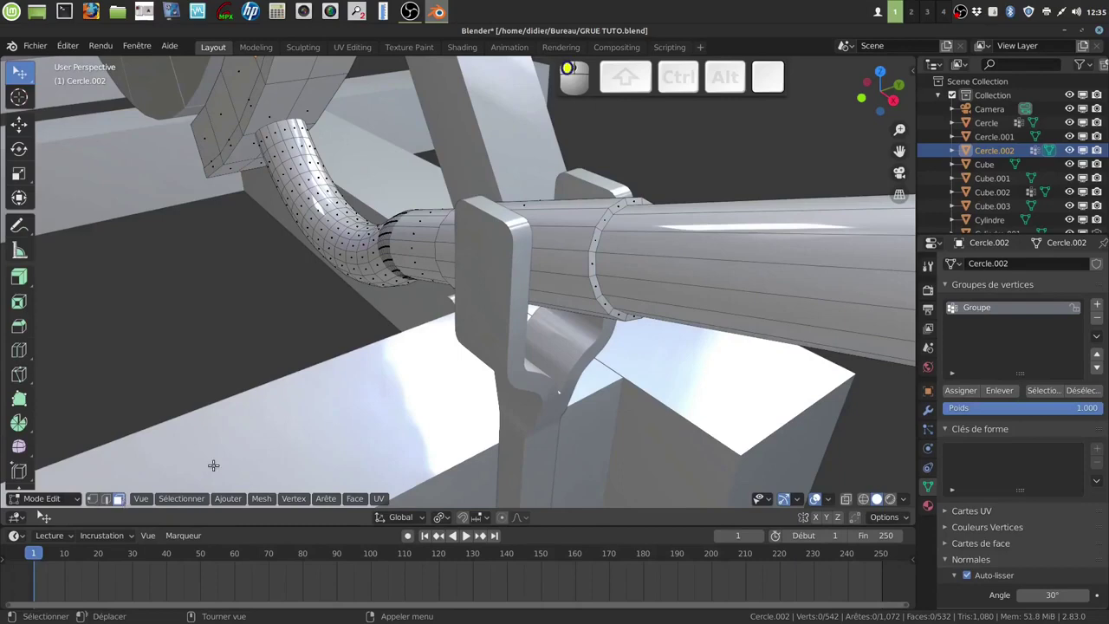
alt+click(559, 245)
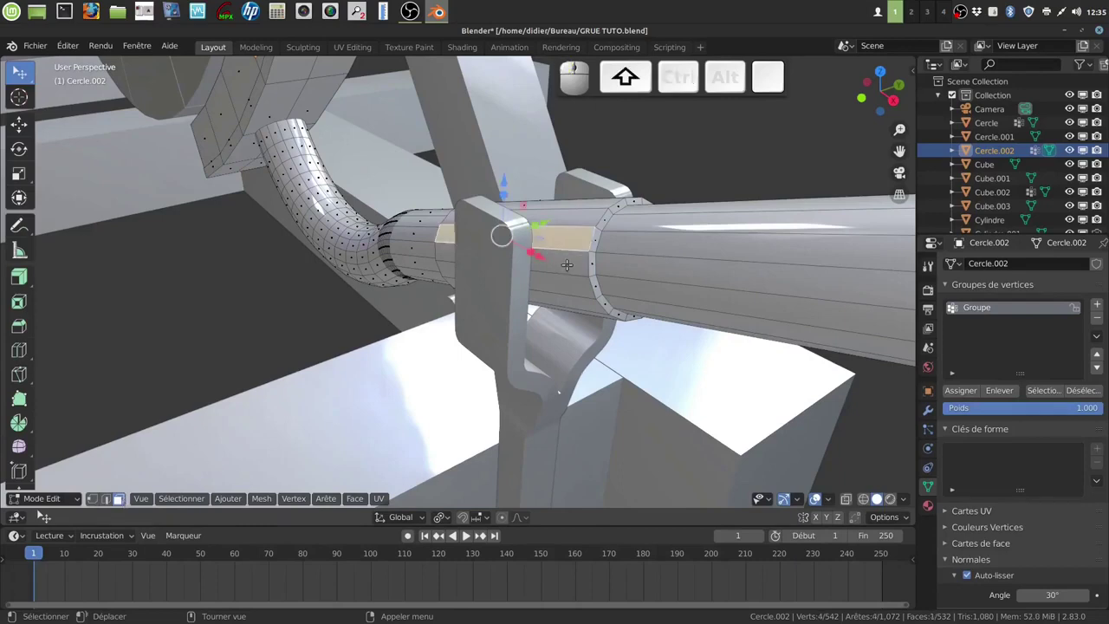
shift+click(567, 265)
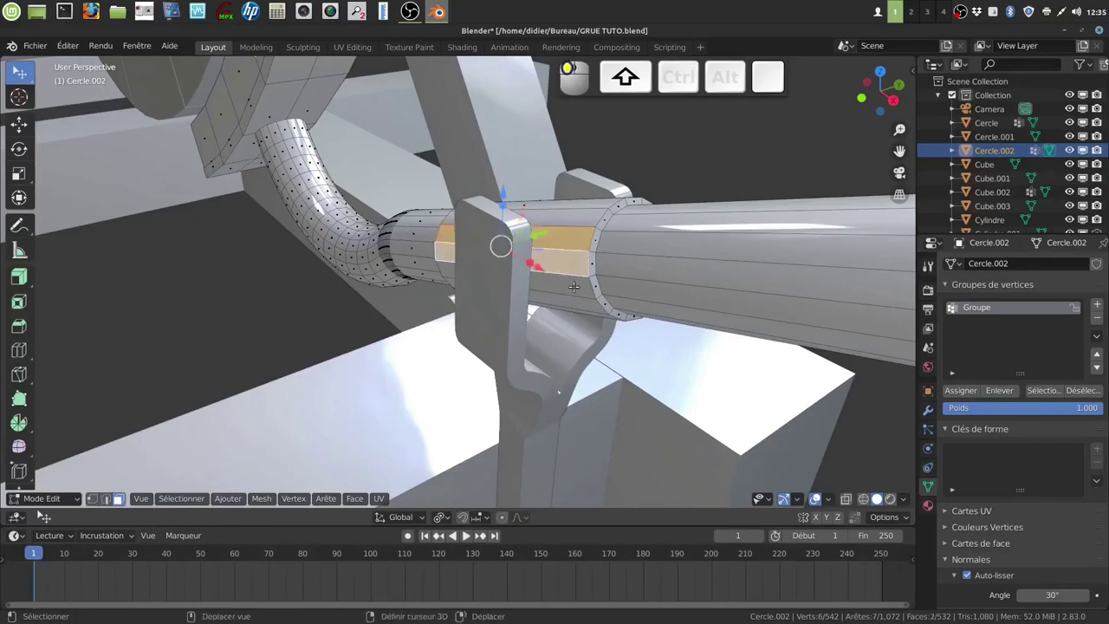
shift+click(577, 286)
middle_drag(602, 297, 667, 304)
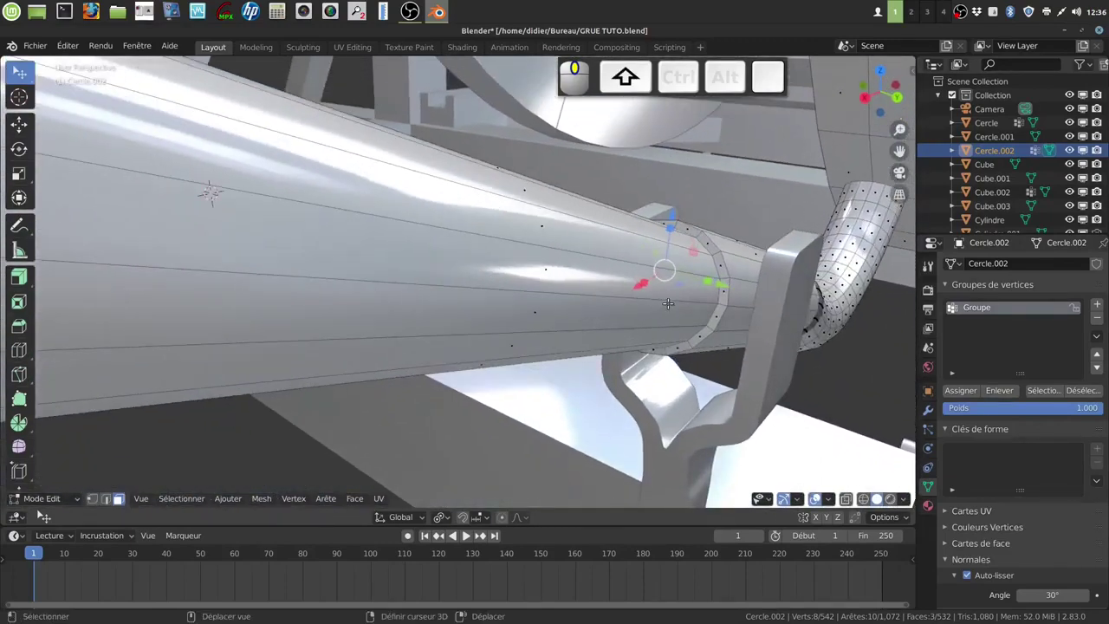
shift+click(738, 314)
shift+click(744, 266)
shift+click(749, 269)
Try to flatten the three selected faces on each side with LoopTools Flatten.
middle_drag(749, 269, 784, 187)
right_click(784, 187)
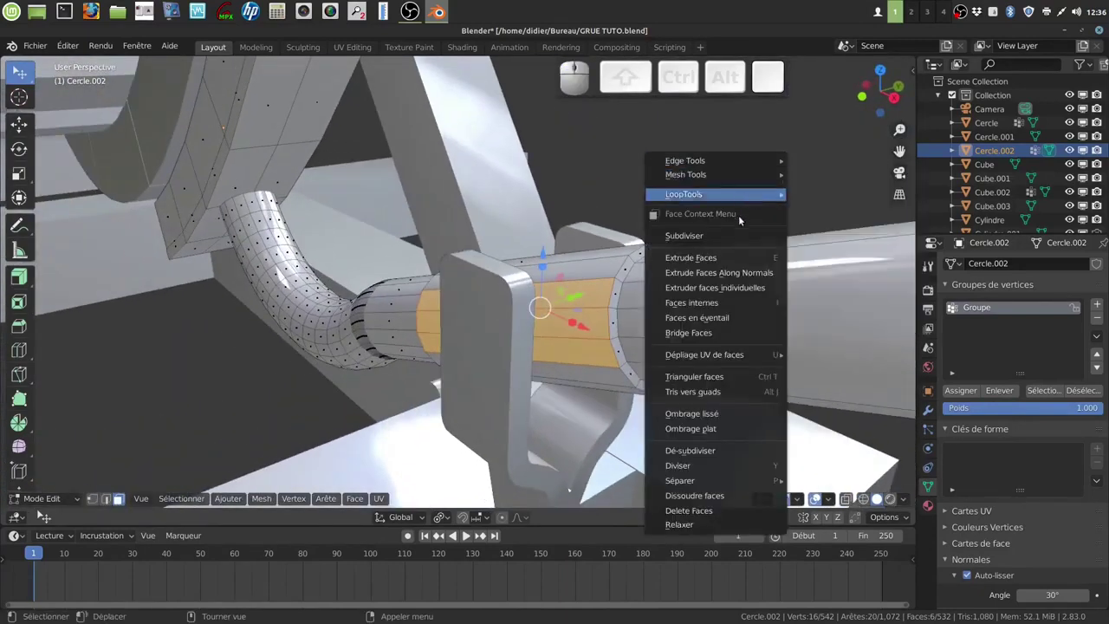
mouse_move(765, 198)
click(818, 234)
middle_drag(684, 286, 649, 357)
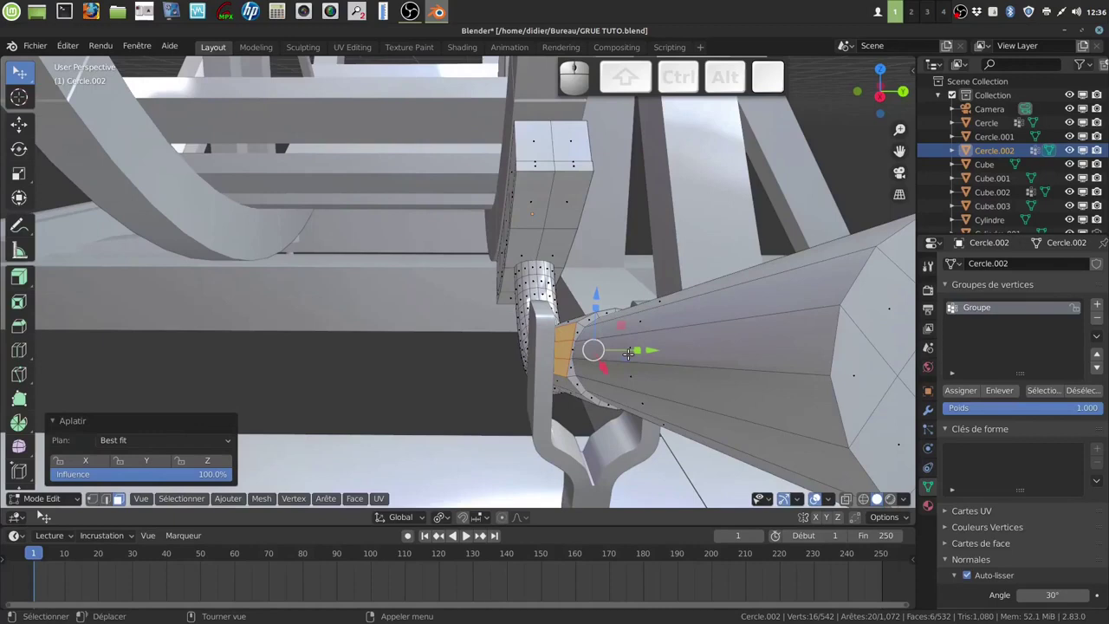
key(ctrl+z)
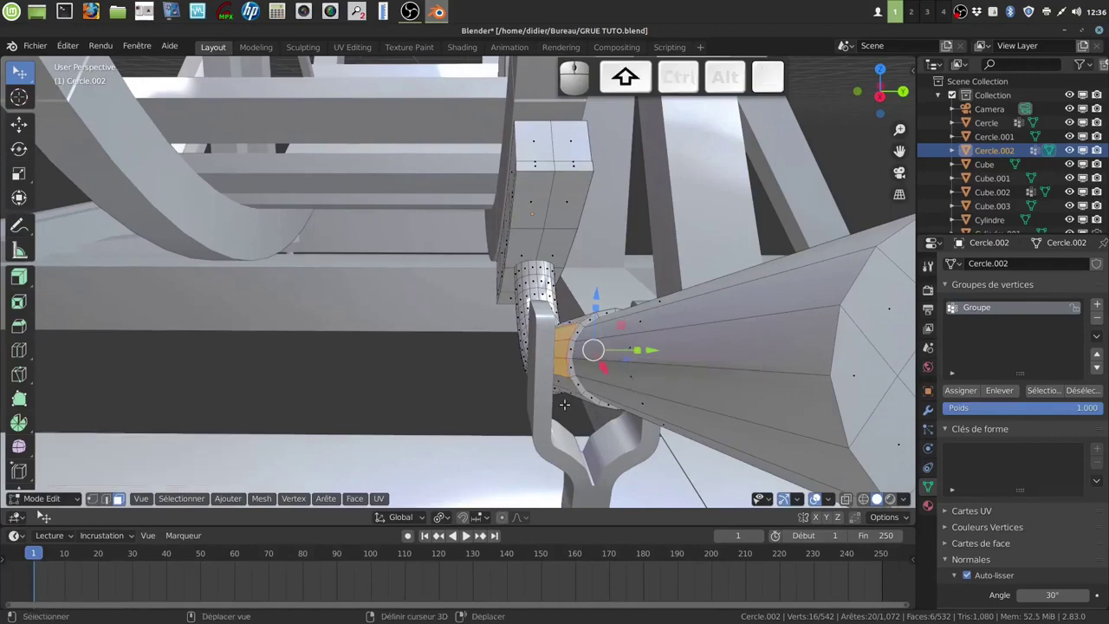
Extend the selection to four faces on each side of the ring and flatten them with LoopTools, using best fit.
middle_drag(570, 382, 867, 407)
right_click(421, 315)
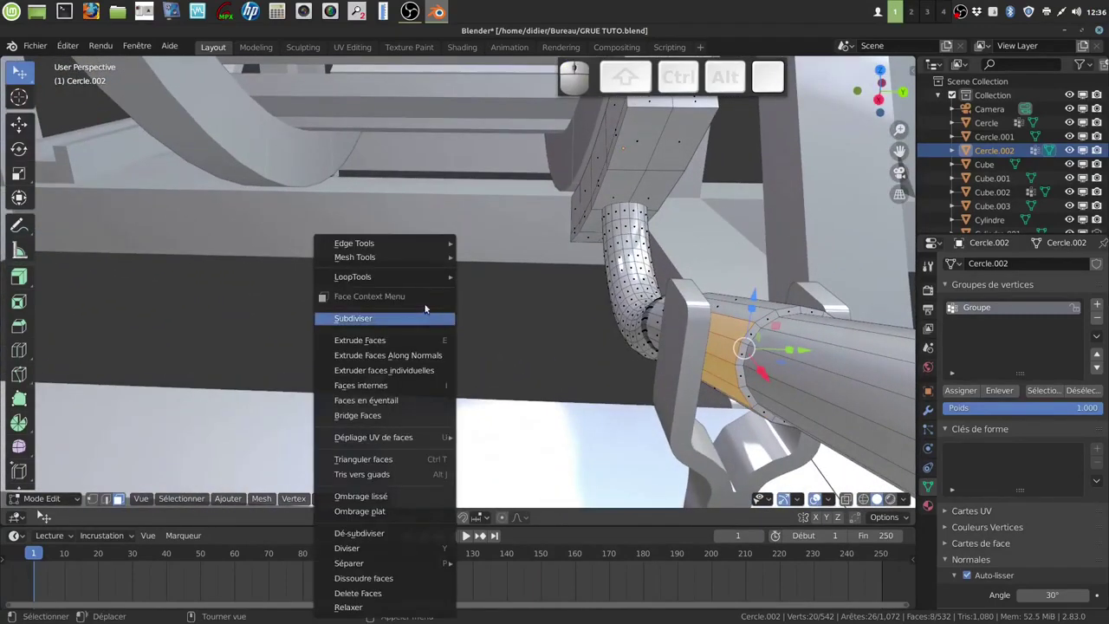
mouse_move(474, 281)
click(509, 252)
middle_drag(514, 319, 537, 394)
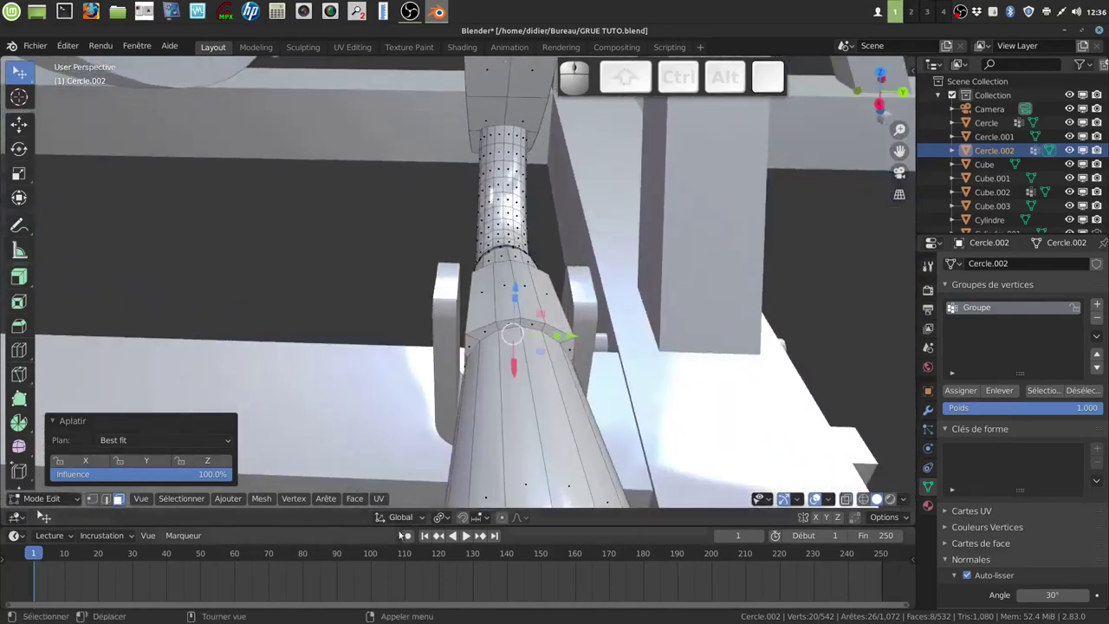
Set the pivot point to Barycentre and scale the two flattened sides to 1.124 in Y, toward the fork's prongs.
click(441, 517)
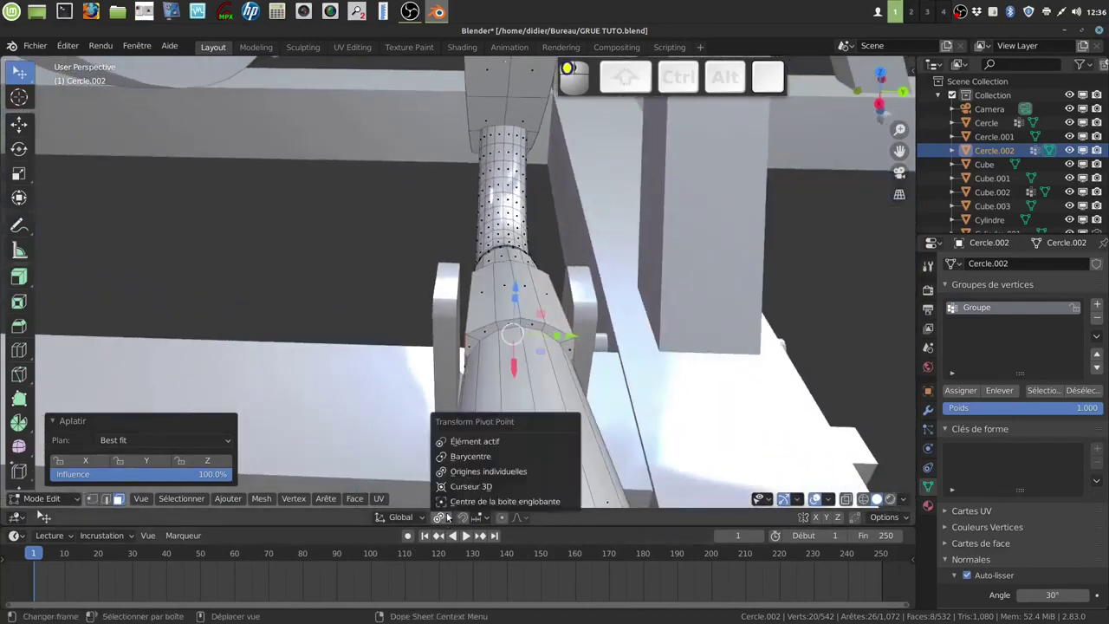
click(467, 457)
key(s)
key(y)
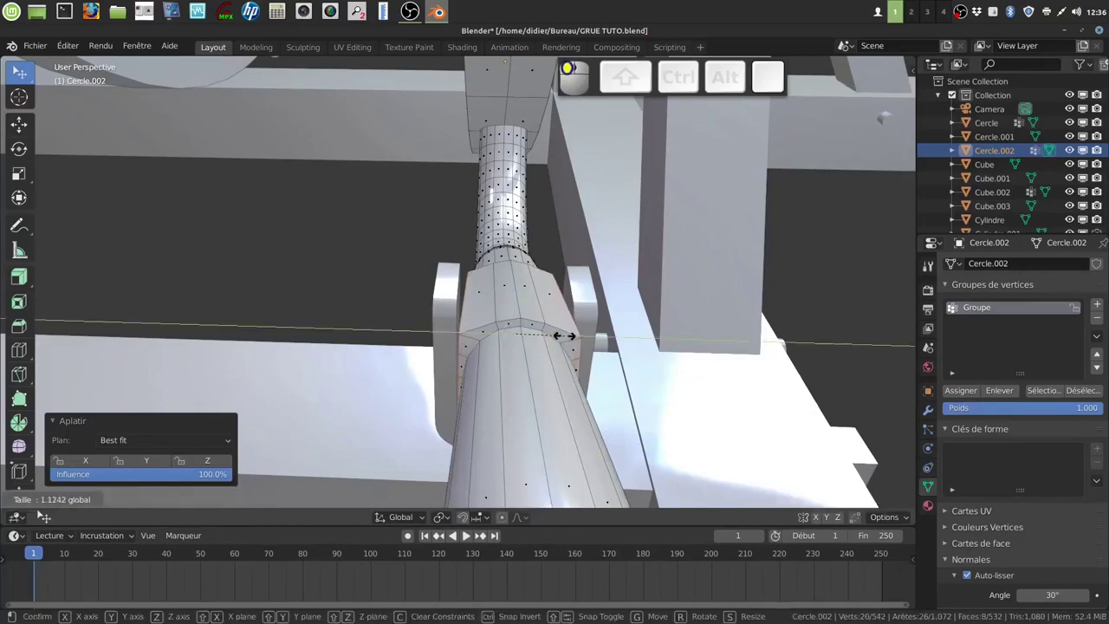
click(563, 336)
middle_drag(617, 376, 643, 324)
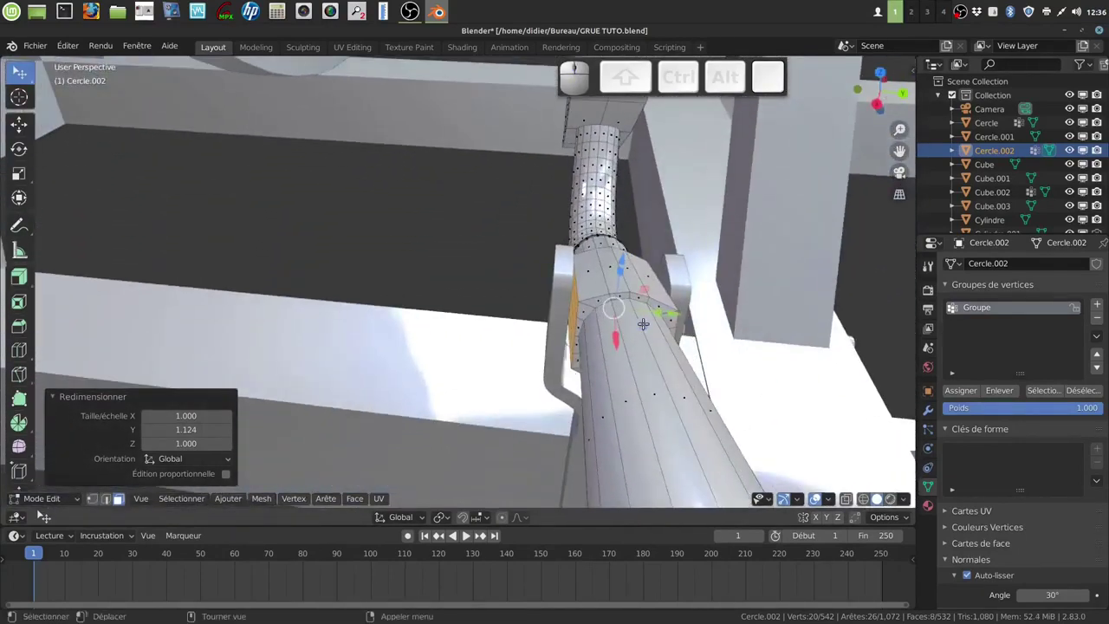
drag(655, 312, 655, 313)
middle_drag(656, 313, 663, 349)
Select all the faces on the round end of the handle and inset them by about 0.0093 m.
key(Tab)
shift+middle_drag(725, 307, 537, 357)
scroll(549, 364, up, 2)
shift+middle_drag(636, 300, 562, 354)
middle_drag(563, 355, 480, 367)
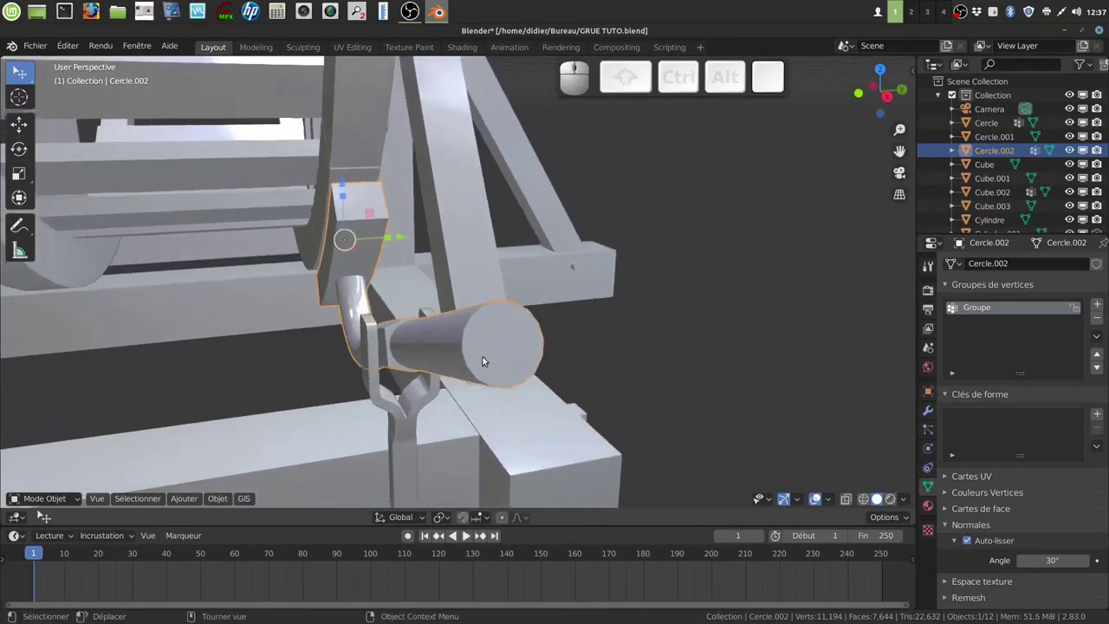
key(Tab)
key(alt+a)
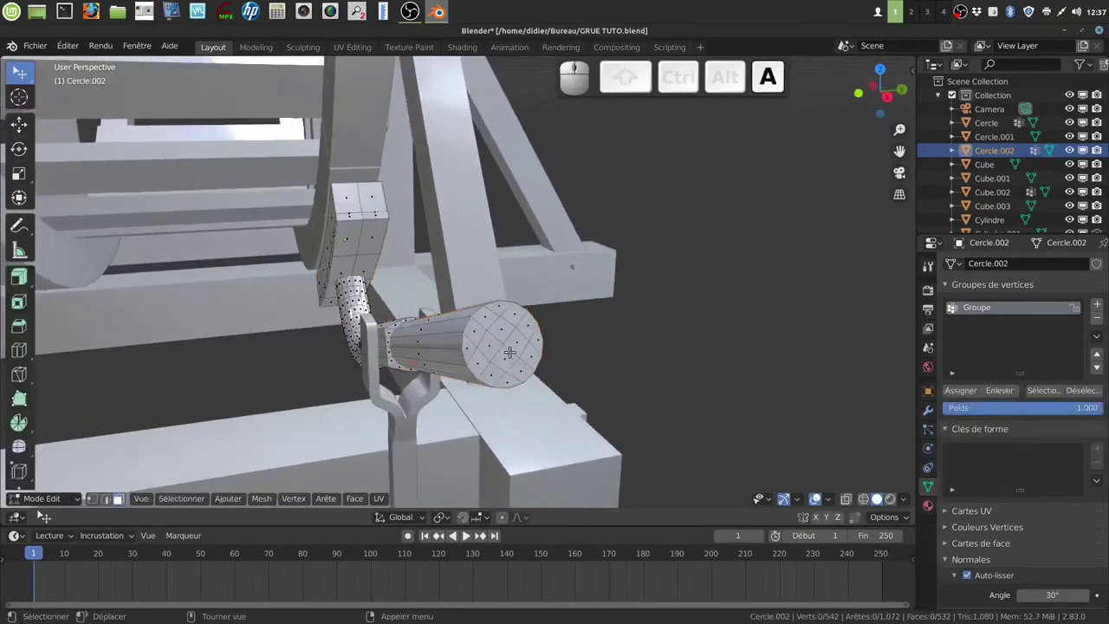
key(c)
mouse_move(486, 332)
mouse_down()
mouse_move(491, 322)
mouse_move(520, 332)
mouse_move(509, 362)
mouse_move(482, 348)
mouse_move(510, 369)
mouse_up()
right_click(514, 359)
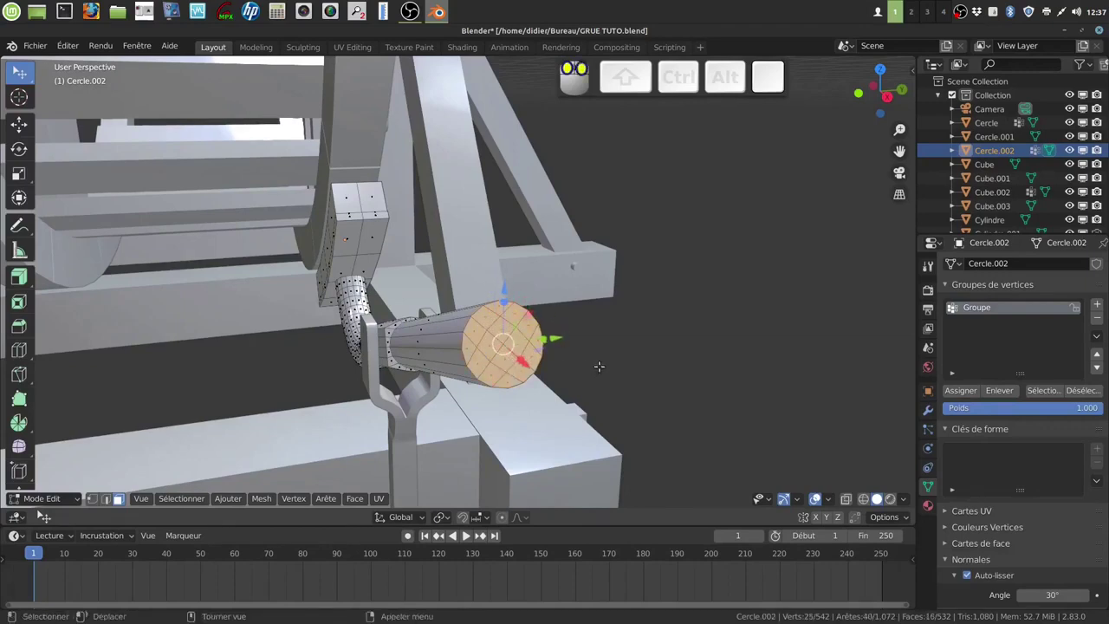
key(i)
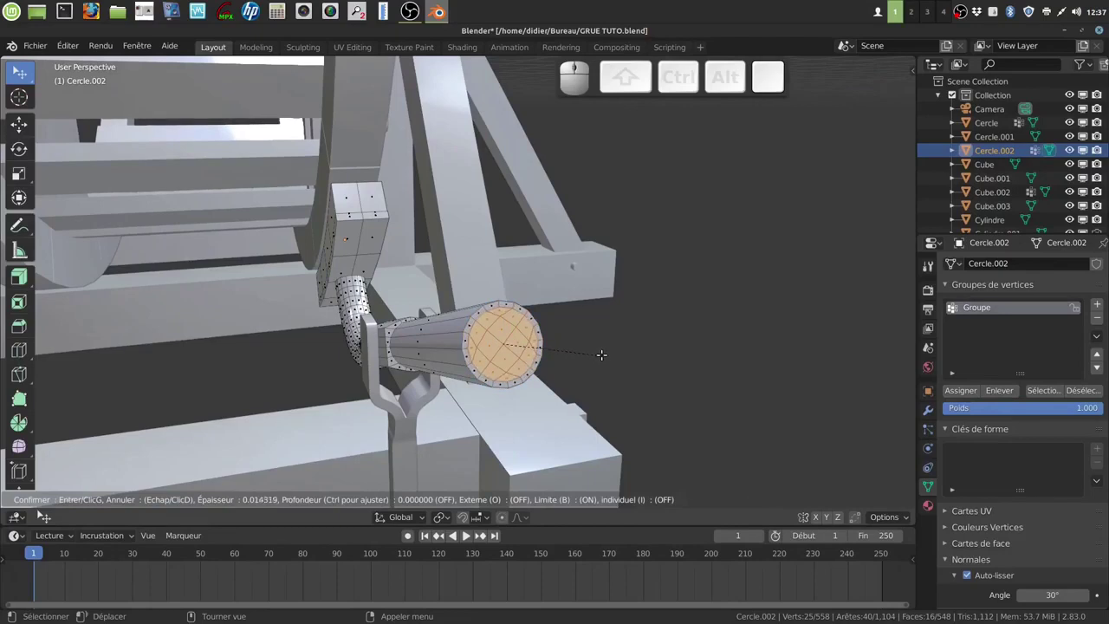
click(600, 358)
middle_drag(598, 364, 629, 372)
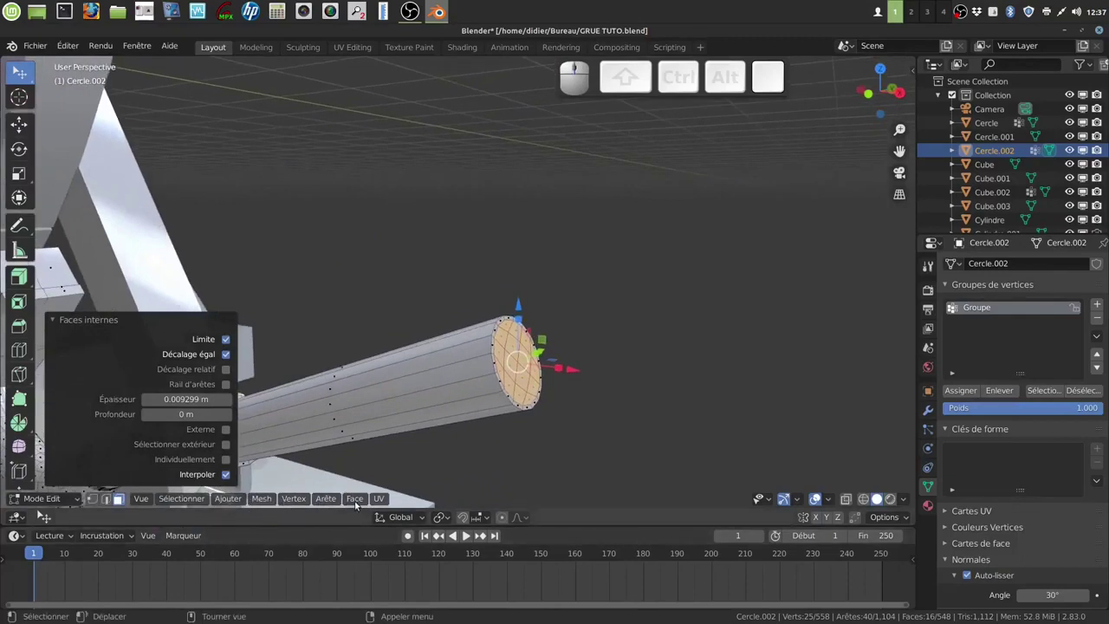
Set the transform orientation to Normal and extrude the inset end faces inward by about 0.022 m.
click(420, 517)
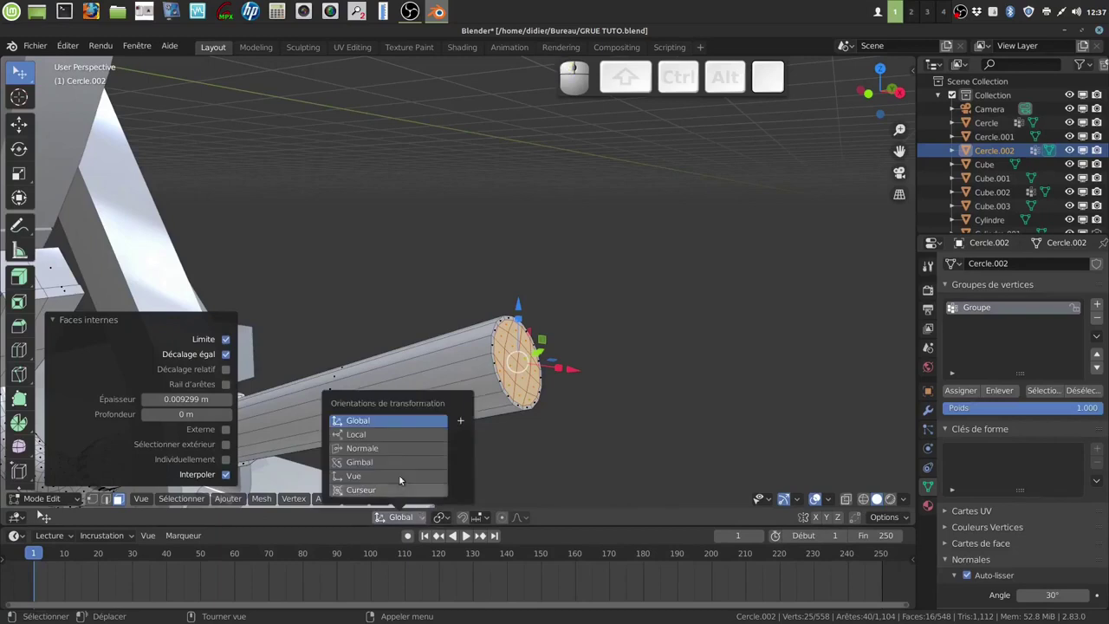
click(376, 448)
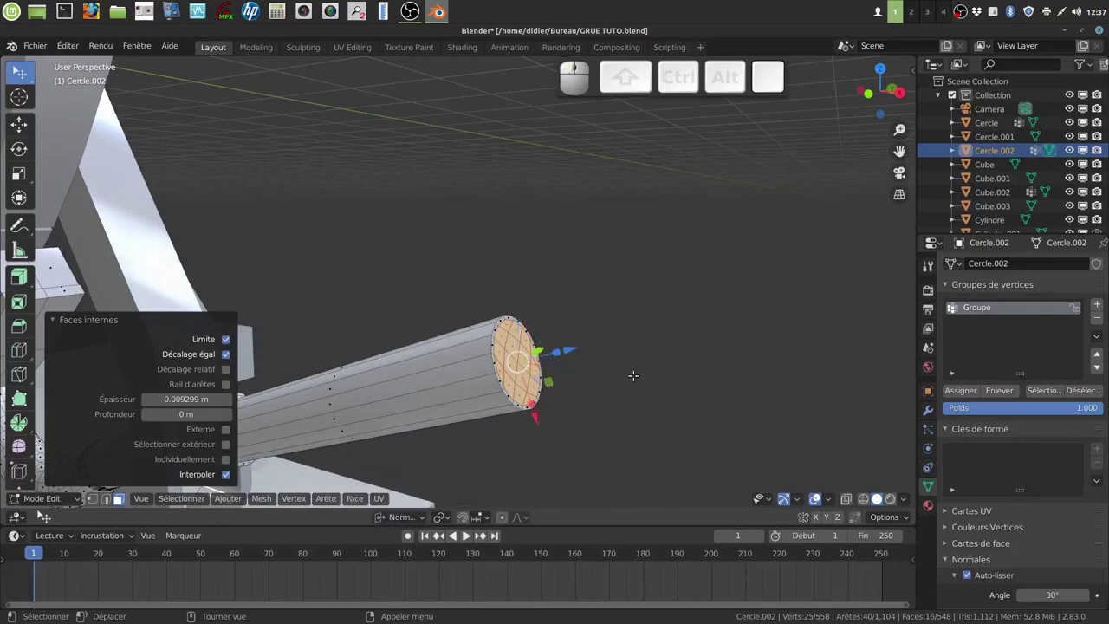
key(e)
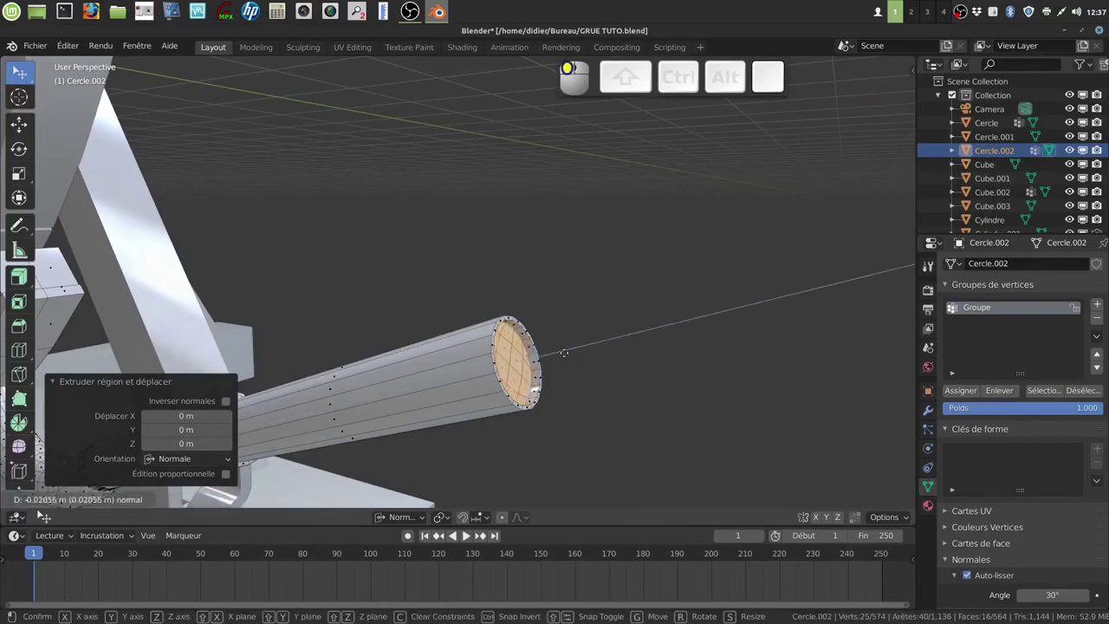
click(564, 353)
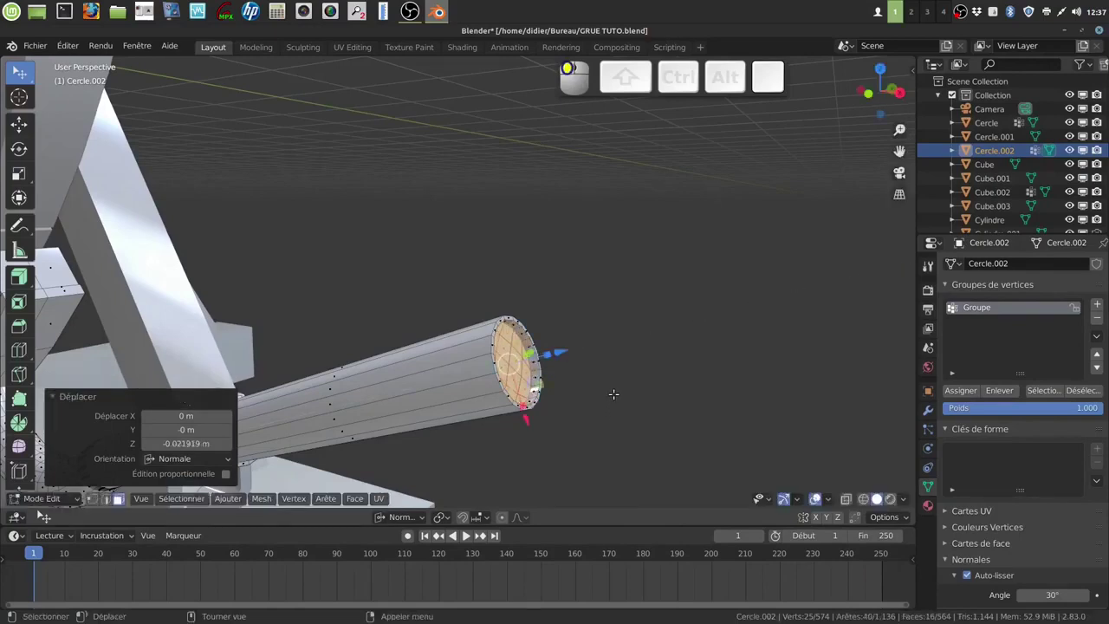
Inset the recessed end faces by about 0.005 m and scale them to 1.038.
key(i)
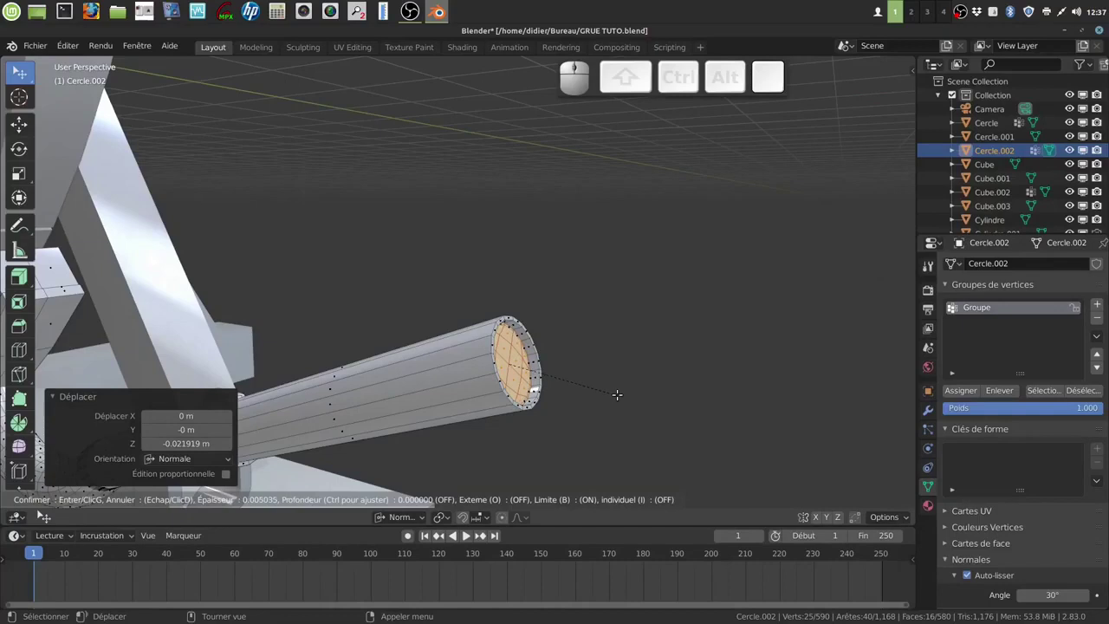
click(617, 394)
middle_drag(632, 399, 611, 417)
key(s)
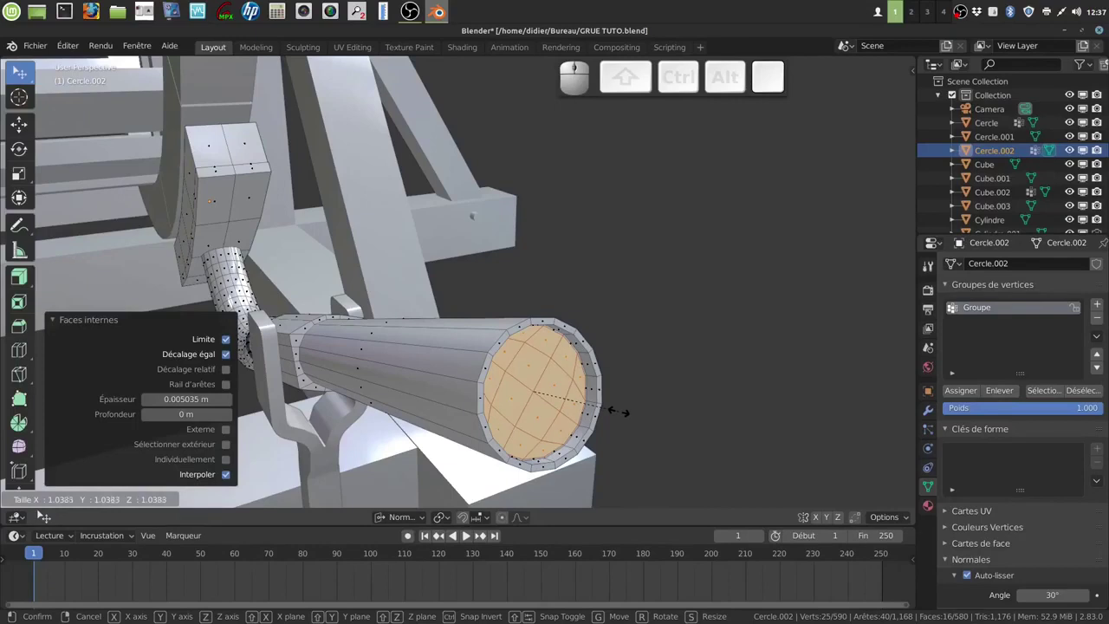
click(618, 413)
Extrude the recessed end faces outward about 3.5 m along their normal to form the long lever.
scroll(616, 409, down, 4)
middle_drag(558, 429, 567, 403)
scroll(566, 400, down, 1)
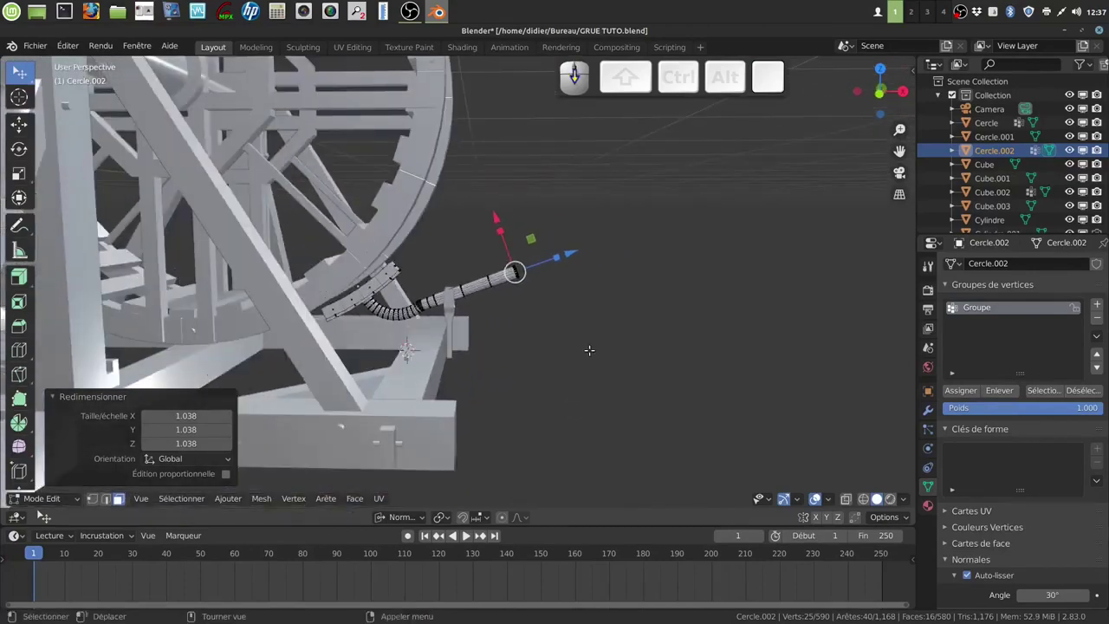
key(e)
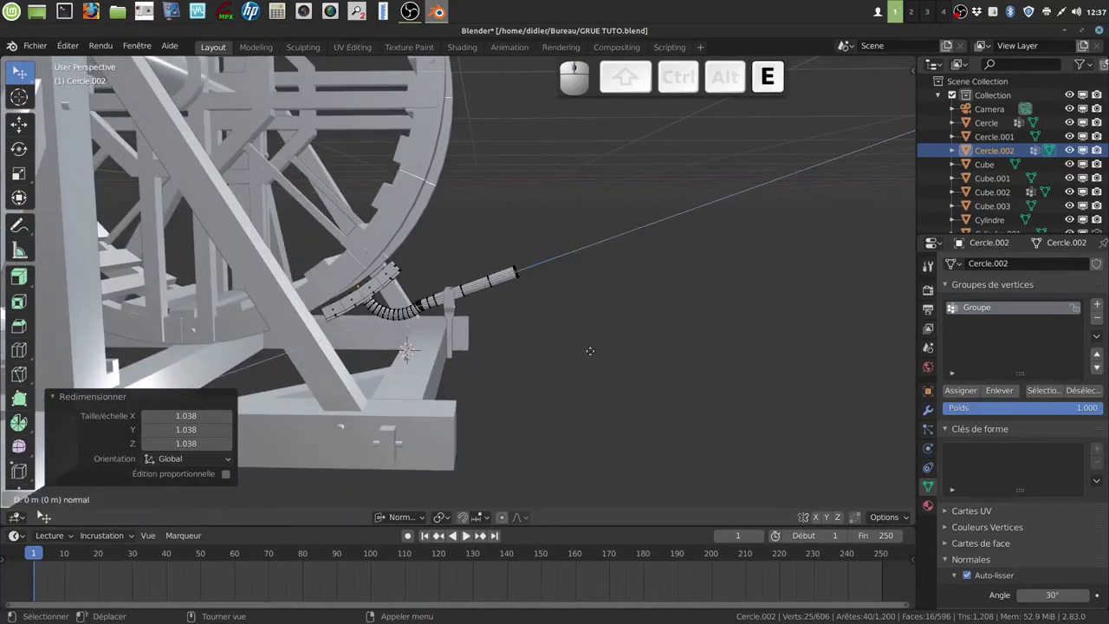
click(592, 244)
drag(578, 252, 785, 173)
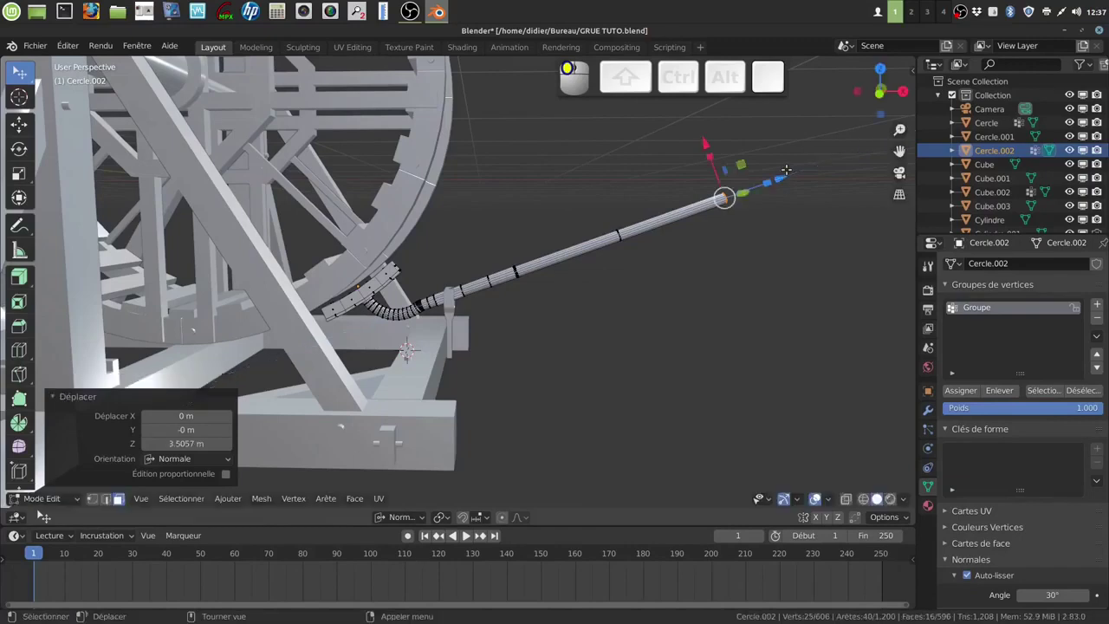
Scale the far end faces of the long lever to 1.258.
middle_drag(765, 258, 599, 392)
scroll(593, 379, up, 3)
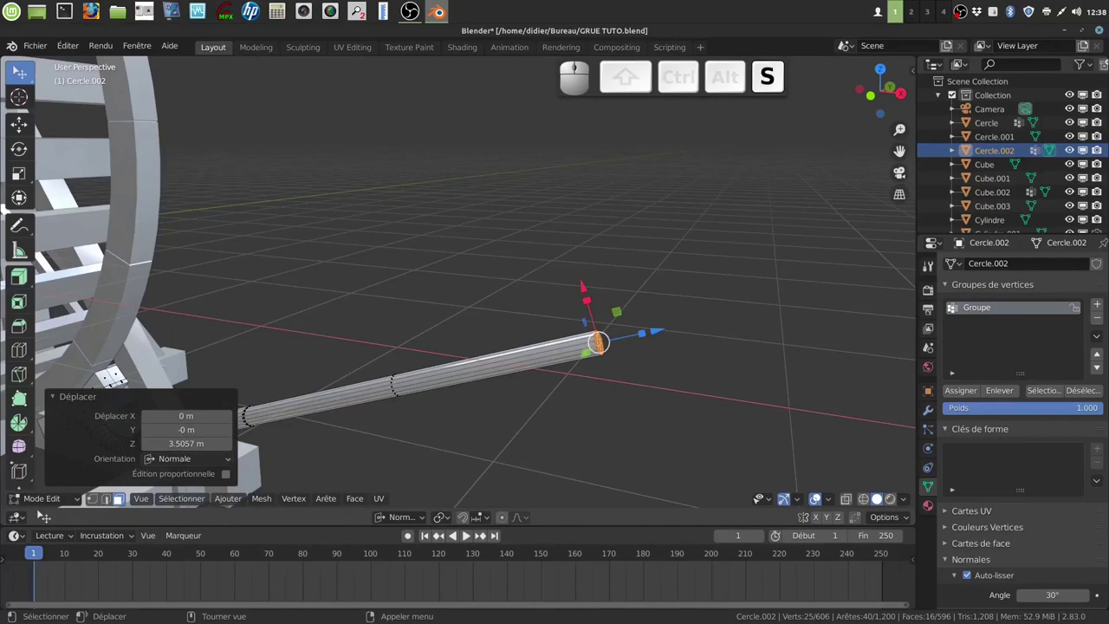
key(s)
click(634, 408)
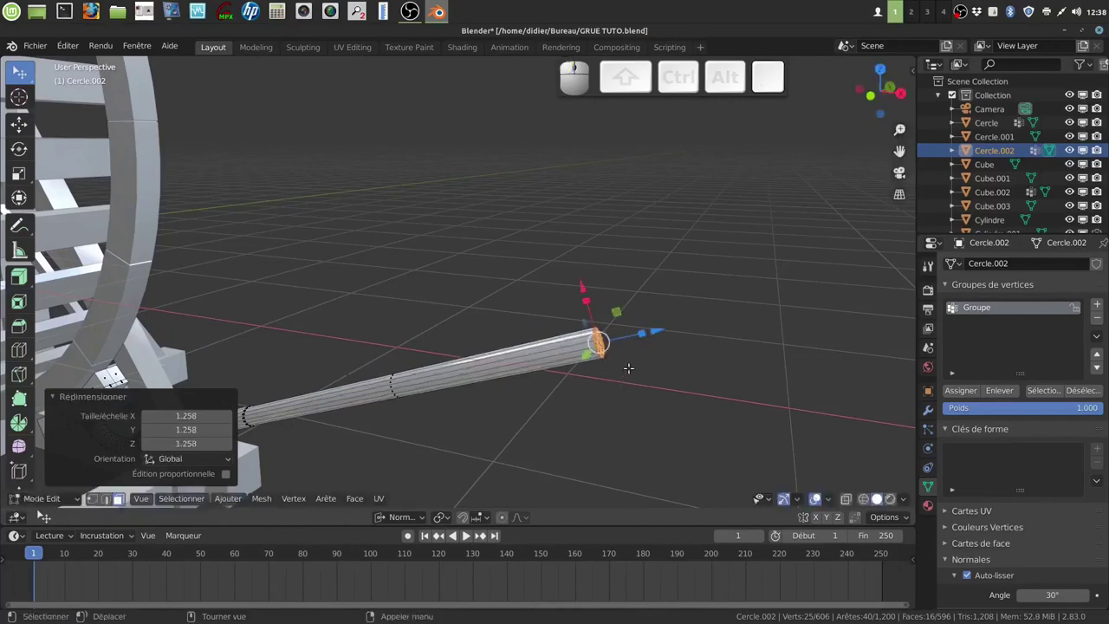
Extrude the lever's far end by about 0.061 m and scale the new end faces to 0.824.
key(e)
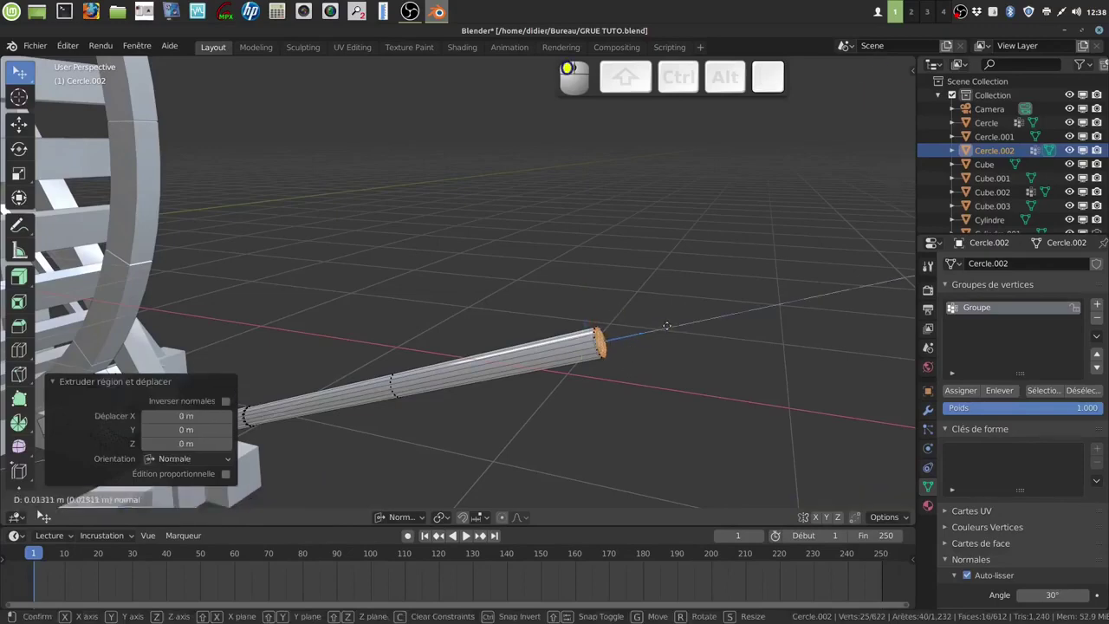
click(671, 324)
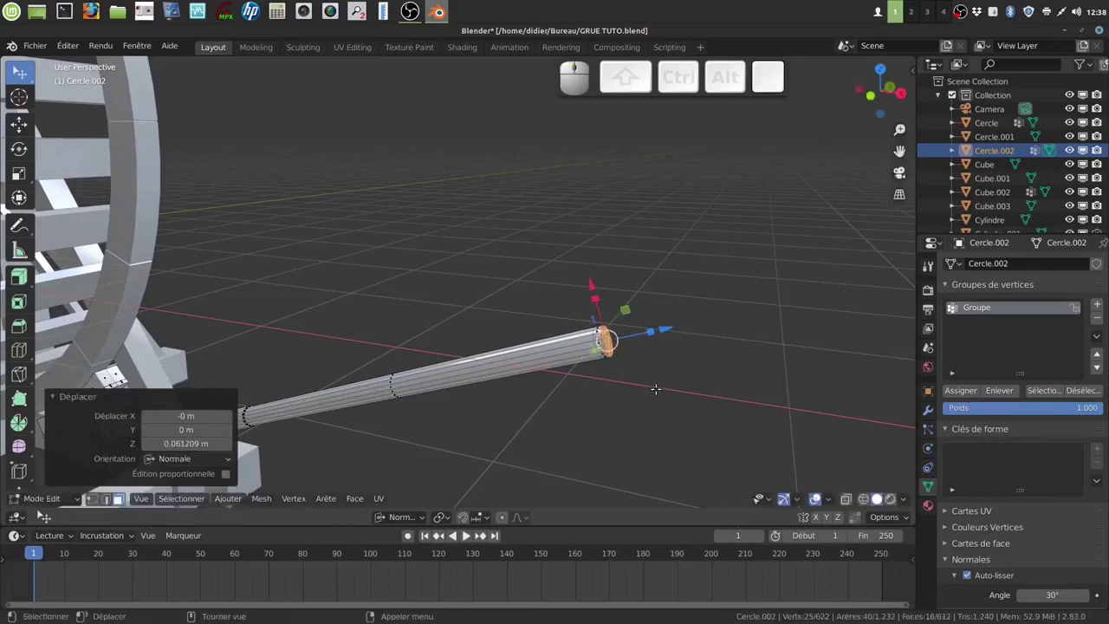
key(s)
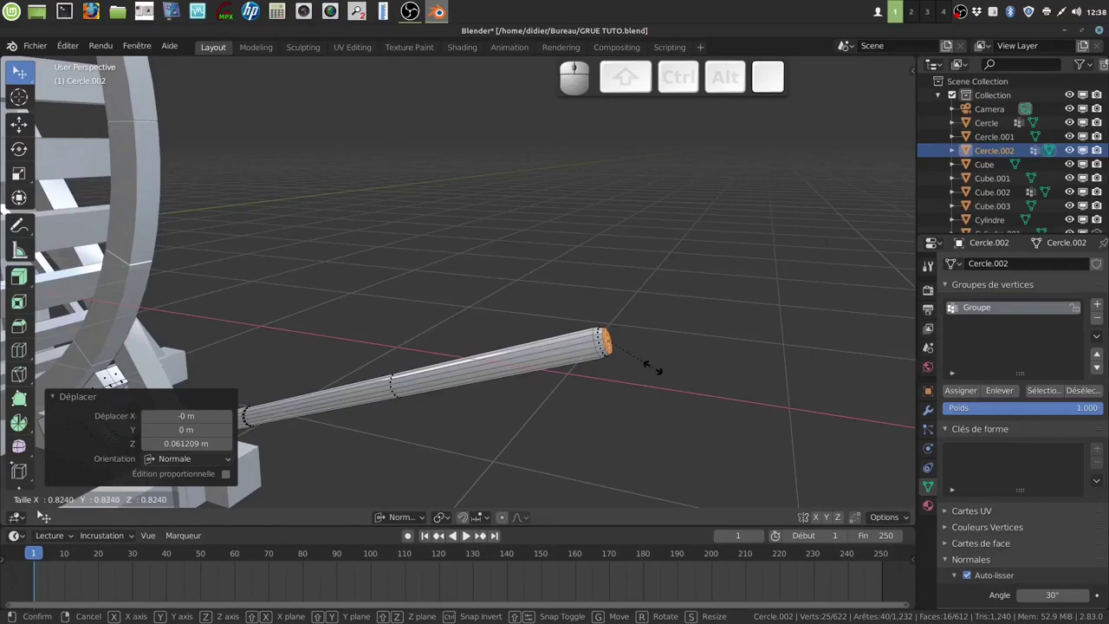
click(655, 371)
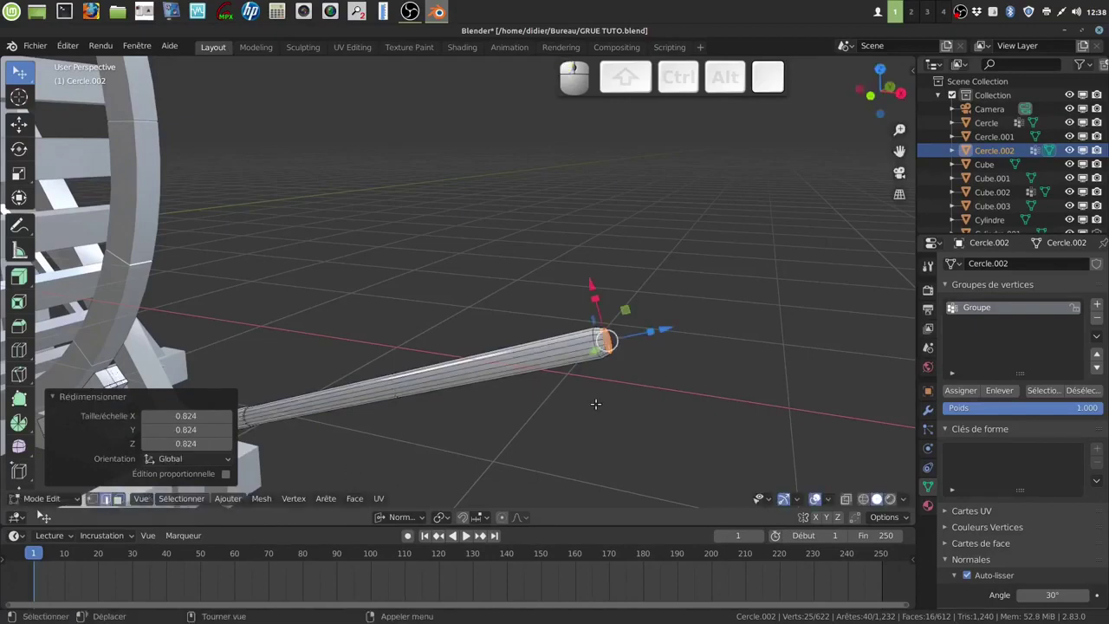
Try to dissolve the selected end-cap geometry in edge selection mode, and undo each dissolve.
key(ctrl)
key(ctrl)
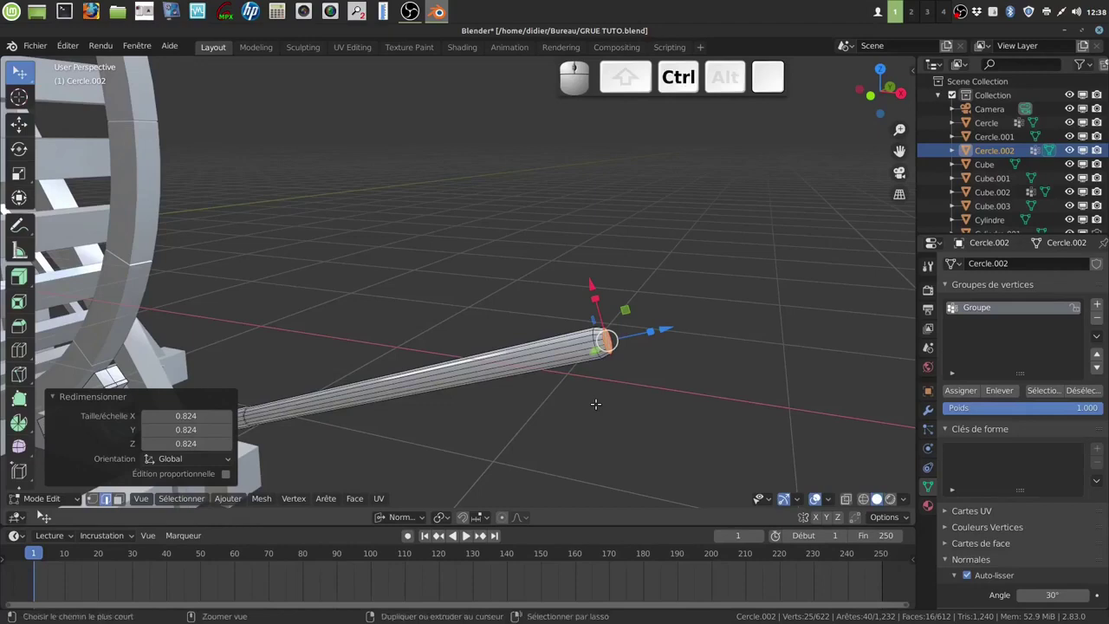
key(ctrl+x)
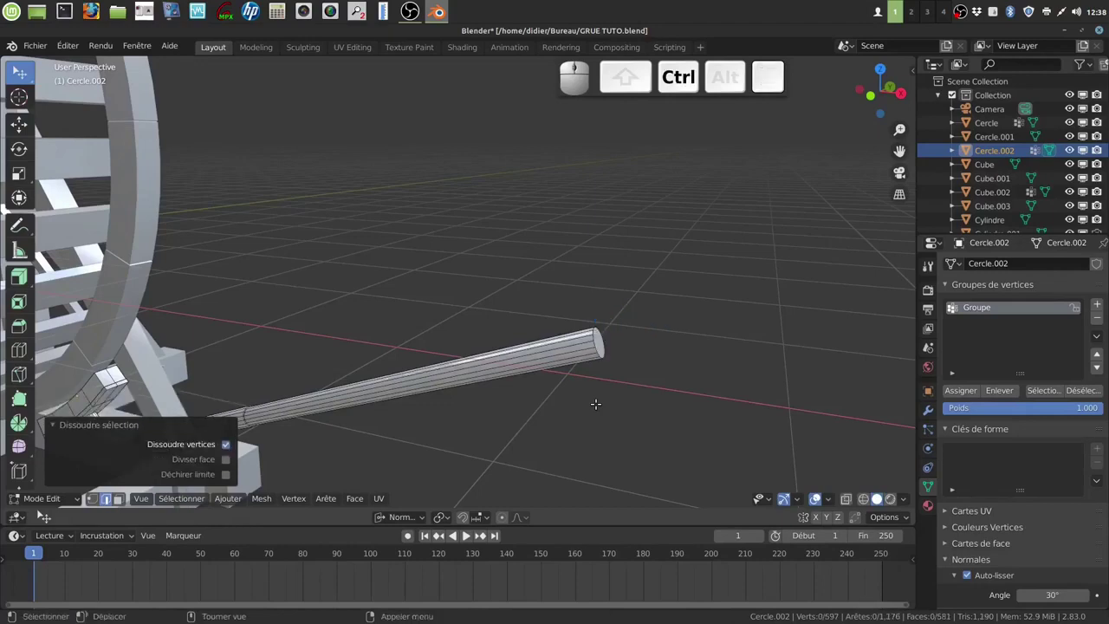
key(ctrl+z)
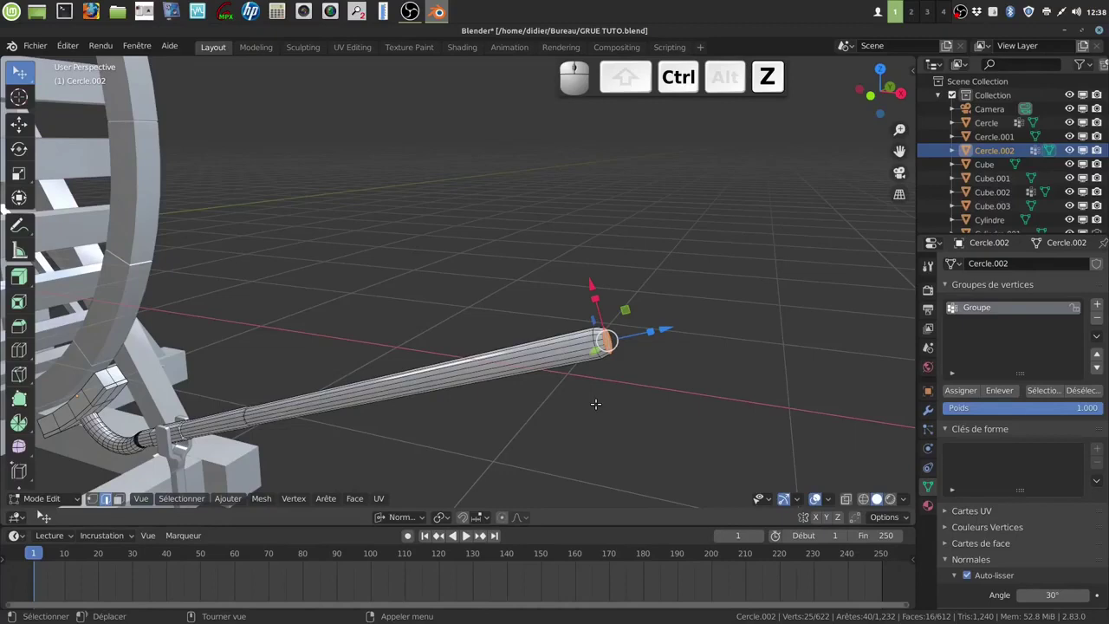
middle_drag(594, 406, 547, 408)
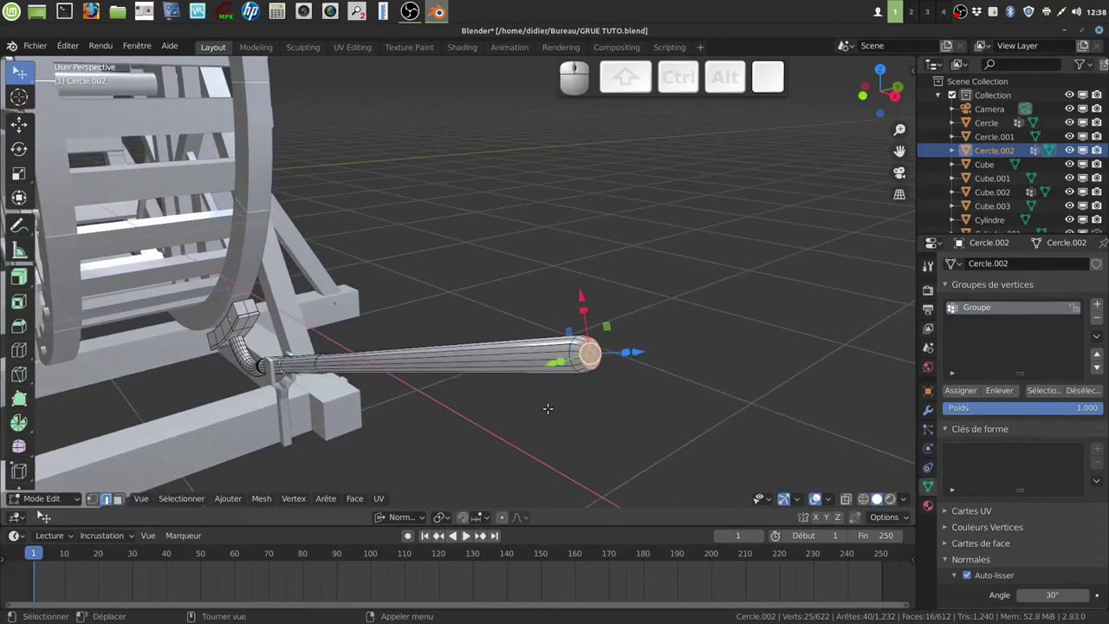
key(ctrl)
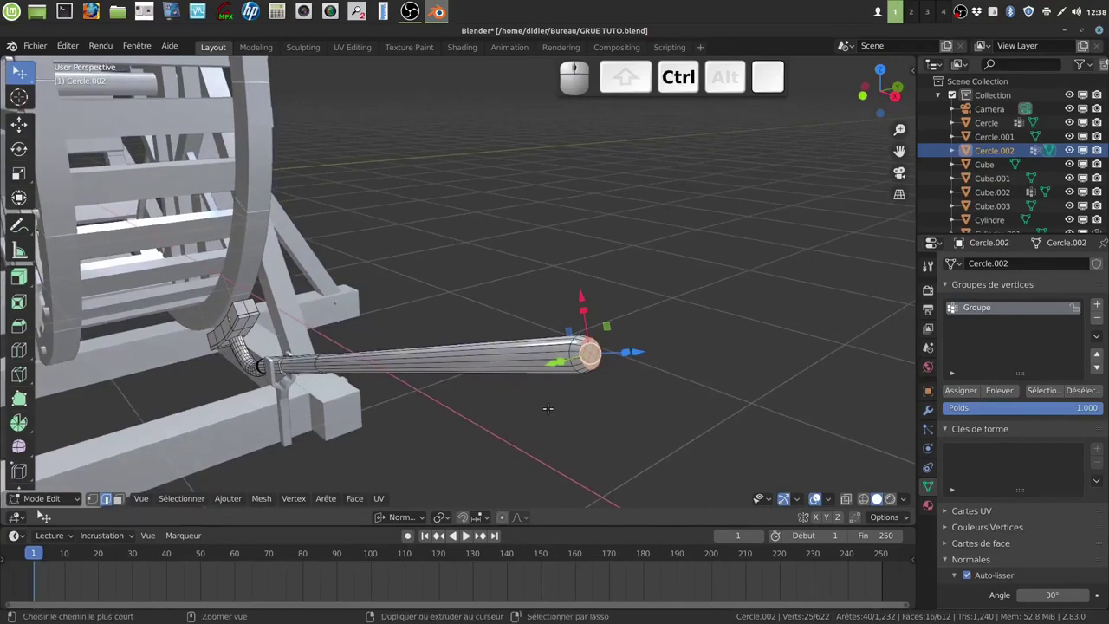
key(ctrl+x)
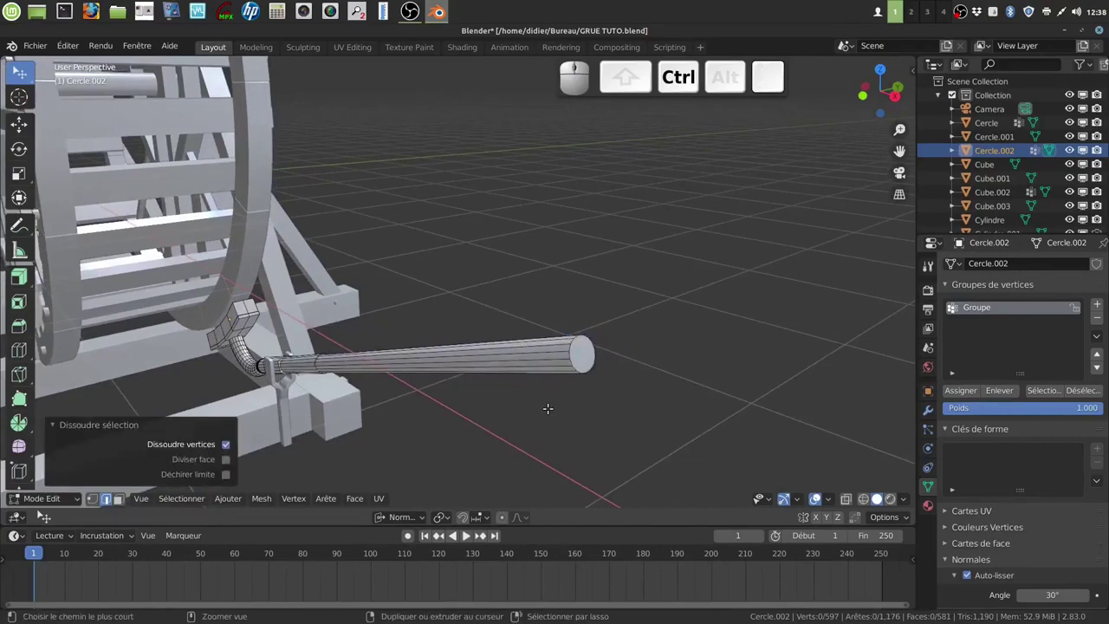
key(ctrl+z)
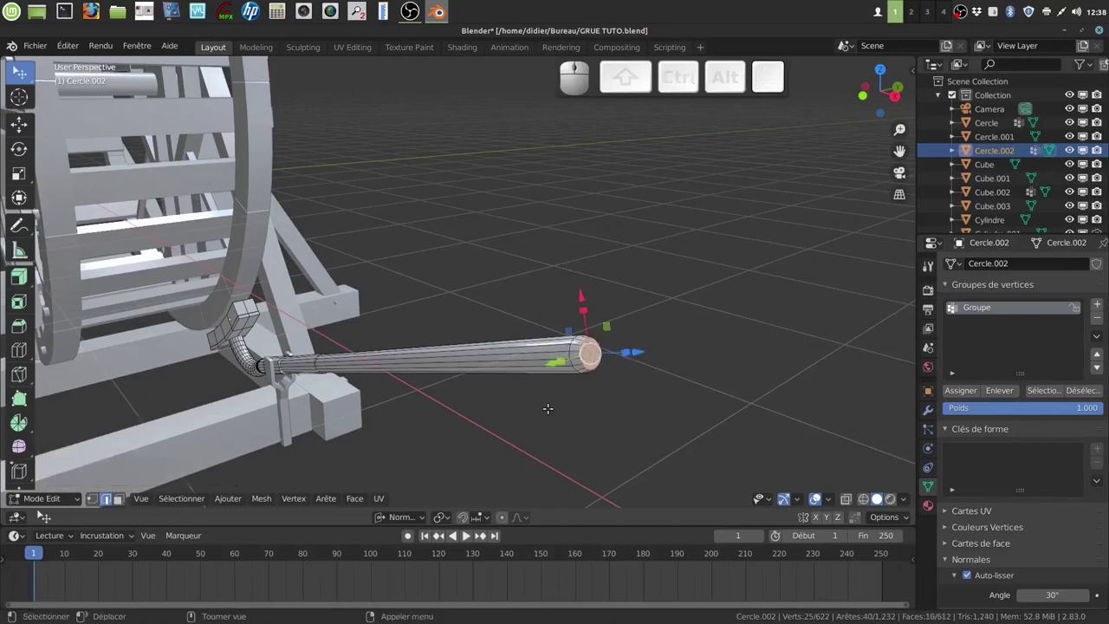
In face selection mode, select the faces of the lever's flat end cap, dissolve them into a single face and clear the selection.
click(641, 404)
middle_drag(627, 404, 614, 408)
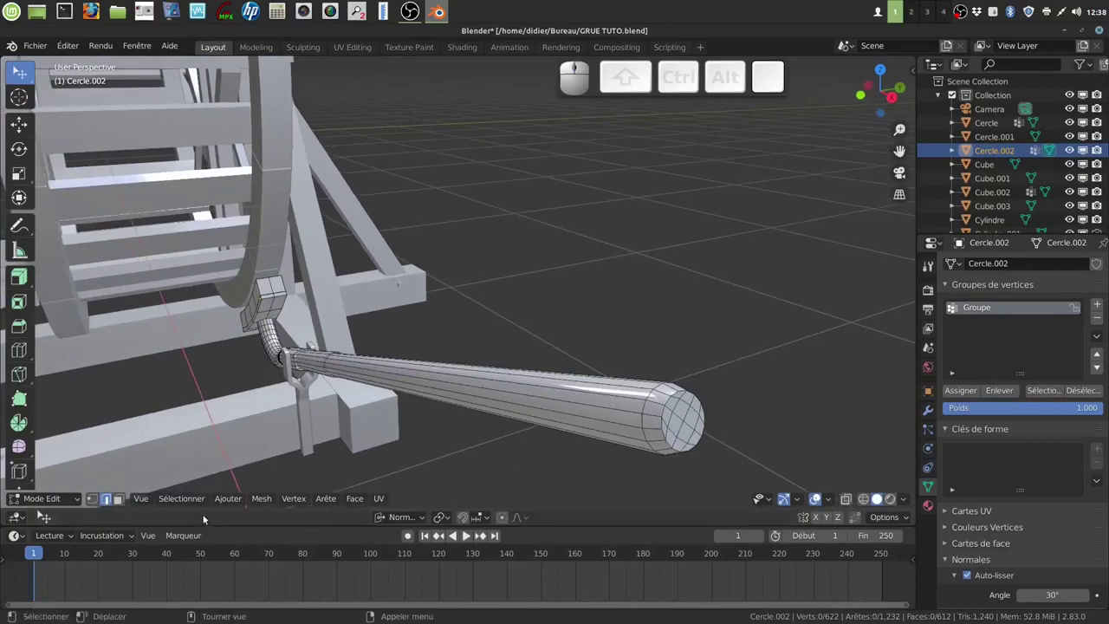
click(119, 499)
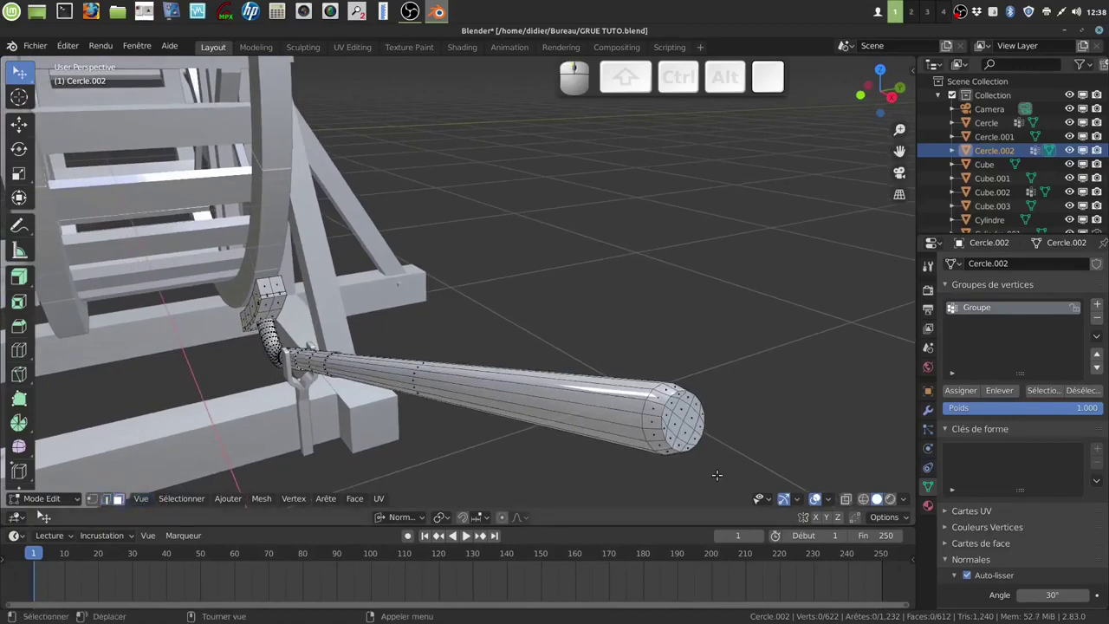
key(c)
mouse_move(677, 412)
mouse_down()
mouse_move(679, 401)
mouse_move(682, 440)
mouse_move(674, 429)
mouse_move(687, 438)
mouse_up()
right_click(688, 438)
key(ctrl)
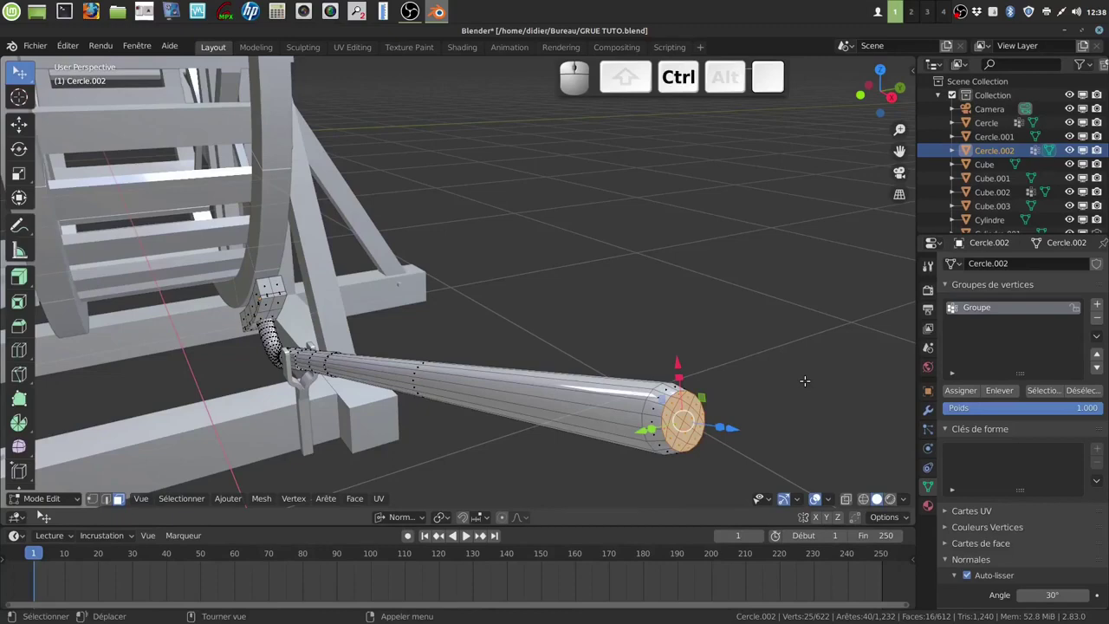
key(ctrl+x)
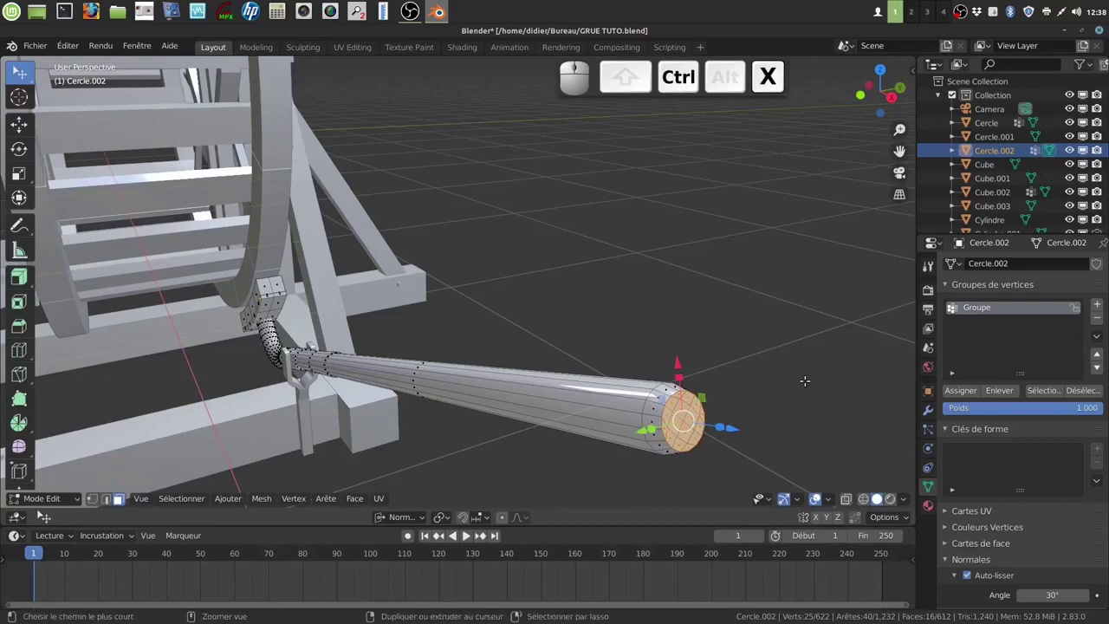
key(alt+a)
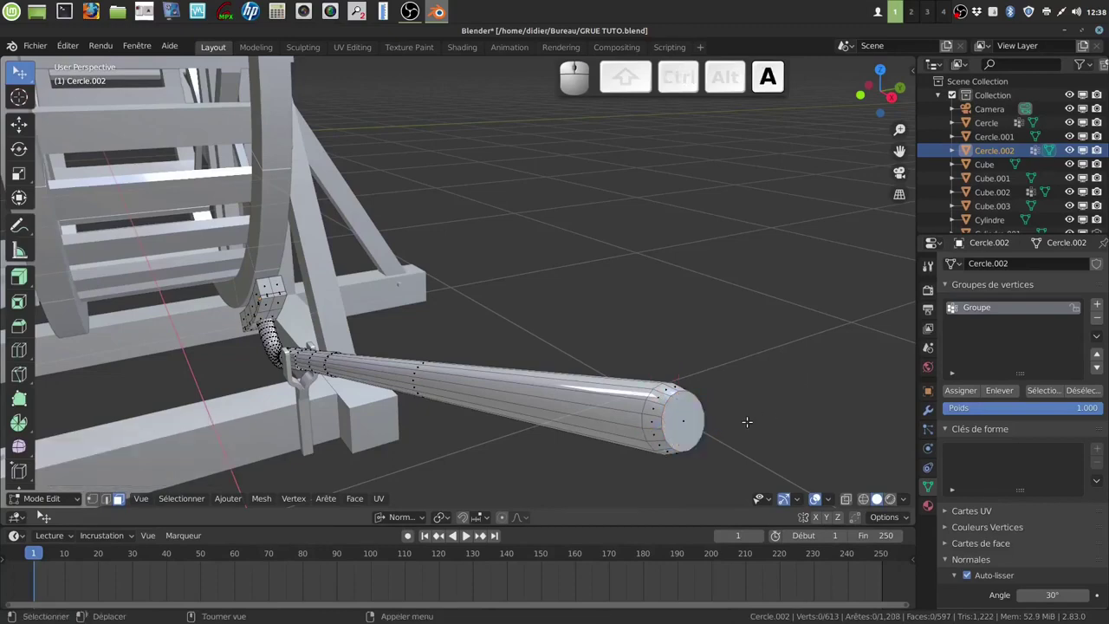
Leave mesh editing and apply the rotation and scale of the brake lever object.
scroll(747, 422, up, 2)
shift+middle_drag(755, 421, 697, 371)
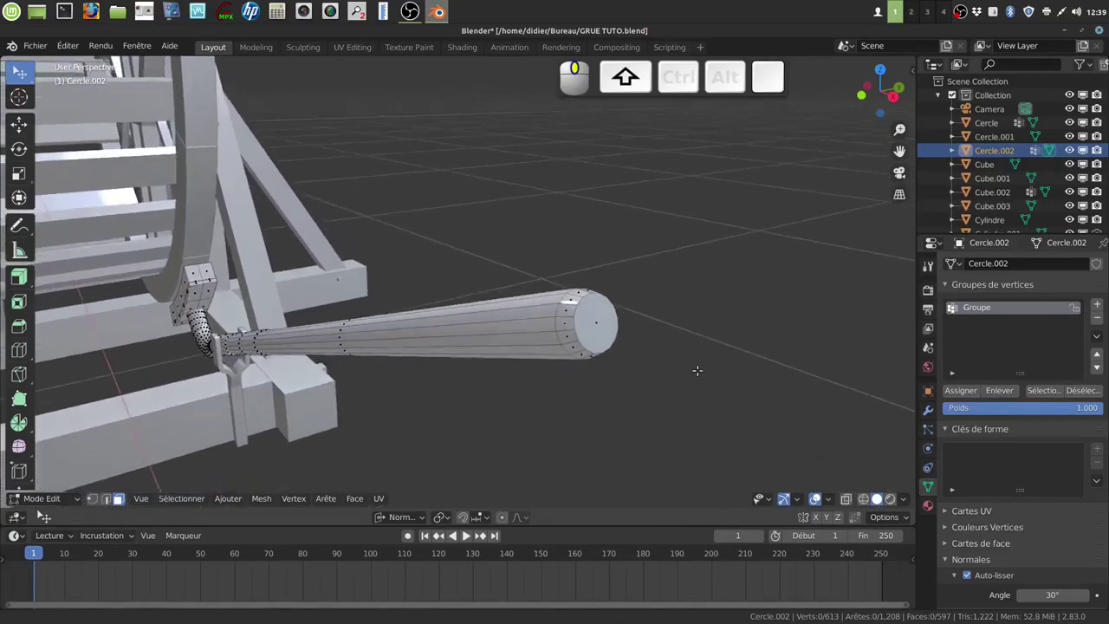
key(Tab)
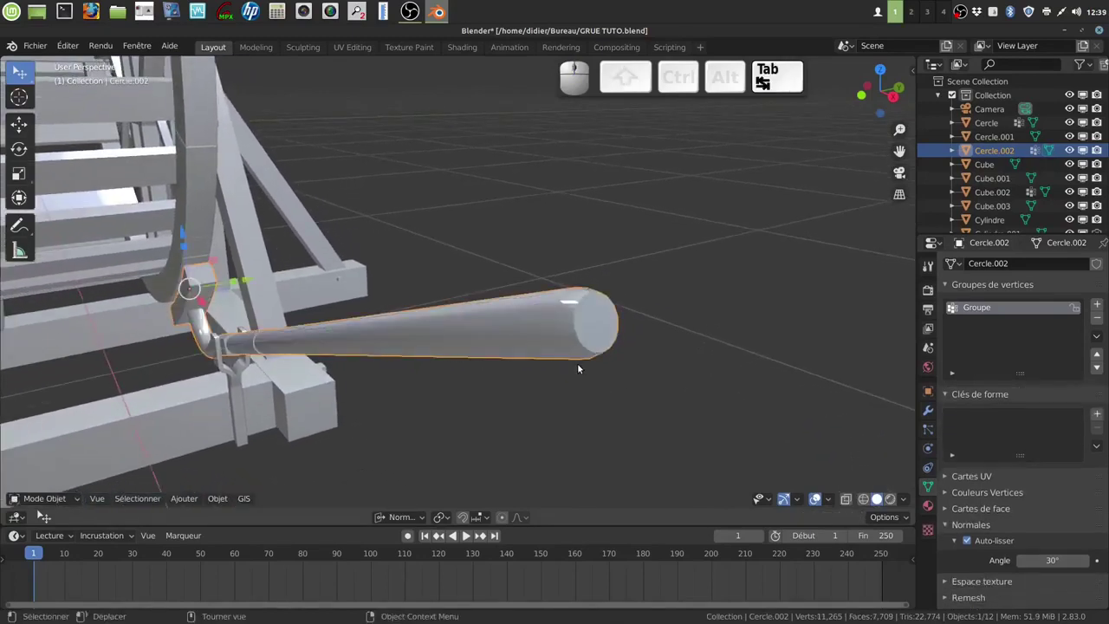
key(ctrl+a)
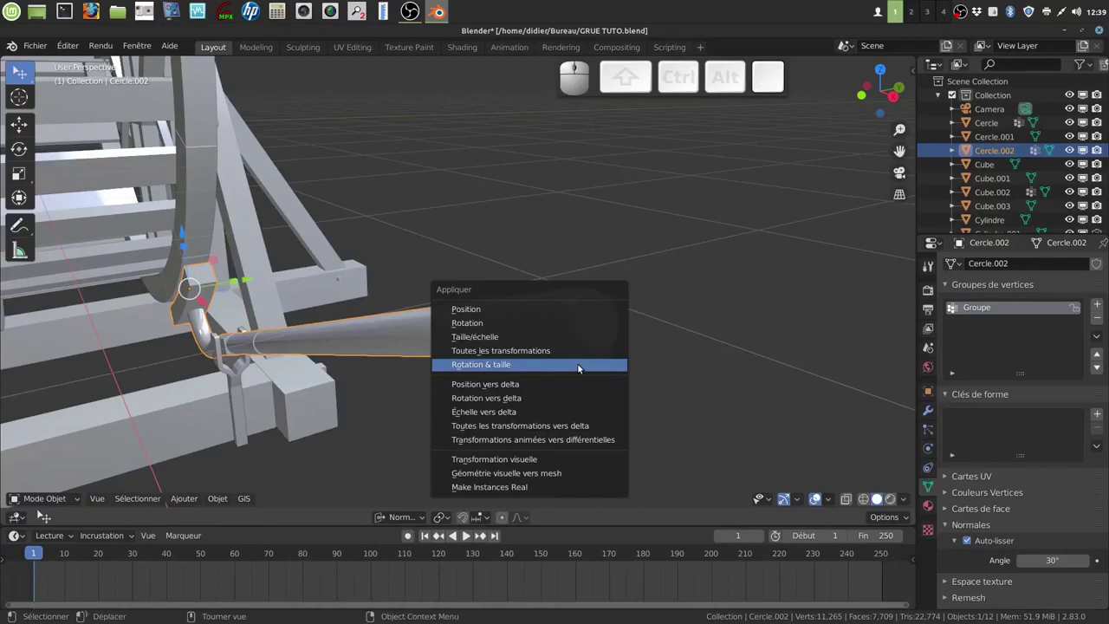
click(577, 364)
Bevel the edge loop around the lever's flat end cap with 4 segments and a width of about 0.022 m, and return to object mode.
key(Tab)
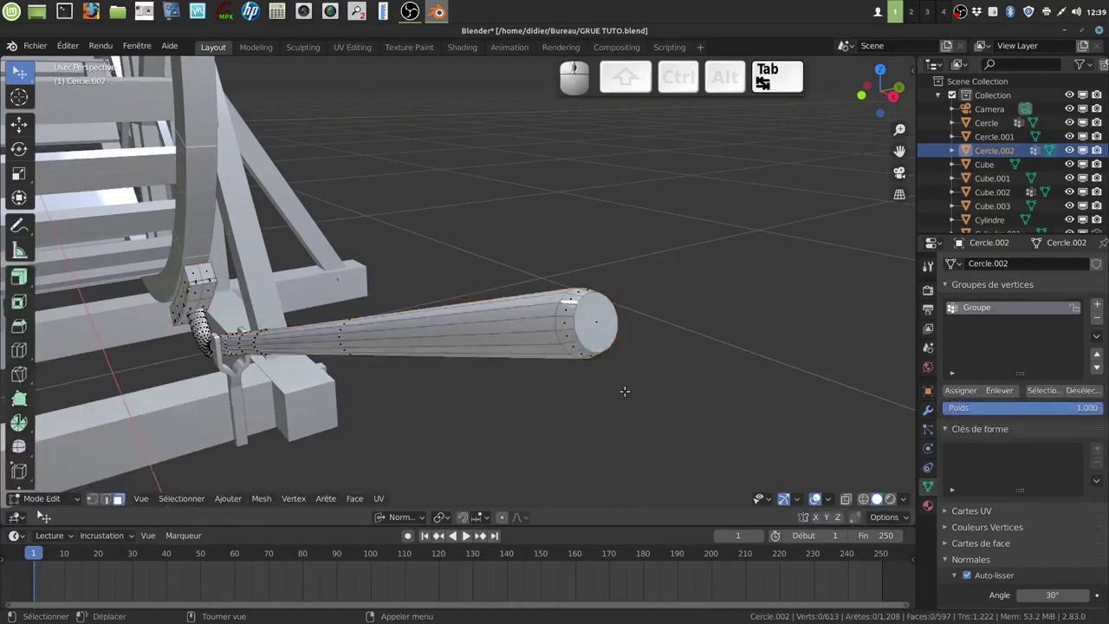
click(104, 498)
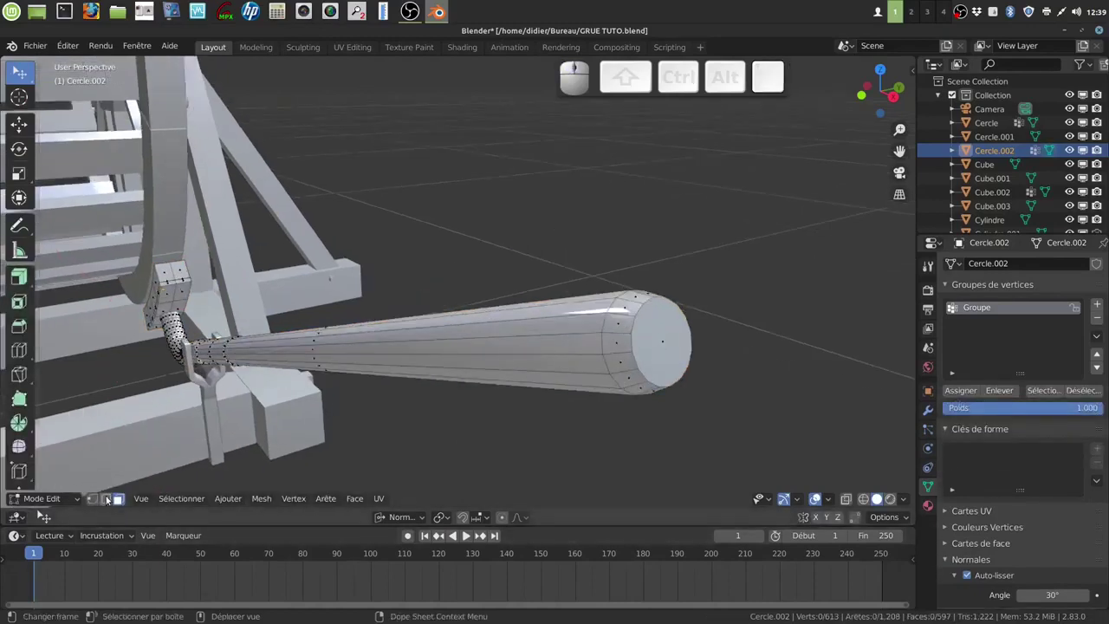
alt+click(632, 332)
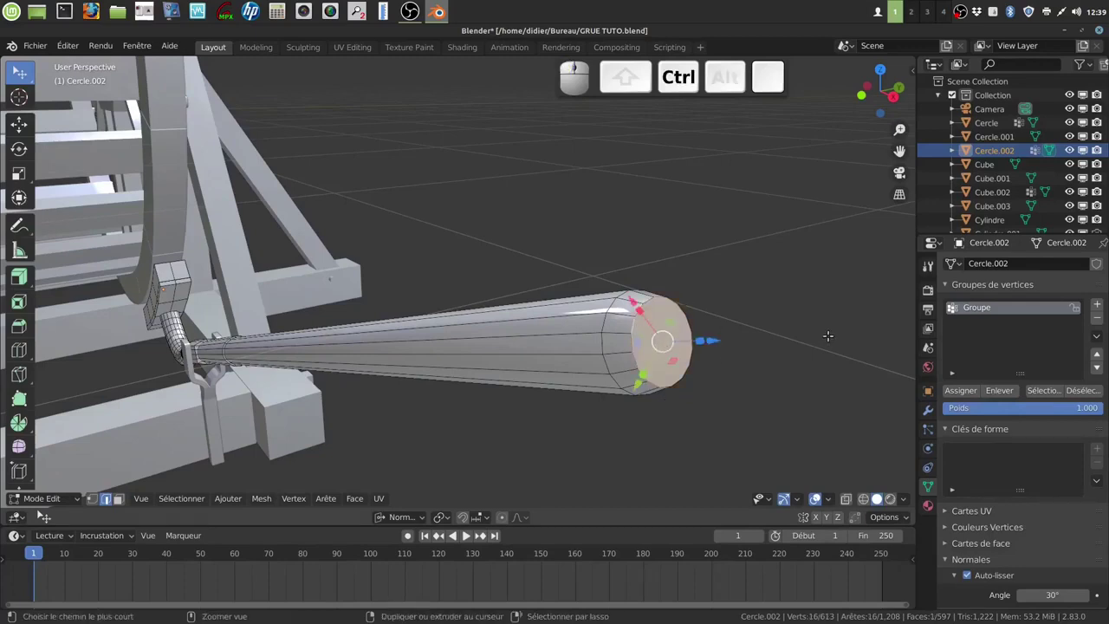
key(ctrl+b)
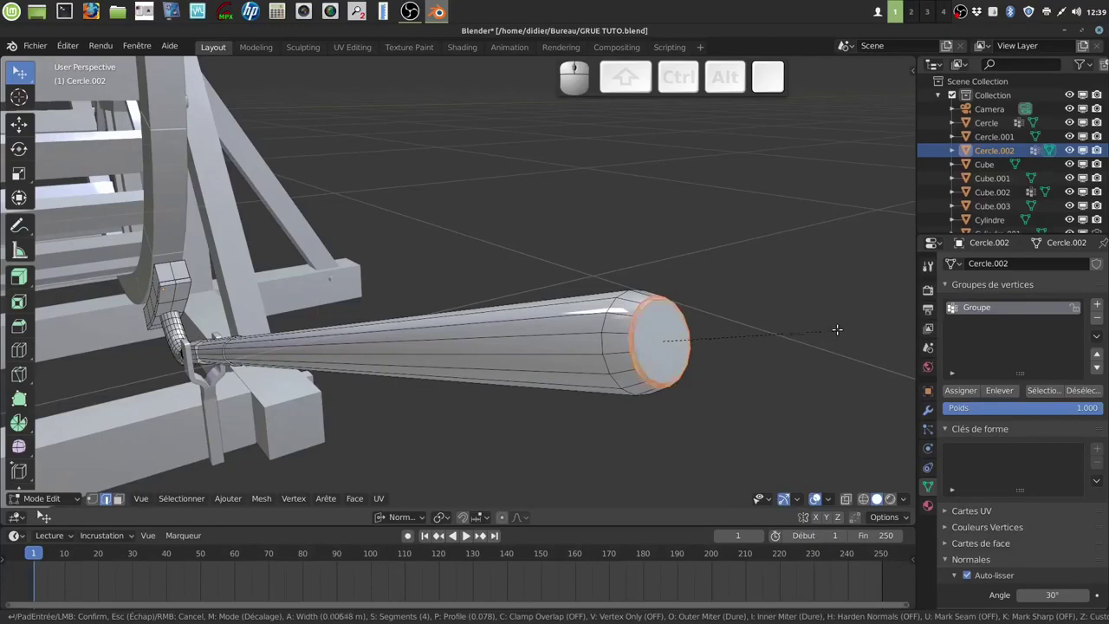
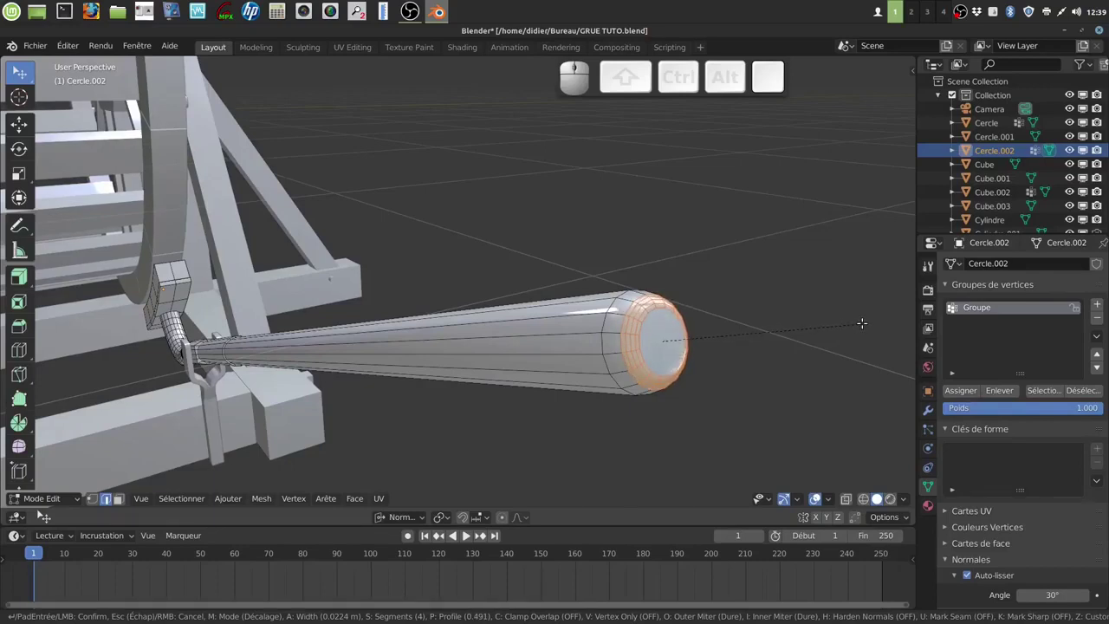
click(862, 323)
middle_drag(653, 404, 592, 376)
key(Tab)
Examine the whole crane from several angles and distances, including the wheel, the support frame and the brake lever passing through the fork.
scroll(581, 408, down, 2)
scroll(636, 370, down, 3)
shift+middle_drag(592, 376, 644, 408)
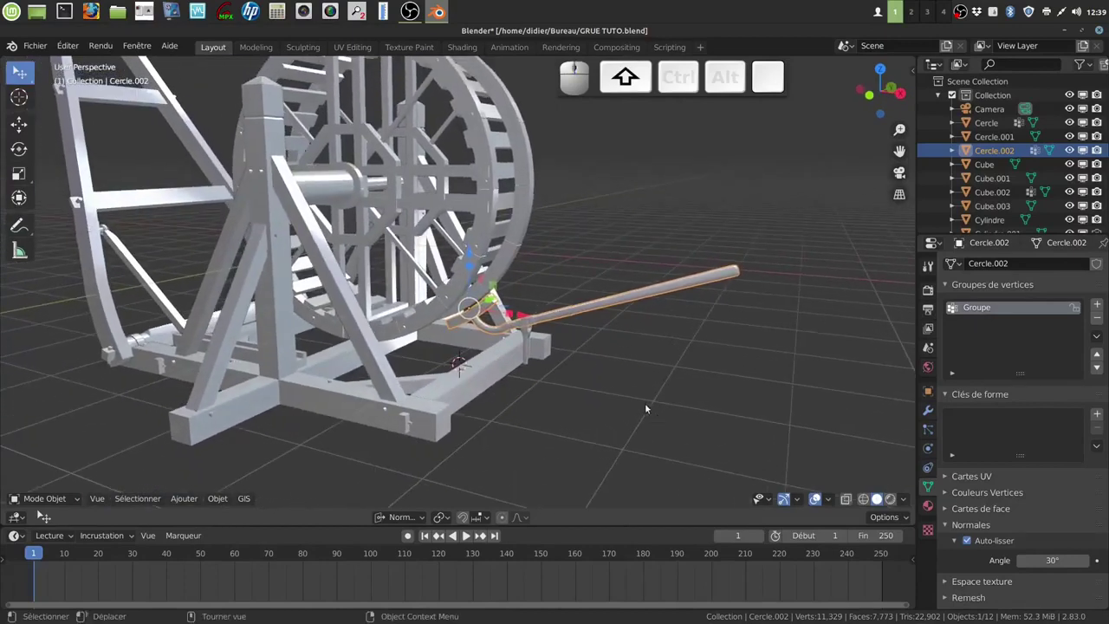
scroll(644, 407, up, 2)
scroll(656, 379, down, 3)
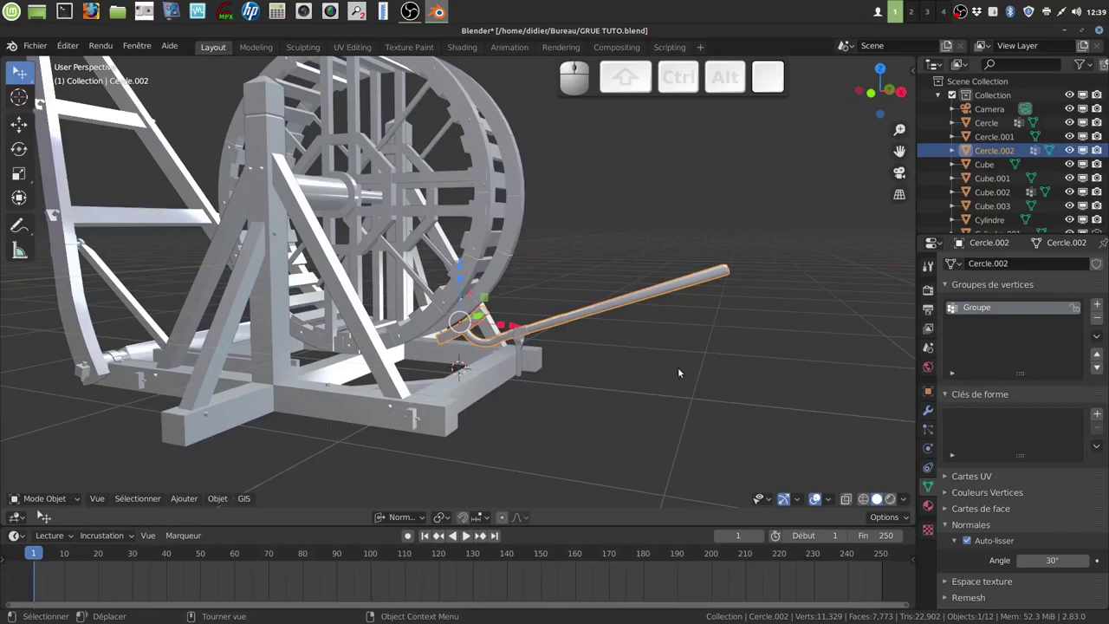
middle_drag(678, 367, 610, 370)
middle_drag(750, 343, 733, 346)
scroll(733, 347, down, 3)
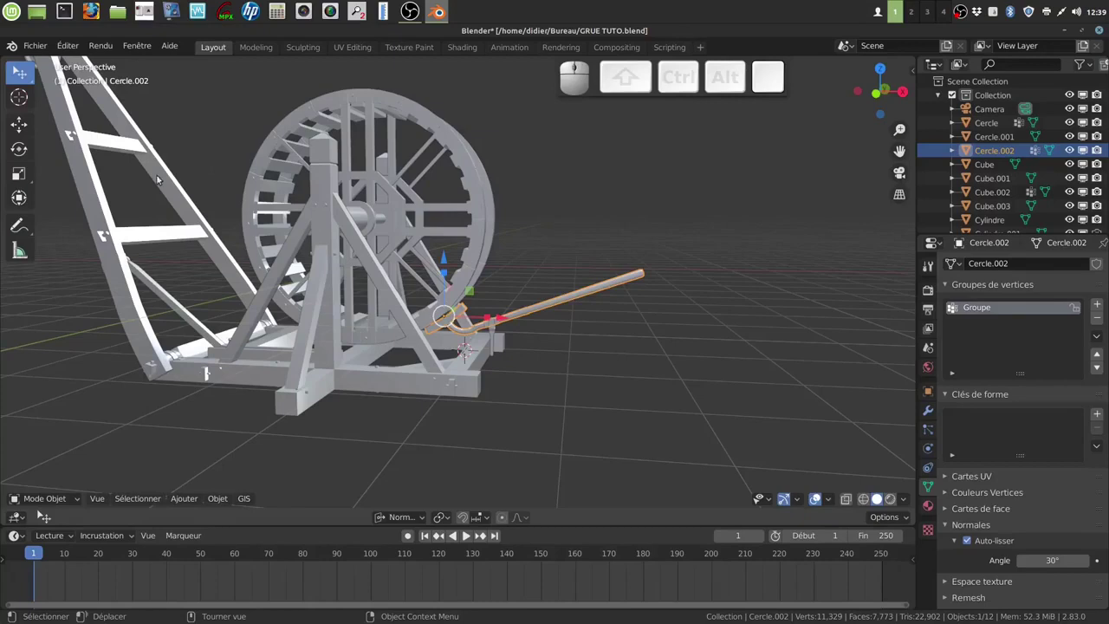
middle_drag(492, 298, 131, 162)
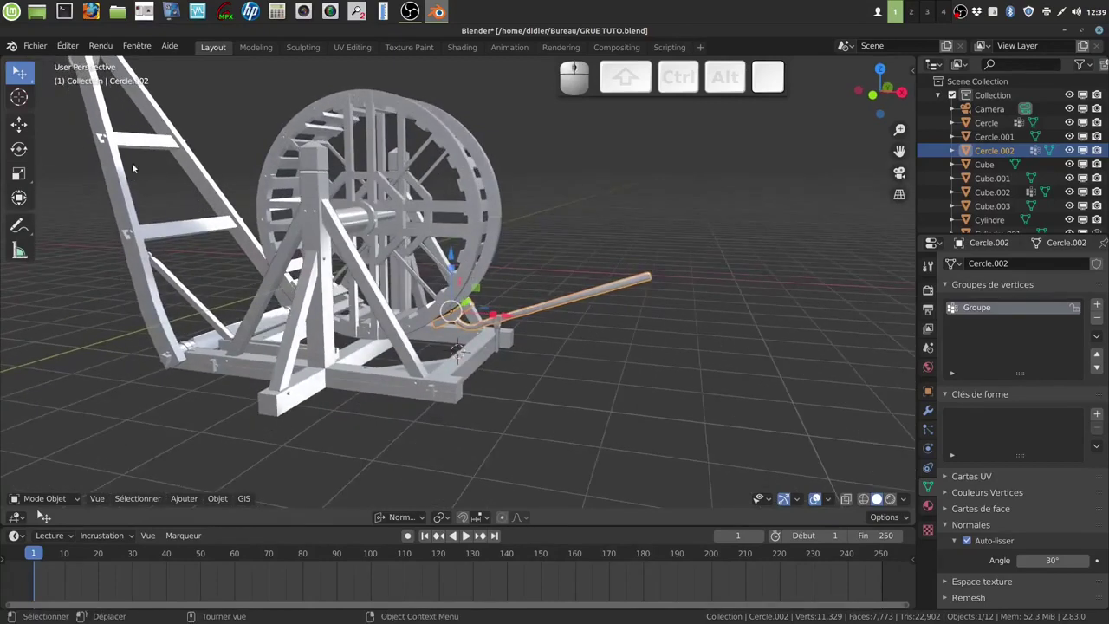
scroll(495, 315, up, 3)
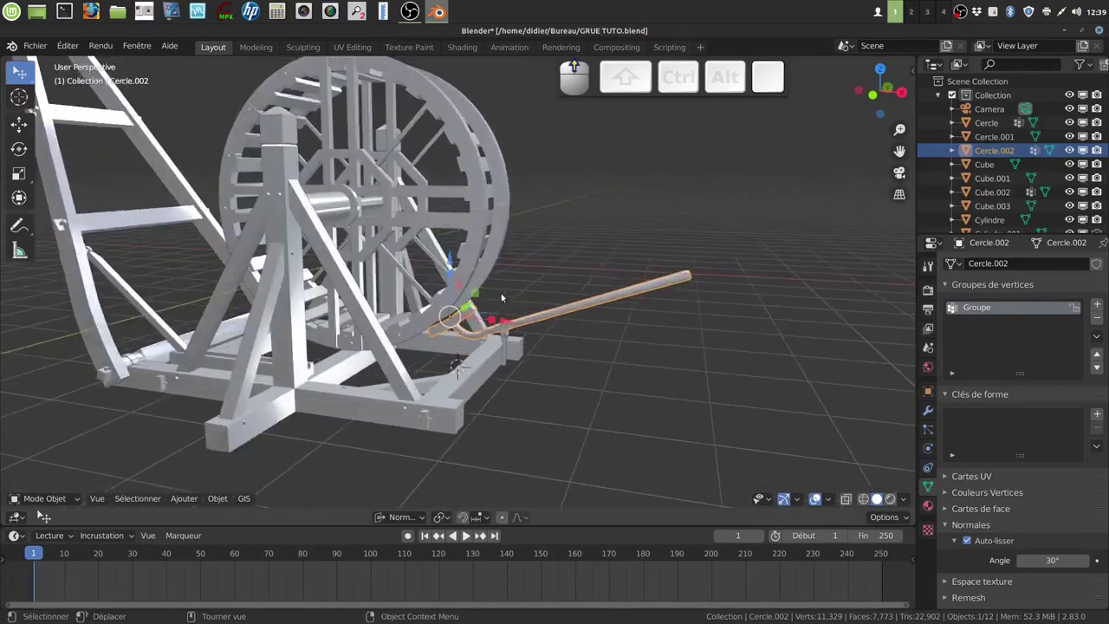
middle_drag(589, 304, 630, 294)
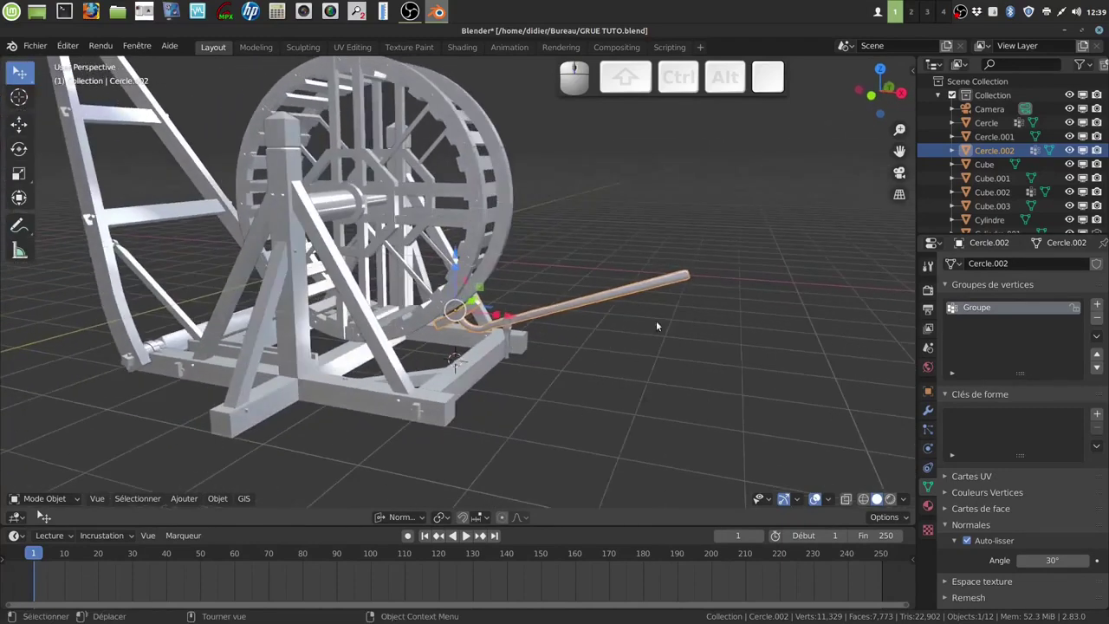
middle_drag(426, 331, 562, 298)
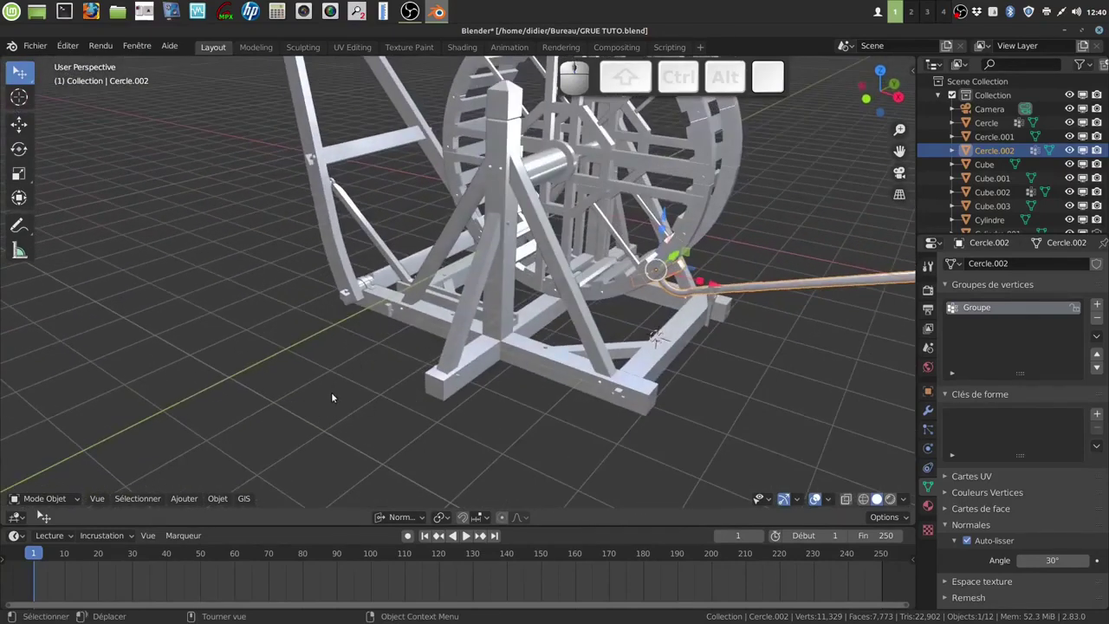
middle_drag(387, 408, 424, 329)
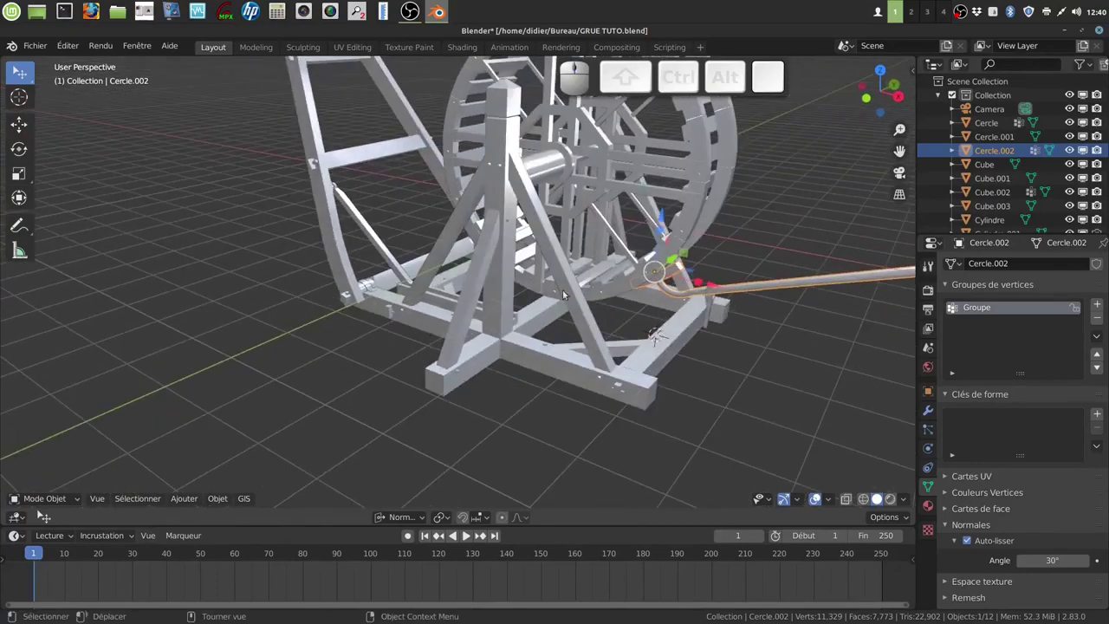
middle_drag(568, 313, 325, 414)
middle_drag(519, 221, 481, 242)
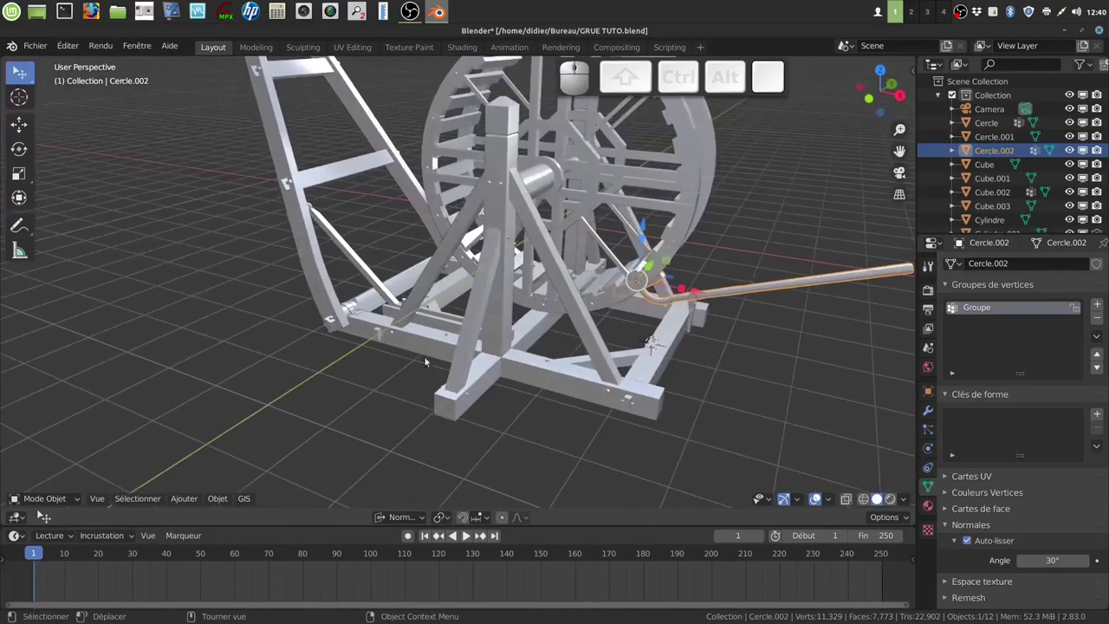
middle_drag(504, 206, 488, 273)
scroll(623, 231, down, 3)
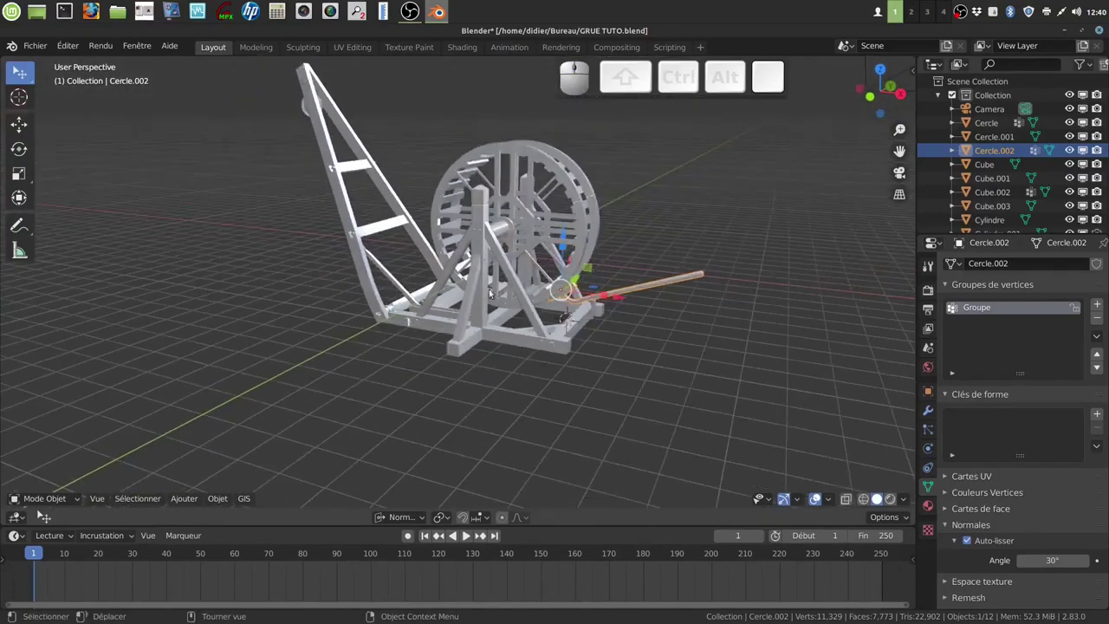
scroll(631, 338, up, 3)
middle_drag(571, 286, 594, 224)
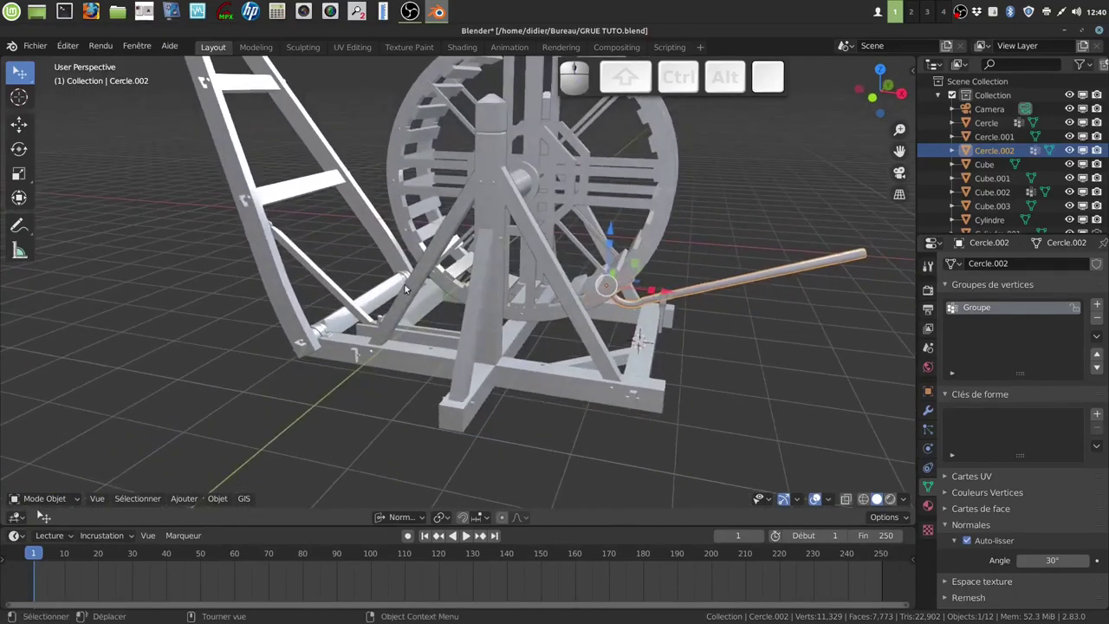
middle_drag(442, 289, 455, 323)
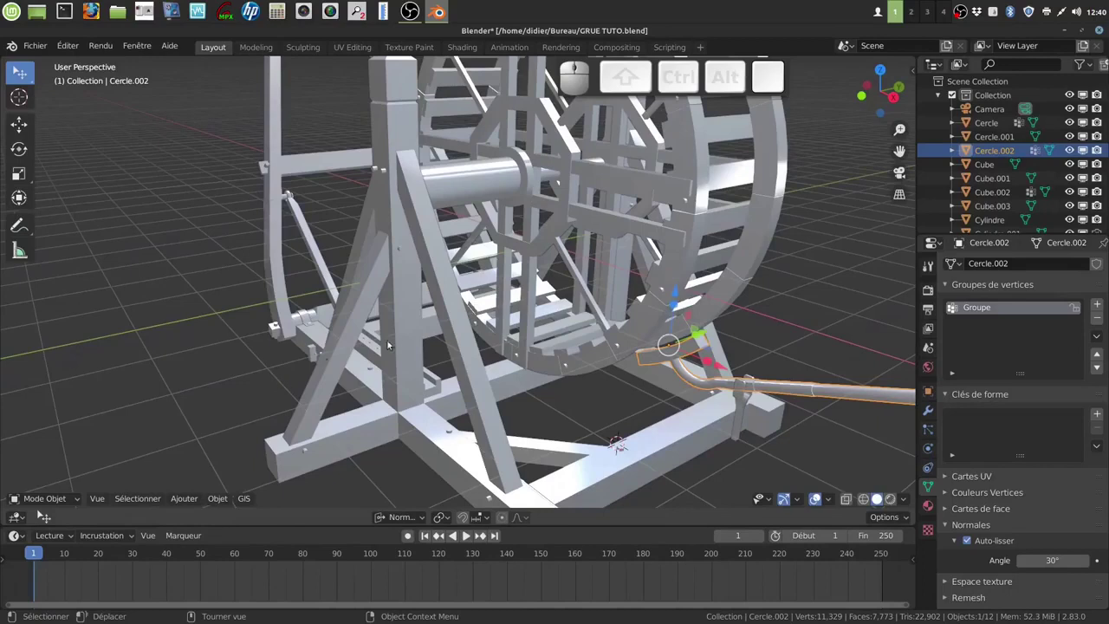
middle_drag(401, 351, 427, 364)
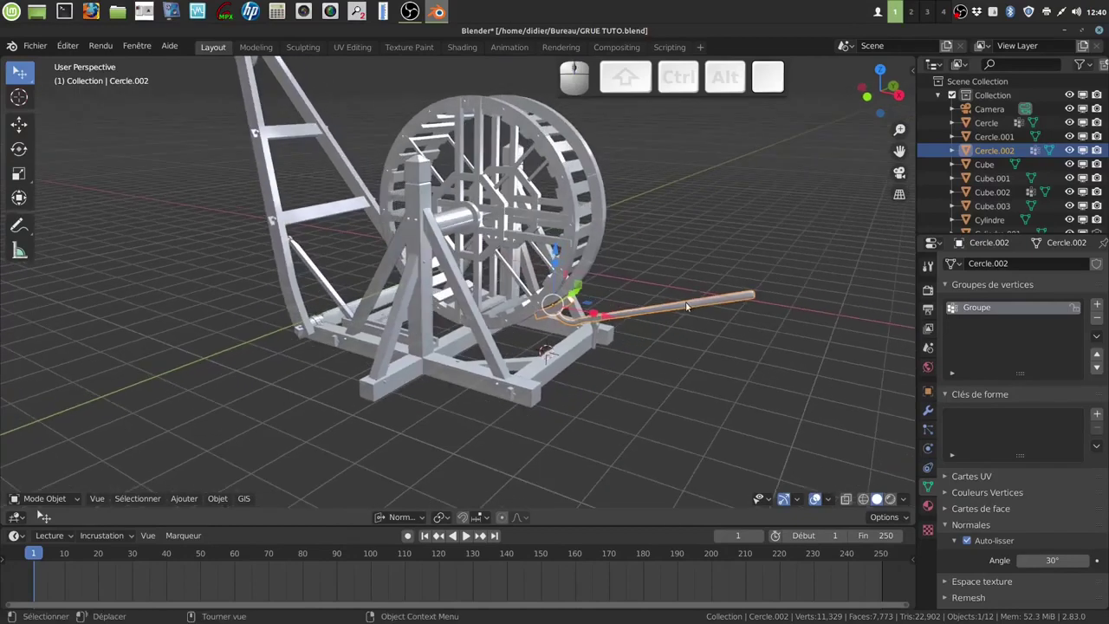
scroll(732, 322, up, 4)
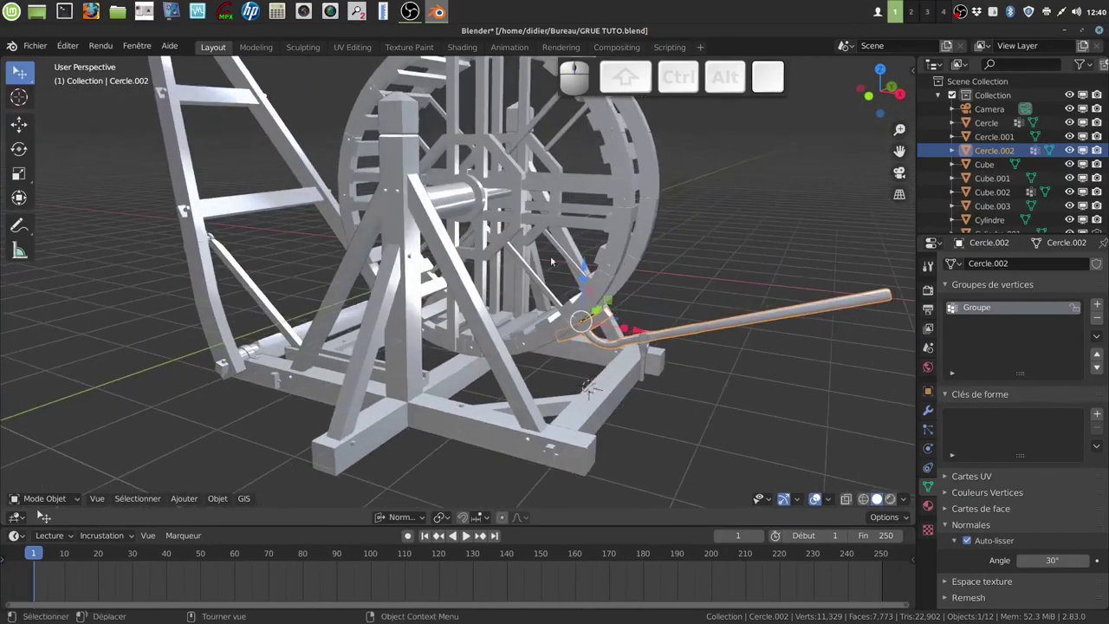
mouse_move(575, 264)
middle_down()
mouse_move(555, 270)
mouse_move(558, 251)
middle_up()
scroll(555, 269, down, 2)
scroll(559, 247, up, 1)
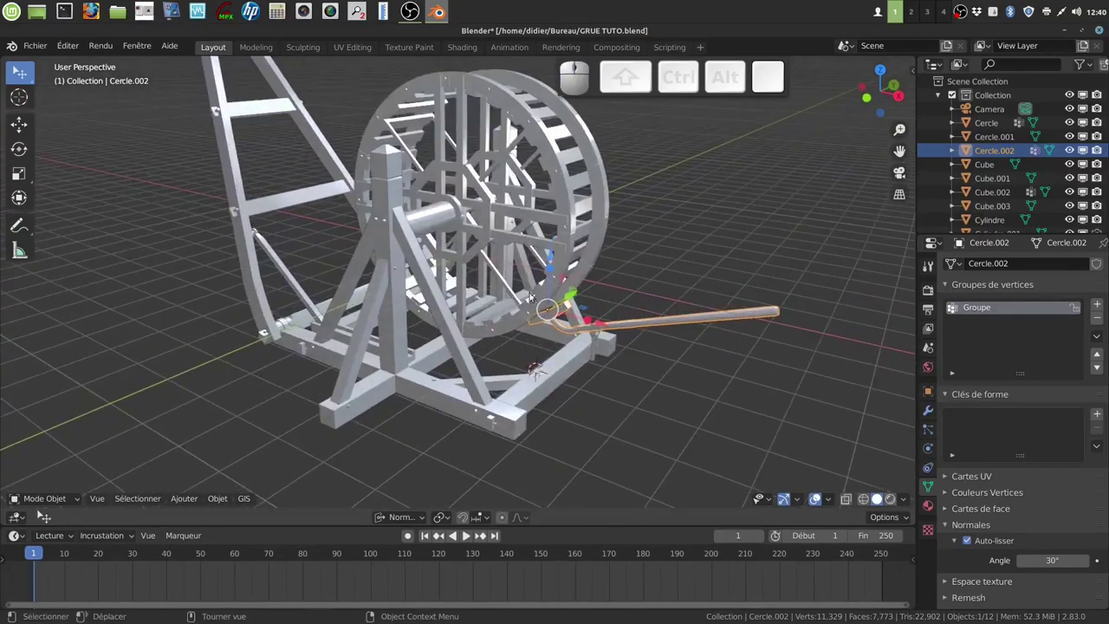
middle_drag(465, 336, 509, 309)
shift+middle_drag(662, 277, 627, 273)
scroll(660, 308, up, 2)
middle_drag(662, 312, 581, 295)
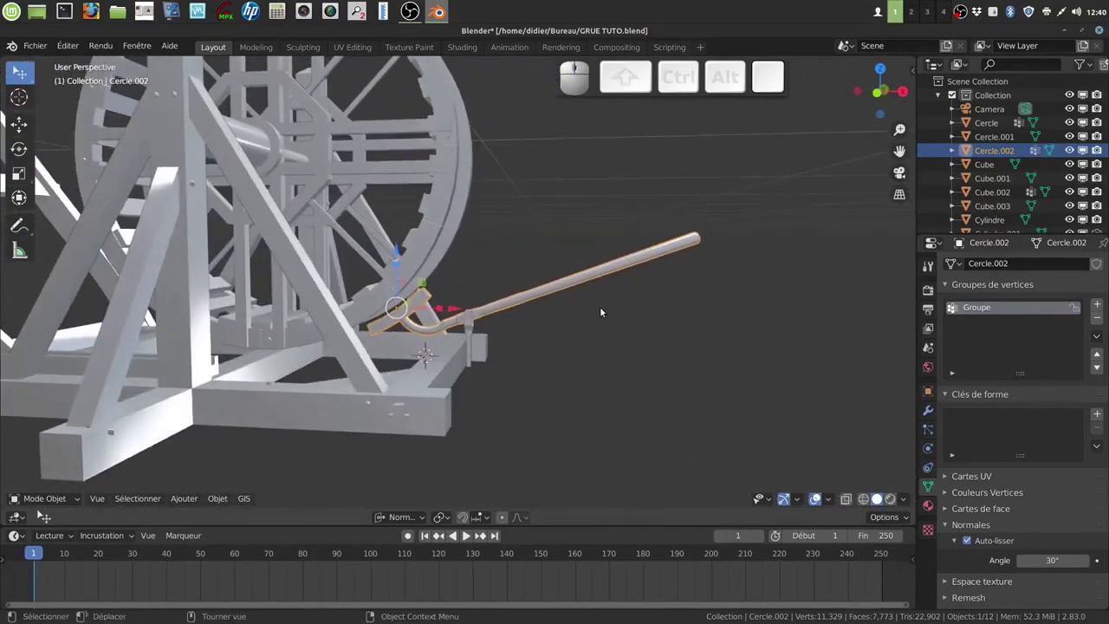
In mesh editing, add one loop cut around the lever's long section, slid toward the fork by a factor of about 0.304.
key(Tab)
key(Tab)
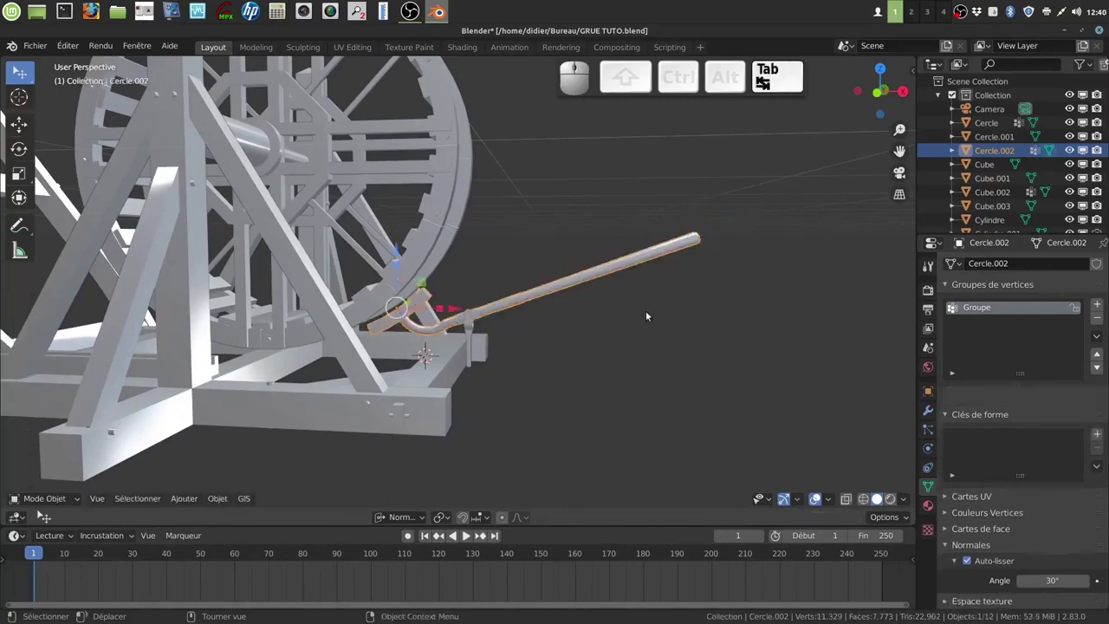
key(Tab)
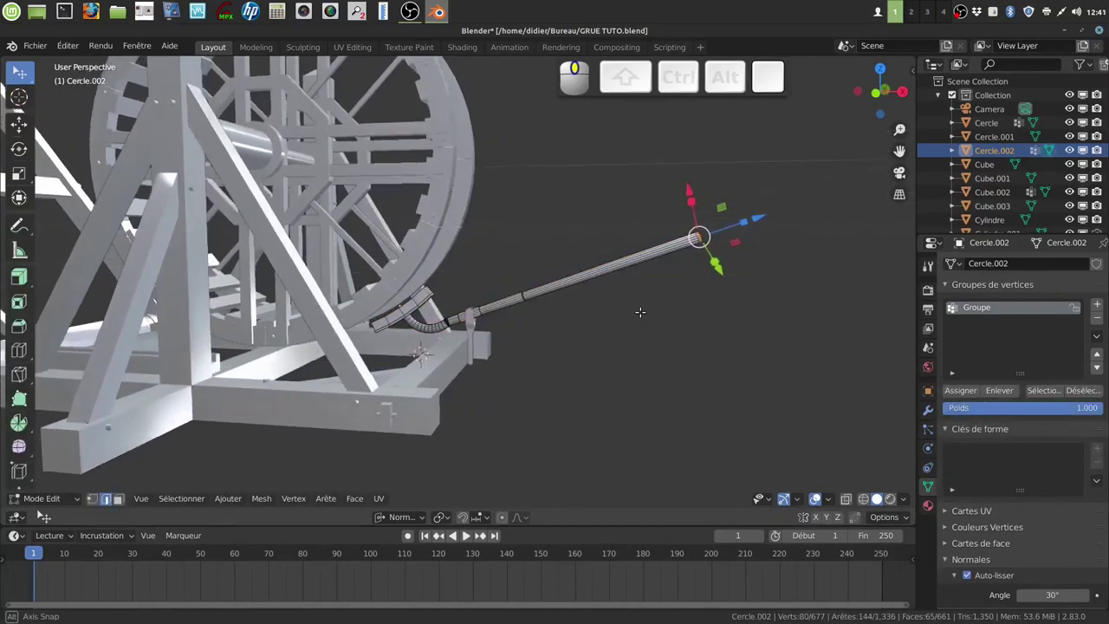
key(ctrl)
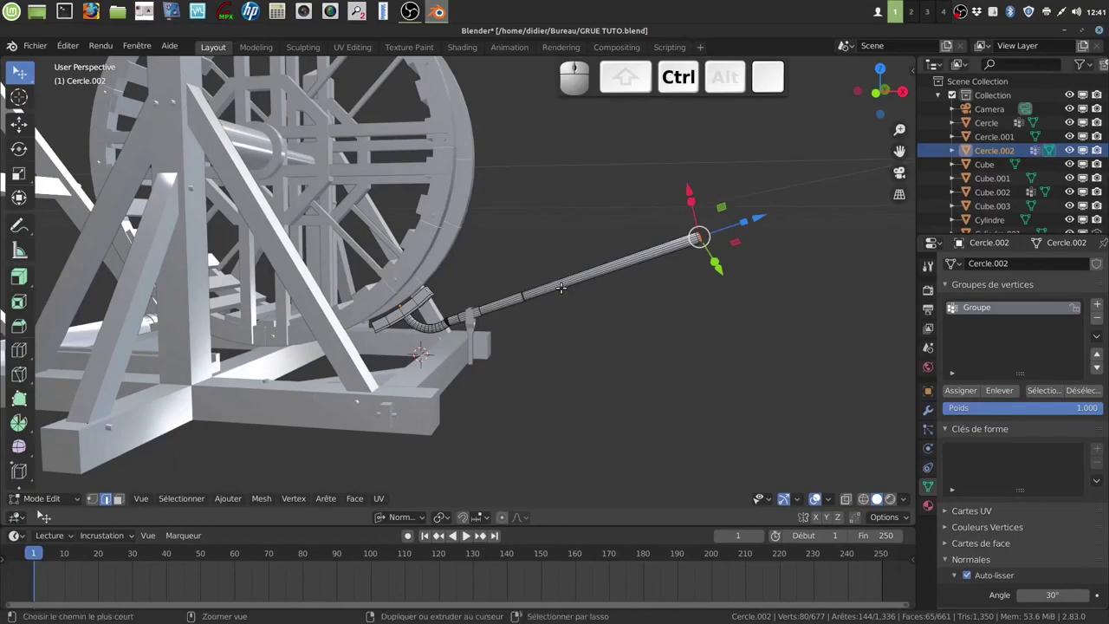
key(ctrl+r)
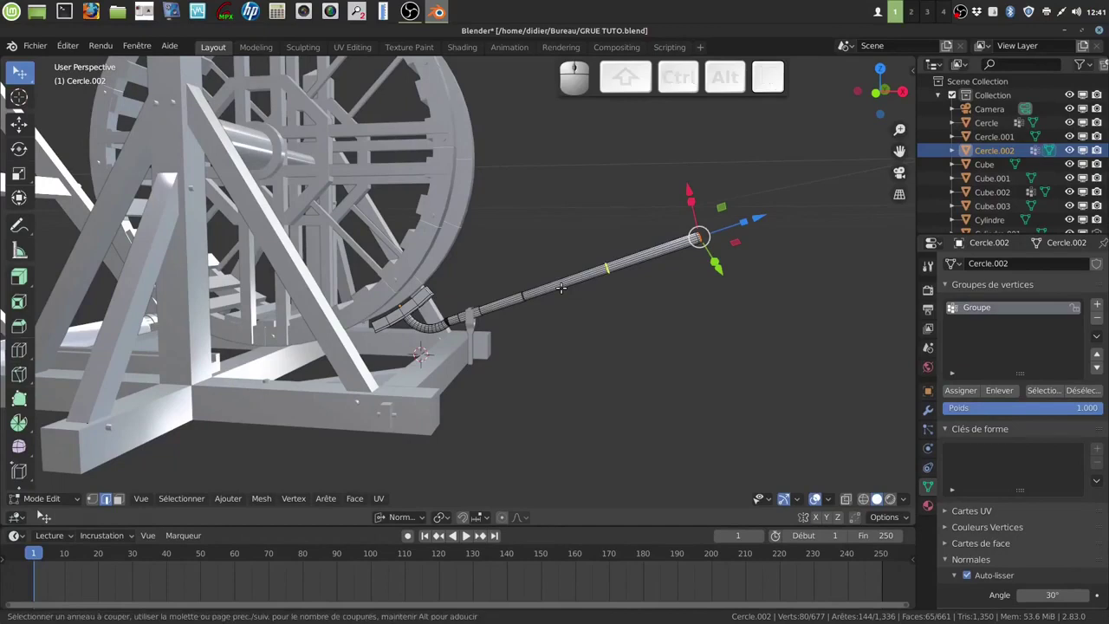
click(561, 288)
click(537, 302)
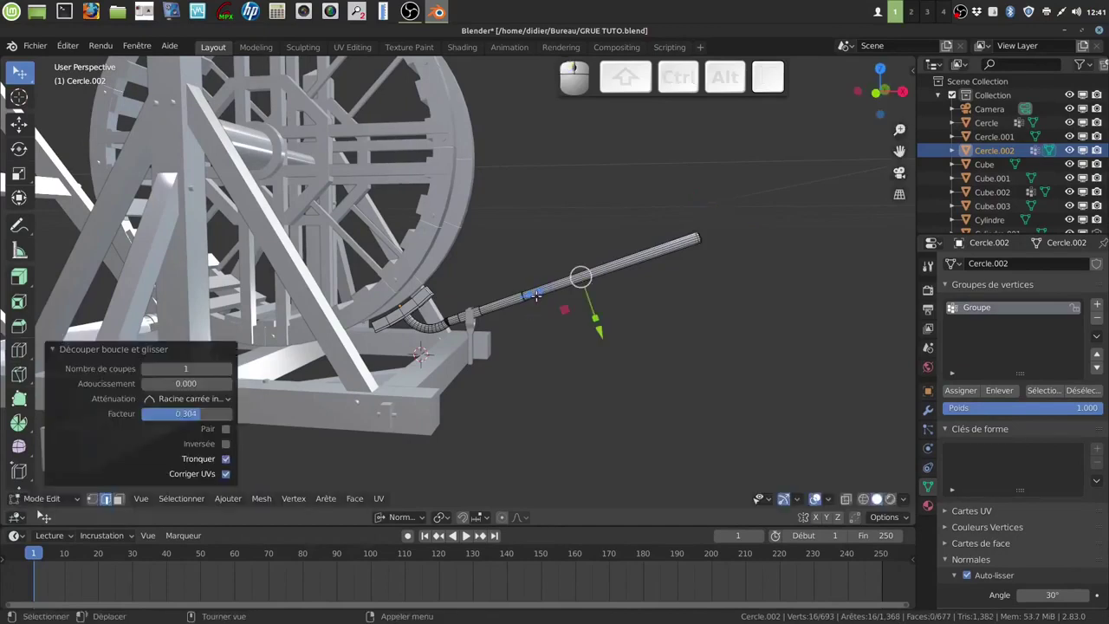
Add 8 evenly spaced loop cuts between the new loop and the neighbouring loop nearer the fork, and clear the selection.
key(ctrl)
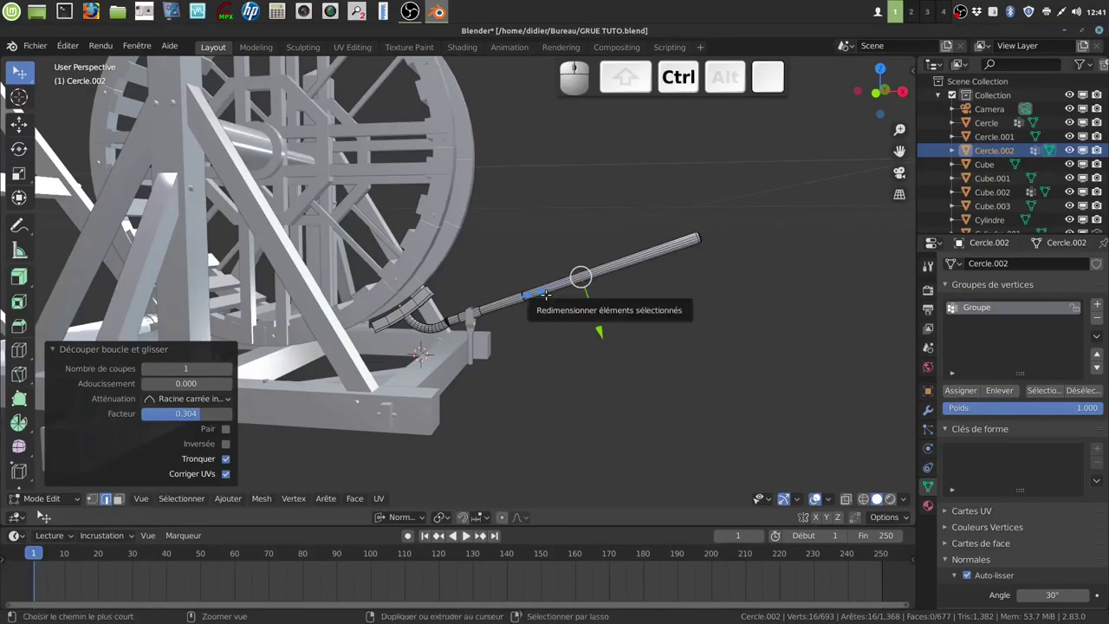
key(ctrl+r)
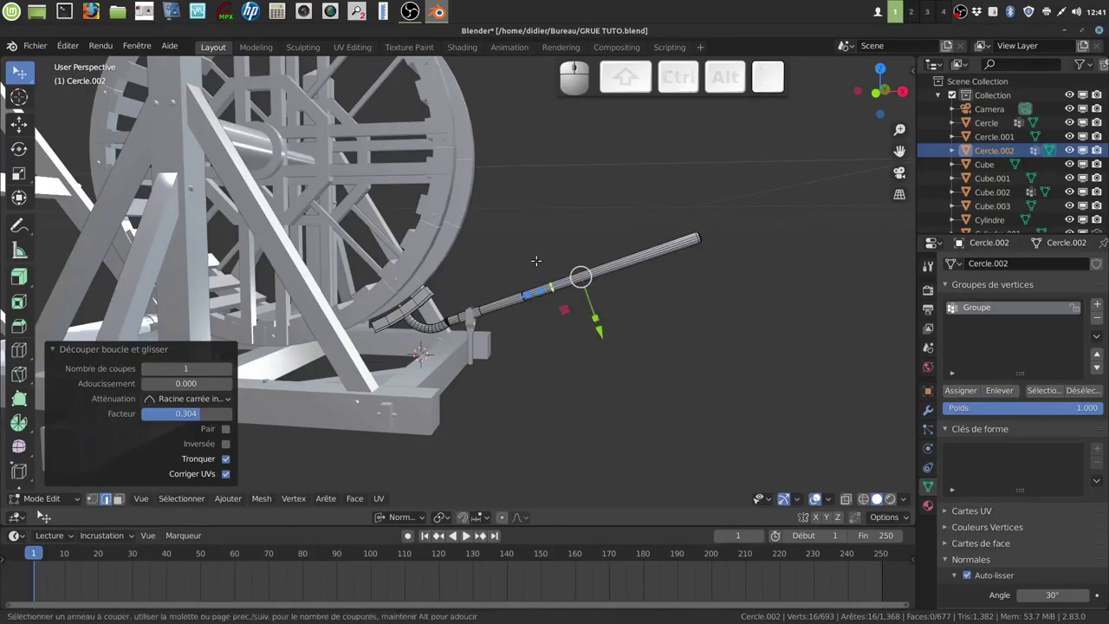
scroll(546, 282, up, 7)
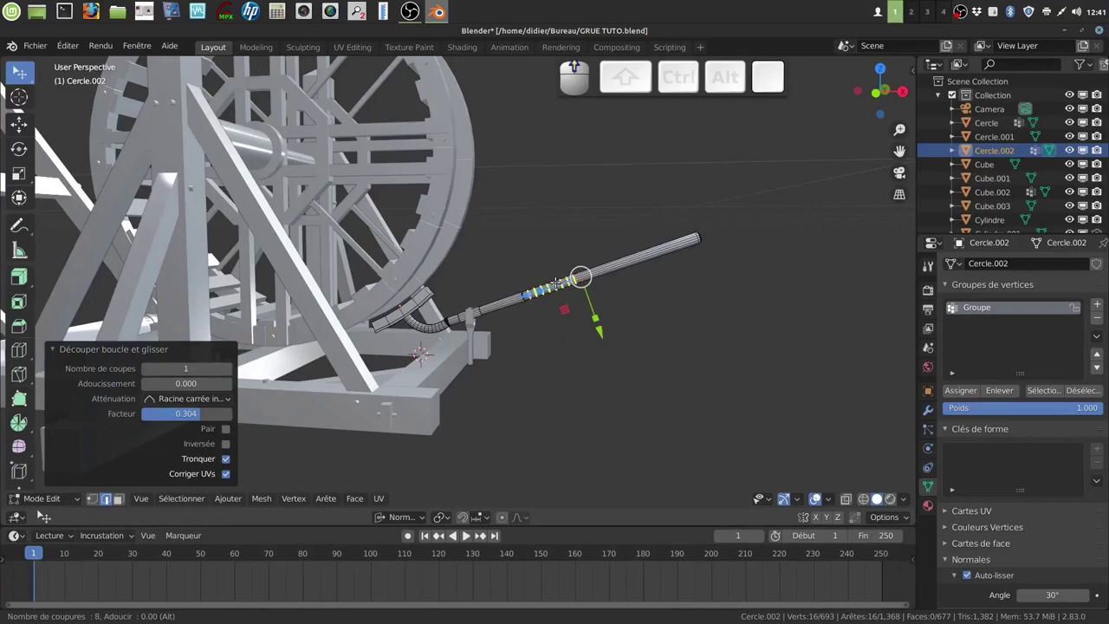
click(553, 284)
right_click(552, 284)
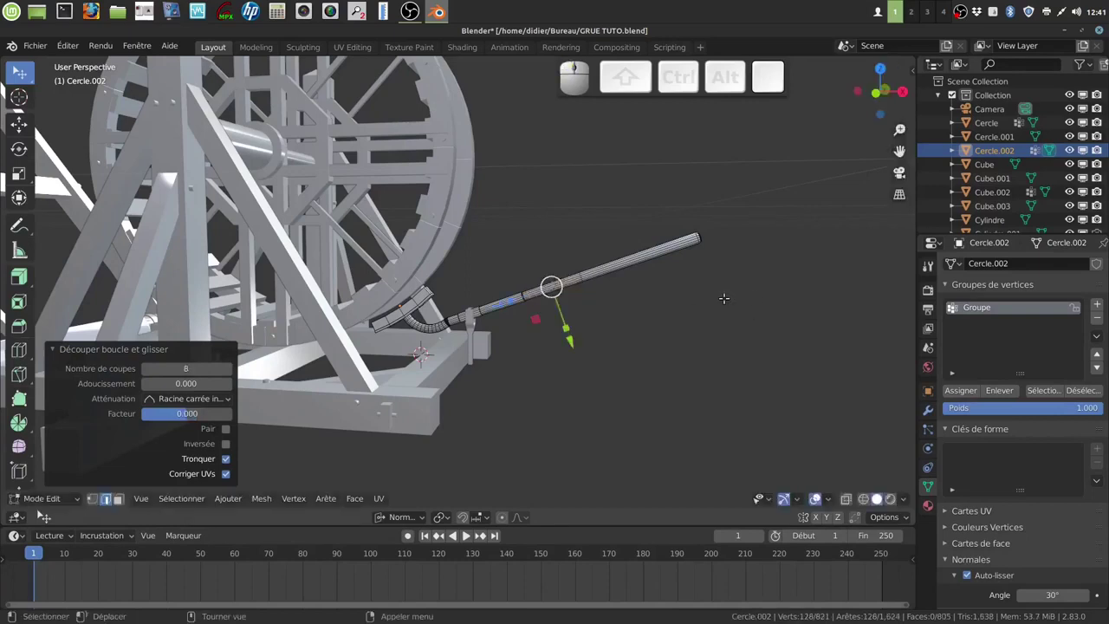
key(a)
key(a)
middle_drag(721, 295, 533, 331)
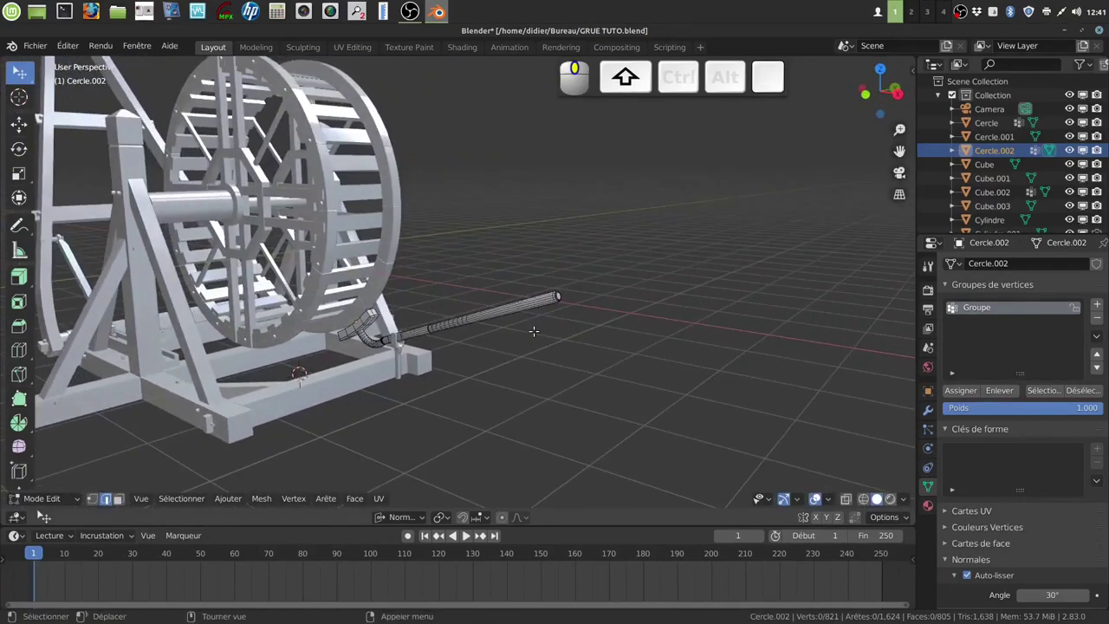
middle_drag(572, 385, 534, 372)
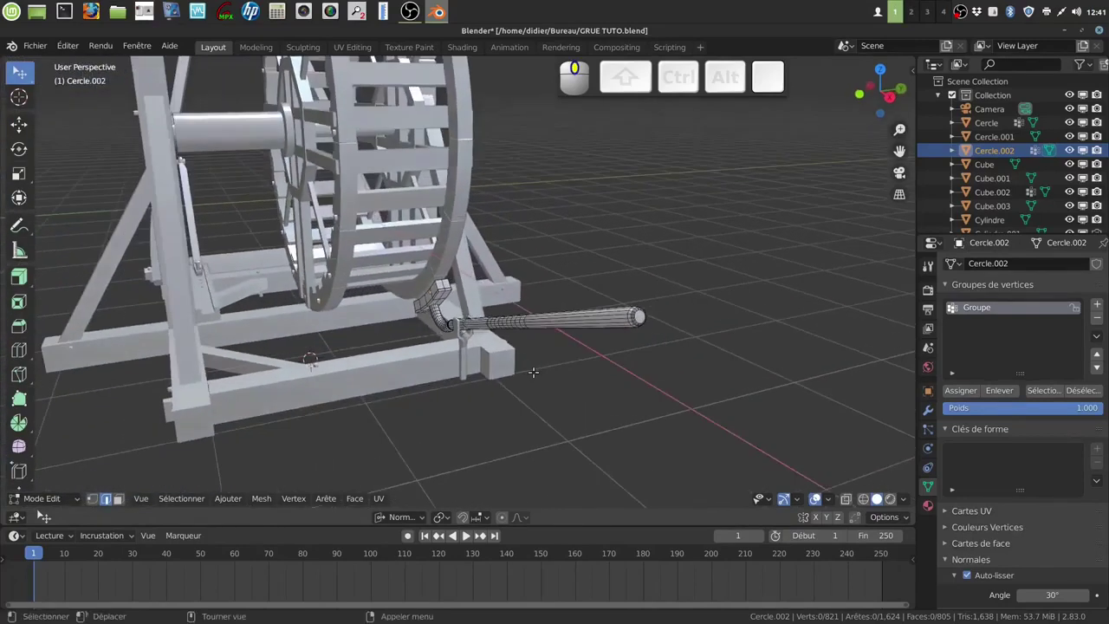
In face selection mode, select the lever's flat end cap and grow the selection over the whole bevelled end.
click(118, 499)
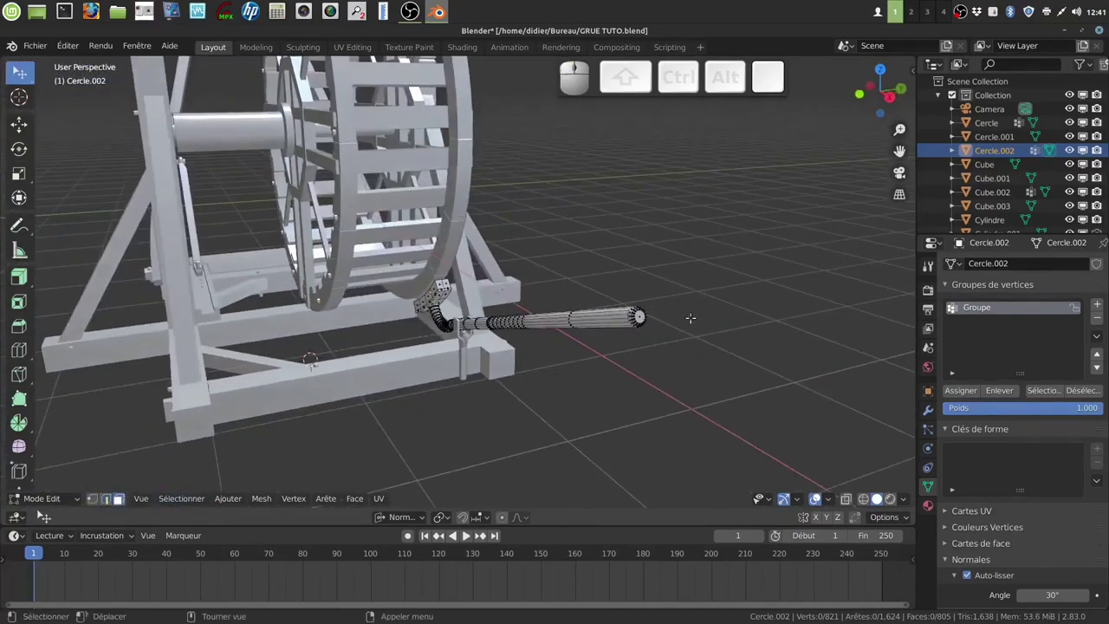
click(638, 317)
mouse_move(676, 338)
middle_down()
mouse_move(685, 339)
mouse_move(673, 345)
middle_up()
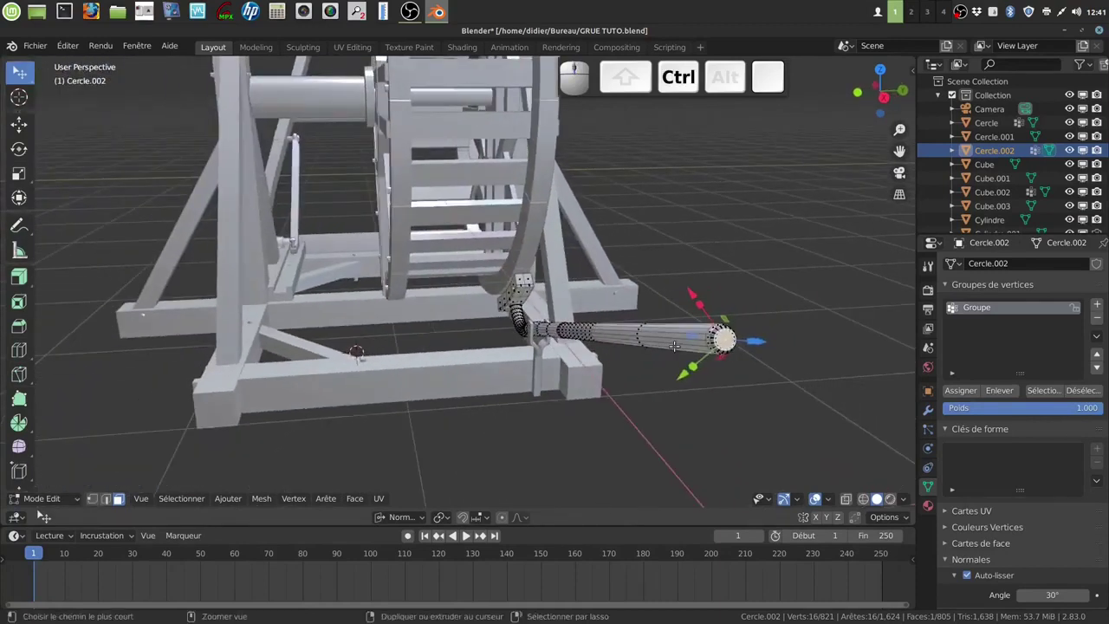
key(ctrl+KP_Add)
key(ctrl+KP_Add)
key(ctrl+KP_Add)
key(ctrl+KP_Add)
key(ctrl+KP_Add)
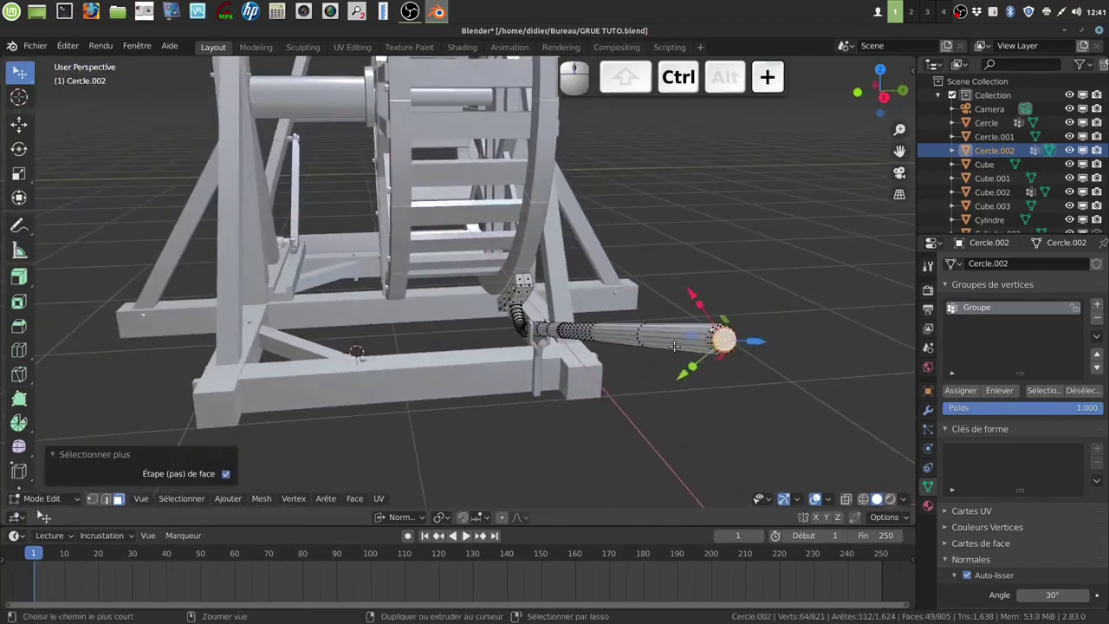
middle_drag(674, 346, 710, 381)
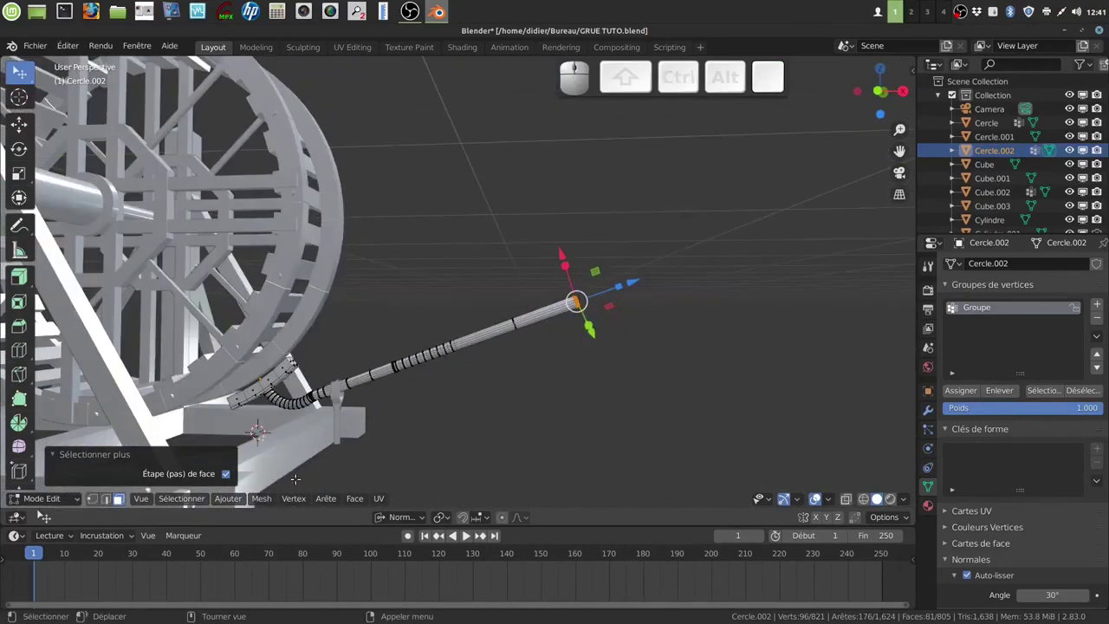
Lower the lever's end about 0.46 m along global Z with proportional editing at a size of about 4.18.
click(420, 517)
click(379, 421)
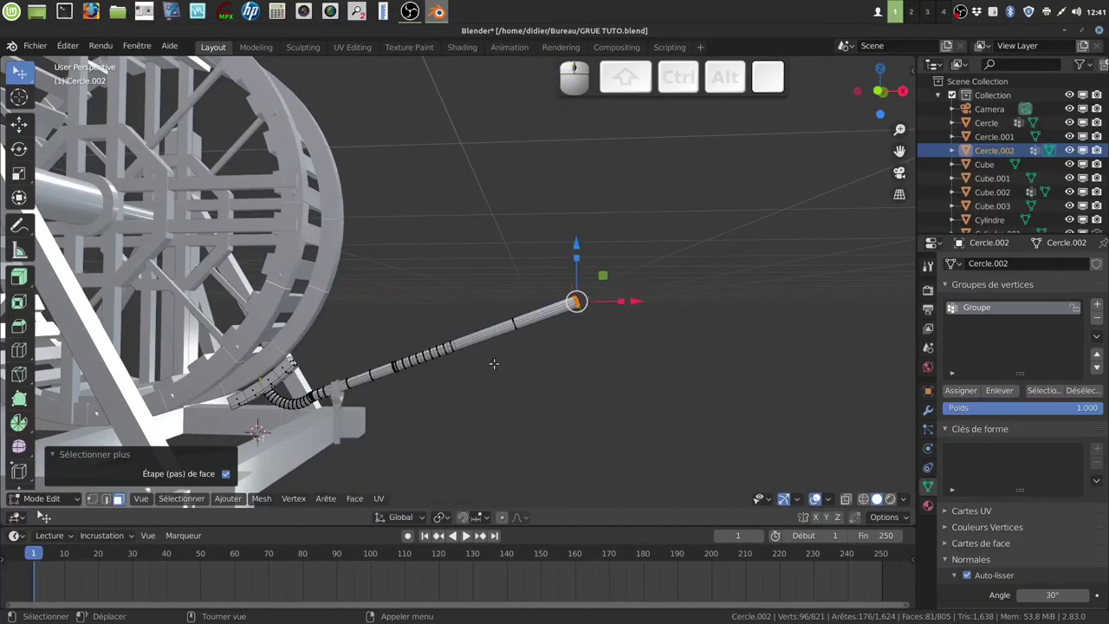
click(501, 517)
drag(574, 243, 580, 246)
drag(580, 247, 590, 269)
scroll(590, 269, down, 15)
scroll(590, 269, down, 6)
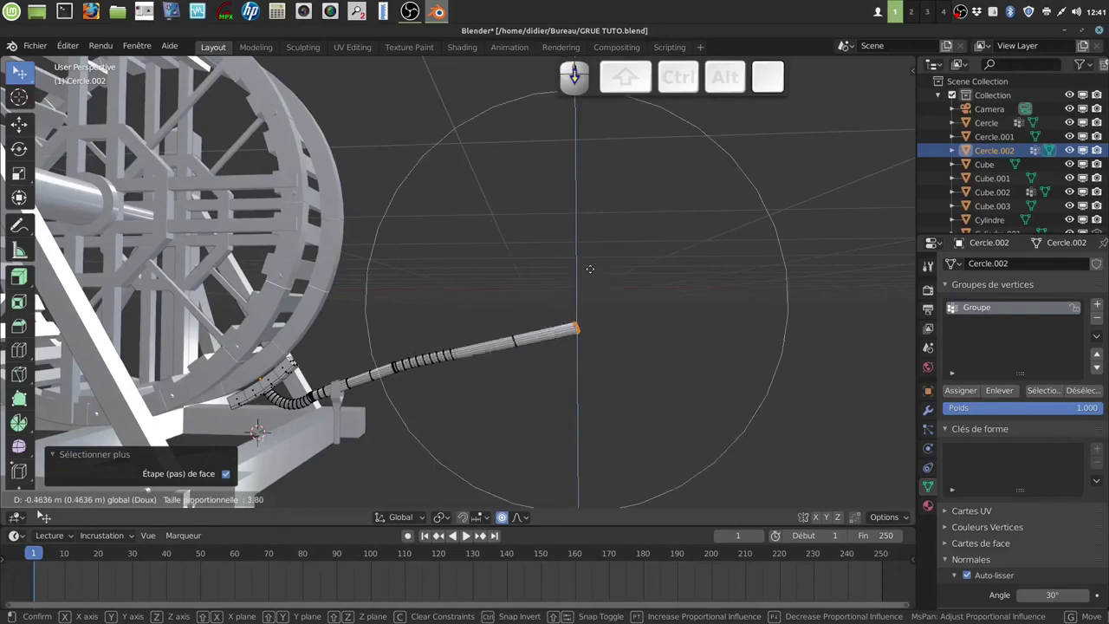
scroll(590, 268, down, 1)
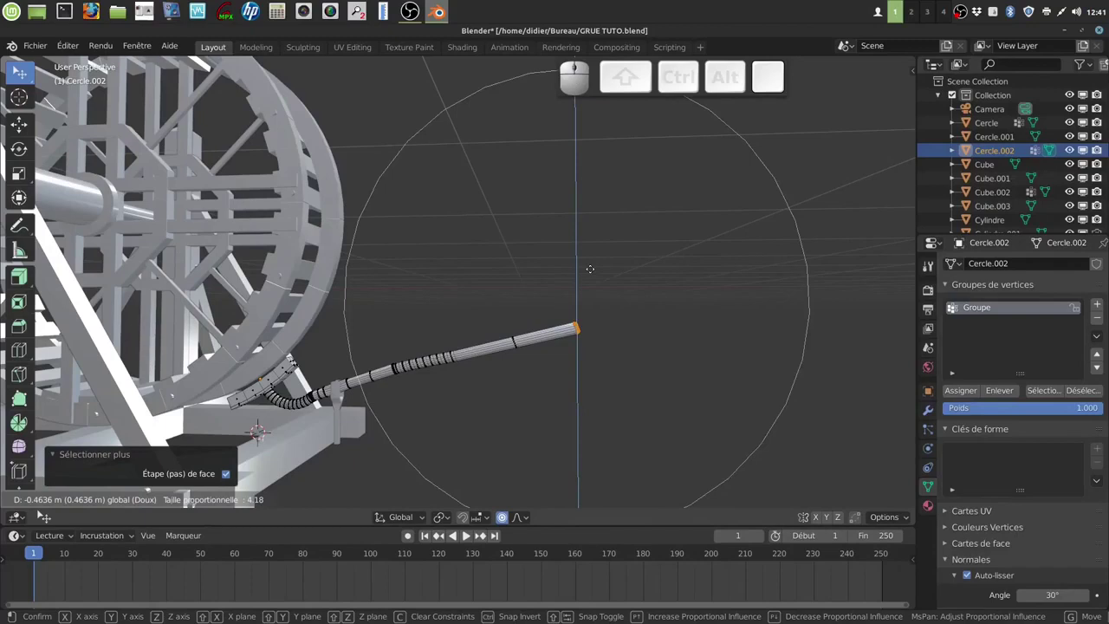
drag(590, 269, 590, 269)
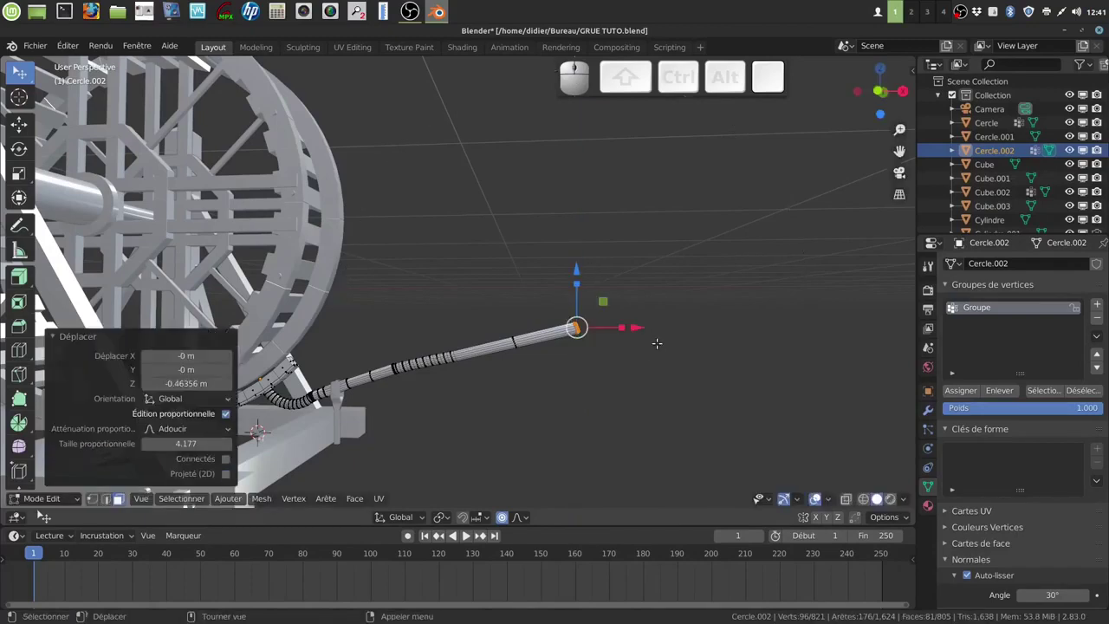
Rotate the lever's end about 5.5° in the view with proportional editing, and turn proportional editing off.
key(r)
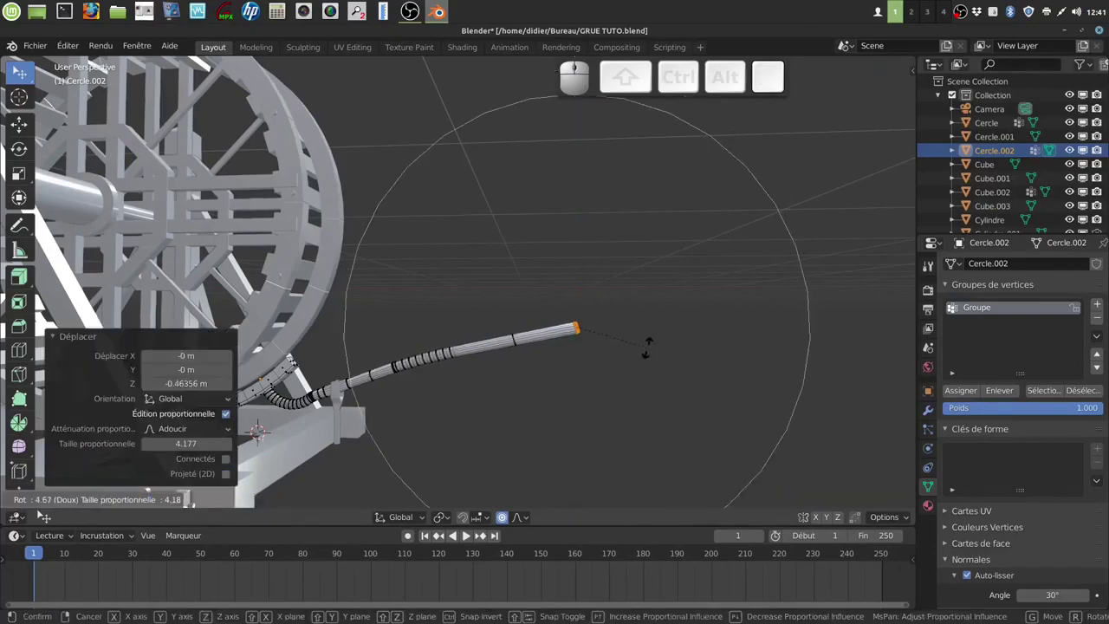
click(645, 346)
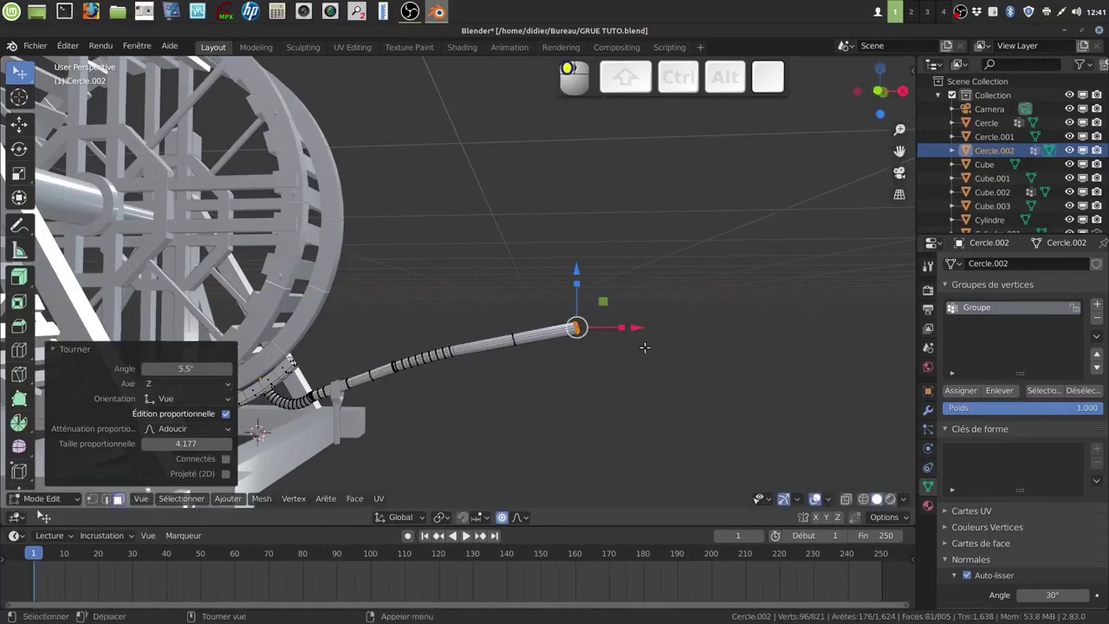
key(Tab)
middle_drag(555, 385, 528, 396)
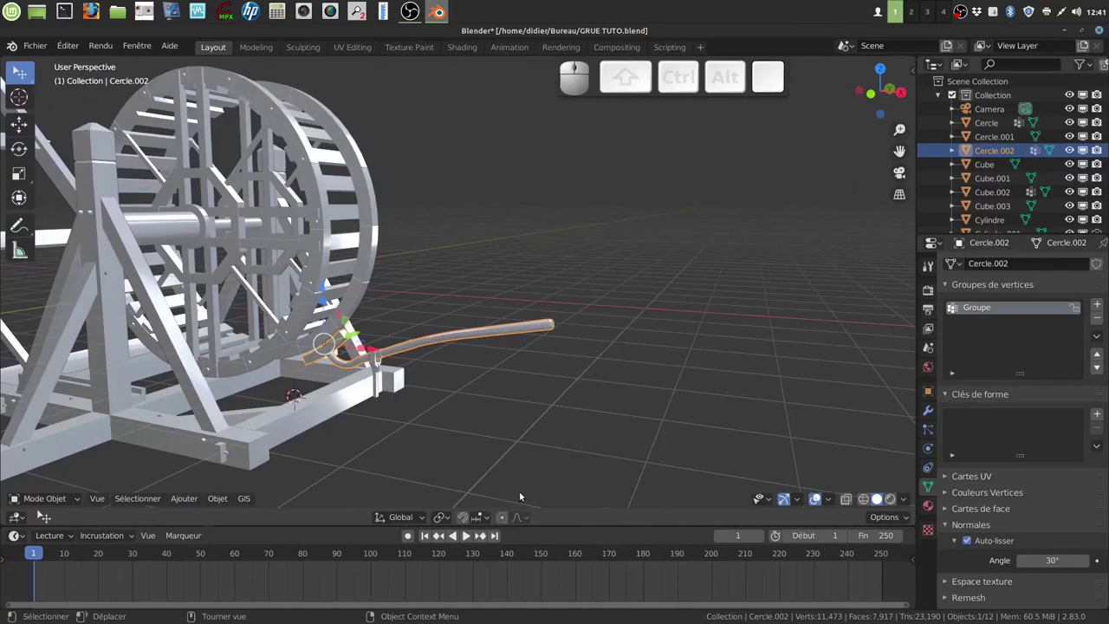
key(Tab)
click(501, 518)
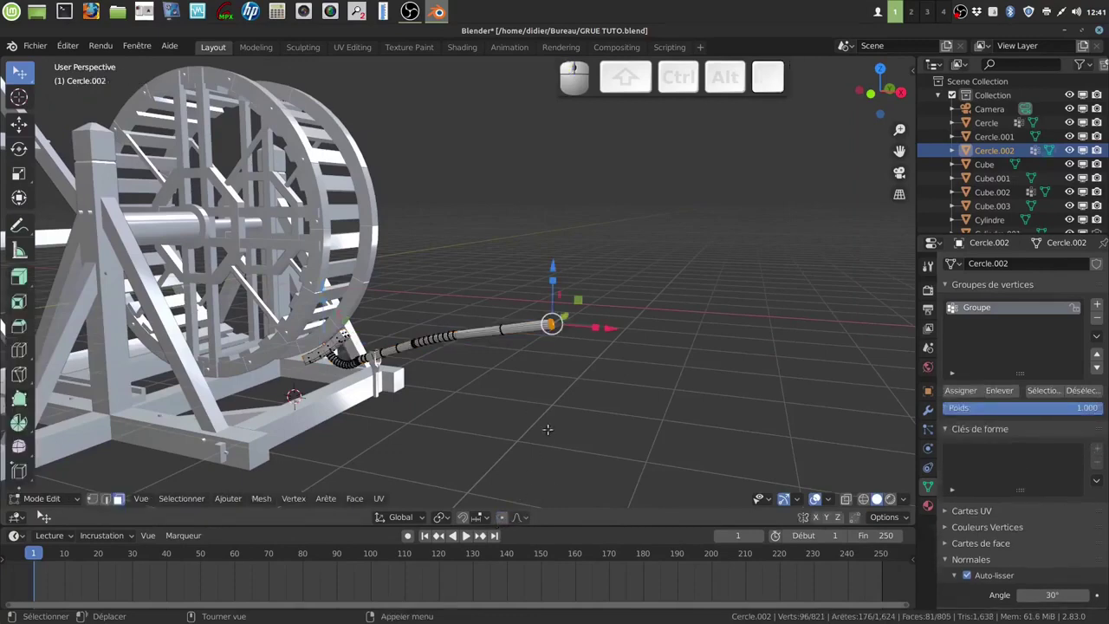
Examine the curved lever against the whole crane from the back and from several perspective angles, including its passage through the fork.
key(grave)
click(629, 371)
key(grave)
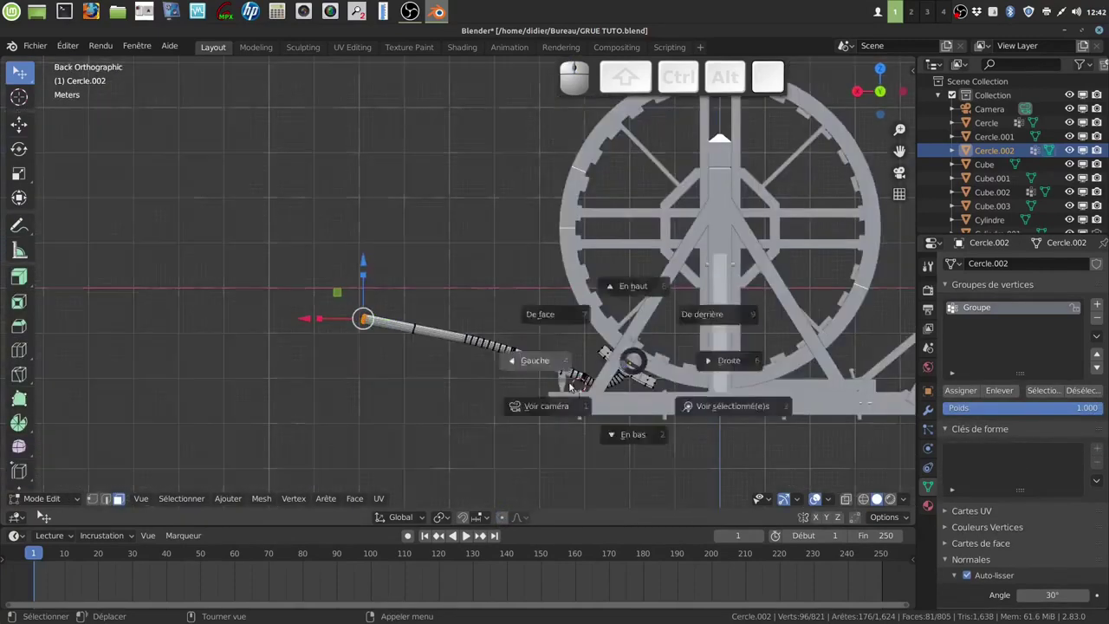
click(569, 386)
middle_drag(638, 391, 278, 382)
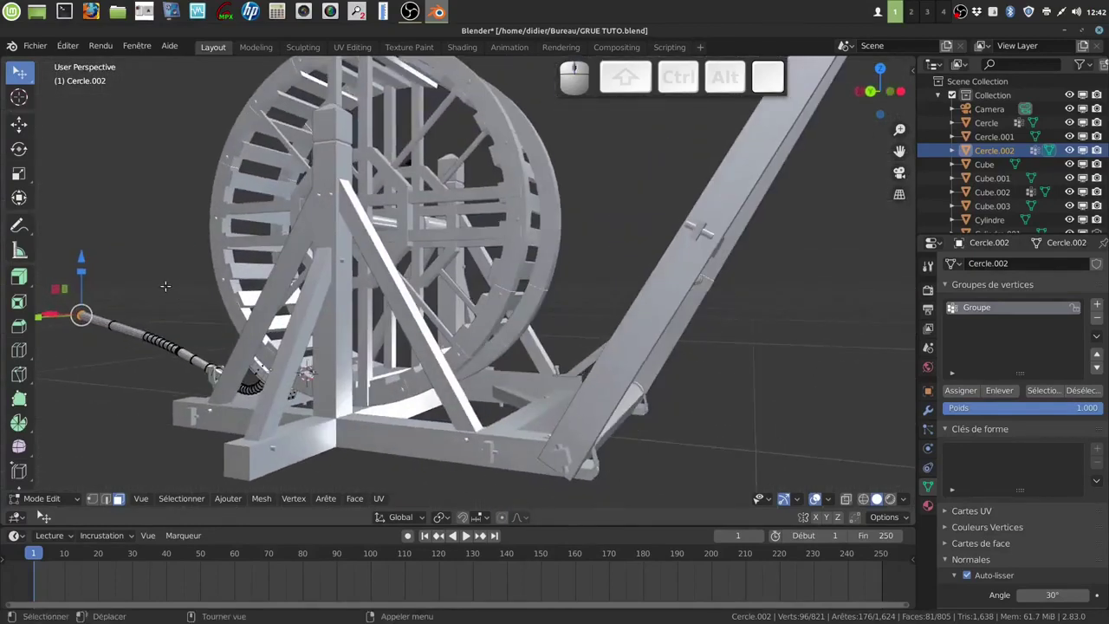
key(Tab)
middle_drag(164, 284, 629, 303)
scroll(675, 300, down, 3)
scroll(644, 344, up, 3)
shift+middle_drag(645, 344, 573, 258)
Select the faces of the vertex group Groupe and circle-deselect the lever's outer section beyond the step in its diameter, using wireframe display.
key(Tab)
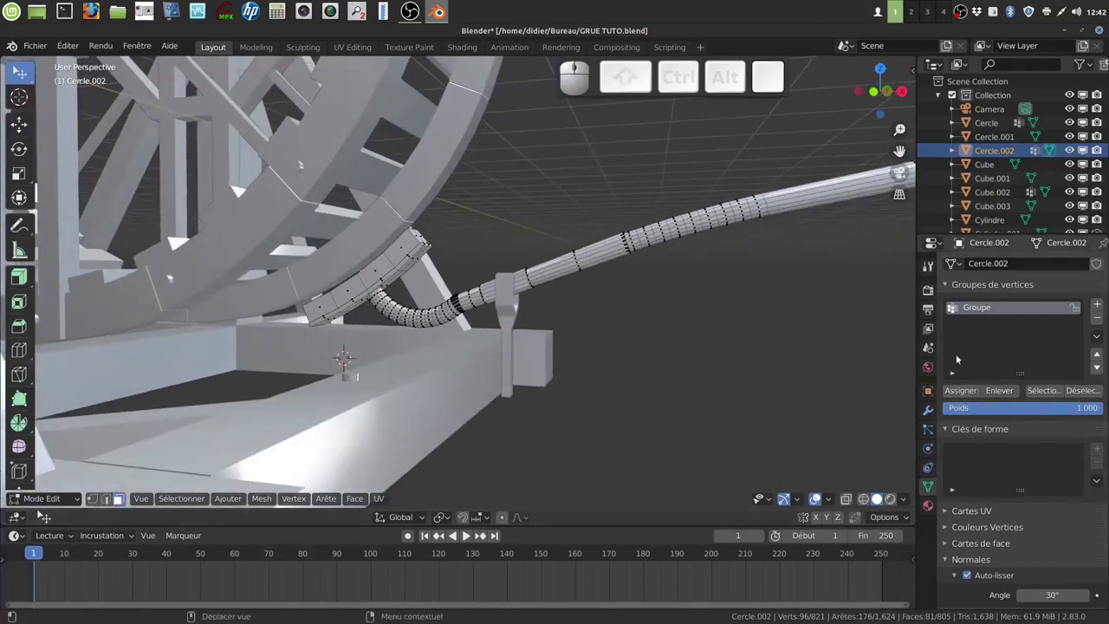
click(1043, 390)
middle_drag(599, 352, 546, 275)
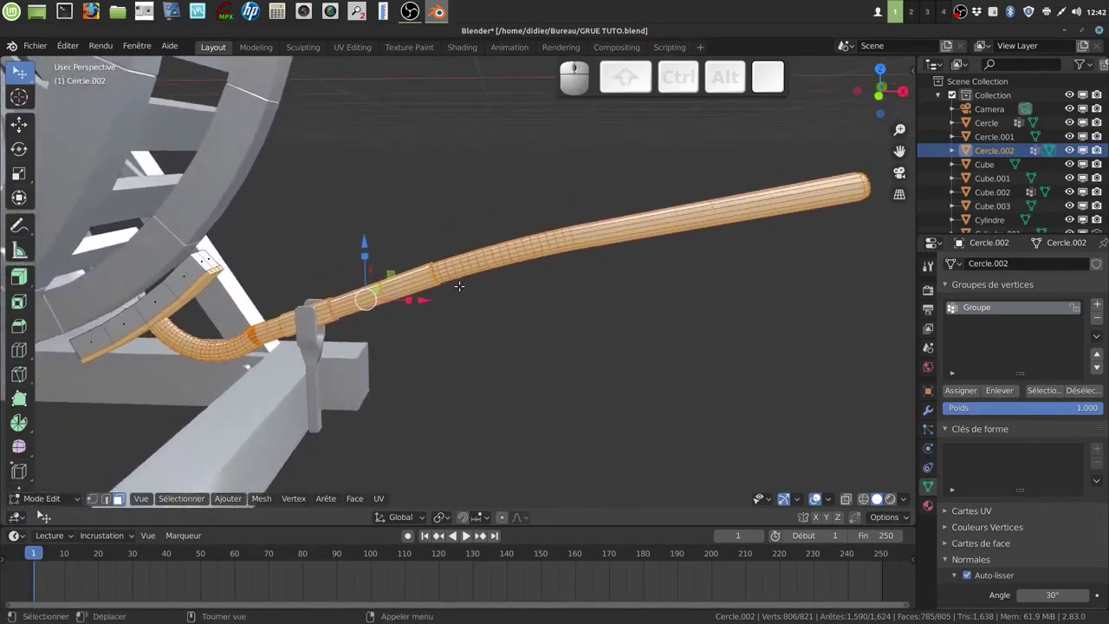
middle_drag(474, 282, 500, 289)
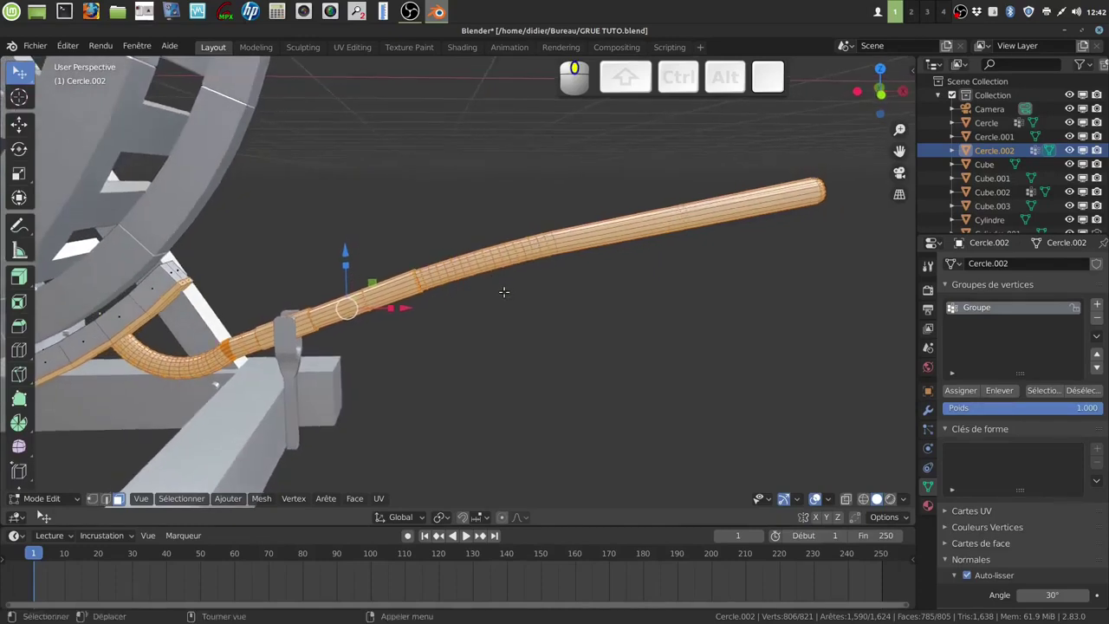
key(z)
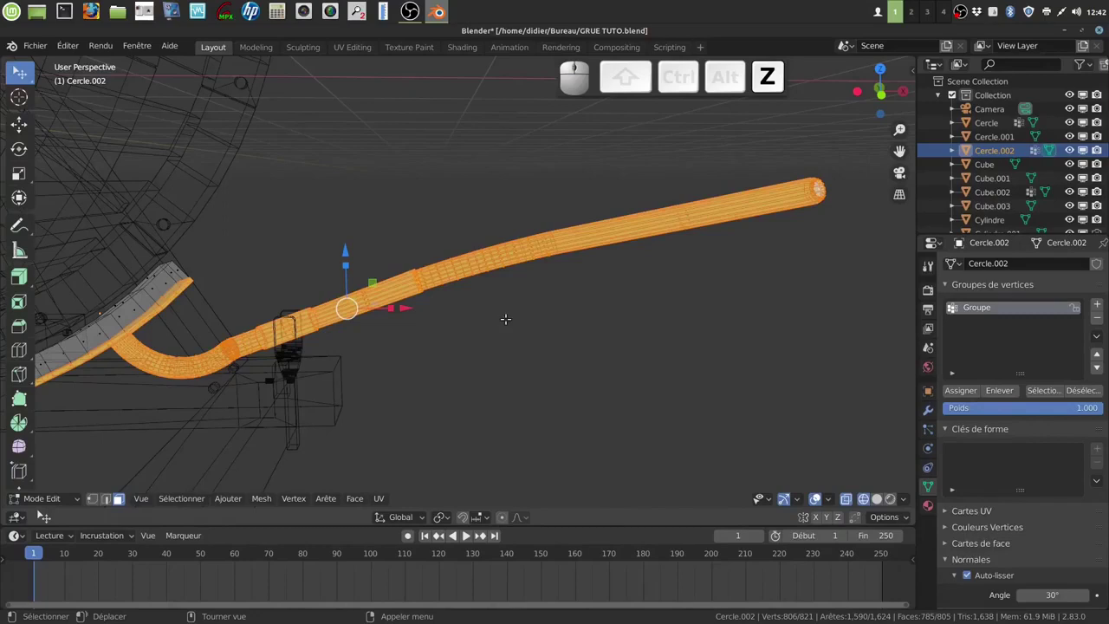
key(c)
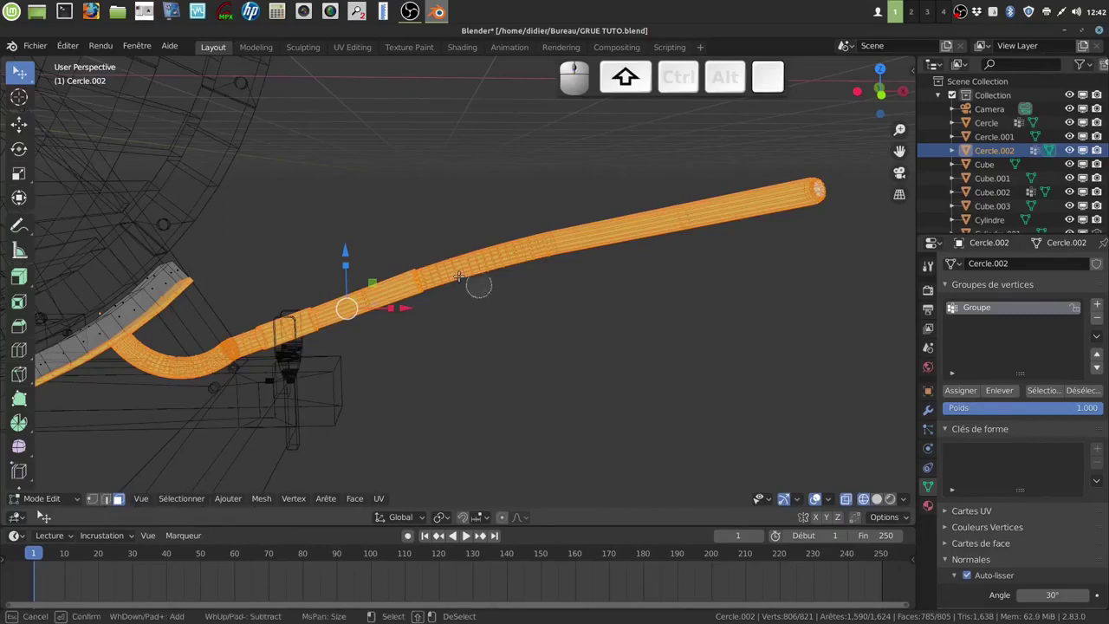
mouse_move(432, 264)
shift+mouse_down()
mouse_move(445, 297)
mouse_move(459, 258)
mouse_move(483, 260)
mouse_move(539, 376)
shift+mouse_up()
scroll(544, 374, down, 3)
scroll(547, 373, down, 4)
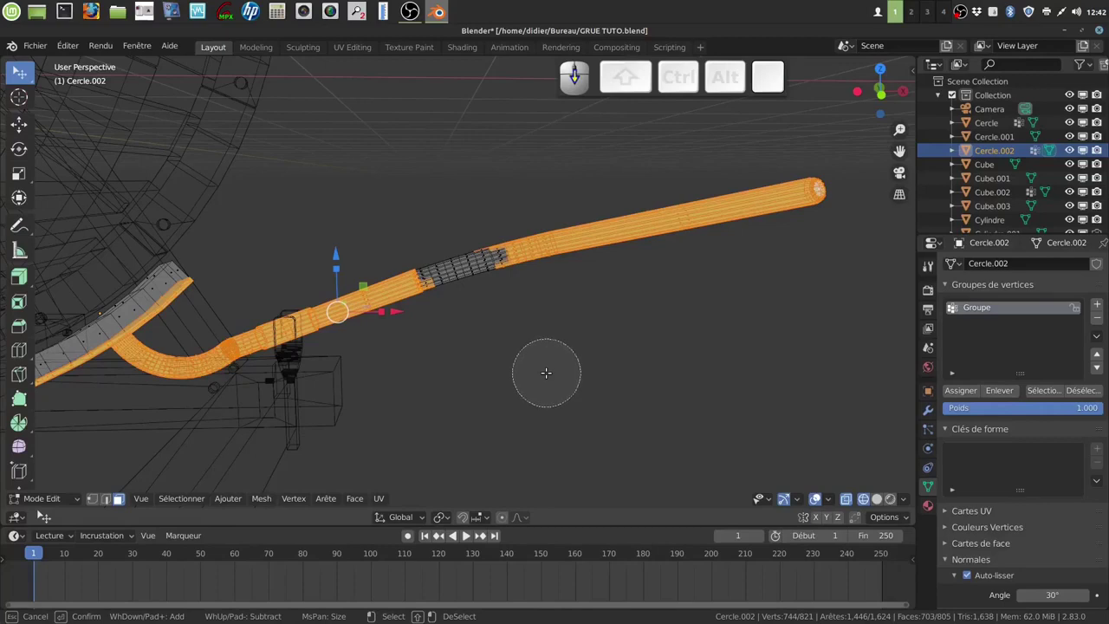
mouse_move(549, 321)
shift+mouse_down()
mouse_move(508, 235)
mouse_move(808, 173)
mouse_move(760, 203)
shift+mouse_up()
right_click(527, 327)
Deselect the stray faces just beyond the step in the lever's diameter and assign the remaining selection to the vertex group Groupe.
scroll(545, 348, up, 2)
middle_drag(547, 344, 507, 327)
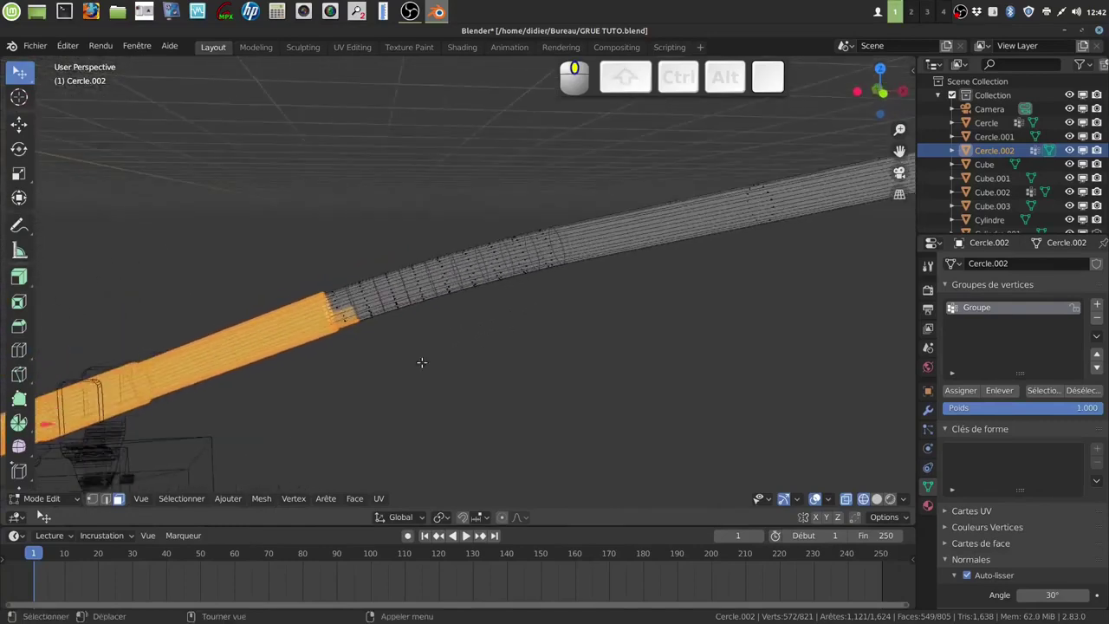
scroll(425, 357, up, 2)
key(c)
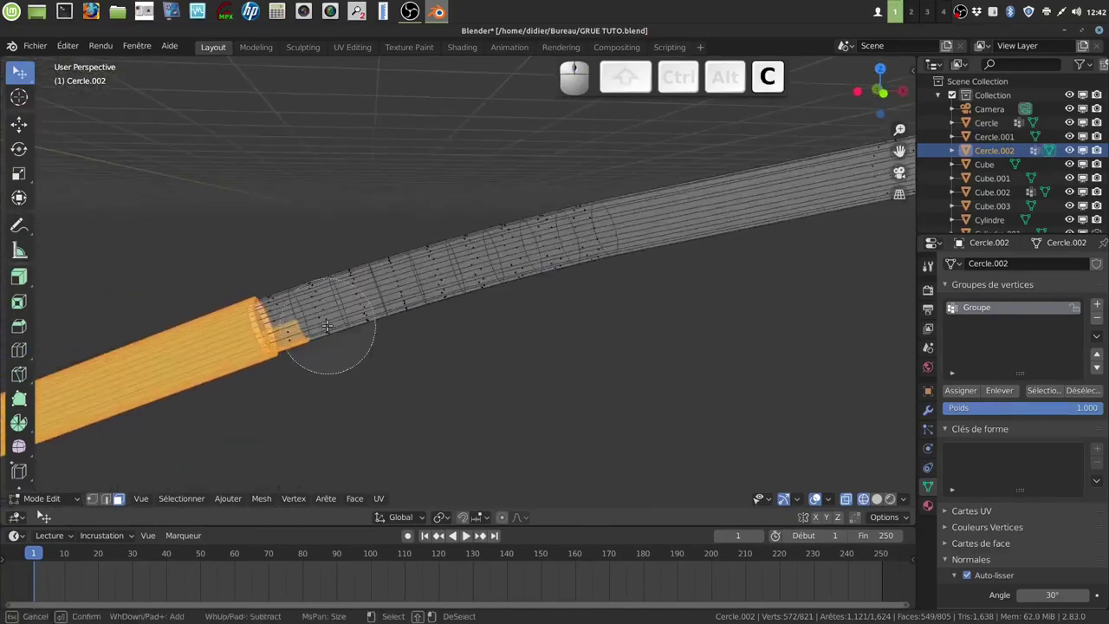
shift+click(324, 313)
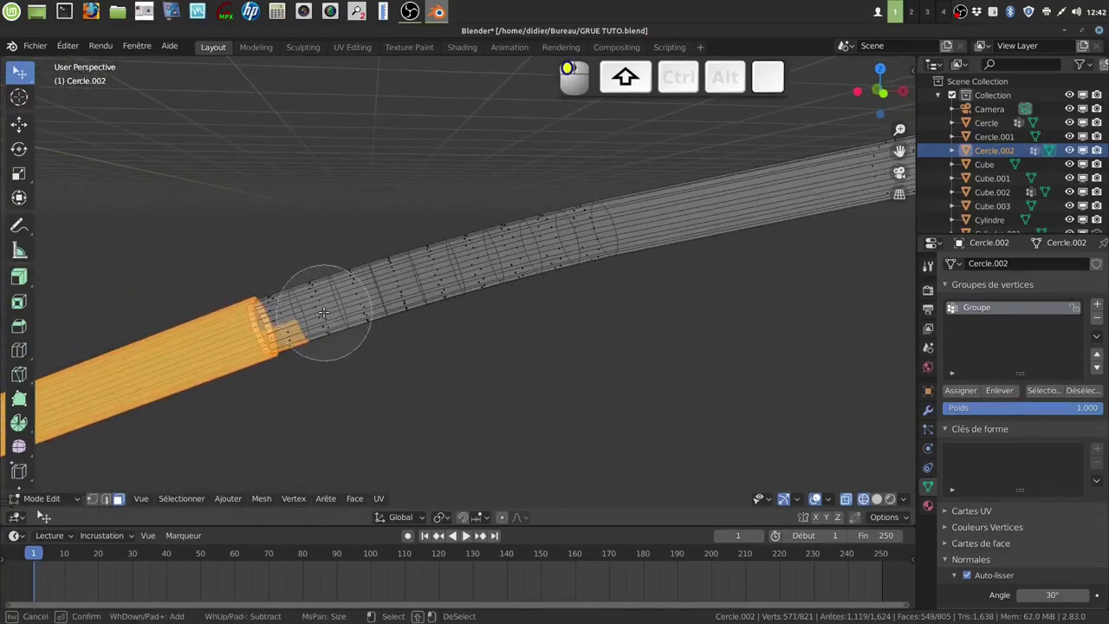
shift+right_click(374, 336)
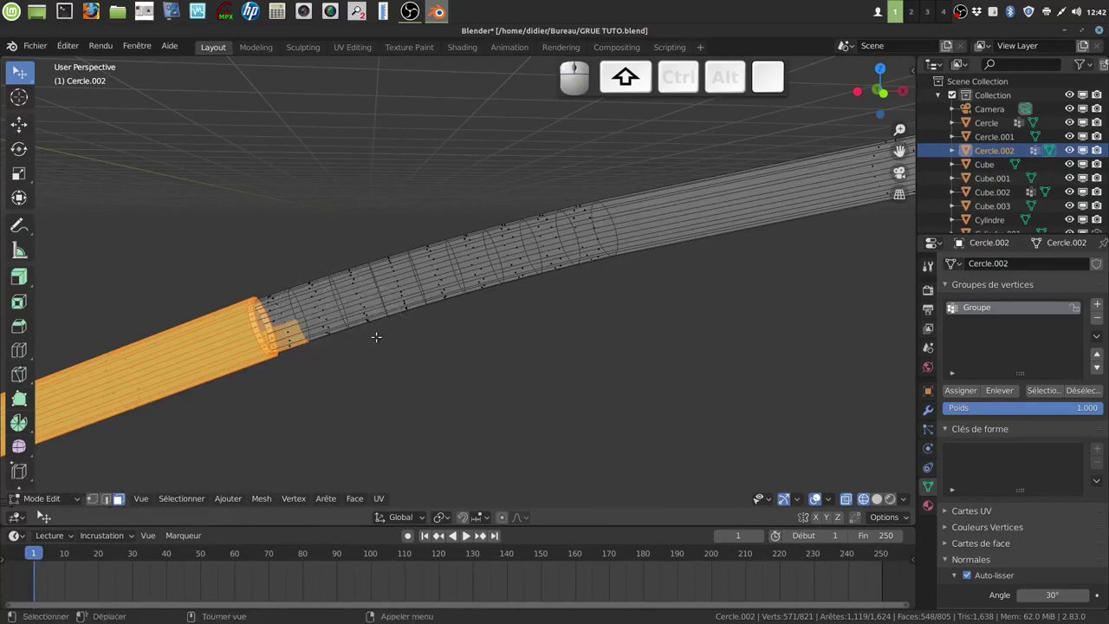
key(shift+z)
middle_drag(376, 336, 357, 358)
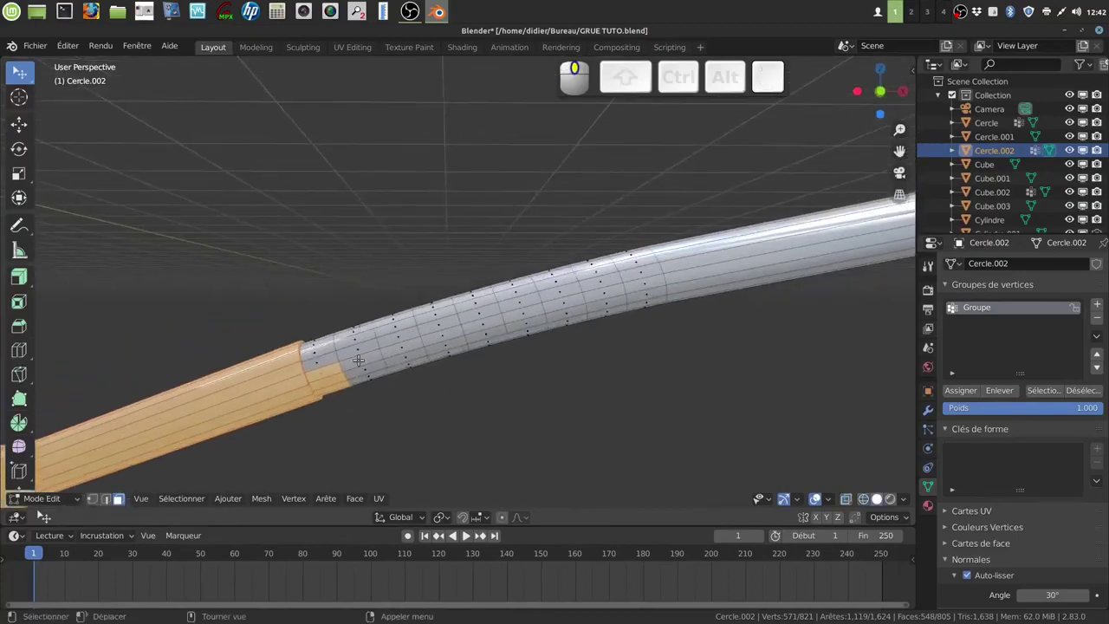
key(c)
shift+click(358, 364)
shift+right_click(387, 356)
middle_drag(387, 356, 618, 364)
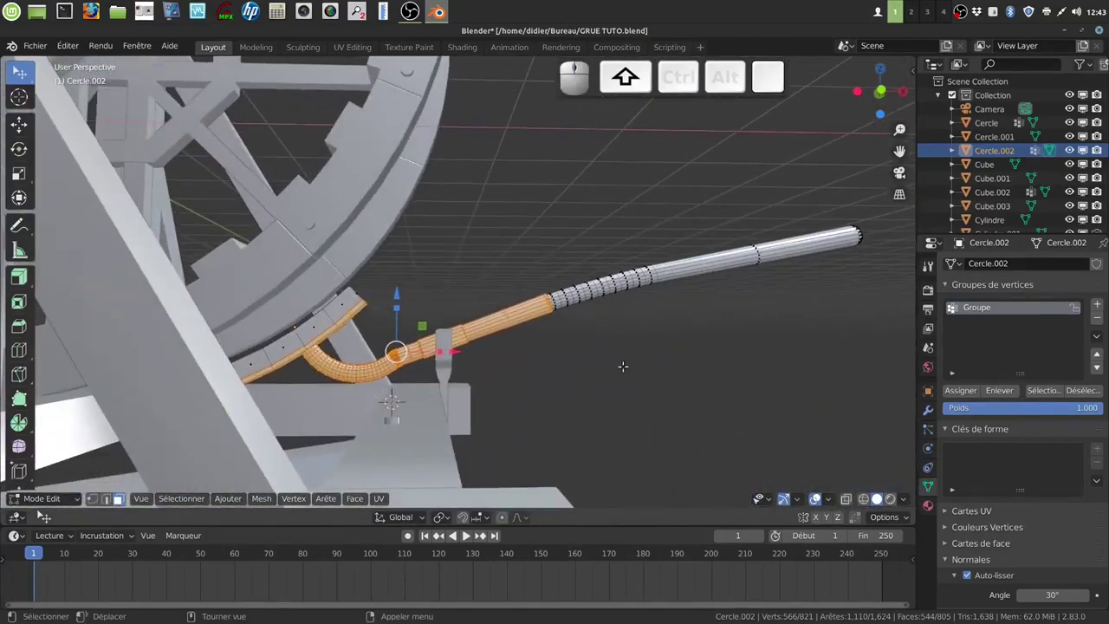
click(961, 390)
middle_drag(625, 385, 599, 390)
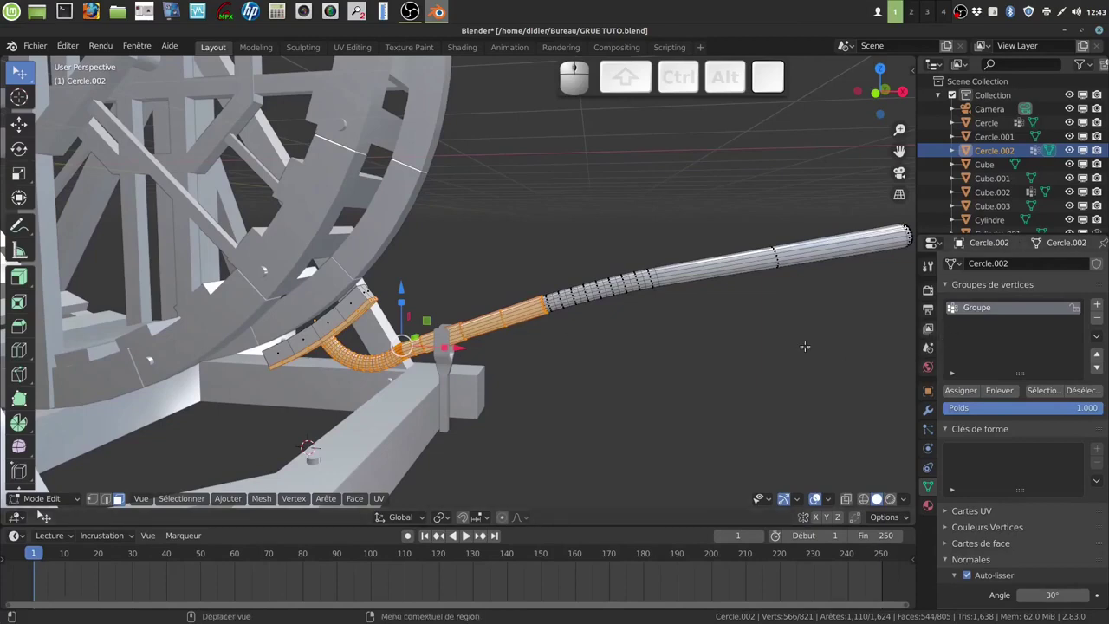
middle_drag(628, 339, 640, 339)
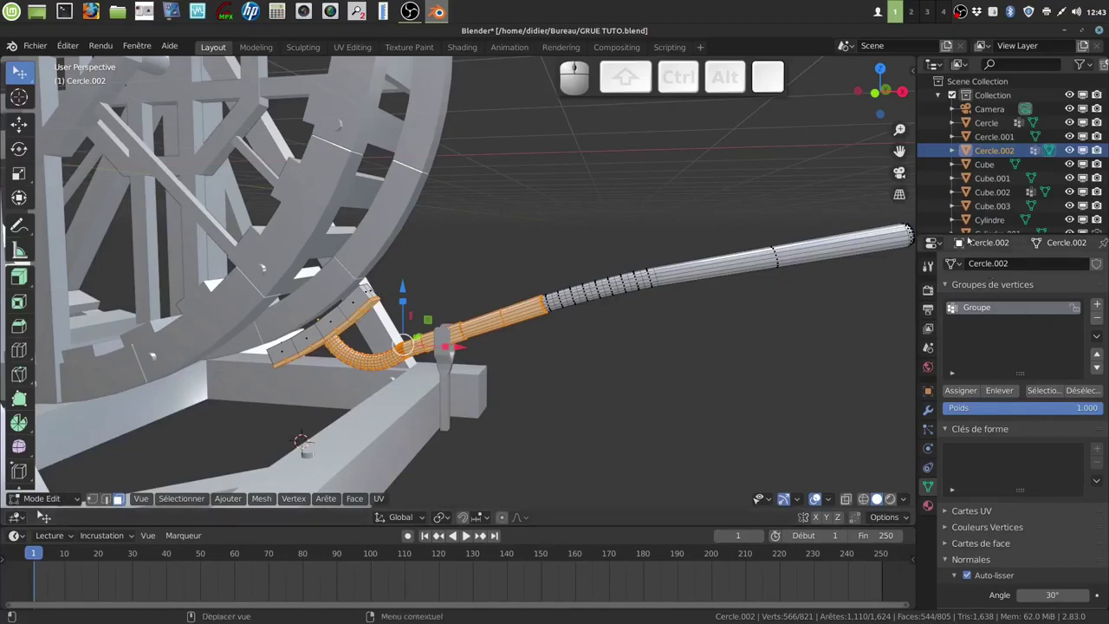
Invert the face selection and assign Matériau.003 to the lever's outer section and the brake shoe's block.
click(928, 506)
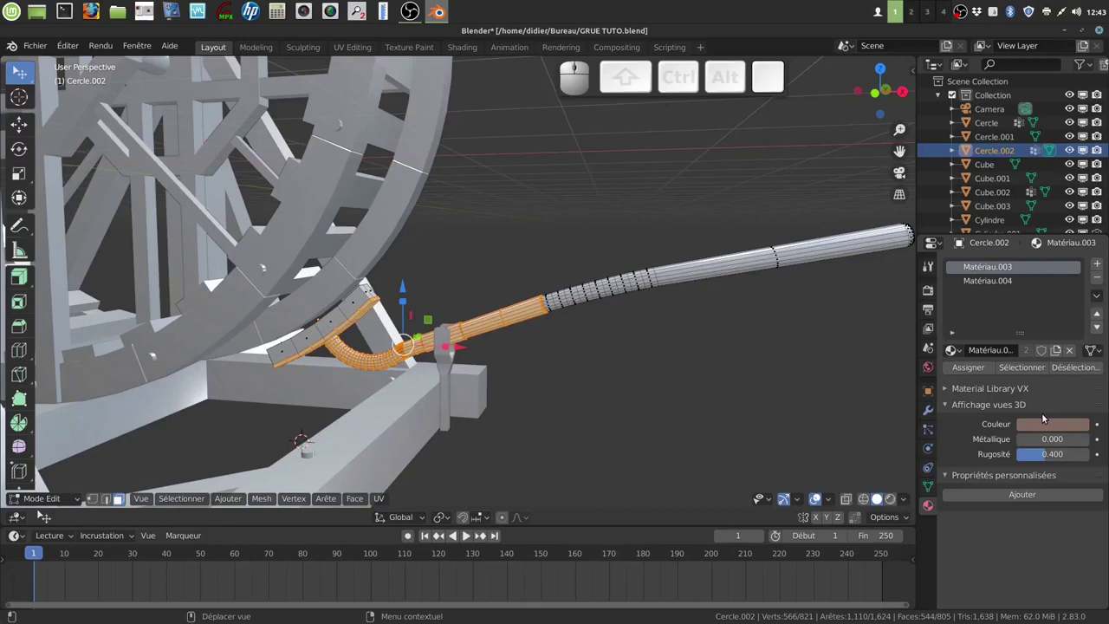
click(173, 500)
click(199, 457)
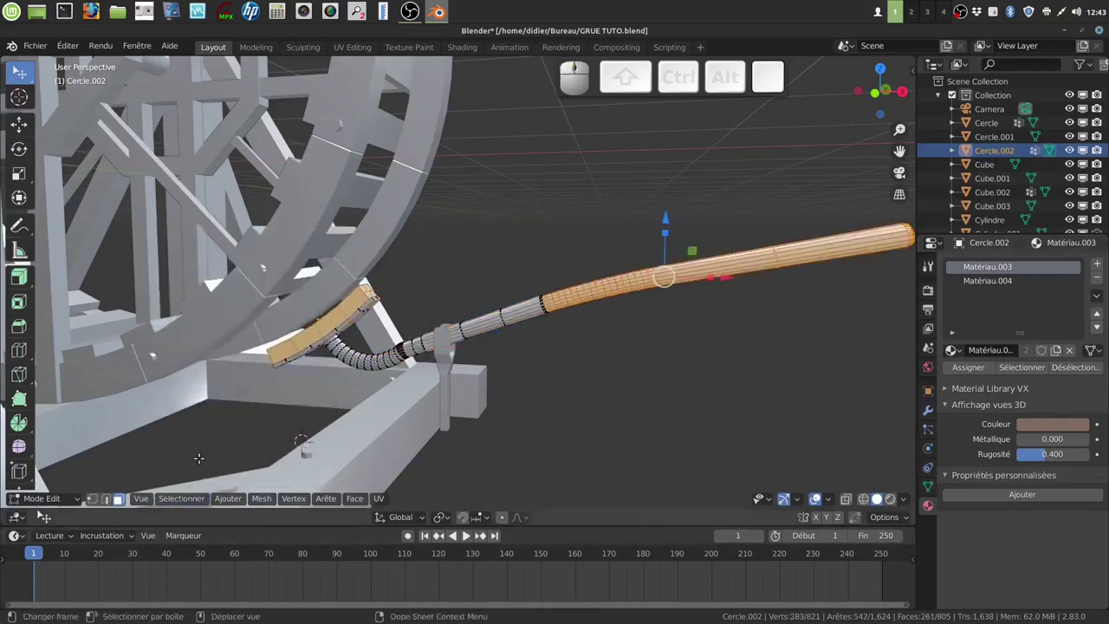
click(974, 367)
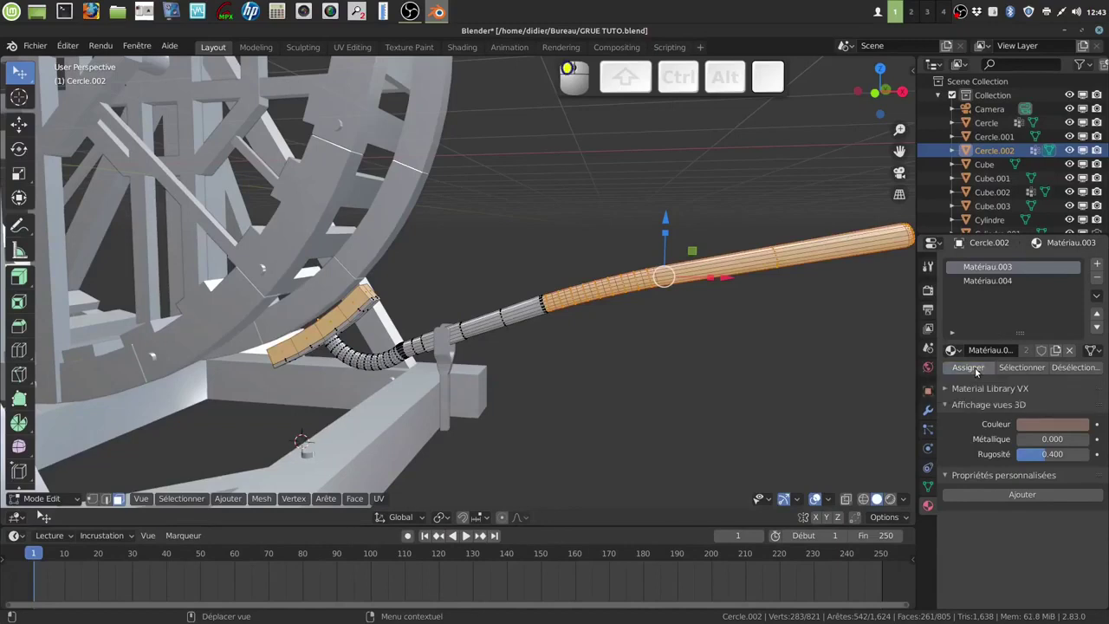
Invert the selection back and assign Matériau.004 to the bent handle, the section through the fork and the shoe's backing plate.
click(189, 499)
click(189, 454)
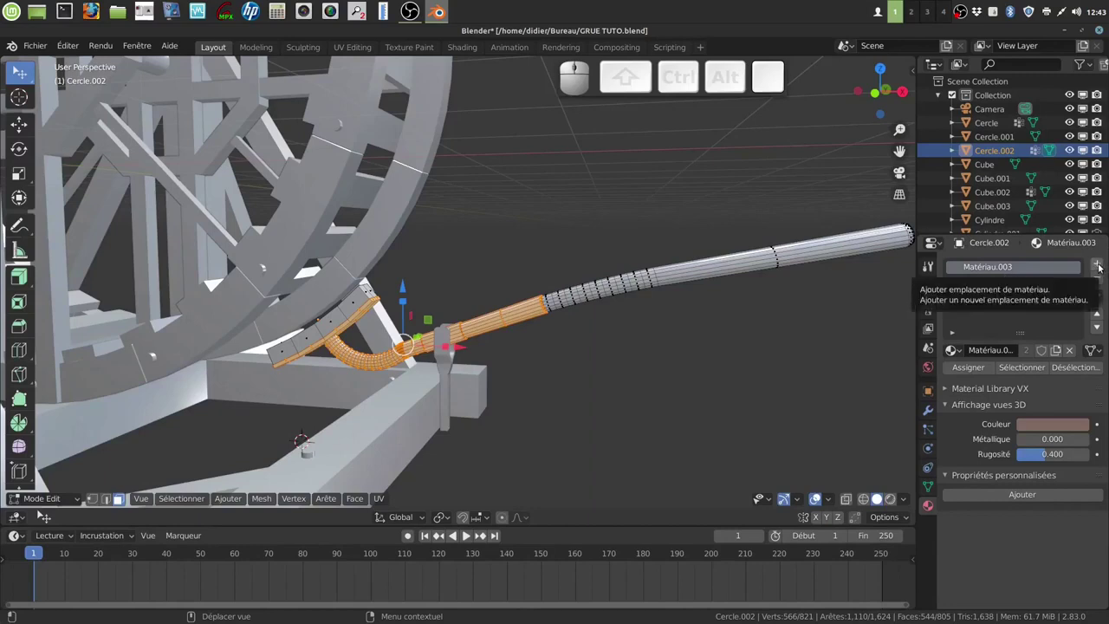
click(1014, 281)
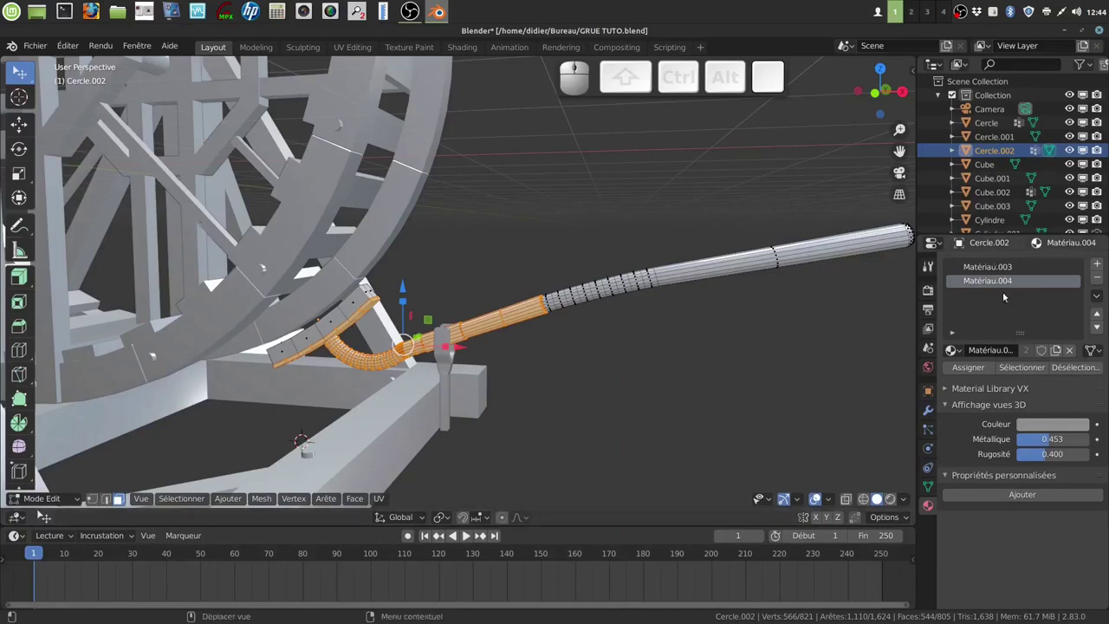
click(970, 368)
Show the scene in rendered shading and examine the materials on the brake shoe and handle in and out of mesh editing.
click(889, 499)
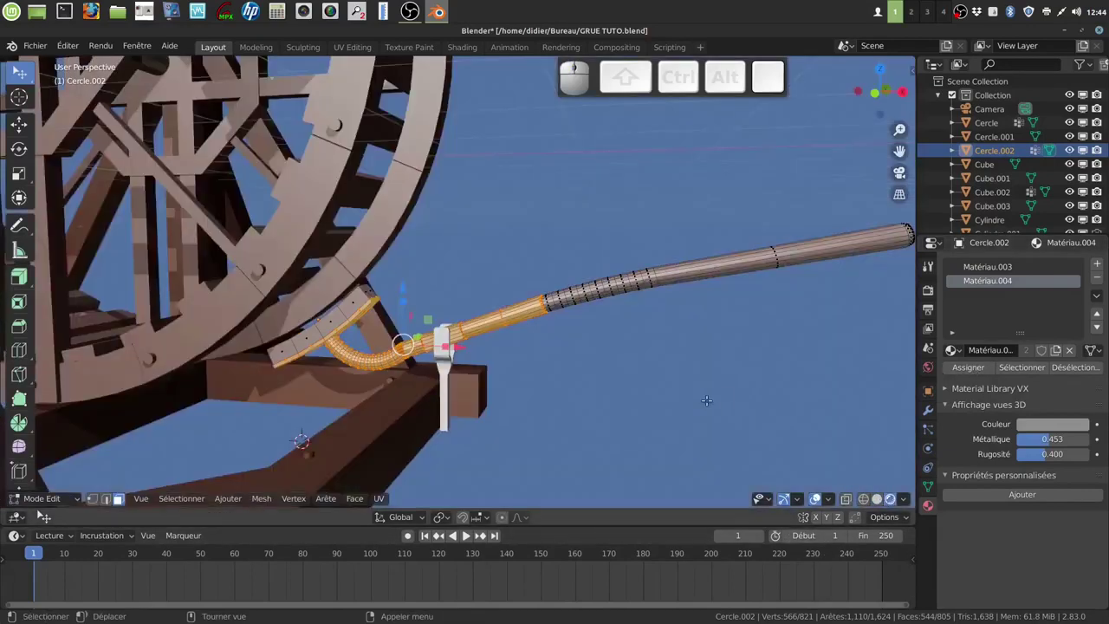
key(Tab)
middle_drag(706, 400, 467, 252)
key(Tab)
key(Tab)
key(Tab)
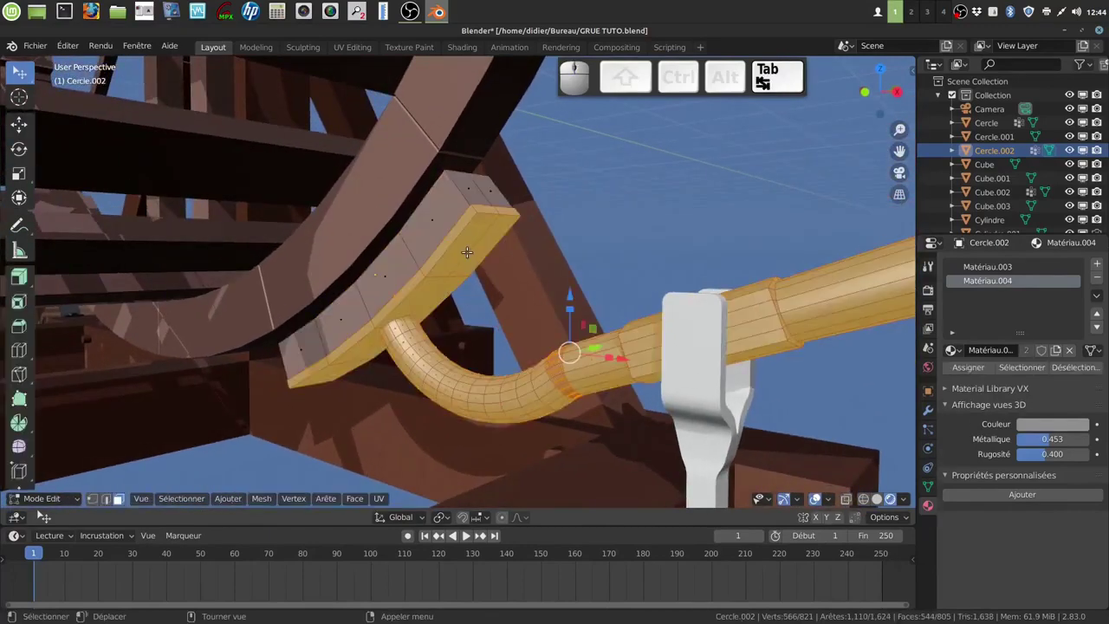
Switch back to solid shading and add one centred loop cut across the brake shoe's upper end section.
key(Tab)
key(Tab)
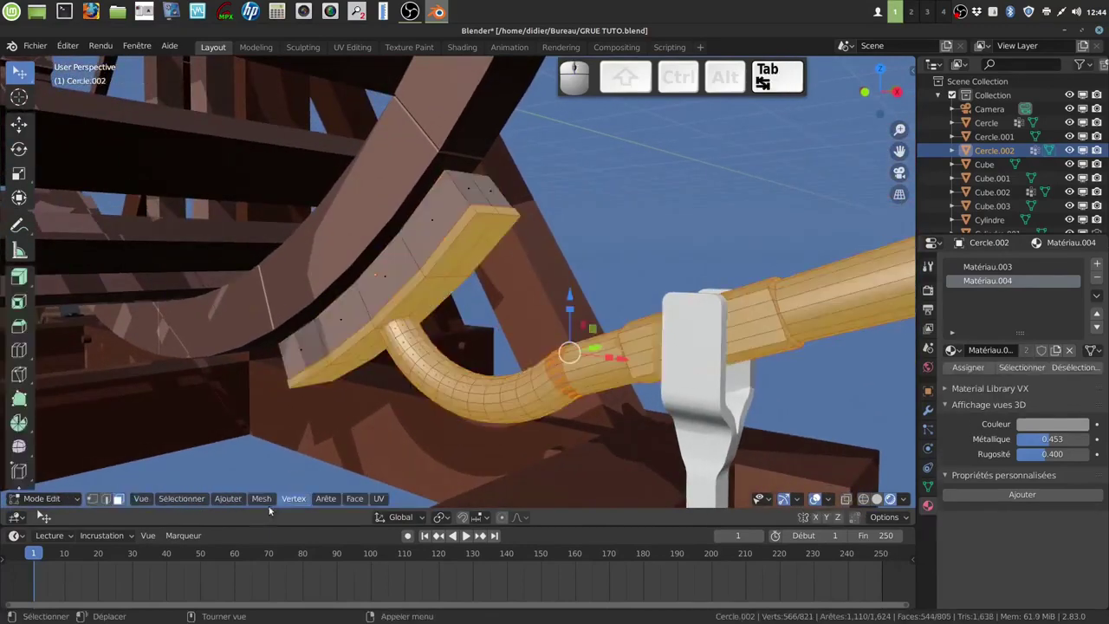
click(875, 499)
key(ctrl)
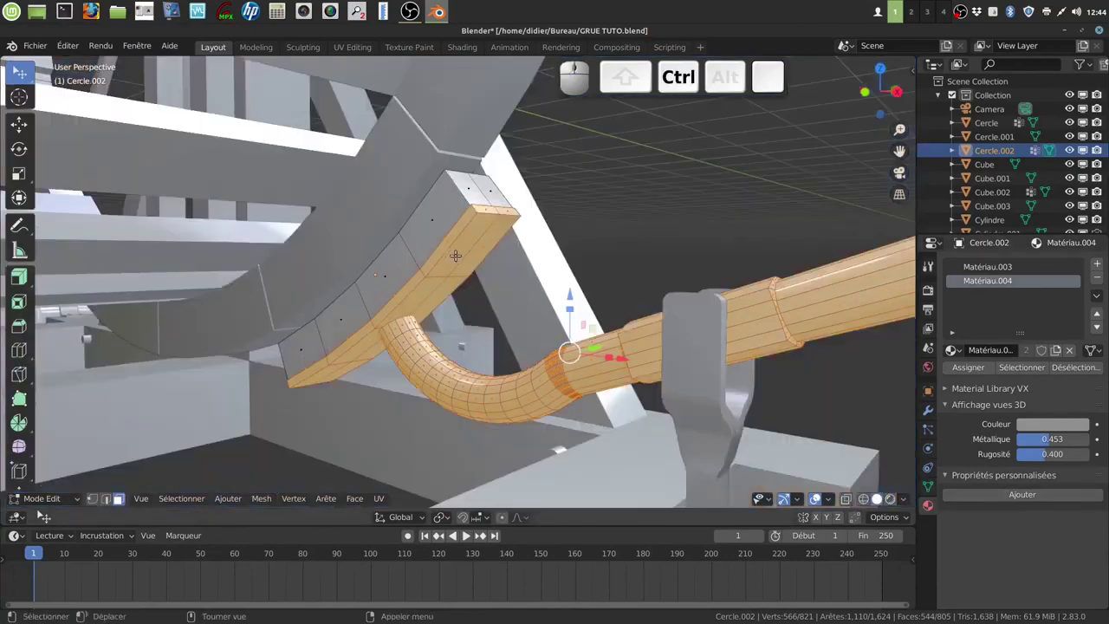
key(ctrl+r)
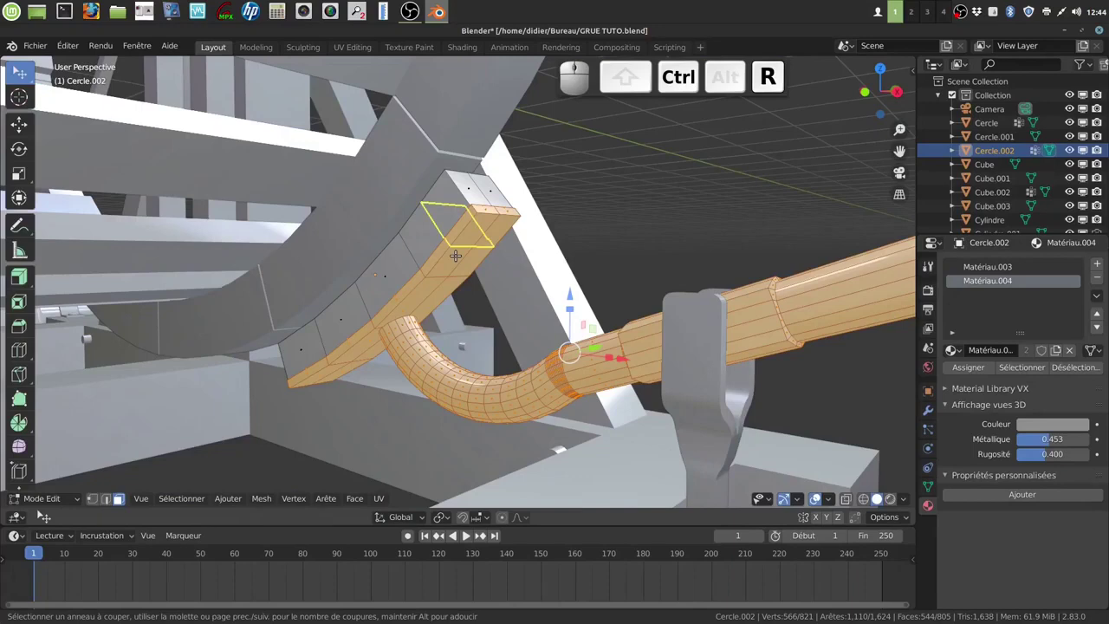
click(455, 256)
right_click(455, 256)
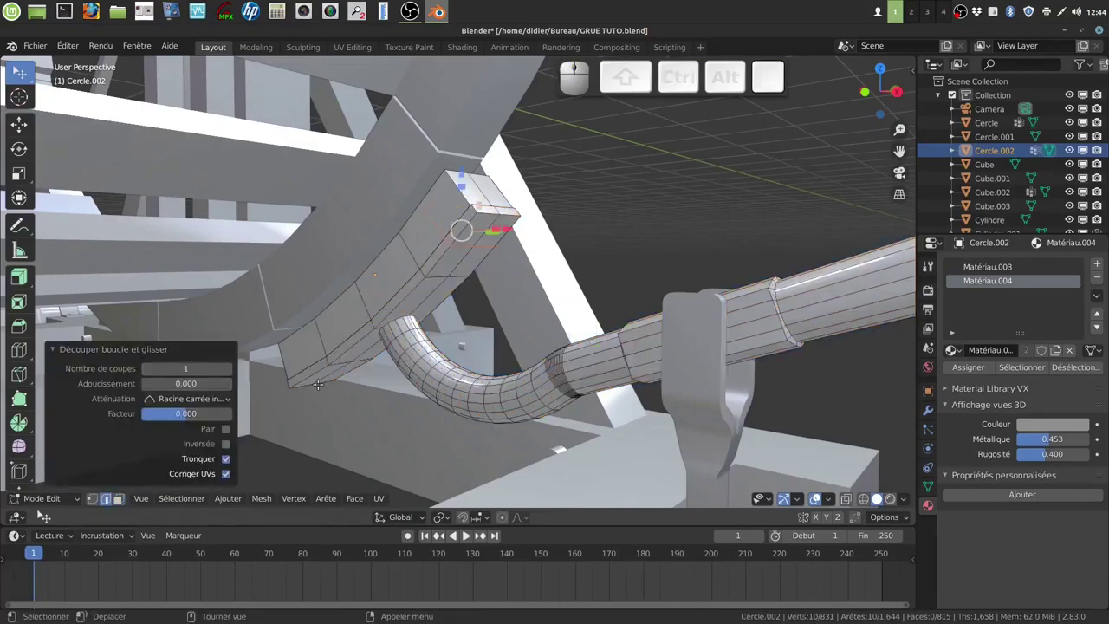
mouse_move(370, 369)
middle_down()
mouse_move(371, 349)
mouse_move(373, 358)
middle_up()
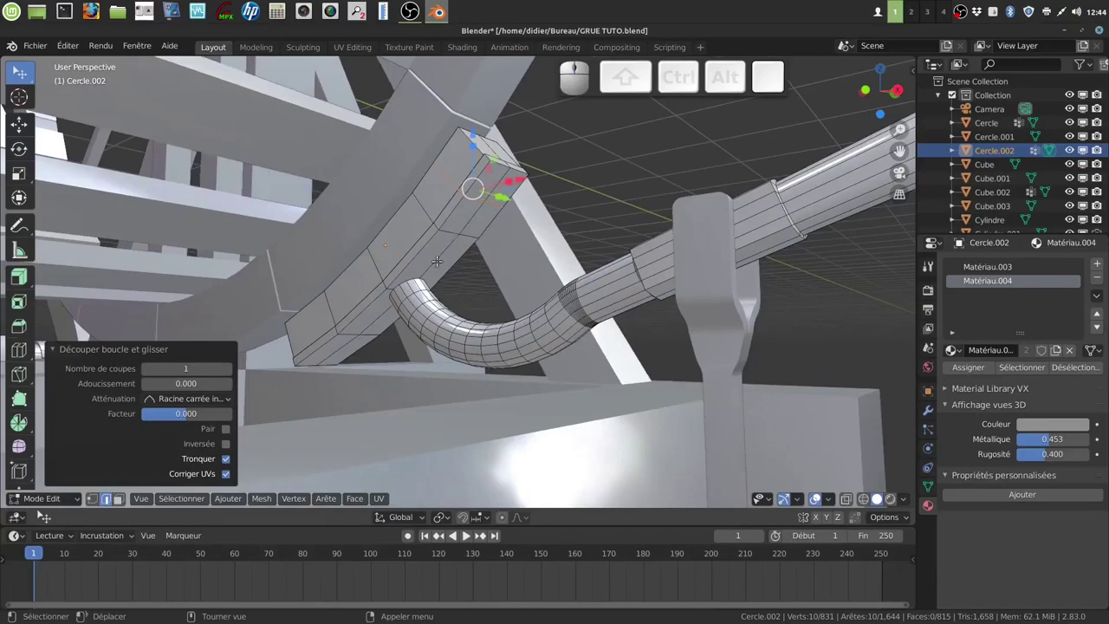
Add one centred loop cut across the brake shoe's lower end section and clear the selection.
key(ctrl)
key(ctrl+r)
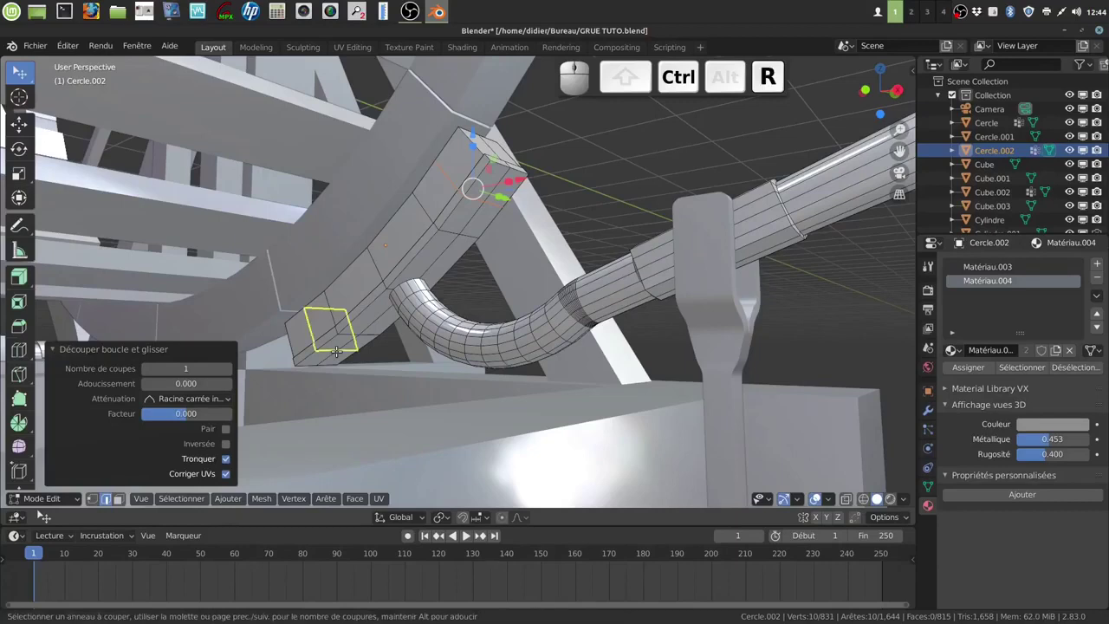
click(339, 352)
right_click(359, 351)
key(alt+a)
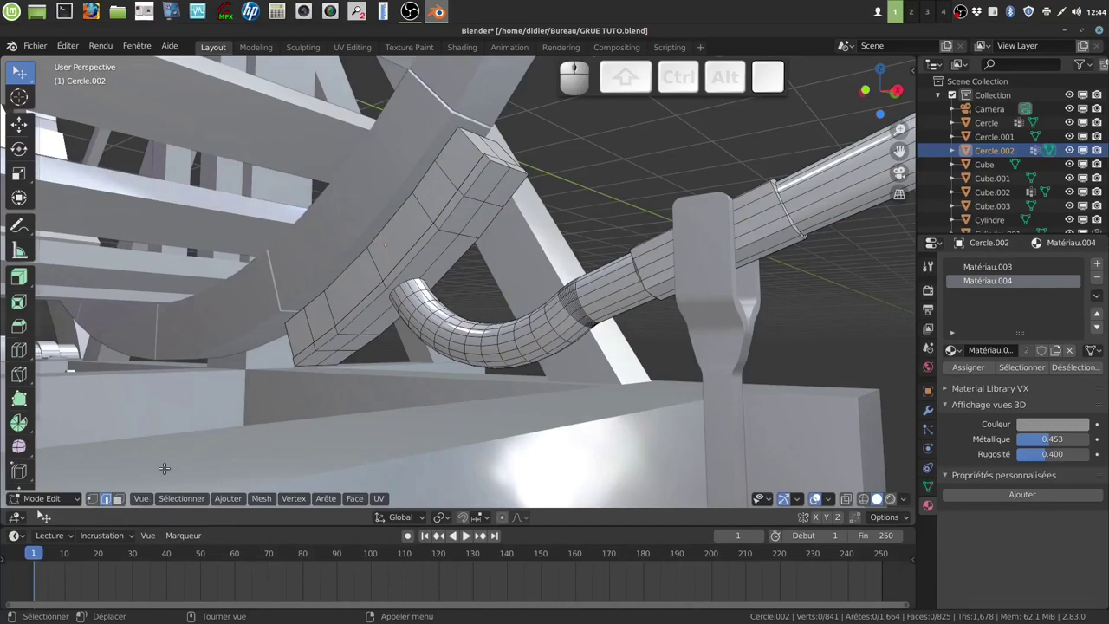
Select the four middle vertices near both ends of the shoe's backing plate and choose individual origins as the pivot point.
click(91, 498)
click(336, 350)
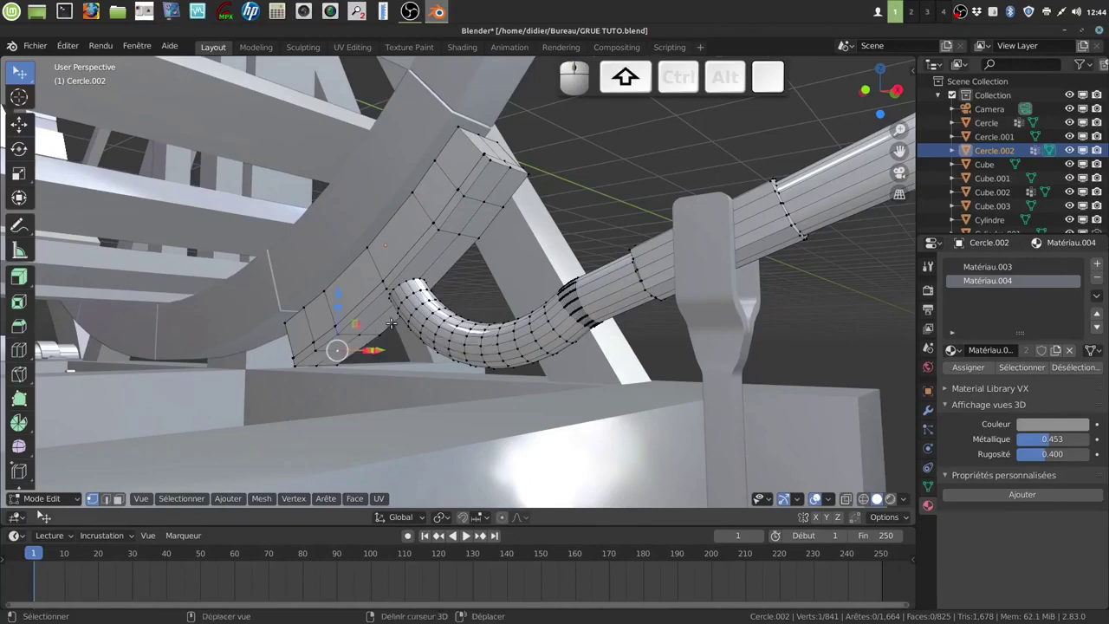
shift+click(489, 201)
shift+click(461, 232)
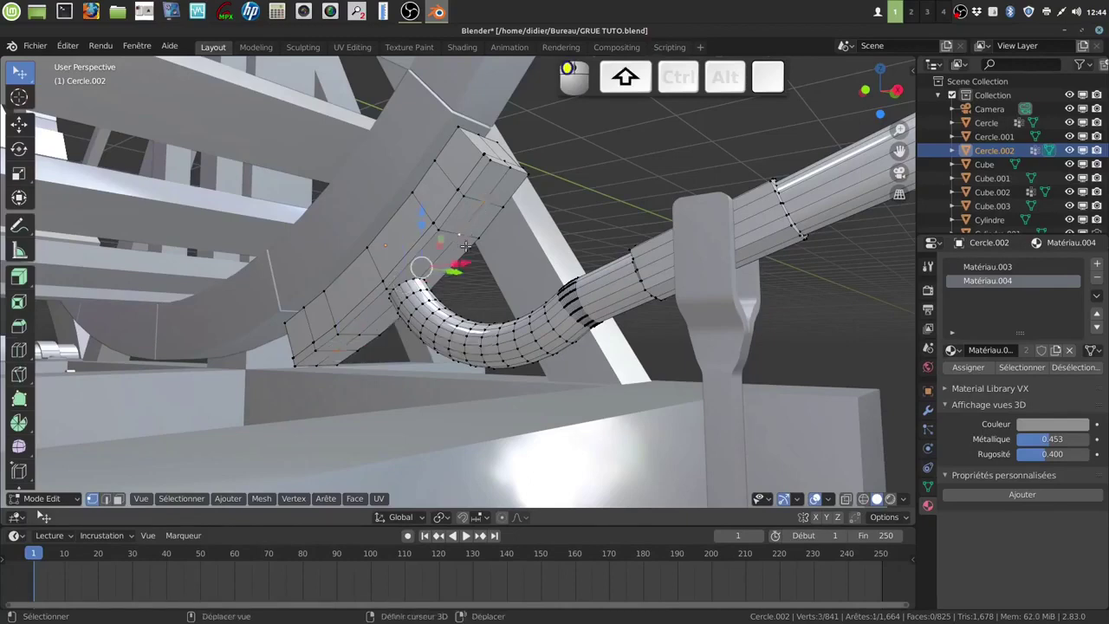
shift+click(352, 334)
middle_drag(494, 304, 407, 535)
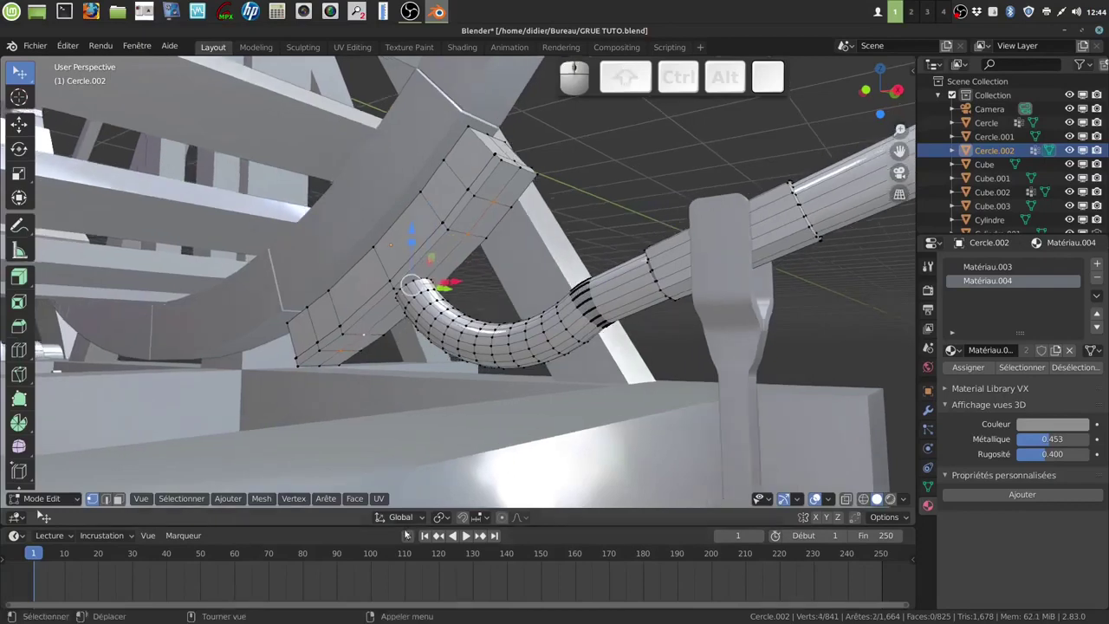
click(447, 517)
click(477, 472)
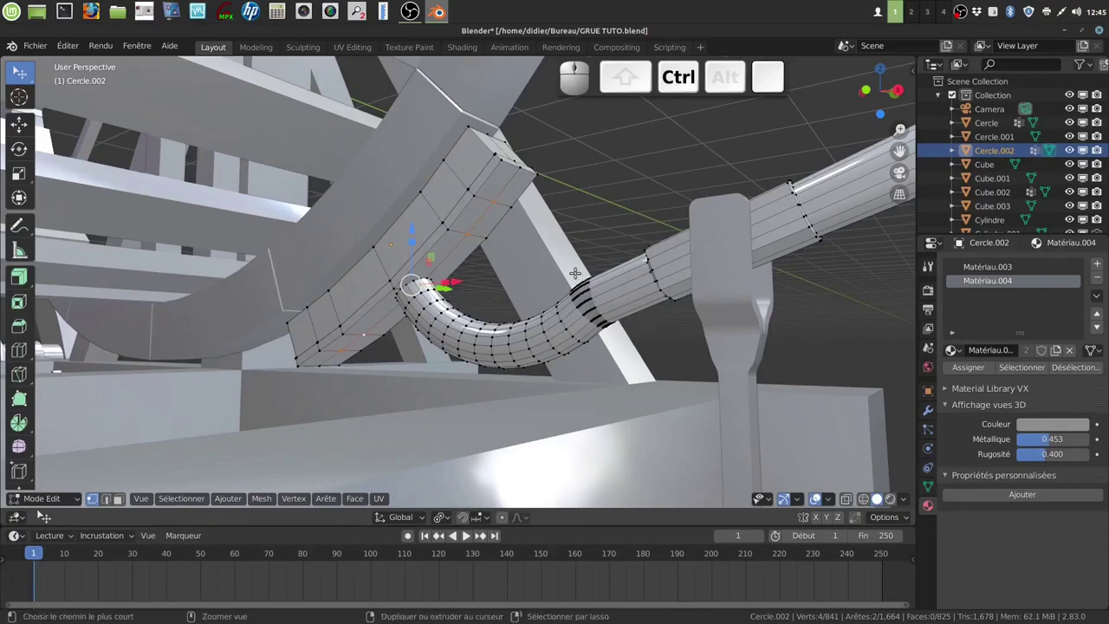
Bevel only the four selected vertices by about 0.0713 m with 4 segments and a profile of 0.096, forming round patches.
key(ctrl+b)
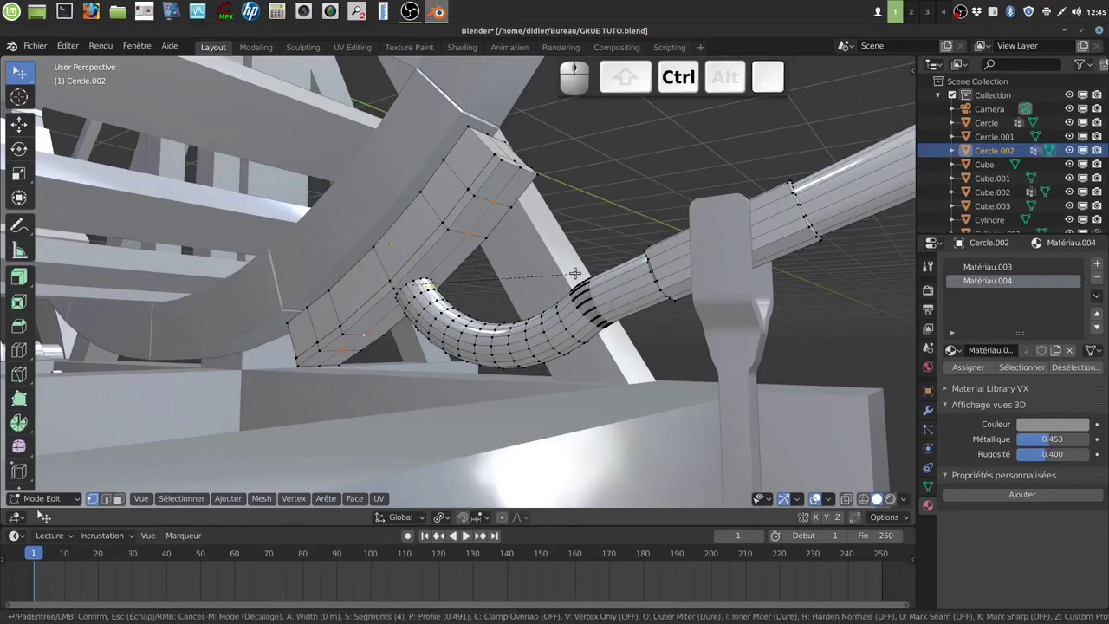
click(573, 273)
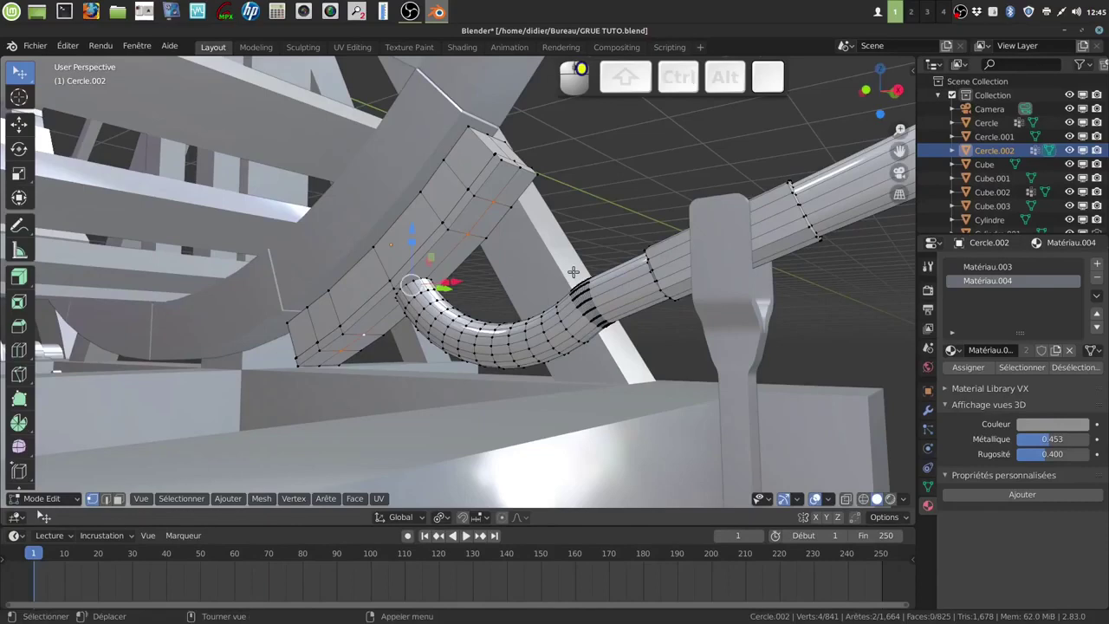
key(ctrl+shift+b)
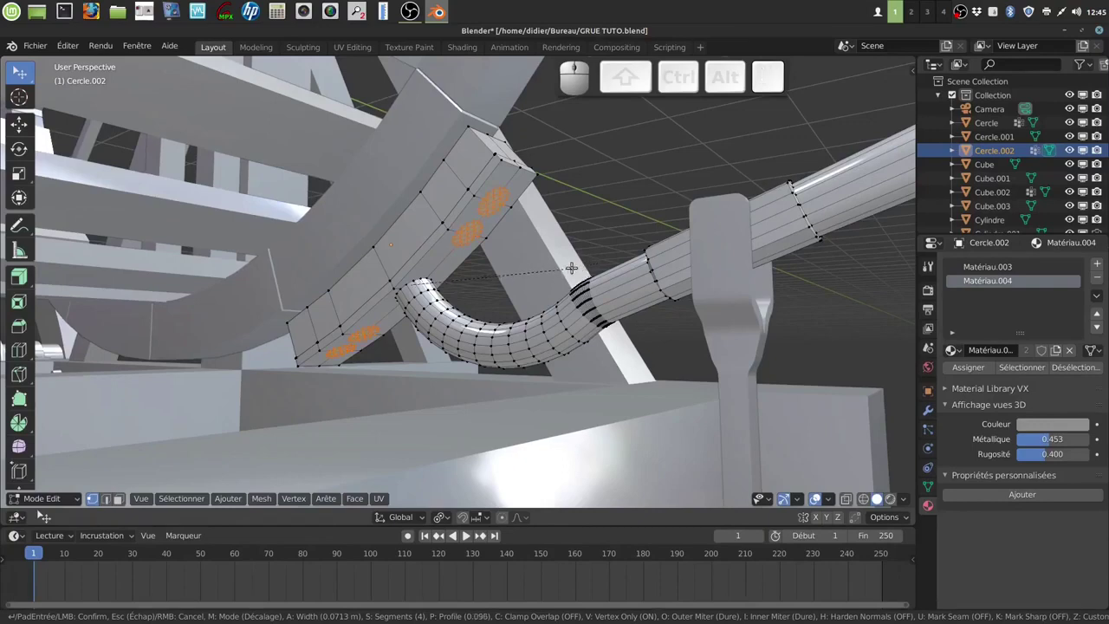
click(571, 268)
Try LoopTools Circle on the vertices of the four round patches and undo it.
right_click(630, 172)
mouse_move(630, 173)
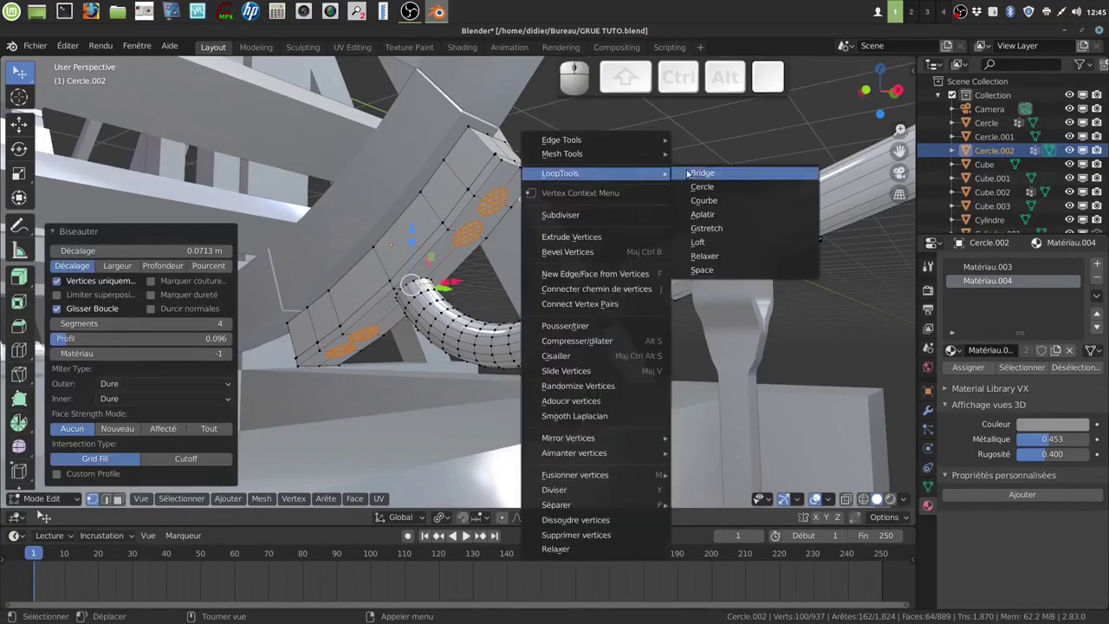
click(700, 190)
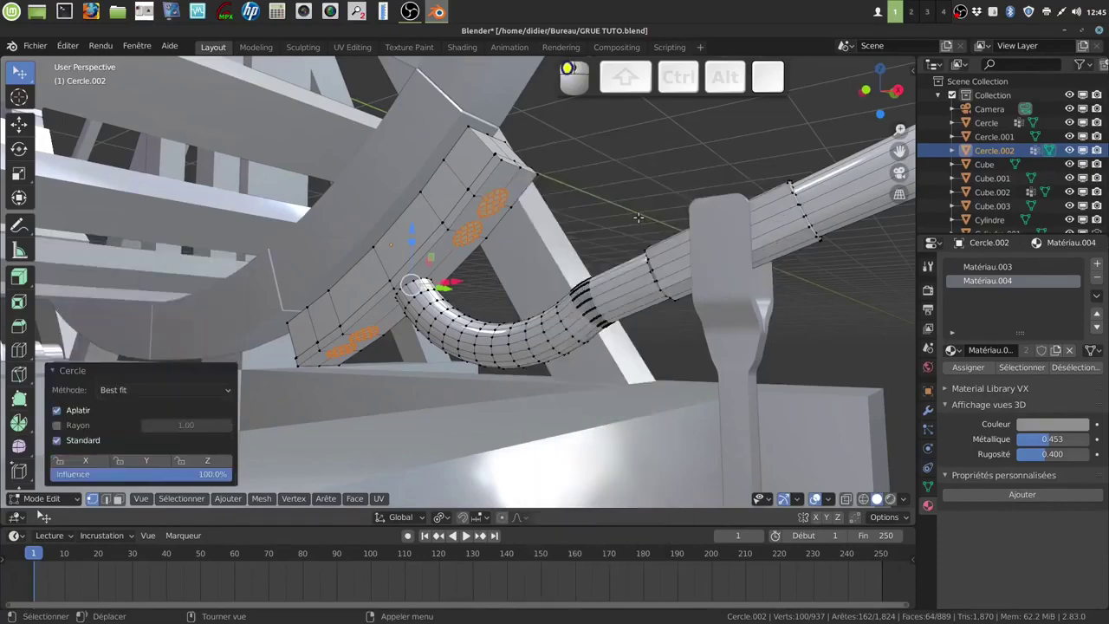
scroll(612, 277, up, 2)
middle_drag(611, 281, 599, 274)
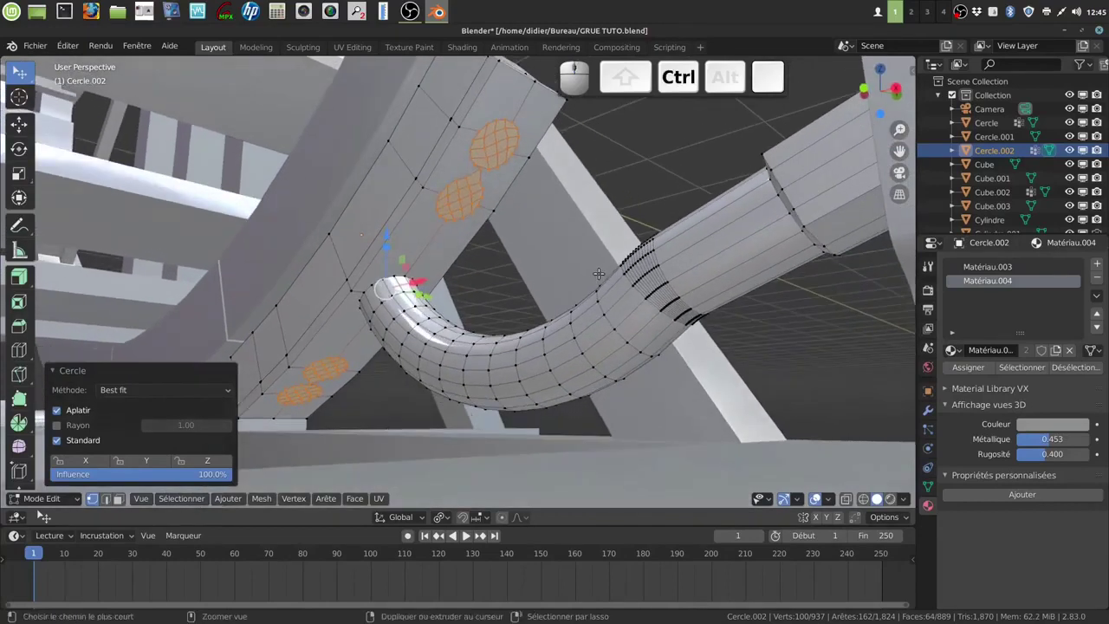
key(ctrl+z)
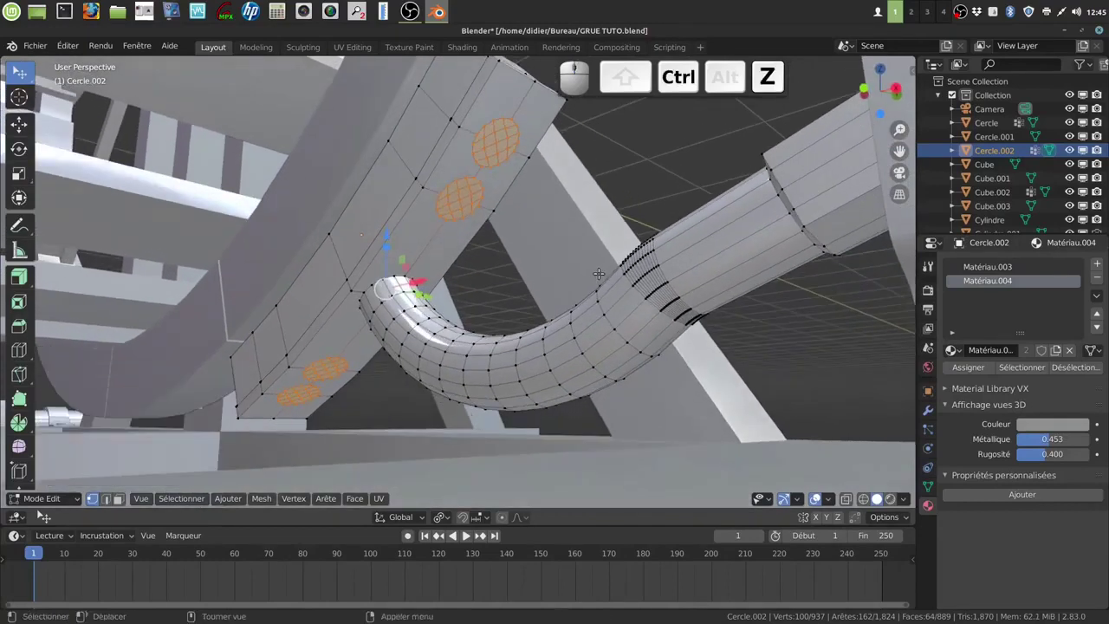
Try LoopTools Circle again on the four patches in face selection mode and undo it.
mouse_move(580, 207)
middle_down()
mouse_move(578, 198)
mouse_move(573, 209)
middle_up()
click(118, 498)
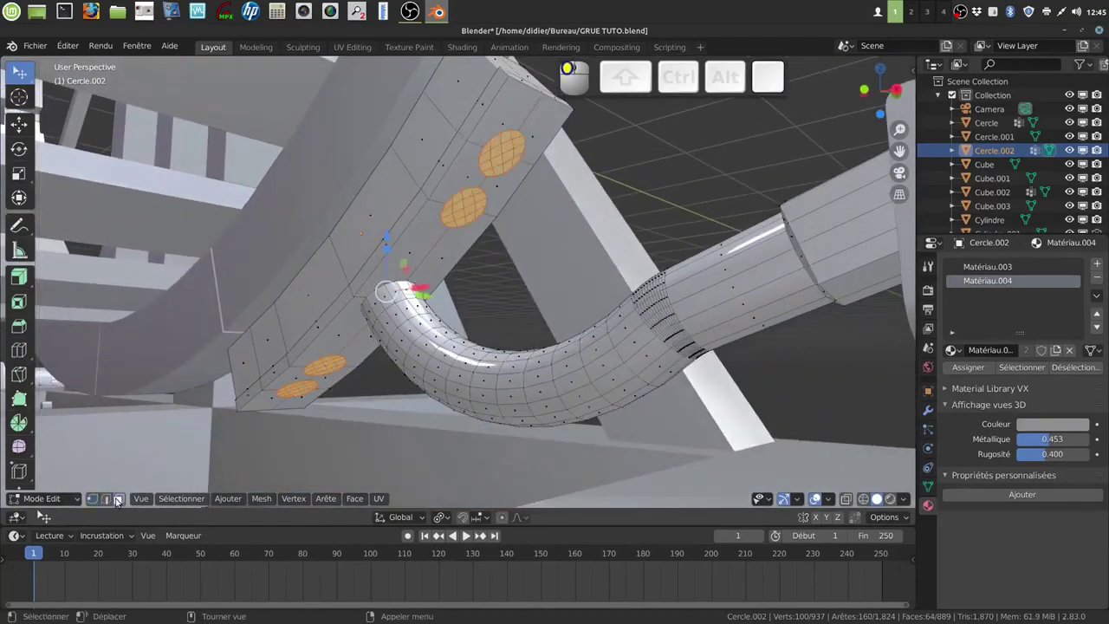
middle_drag(468, 297, 681, 185)
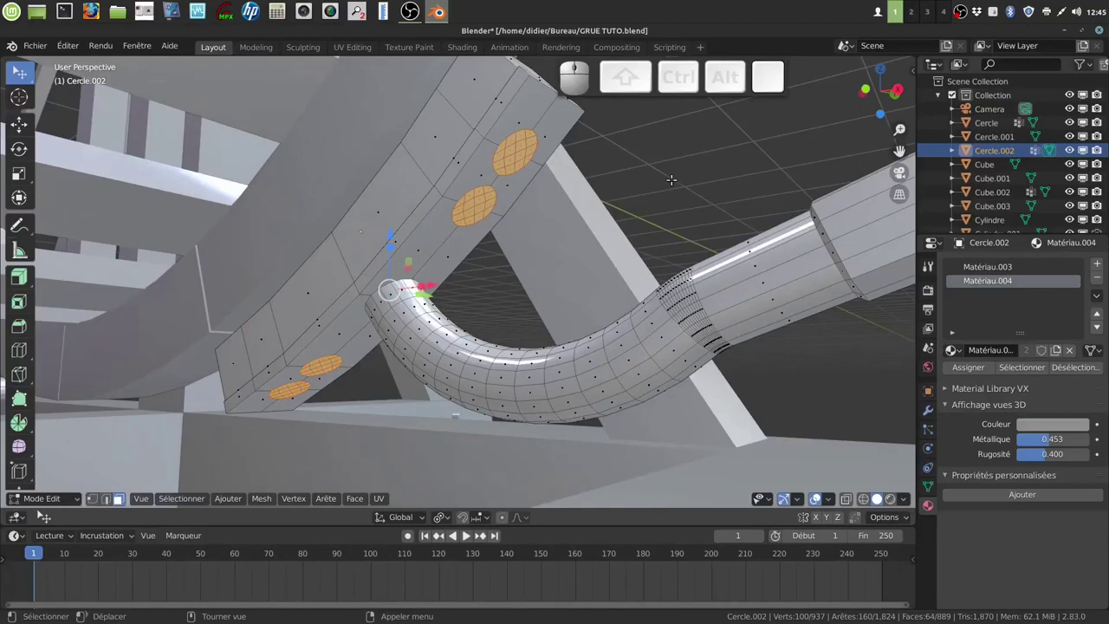
right_click(671, 179)
mouse_move(671, 179)
click(739, 192)
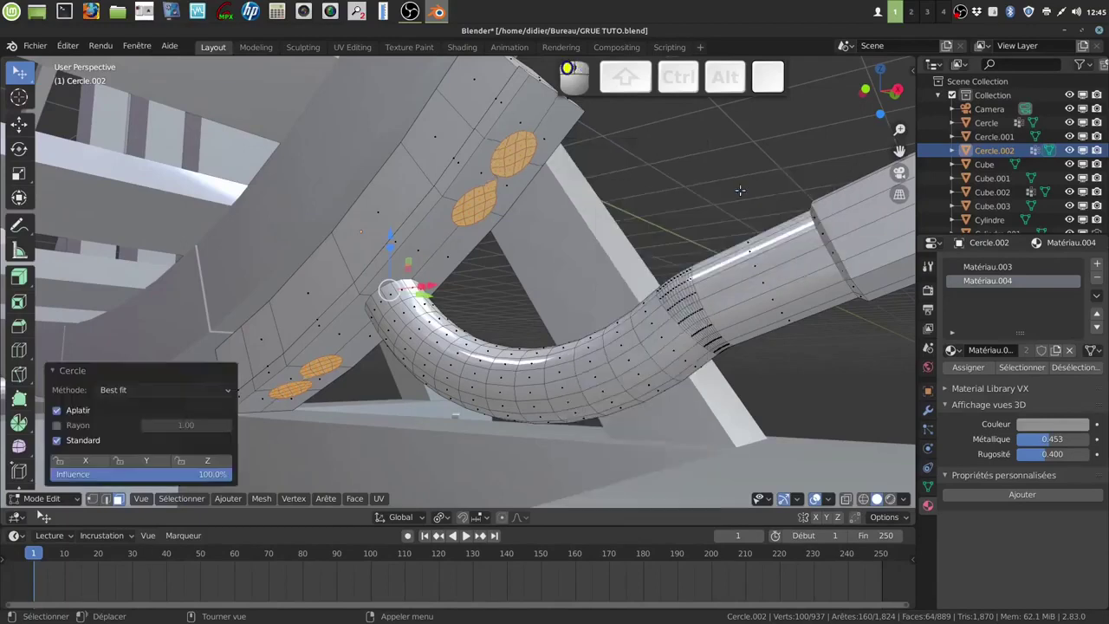
key(ctrl+z)
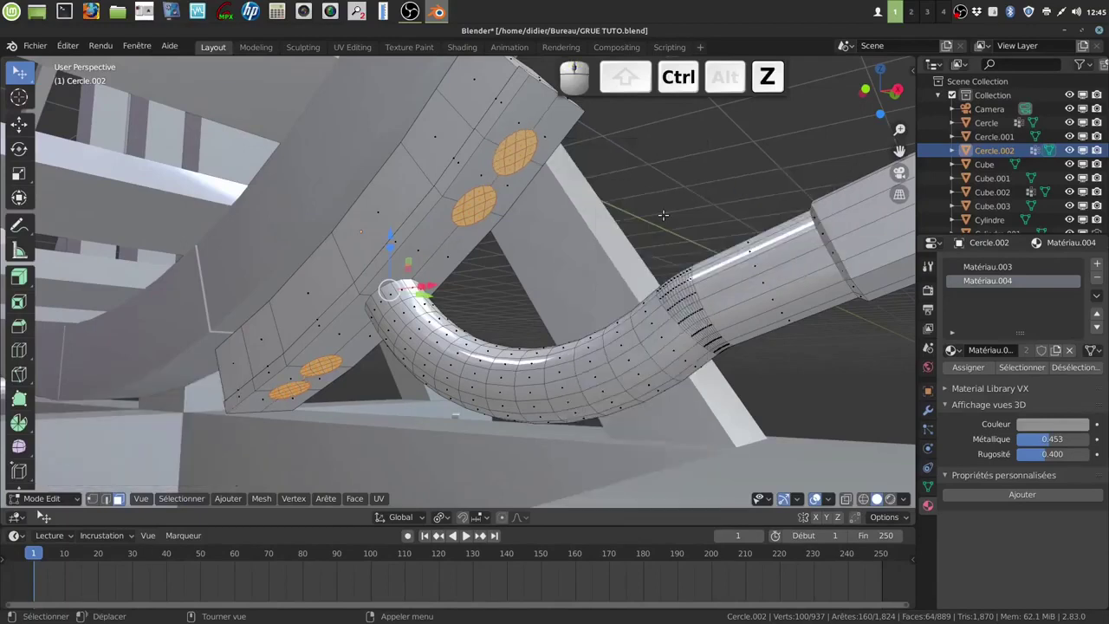
Scale the four round patches on the backing plate to about 0.78, each about its own centre.
middle_drag(668, 292, 660, 299)
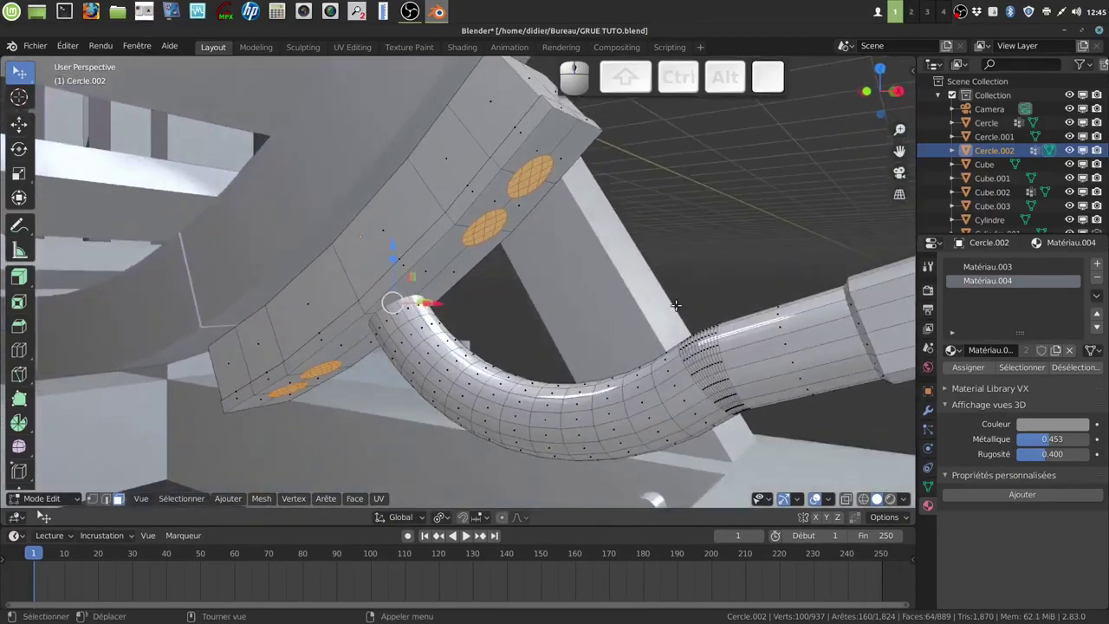
key(s)
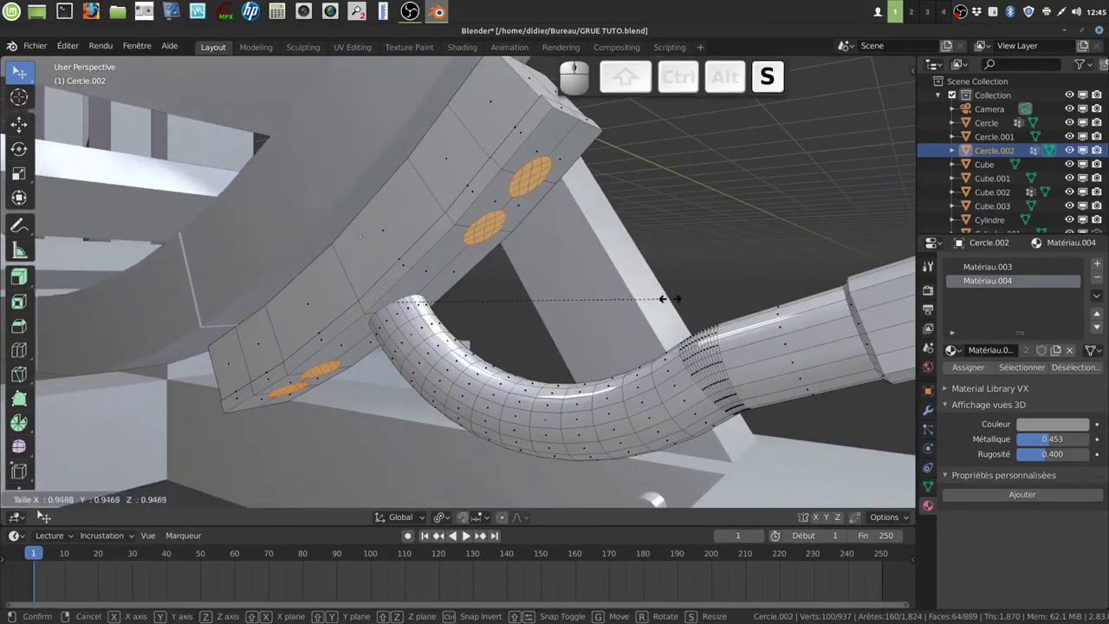
click(621, 298)
middle_drag(606, 271, 607, 288)
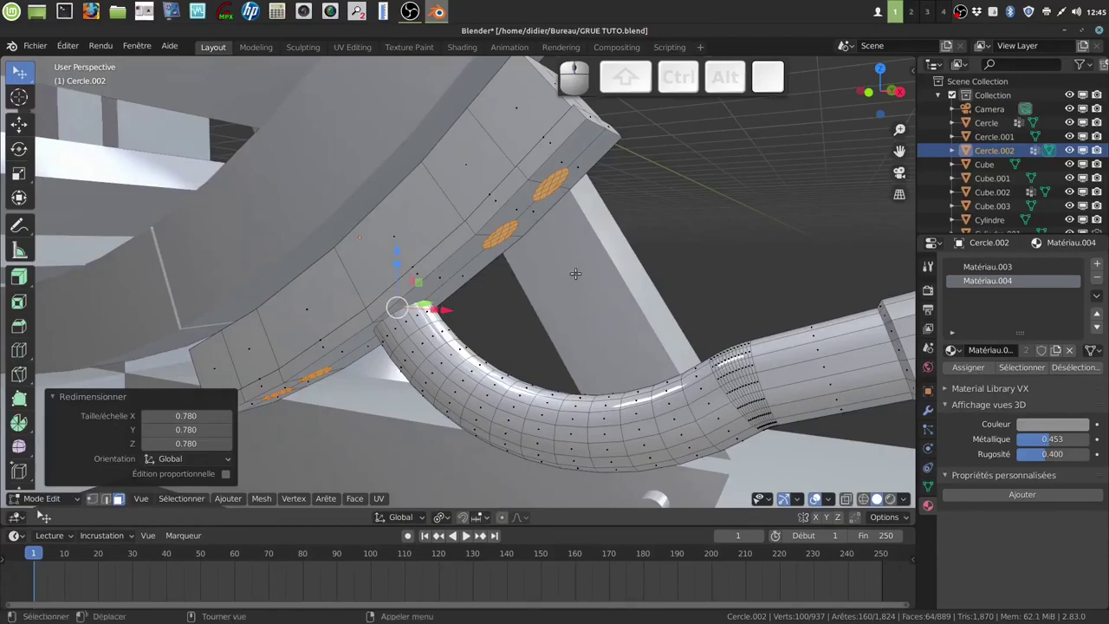
Extrude the four round patches outward twice in succession, about 0.01 m each time, to raise bolt heads.
key(e)
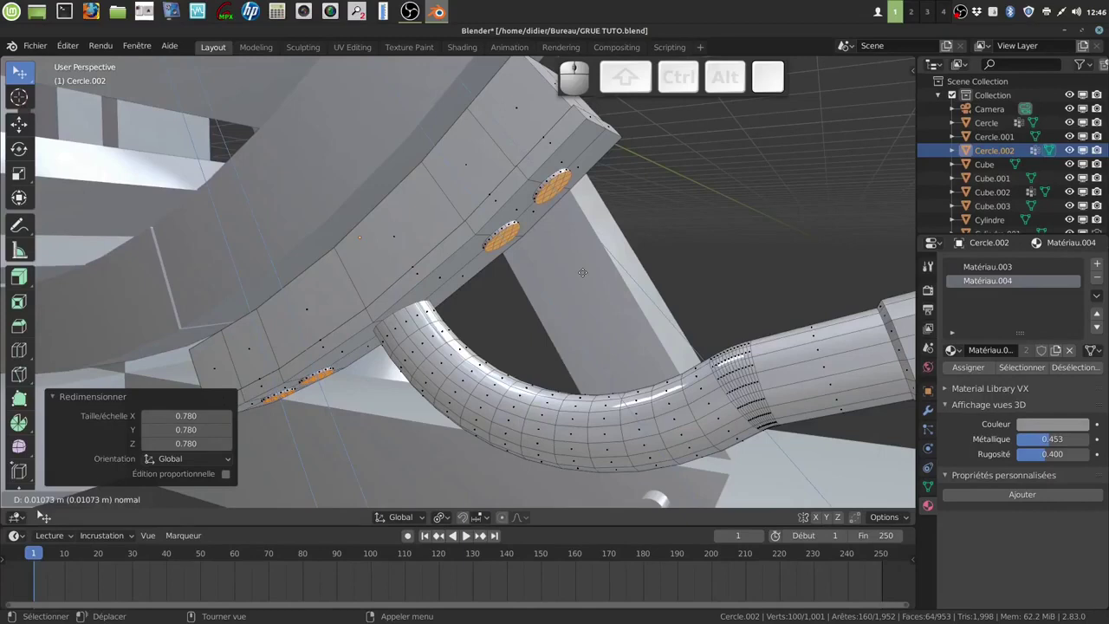
click(583, 272)
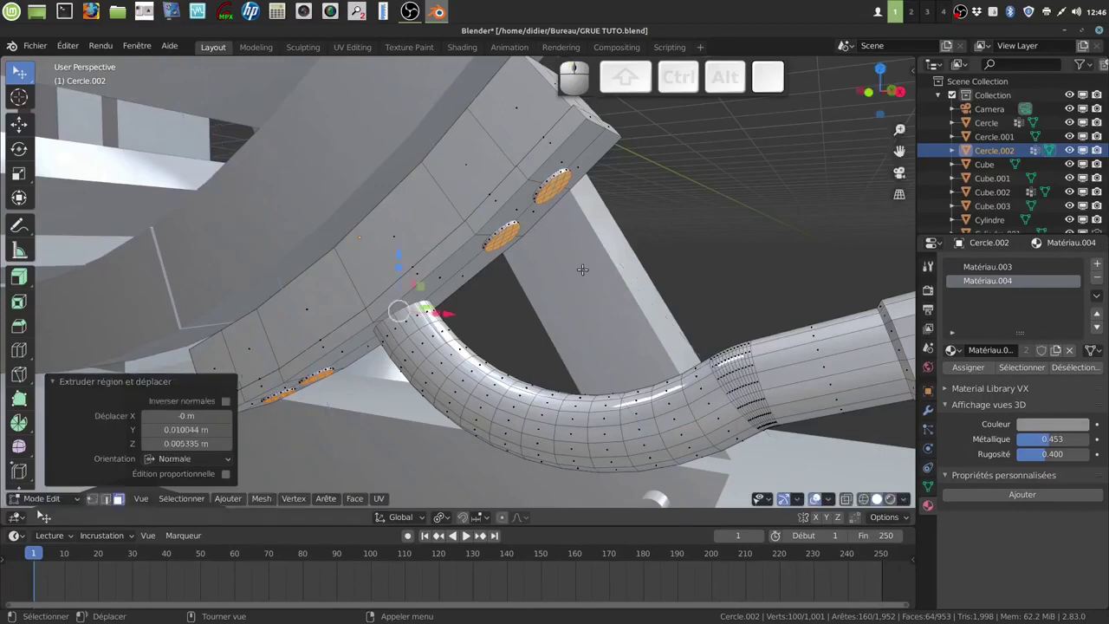
key(e)
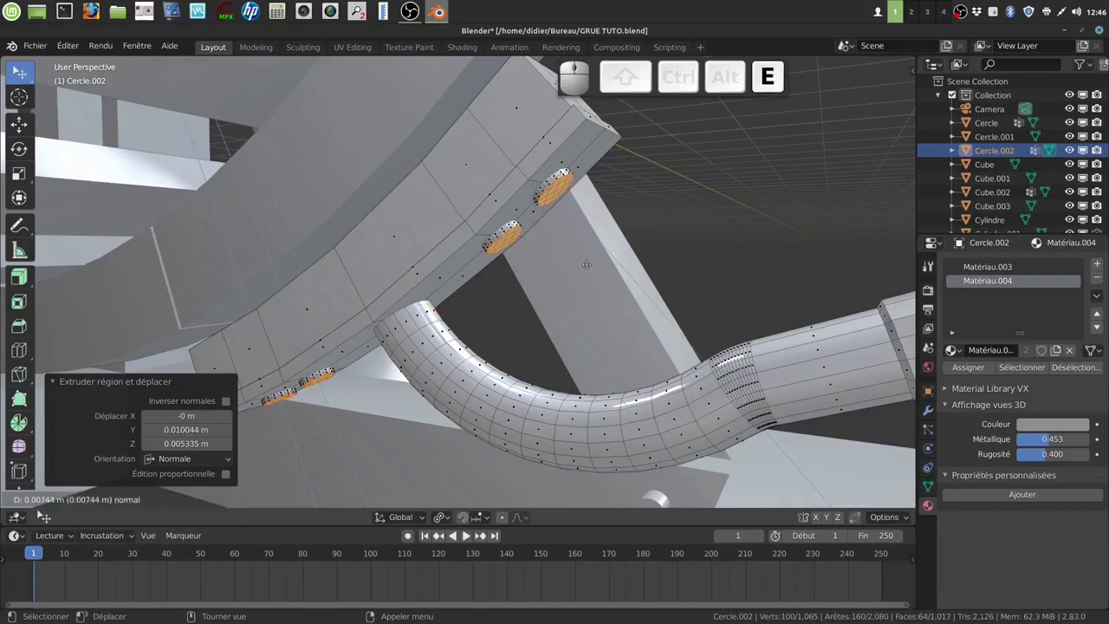
click(609, 298)
Scale down the outer faces of the four bolt heads to taper them and leave mesh editing.
key(s)
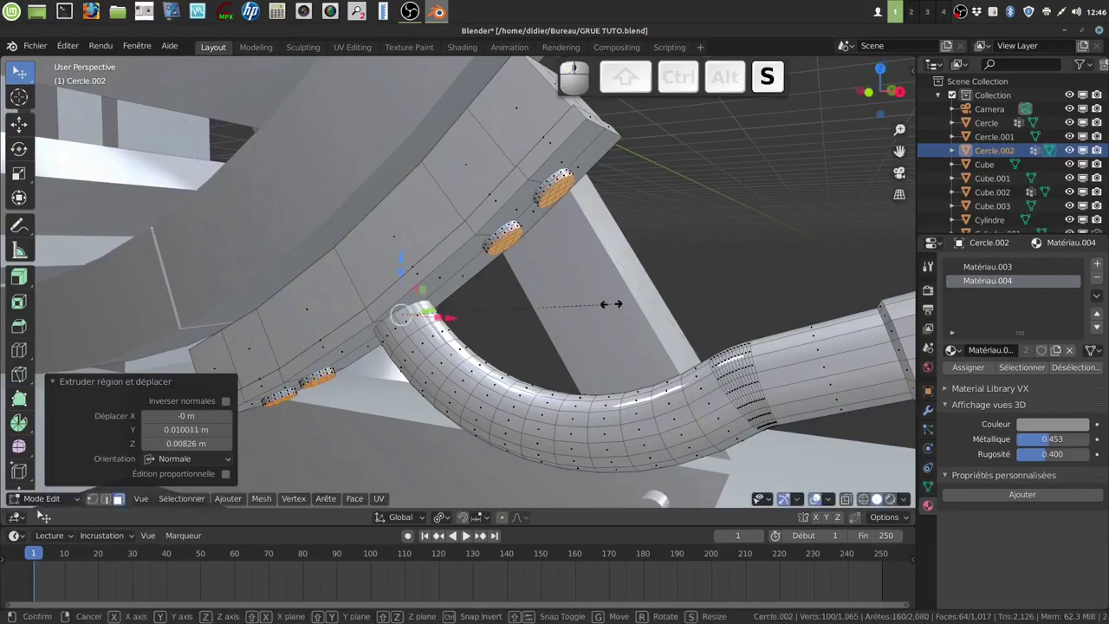
click(523, 280)
key(Caps_Lock)
key(Tab)
middle_drag(565, 291, 572, 312)
scroll(536, 256, down, 6)
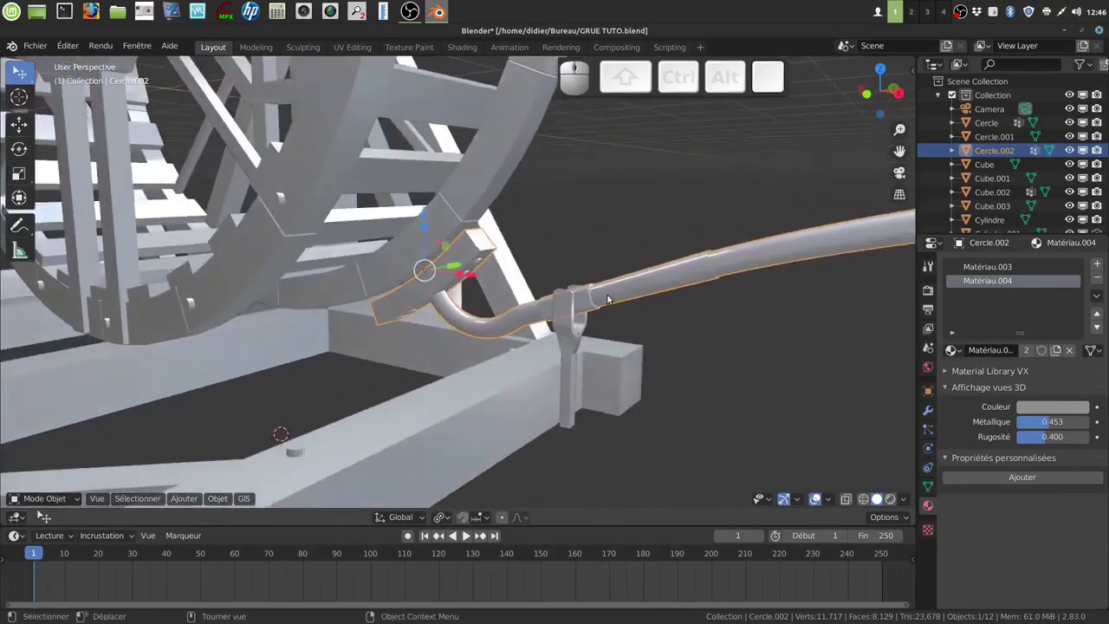
Move the fork that holds the brake lever slightly along the Z axis and deselect everything.
mouse_move(571, 389)
middle_down()
mouse_move(612, 372)
mouse_move(575, 374)
middle_up()
click(571, 385)
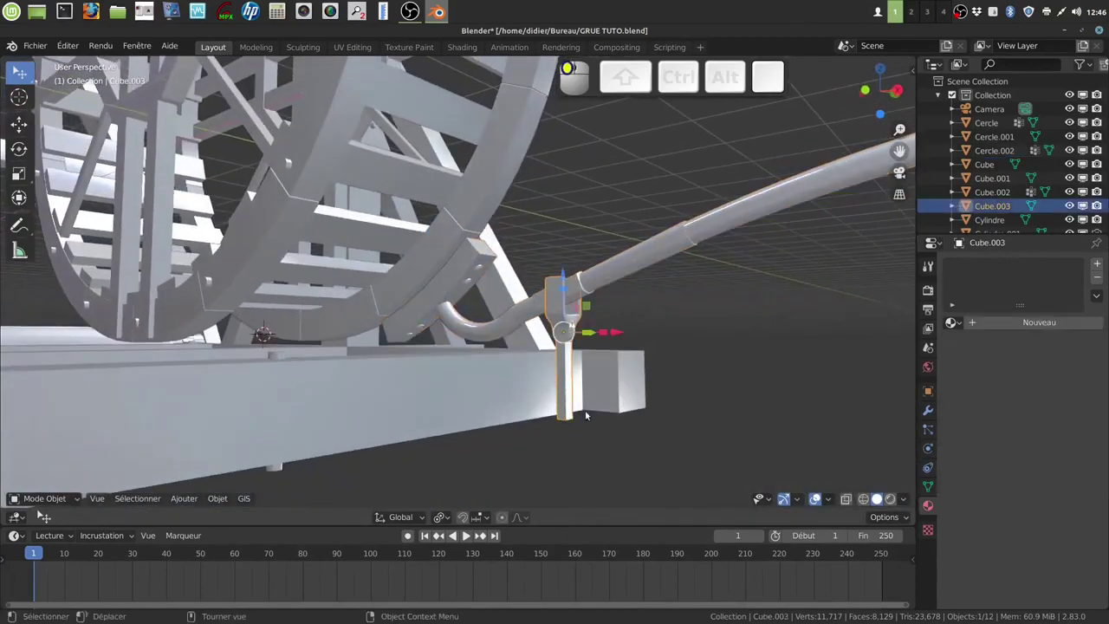
shift+middle_drag(588, 416, 559, 405)
scroll(566, 394, up, 5)
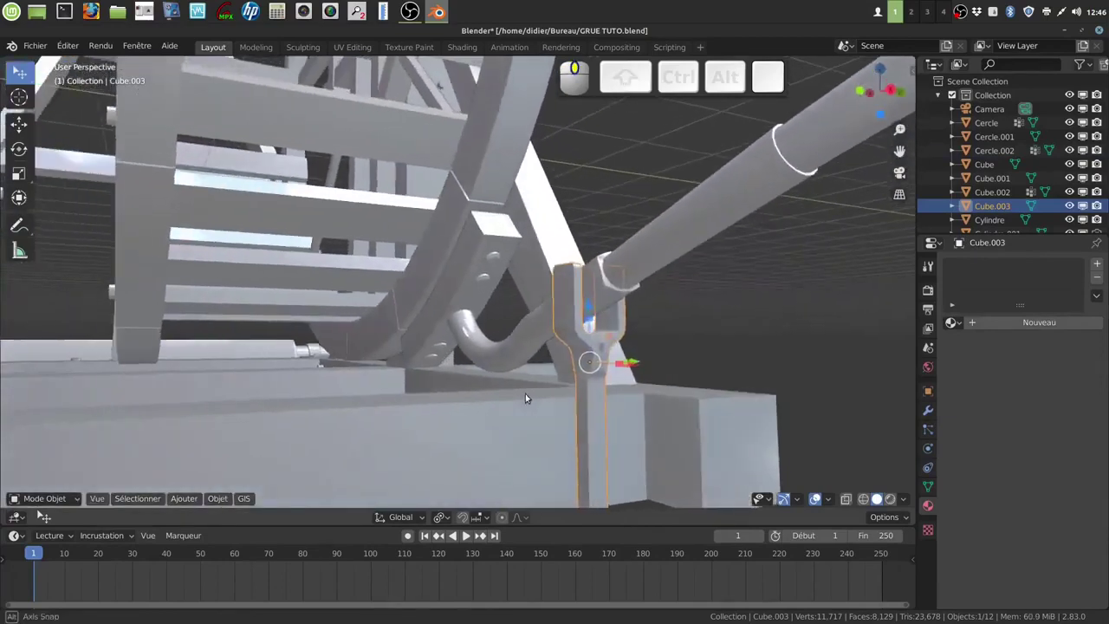
key(g)
key(z)
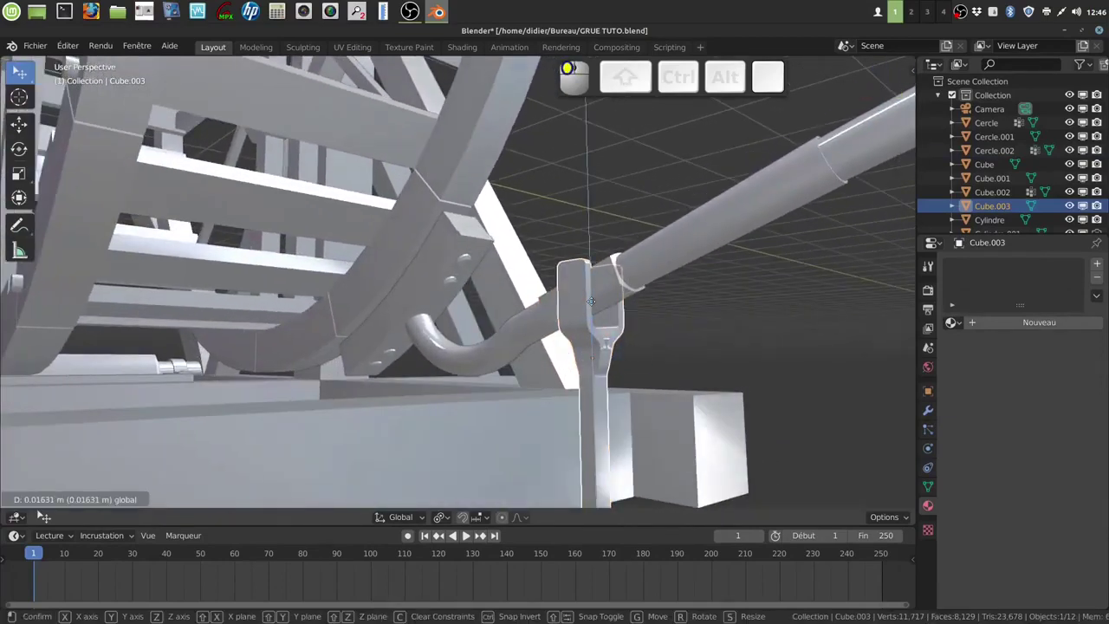
click(613, 374)
scroll(613, 376, down, 3)
mouse_move(613, 377)
middle_down()
mouse_move(648, 382)
mouse_move(607, 393)
mouse_move(629, 393)
mouse_move(611, 361)
mouse_move(625, 361)
middle_up()
key(a)
key(a)
scroll(624, 361, down, 8)
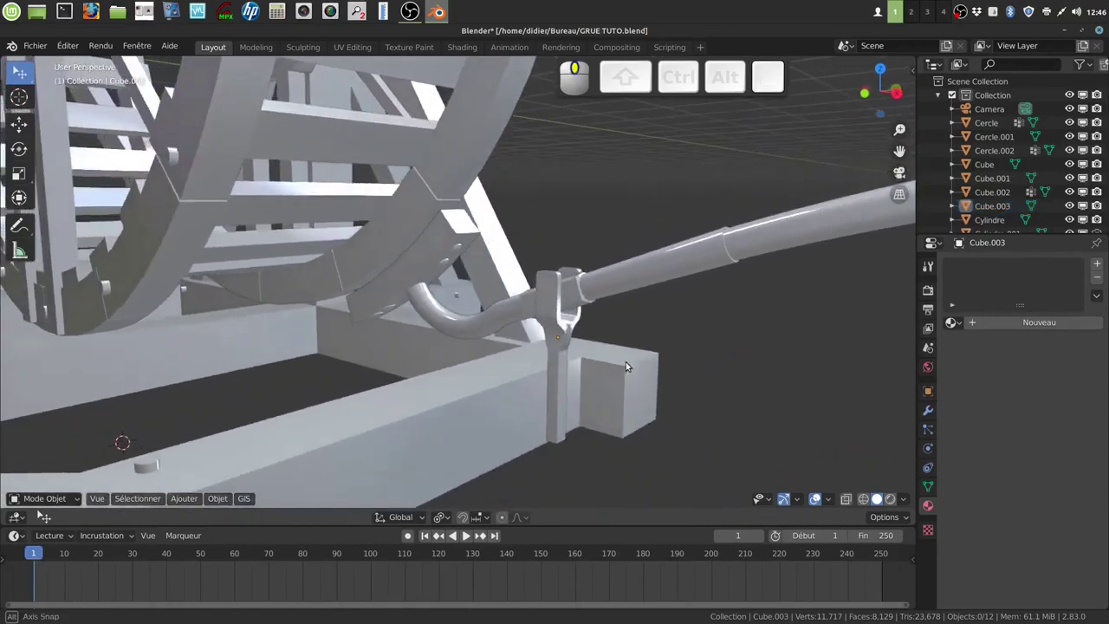
scroll(638, 366, up, 4)
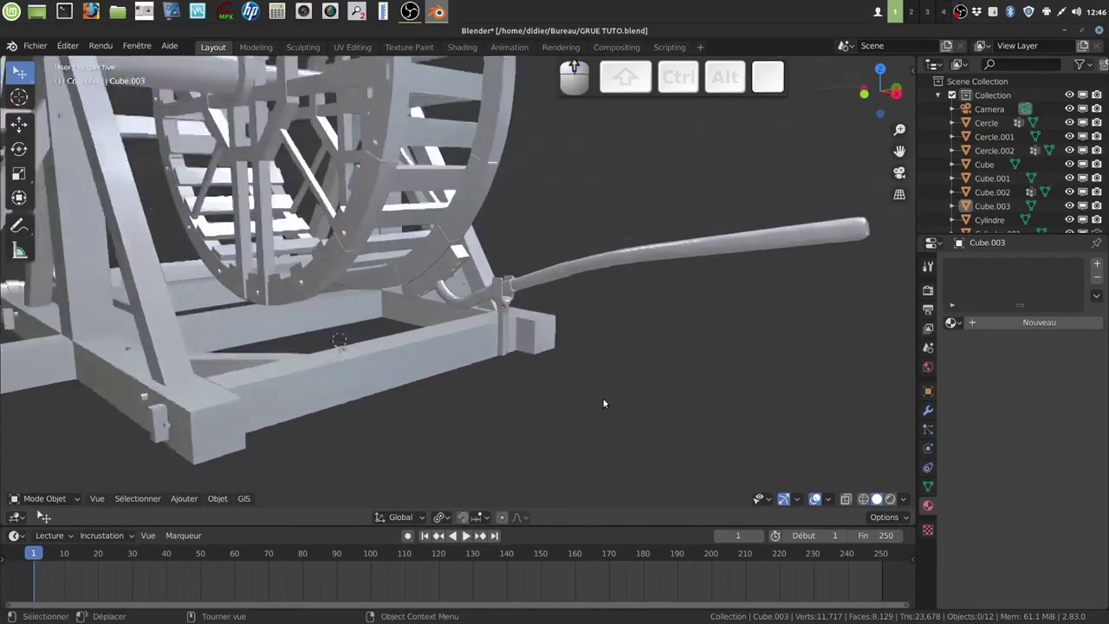
Add a cylinder mesh and set its vertex count to 16.
click(185, 499)
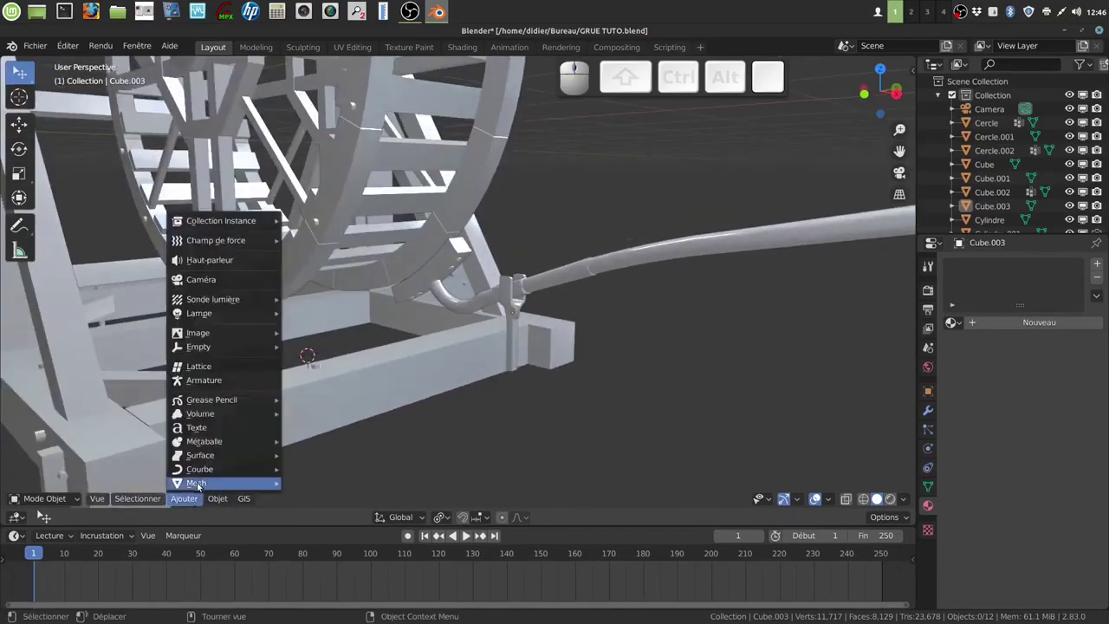
mouse_move(221, 474)
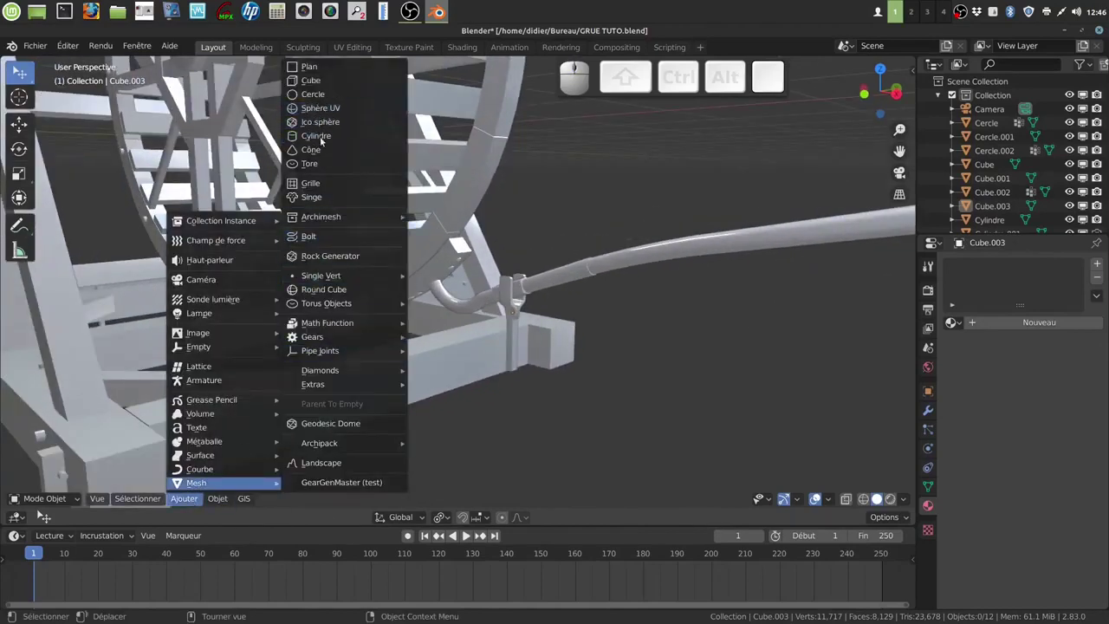
click(319, 136)
scroll(555, 372, down, 2)
middle_drag(501, 382, 502, 382)
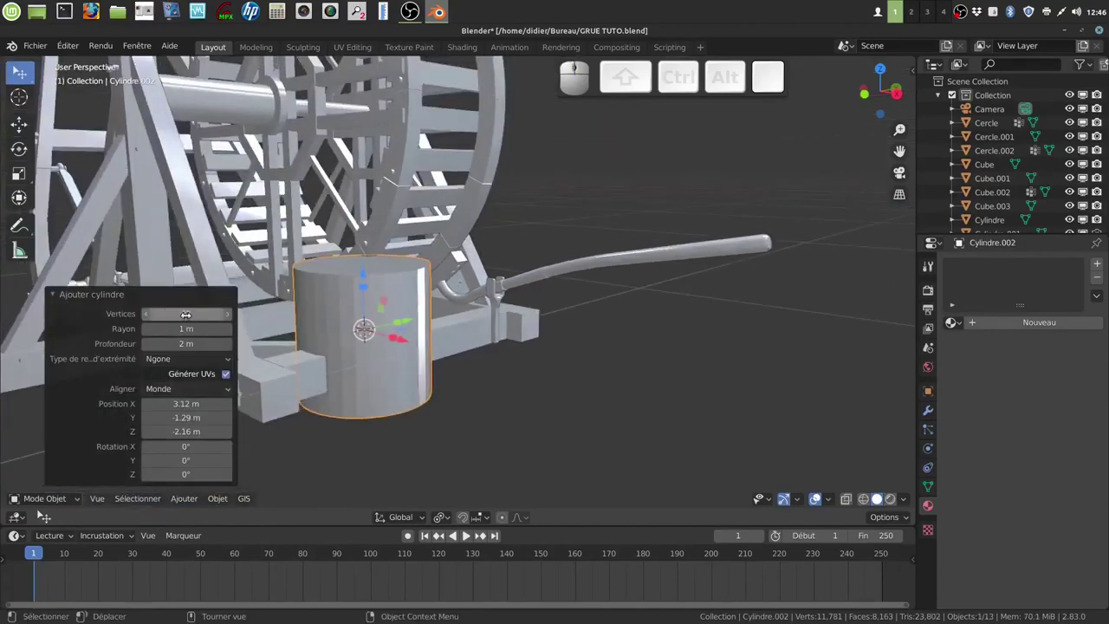
click(185, 315)
key(BackSpace)
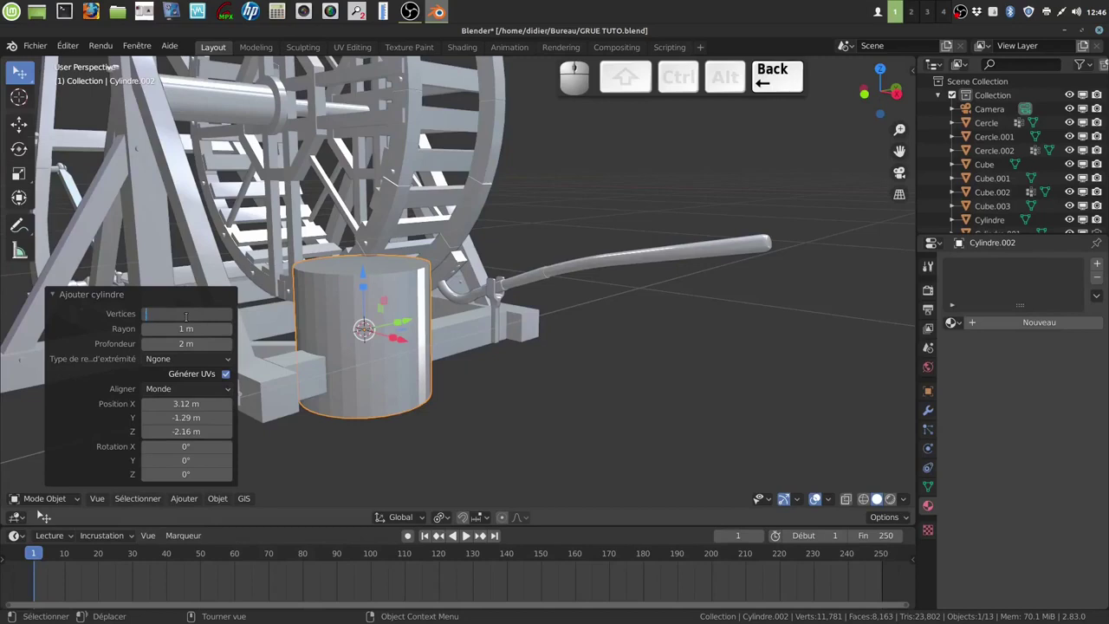
text(16)
key(Return)
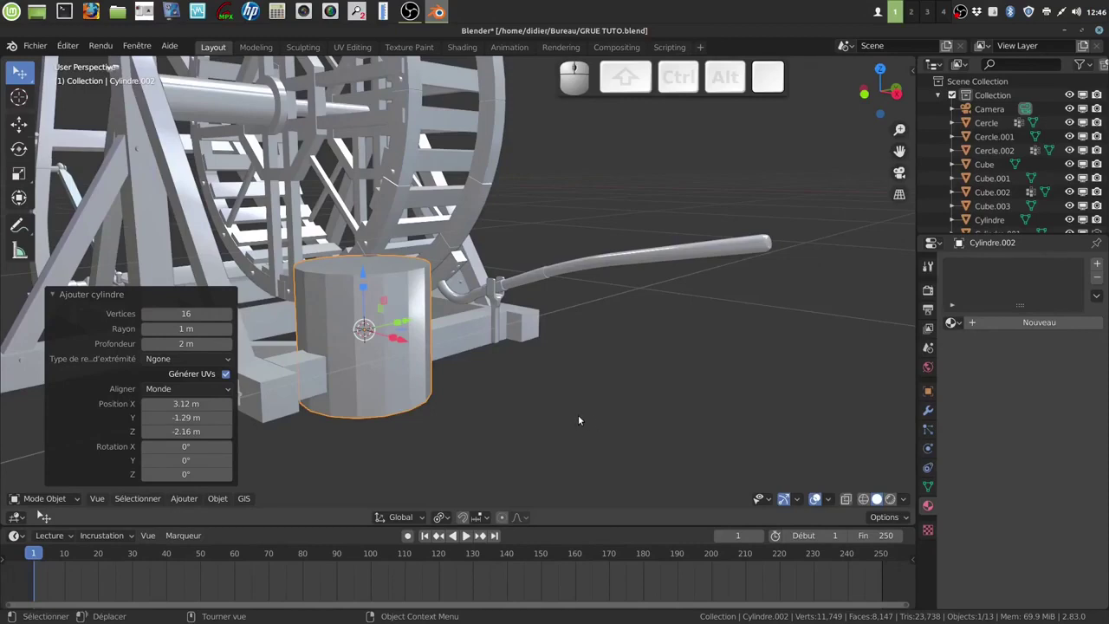
Rotate the cylinder 90° about X, stretch it to about 3.4 along Y, and scale it uniformly to about 0.034 as a pin.
key(r)
text(x)
text(90)
key(Return)
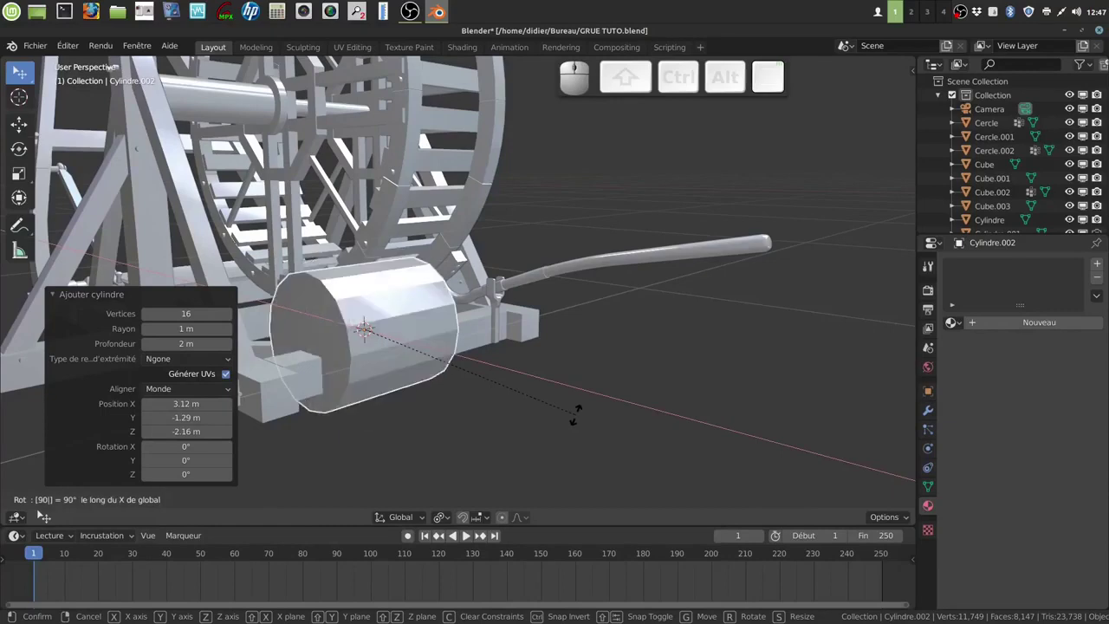
key(s)
key(y)
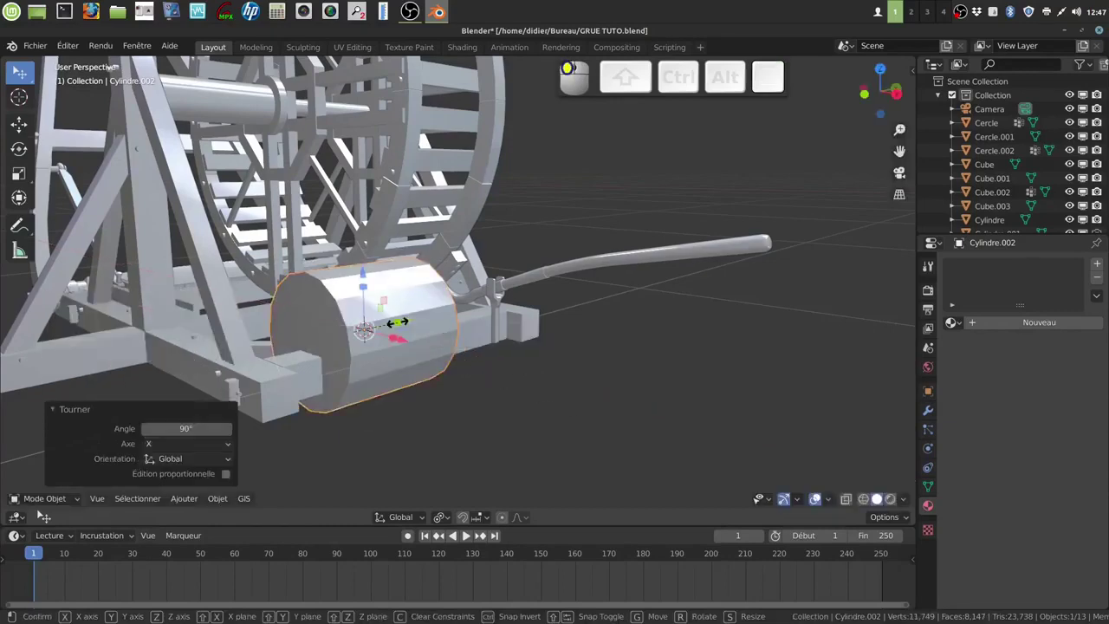
click(536, 412)
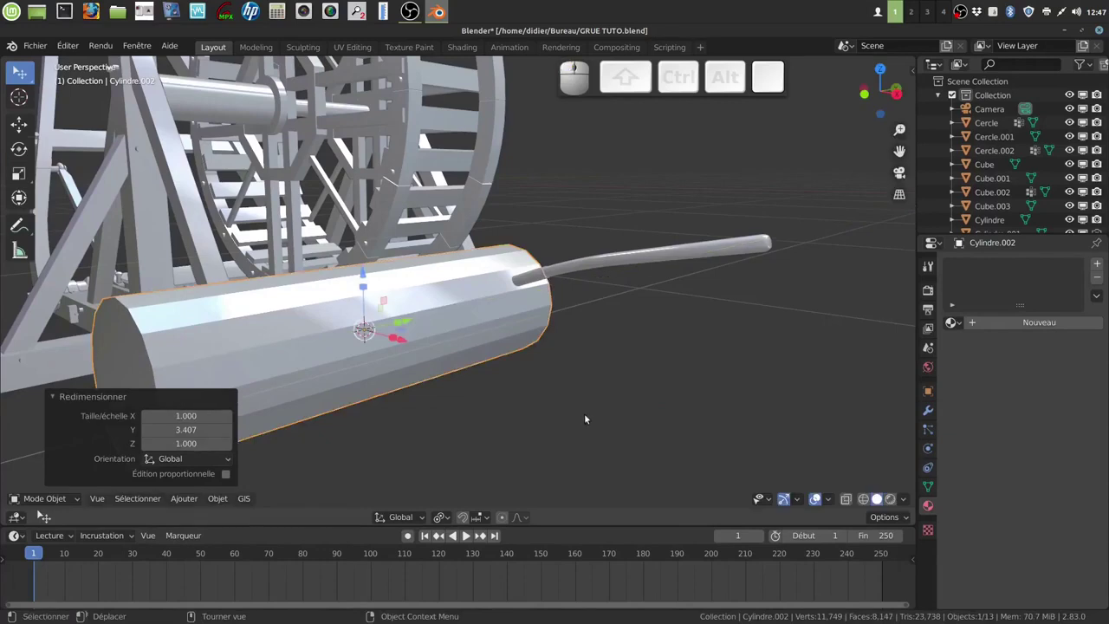
key(s)
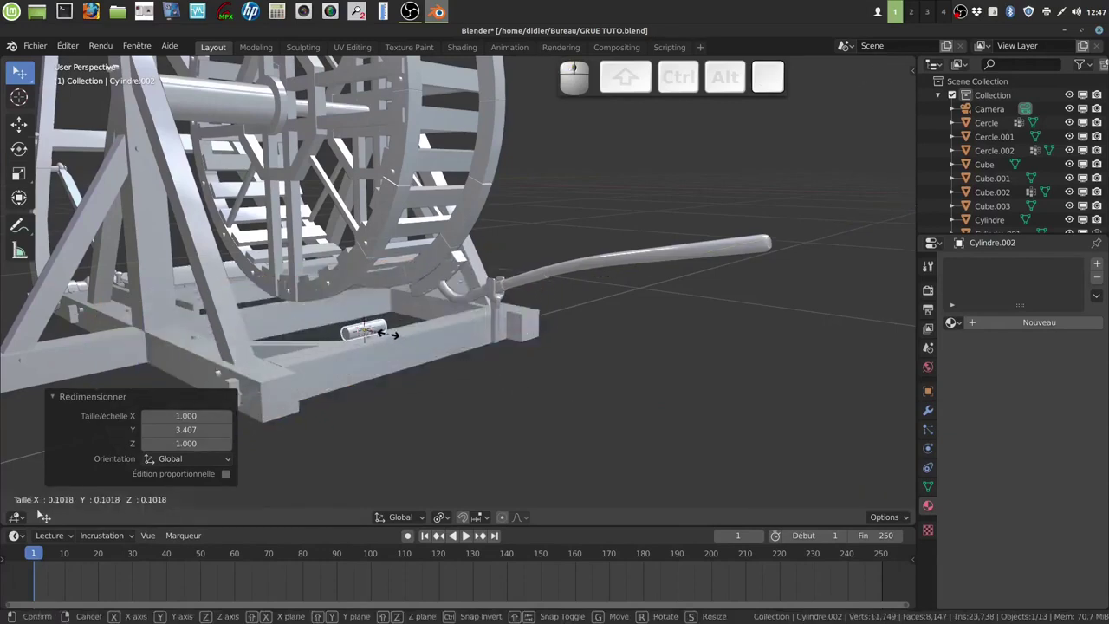
click(367, 330)
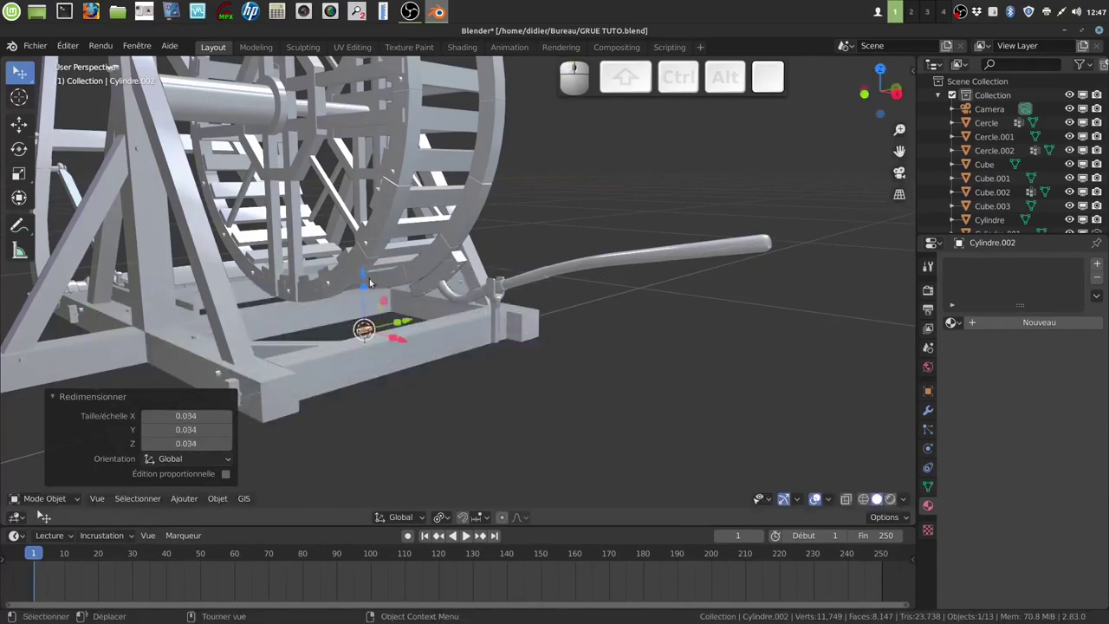
Move the small pin cylinder up and across to the upper part of the fork that holds the brake lever.
drag(359, 271, 360, 257)
drag(406, 304, 541, 275)
scroll(569, 347, up, 4)
middle_drag(569, 346, 491, 447)
drag(580, 358, 575, 395)
drag(647, 346, 600, 339)
middle_drag(600, 339, 653, 340)
middle_drag(524, 465, 492, 330)
Fine-tune the pin's position in the fork head, including about -0.025 m along Y and 0.014 m along Z, so it crosses the lever.
drag(502, 332, 504, 307)
middle_drag(538, 341, 561, 357)
drag(548, 370, 550, 370)
mouse_move(551, 370)
middle_down()
mouse_move(456, 403)
mouse_move(426, 392)
mouse_move(572, 368)
middle_up()
drag(681, 362, 667, 364)
middle_drag(666, 364, 706, 381)
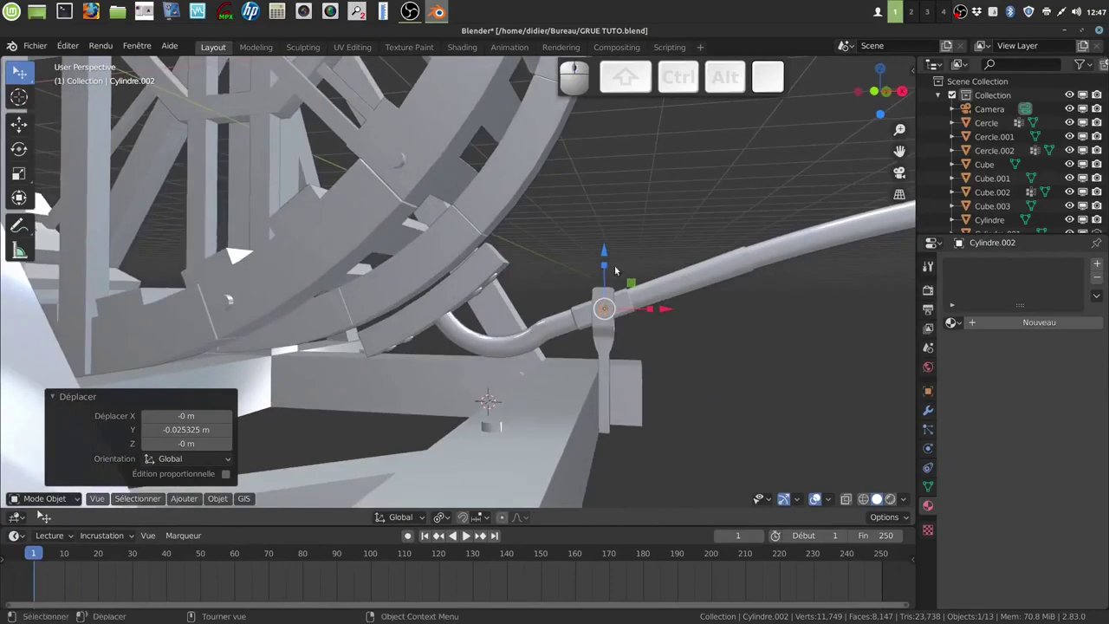
drag(602, 250, 602, 242)
middle_drag(602, 243, 553, 349)
Shade the pin smooth and enable Auto Smooth on its normals.
scroll(649, 372, up, 1)
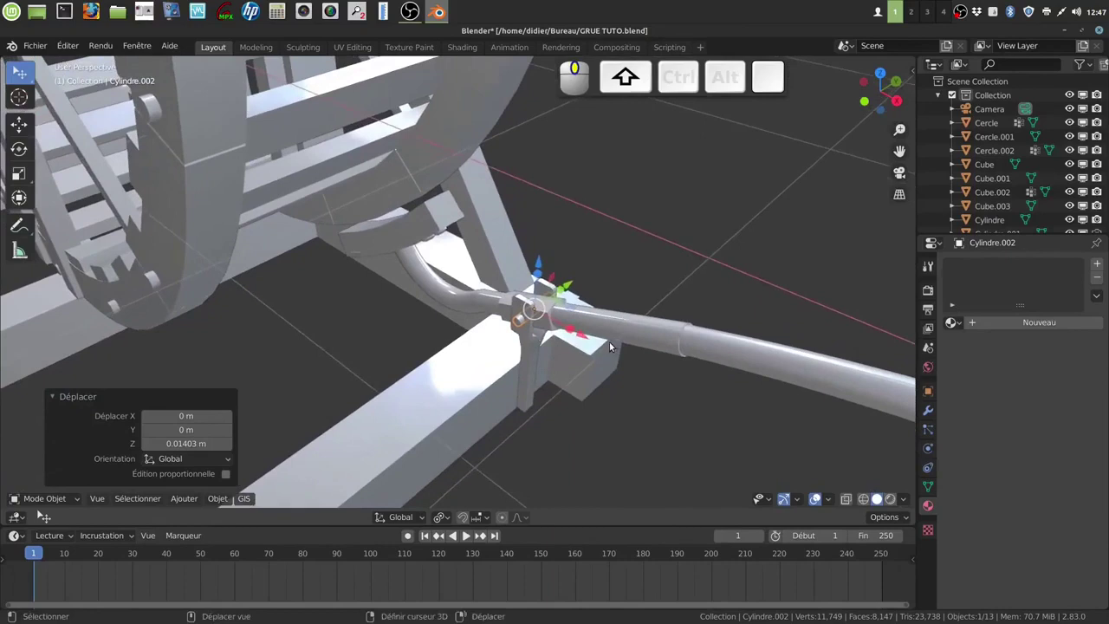
scroll(616, 376, up, 2)
scroll(615, 376, up, 2)
right_click(551, 337)
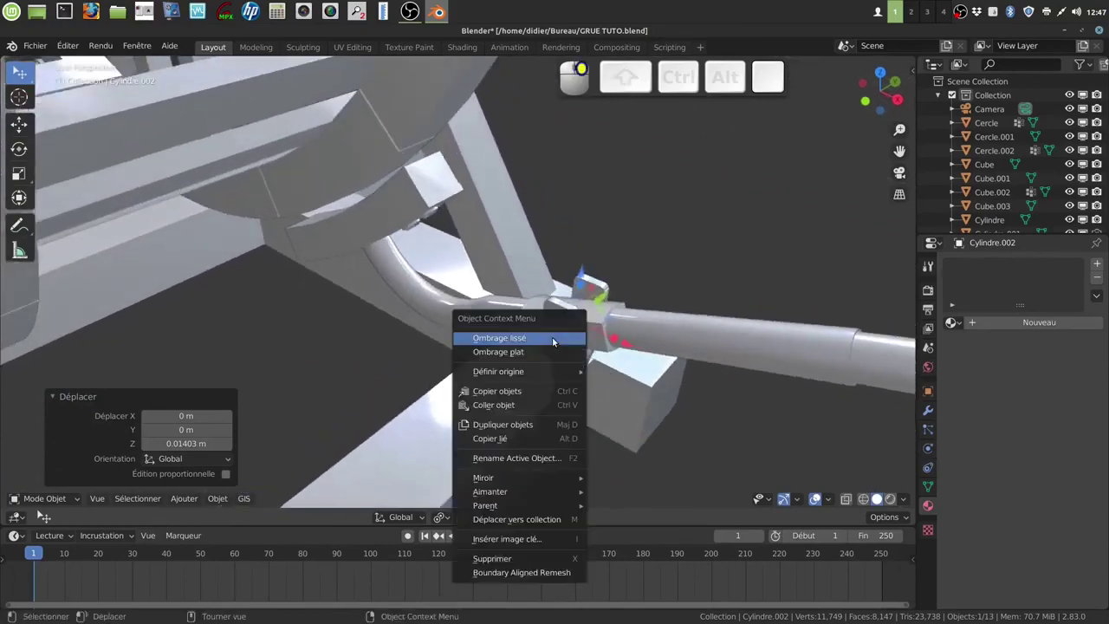
click(550, 337)
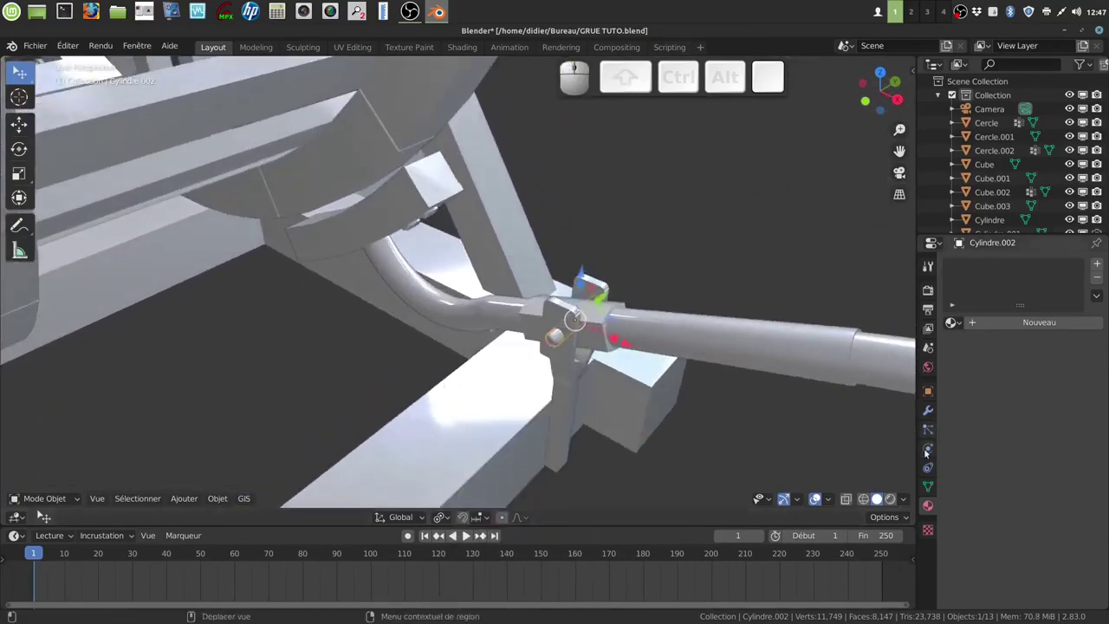
click(926, 486)
click(967, 513)
Assign the existing material Matériau.001 to the pin.
middle_drag(619, 415, 527, 342)
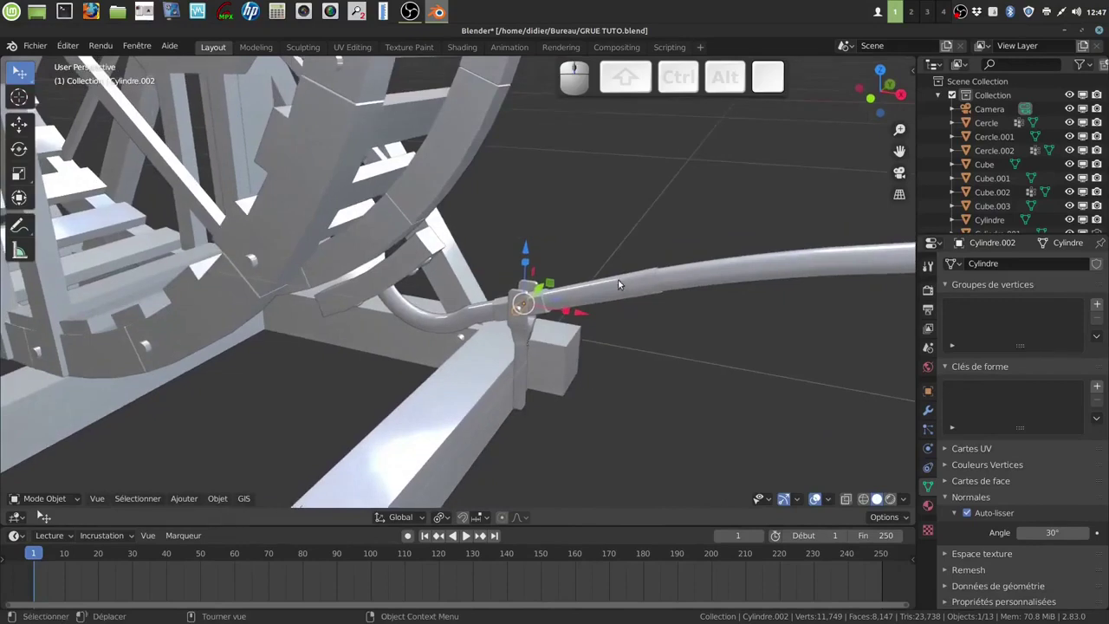
middle_drag(491, 333, 568, 276)
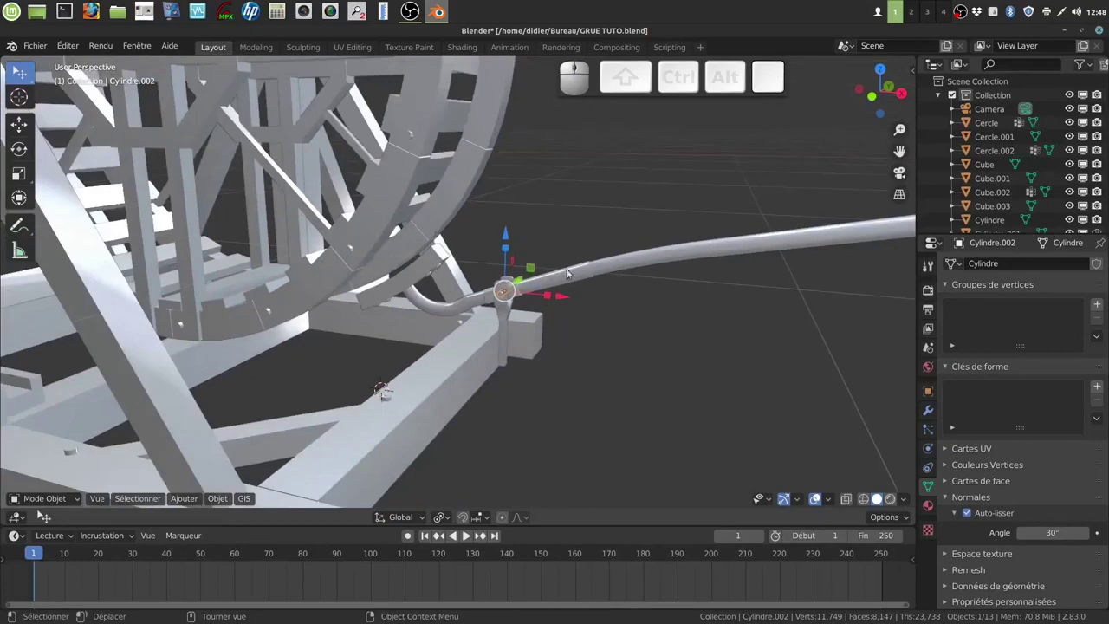
scroll(590, 411, up, 4)
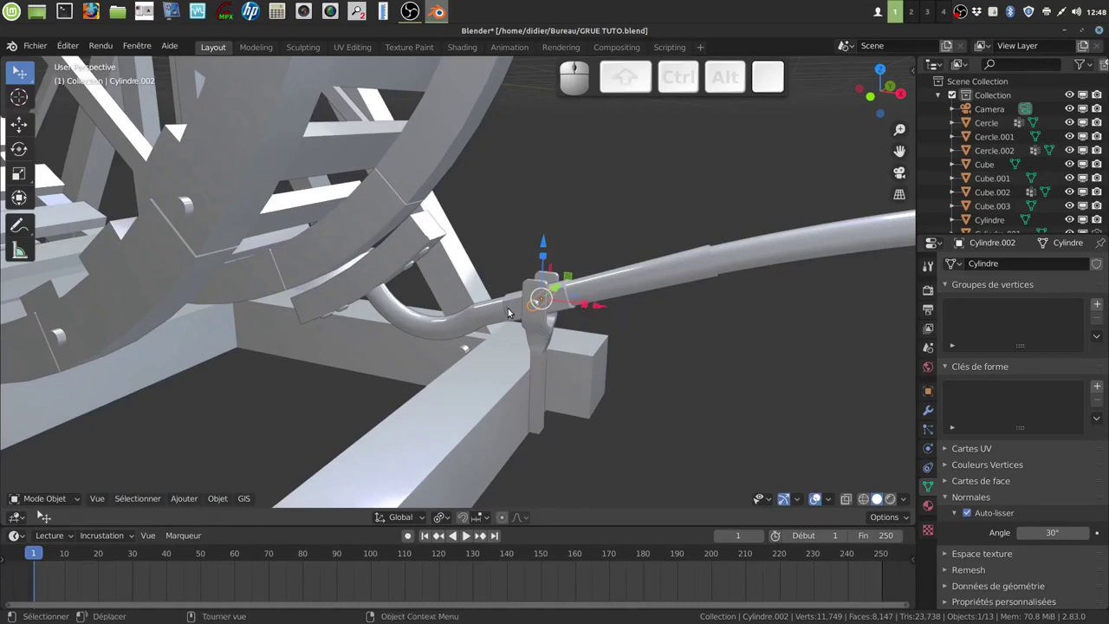
middle_drag(573, 349, 569, 356)
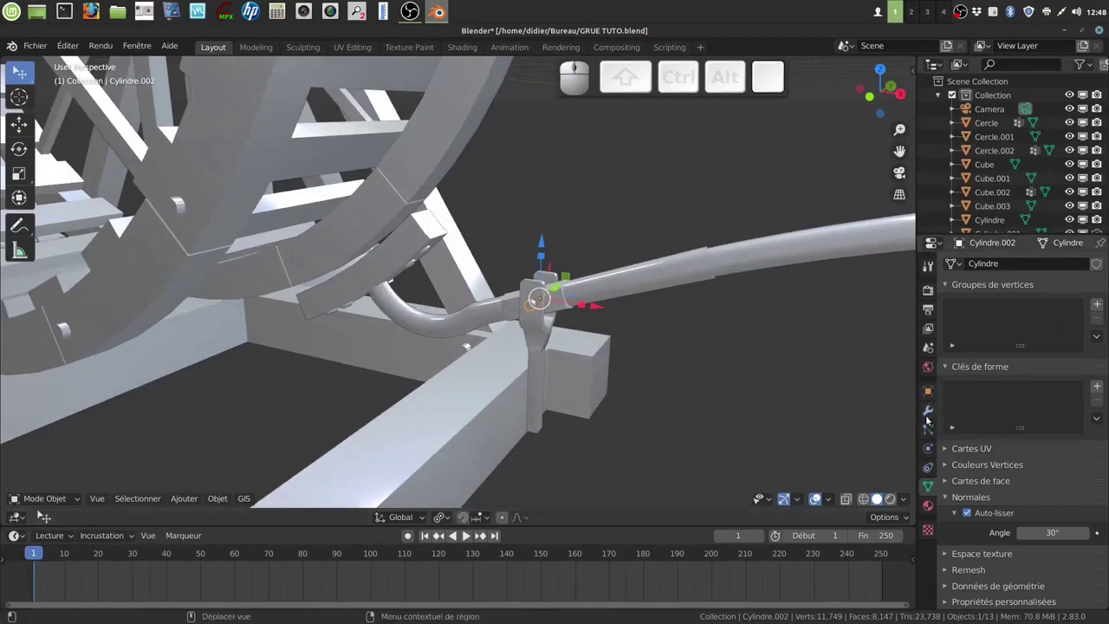
click(927, 506)
click(952, 322)
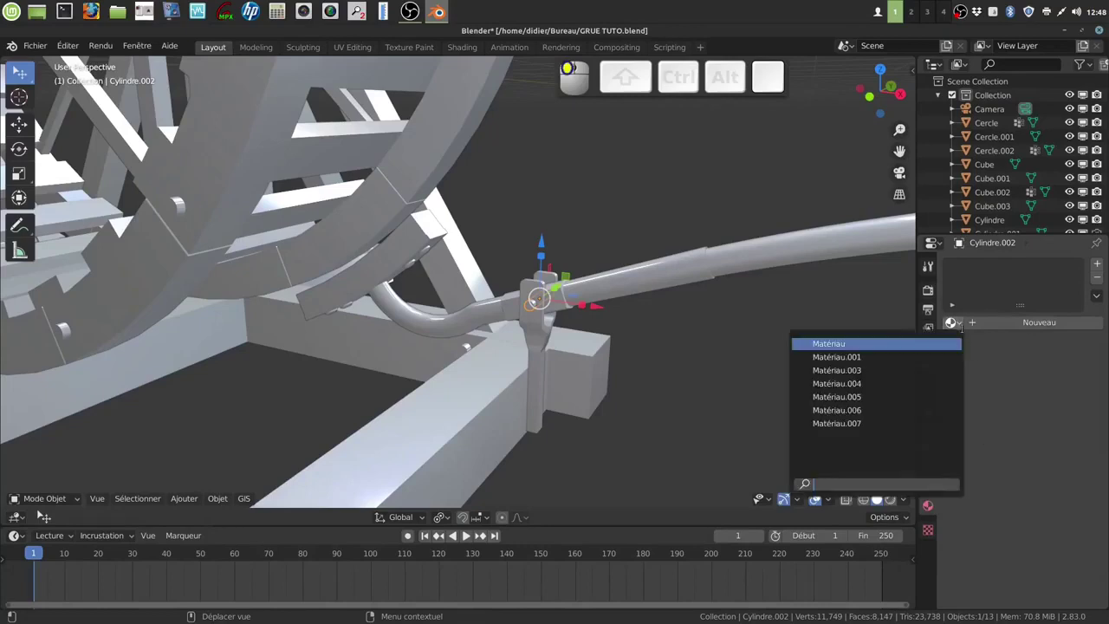
click(923, 357)
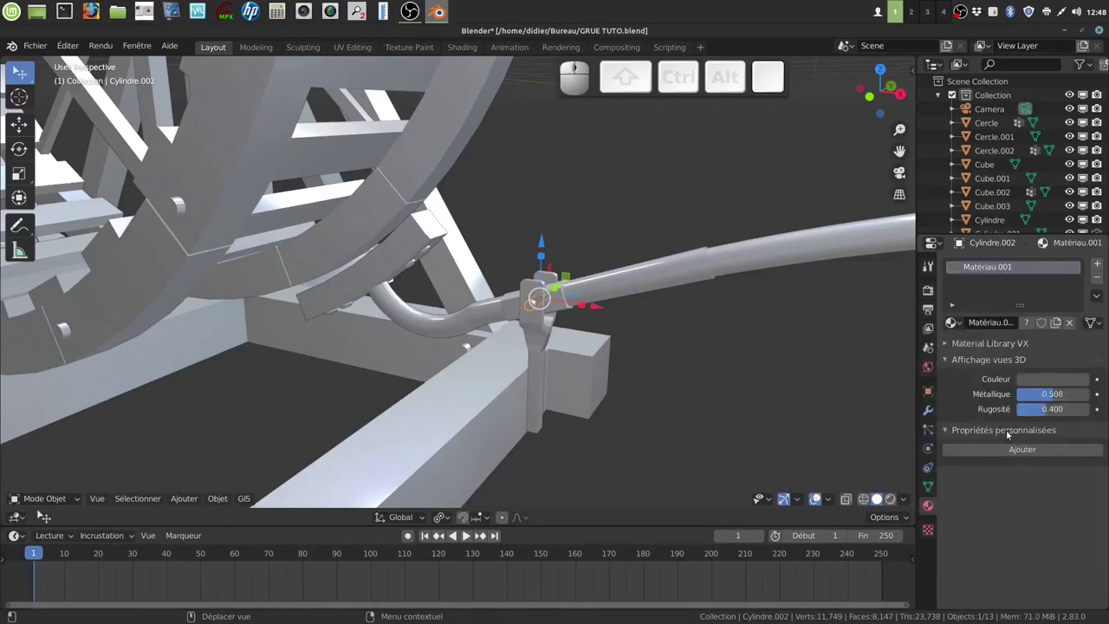
Join the pin to the brake lever object and deselect everything.
middle_drag(692, 365, 671, 344)
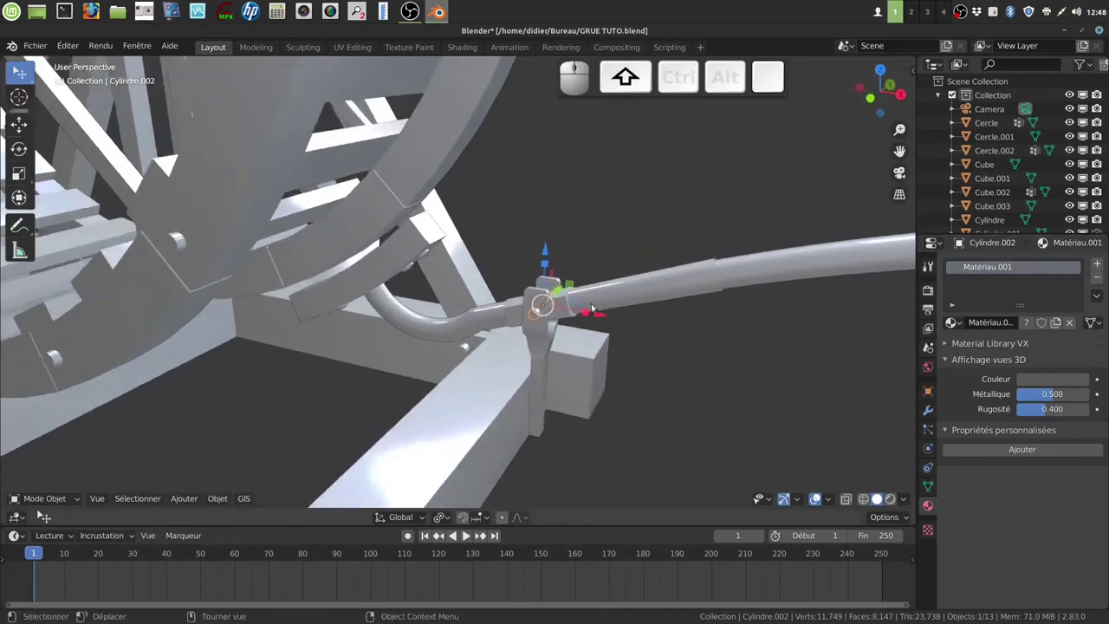
shift+click(512, 319)
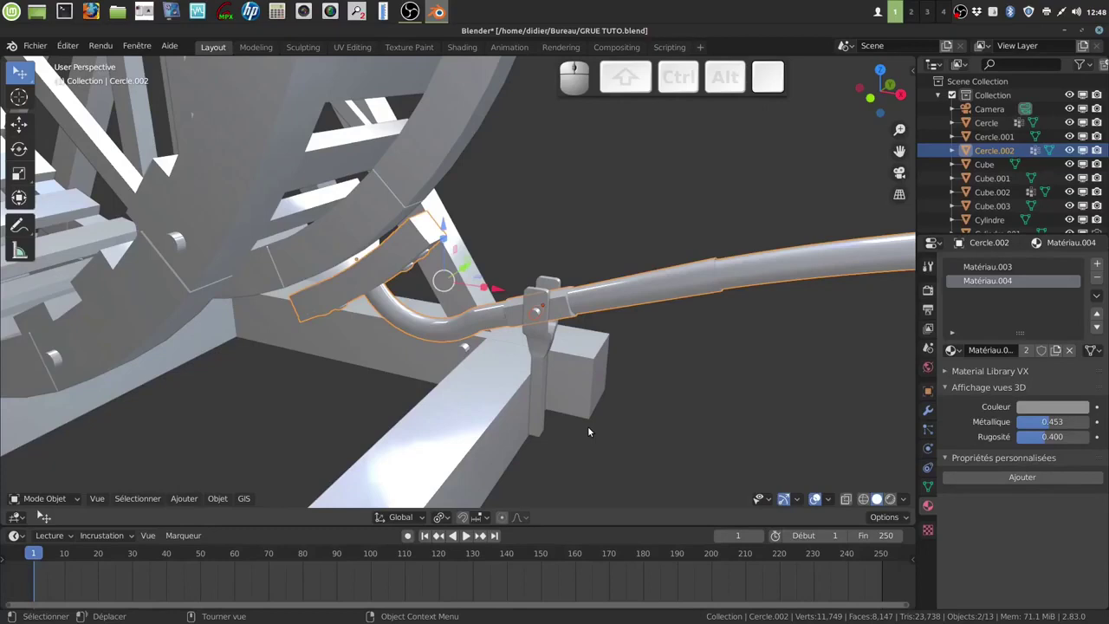
key(ctrl+j)
click(655, 405)
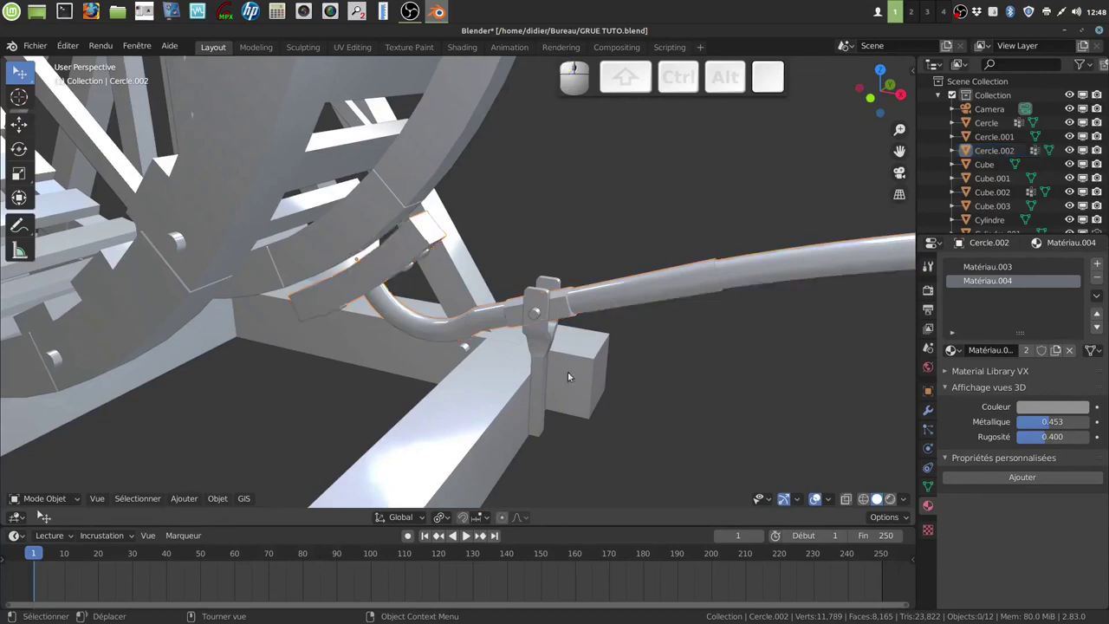
Move the lever's fork slightly along the X axis.
click(539, 349)
middle_drag(617, 378, 649, 362)
key(g)
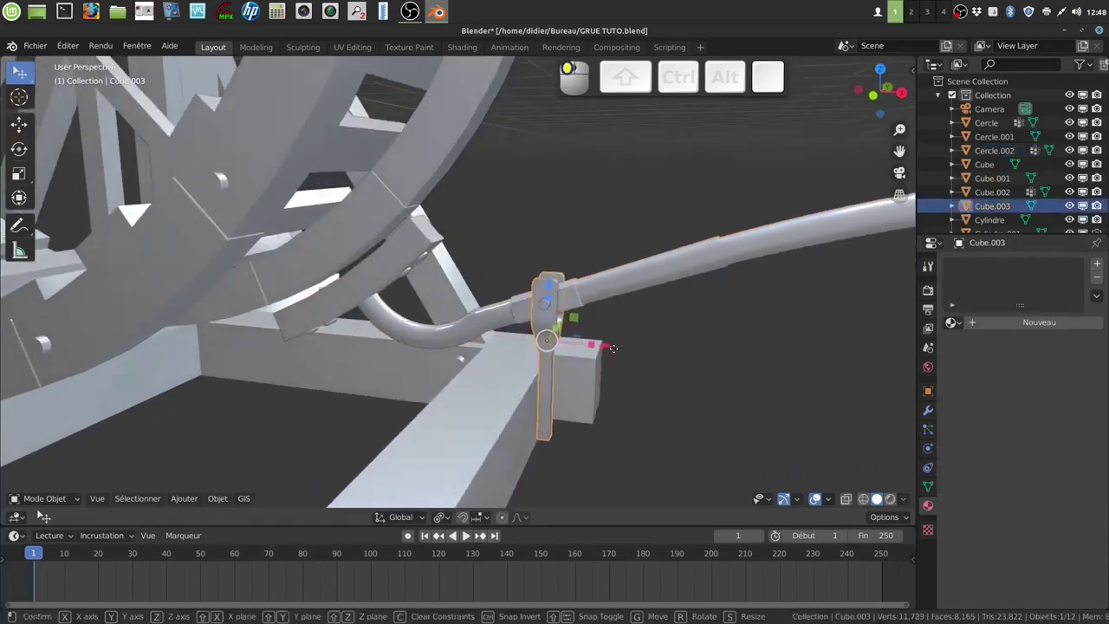
key(x)
click(613, 348)
Enter mesh editing on the fork and try a loop cut across its lower stem.
middle_drag(613, 347, 519, 325)
scroll(585, 367, up, 3)
key(Tab)
scroll(543, 383, up, 2)
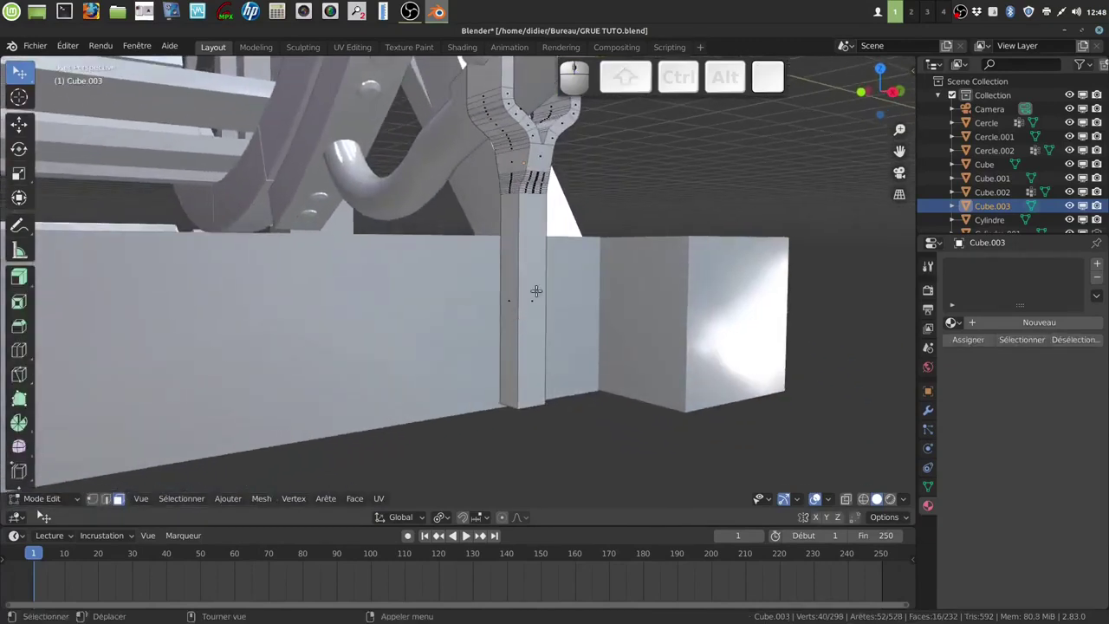
key(ctrl+r)
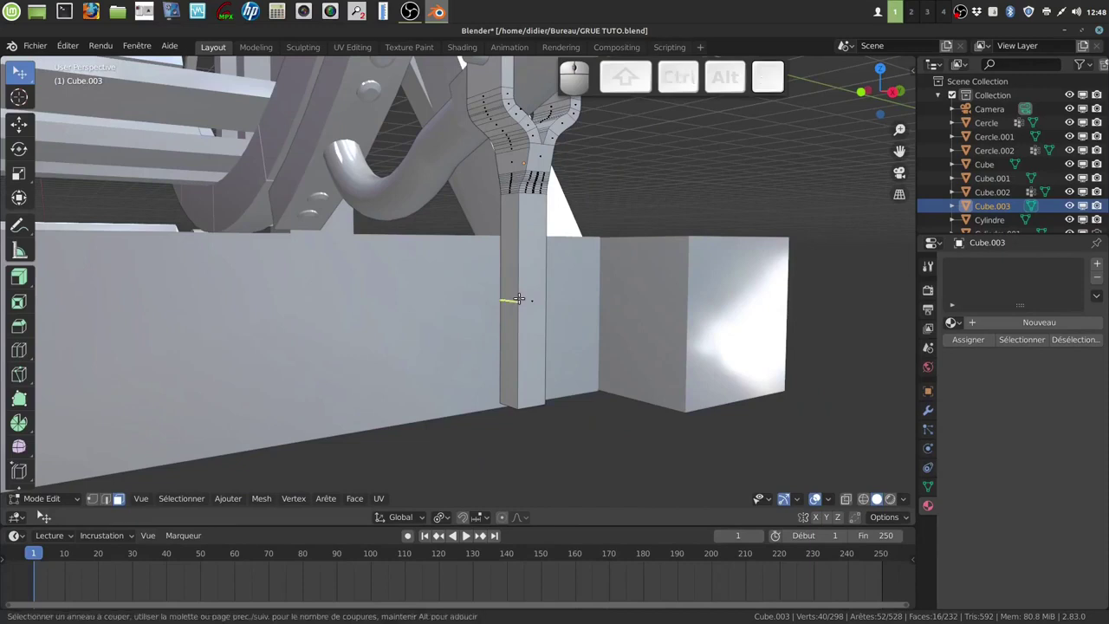
right_click(614, 438)
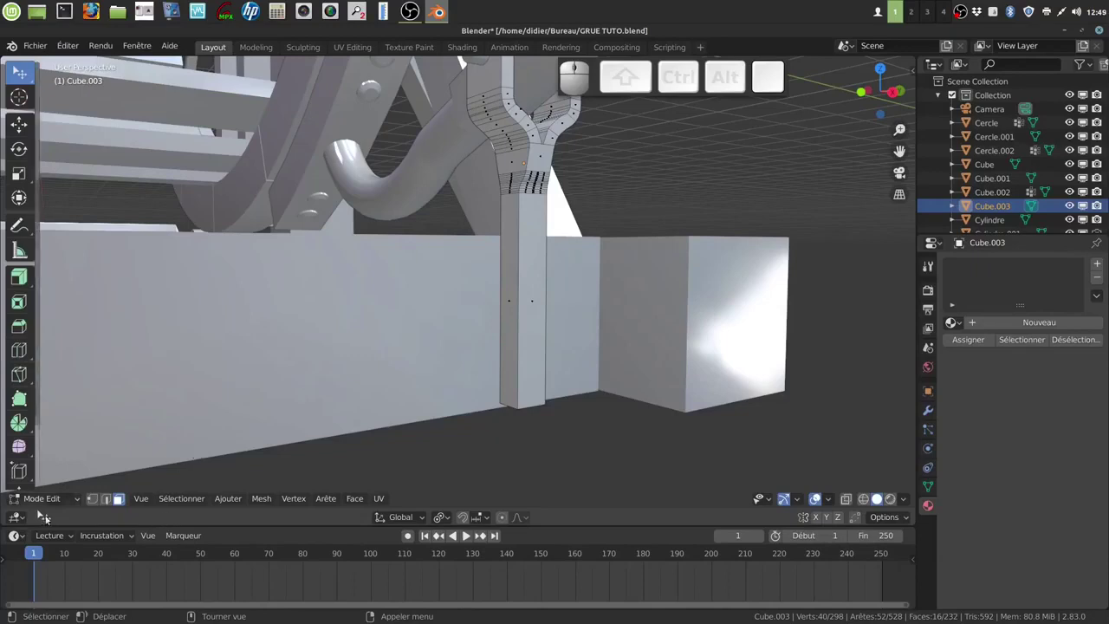
Hide the gizmos, select the four surplus vertices beside the midpoints of the fork stem's bottom edges, and dissolve them.
click(93, 500)
scroll(572, 310, up, 5)
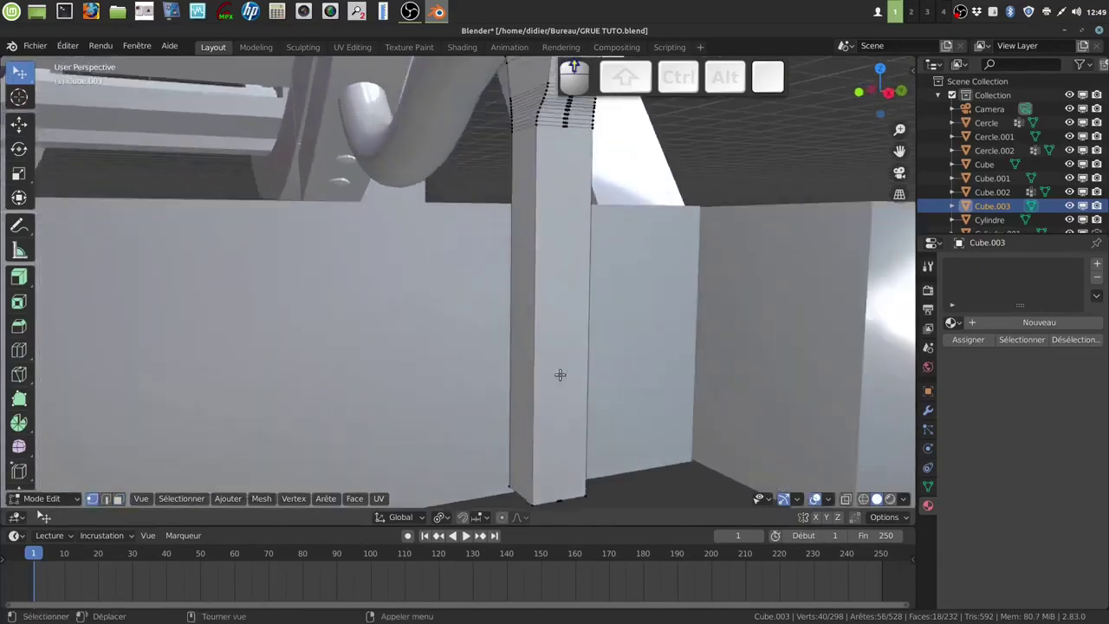
mouse_move(559, 373)
middle_down()
mouse_move(551, 356)
mouse_move(554, 363)
middle_up()
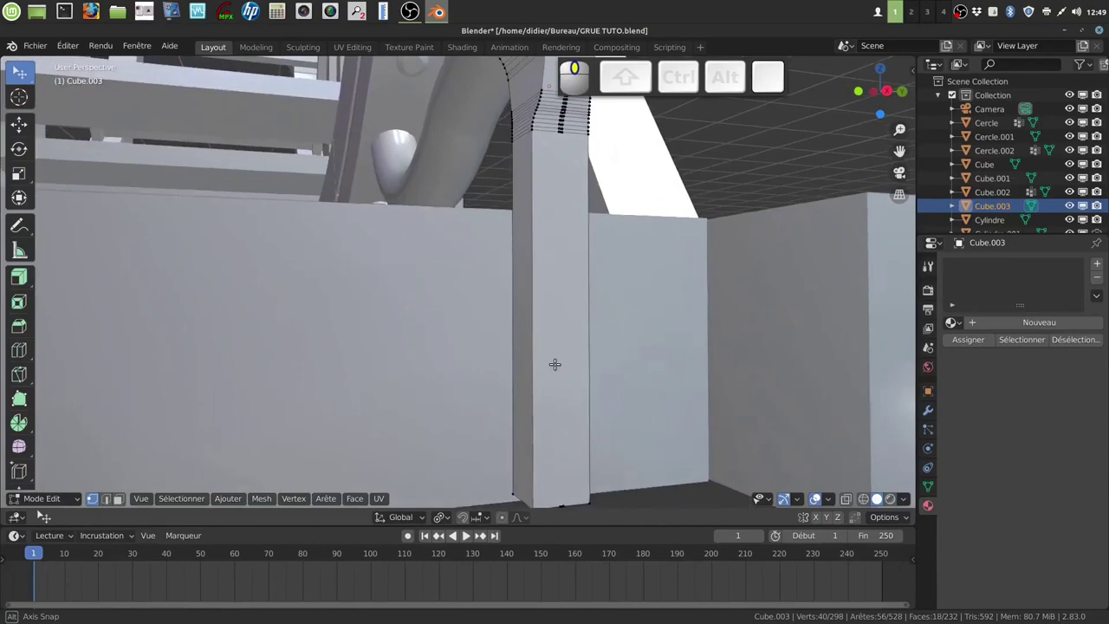
shift+middle_drag(577, 418, 539, 314)
scroll(561, 313, up, 3)
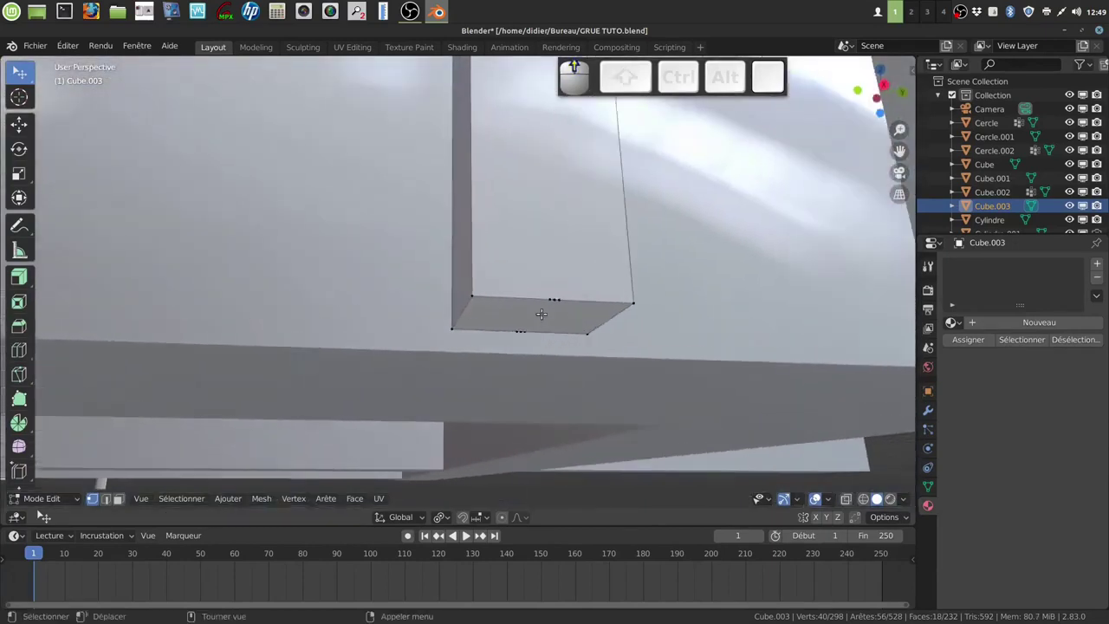
click(549, 299)
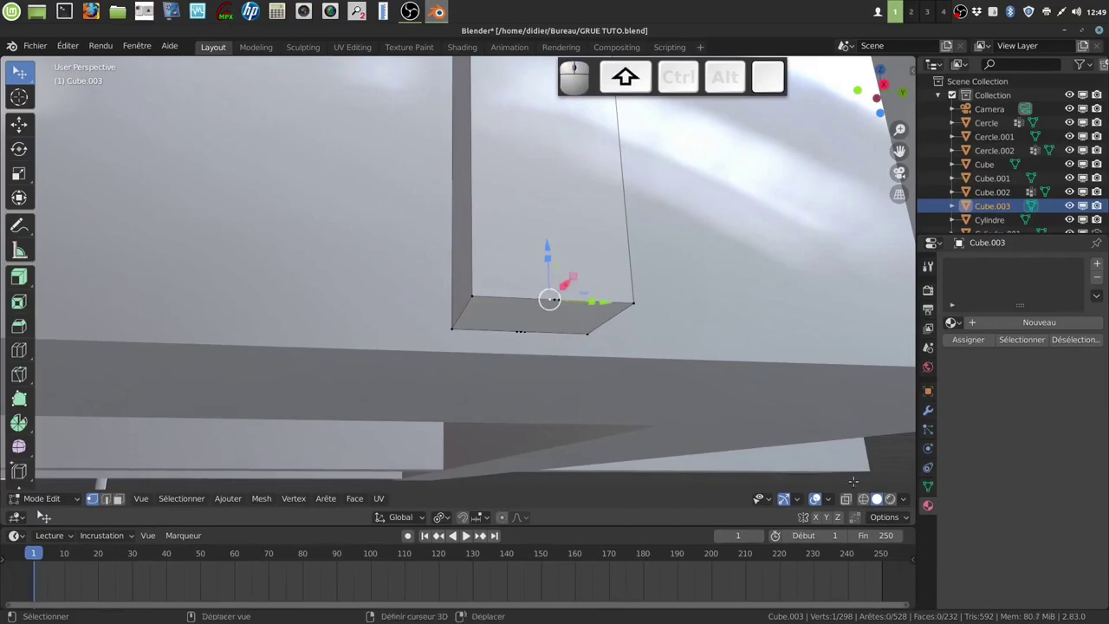
click(783, 498)
shift+click(574, 293)
shift+click(511, 345)
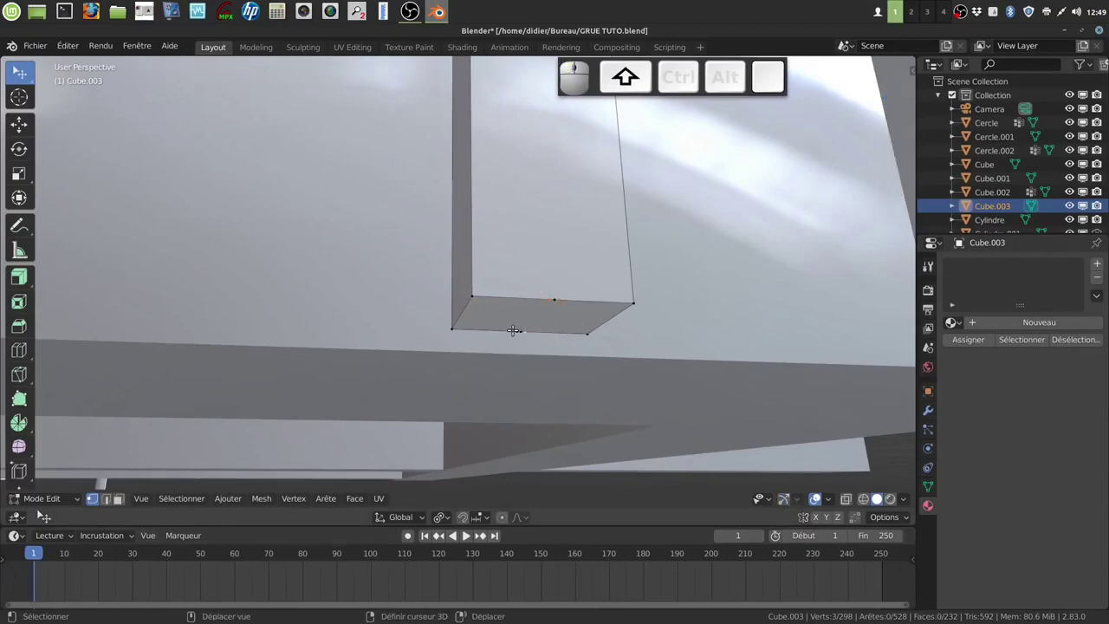
shift+click(516, 330)
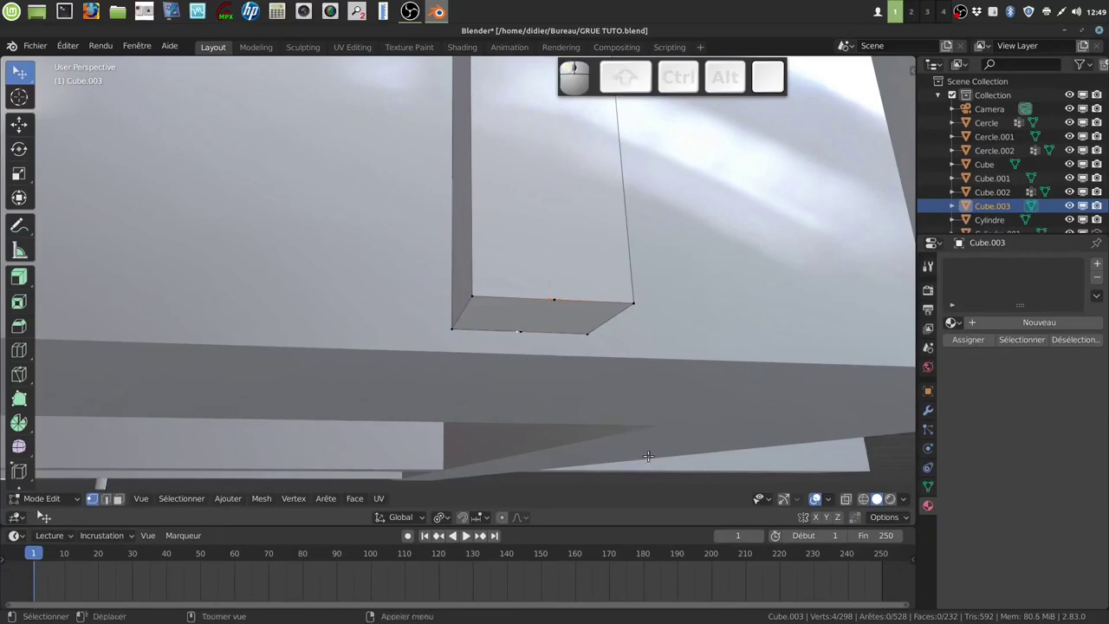
key(x)
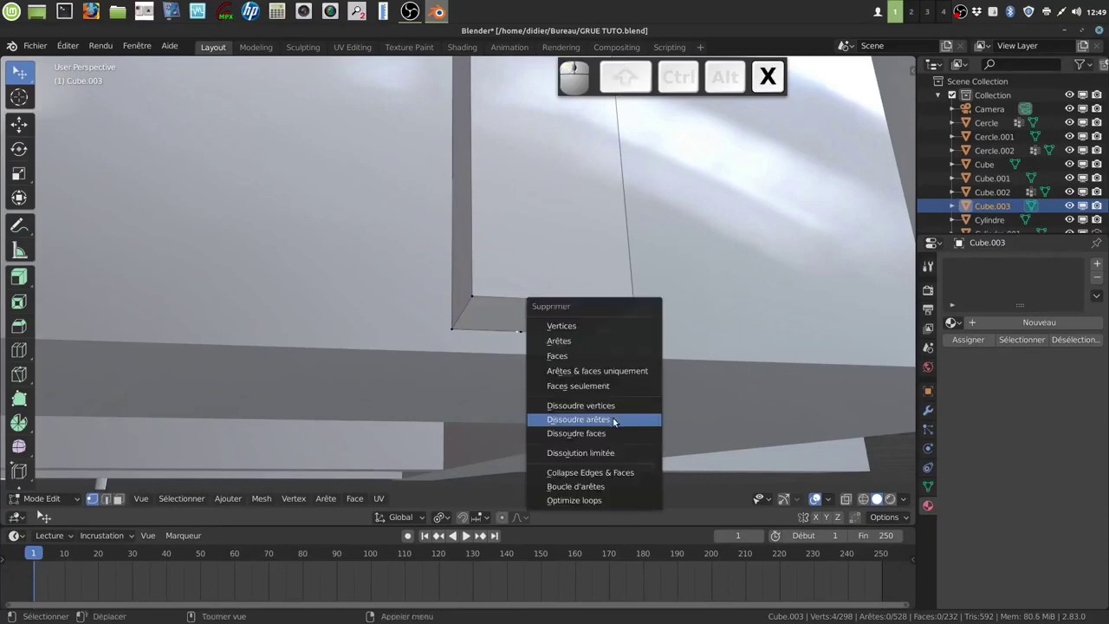
click(596, 405)
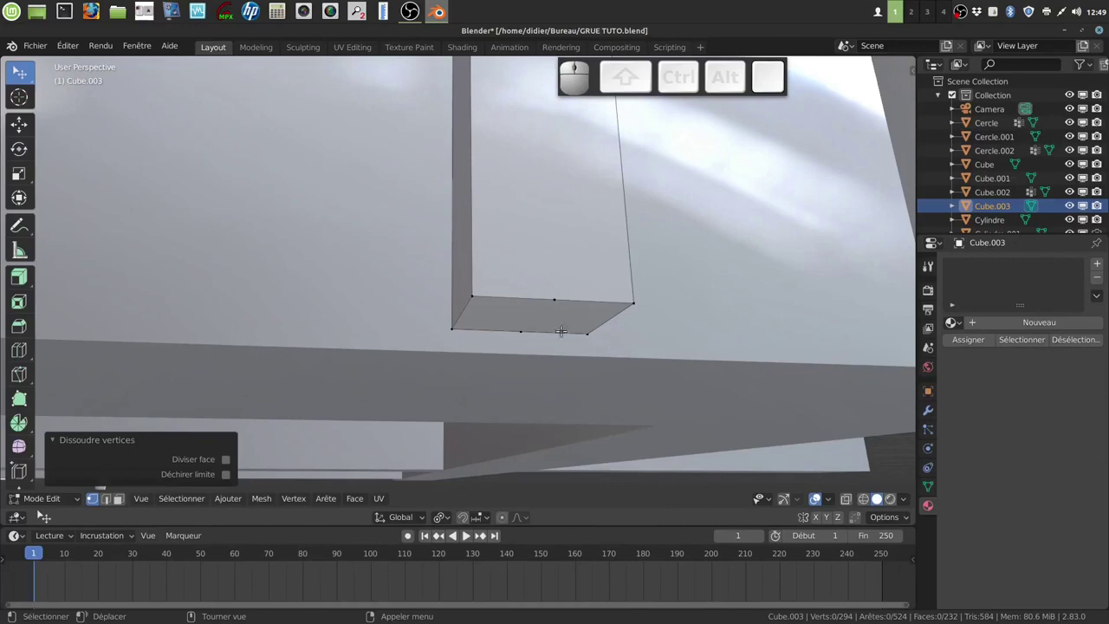
Dissolve the surplus vertex at the middle of the fork stem's rear bottom edge.
click(522, 333)
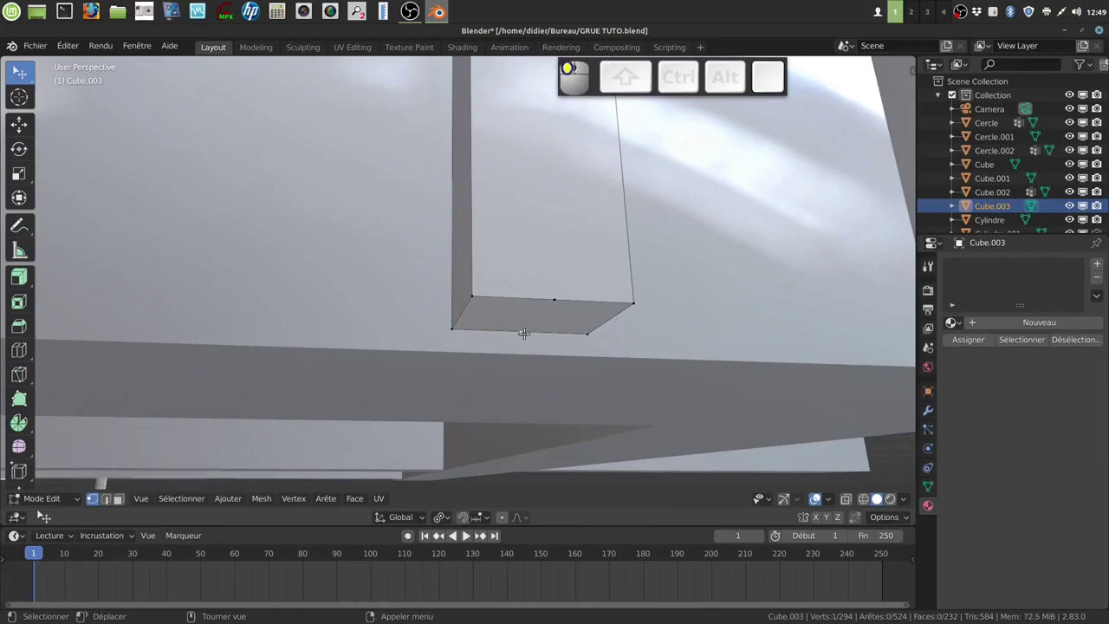
key(x)
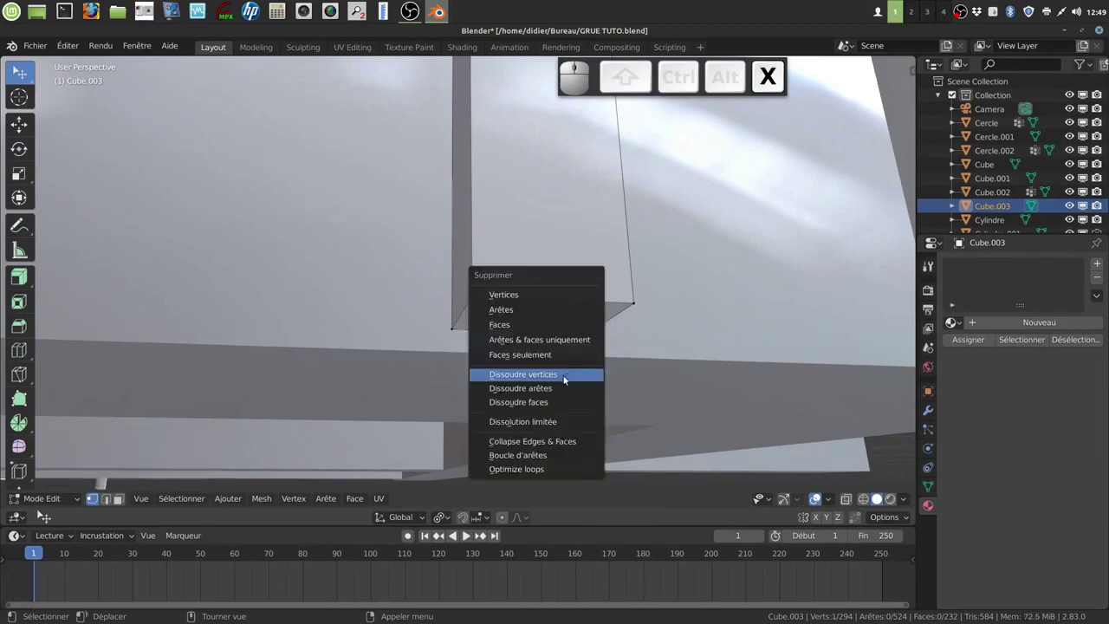
click(564, 378)
Connect the centre vertex of the lowest row of the stem's bend to the midpoint of its front bottom edge.
scroll(611, 316, down, 4)
shift+middle_drag(611, 301, 626, 460)
shift+middle_drag(606, 422, 539, 319)
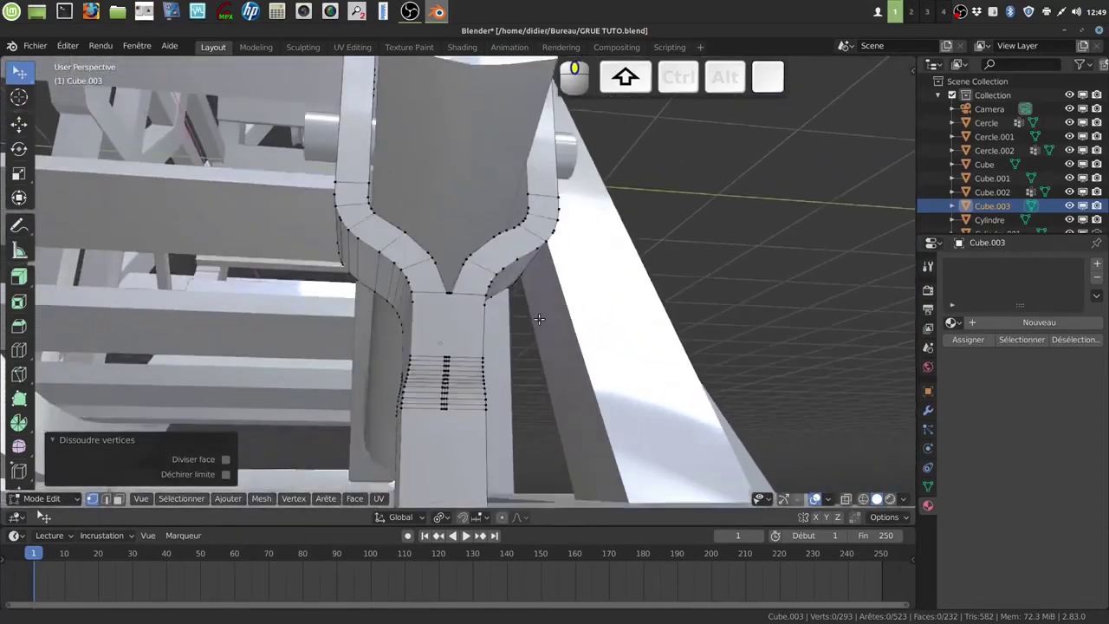
scroll(504, 384, up, 6)
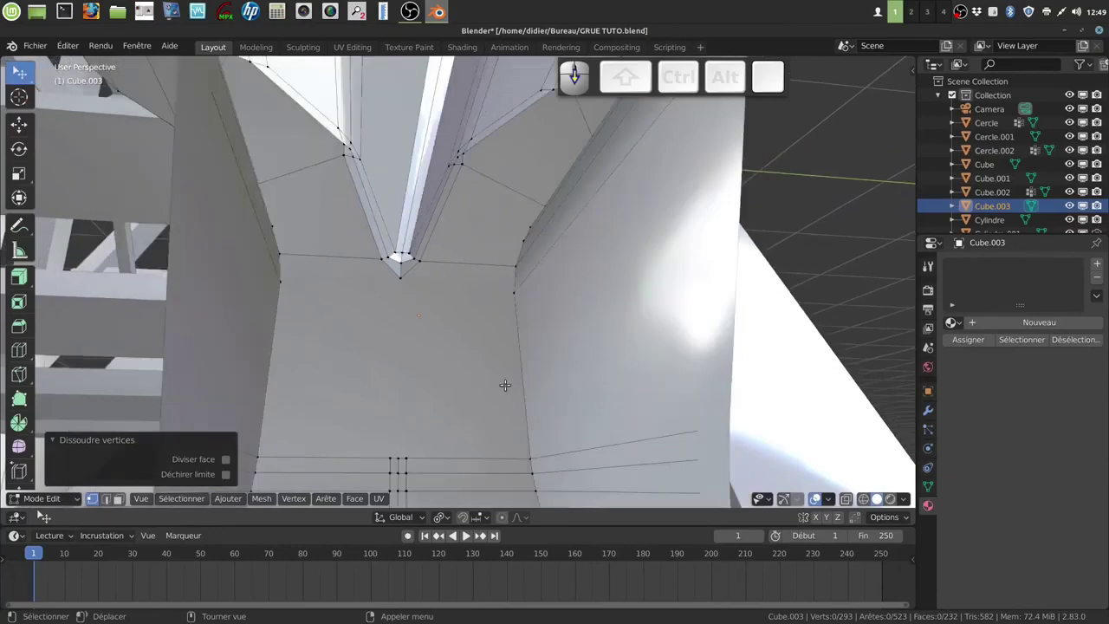
scroll(505, 385, down, 5)
shift+middle_drag(515, 408, 515, 359)
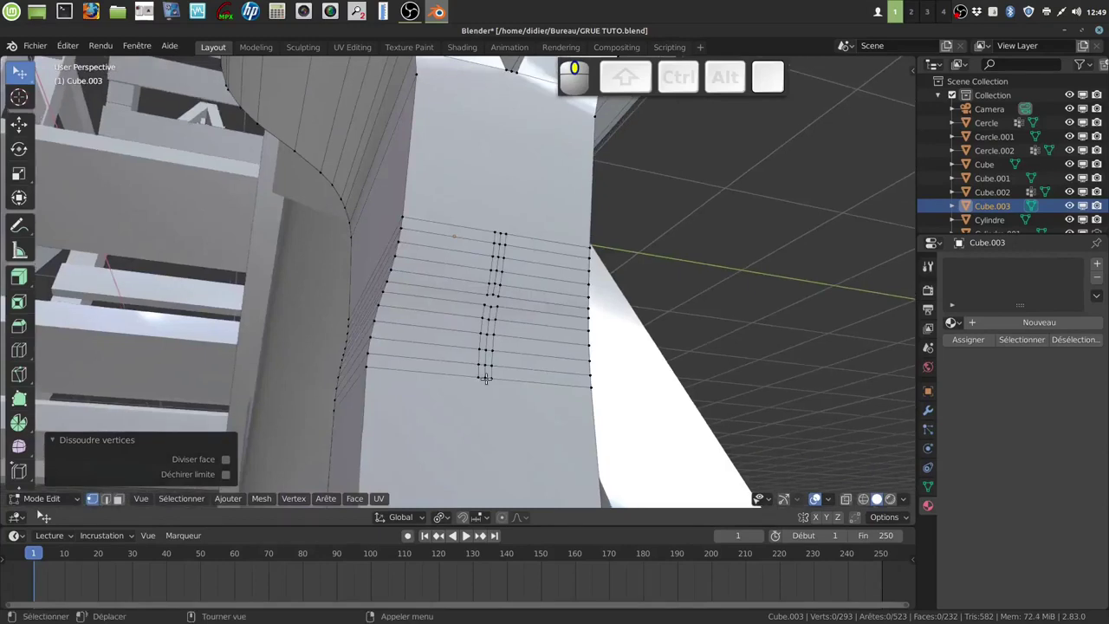
click(486, 379)
scroll(527, 434, down, 7)
middle_drag(526, 437, 535, 247)
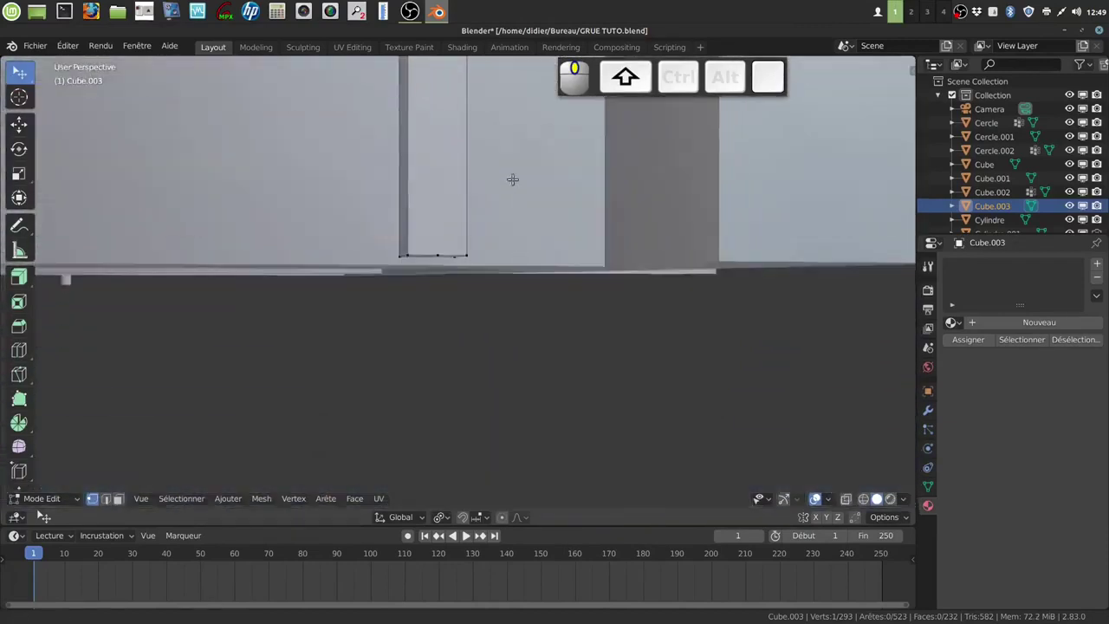
scroll(534, 249, up, 3)
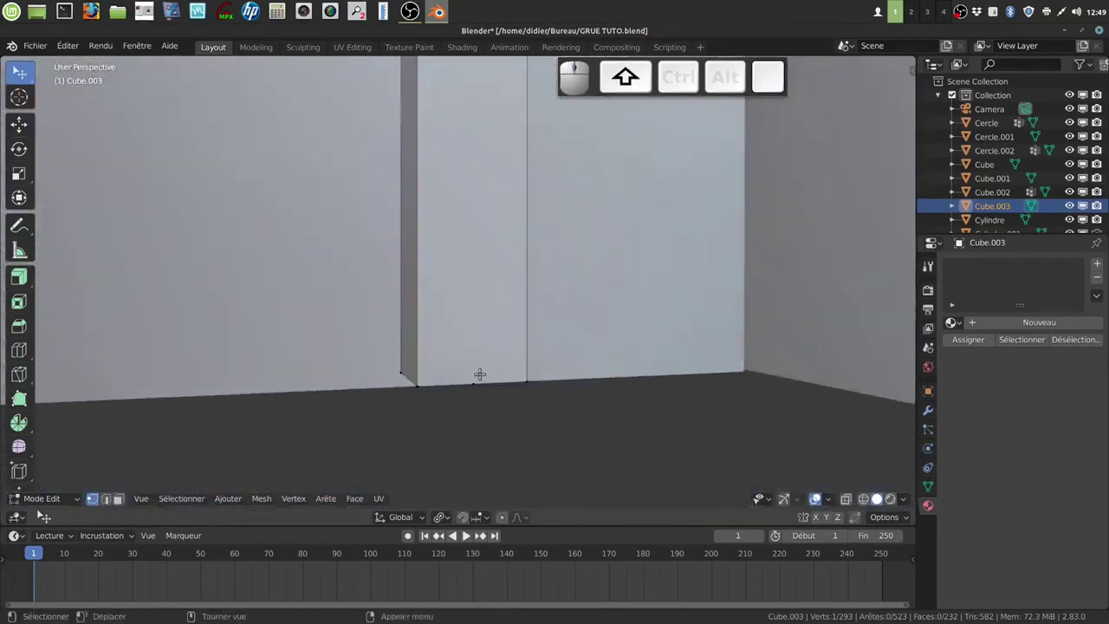
scroll(520, 364, down, 3)
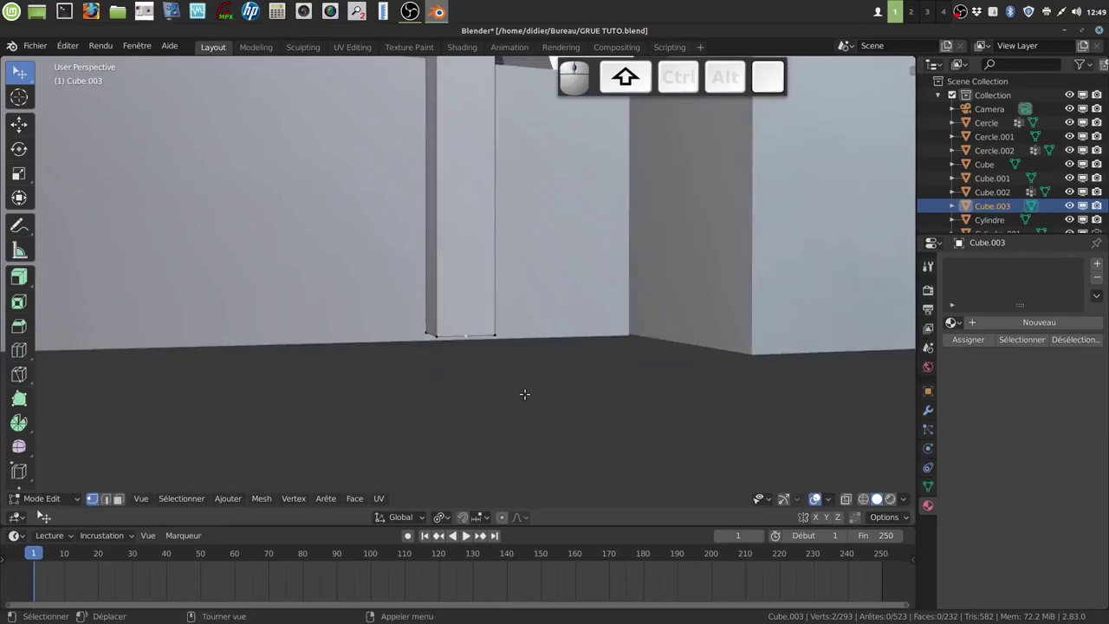
mouse_move(522, 393)
middle_down()
mouse_move(537, 361)
mouse_move(525, 321)
mouse_move(507, 364)
mouse_move(525, 398)
middle_up()
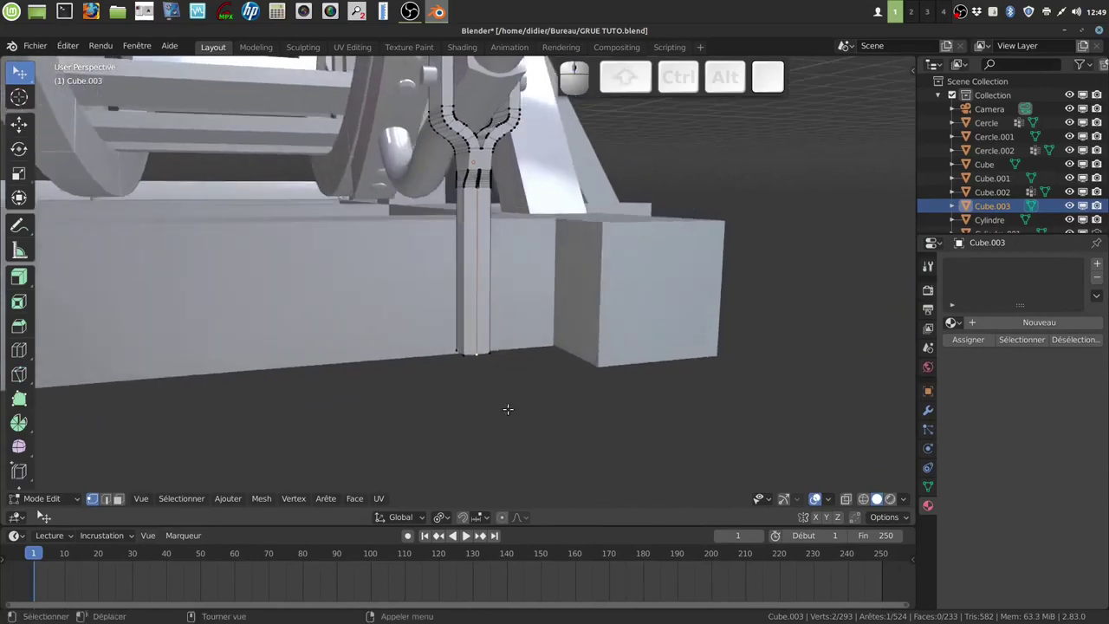
Subdivide the stem's new vertical centre edge with 2 cuts and deselect everything.
right_click(507, 412)
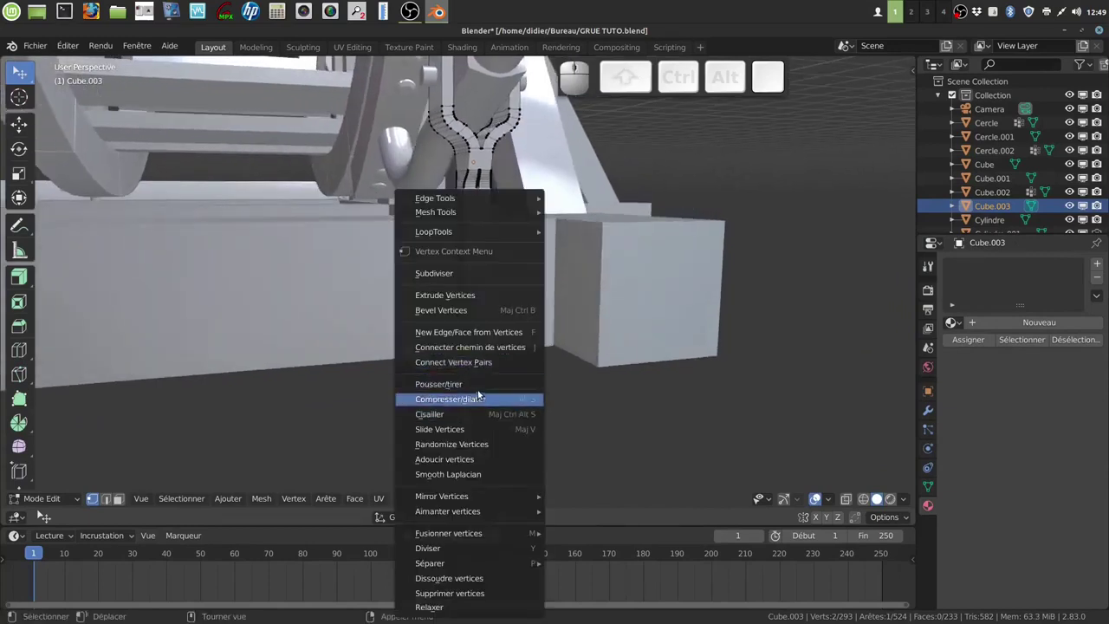
click(458, 273)
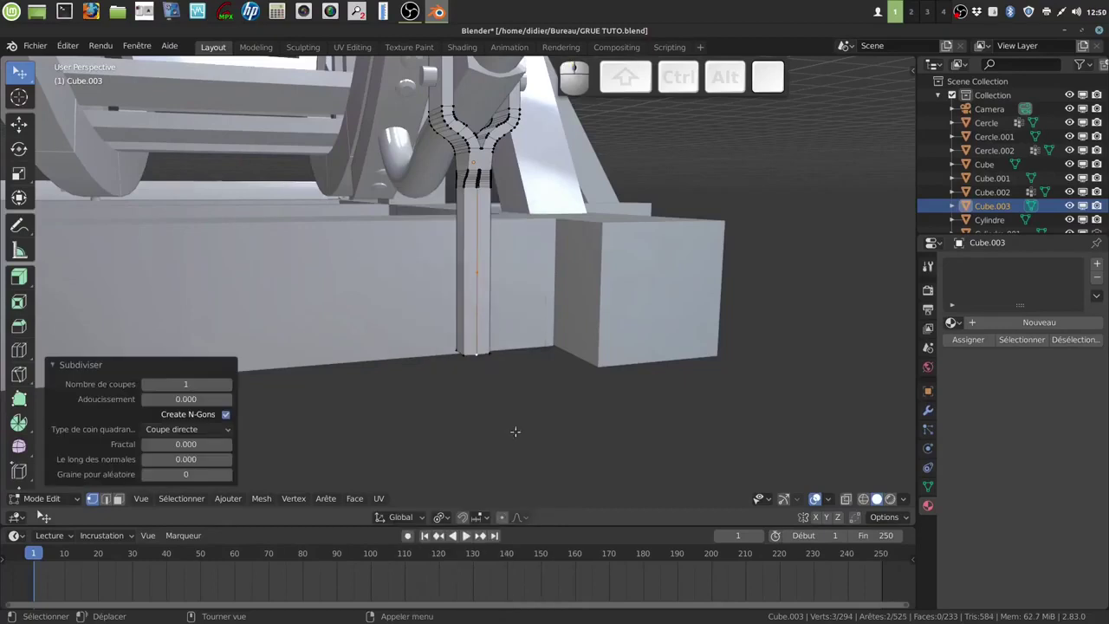
click(226, 387)
key(alt+a)
Slide the lower subdivision vertex down the stem's centre edge by a factor of about 0.202.
click(484, 353)
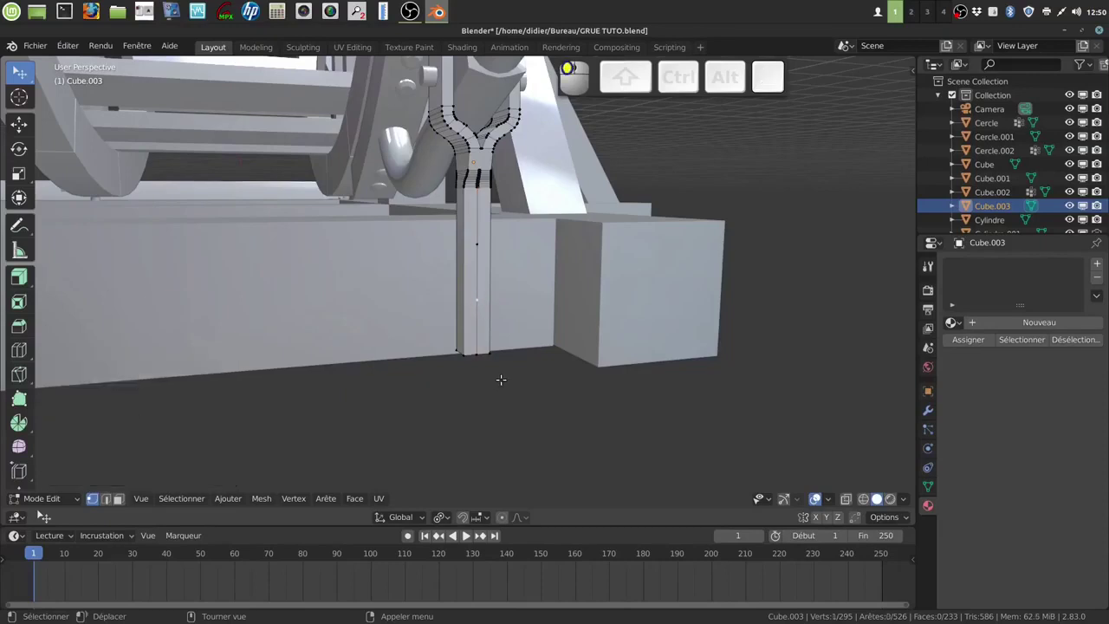
key(g)
key(g)
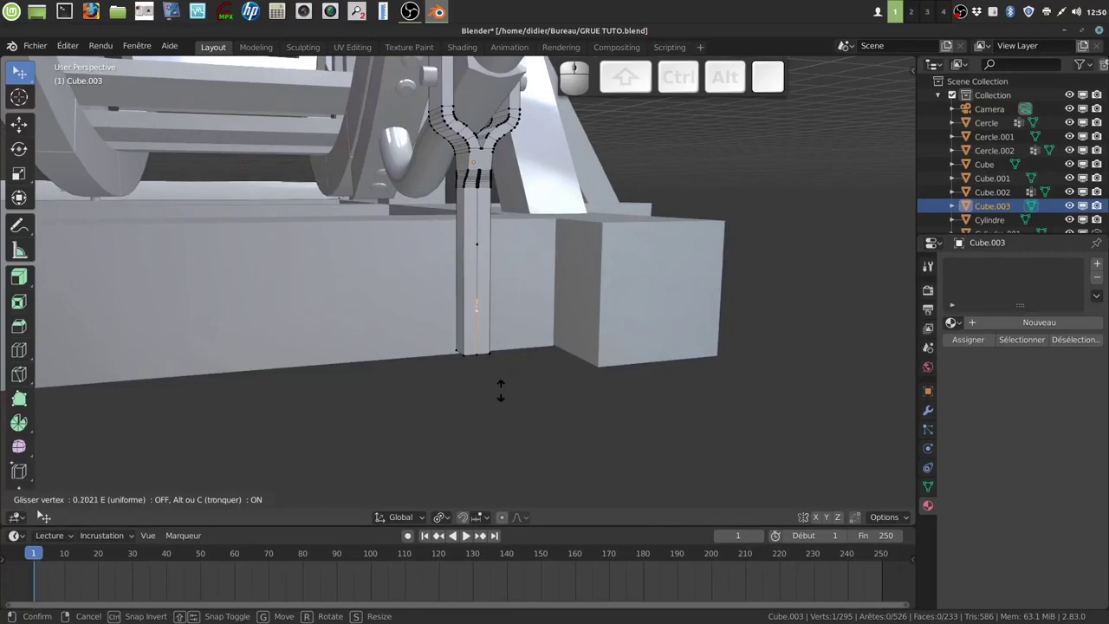
click(500, 390)
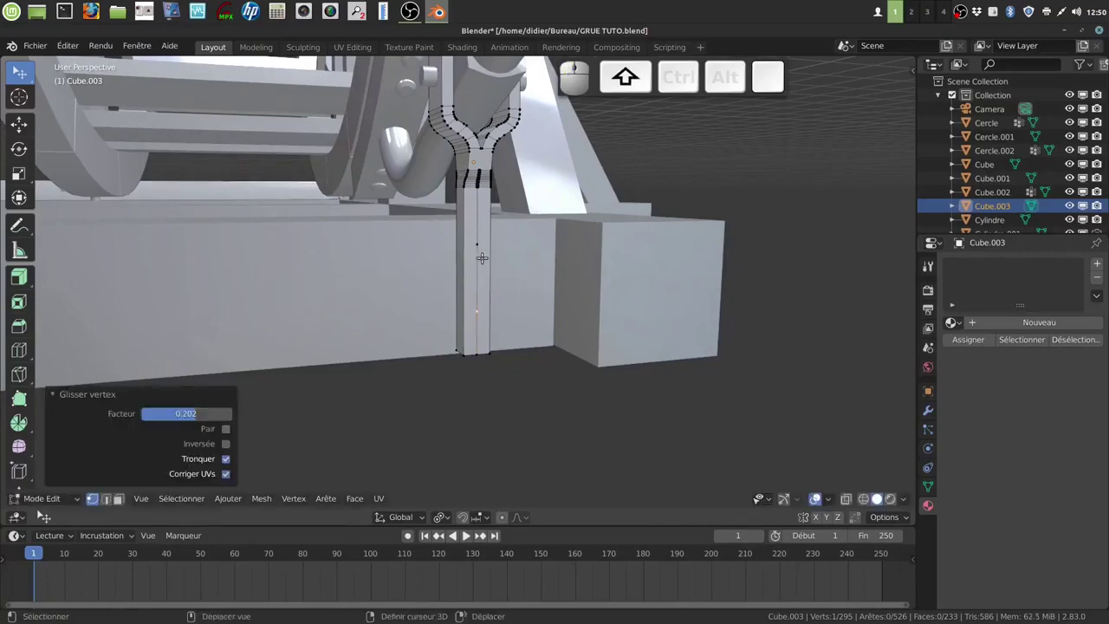
Leave mesh editing and apply the fork's rotation and scale.
key(Tab)
key(ctrl)
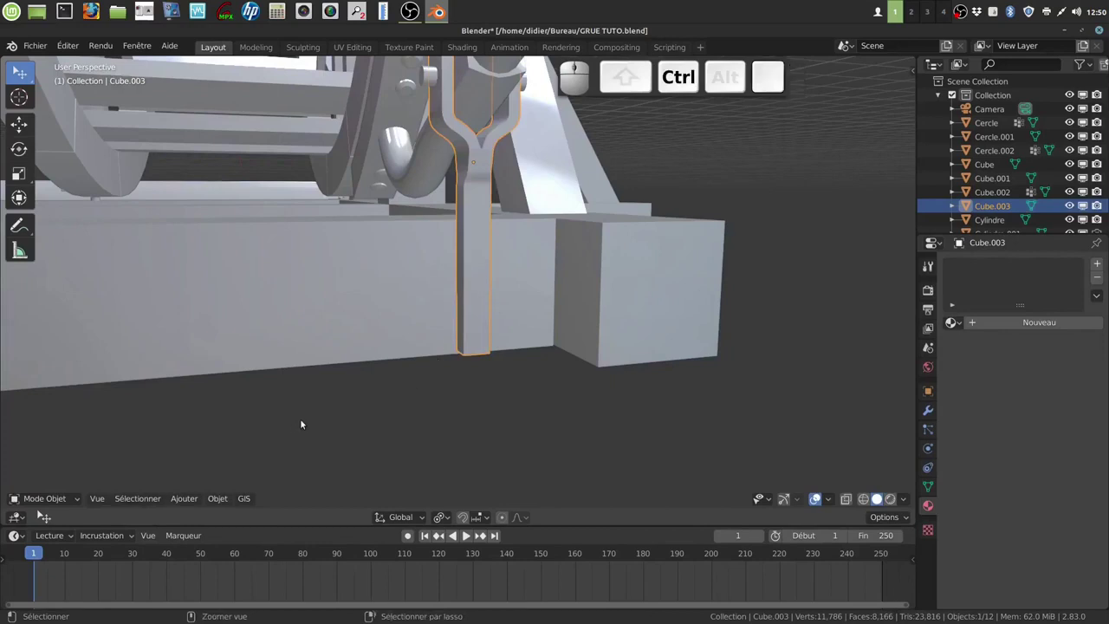
key(ctrl+a)
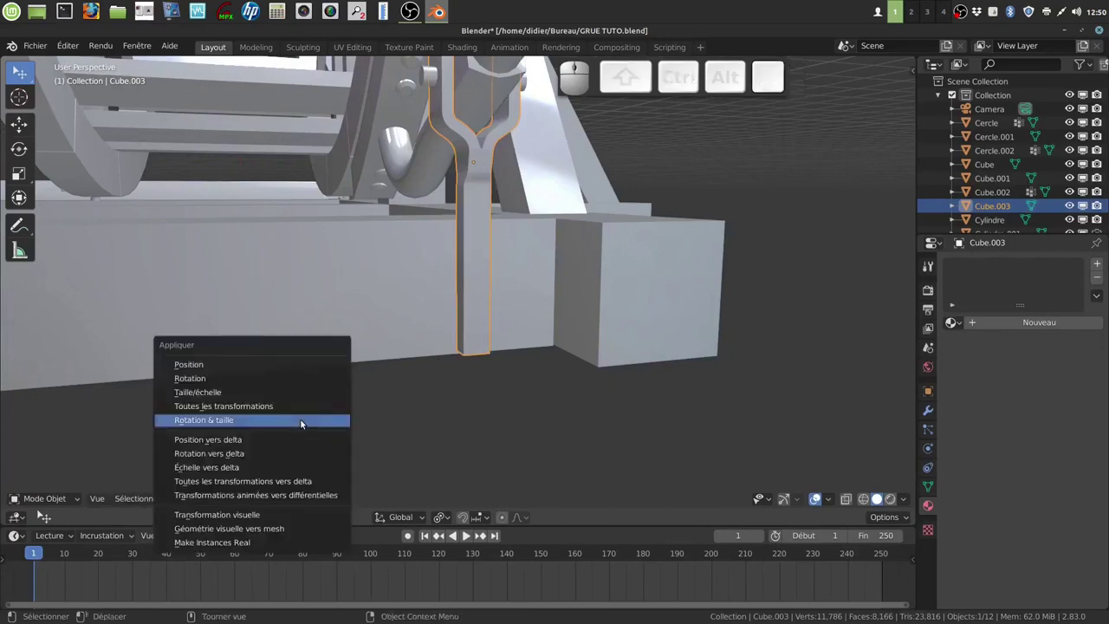
click(300, 419)
Return to mesh editing and try a vertex-only bevel on the two subdivision vertices of the stem's centre edge.
key(Tab)
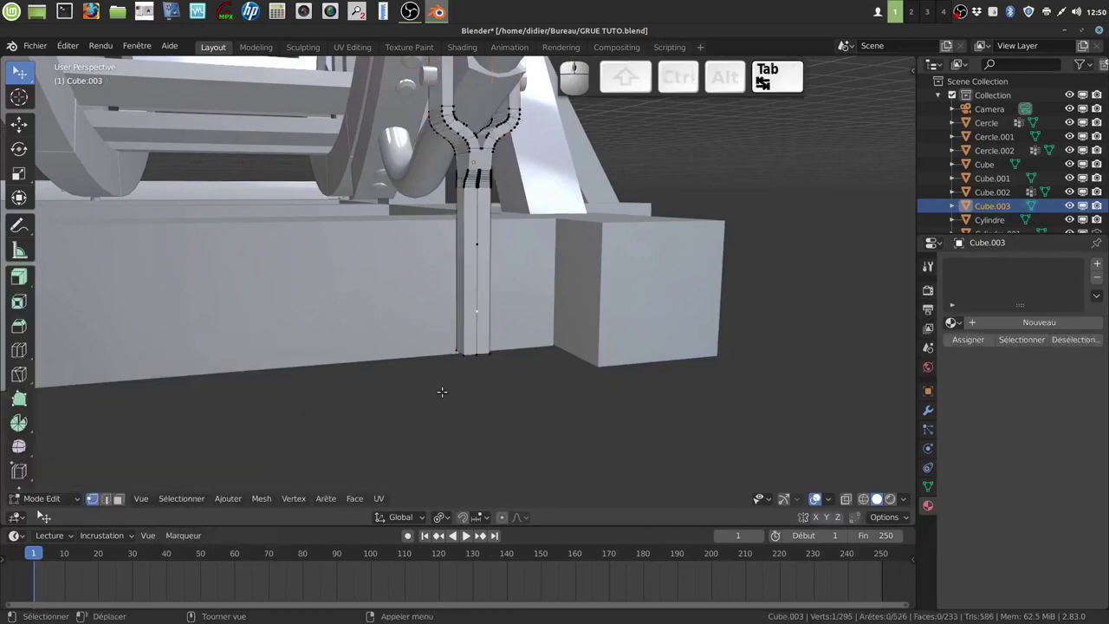
ctrl+click(476, 245)
middle_drag(522, 457, 523, 446)
key(ctrl+shift)
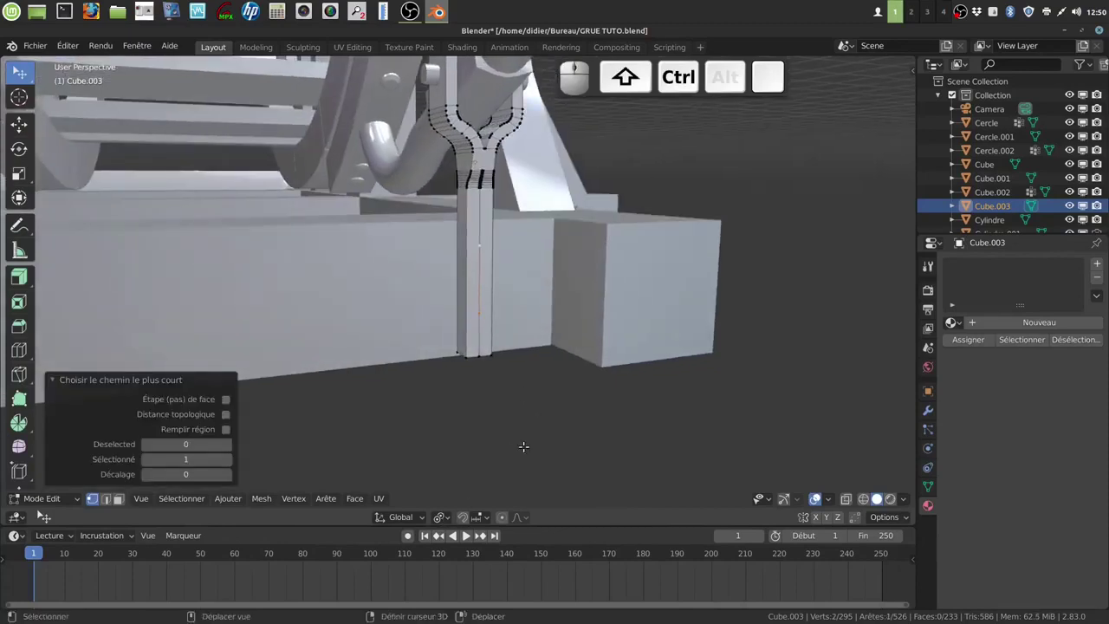
key(ctrl+shift+b)
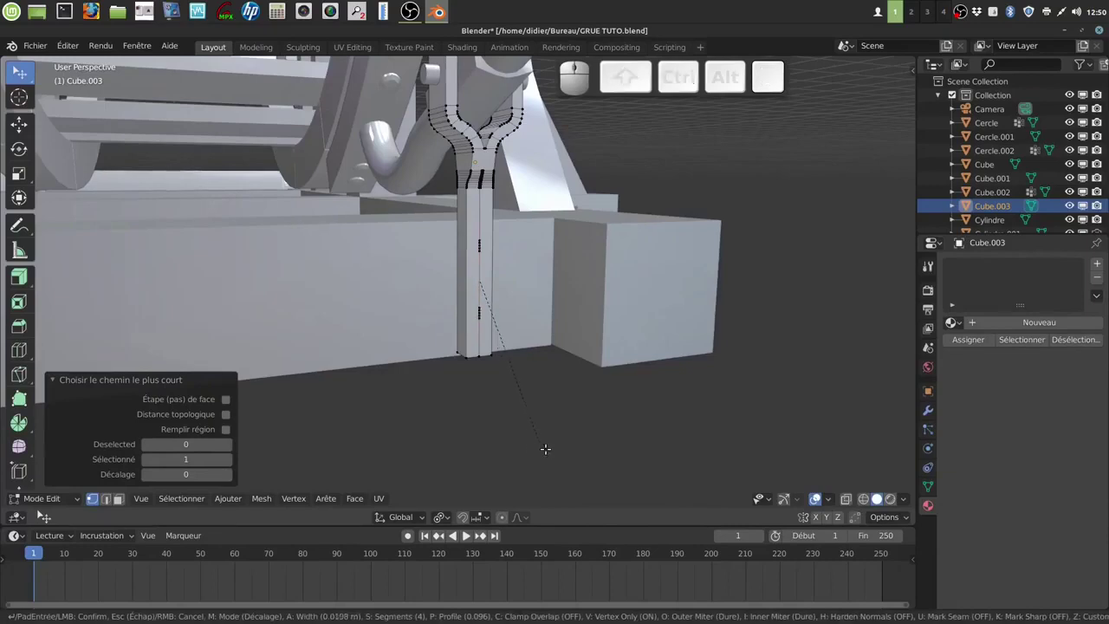
key(Escape)
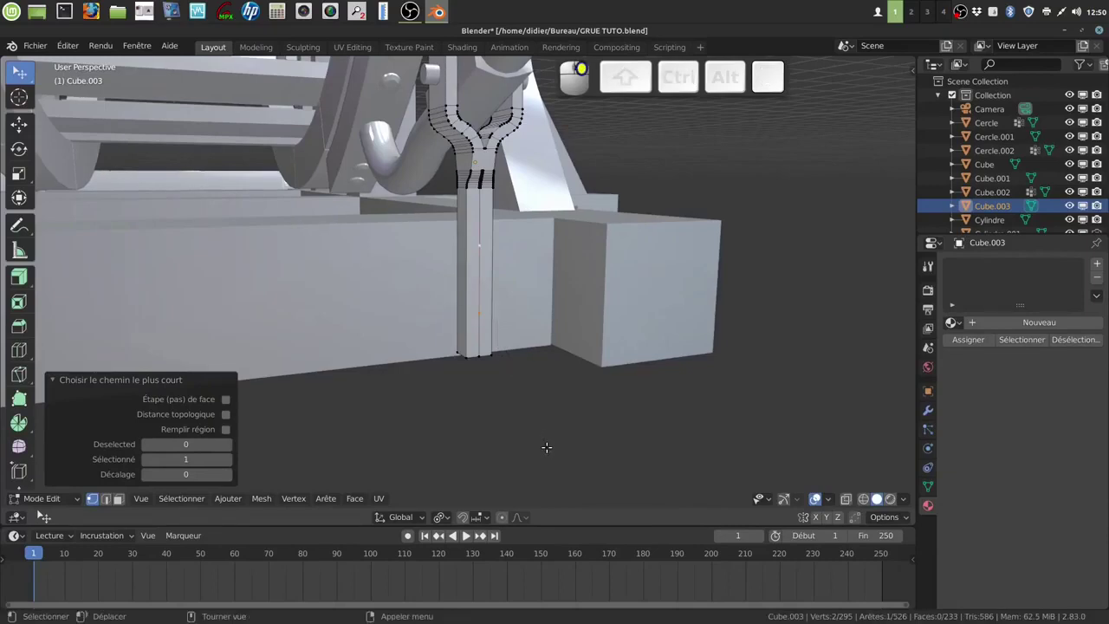
Undo the recent edits back to the freshly subdivided centre edge of the fork's stem.
scroll(554, 381, up, 2)
mouse_move(558, 371)
middle_down()
mouse_move(535, 380)
mouse_move(547, 380)
middle_up()
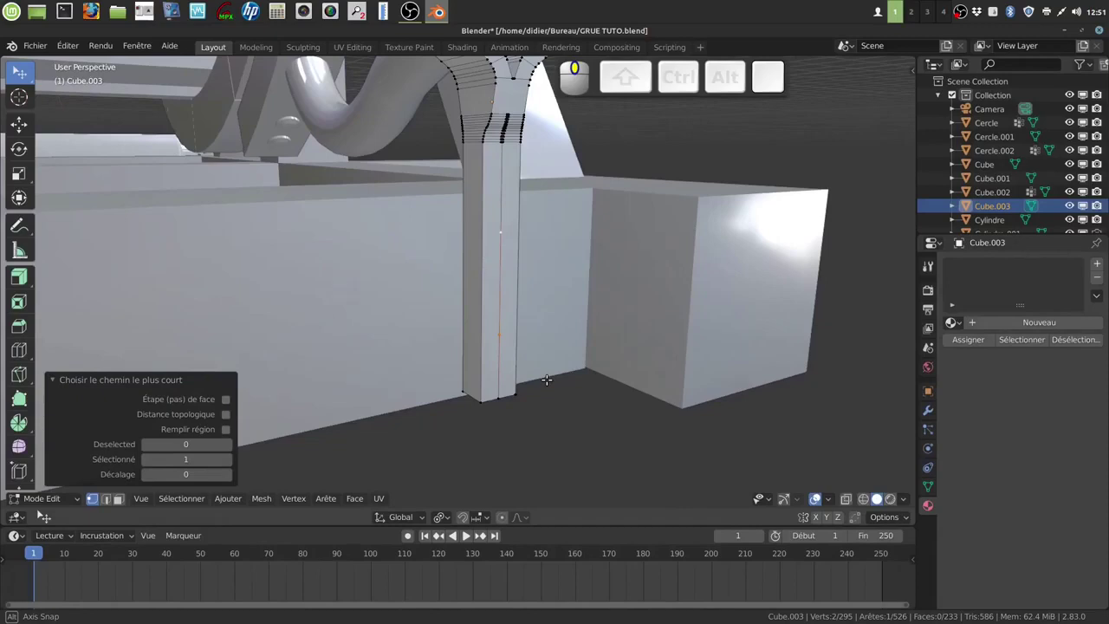
middle_drag(547, 380, 545, 380)
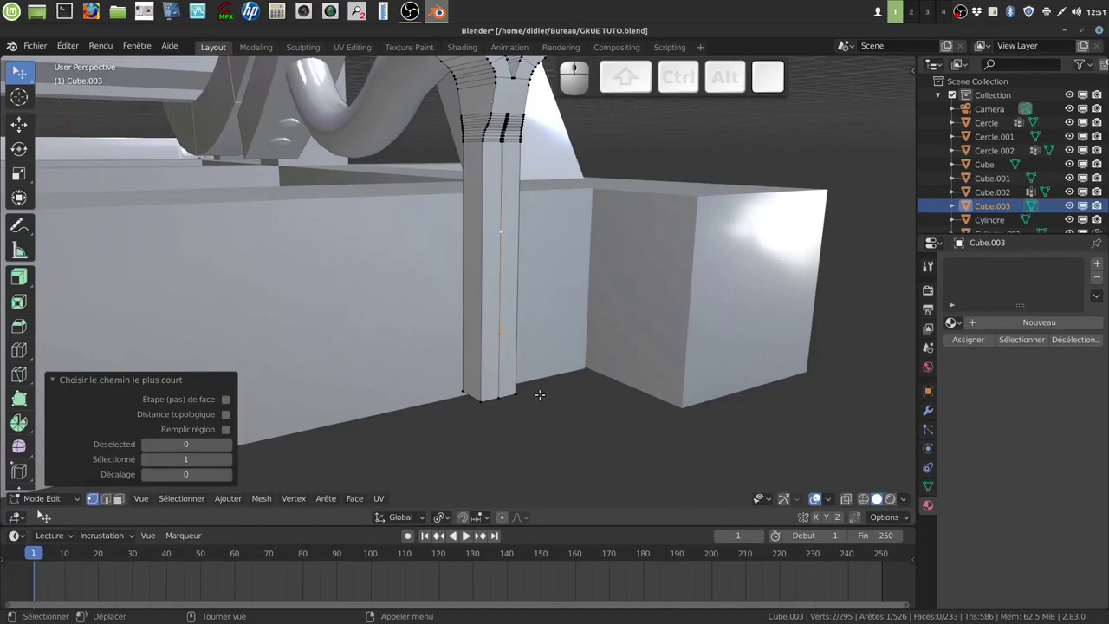
key(ctrl)
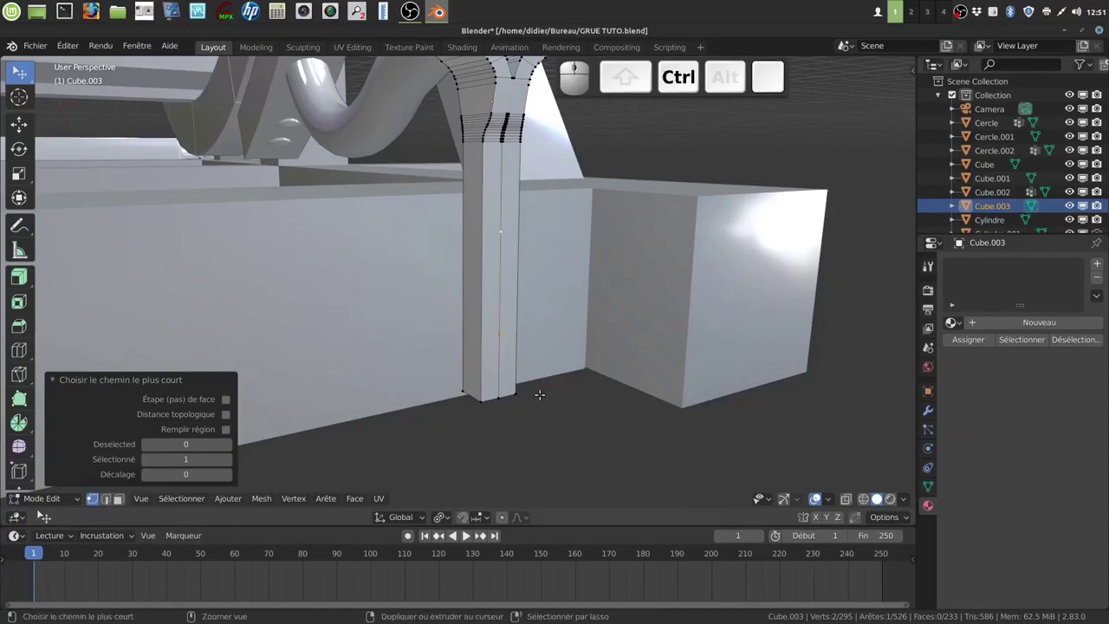
key(ctrl+z)
key(ctrl+z)
key(ctrl+z)
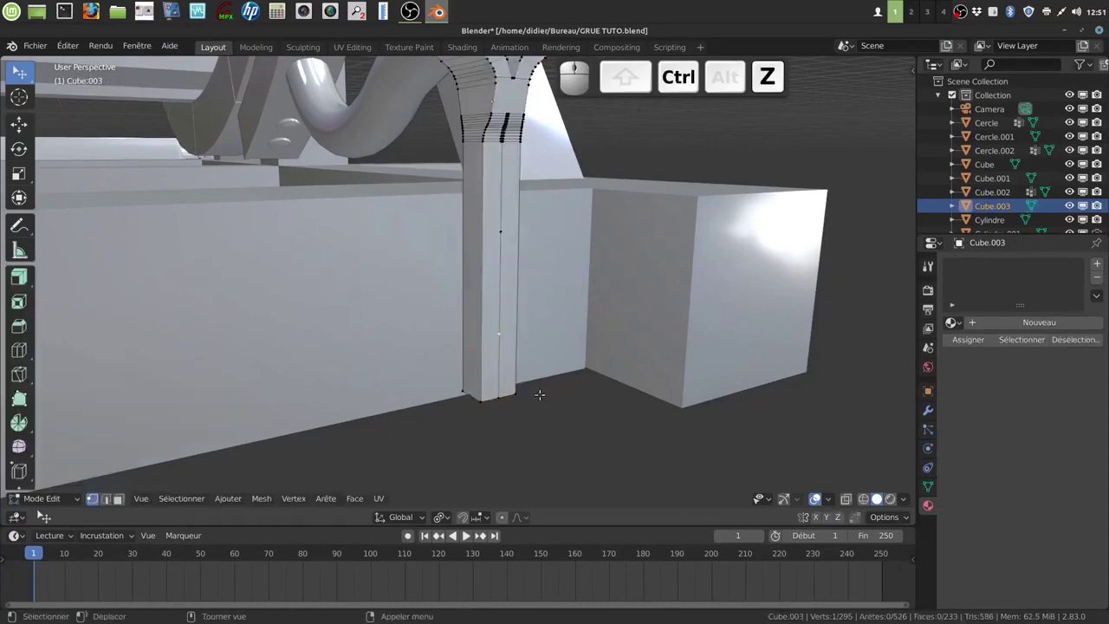
key(ctrl+z)
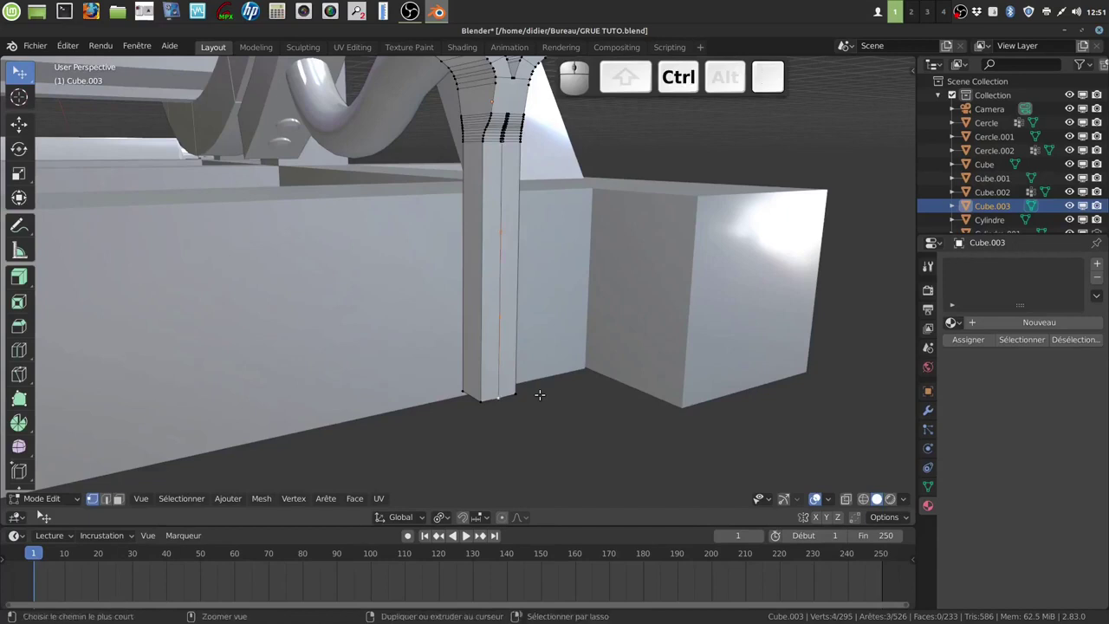
Knife a horizontal cut across the stem's front face at the upper subdivision vertex, and dissolve the surplus vertex at the crossing.
key(alt+a)
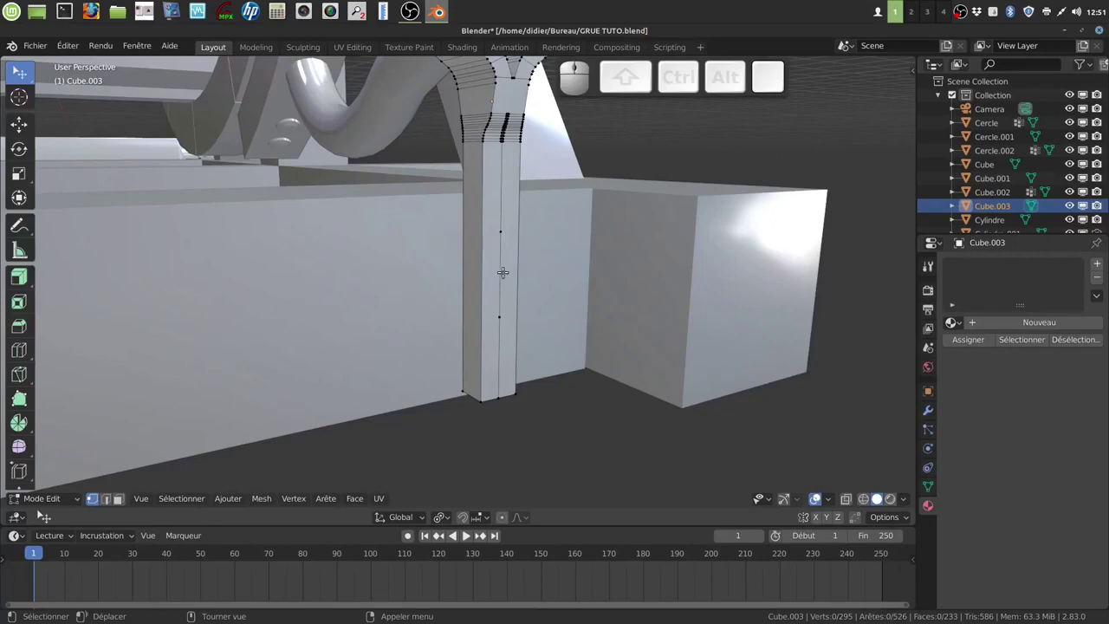
key(k)
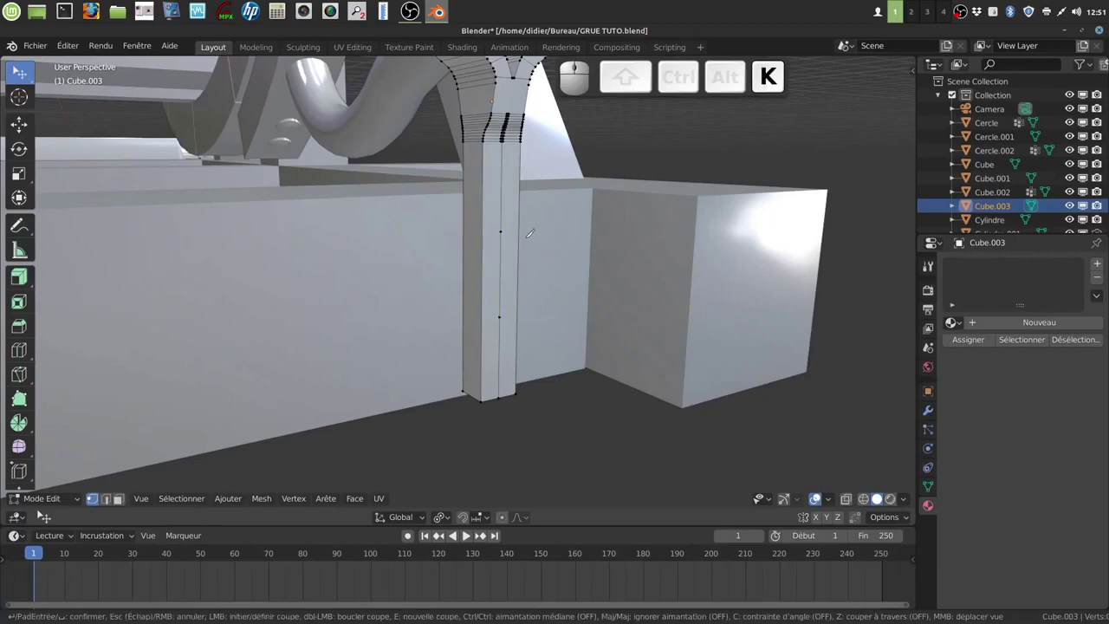
click(518, 229)
click(483, 232)
key(Return)
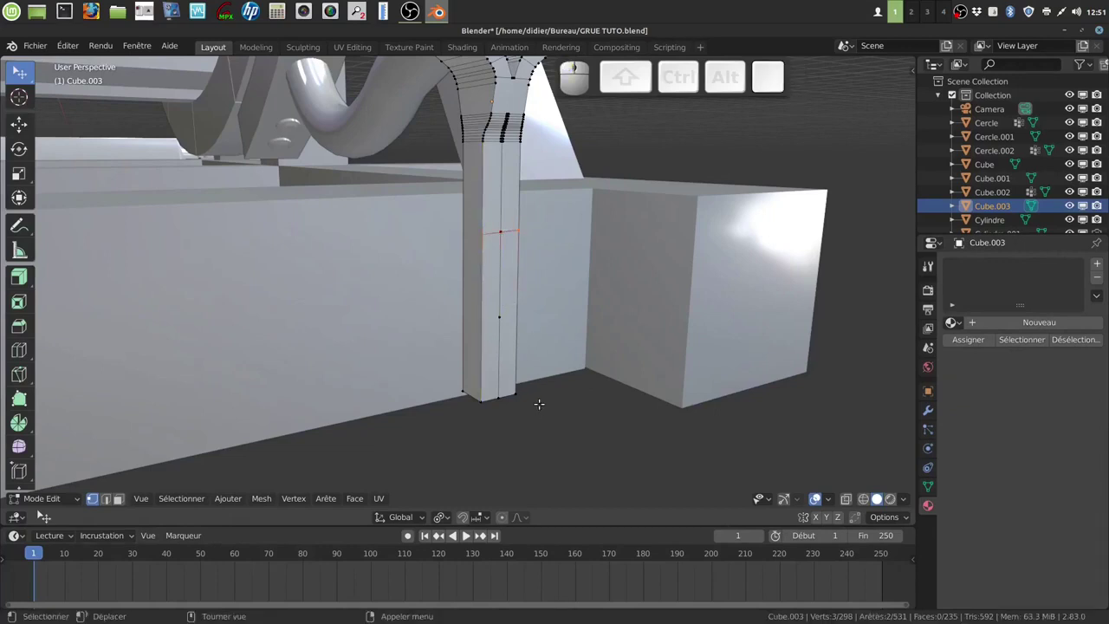
click(499, 232)
key(x)
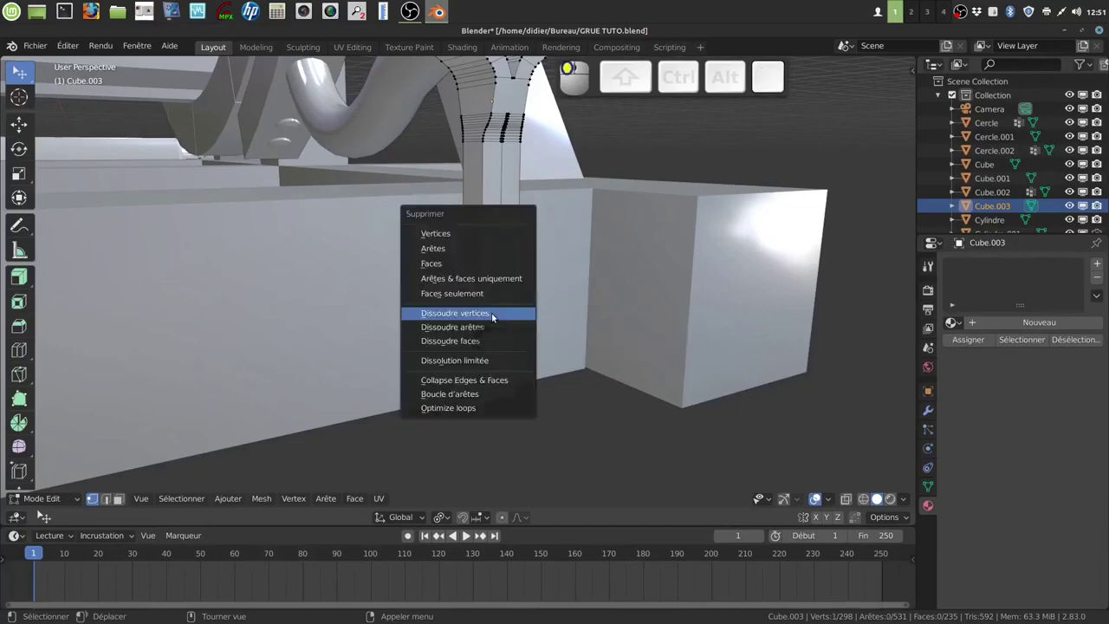
click(493, 312)
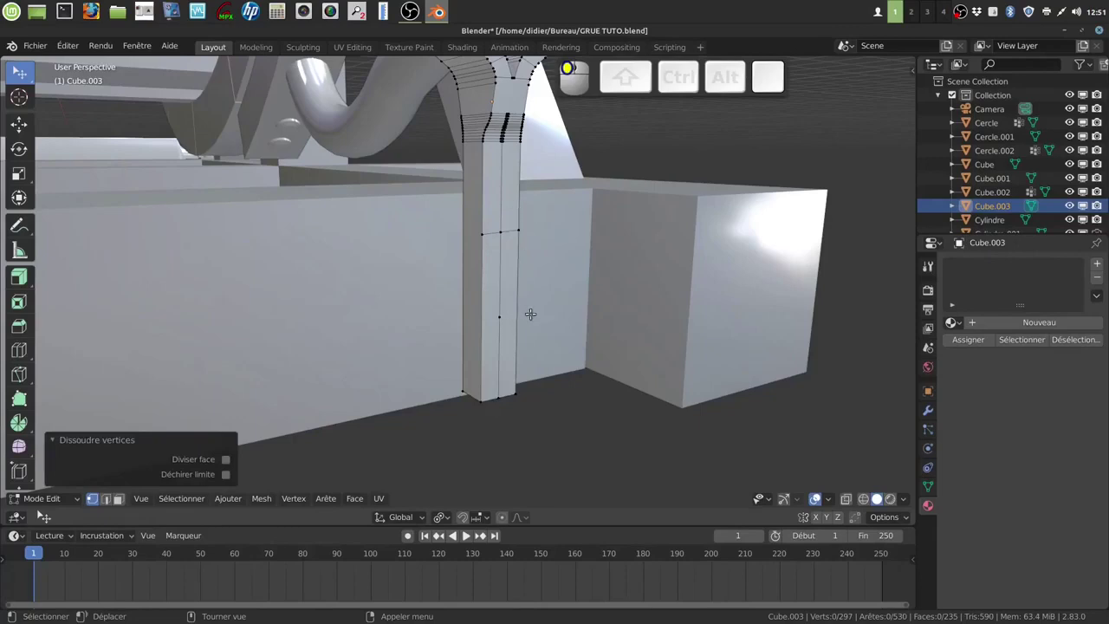
Knife a second horizontal cut across the stem just below the lower subdivision vertex, and dissolve that vertex.
key(k)
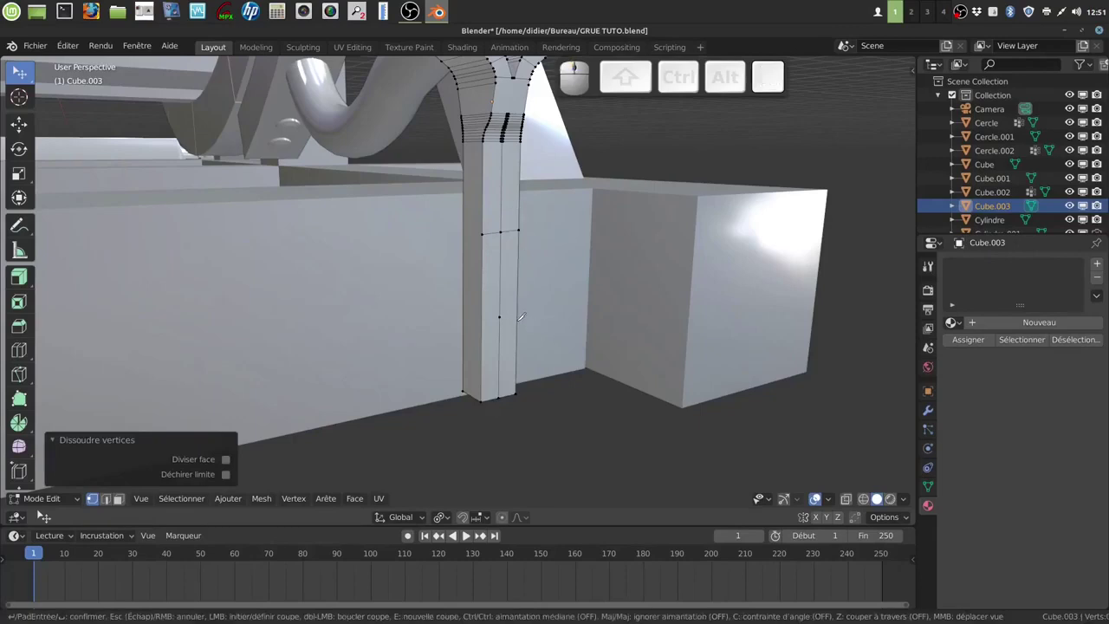
click(517, 320)
key(Return)
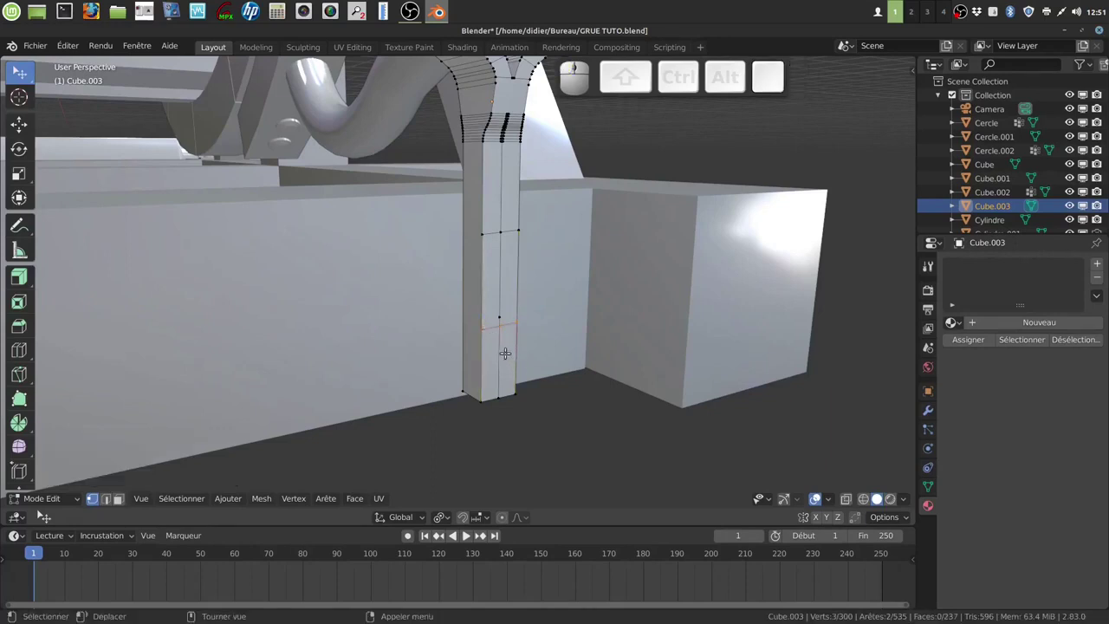
key(a)
click(500, 319)
key(x)
click(526, 401)
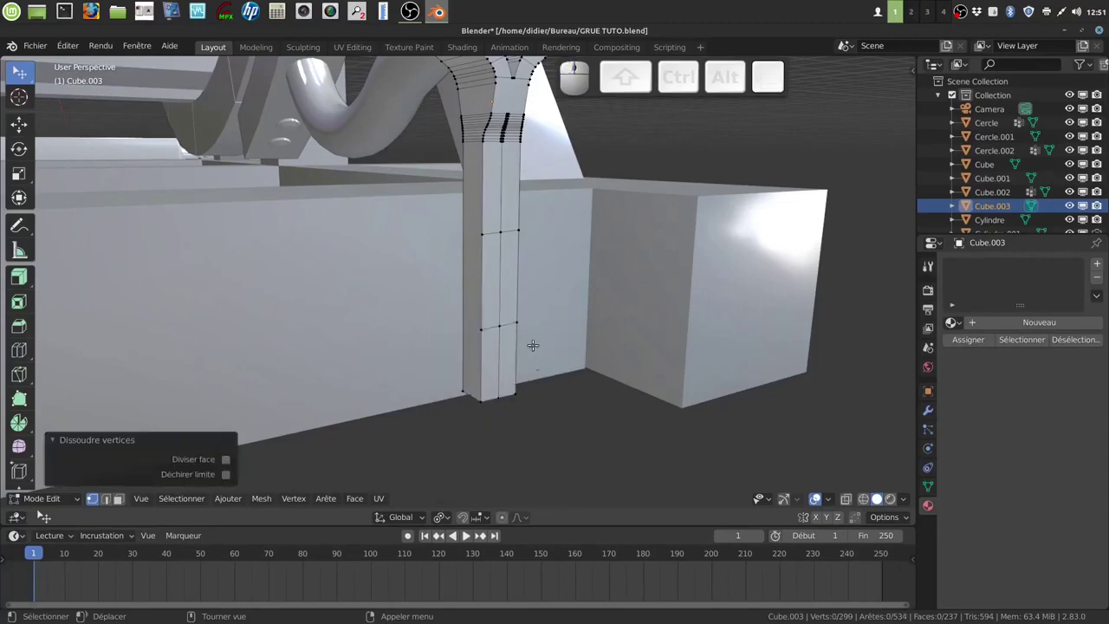
Apply a vertex-only bevel of about 0.893 m with 4 segments to the two centre vertices on the fork stem's front face.
click(500, 328)
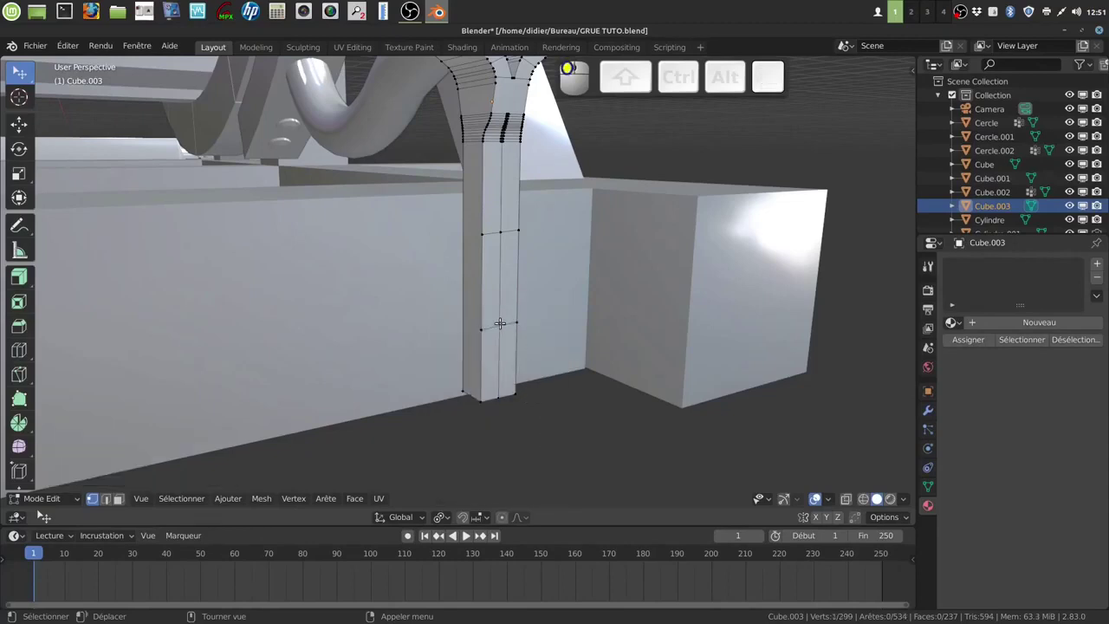
shift+click(501, 229)
key(ctrl+shift+b)
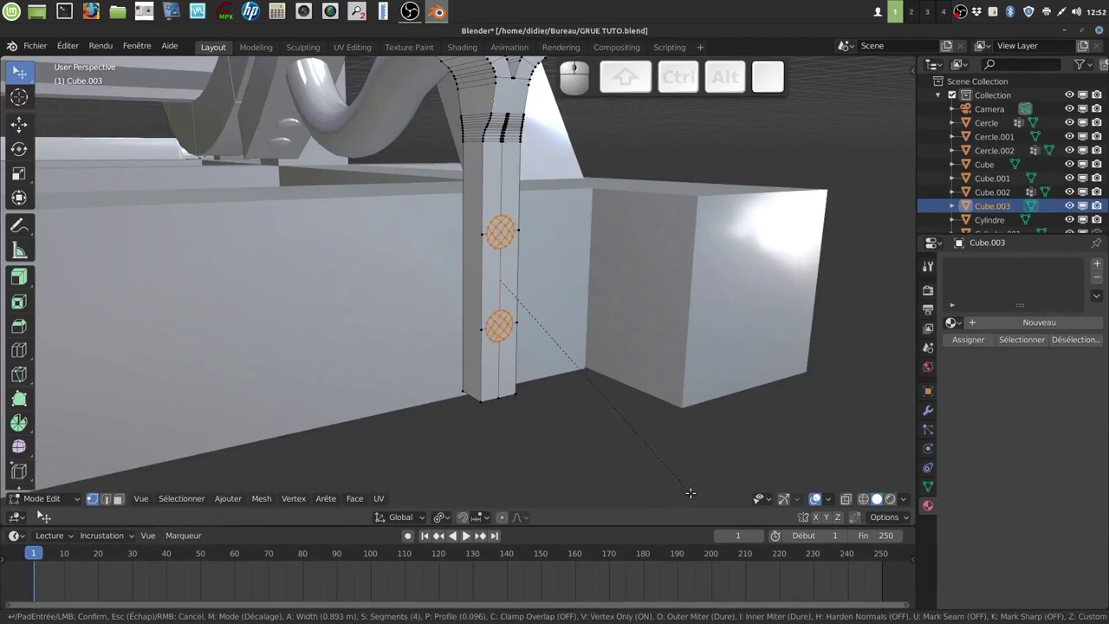
click(690, 492)
Try extruding the two round patches outward twice in vertex selection mode, and undo both extrusions.
mouse_move(640, 445)
middle_down()
mouse_move(655, 445)
mouse_move(646, 448)
middle_up()
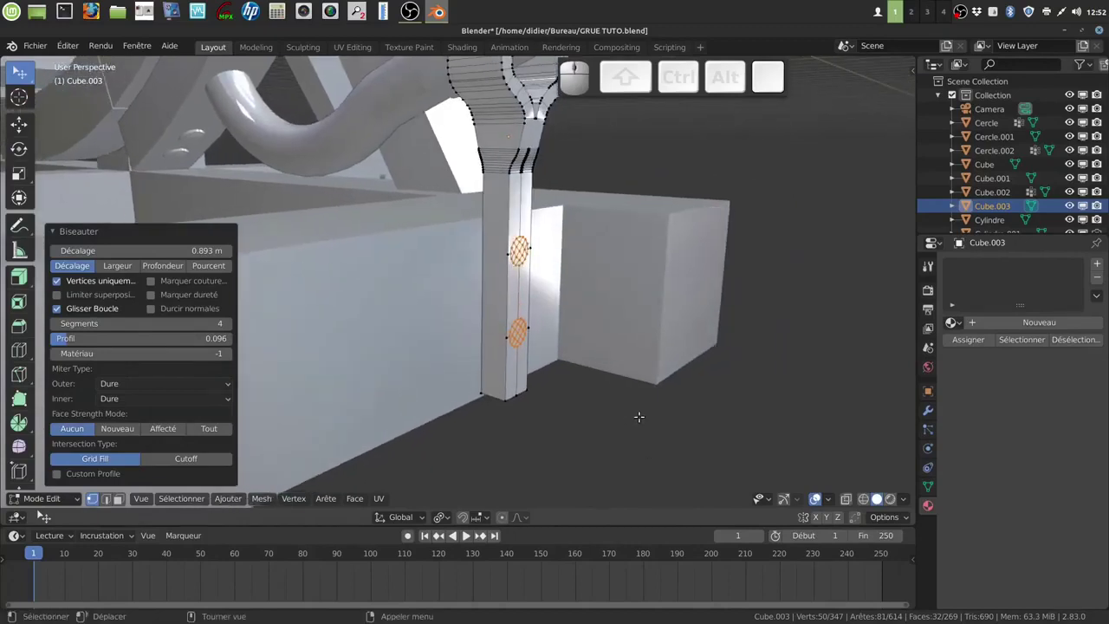
key(e)
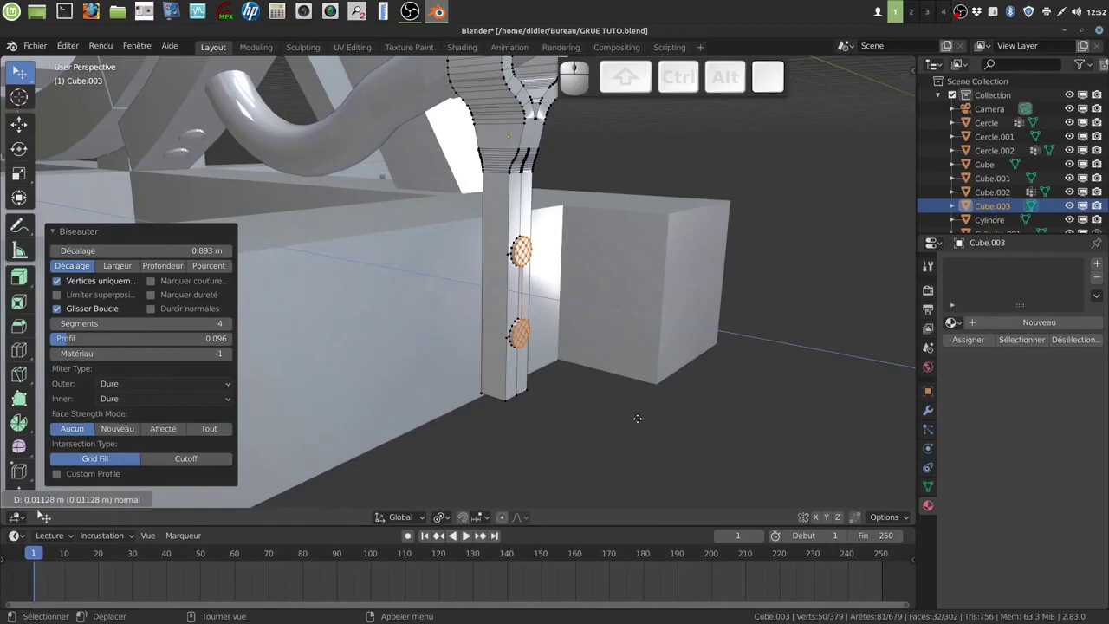
click(637, 418)
key(e)
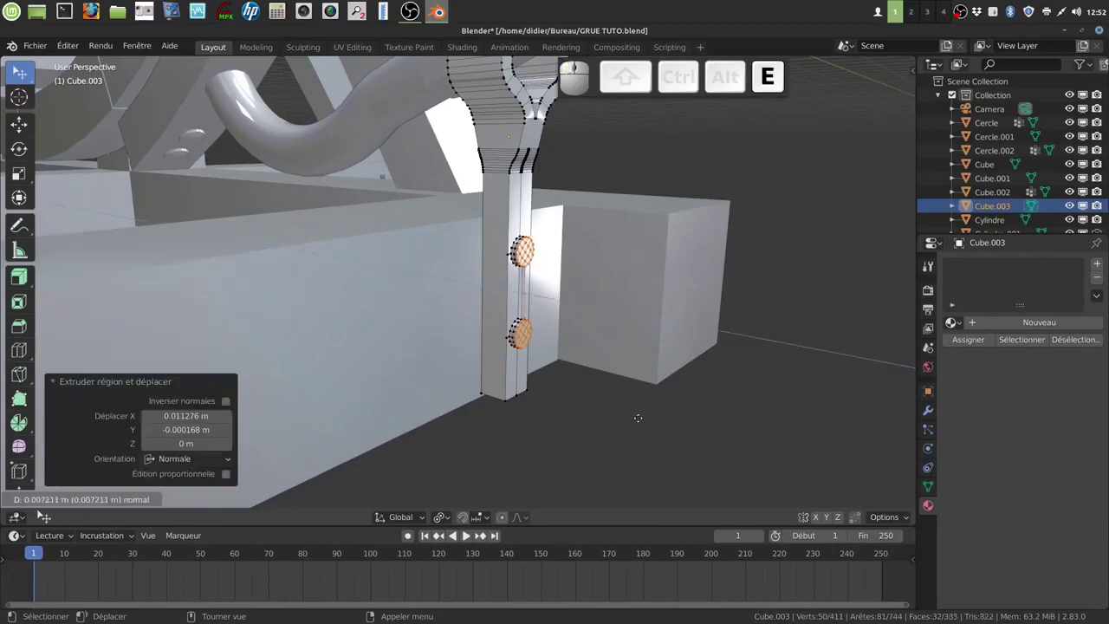
click(638, 416)
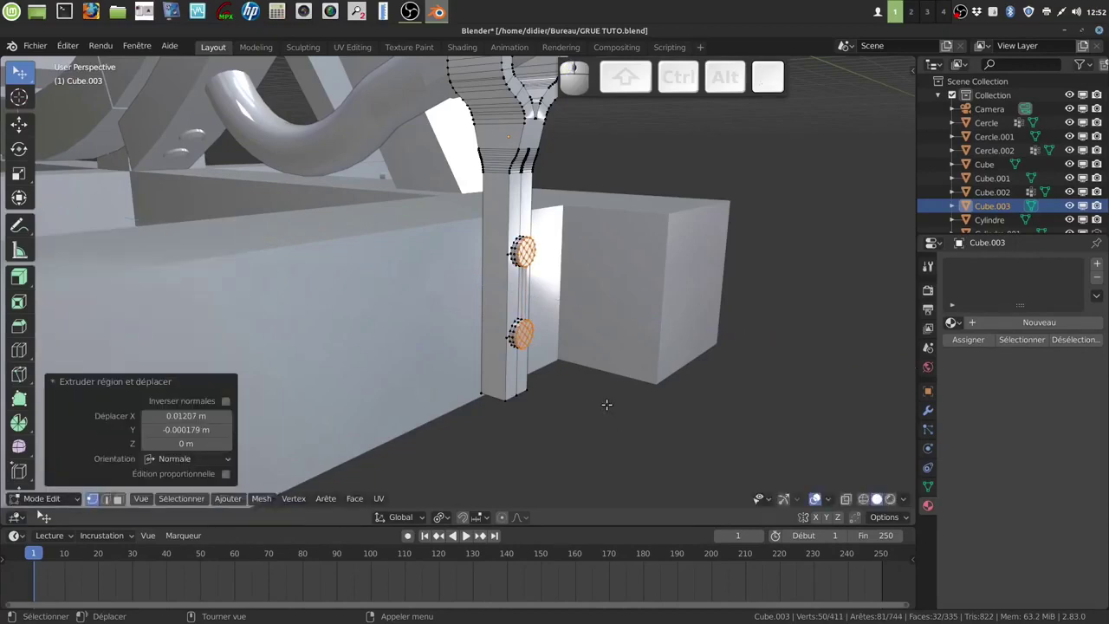
key(s)
right_click(618, 398)
middle_drag(519, 444, 567, 455)
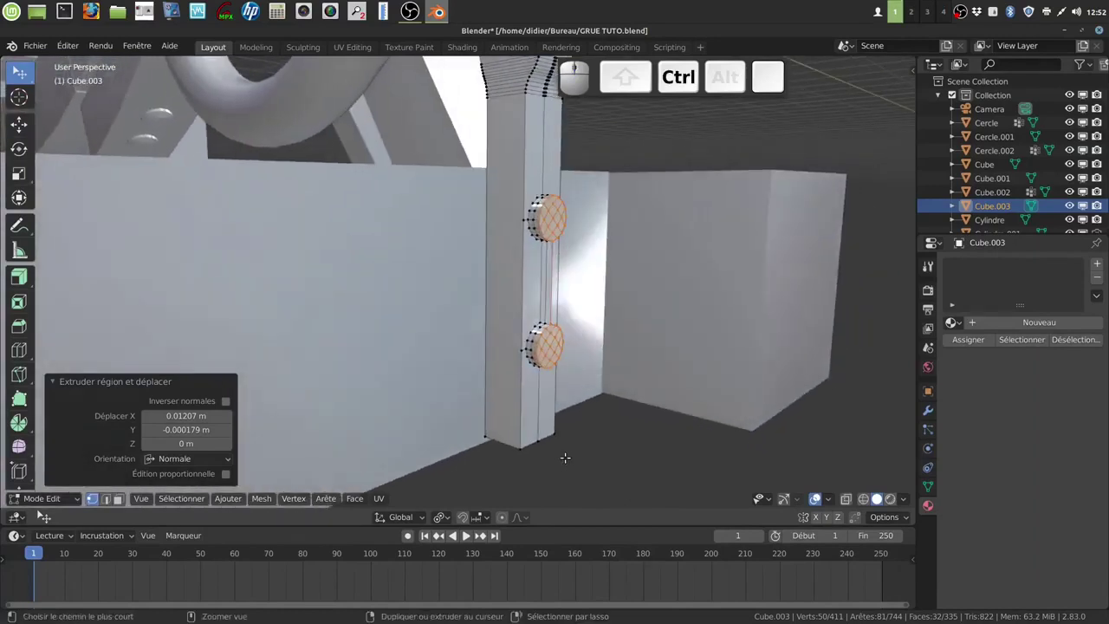
key(ctrl+z)
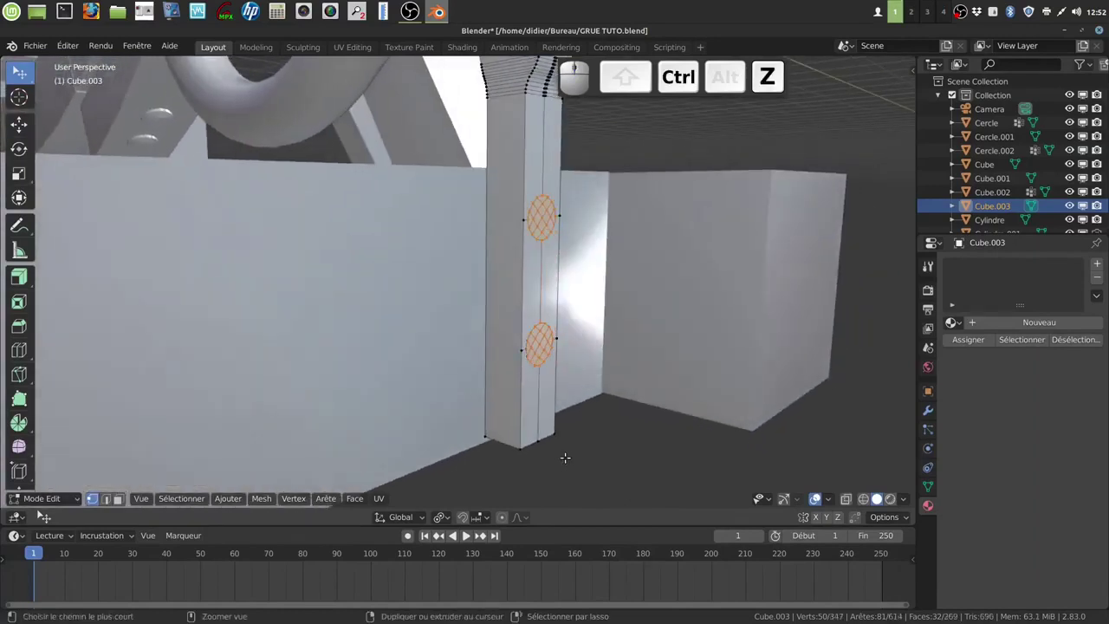
In face selection mode, extrude the two round patches outward twice by about 0.009 m each, and scale their end faces to about 0.595.
click(117, 498)
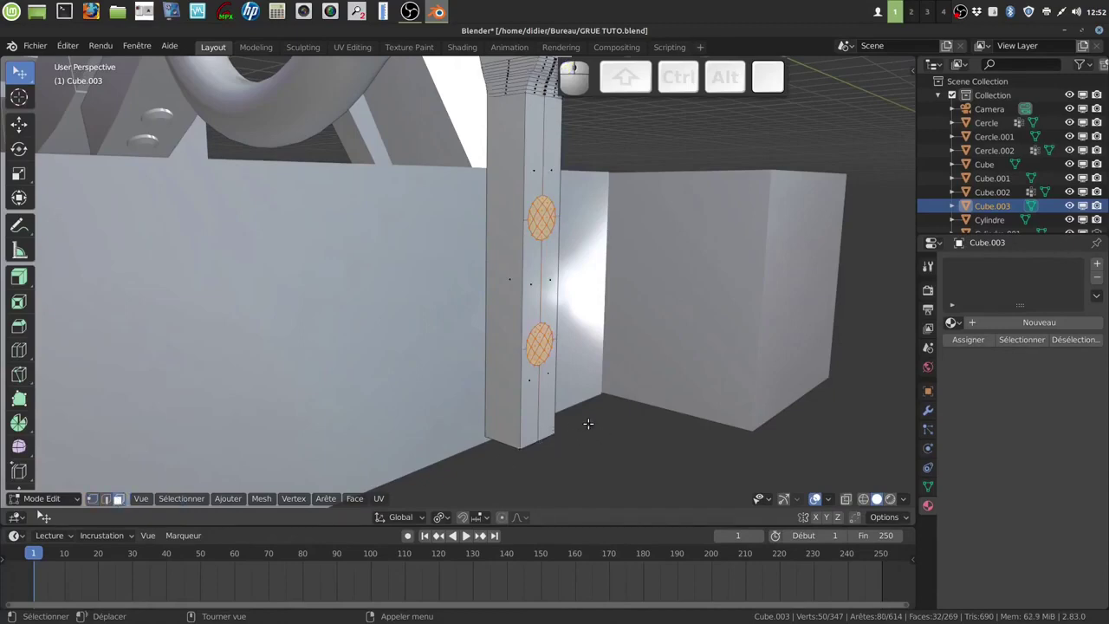
key(e)
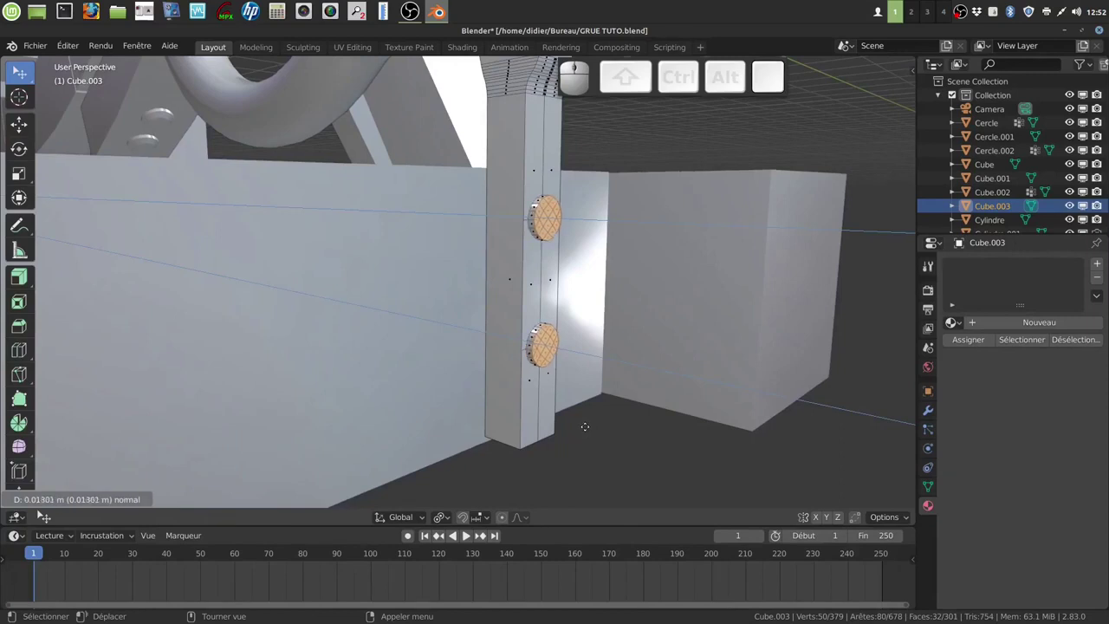
click(586, 425)
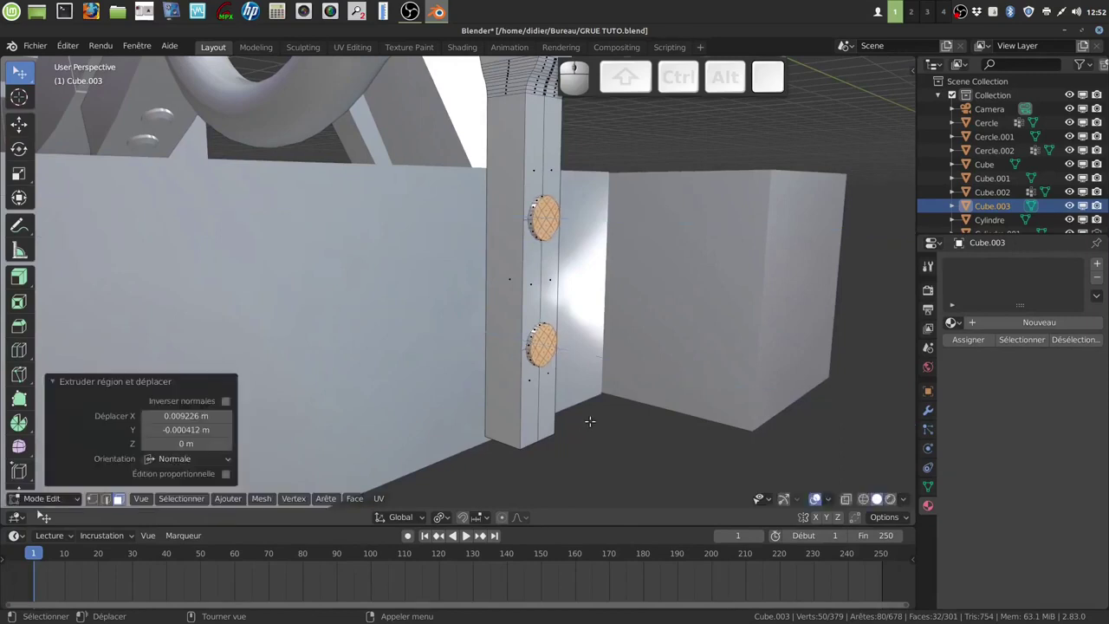
key(e)
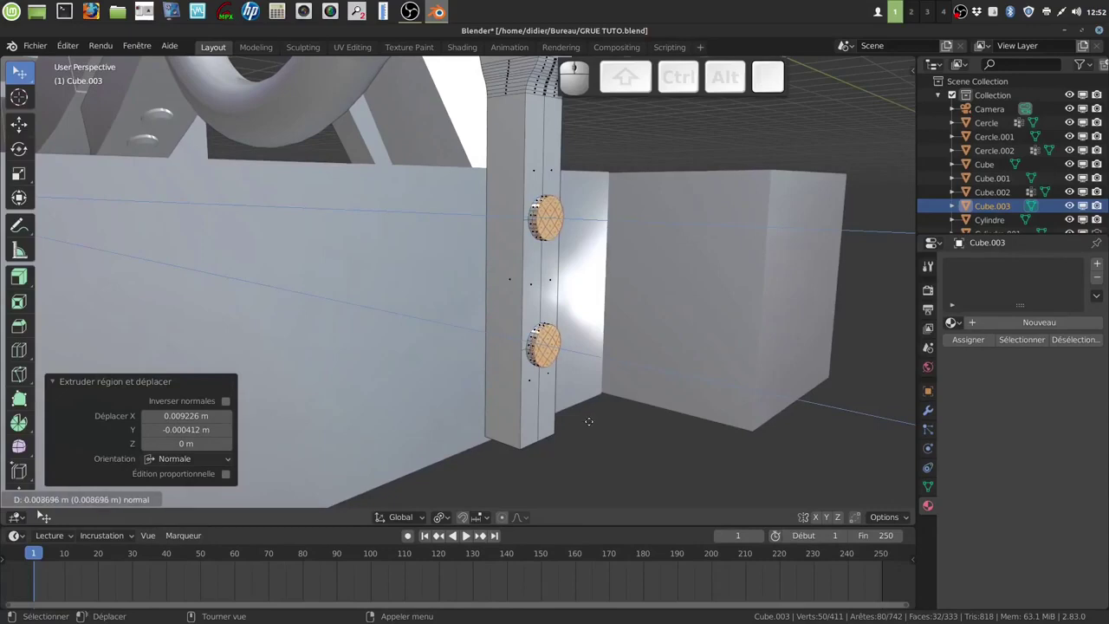
click(588, 421)
key(s)
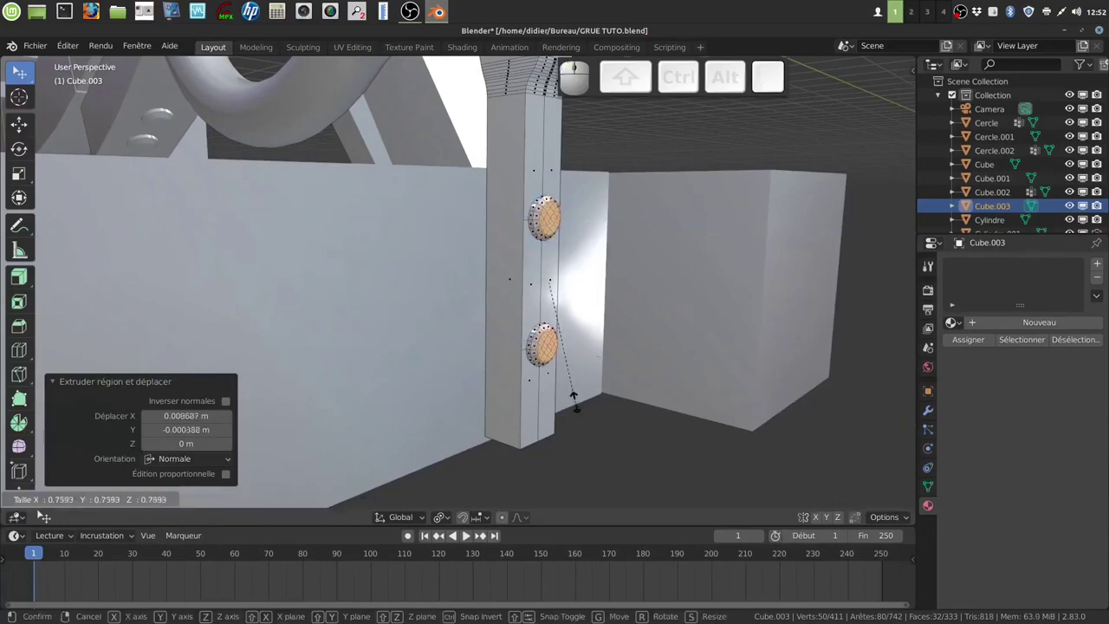
click(569, 377)
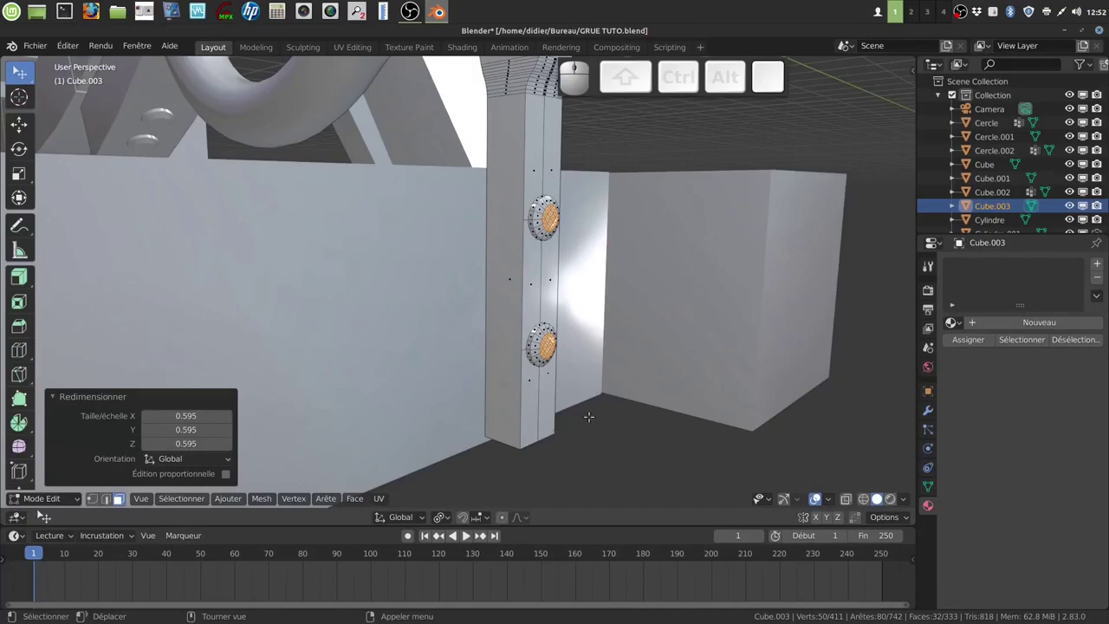
Dissolve the inner edges of both bolt heads' end faces into single faces, and return to Object Mode.
key(ctrl)
key(ctrl+c)
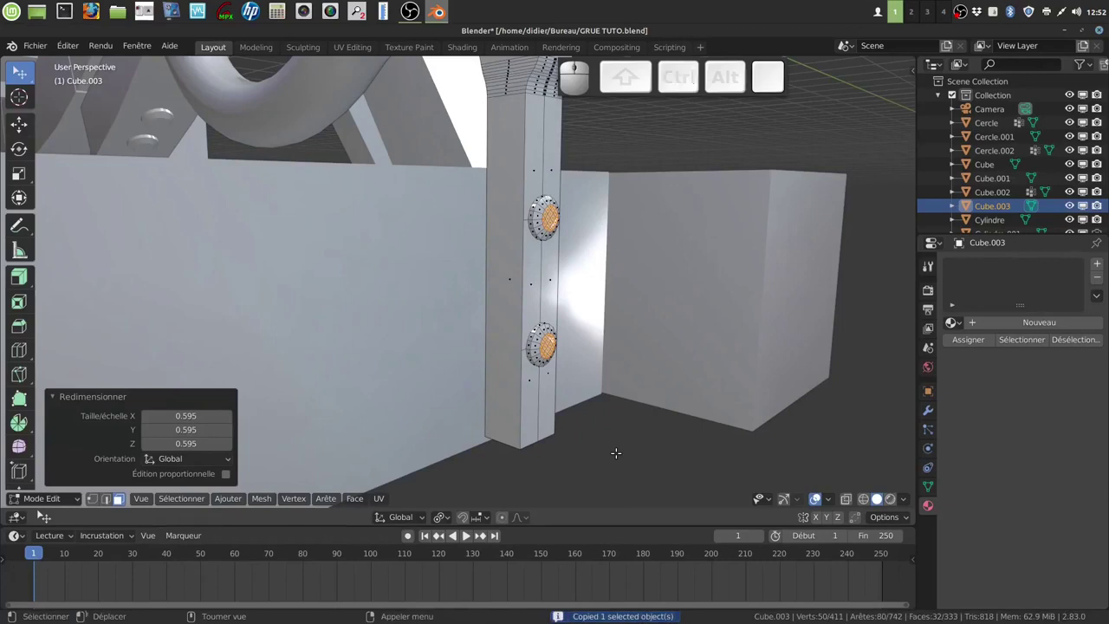
middle_drag(597, 412, 589, 408)
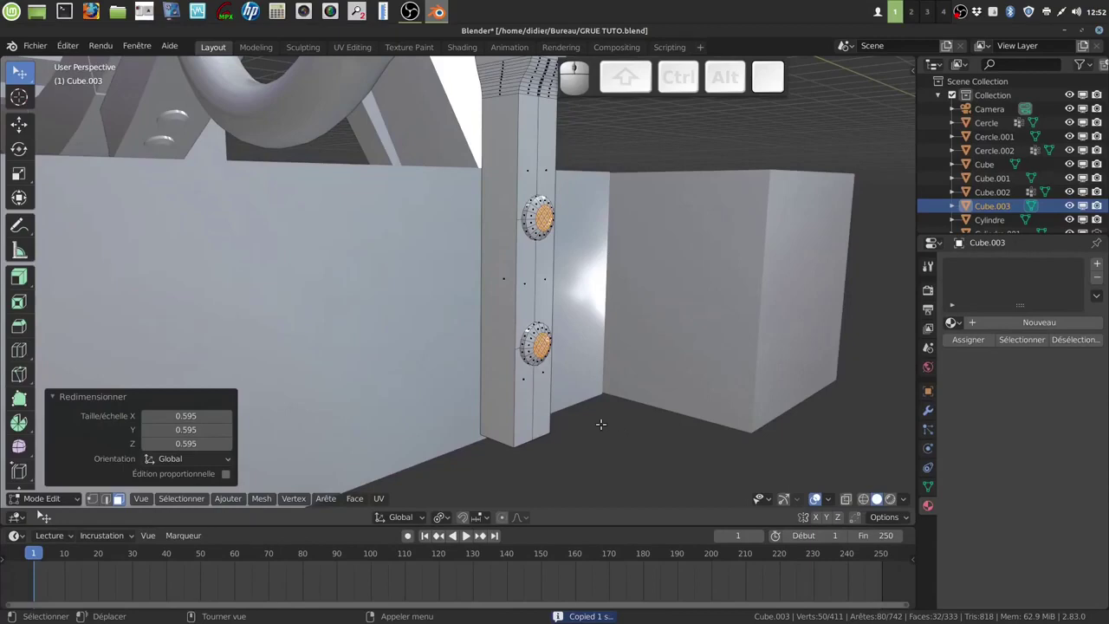
key(ctrl)
key(ctrl+x)
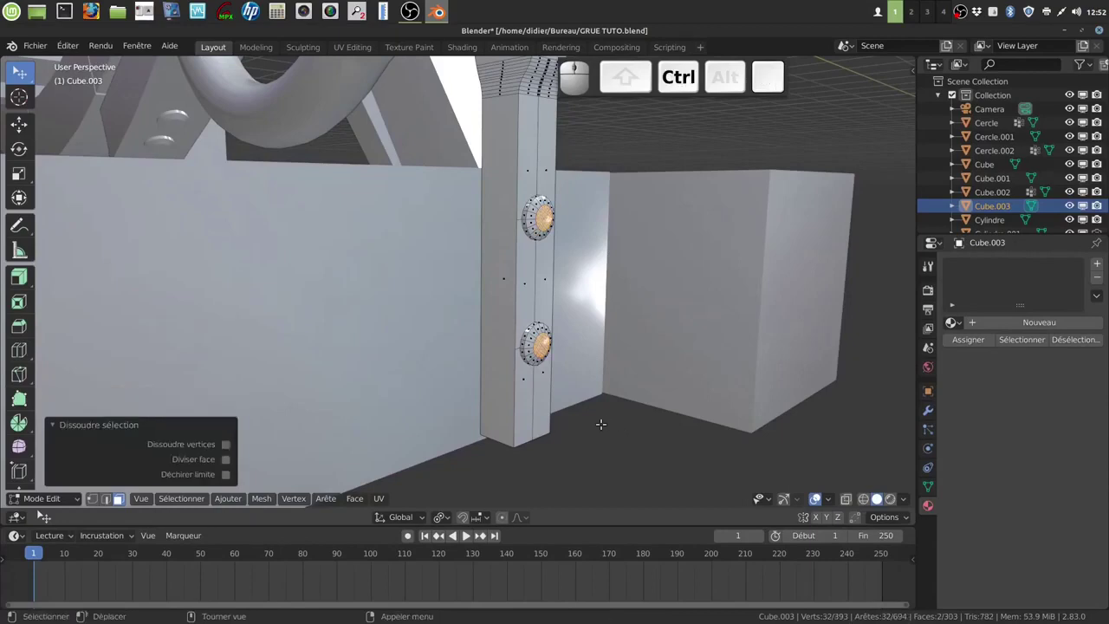
mouse_move(616, 396)
middle_down()
mouse_move(598, 388)
mouse_move(633, 389)
mouse_move(601, 401)
middle_up()
key(Tab)
Select the brake fork and assign it the existing material Matériau.001.
scroll(621, 394, down, 4)
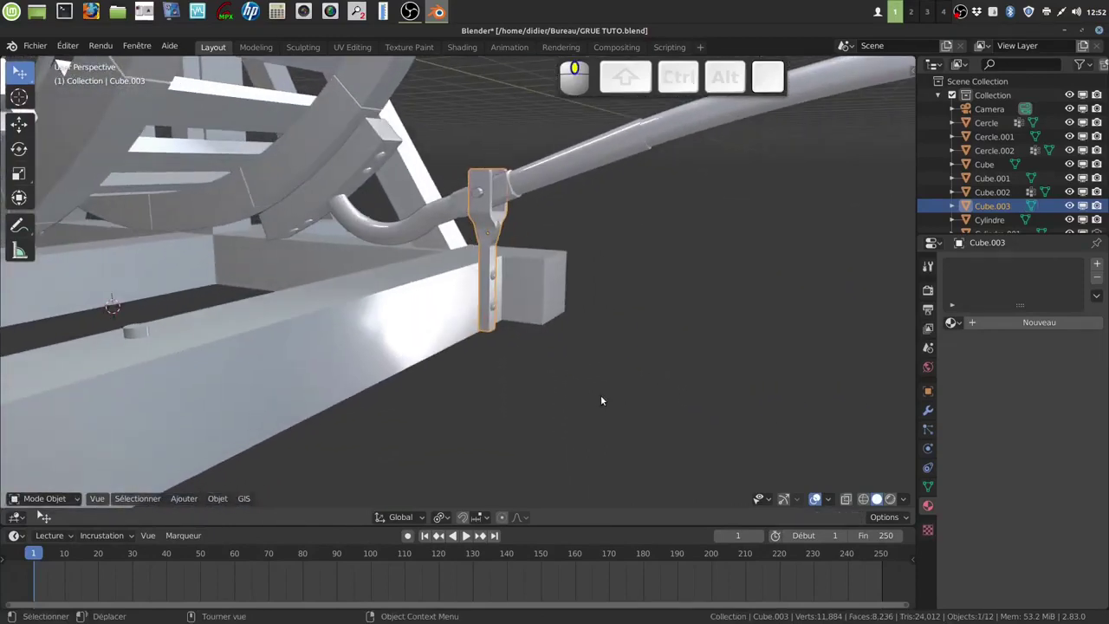
scroll(594, 398, up, 2)
click(498, 276)
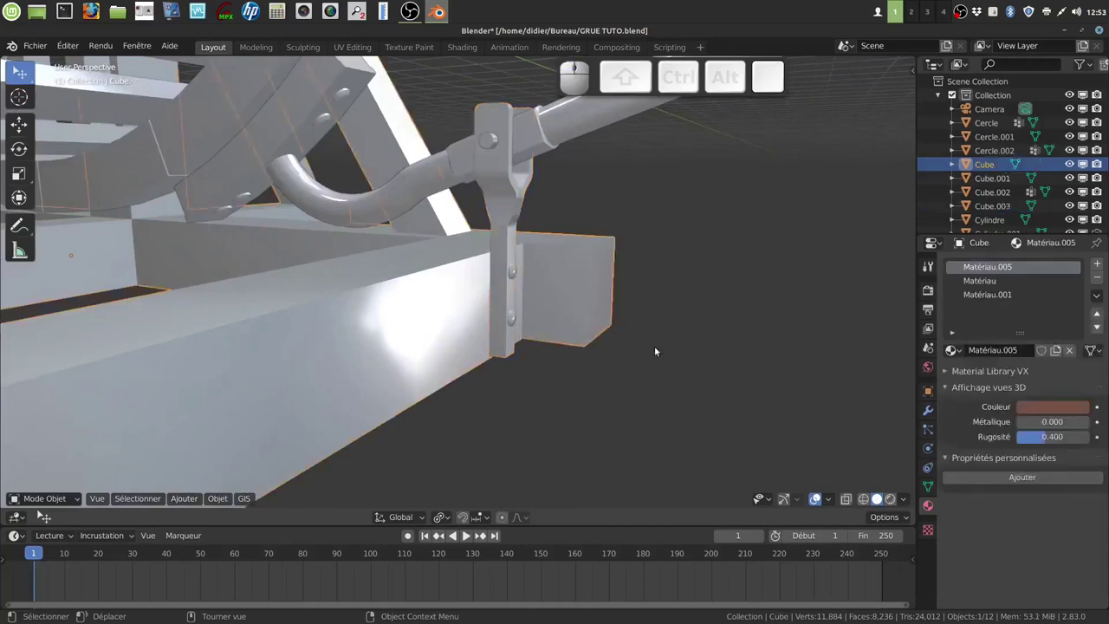
click(515, 204)
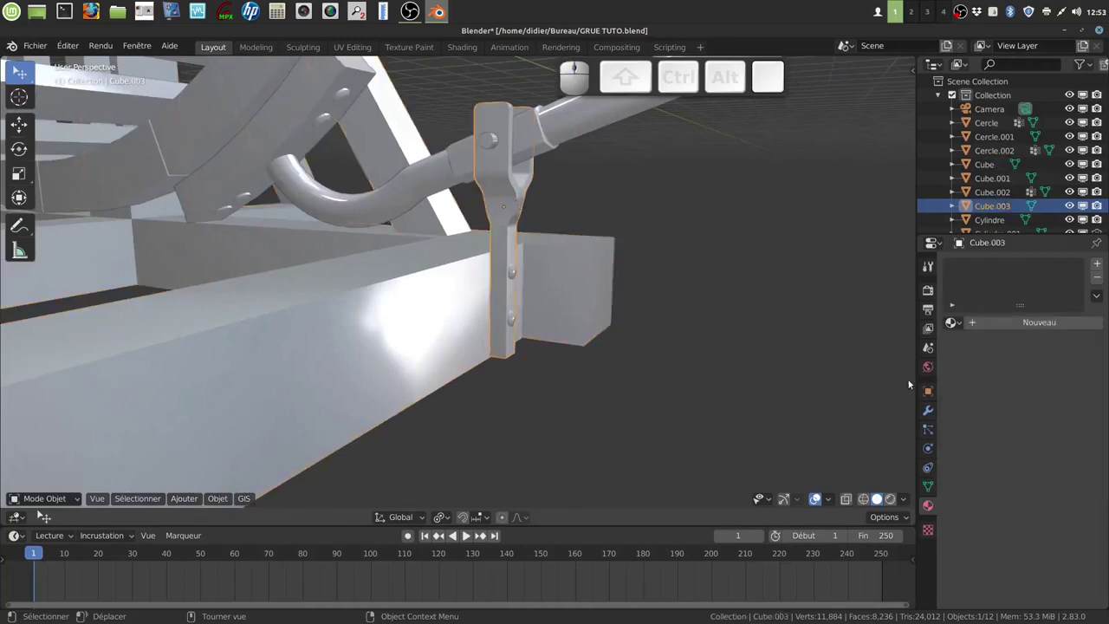
click(952, 322)
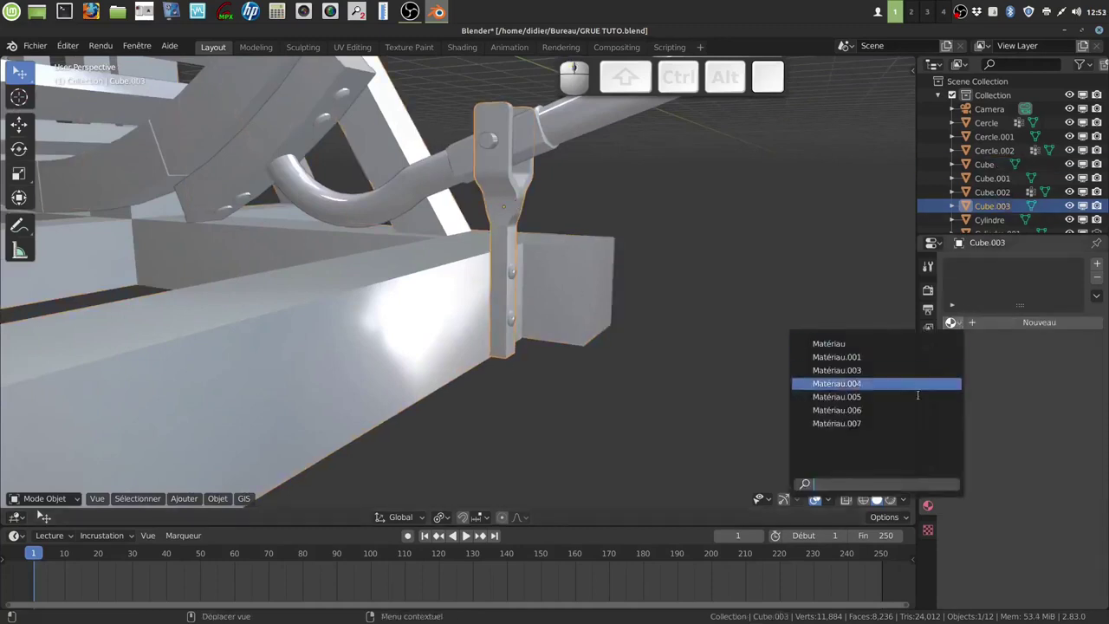
click(883, 356)
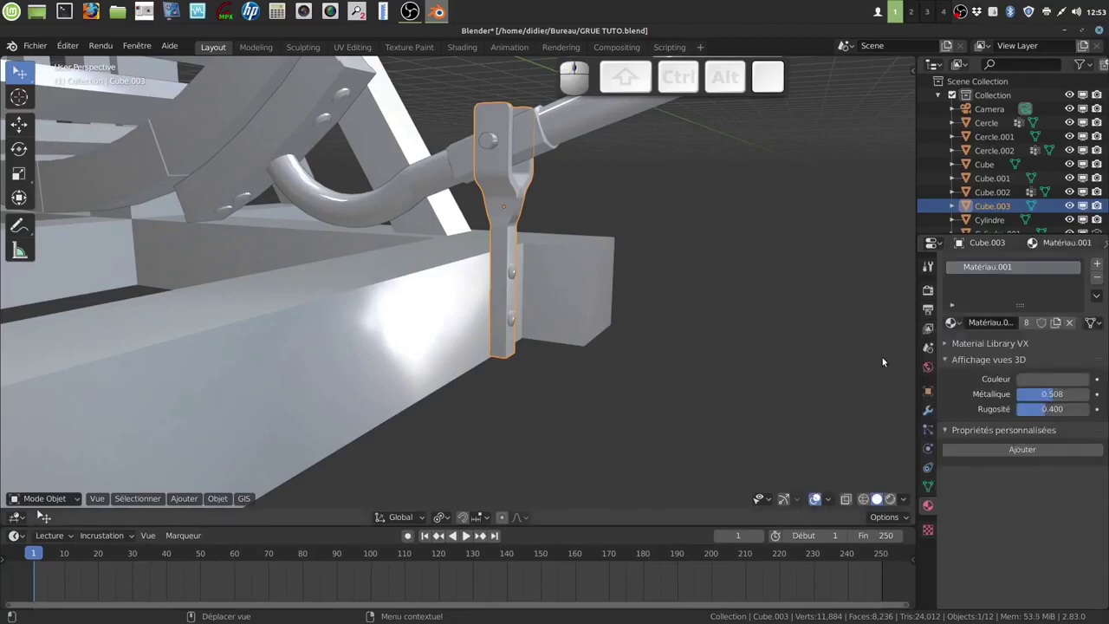
Make an independent copy of the fork's material and darken its viewport colour to a deeper grey.
click(1055, 323)
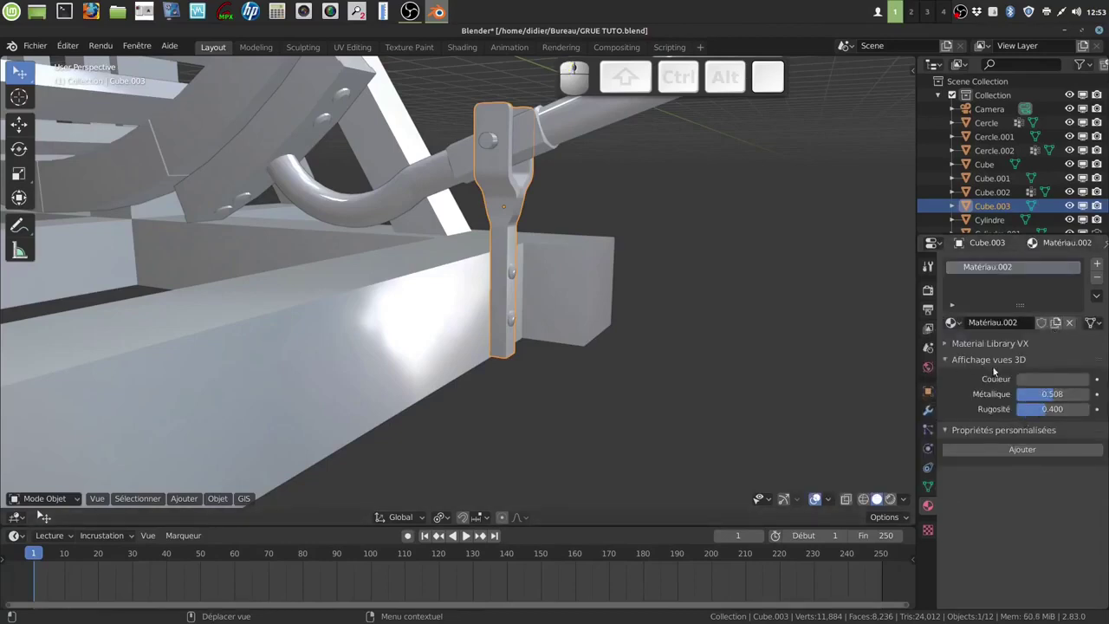
click(1044, 378)
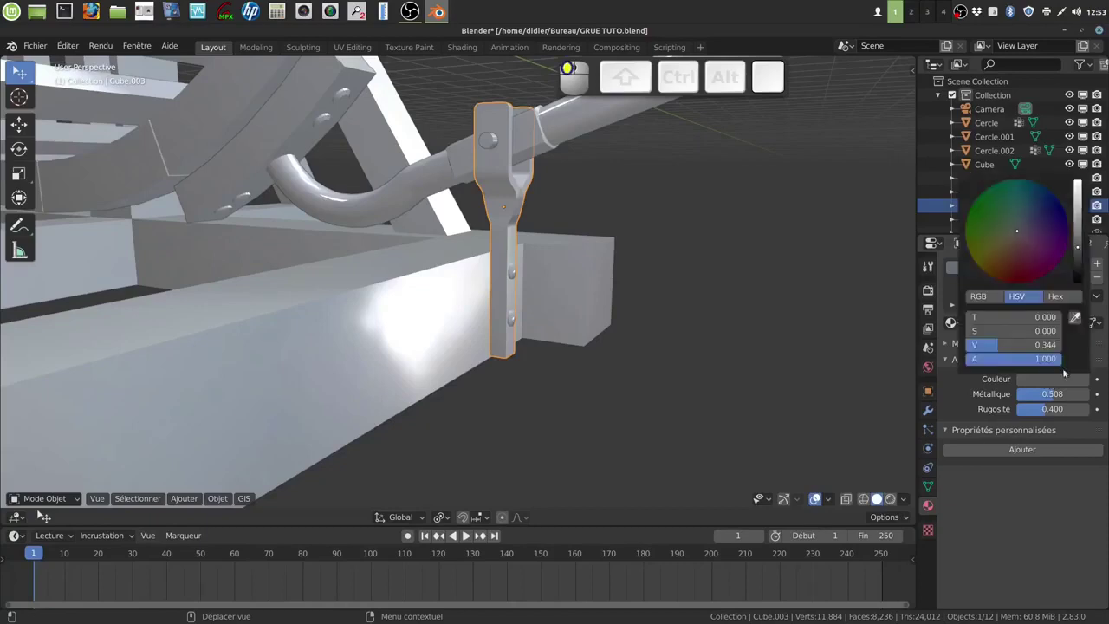
drag(1077, 250, 1069, 267)
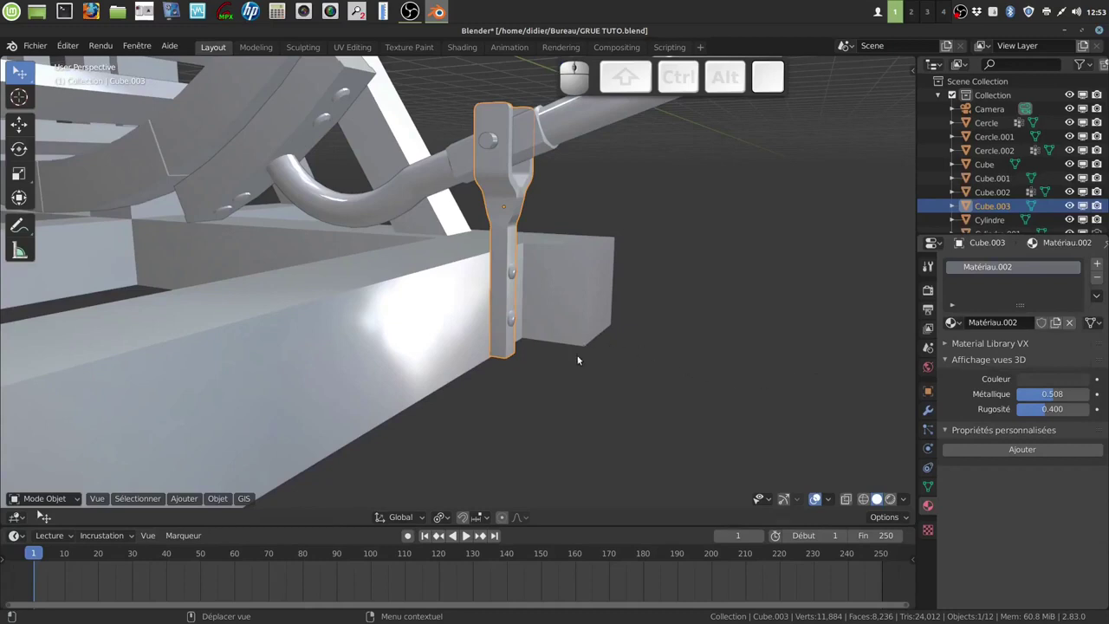
Deselect all objects and switch the viewport to rendered shading to show the brake's materials.
scroll(578, 360, down, 3)
key(Tab)
key(Tab)
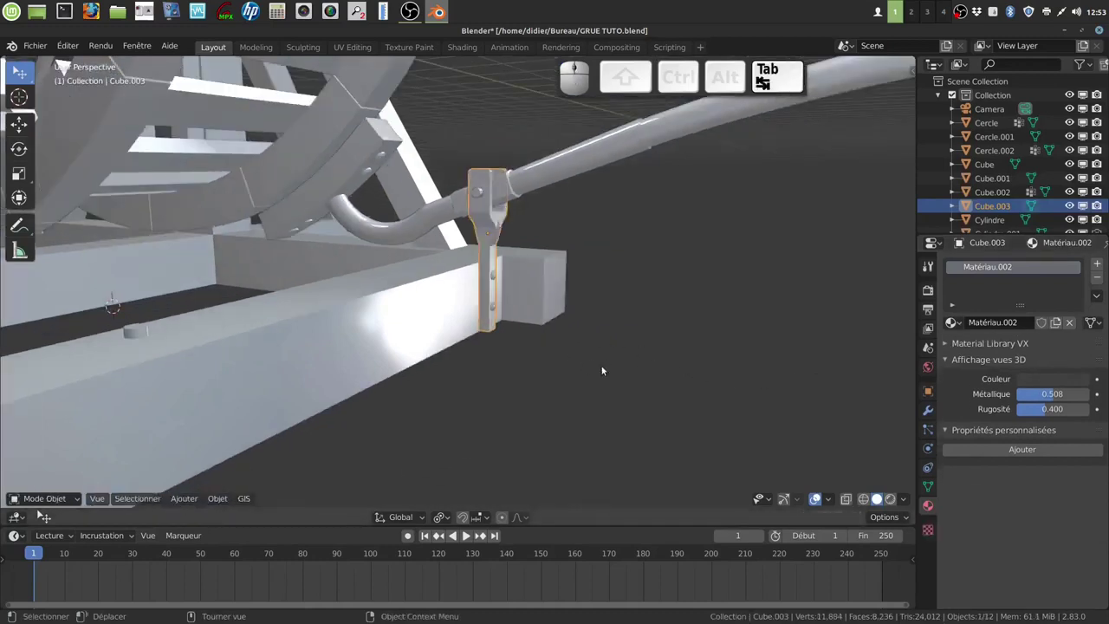
key(a)
key(a)
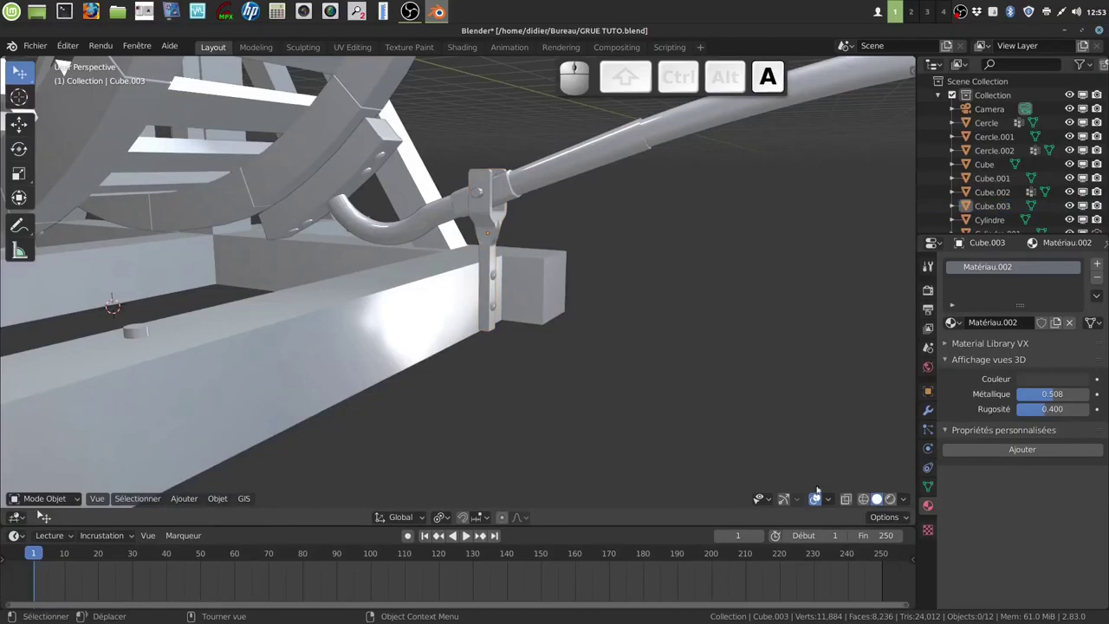
click(889, 499)
mouse_move(717, 392)
middle_down()
mouse_move(655, 307)
mouse_move(630, 310)
middle_up()
scroll(650, 312, down, 5)
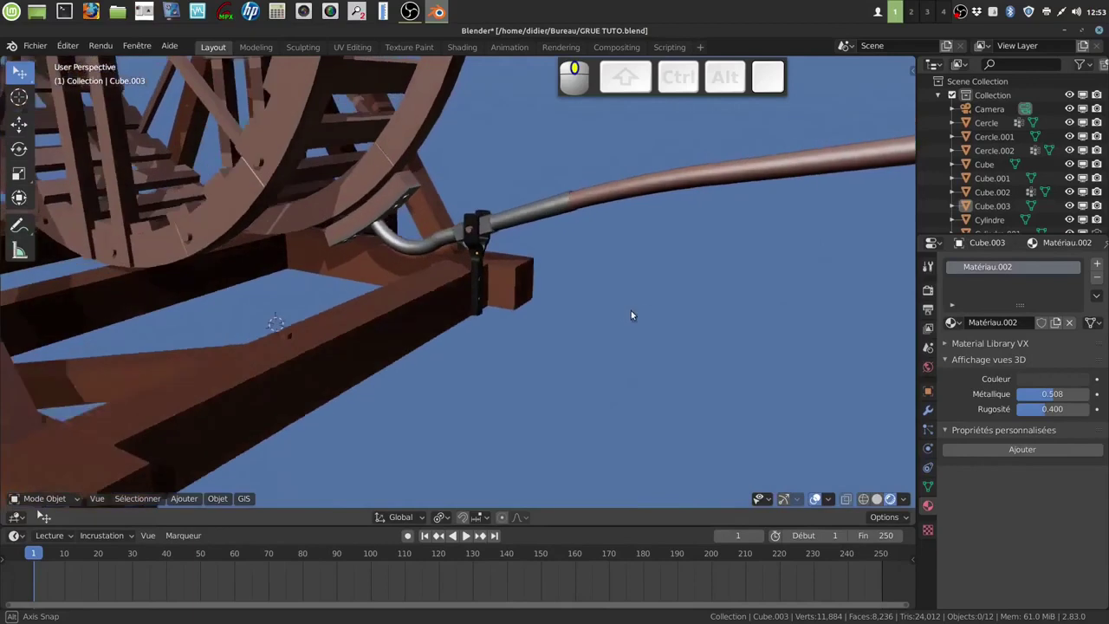
Duplicate the brake lever's metal material Matériau.004 and darken the copy's colour to a value of about 0.389.
click(542, 219)
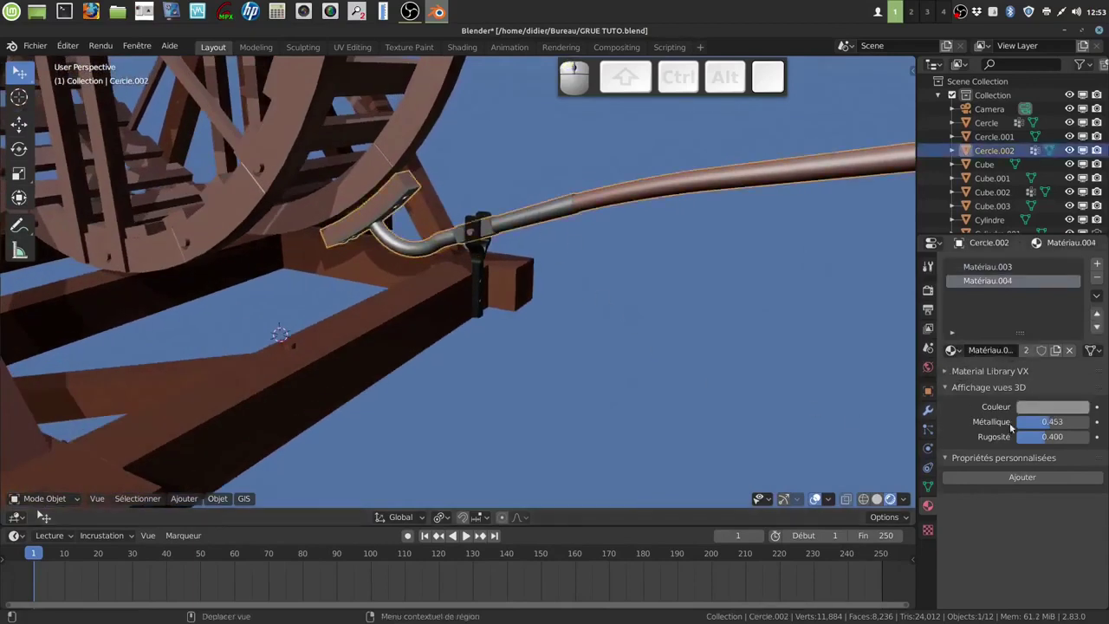
click(1055, 350)
click(1053, 407)
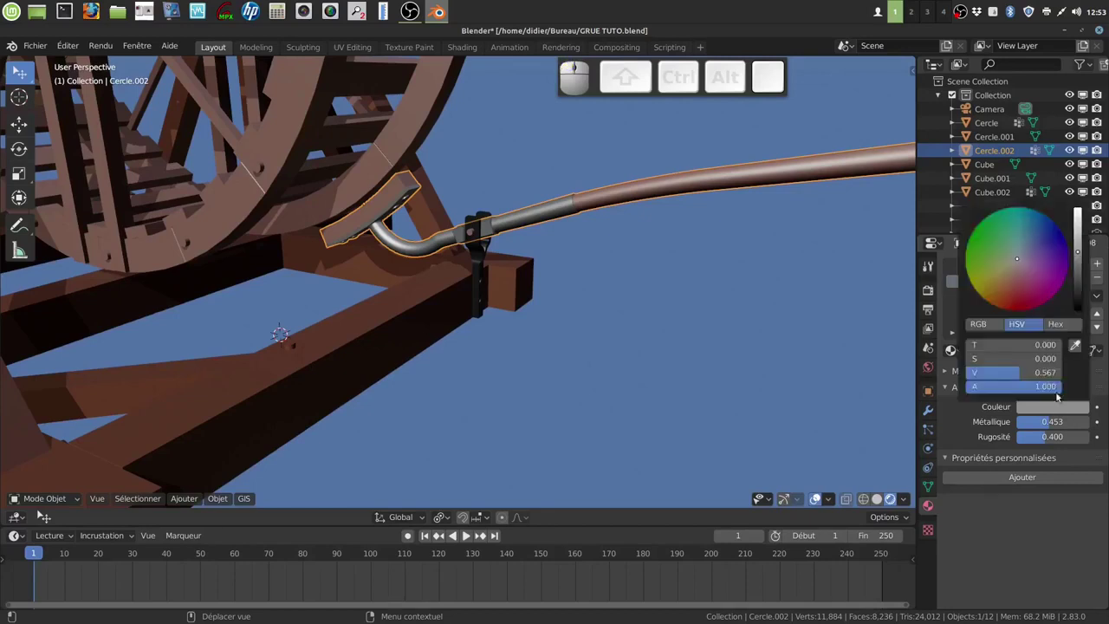
drag(1073, 264, 1077, 270)
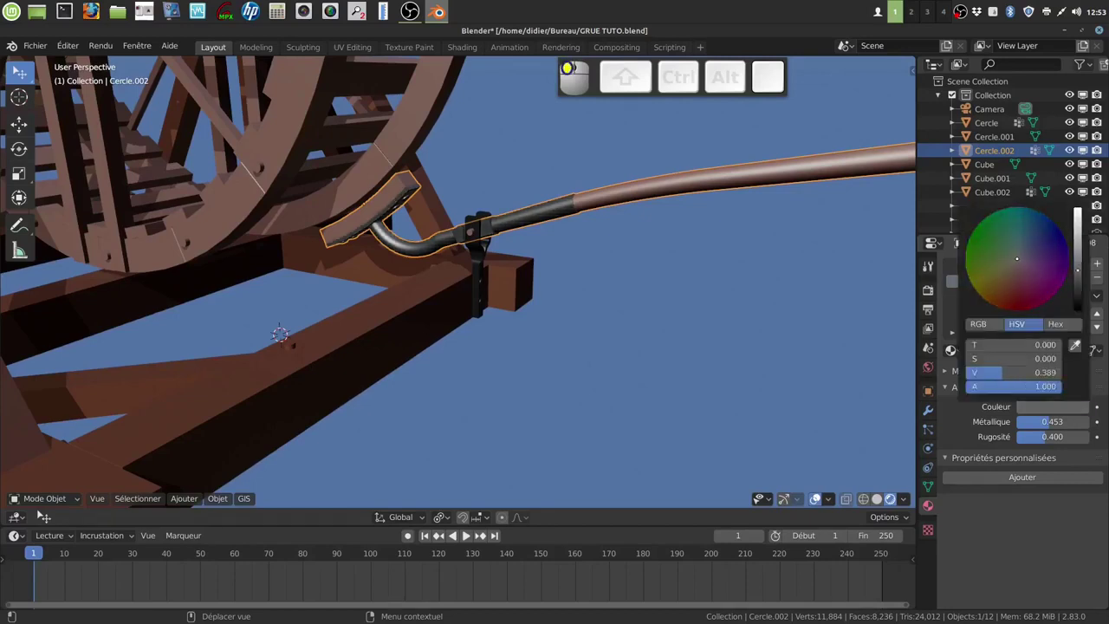
click(681, 319)
Examine the whole crane with its wheel, brake lever and boom from the side, from above and at an angle.
mouse_move(681, 319)
middle_down()
mouse_move(693, 303)
mouse_move(690, 316)
mouse_move(638, 321)
mouse_move(670, 313)
middle_up()
scroll(670, 312, down, 4)
shift+middle_drag(603, 343, 513, 297)
scroll(650, 352, up, 3)
scroll(604, 367, down, 2)
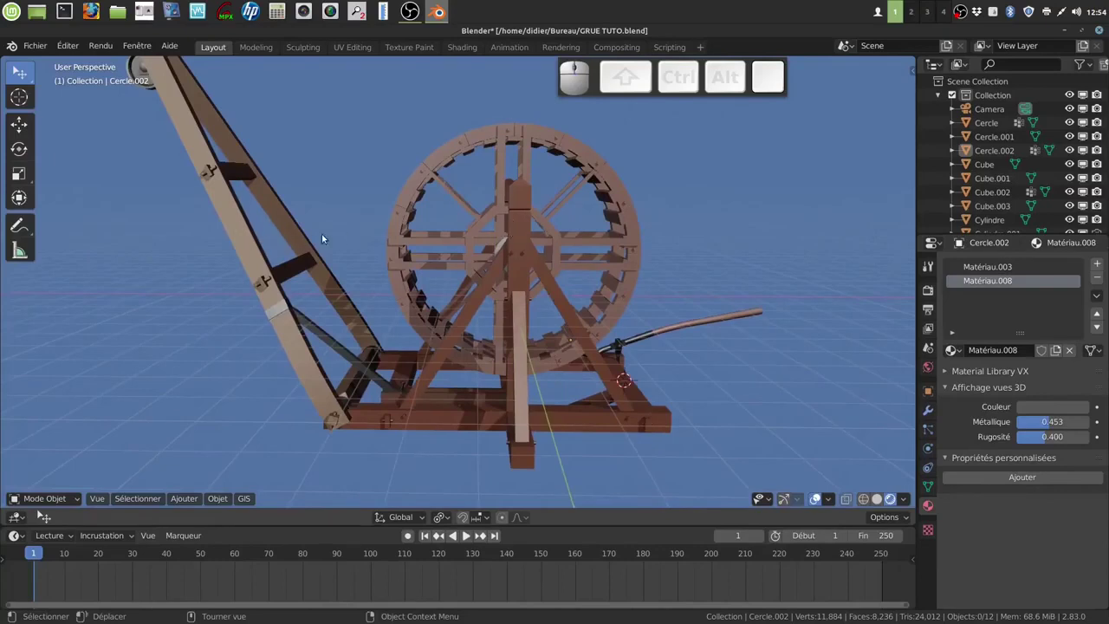
middle_drag(507, 245, 226, 283)
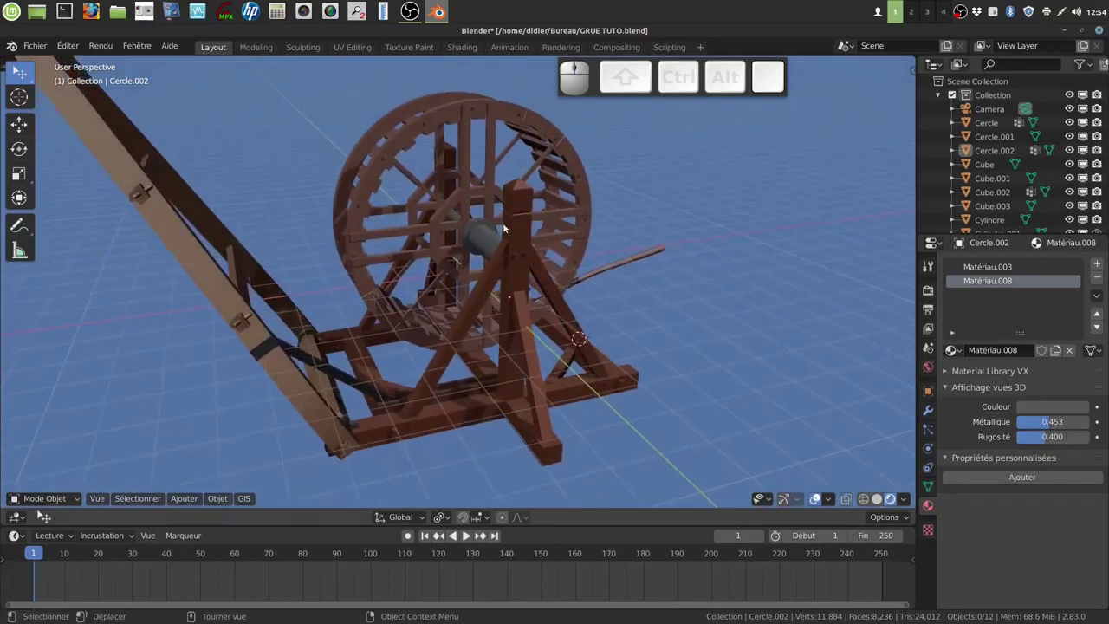
middle_drag(489, 259, 464, 315)
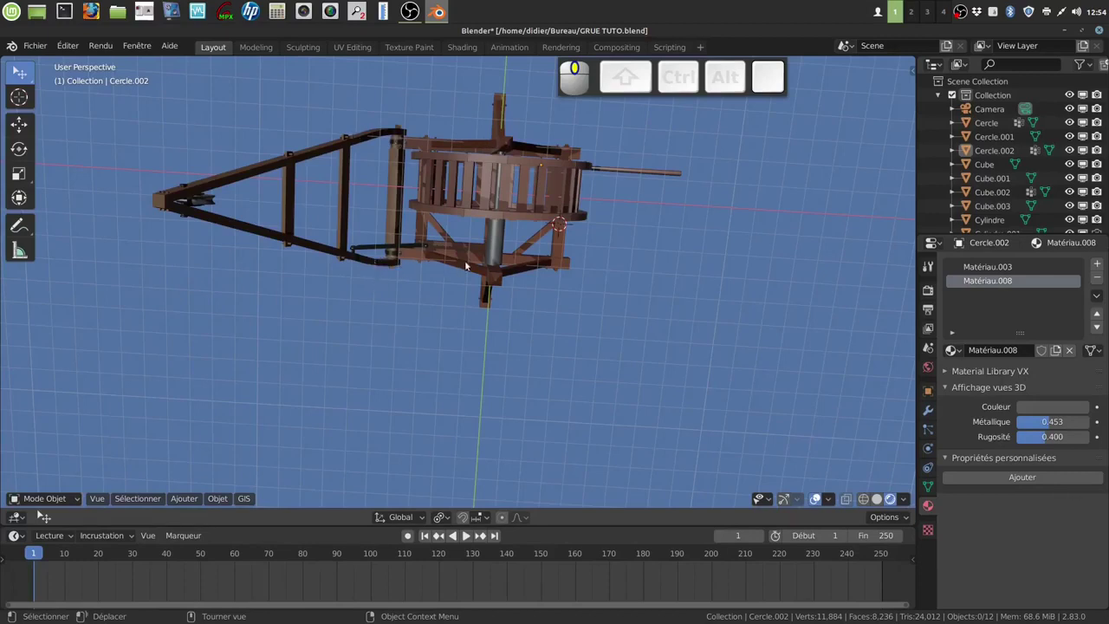
middle_drag(509, 295, 579, 281)
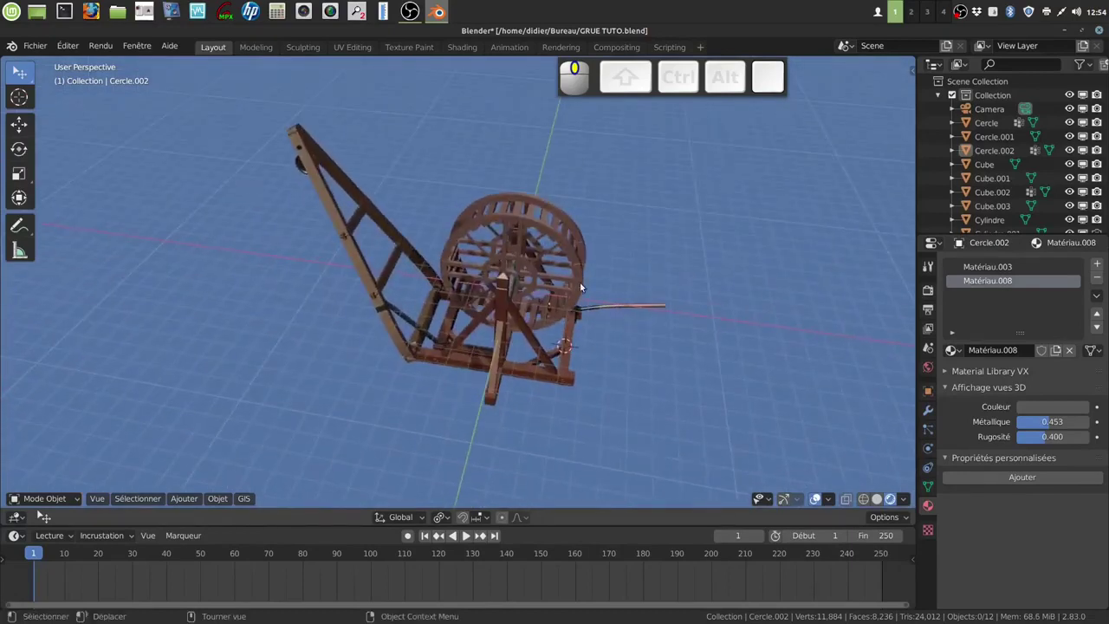
Examine the complete crane up close from low side and three-quarter angles, covering the boom, pulley, wheel, support frame and brake lever.
mouse_move(549, 320)
shift+middle_down()
mouse_move(547, 271)
mouse_move(537, 305)
mouse_move(575, 307)
mouse_move(608, 293)
mouse_move(534, 305)
mouse_move(610, 342)
mouse_move(575, 314)
mouse_move(579, 301)
mouse_move(573, 309)
mouse_move(648, 335)
mouse_move(643, 349)
mouse_move(655, 342)
mouse_move(587, 327)
mouse_move(616, 341)
mouse_move(599, 348)
mouse_move(548, 318)
shift+middle_up()
scroll(538, 307, up, 3)
scroll(609, 342, up, 4)
scroll(641, 344, up, 4)
scroll(566, 336, down, 2)
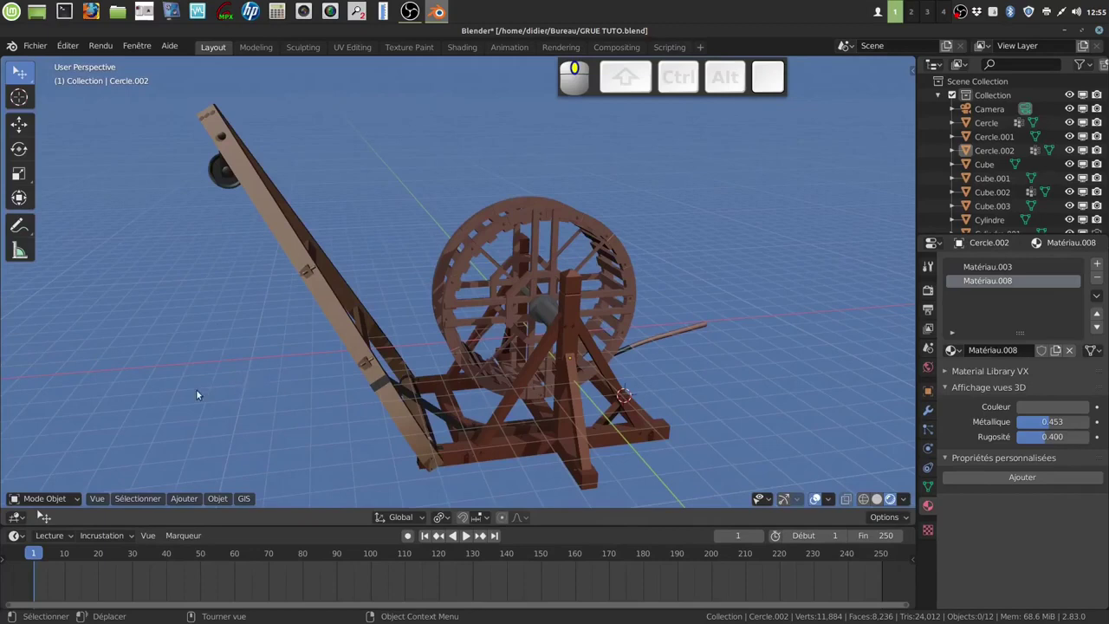
mouse_move(265, 384)
middle_down()
mouse_move(287, 373)
mouse_move(266, 385)
middle_up()
middle_drag(264, 430, 243, 399)
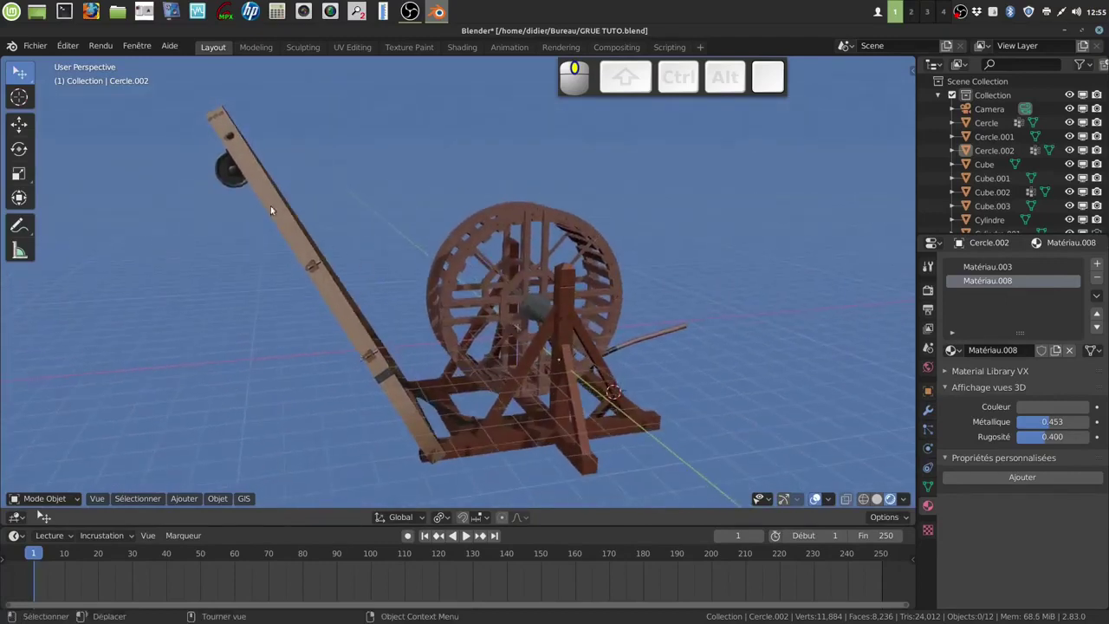
middle_drag(265, 326, 326, 363)
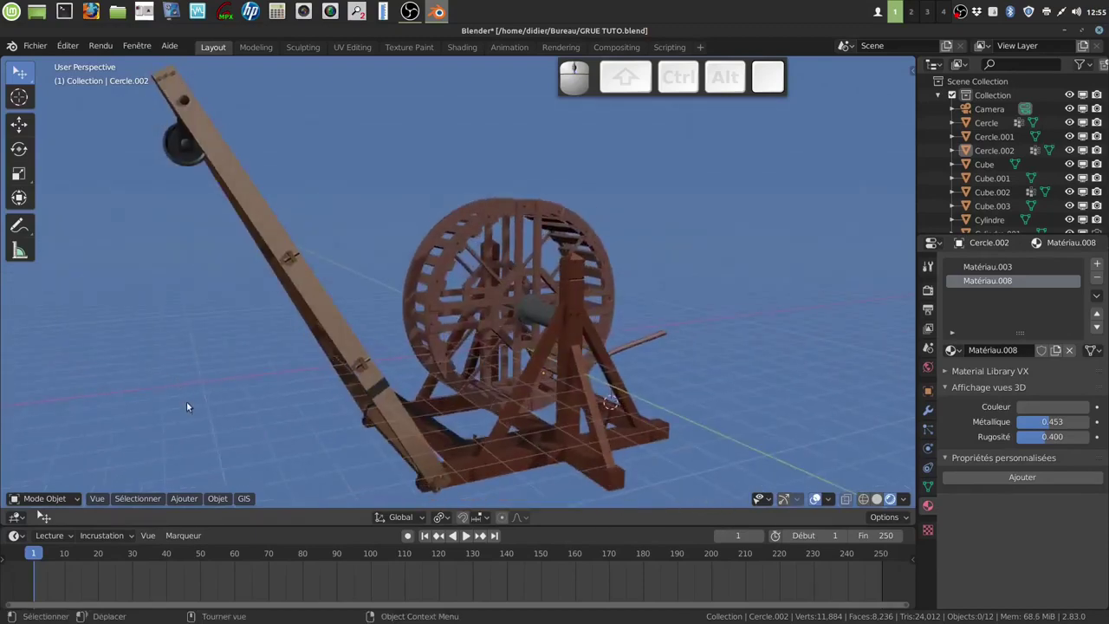
middle_drag(234, 411, 185, 409)
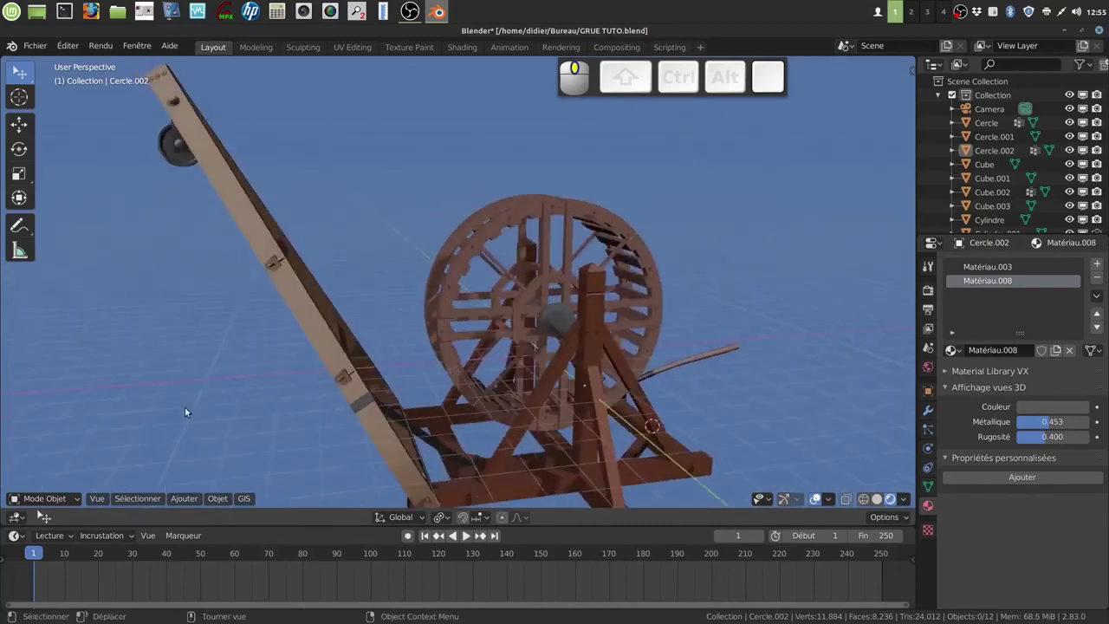
middle_drag(298, 457, 289, 412)
mouse_move(193, 273)
middle_down()
mouse_move(246, 283)
mouse_move(189, 268)
middle_up()
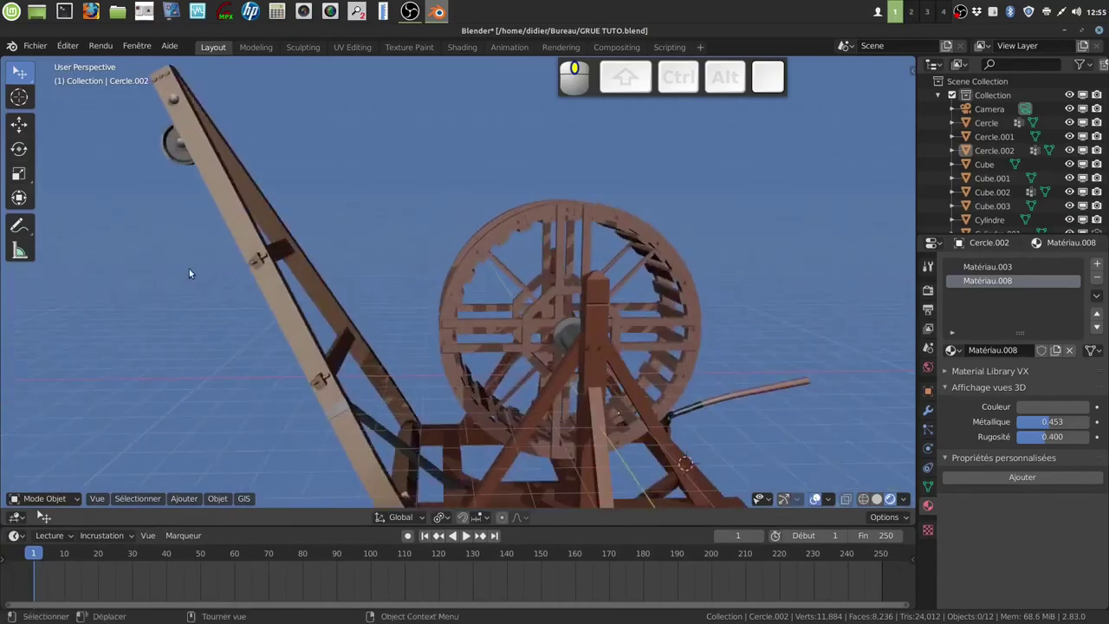
shift+middle_drag(437, 311, 443, 250)
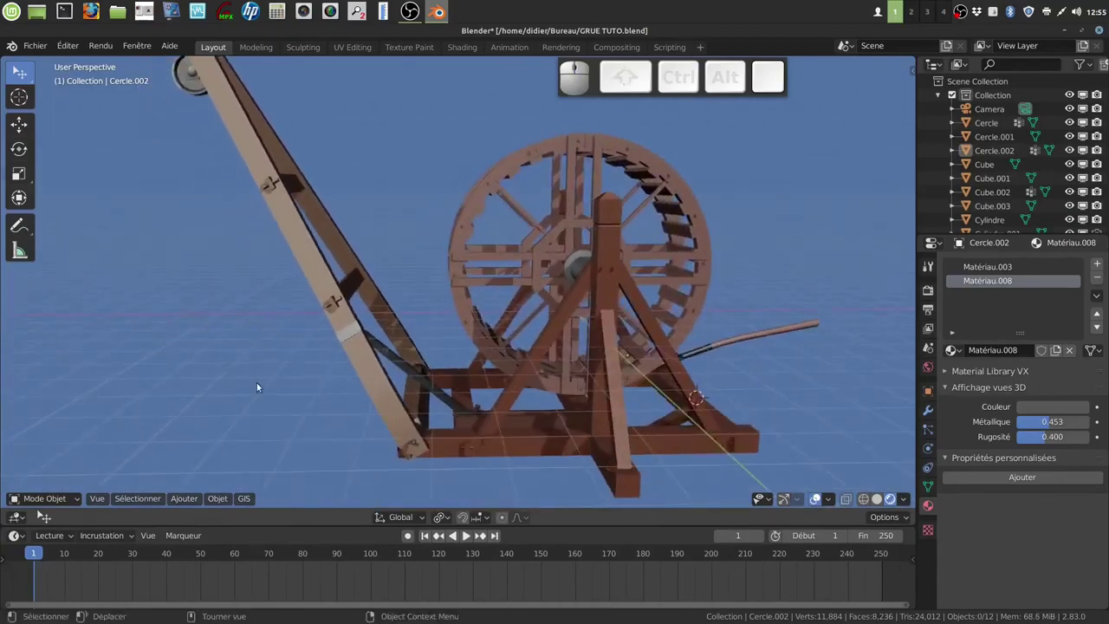
middle_drag(349, 363, 297, 309)
middle_drag(506, 339, 528, 342)
scroll(321, 257, down, 2)
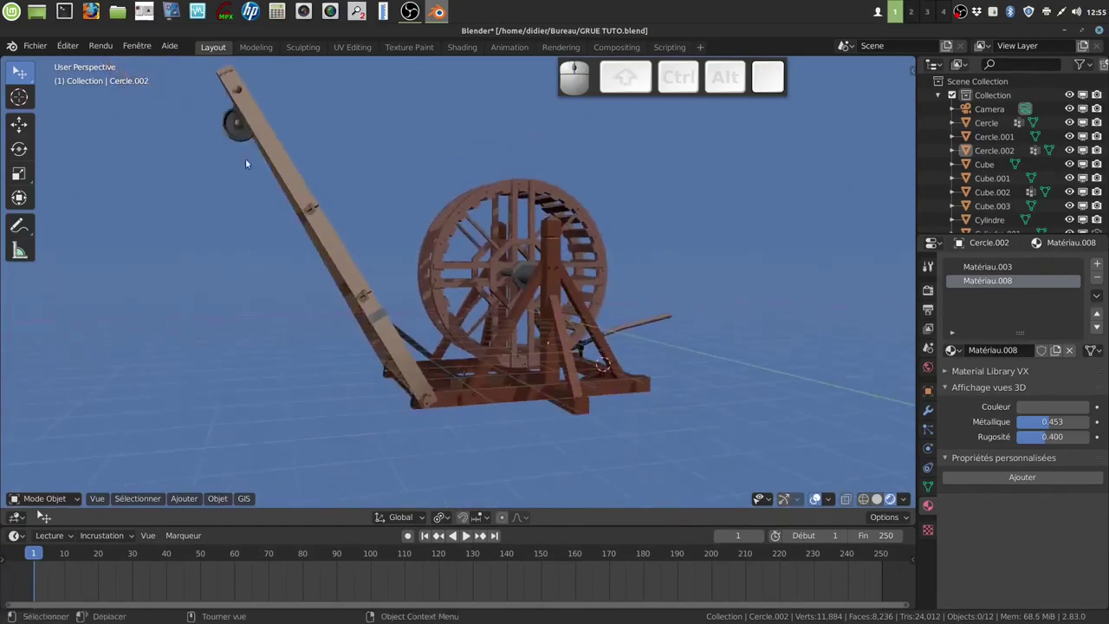
middle_drag(262, 340, 385, 340)
scroll(315, 368, down, 4)
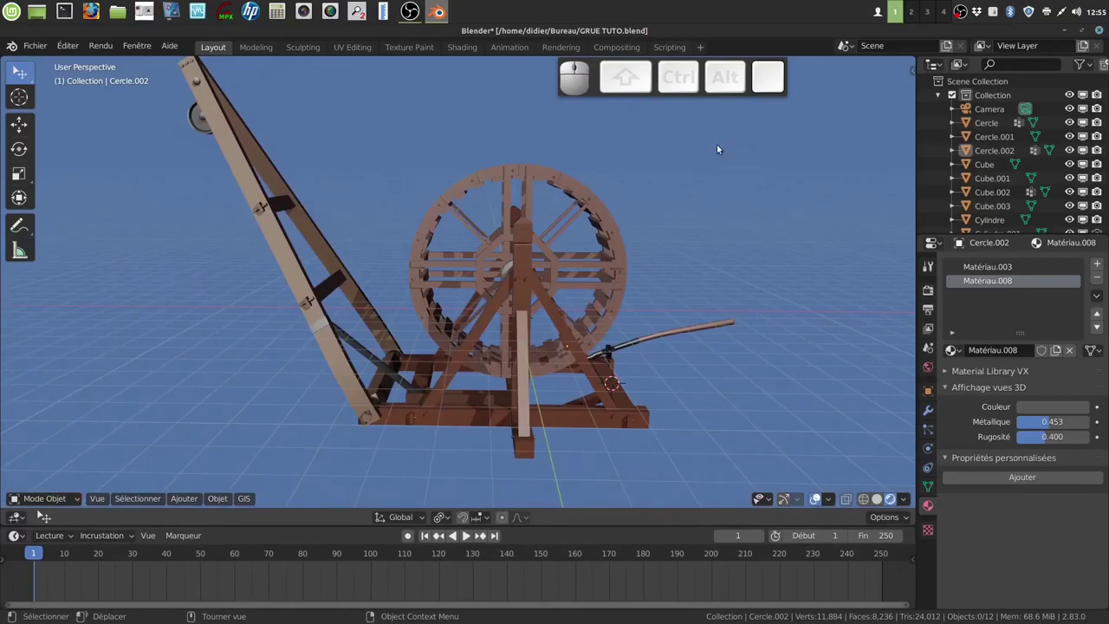
middle_drag(636, 246, 689, 246)
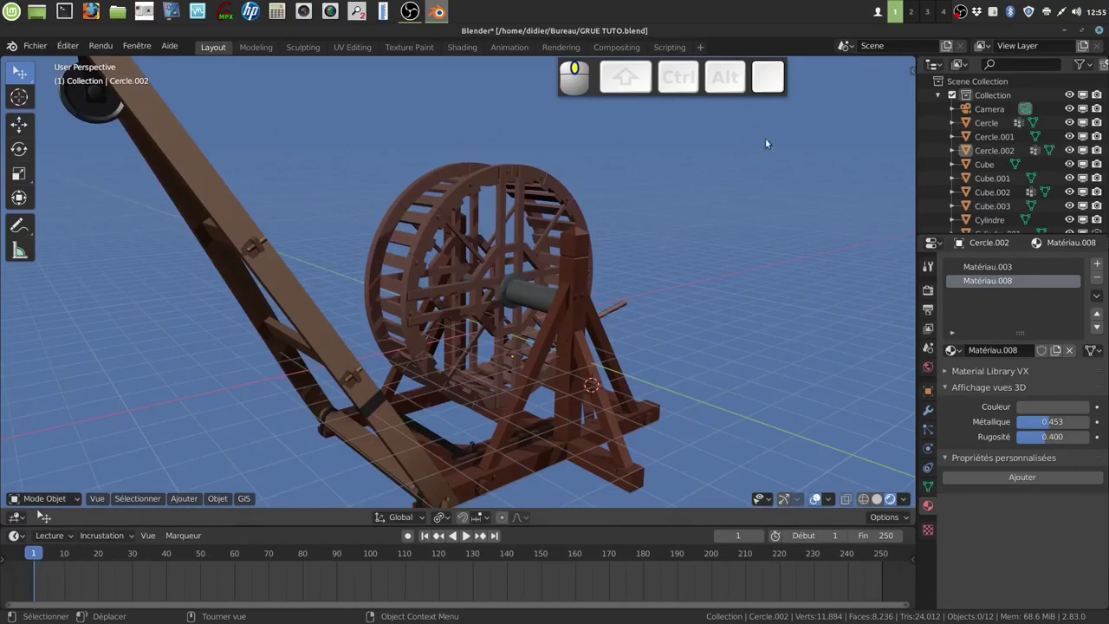
right_click(961, 13)
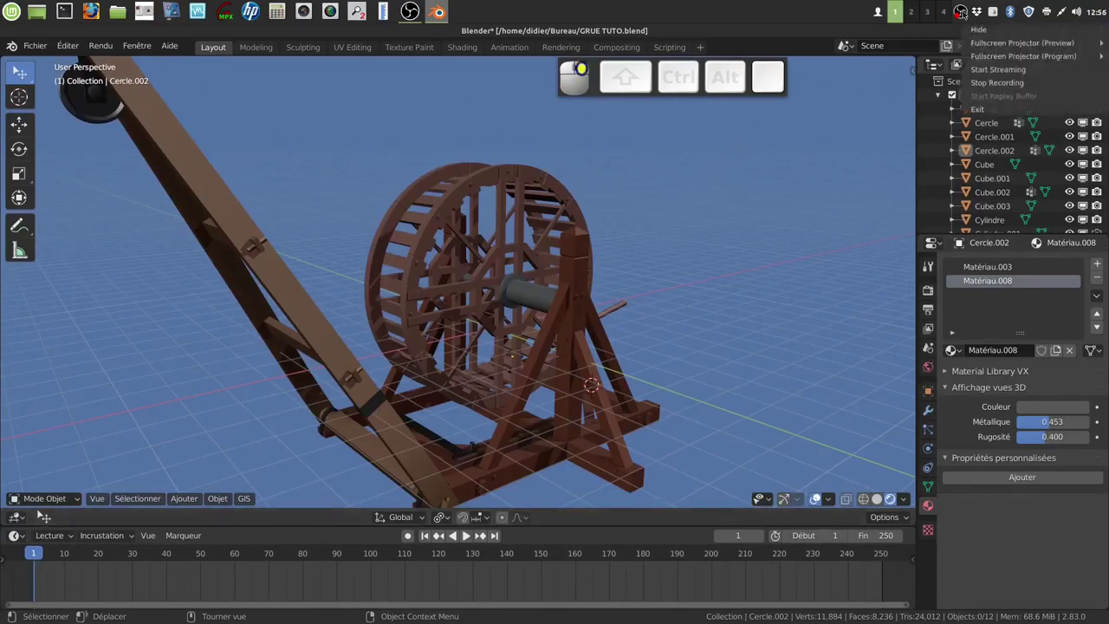
click(1001, 84)
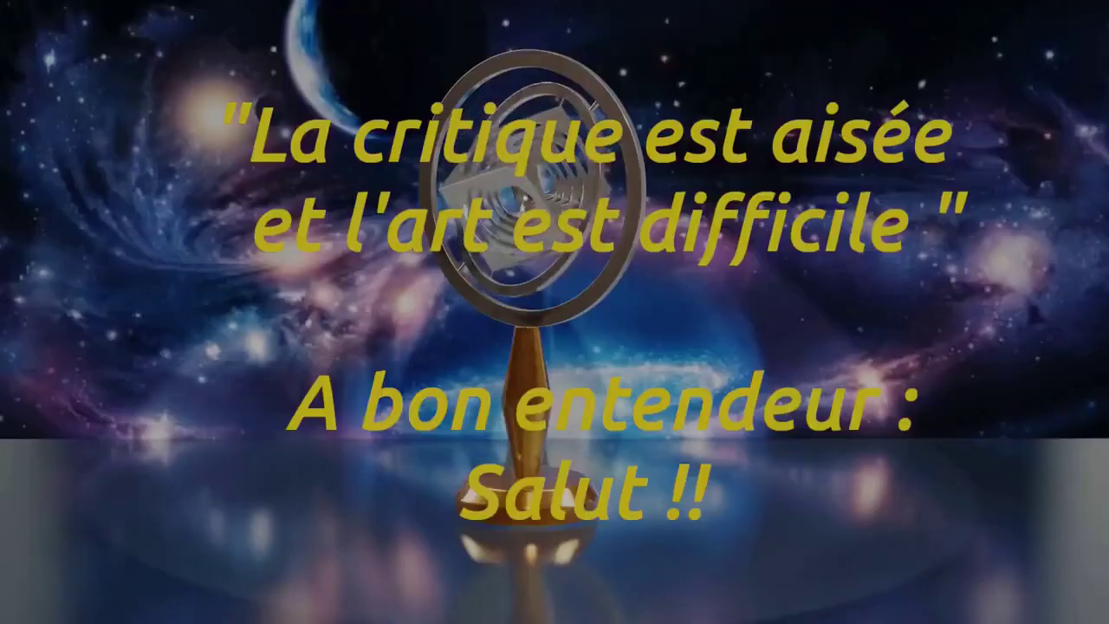